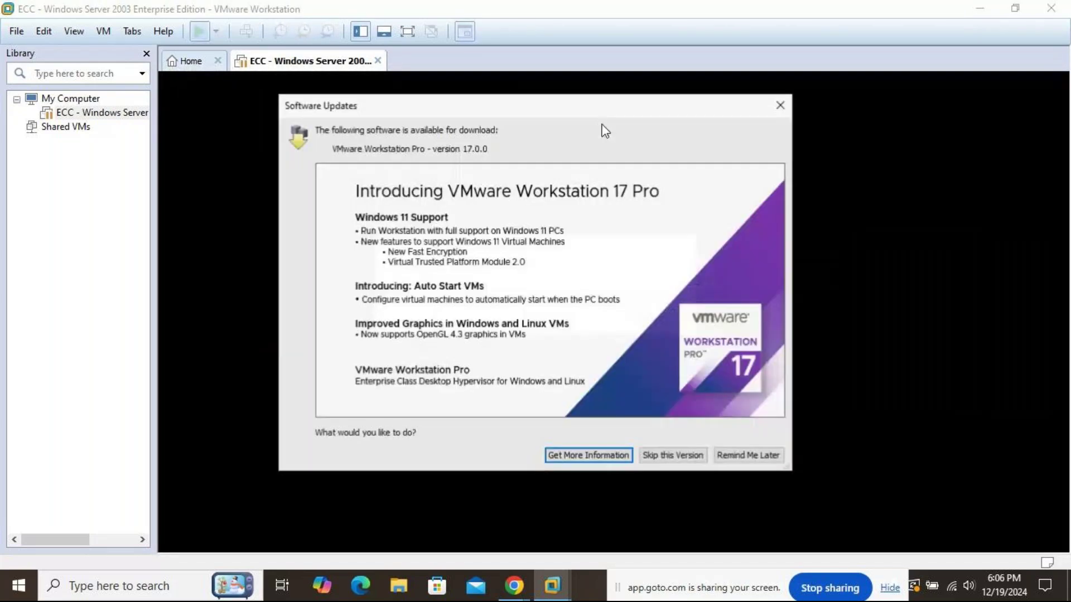
- Dismiss the startup notices and begin creating an Accounts Payable vendor with FK01 for company code TA10 and account group TAVN
click(780, 106)
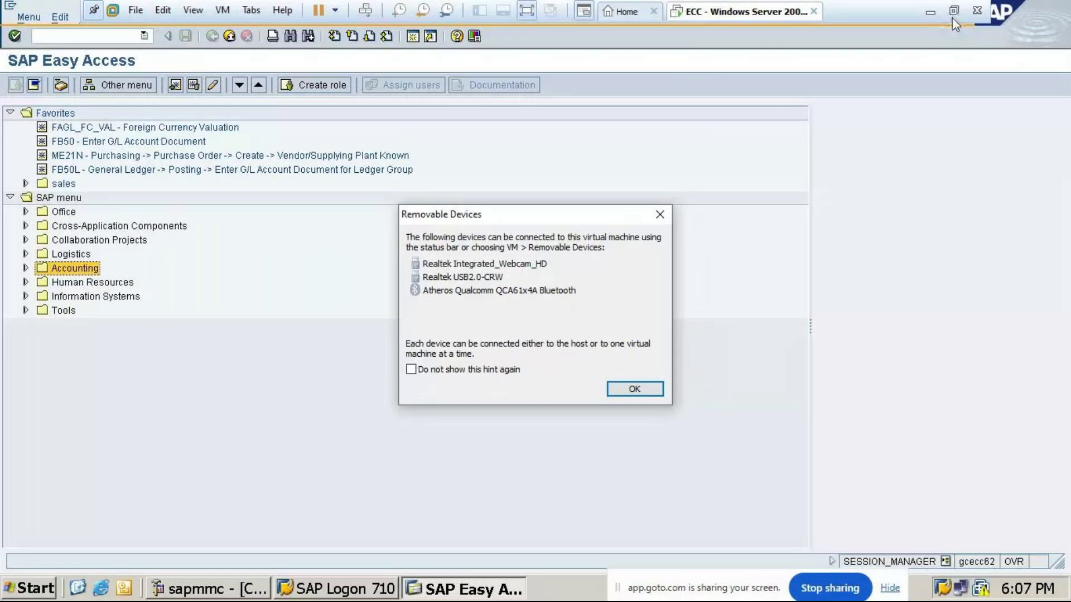
click(664, 216)
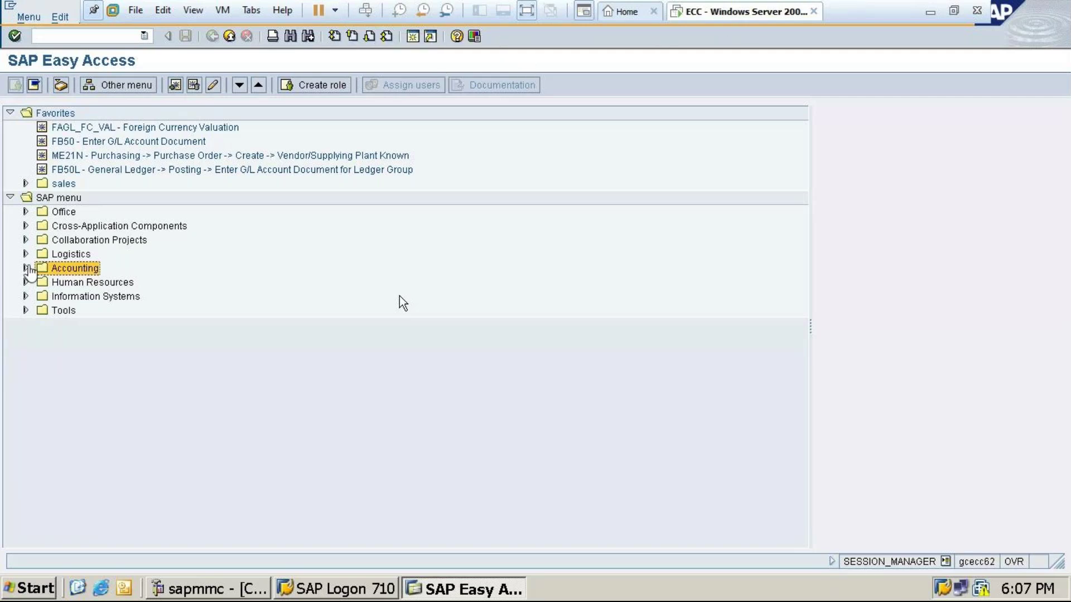
click(26, 268)
click(43, 283)
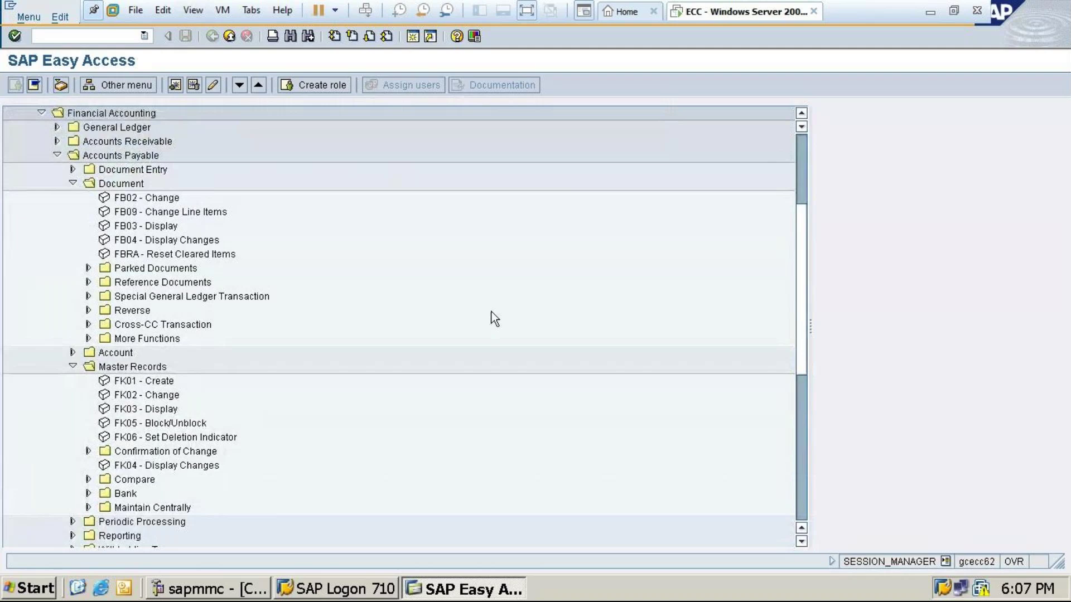
double_click(122, 384)
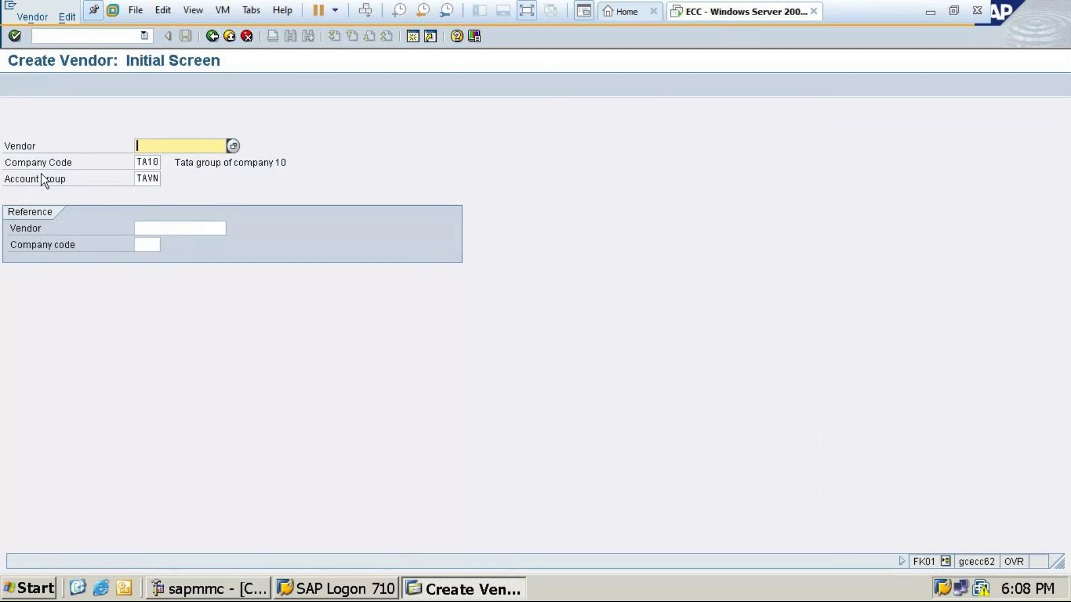
key(Return)
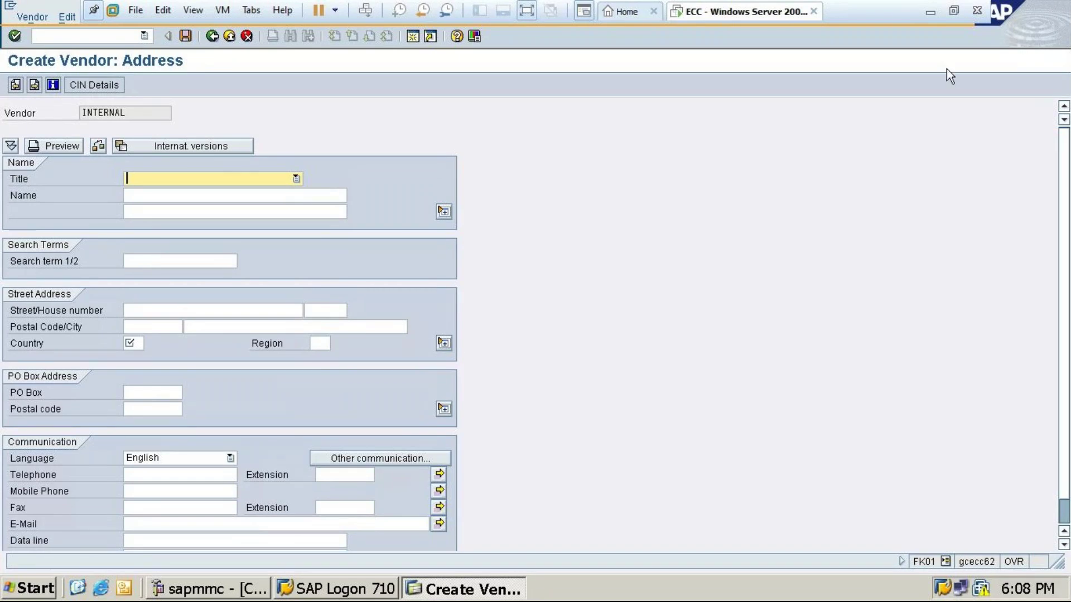
- Set the new vendor's title to Company
click(176, 180)
click(169, 188)
click(166, 194)
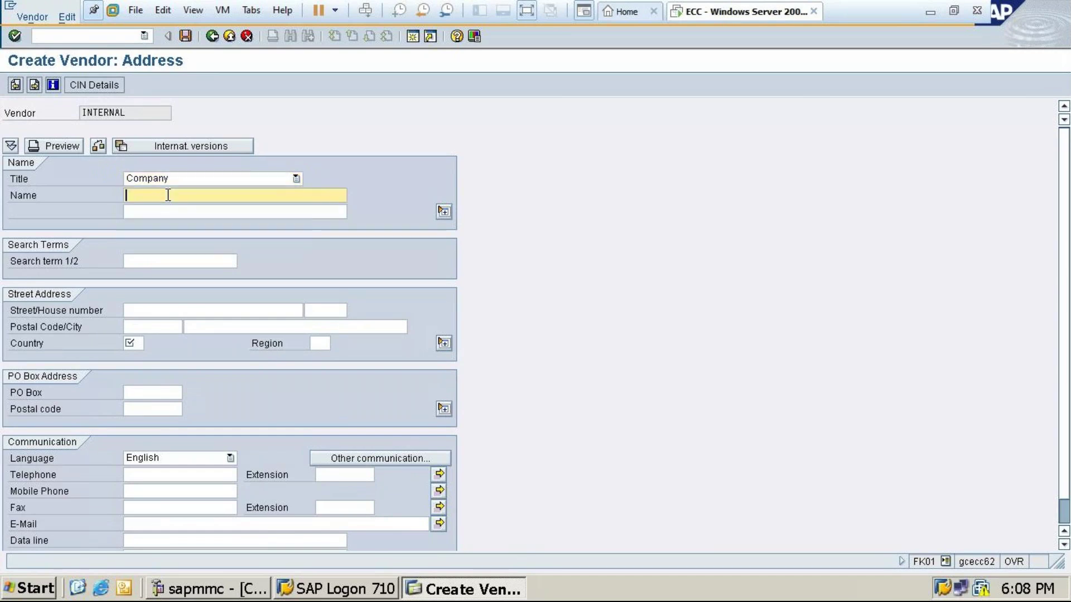
click(213, 179)
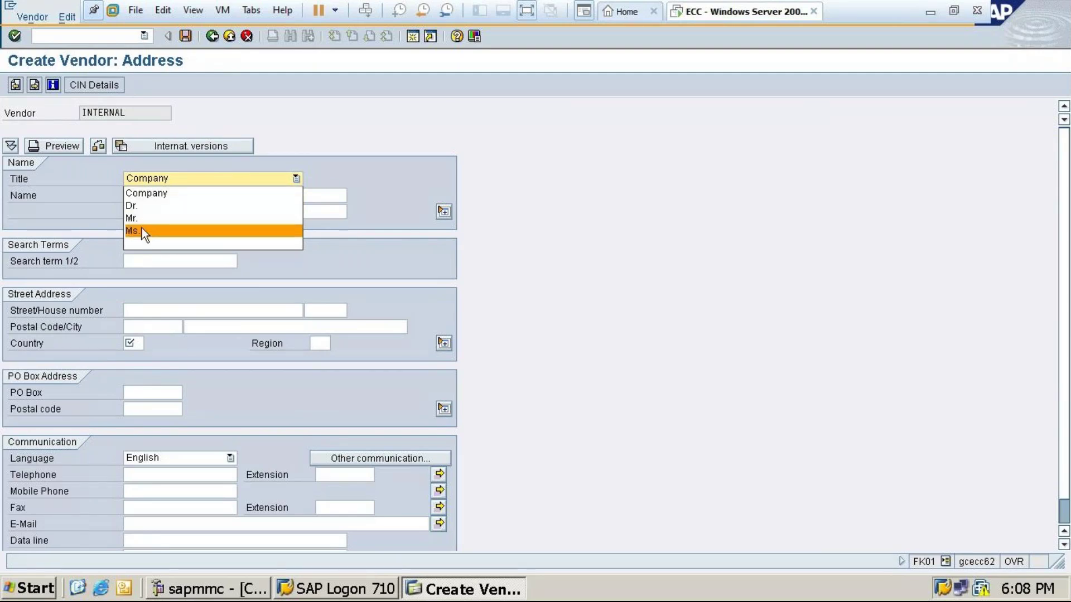
click(149, 192)
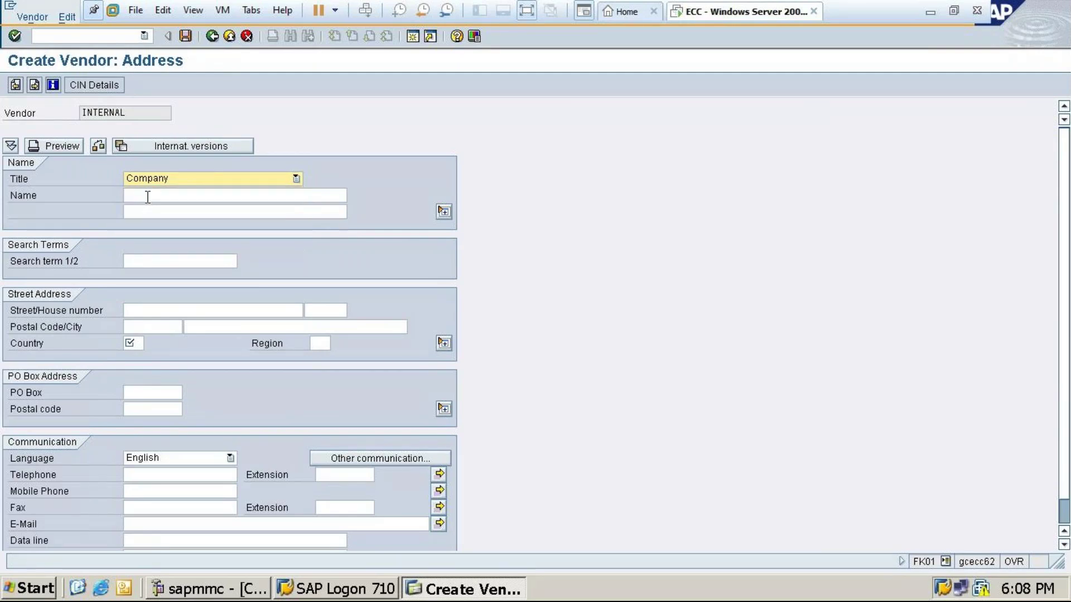
click(148, 194)
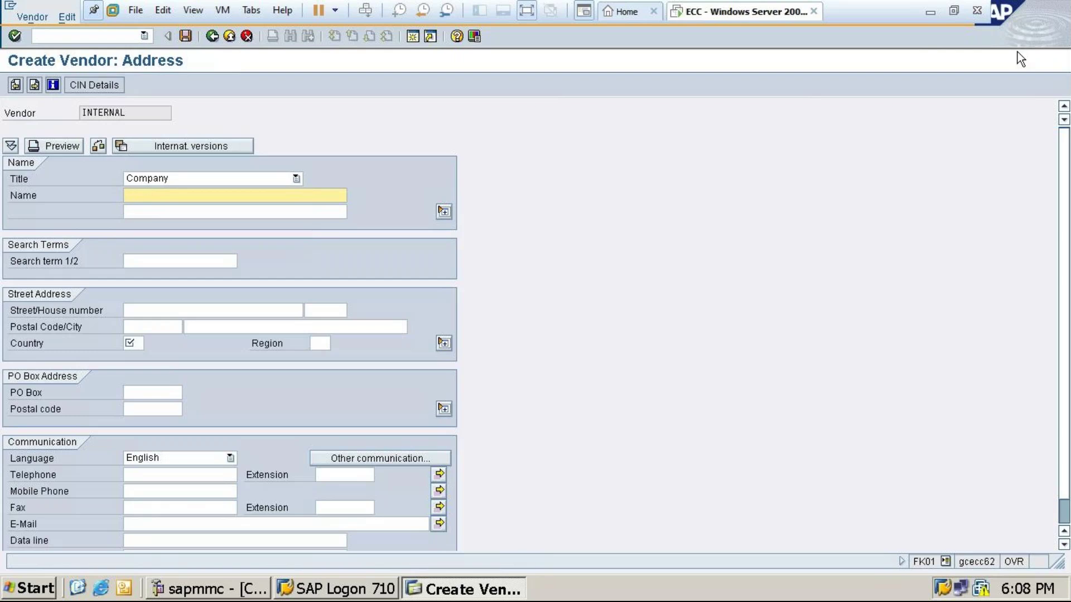
text(A)
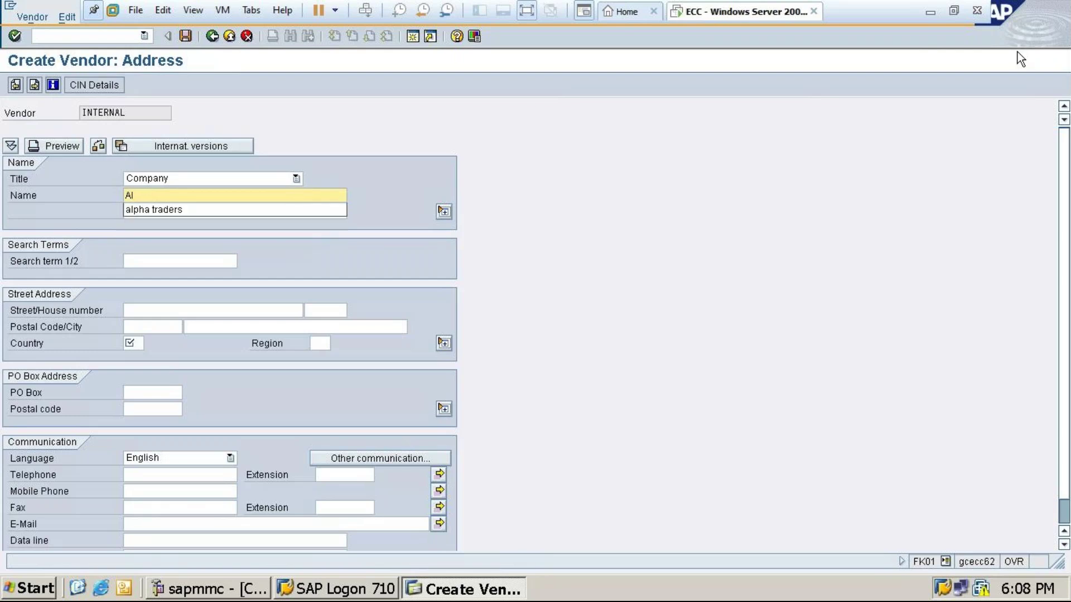
key(BackSpace)
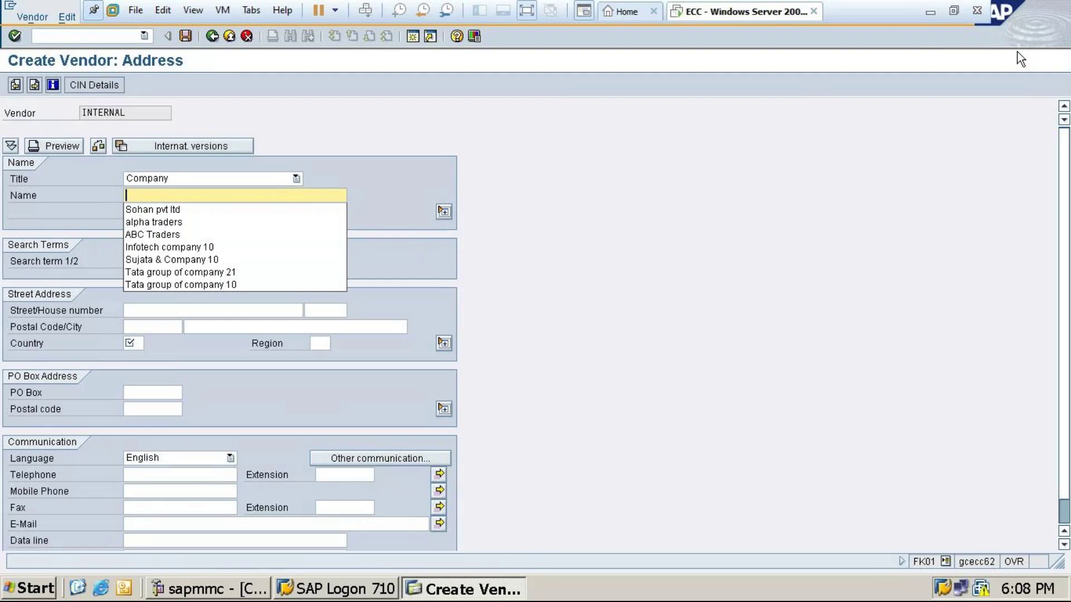
text(Wip)
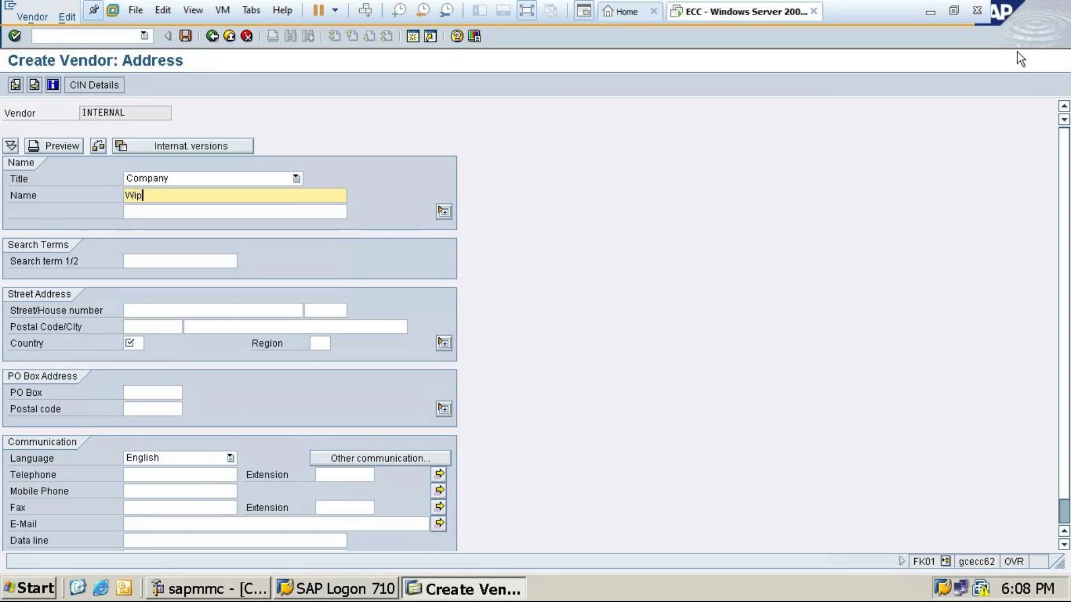
text(ropy)
key(BackSpace)
key(BackSpace)
key(BackSpace)
key(BackSpace)
key(BackSpace)
key(BackSpace)
key(BackSpace)
text(S)
key(BackSpace)
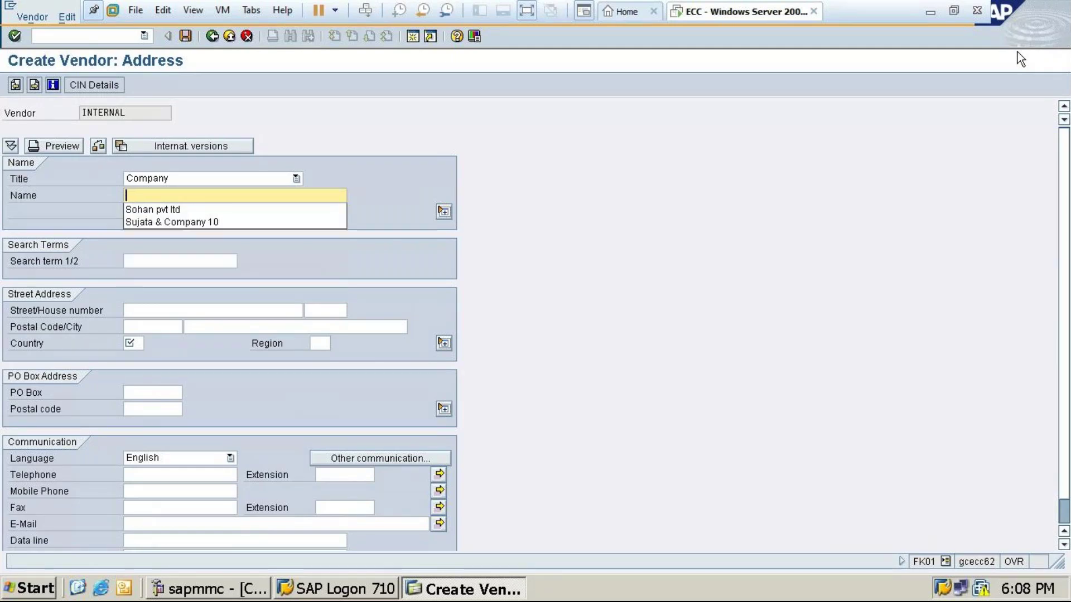
- Name the vendor Dell pvt ltd and set its address to postal code 560011, city Bangalore, country IN and region 10
text(Dell)
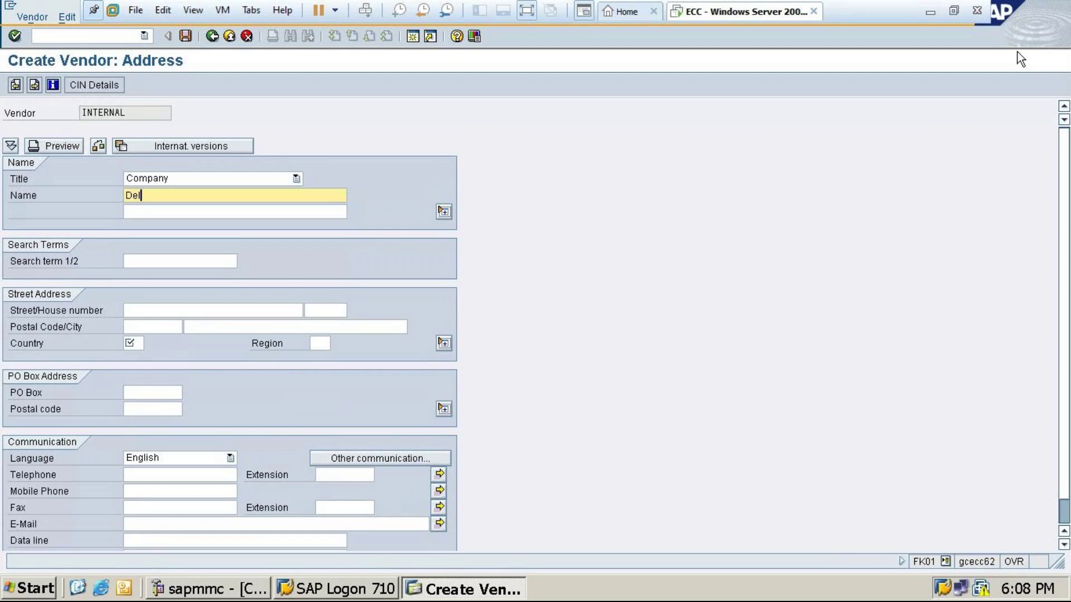
text( pvt ltd)
click(154, 325)
text(5)
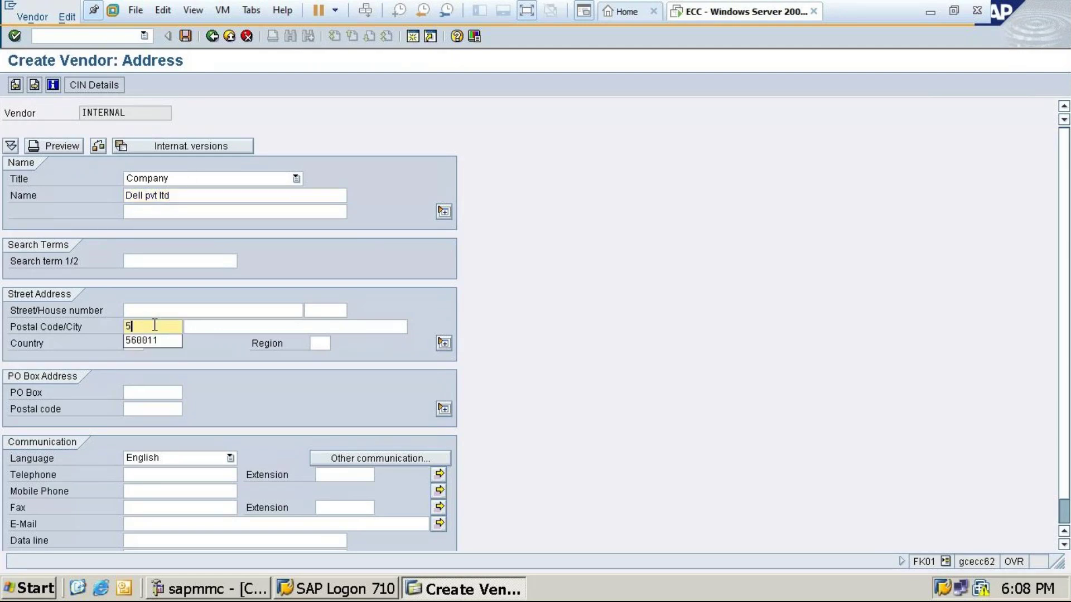
text(60011)
click(222, 328)
text(b)
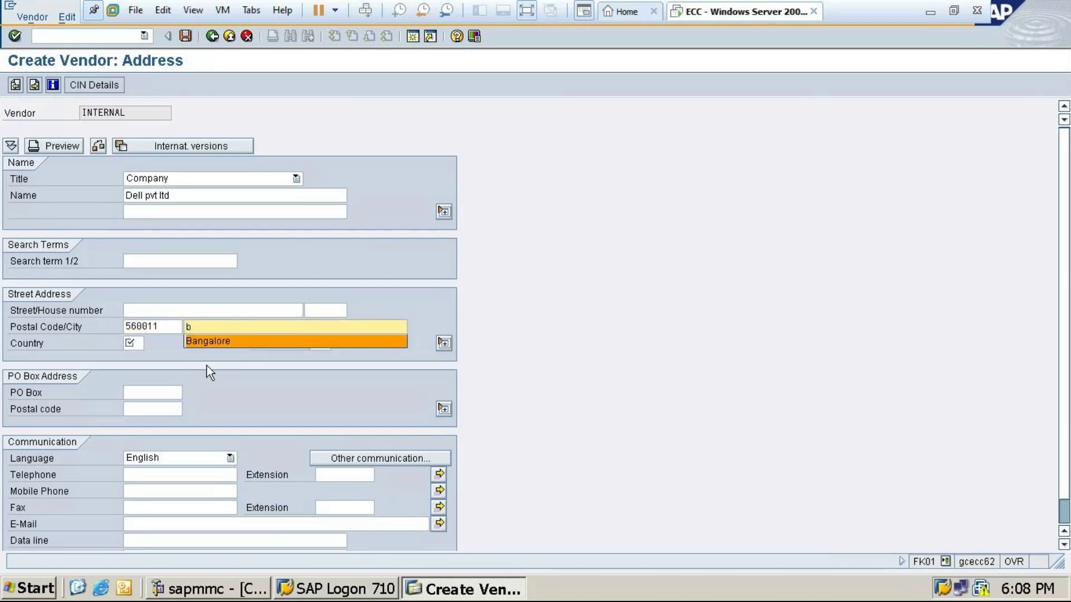
key(Return)
click(133, 342)
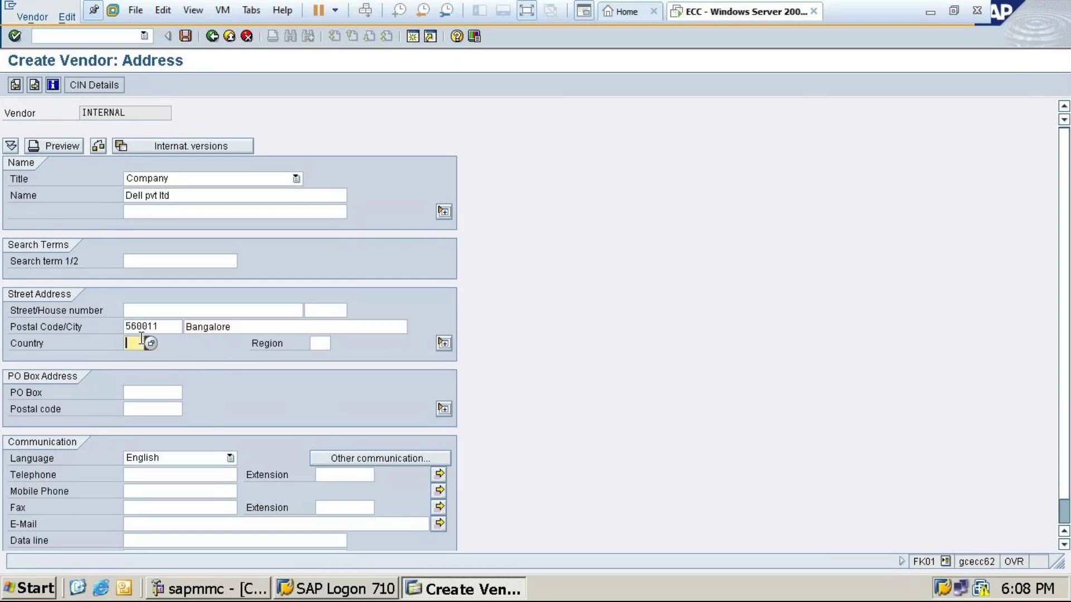
text(In)
click(317, 343)
text(10)
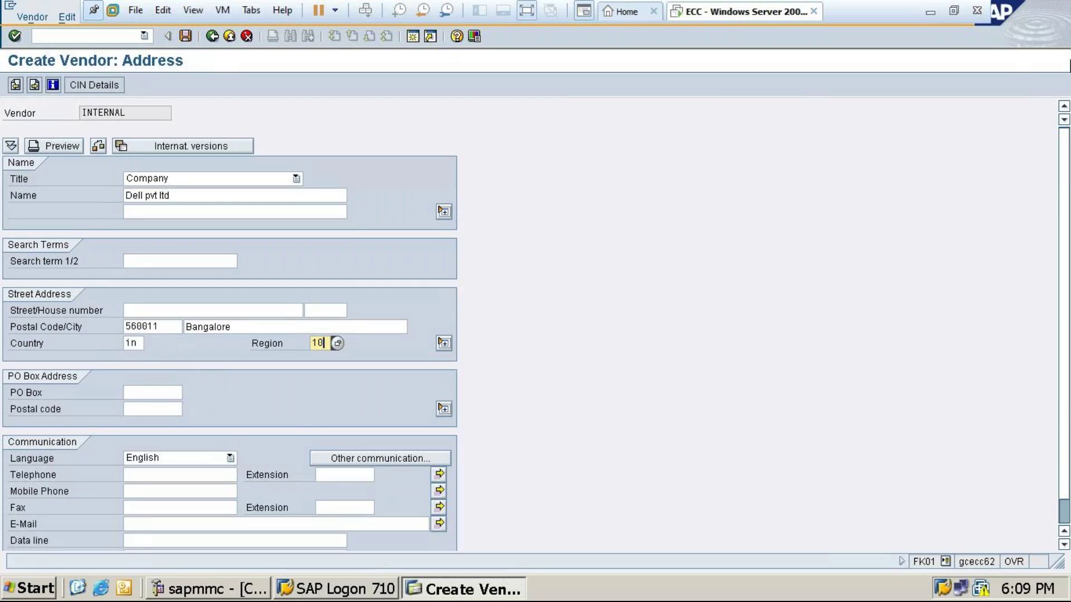
- Proceed past the control and payment pages to the accounting information and choose reconciliation account 200001
key(Return)
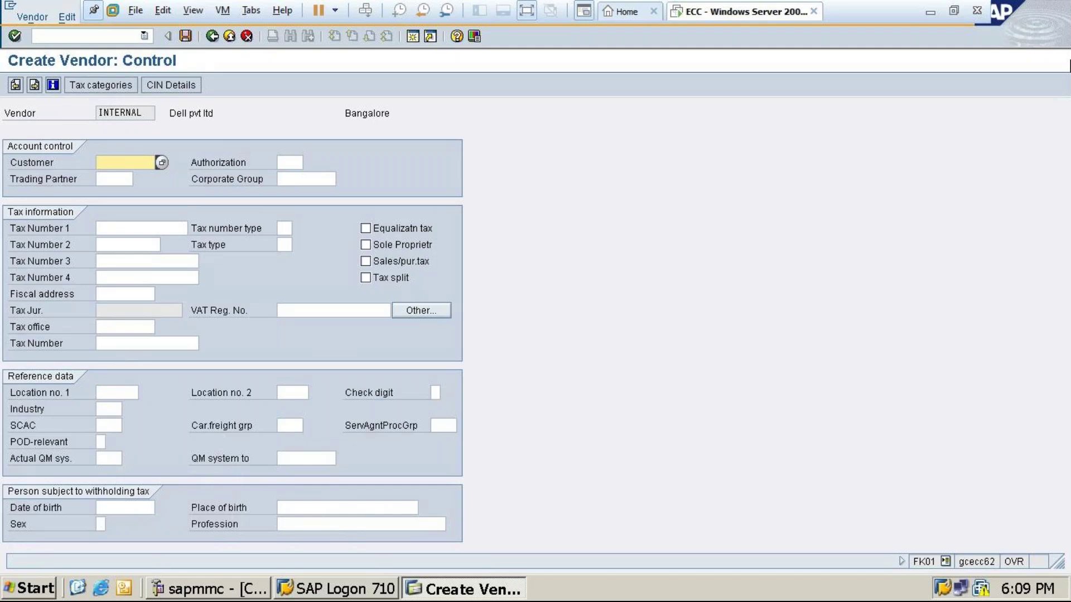
key(Return)
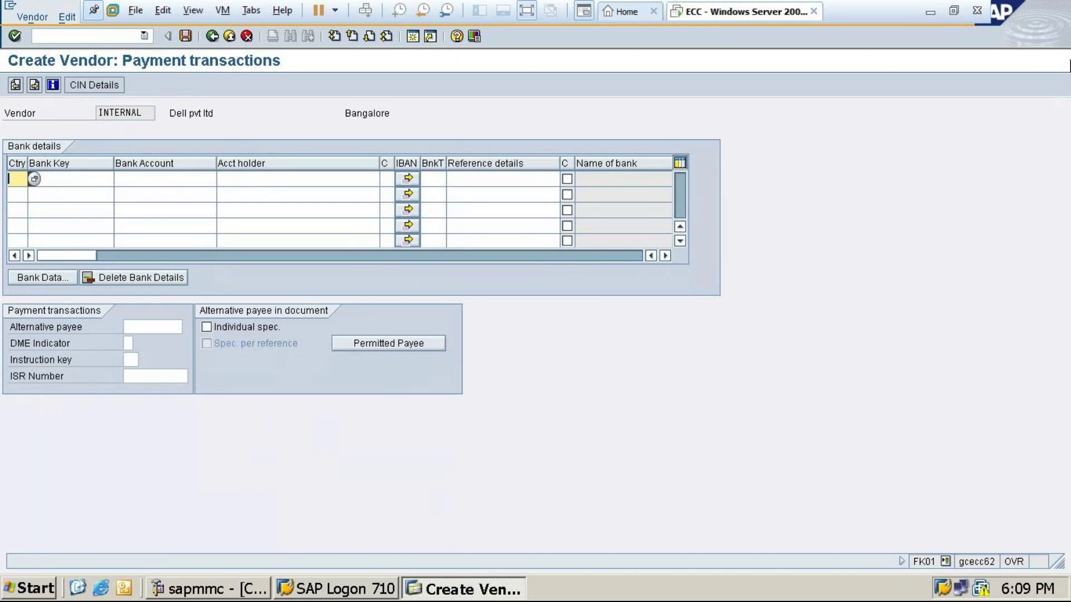
key(Return)
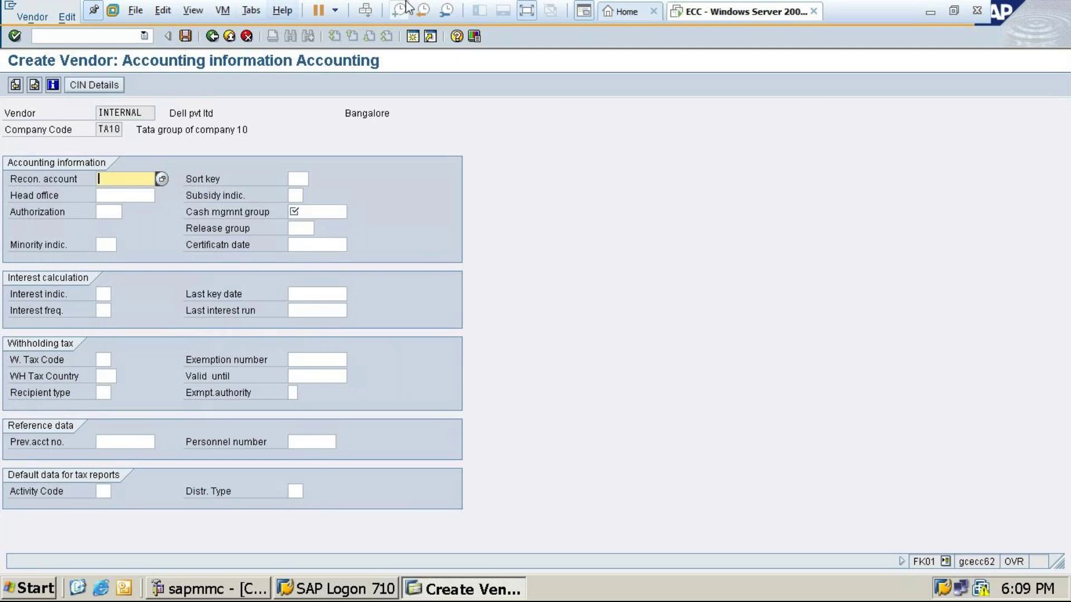
click(161, 179)
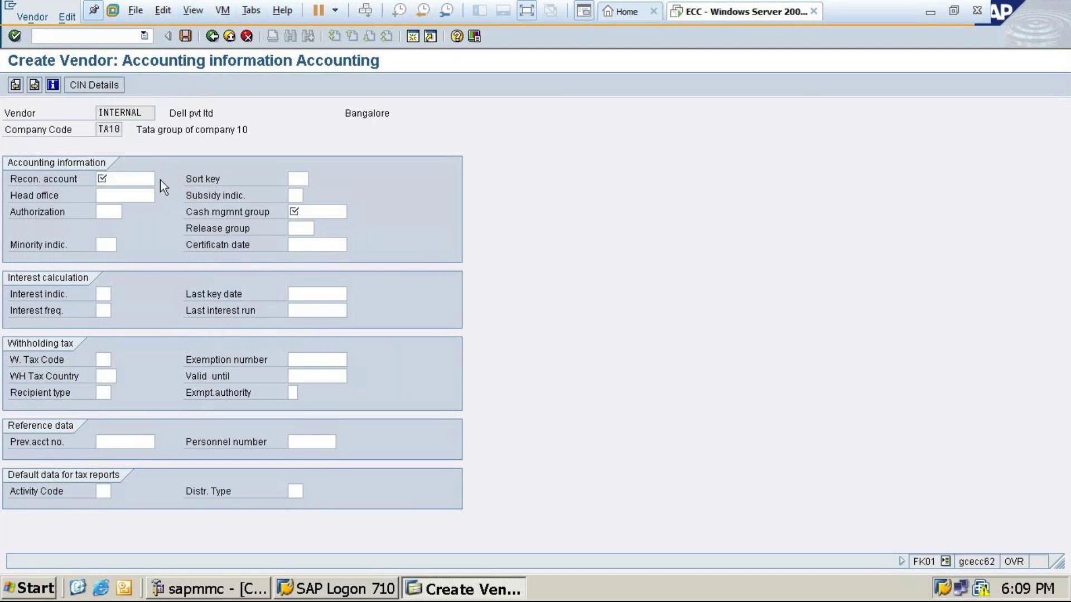
double_click(144, 190)
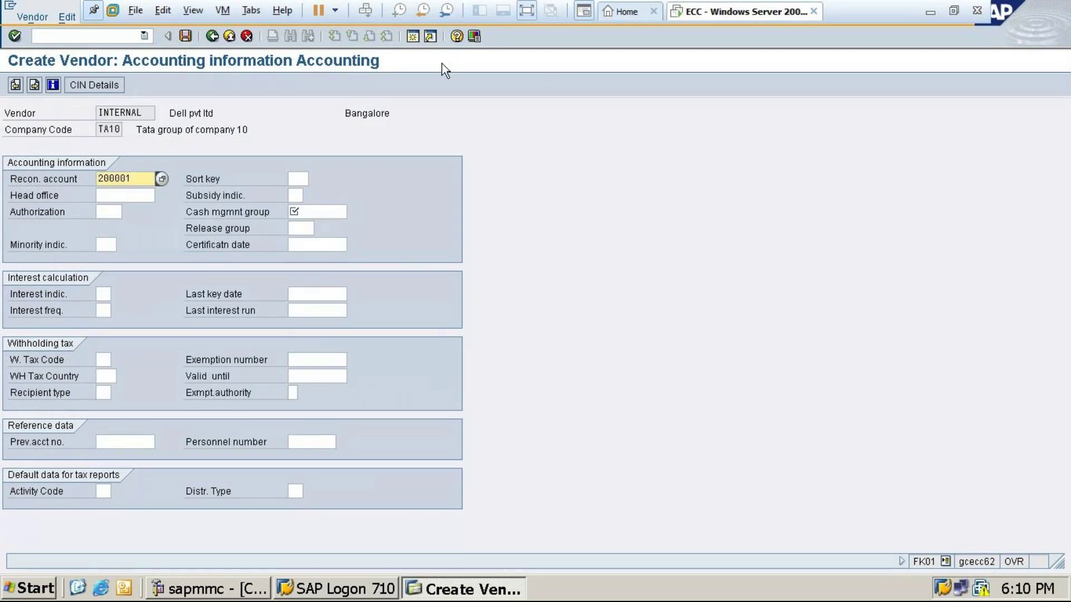
- Set the sort key to 001 and the cash management group to A1 (Domestic payments), and save the vendor
click(299, 179)
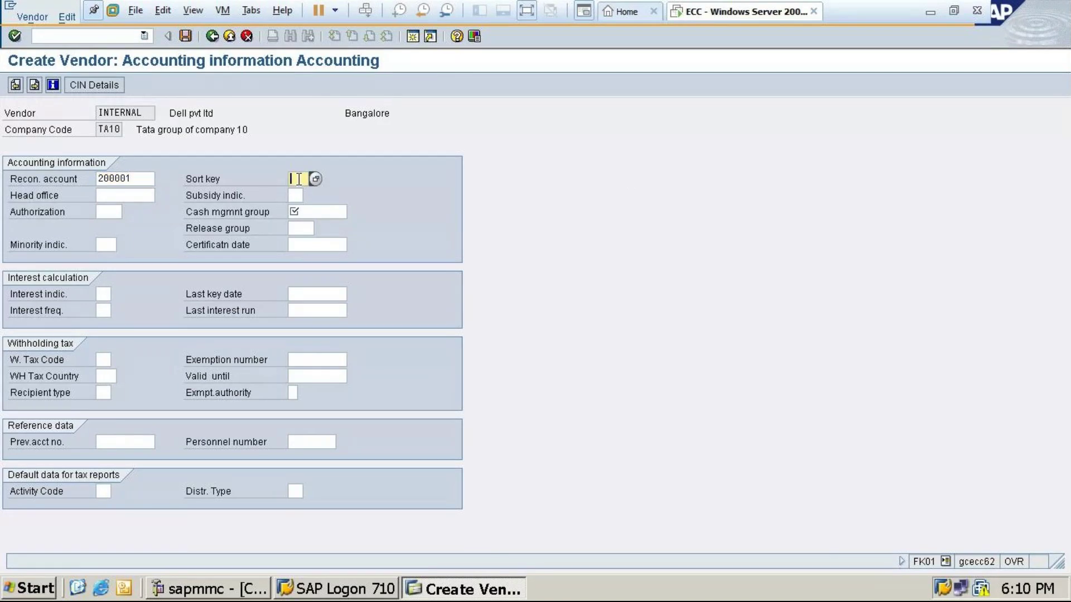
text(001)
click(313, 211)
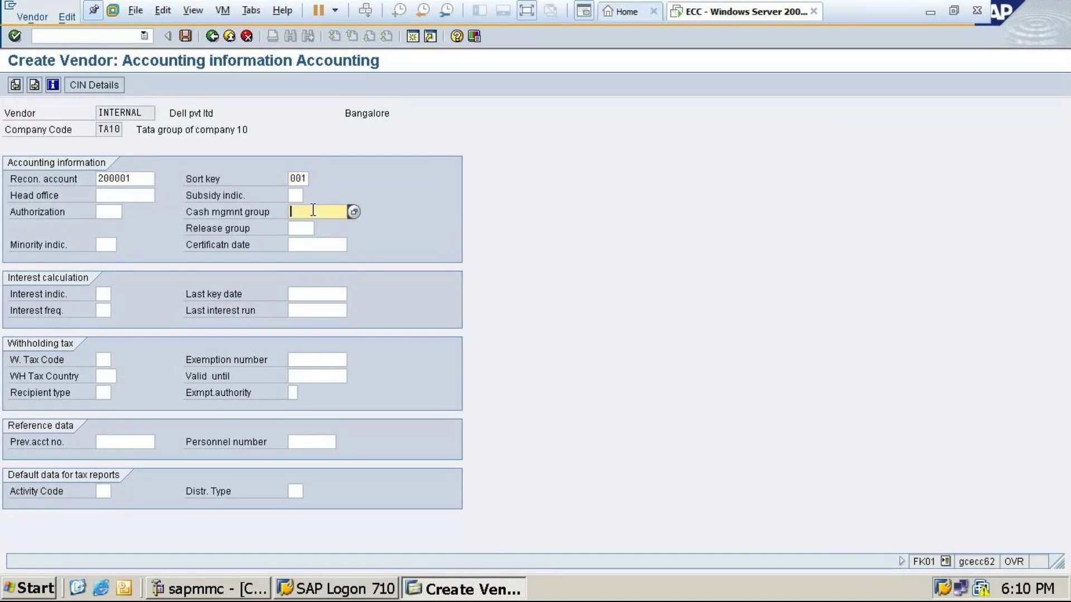
click(353, 211)
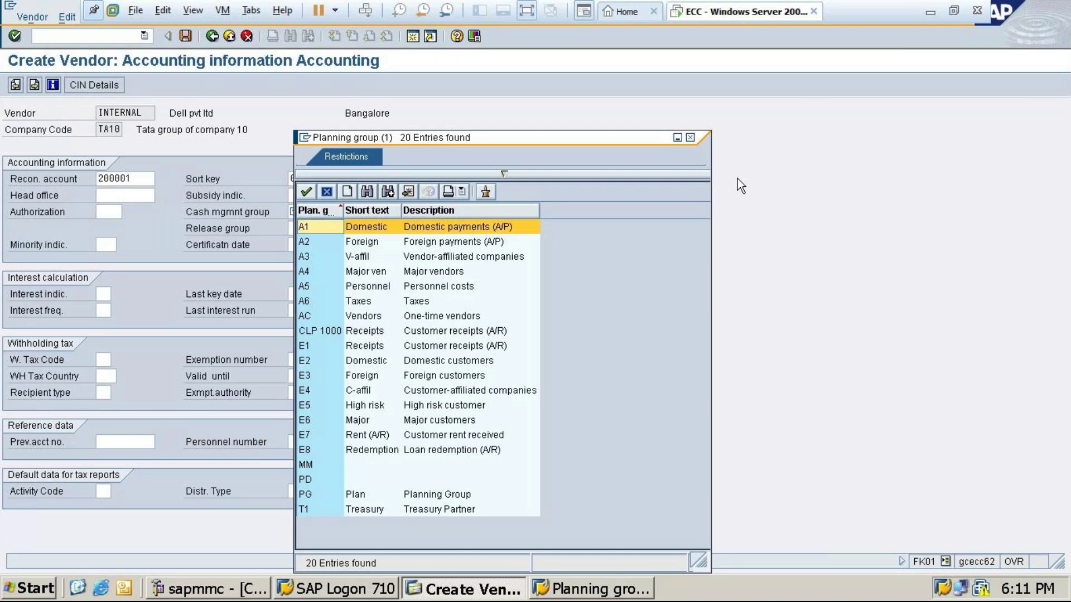
double_click(436, 226)
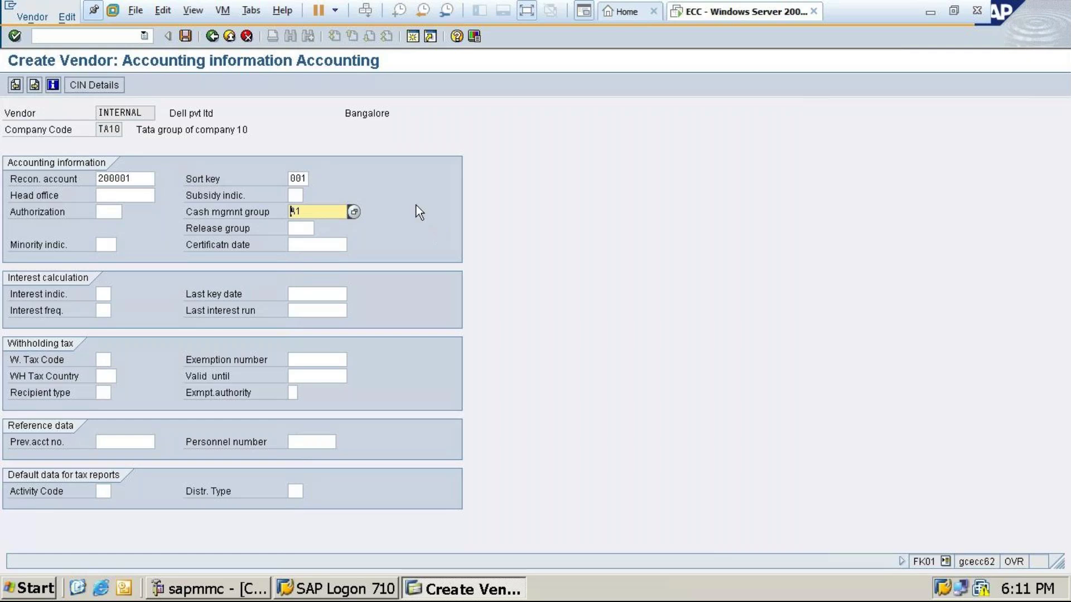
click(186, 36)
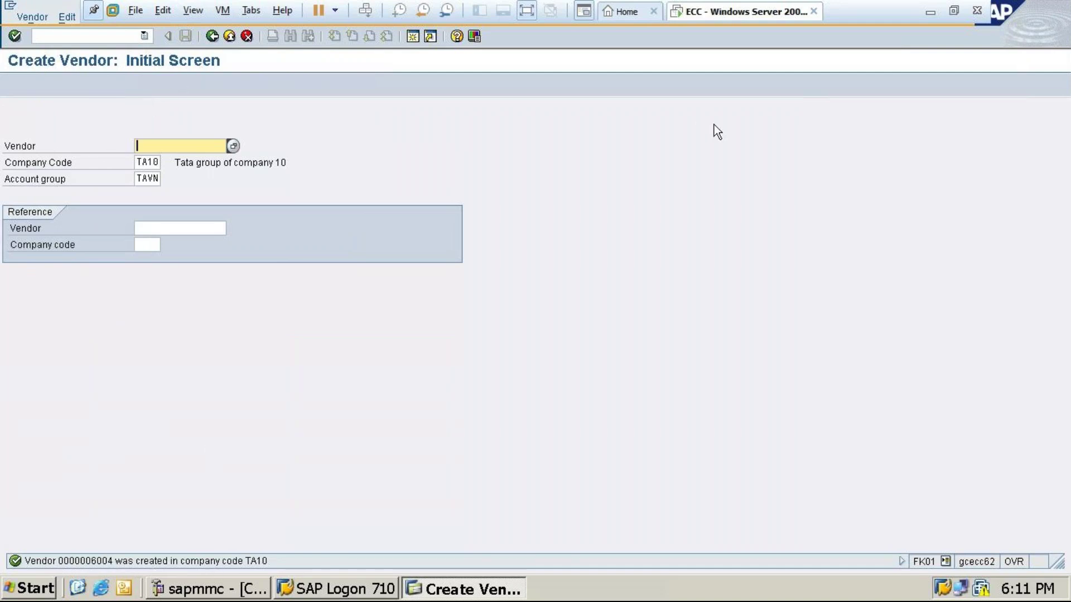
- Start another vendor in company code TA10 with the title Company and the name Hp pvt ltd
key(Return)
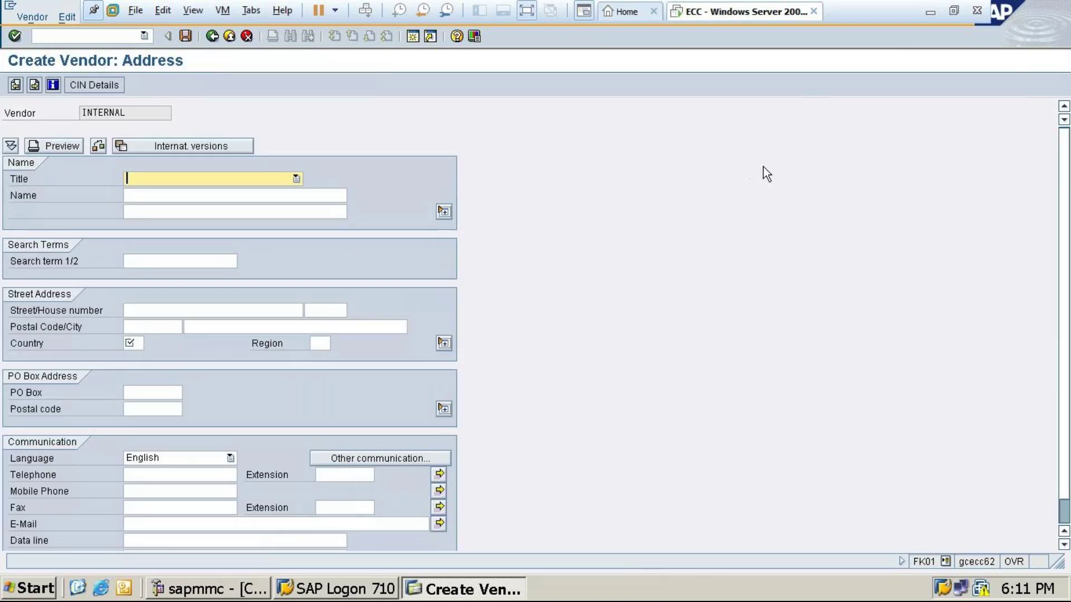
click(209, 178)
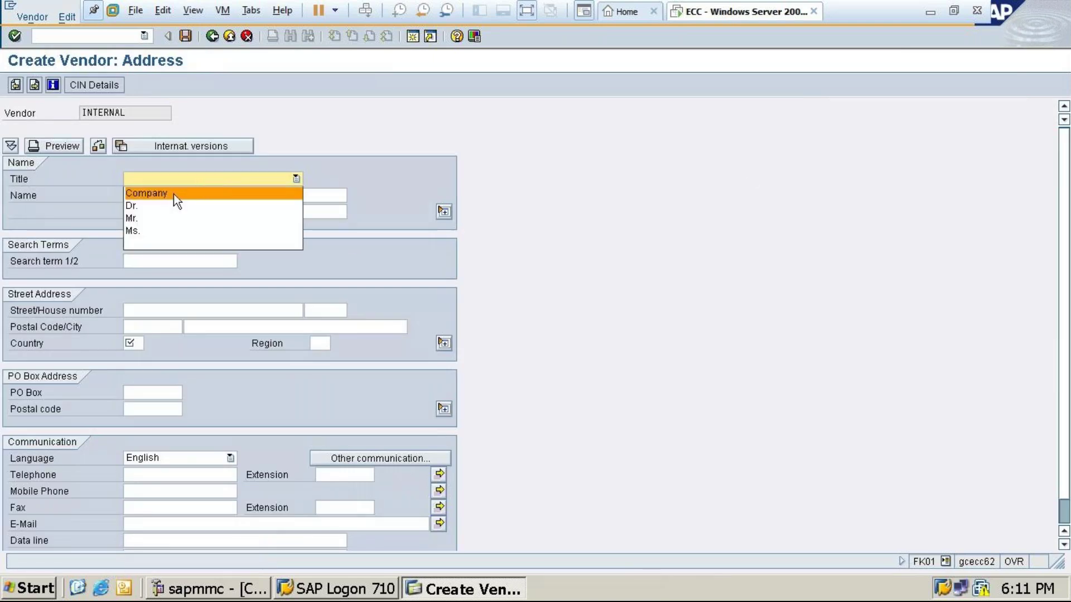
click(172, 194)
click(170, 195)
text(H)
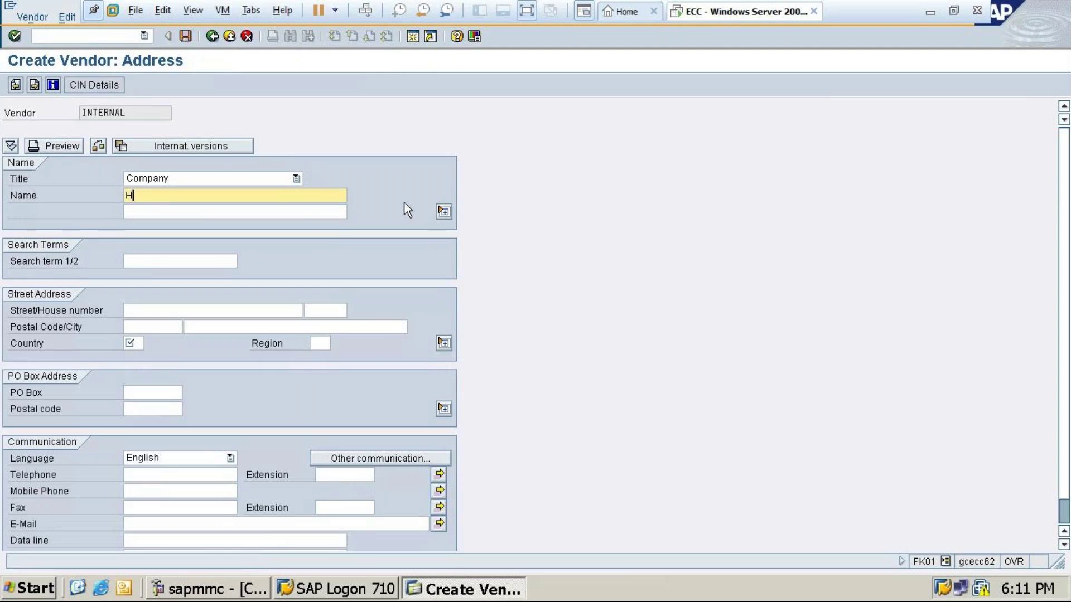
text(p pvt ltd)
- Set the Hp vendor's address to postal code 560011, city Bangalore, country IN and region 10
click(160, 325)
text(56001)
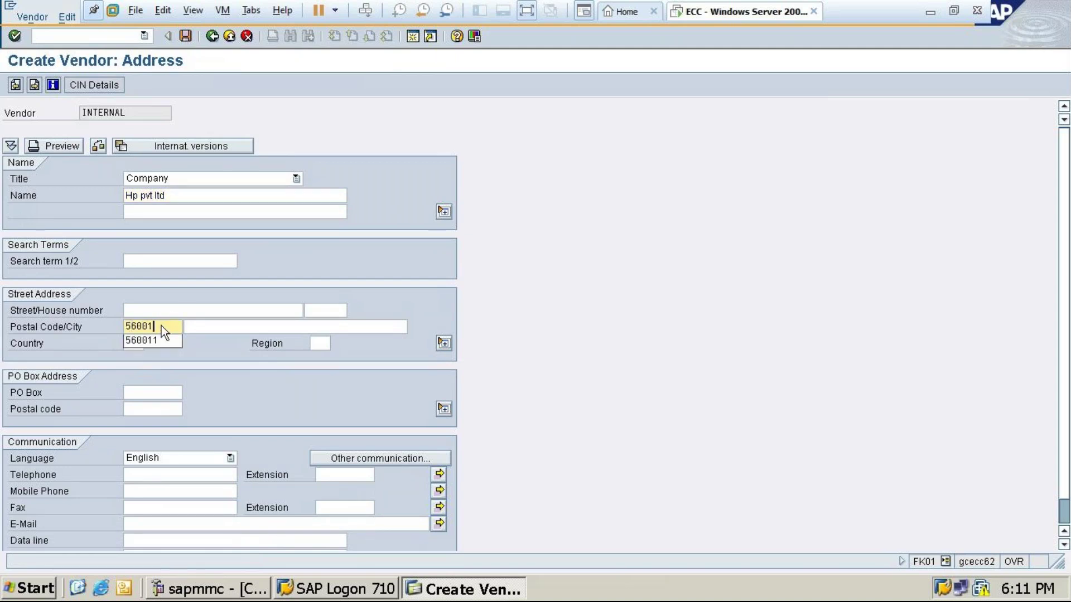
text(1)
click(202, 328)
text(b)
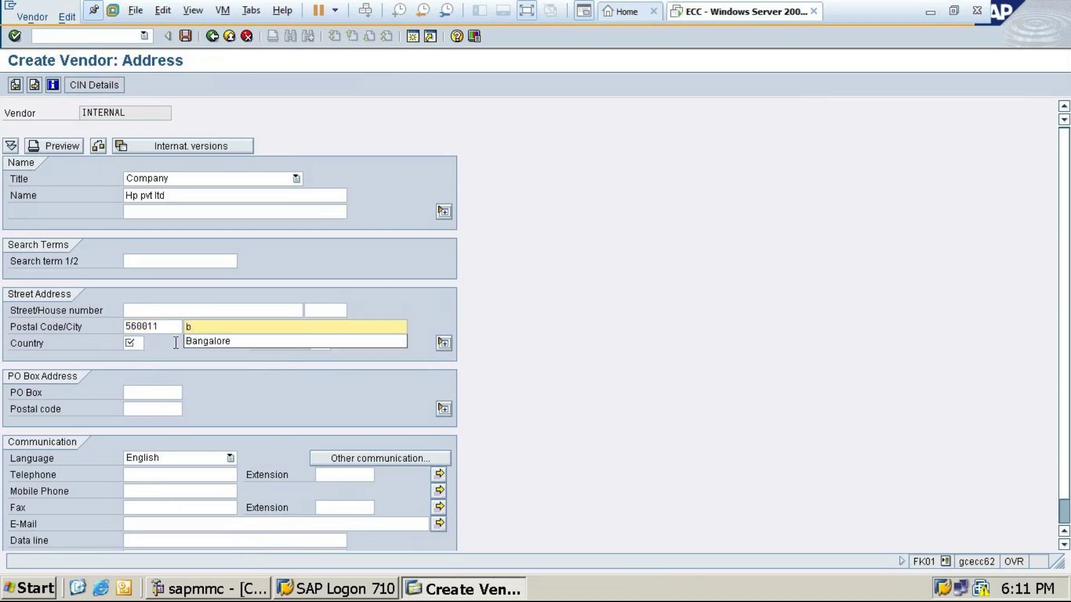
click(216, 342)
click(139, 346)
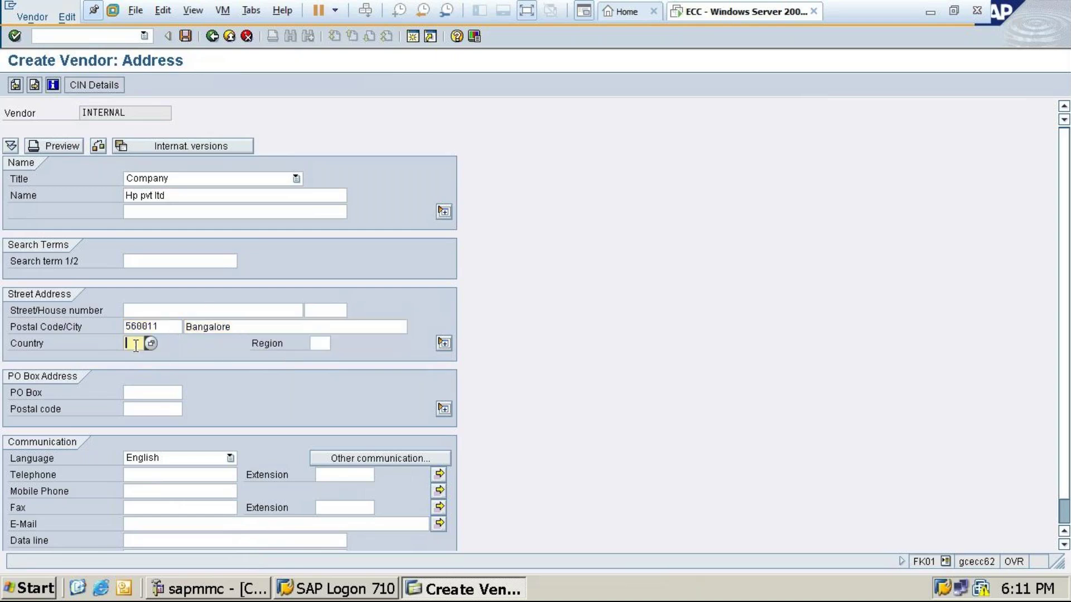
text(in)
click(326, 341)
text(10)
- Minimize the virtual machine to switch to the Windows desktop
click(930, 16)
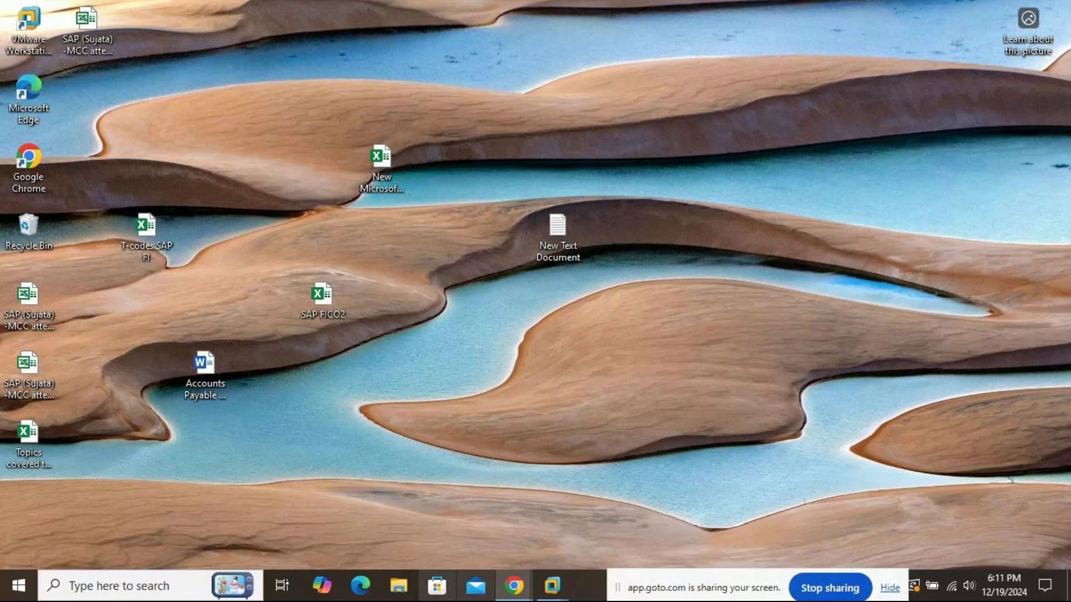
- View the participants in the GoTo Meeting window and return to the ECC virtual machine
click(514, 585)
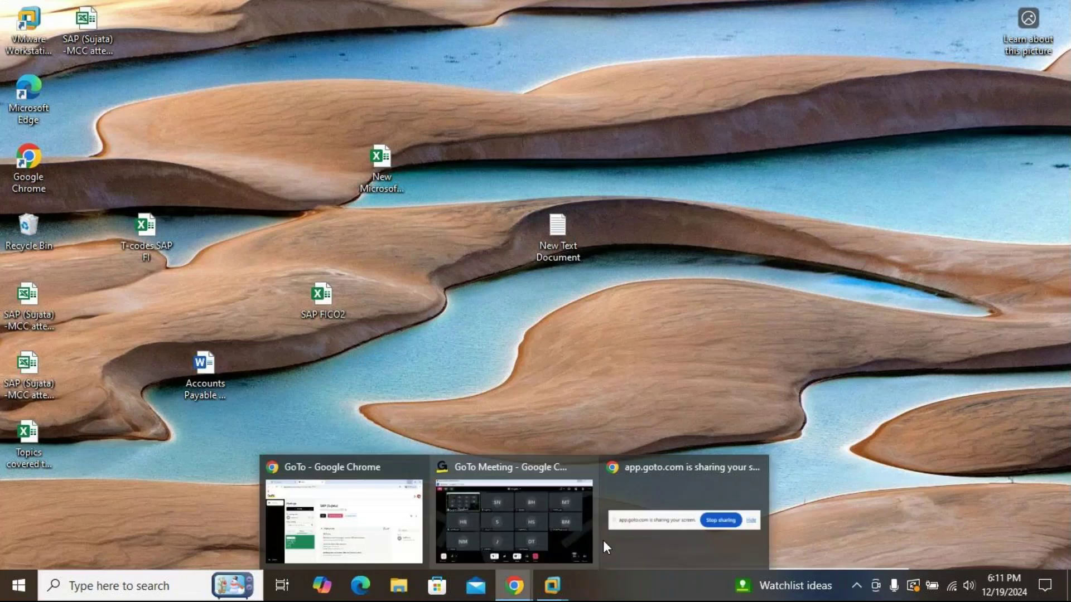
click(558, 524)
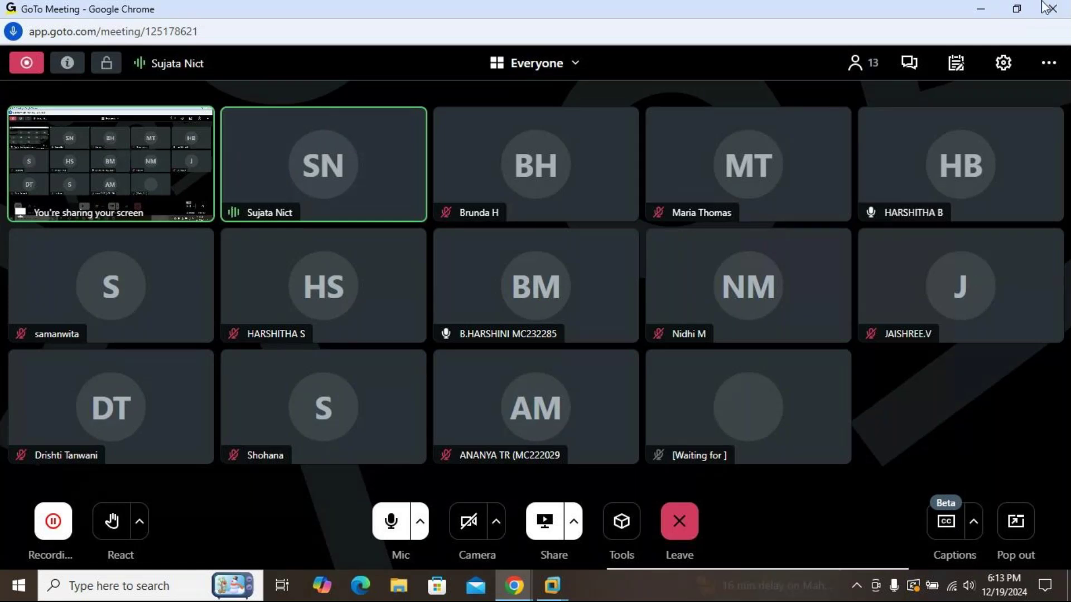
click(982, 8)
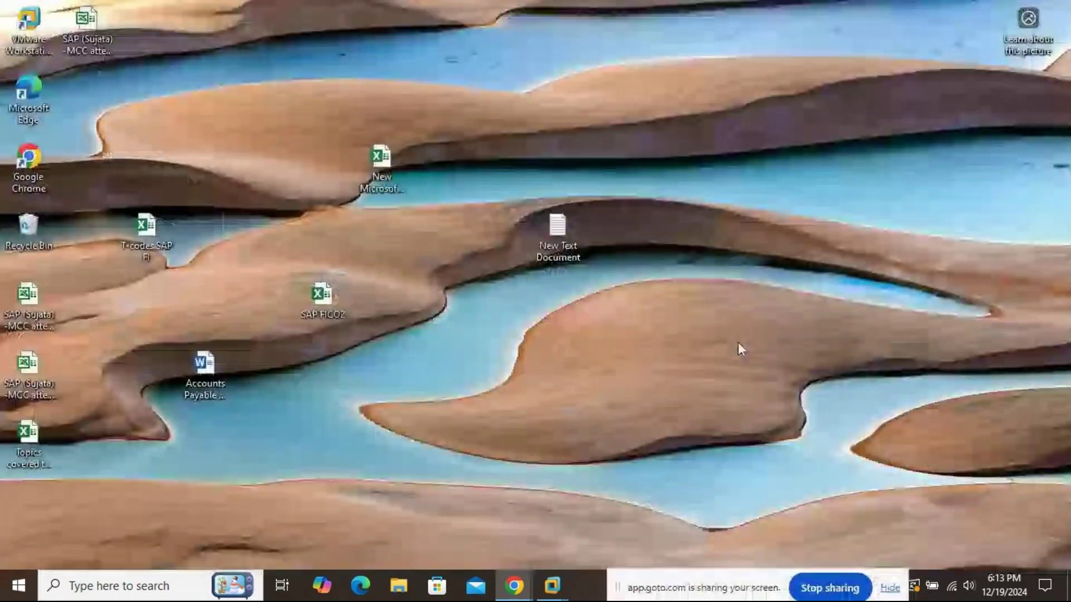
click(552, 598)
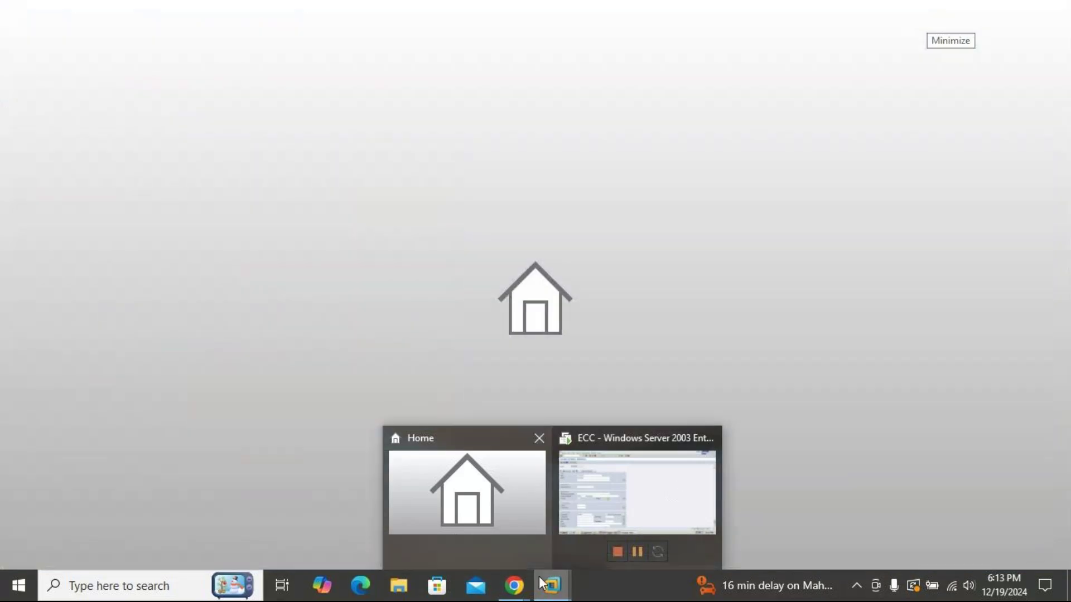
click(630, 494)
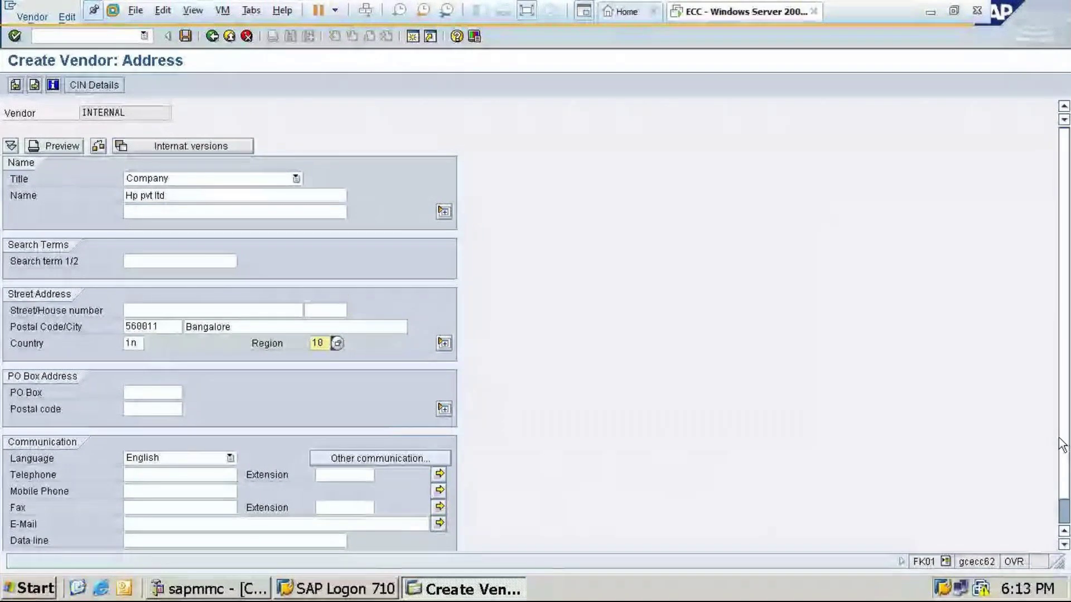
click(930, 12)
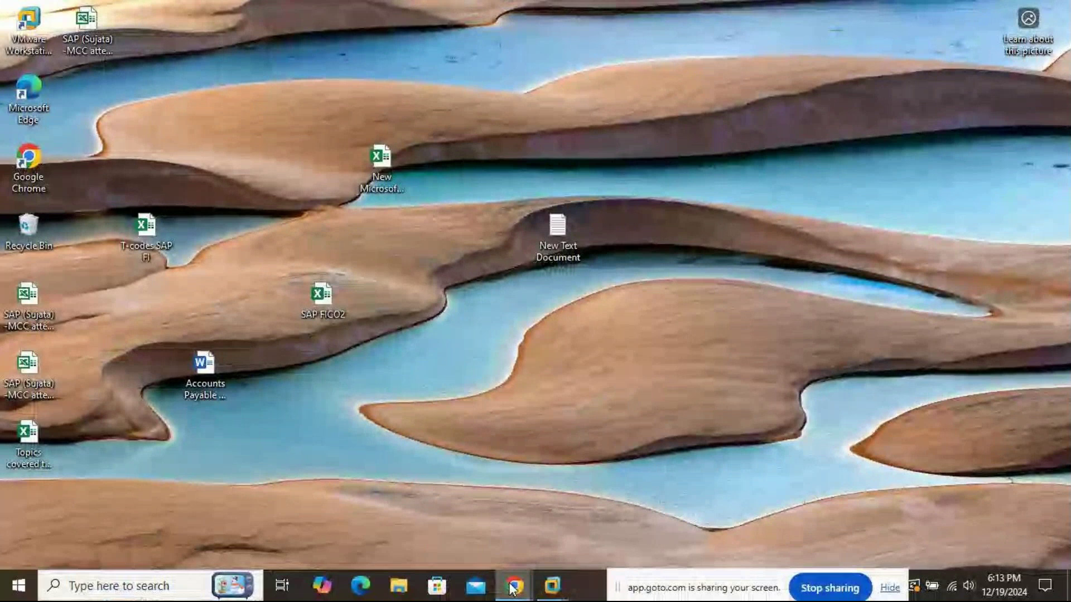
mouse_move(514, 586)
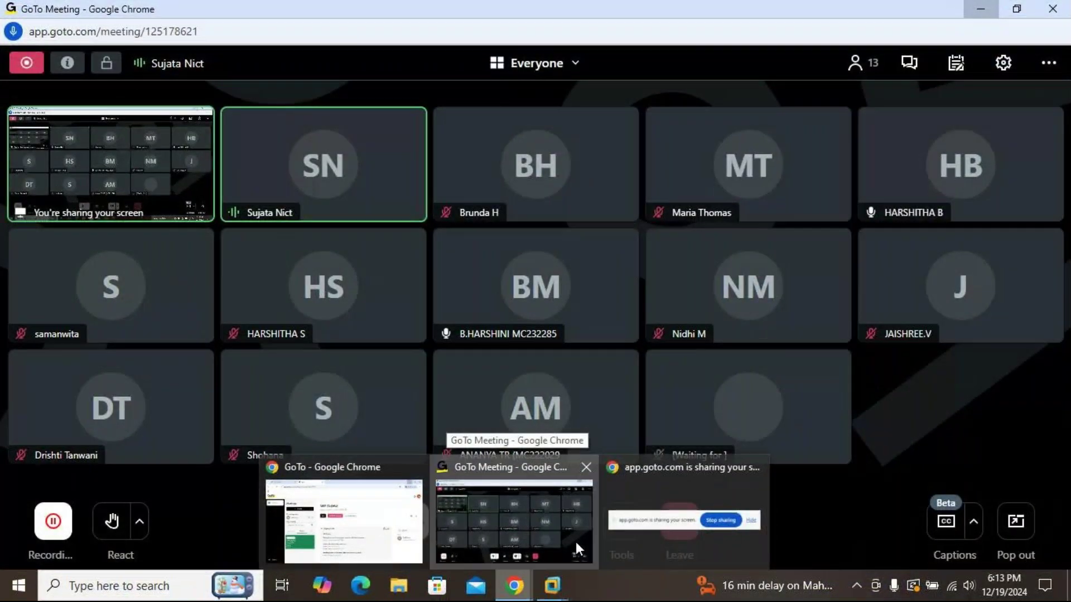
click(576, 544)
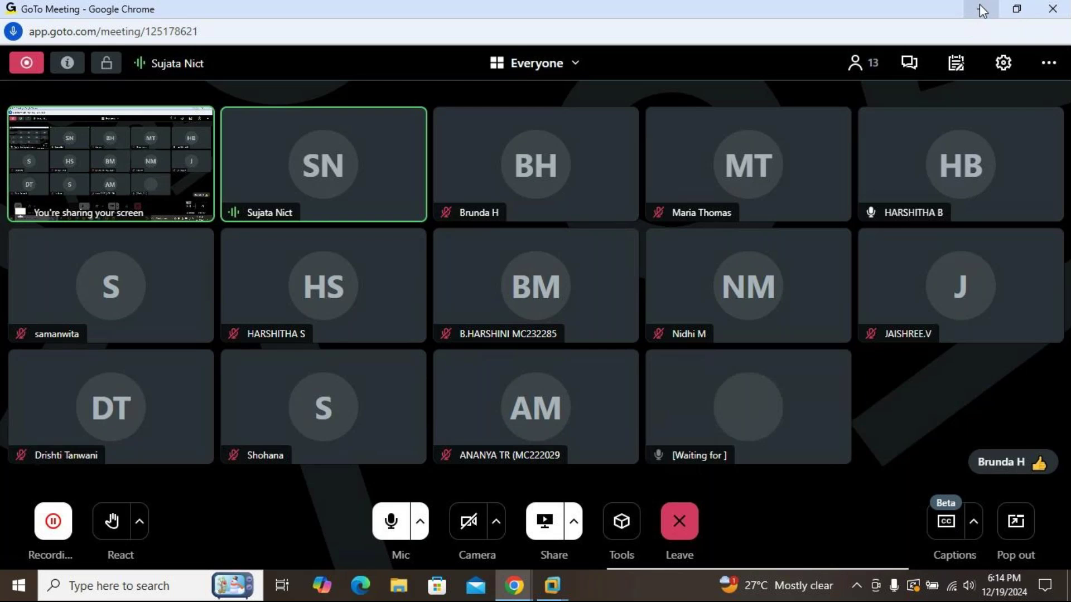
click(981, 10)
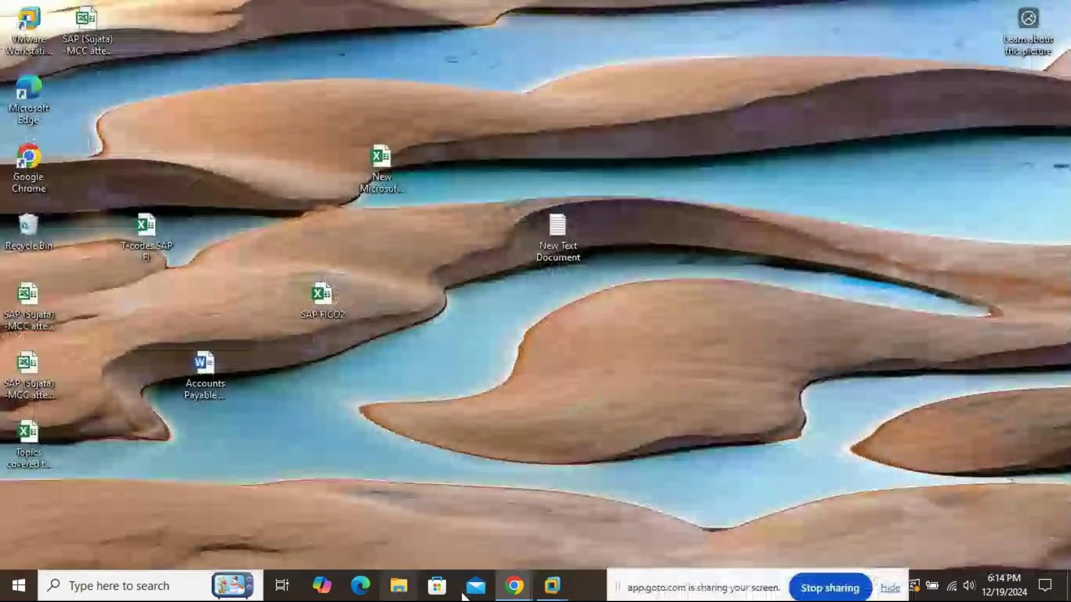
mouse_move(544, 588)
click(677, 500)
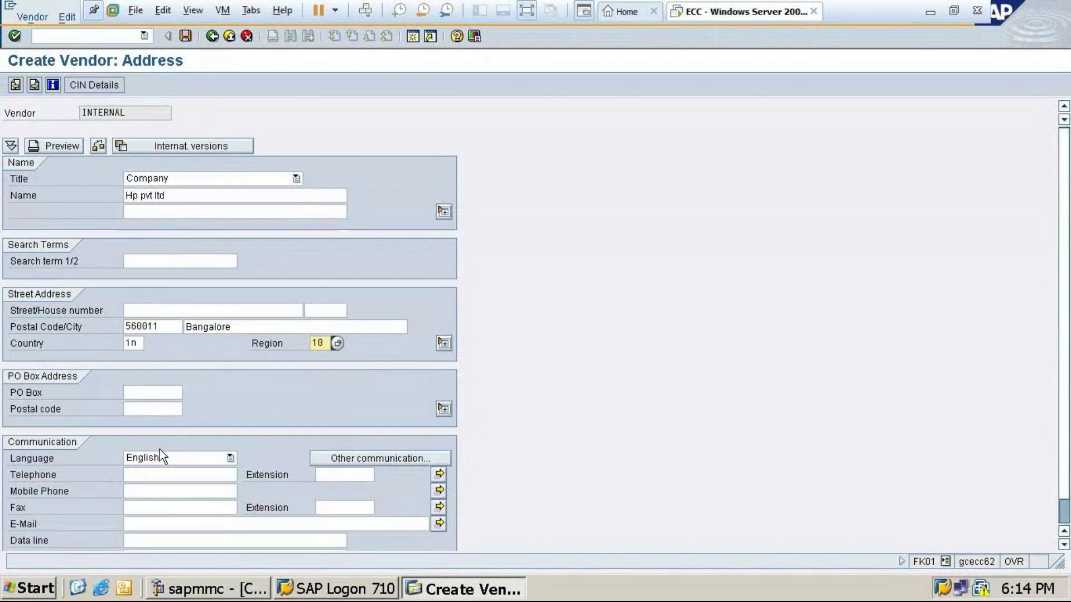
- Advance the Hp vendor to the company code accounting data and choose 200001 (Sundry creditor account) as reconciliation account
key(Return)
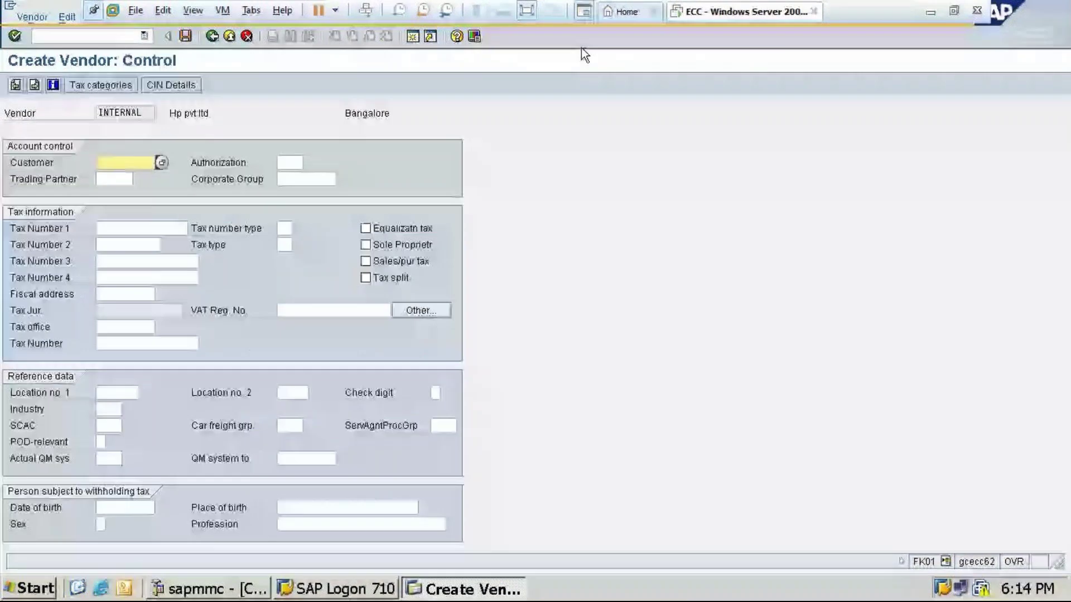
key(Return)
key(Return)
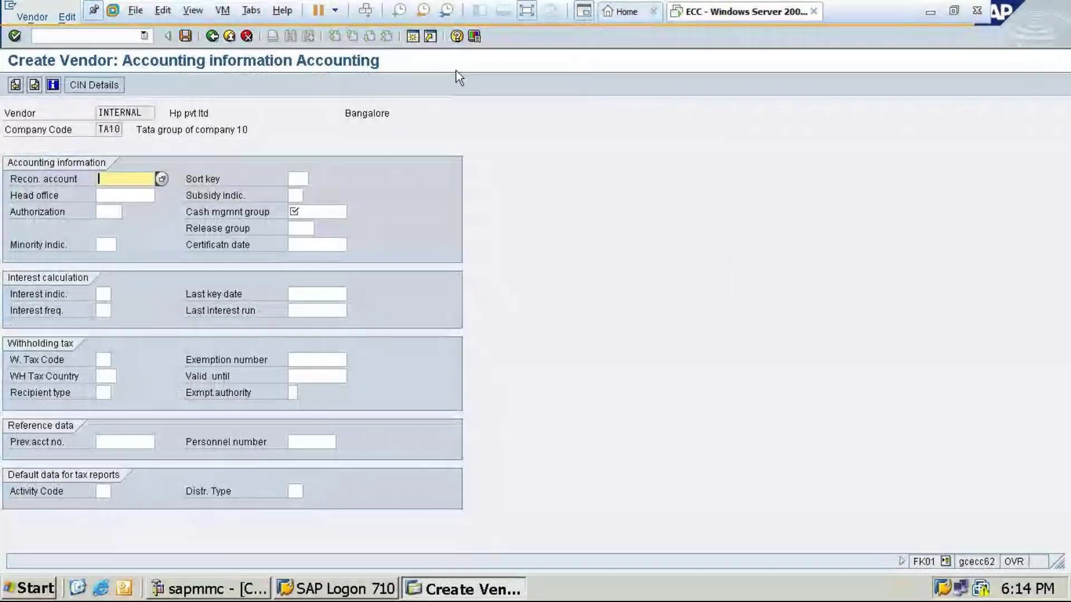
click(162, 179)
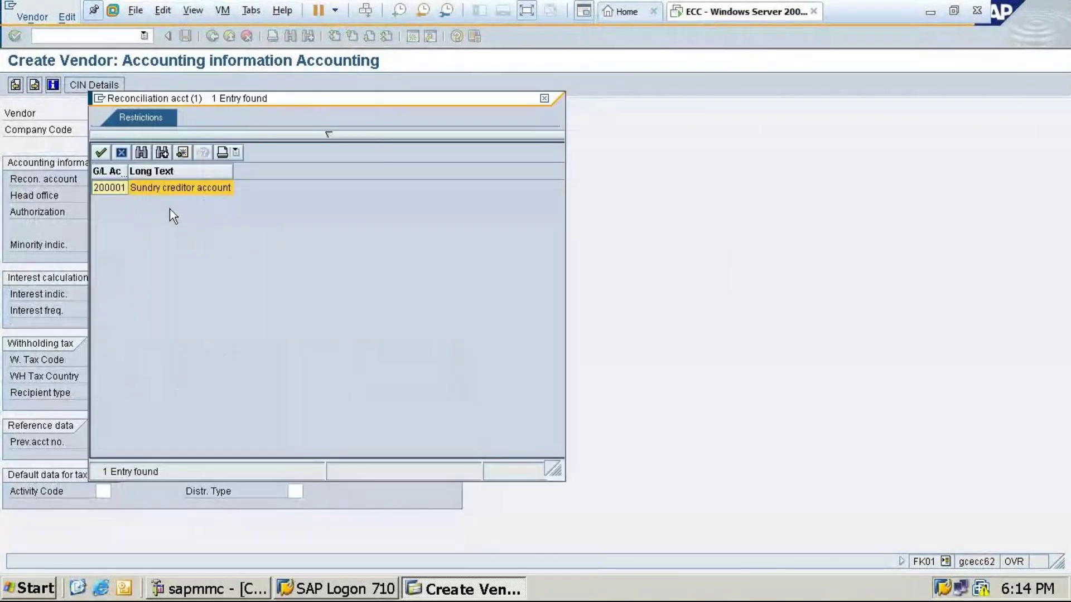
double_click(172, 188)
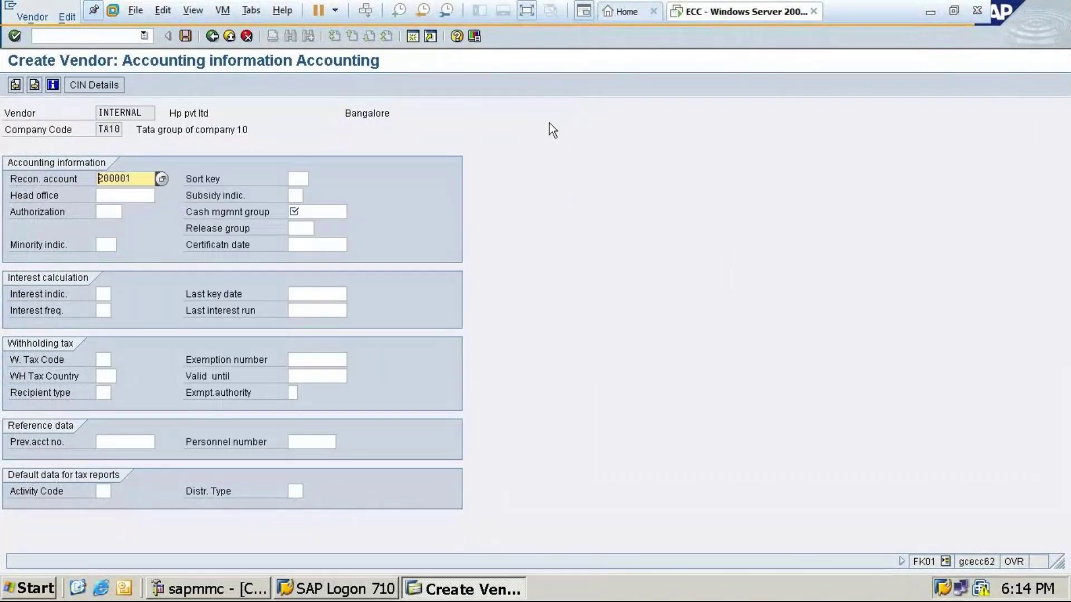
- Set the Hp vendor's sort key to 001 and cash management group to A1, and save the vendor record
click(295, 178)
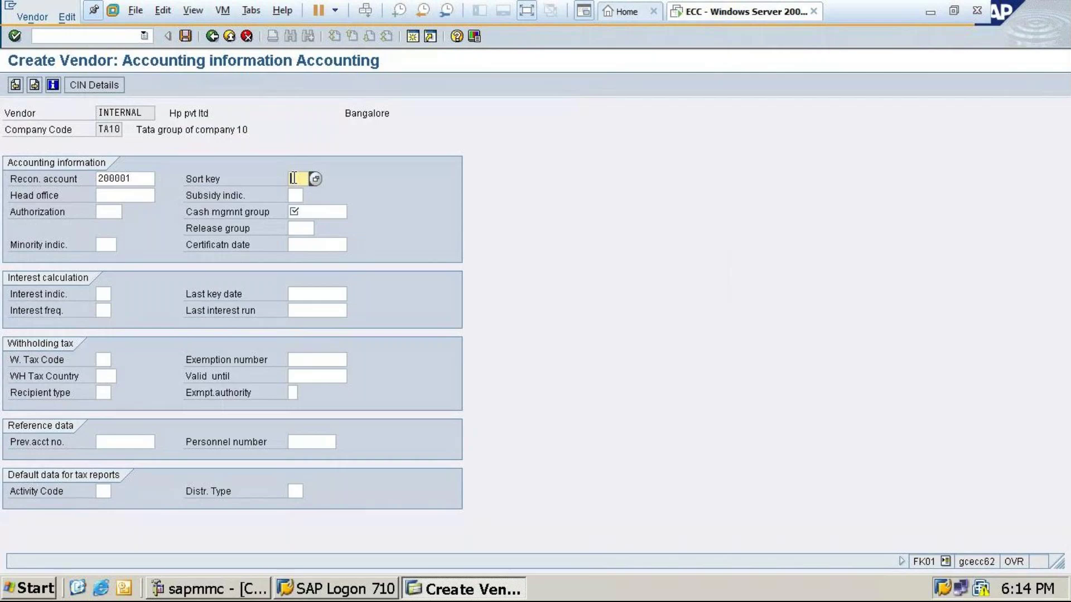
text(001)
click(340, 216)
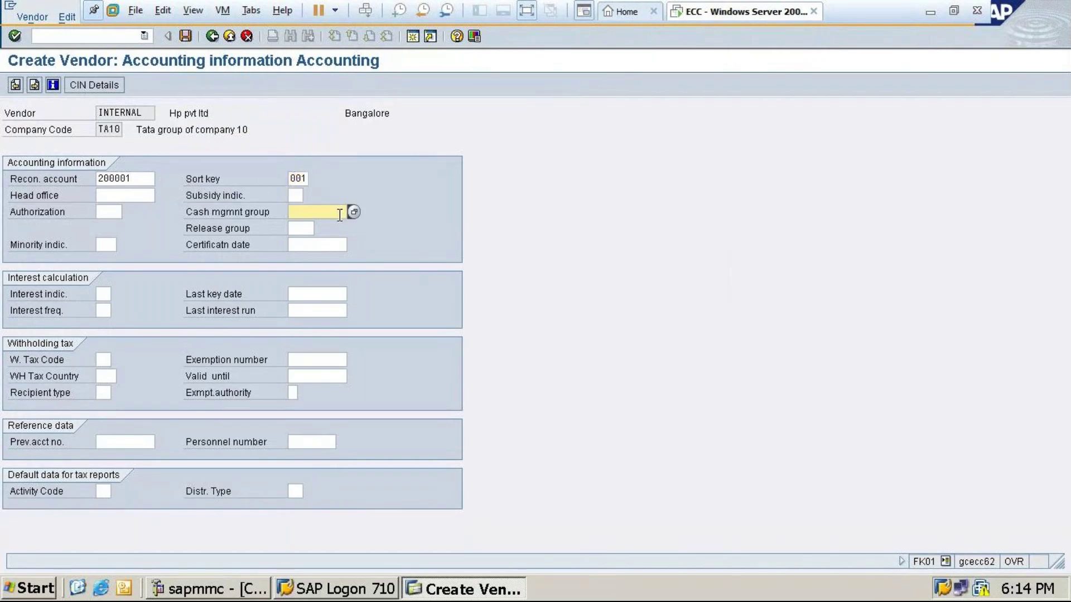
text(a)
click(312, 229)
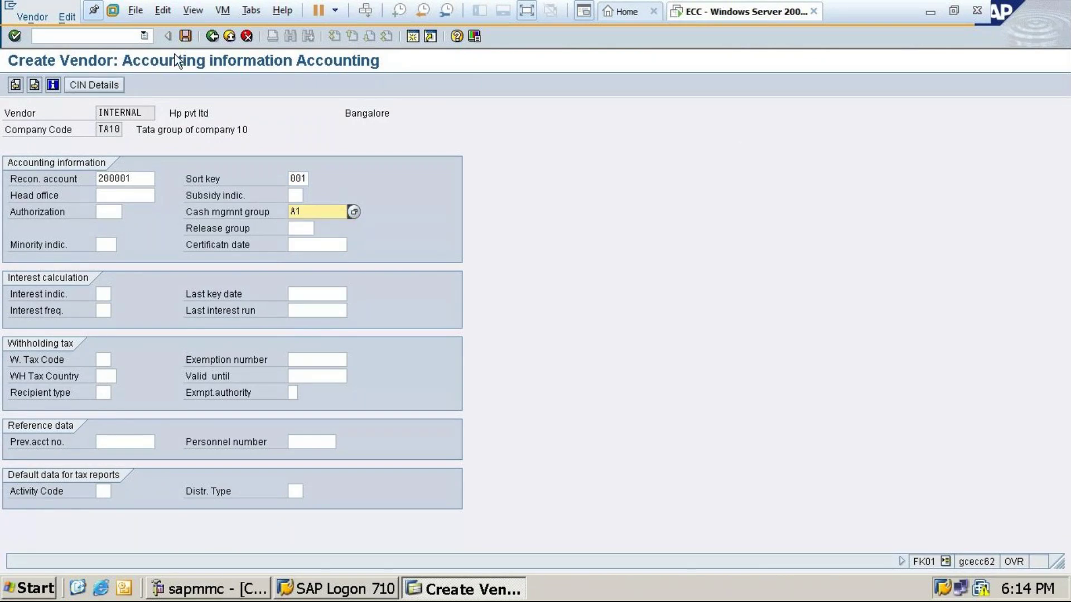
click(186, 37)
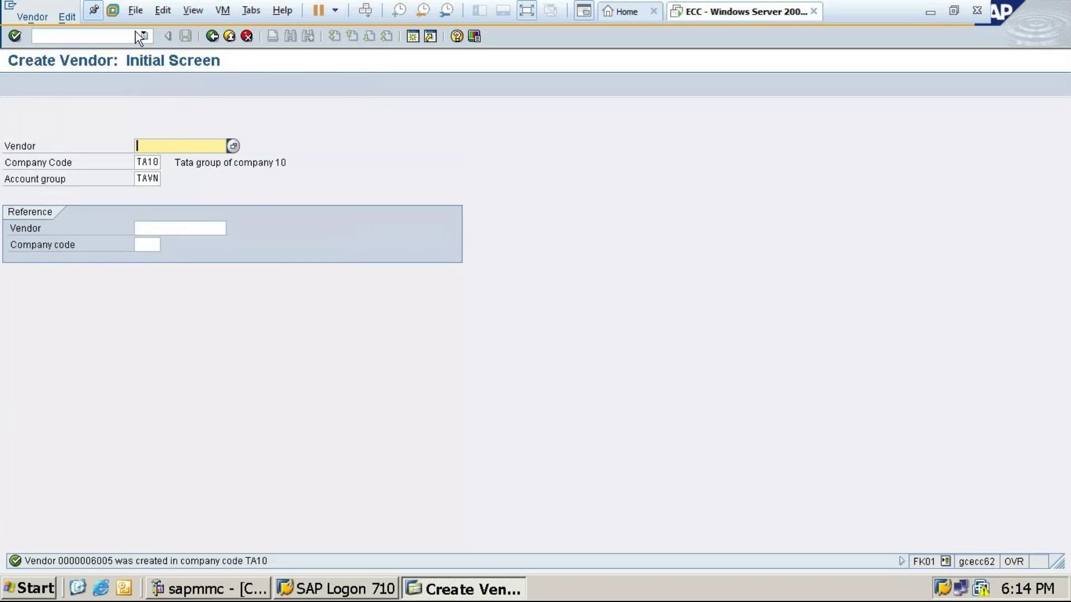
- Leave vendor creation and start the vendor invoice entry with transaction code /nfb60
click(210, 37)
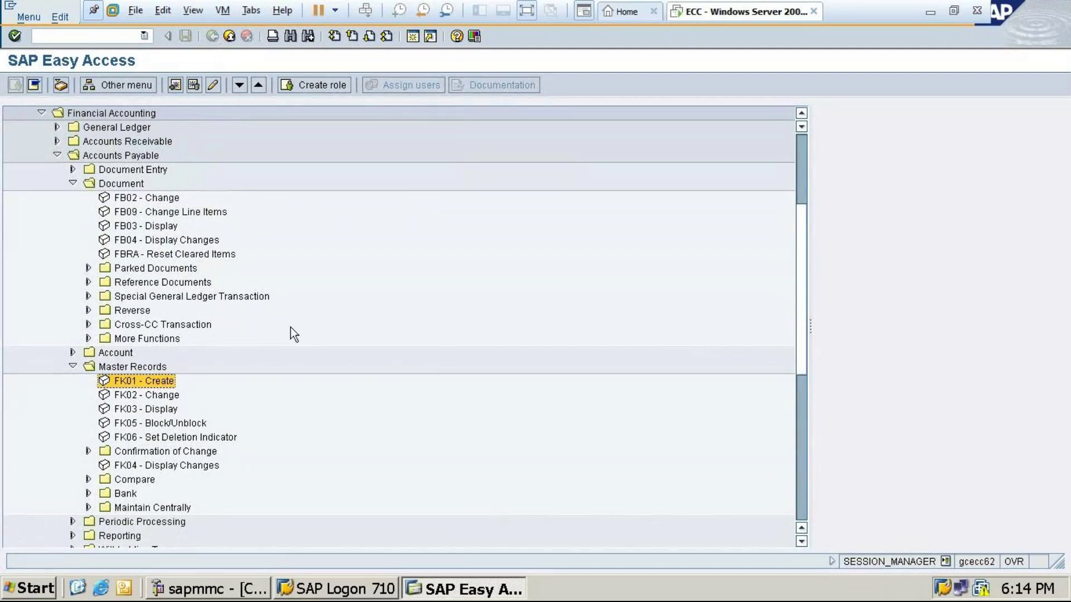
scroll(347, 334, up, 5)
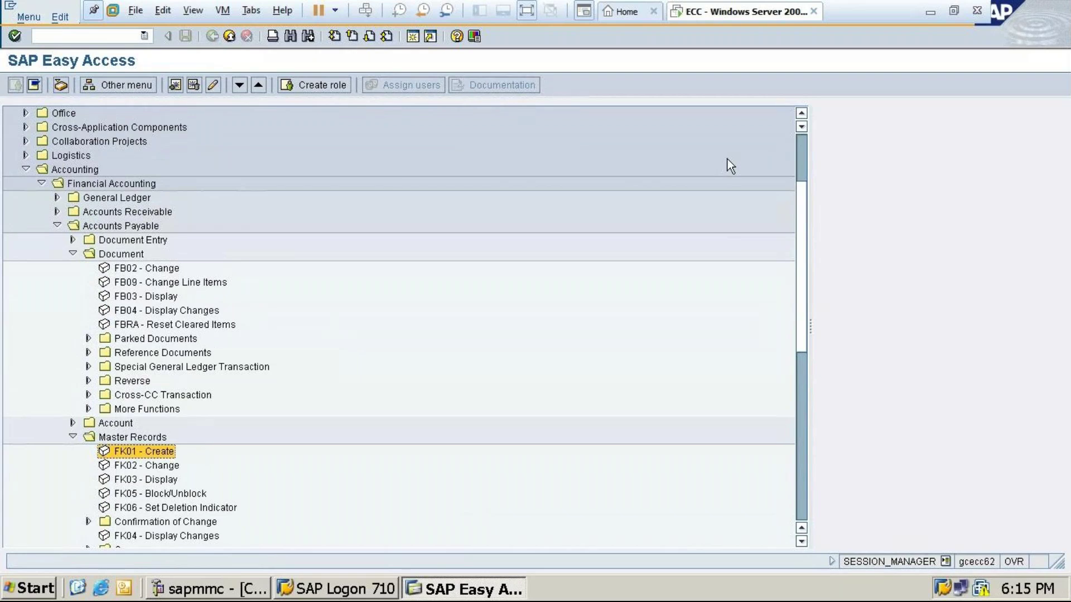
click(114, 38)
text(/nfb60)
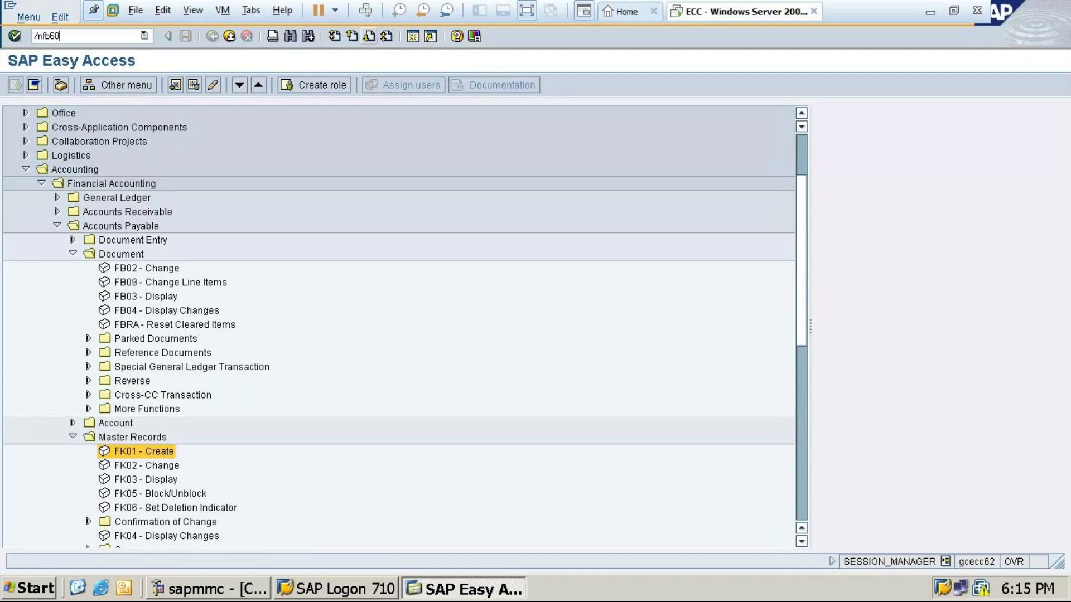
key(Return)
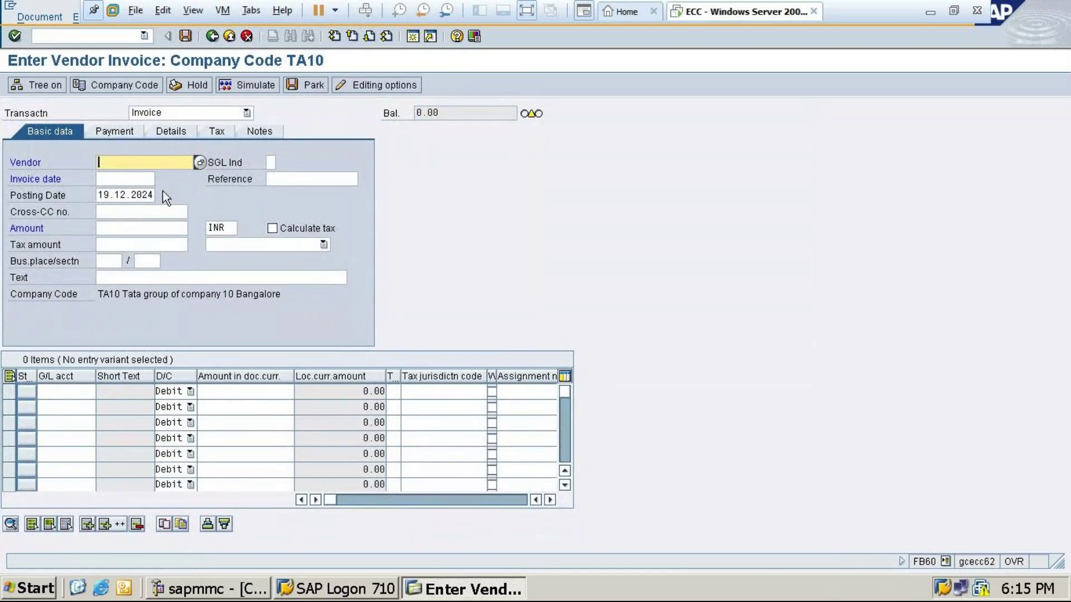
click(139, 80)
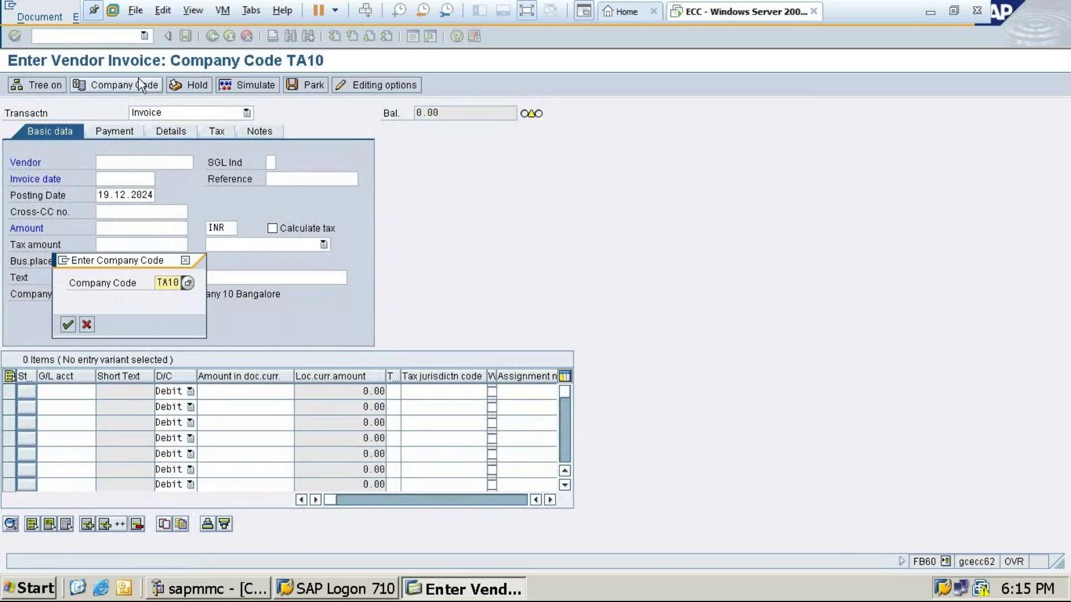
click(186, 260)
click(83, 35)
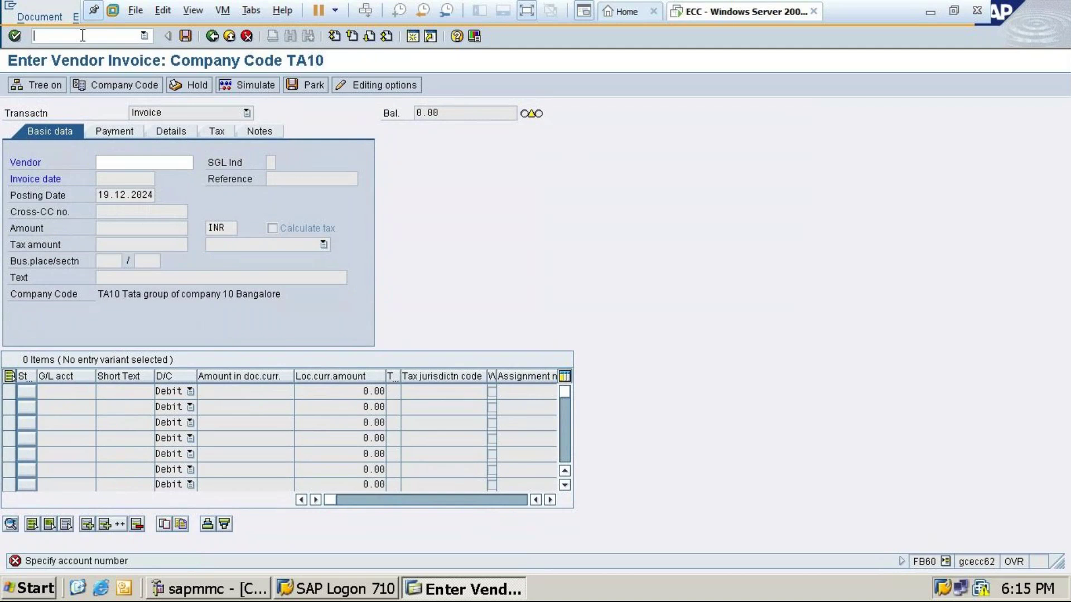
text(/nfb6)
key(Return)
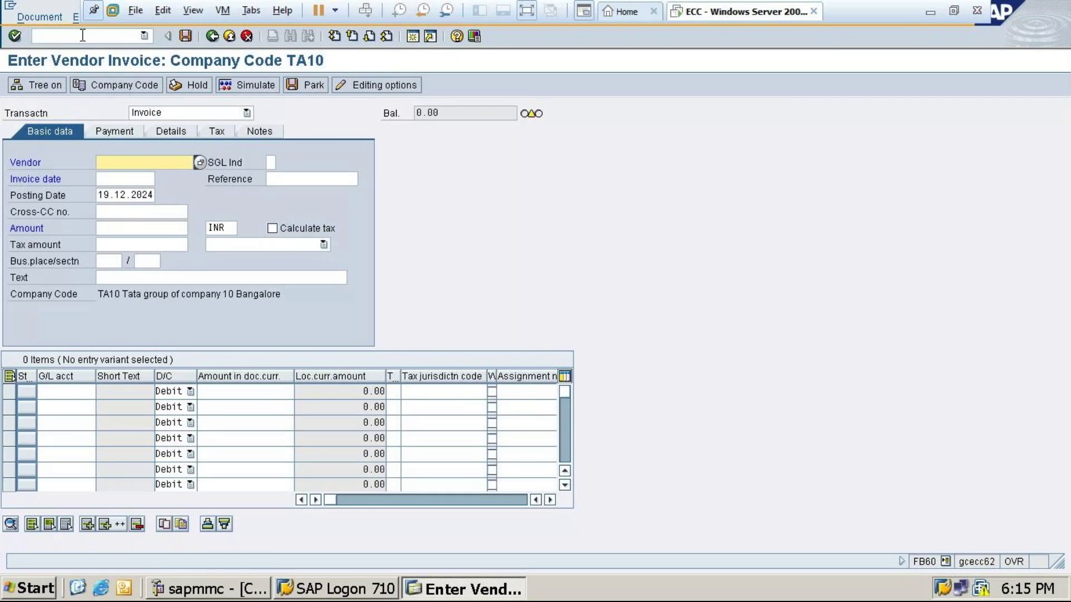
- Look up the vendors of company code TA10 and choose Dell pvt ltd as the invoice's vendor
click(200, 161)
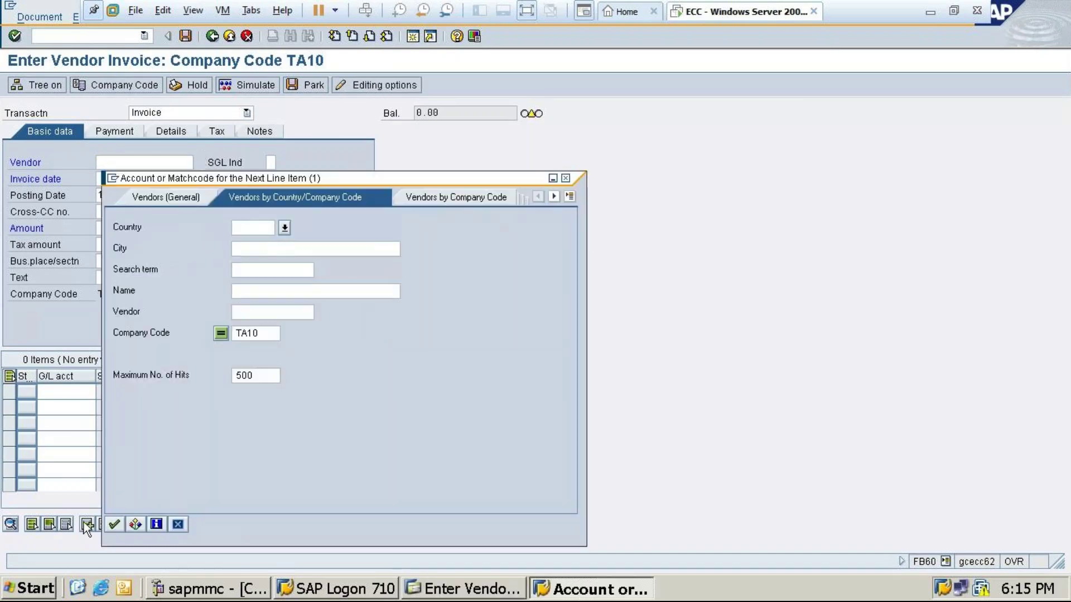
click(110, 522)
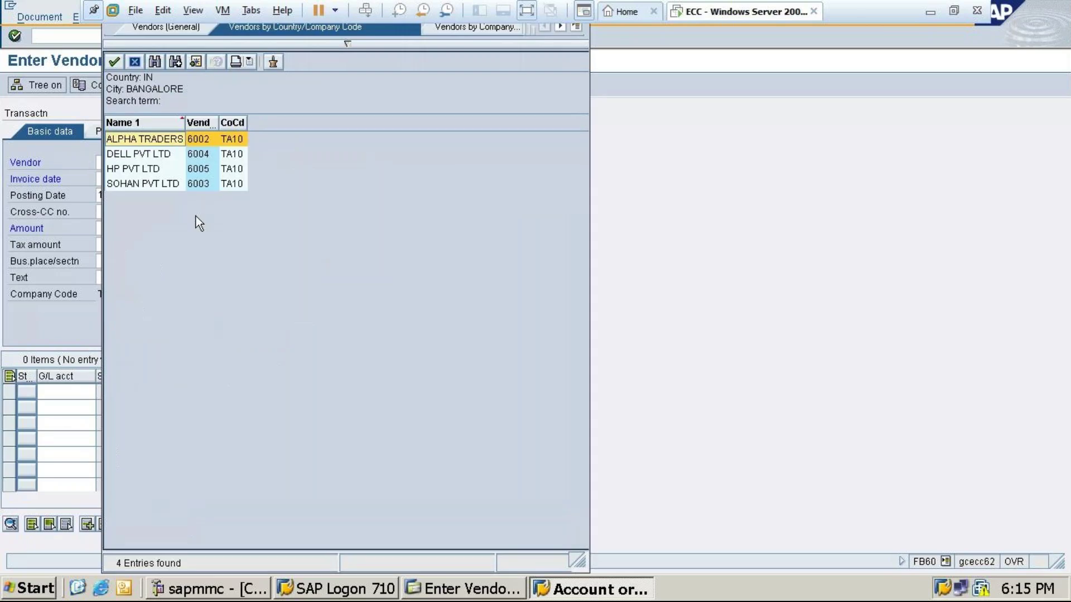
double_click(154, 154)
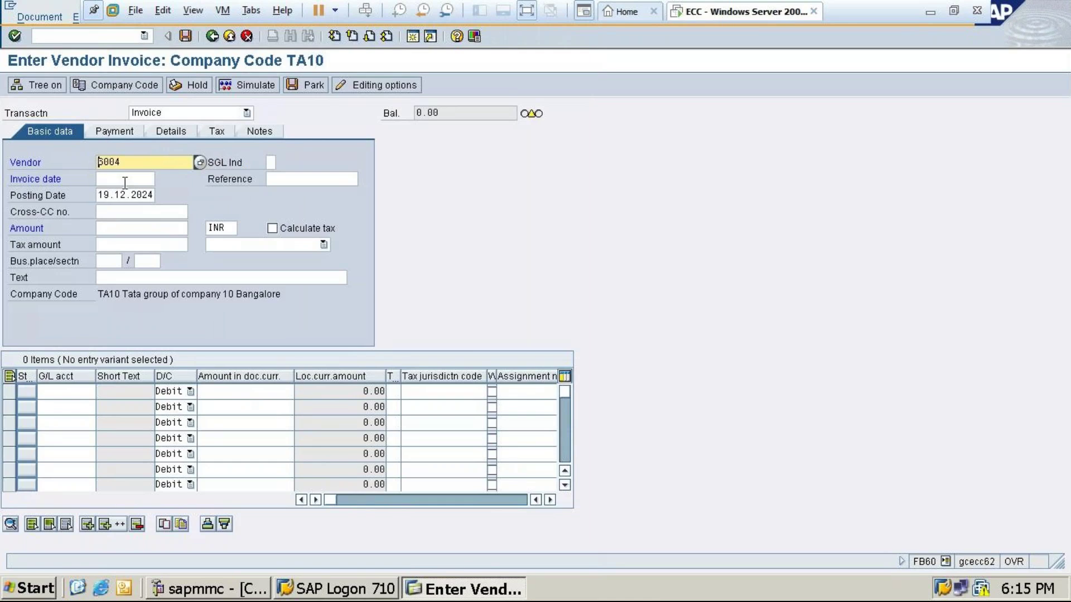
- Set the invoice date to 19.12.2024 and the invoice amount to 6000 INR
click(150, 179)
click(162, 180)
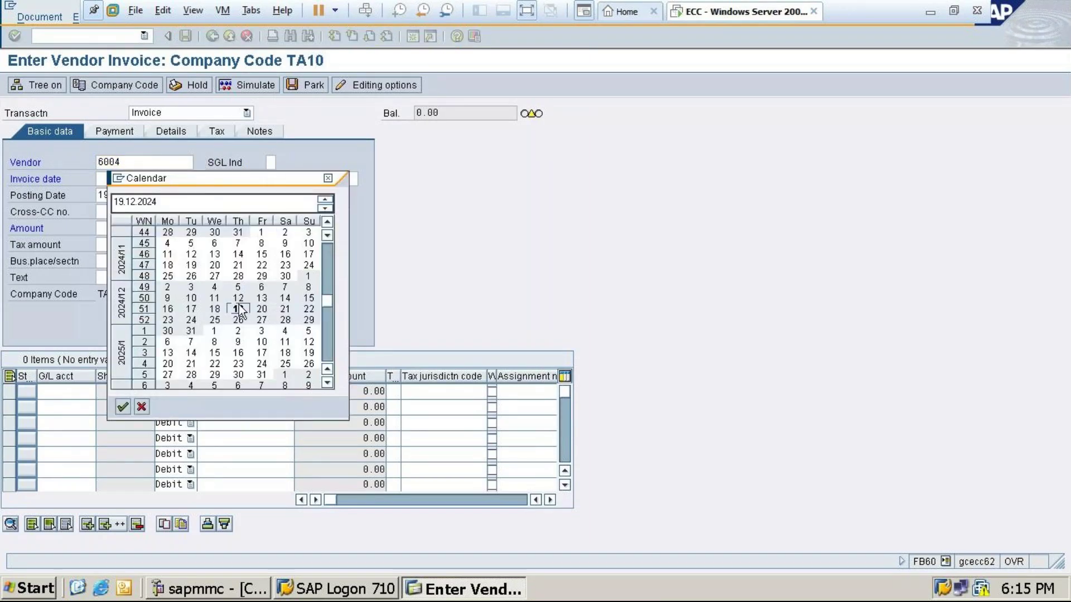
double_click(239, 305)
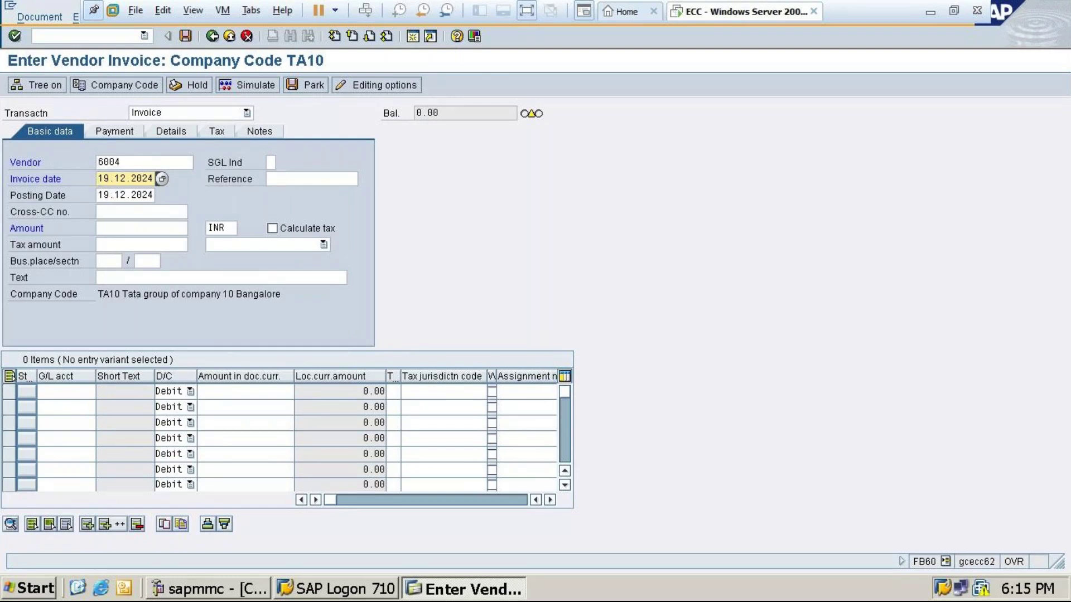
click(115, 229)
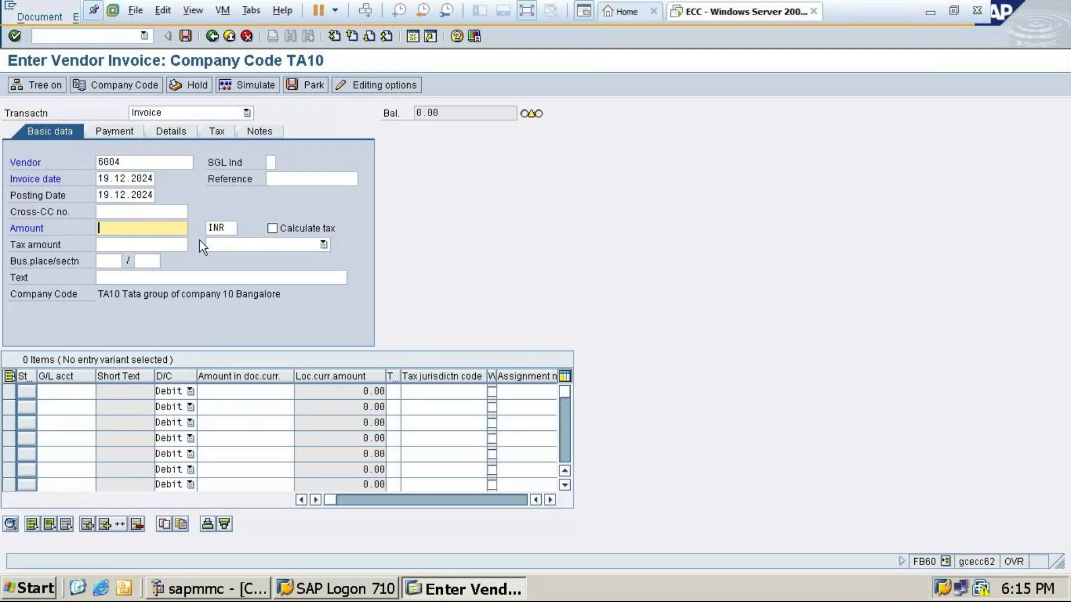
text(6000)
- Fill the first line item with G/L account 400001 (Purchase account) and a debit amount of 6000
click(52, 392)
click(103, 392)
click(22, 551)
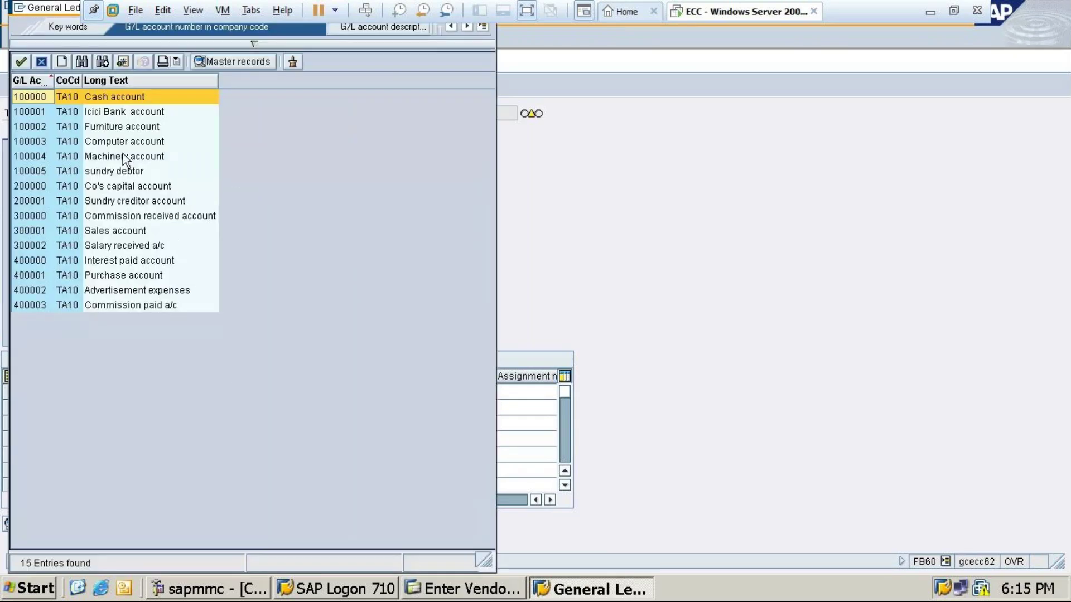
click(117, 276)
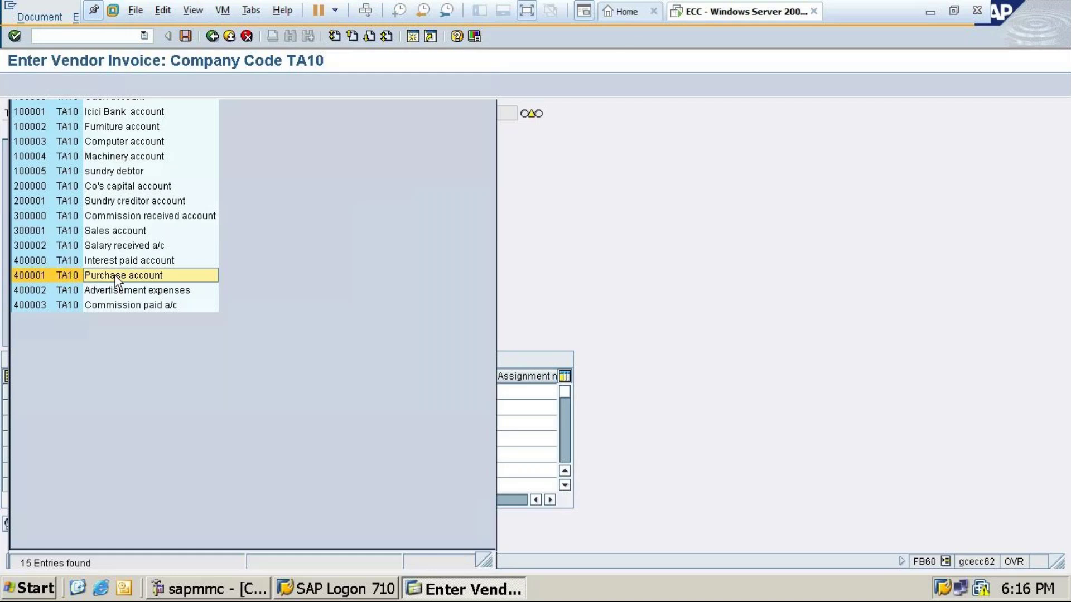
double_click(115, 275)
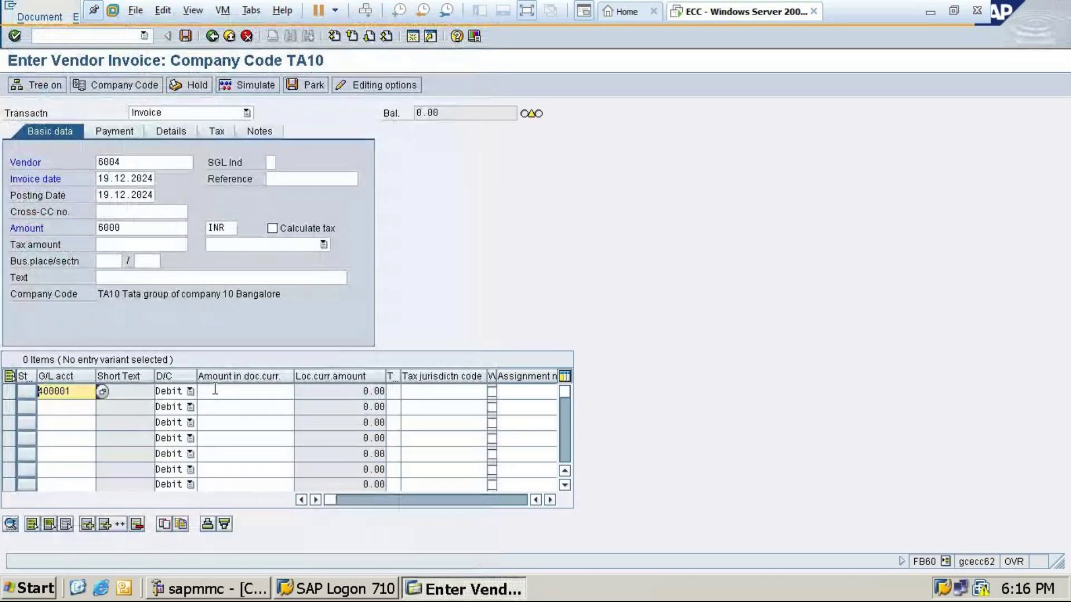
click(216, 390)
text(6000)
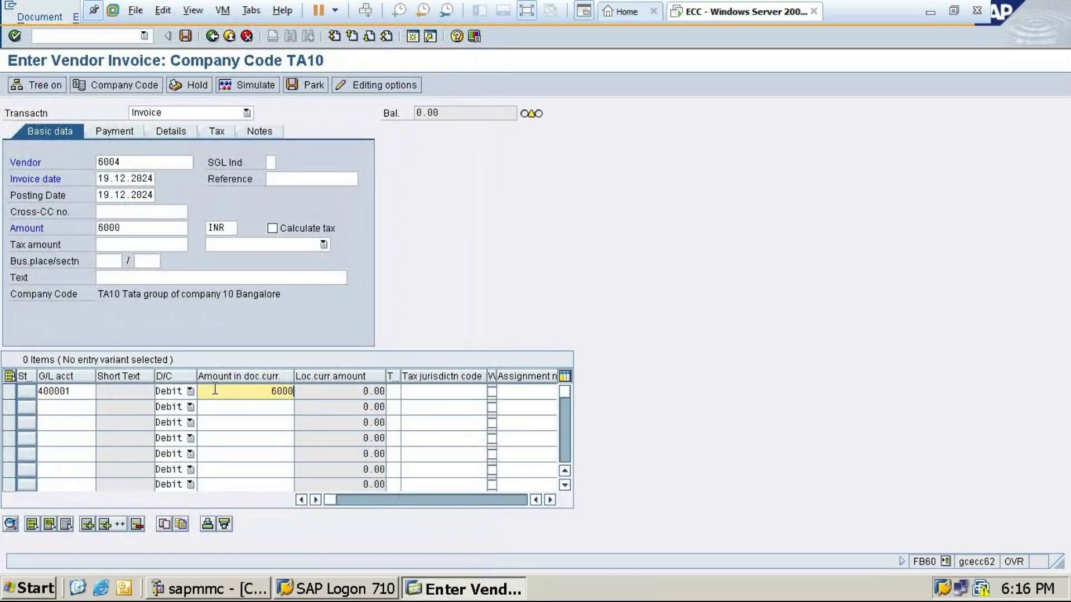
- Assign business area TA10 to the purchase line item of the Dell invoice
click(349, 499)
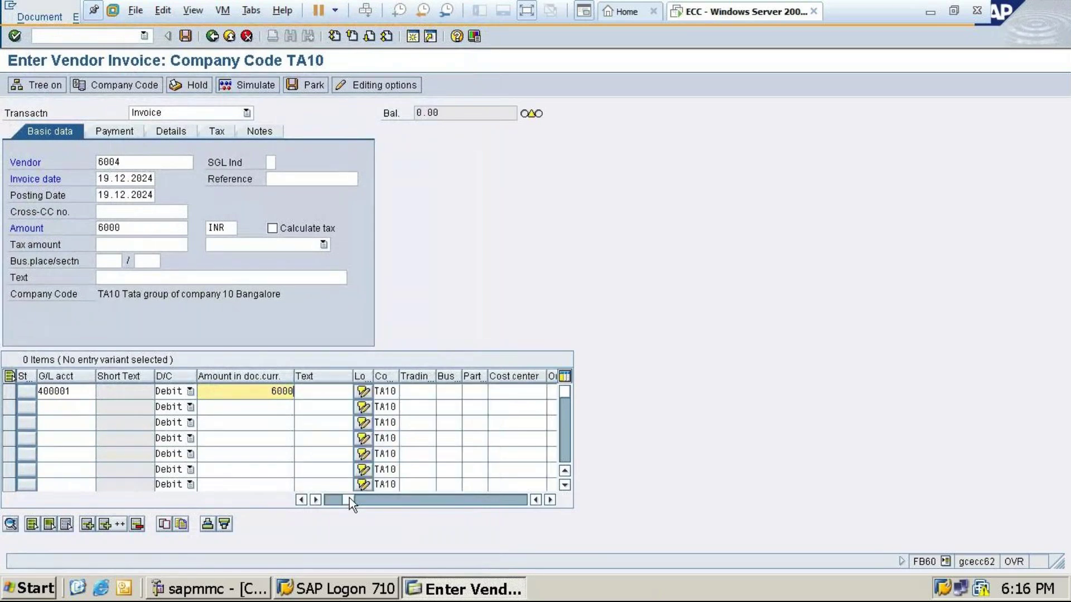
click(448, 392)
text(T)
click(451, 406)
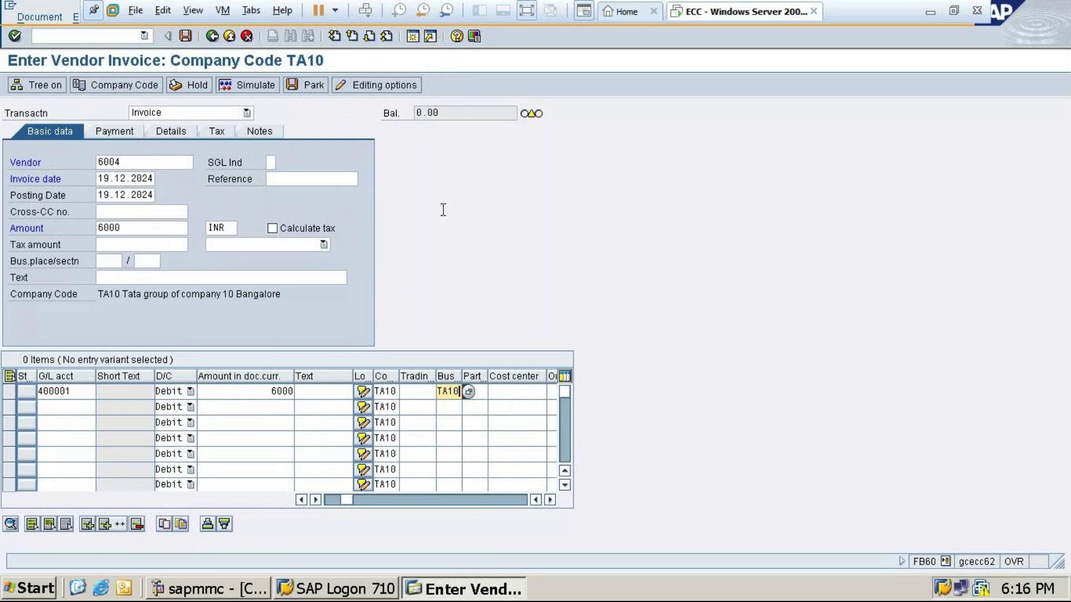
- Set the vendor item's business area to TA10, then simulate and post the Dell invoice
click(253, 85)
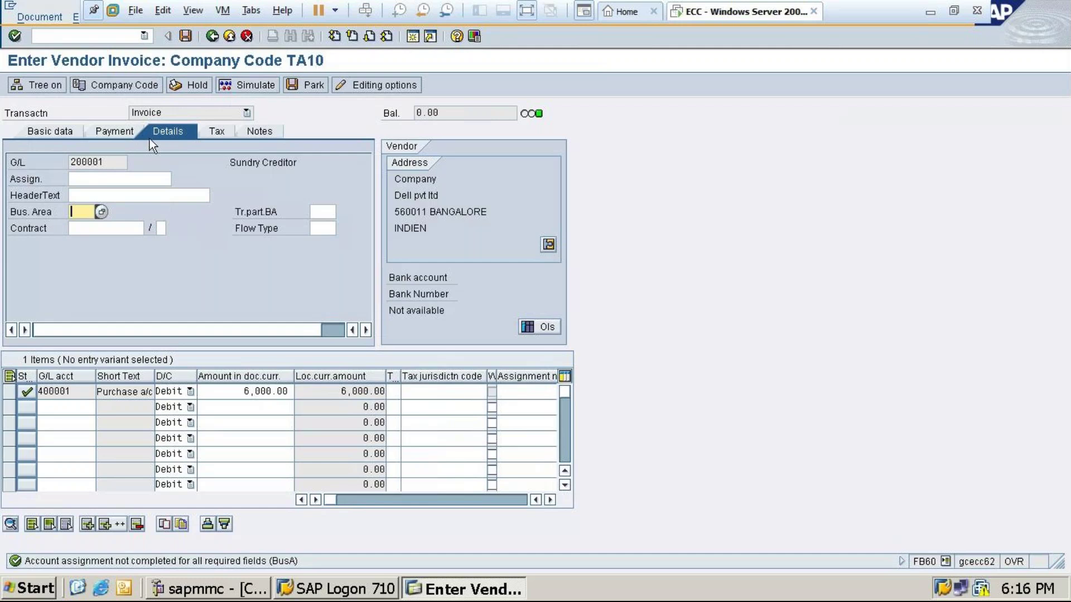
text(t)
click(102, 225)
click(266, 84)
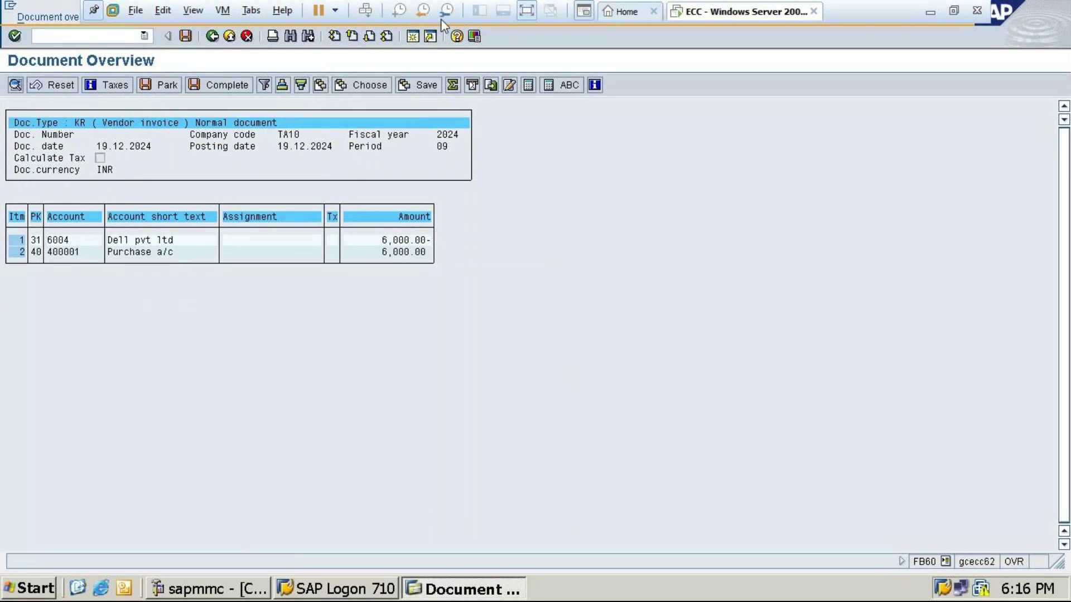
click(185, 36)
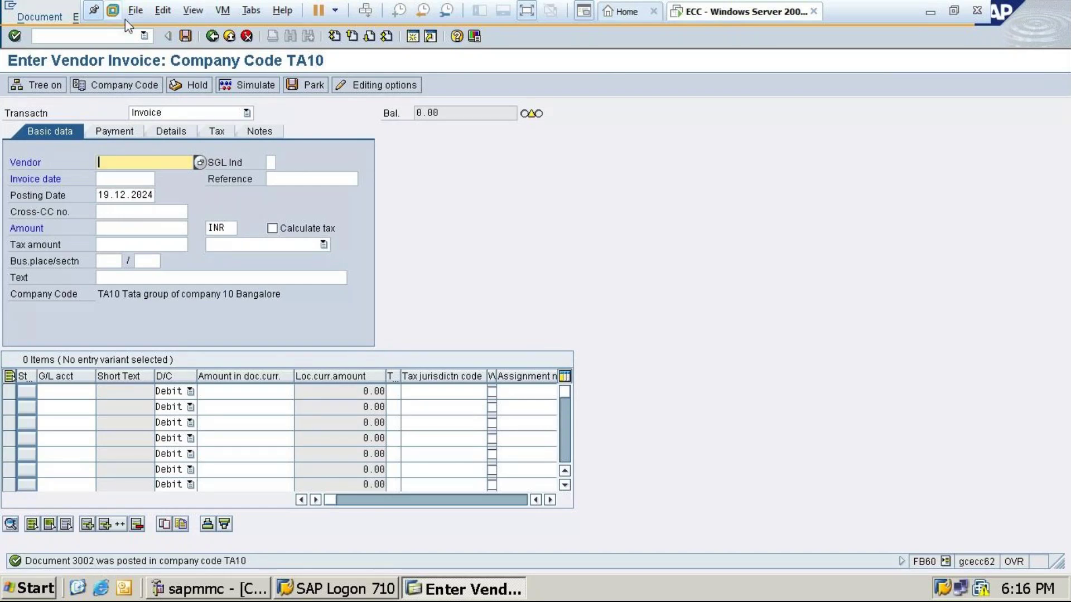
- Look up the vendors of company code TA10 and choose Hp pvt ltd for a new invoice
click(200, 162)
click(114, 524)
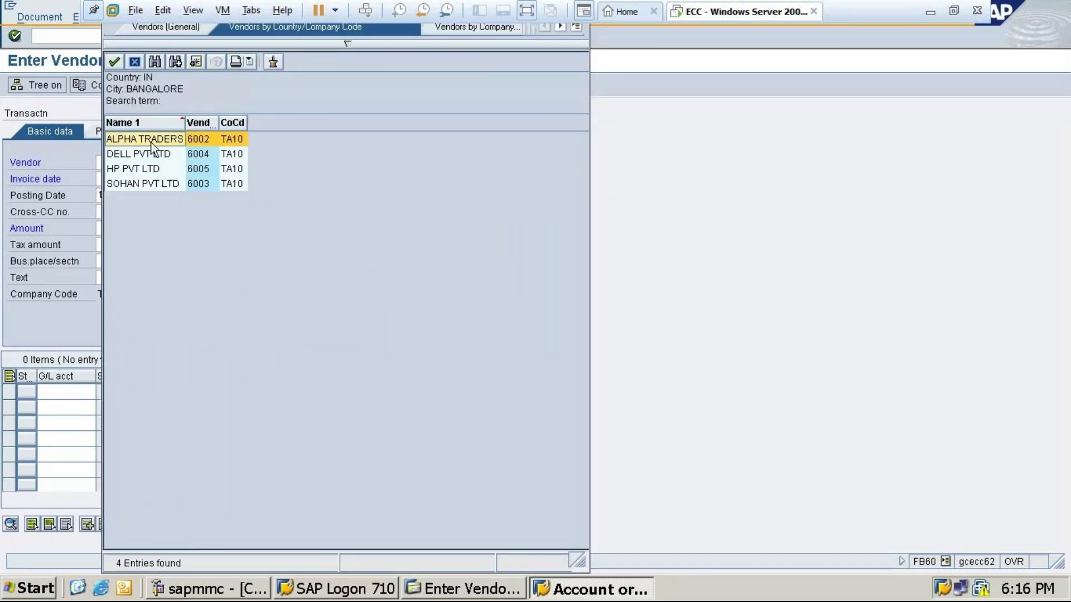
double_click(136, 168)
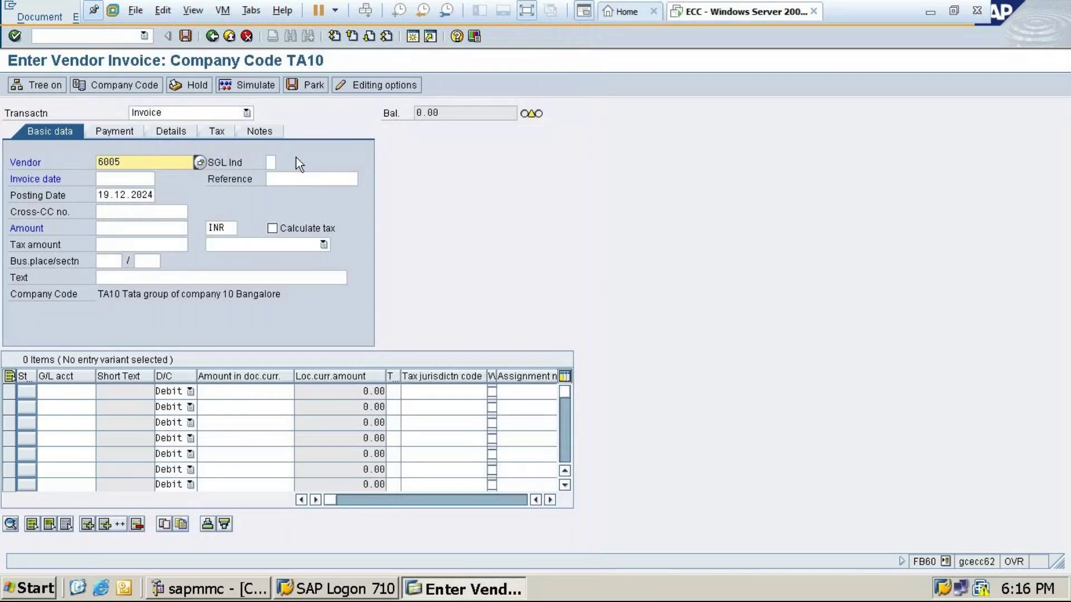
- Set the Hp invoice's date to 19.12.2024 and its amount to 7000 INR
click(126, 178)
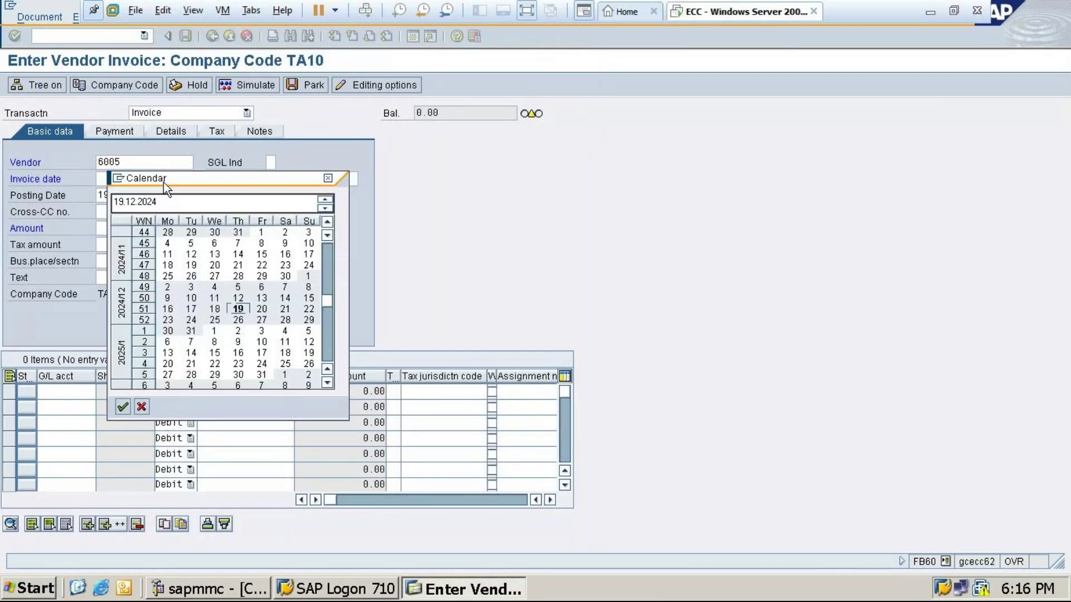
double_click(236, 309)
click(106, 227)
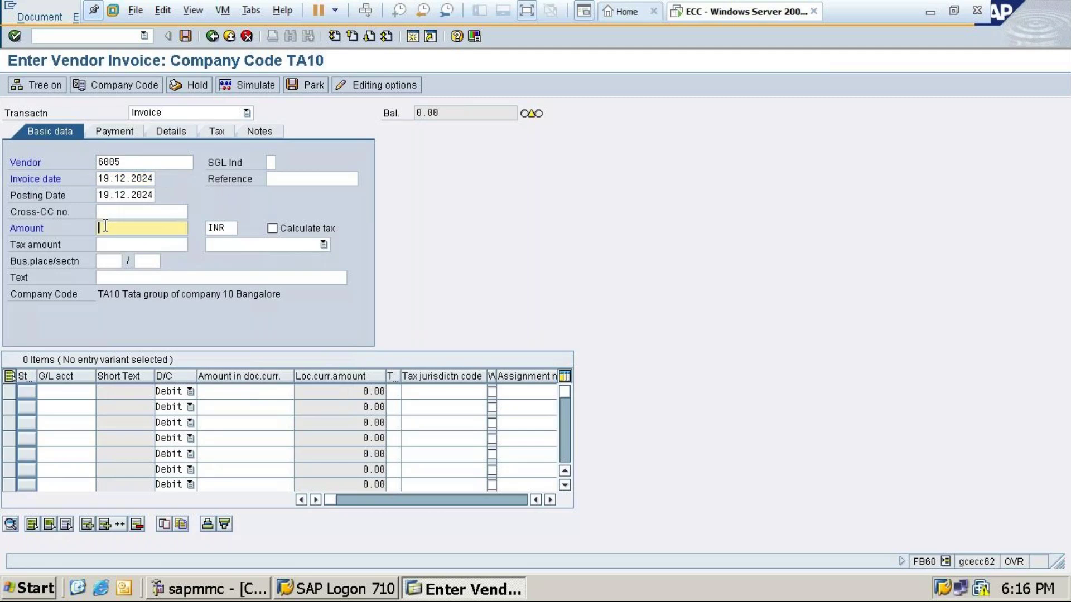
text(7000)
- Fill the Hp invoice's first line item with G/L account 400001 (Purchase account) and a debit amount of 7000
click(84, 392)
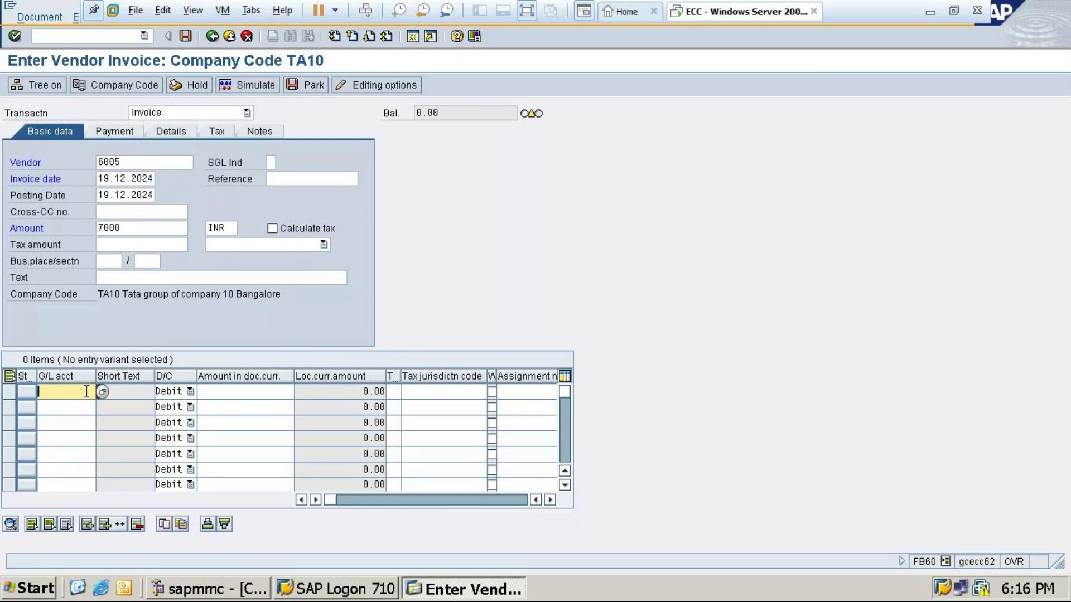
click(102, 392)
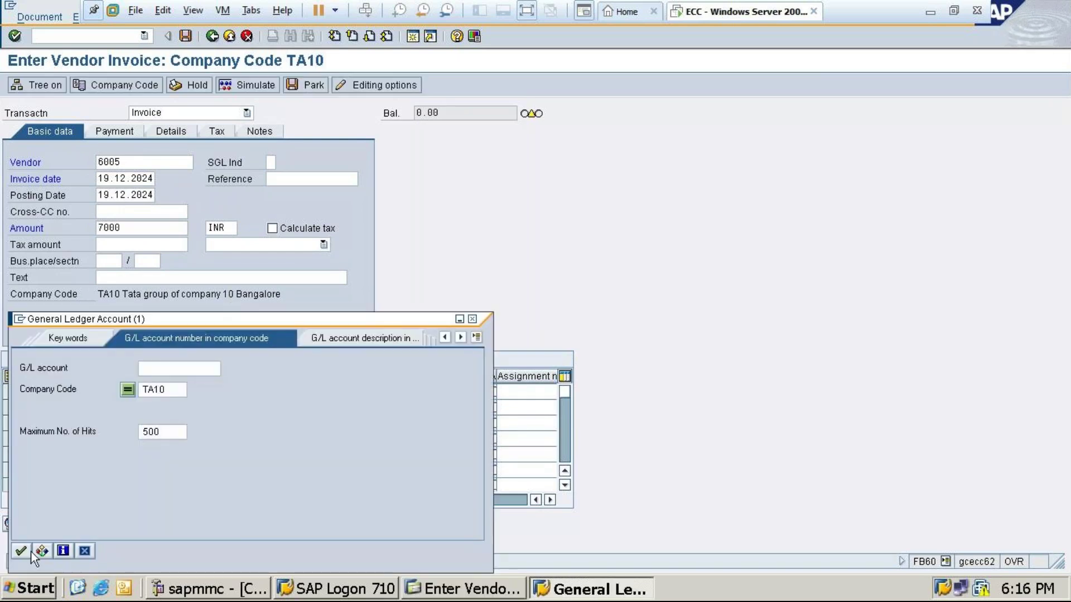
click(21, 550)
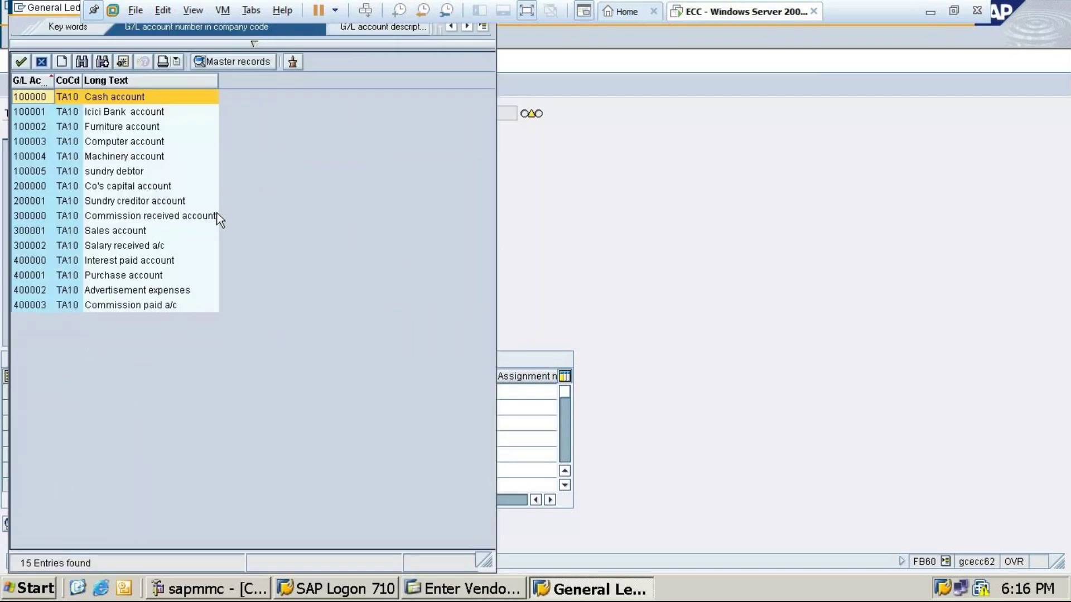
double_click(135, 275)
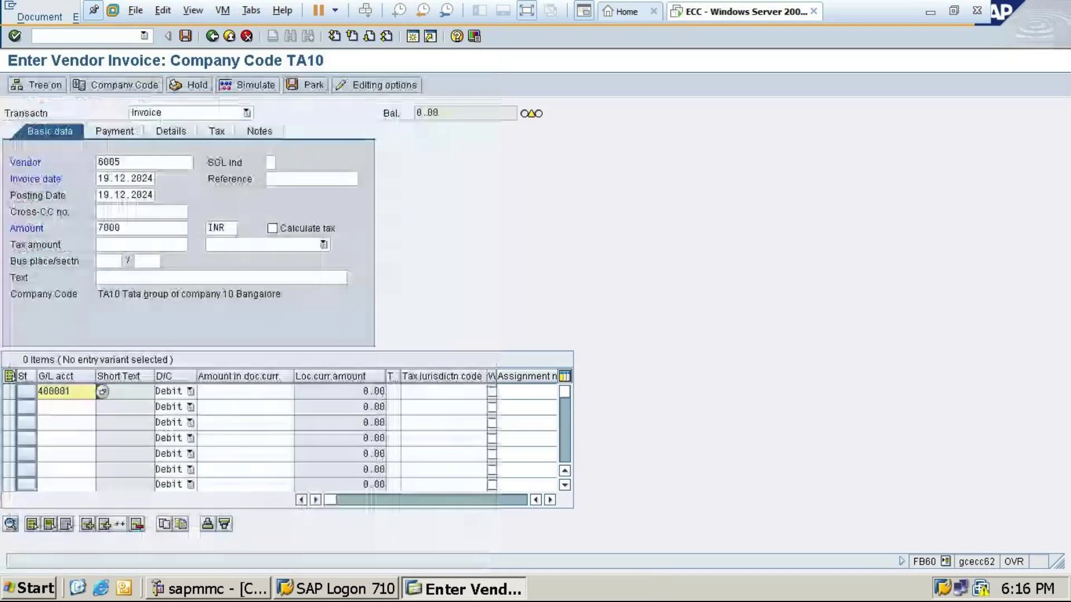
click(238, 390)
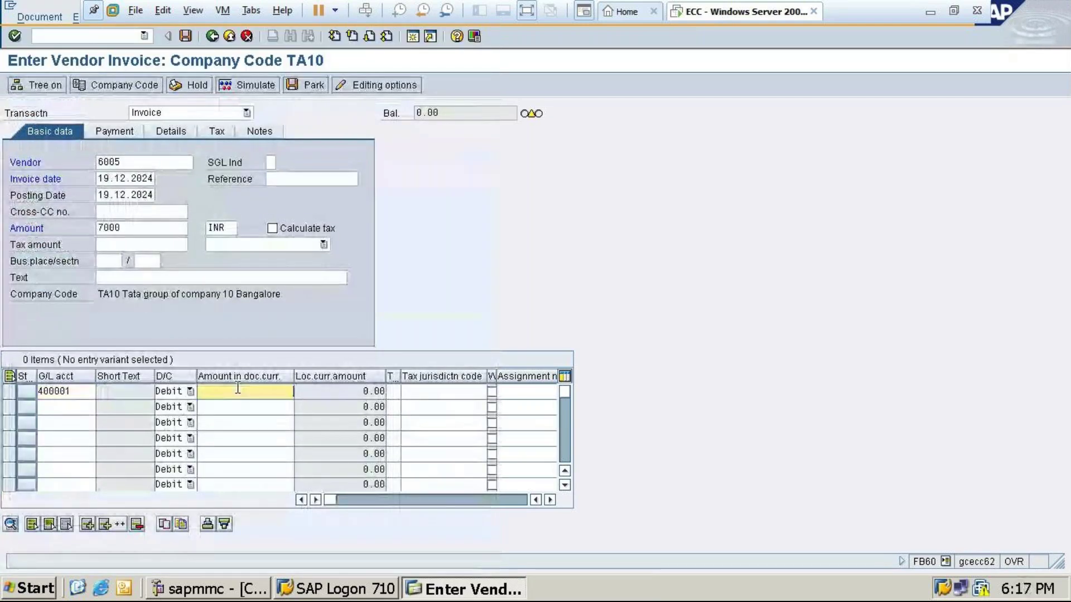
text(7000)
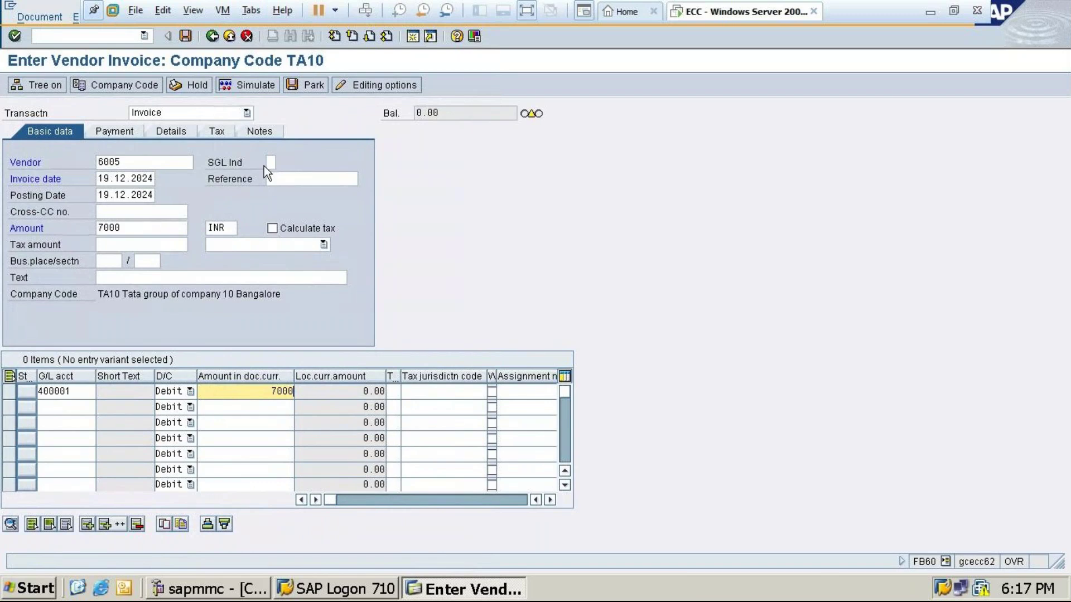
- Simulate the Hp invoice with vendor business area TA10, post it, and leave the vendor invoice entry
click(274, 80)
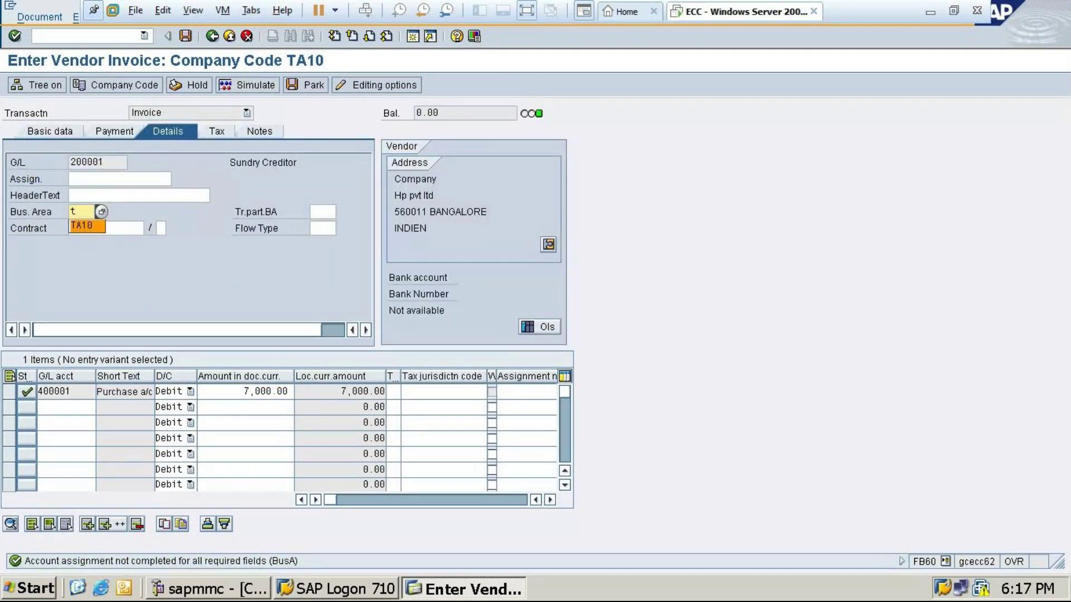
click(85, 227)
click(246, 86)
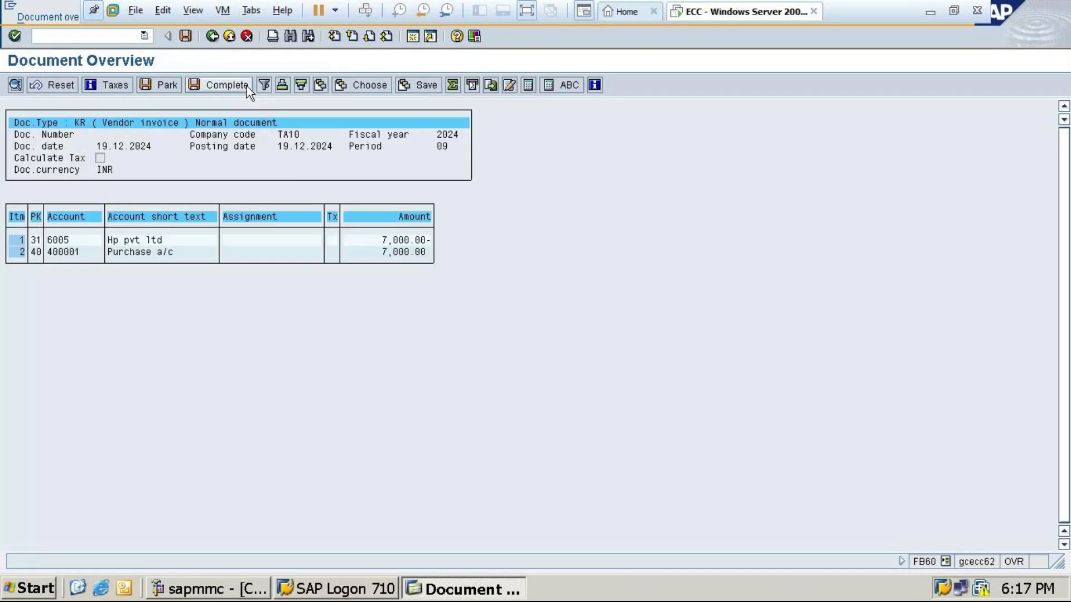
click(186, 36)
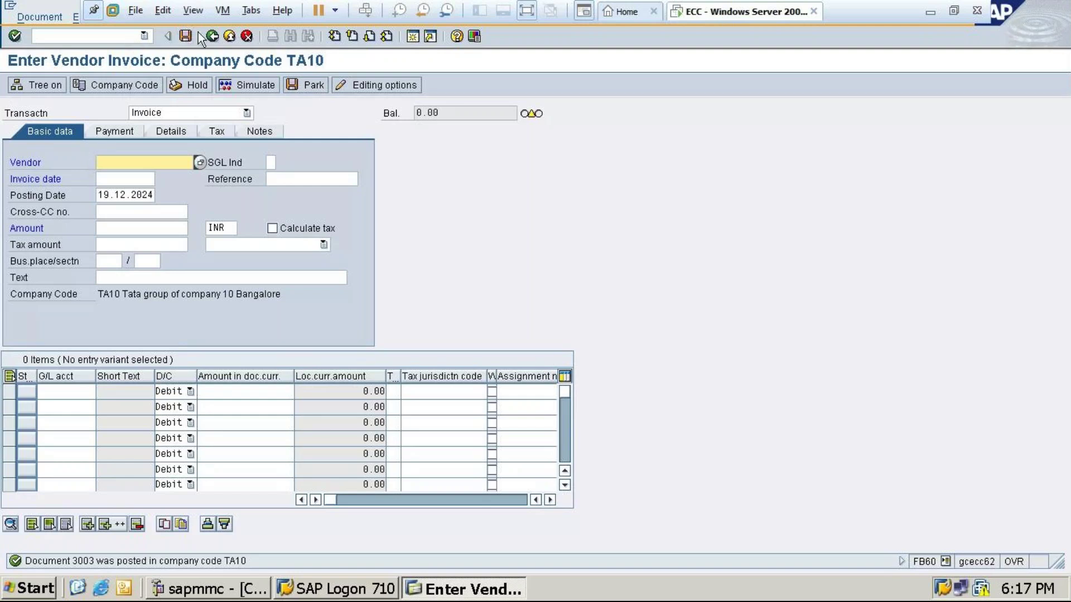
click(229, 36)
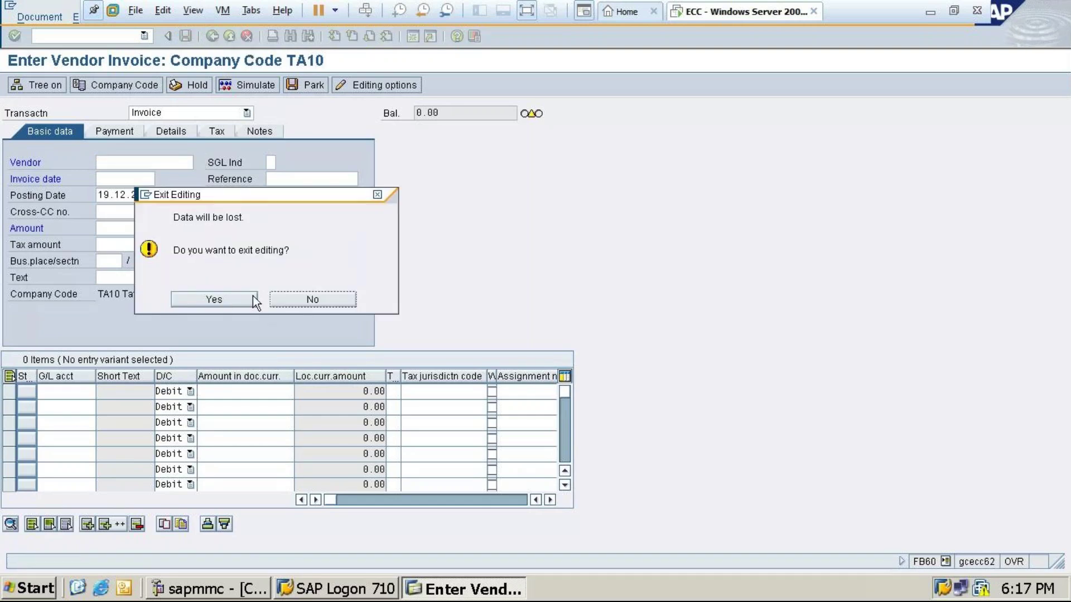
click(222, 301)
- Switch to the desktop's Accounts Payable Word document and find the notes on FB60 vendor invoice entry
click(930, 12)
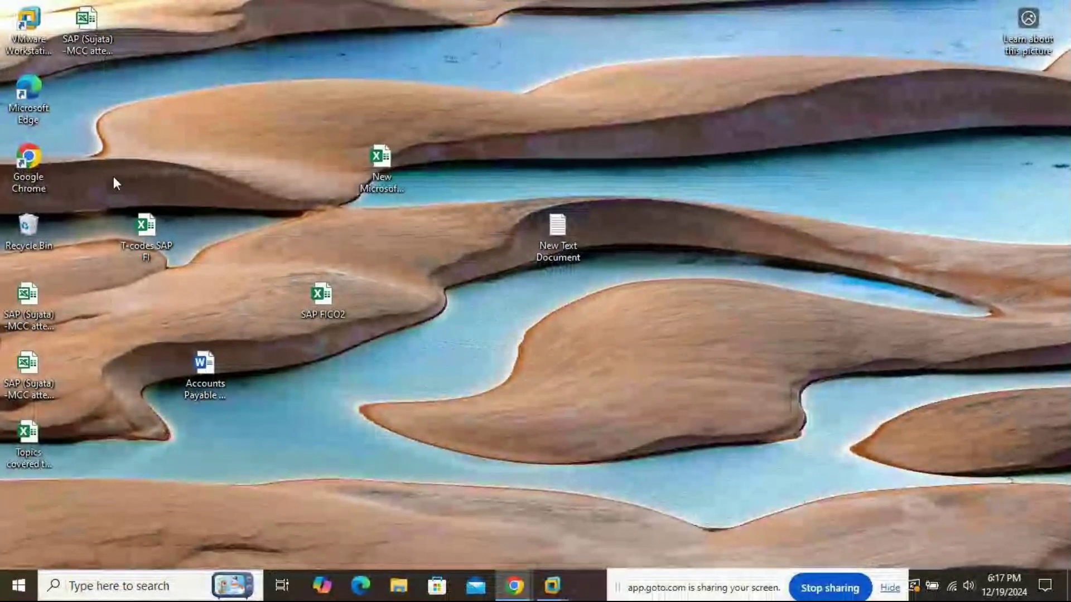
double_click(205, 368)
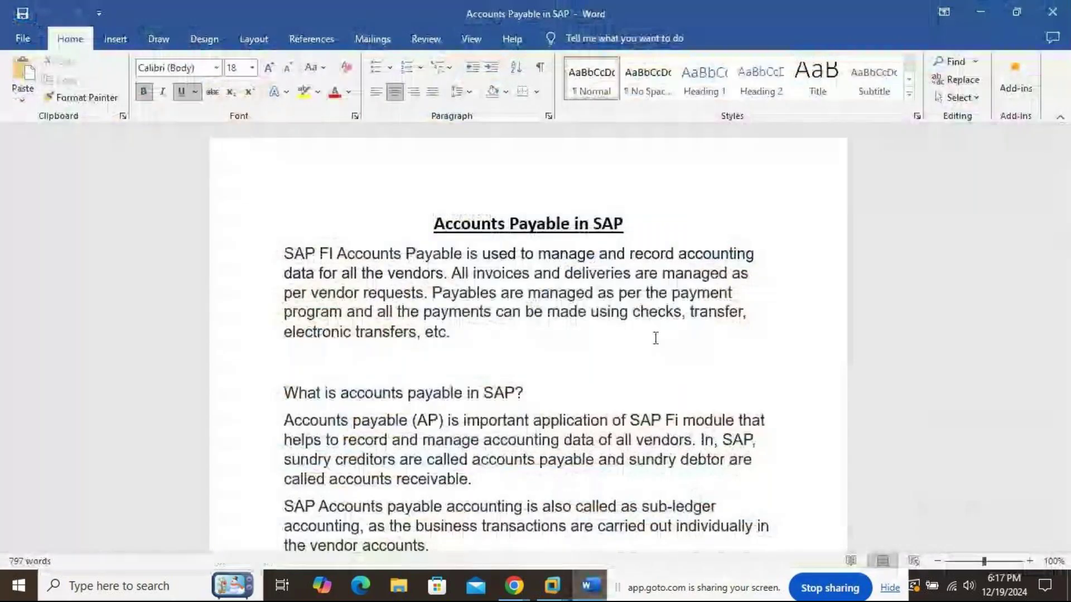
scroll(655, 338, down, 15)
scroll(656, 338, down, 20)
scroll(655, 338, down, 5)
scroll(657, 335, down, 15)
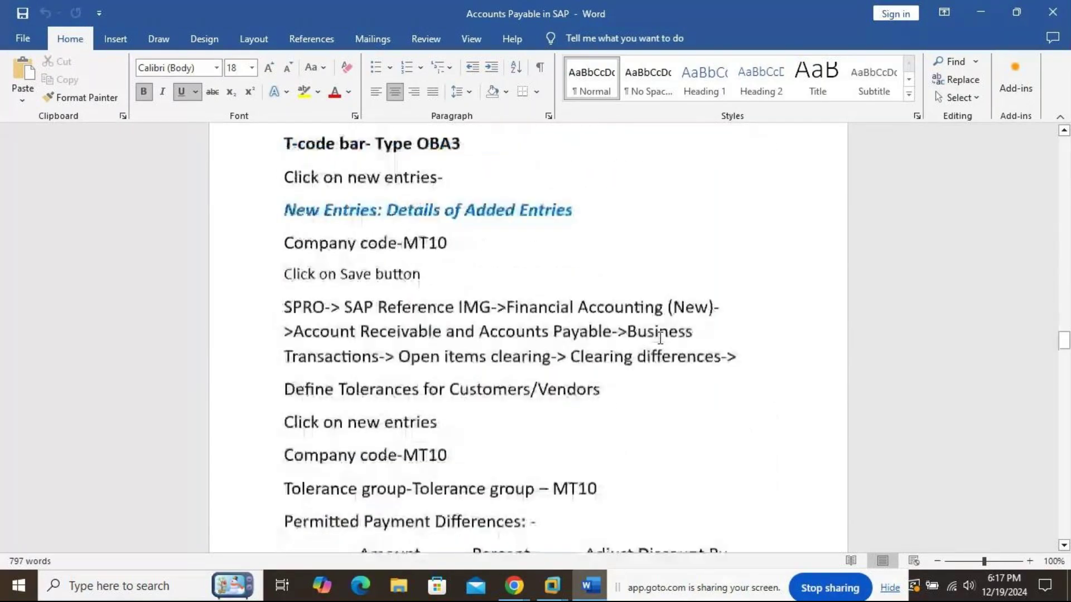
scroll(659, 338, down, 20)
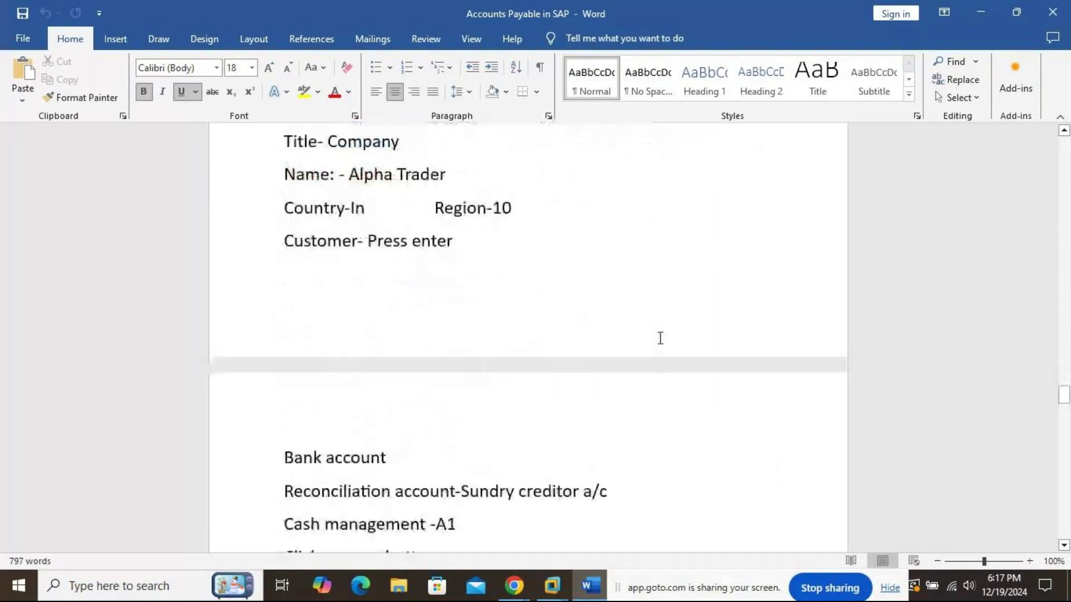
scroll(659, 337, down, 12)
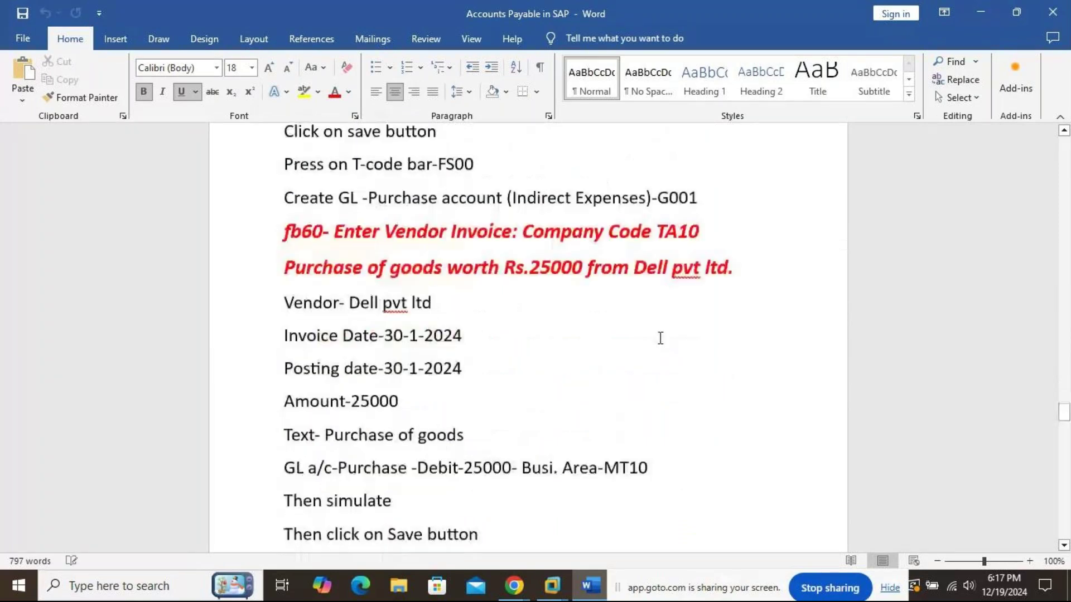
scroll(660, 338, up, 10)
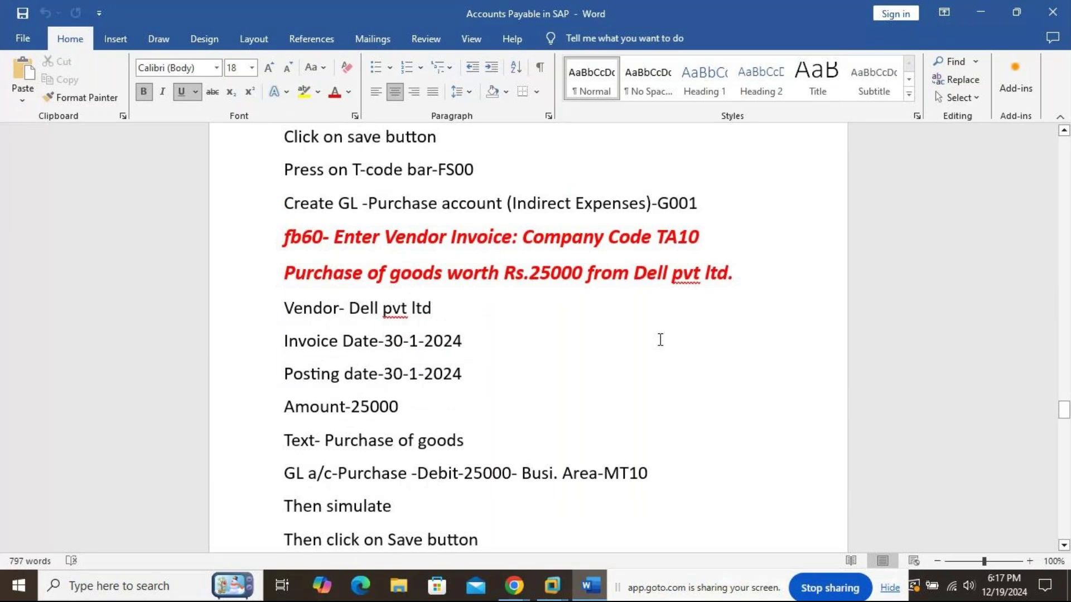
- Read the notes on Fbl1n Vendor Line-Item Display and F-53 Outgoing Payments, marking the F-53 heading, T-code and menu path
scroll(660, 339, down, 5)
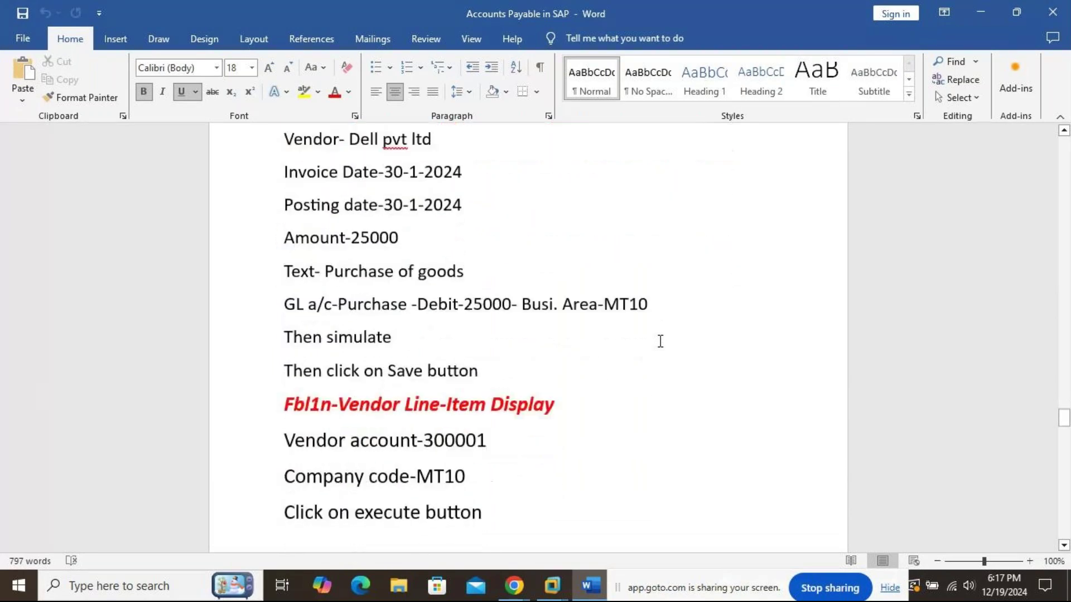
scroll(660, 341, down, 1)
scroll(660, 341, down, 8)
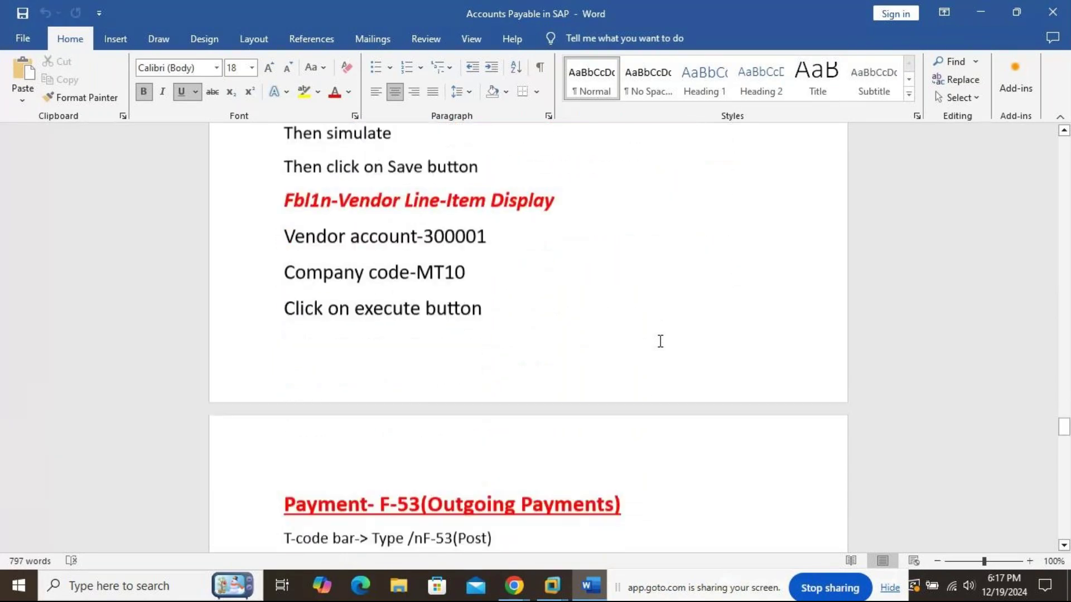
scroll(660, 341, down, 3)
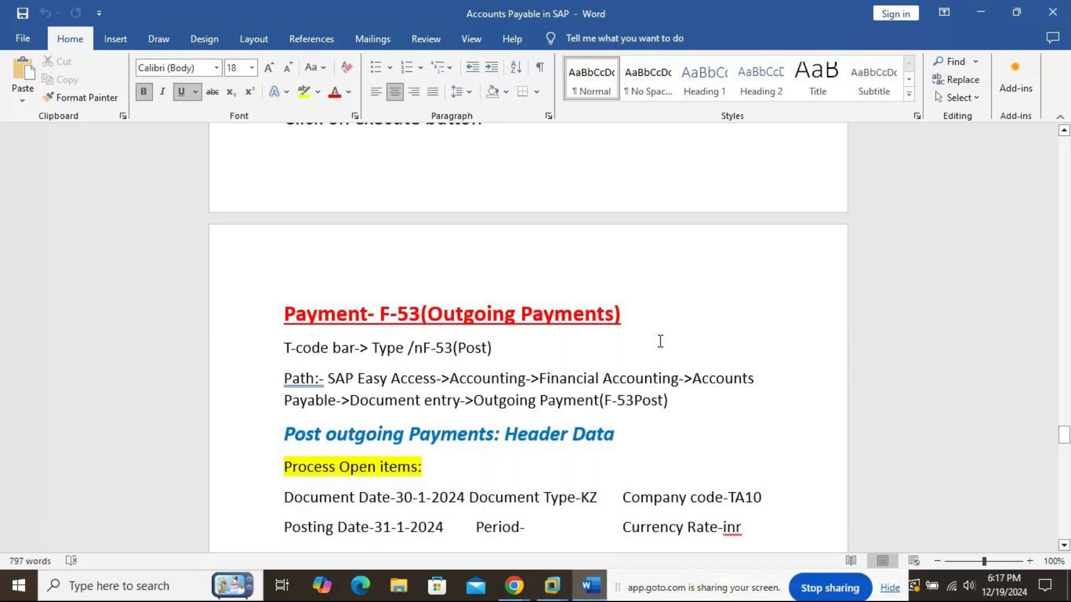
scroll(659, 342, up, 8)
scroll(407, 357, down, 1)
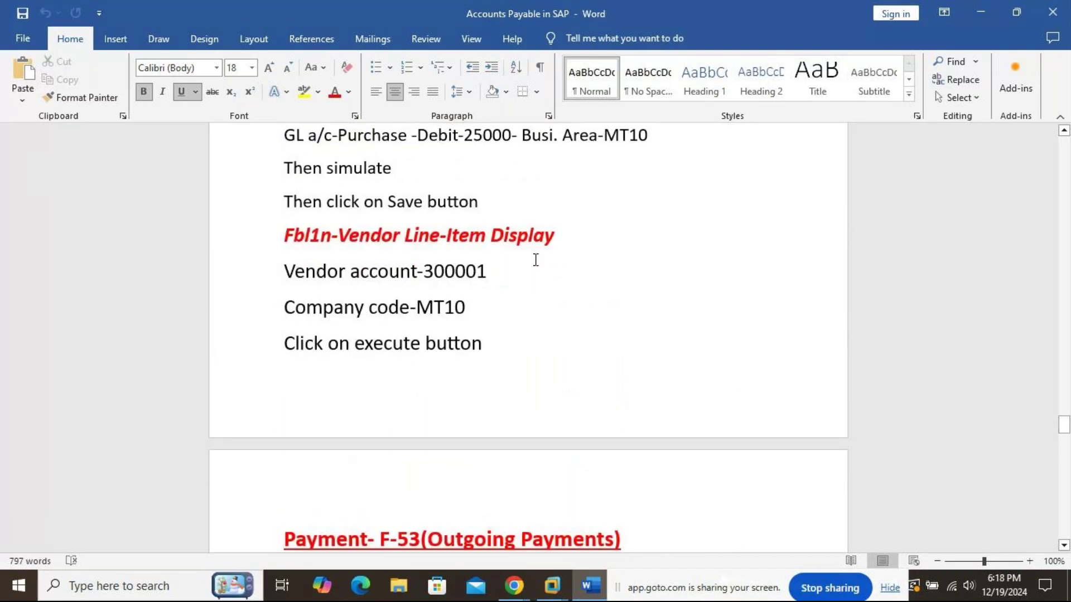
scroll(542, 264, down, 1)
scroll(543, 264, down, 6)
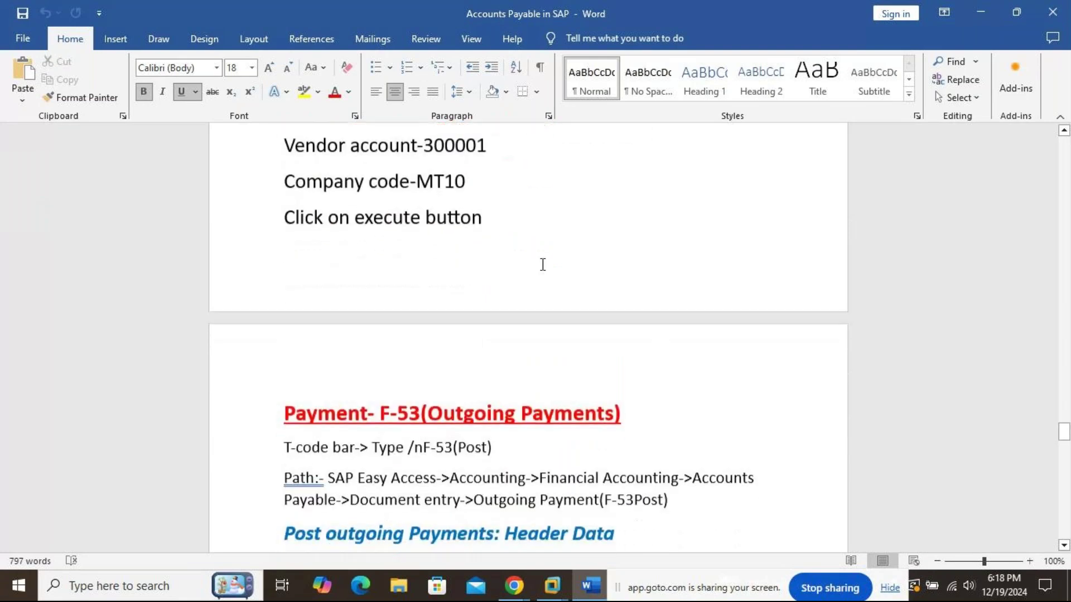
scroll(543, 264, down, 2)
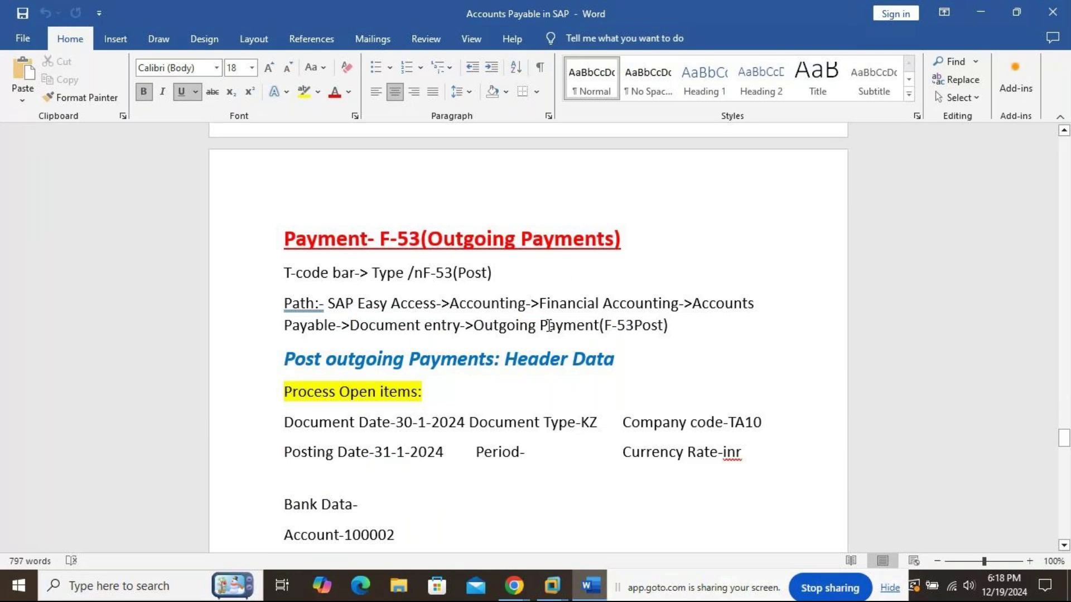
drag(282, 244, 820, 346)
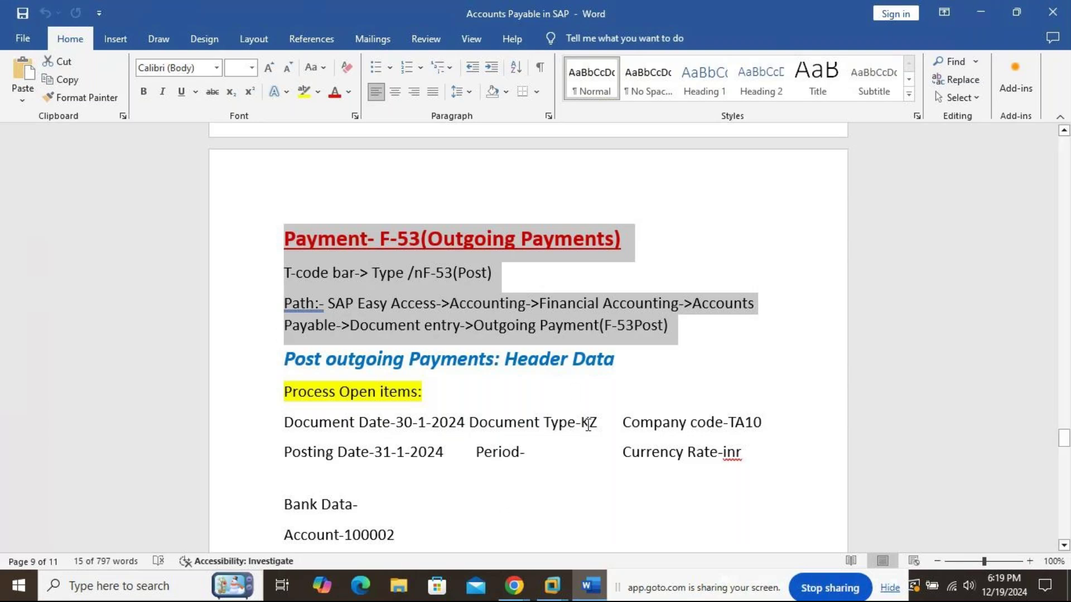
- Switch back to SAP Easy Access in the virtual machine and collapse the Document folder under Accounts Payable
mouse_move(550, 583)
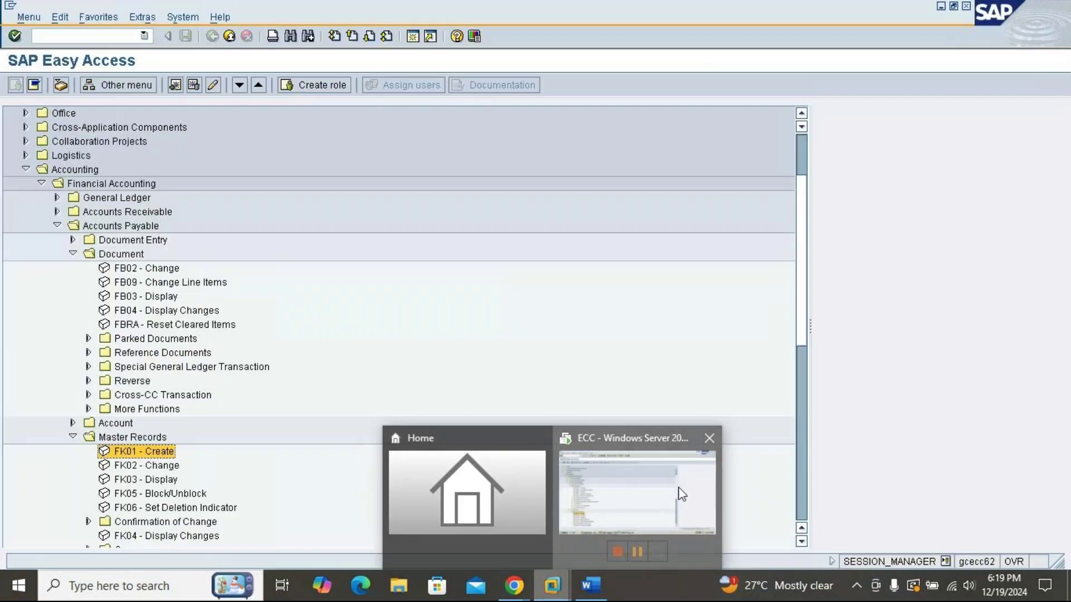
click(681, 493)
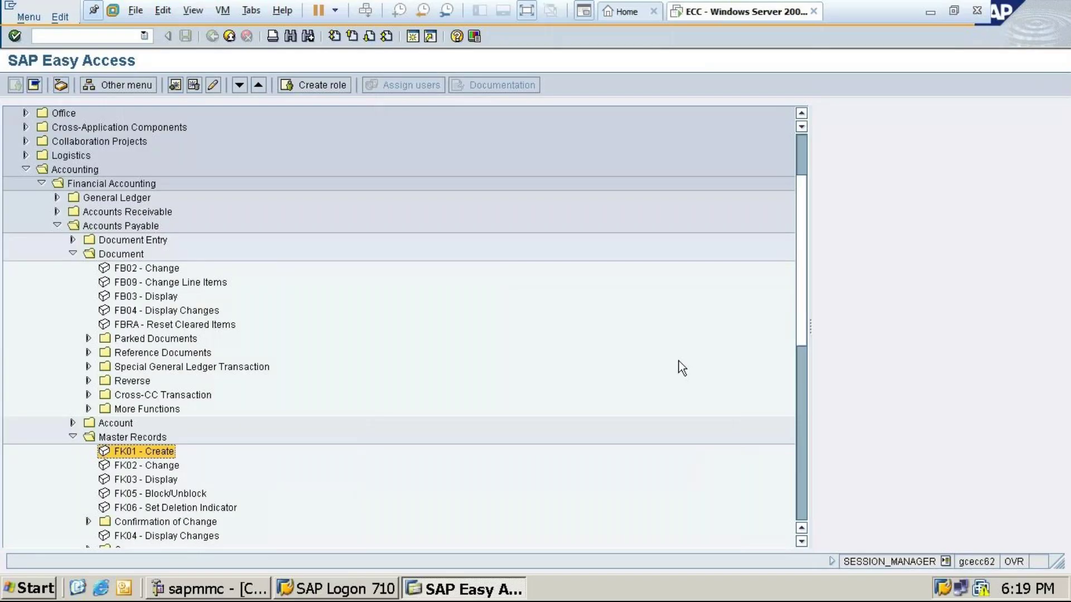
click(73, 255)
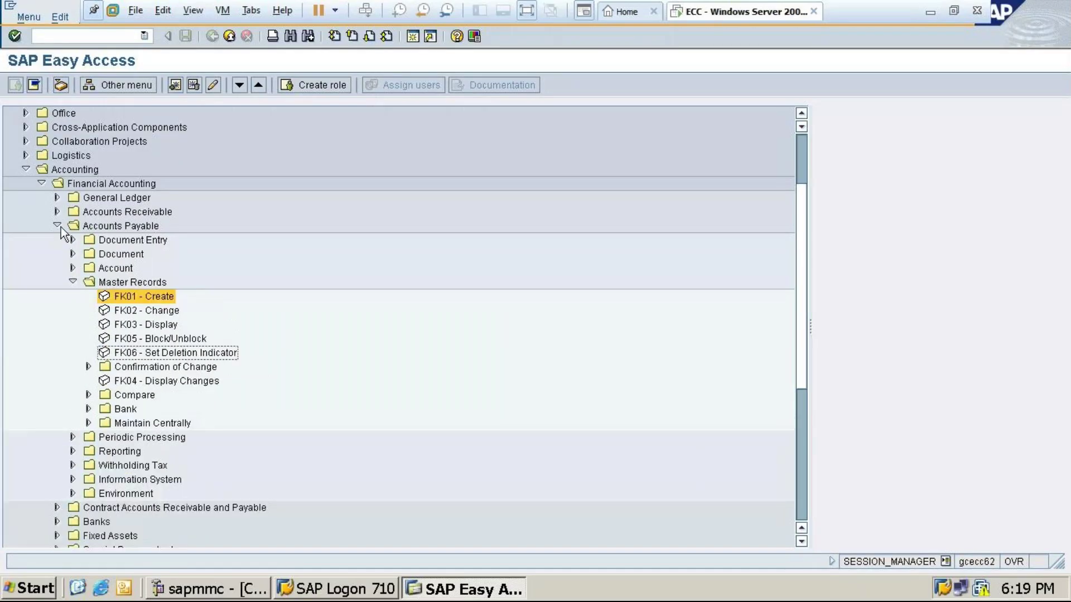
click(58, 226)
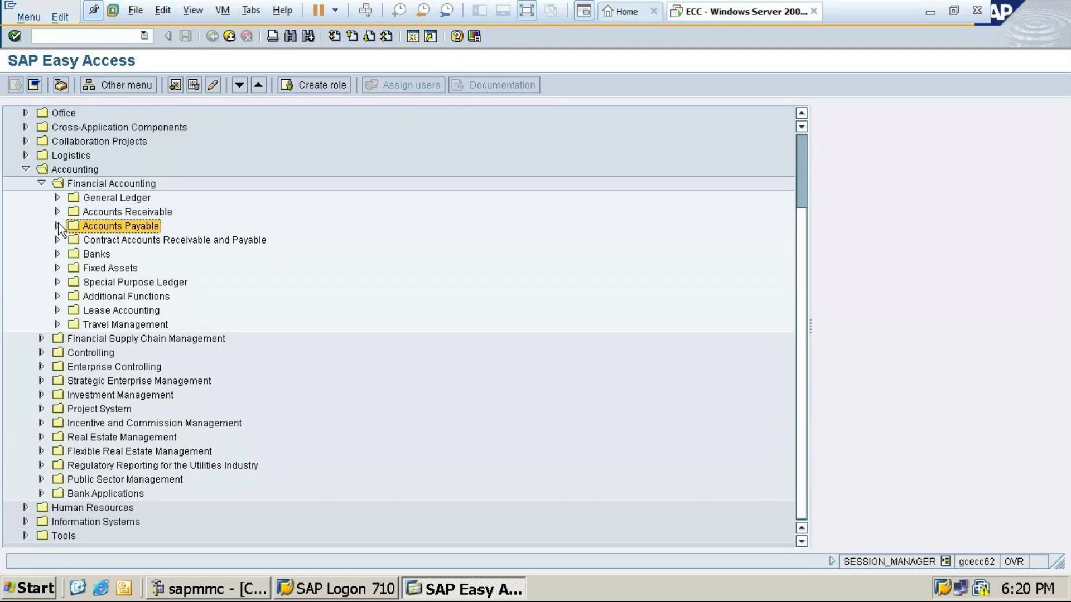
click(58, 227)
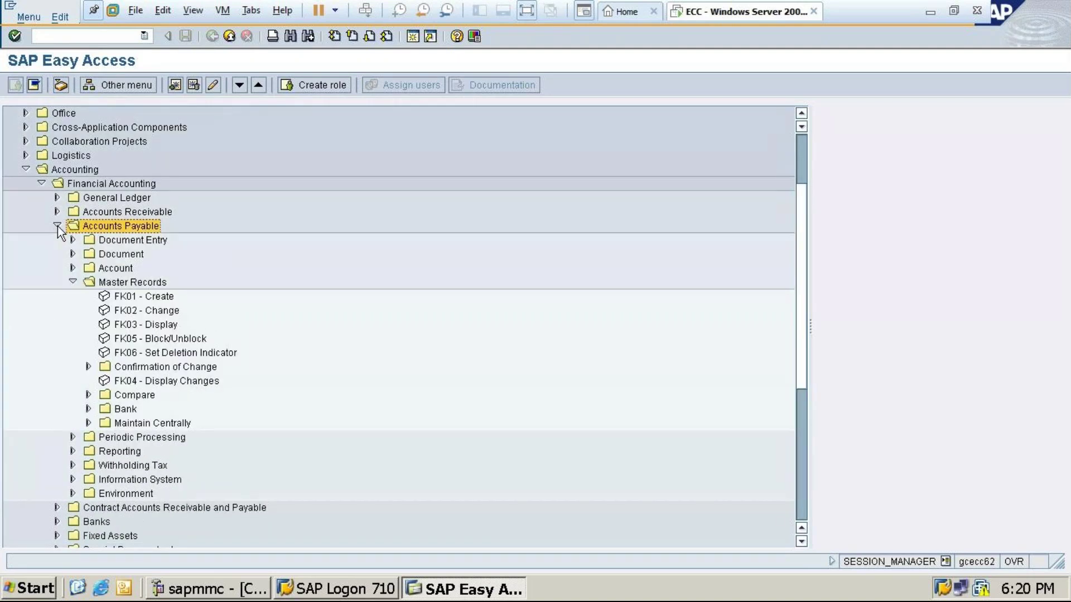
click(72, 269)
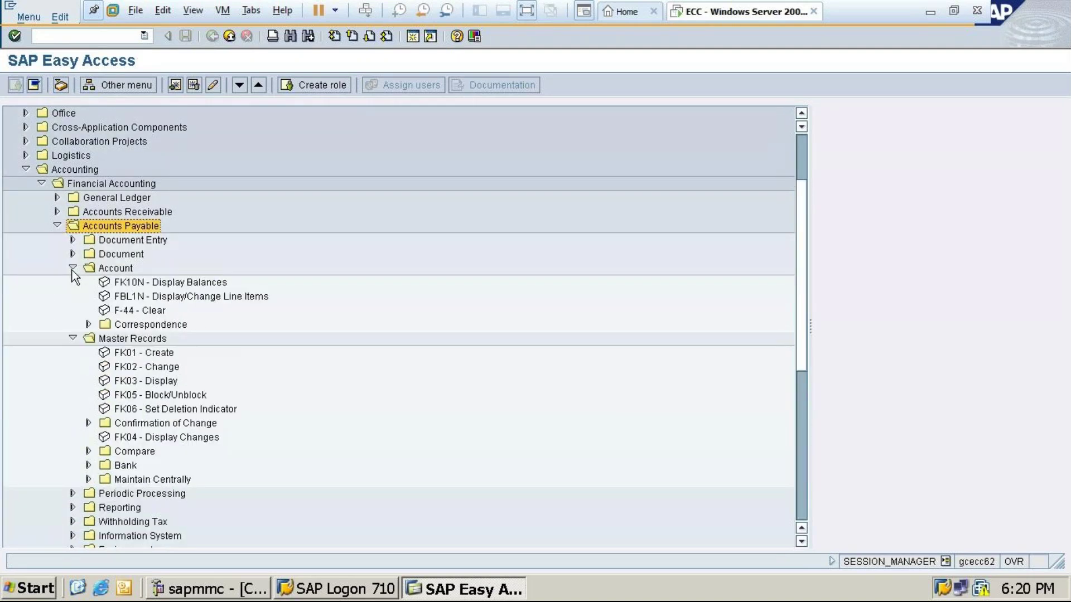
click(73, 269)
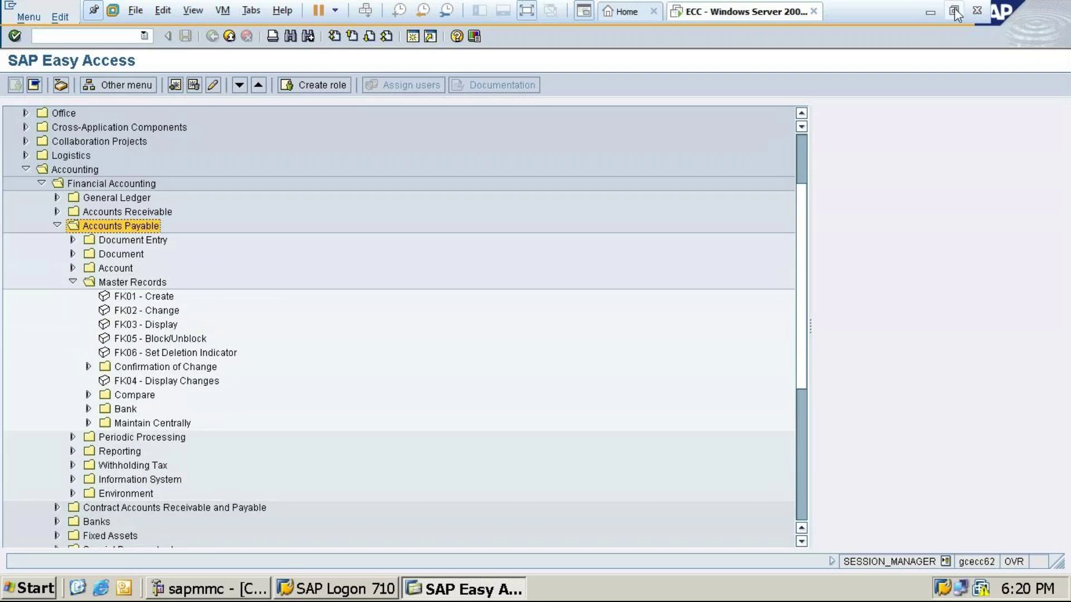
- Check the F-53 outgoing payment menu path in the Accounts Payable Word document and return to SAP Easy Access in the virtual machine
click(931, 12)
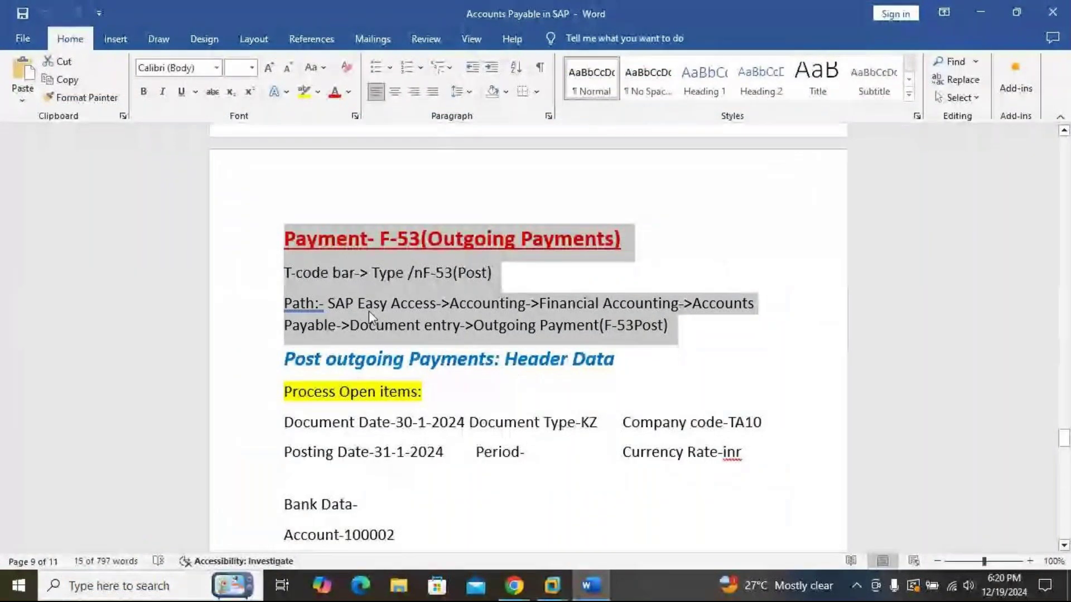
click(717, 254)
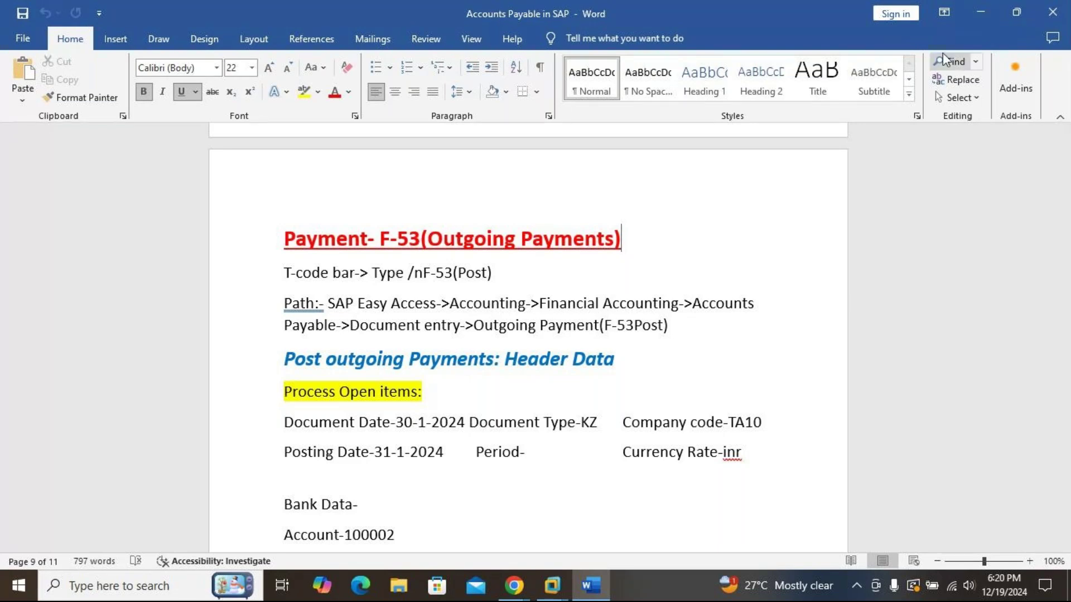
click(978, 12)
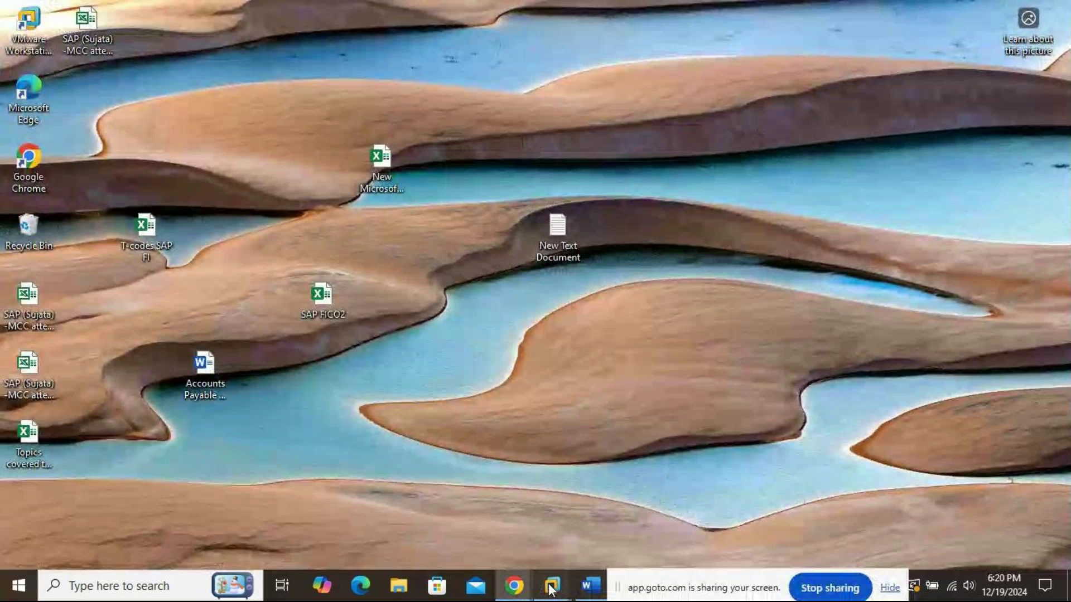
mouse_move(551, 590)
click(625, 537)
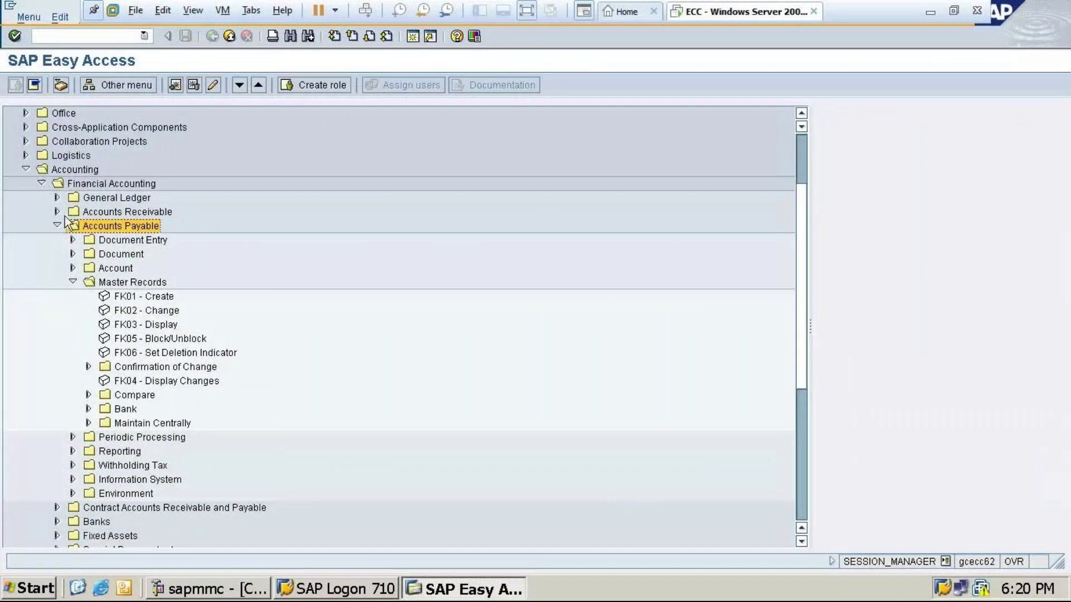
- Open the F-53 Post transaction from Outgoing Payment in the Document Entry folder of Accounts Payable
click(72, 240)
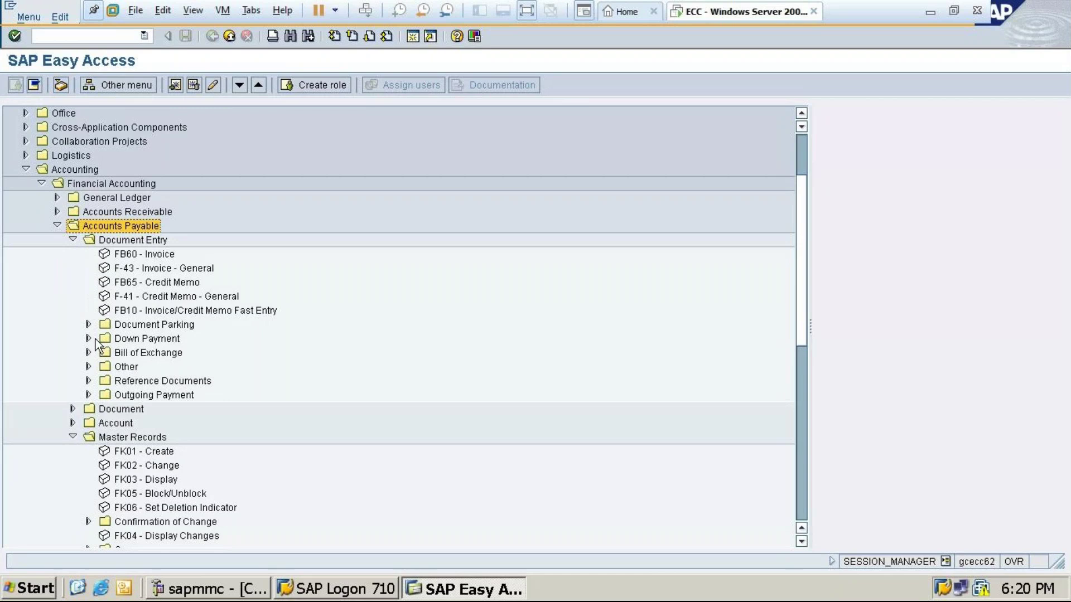
click(89, 395)
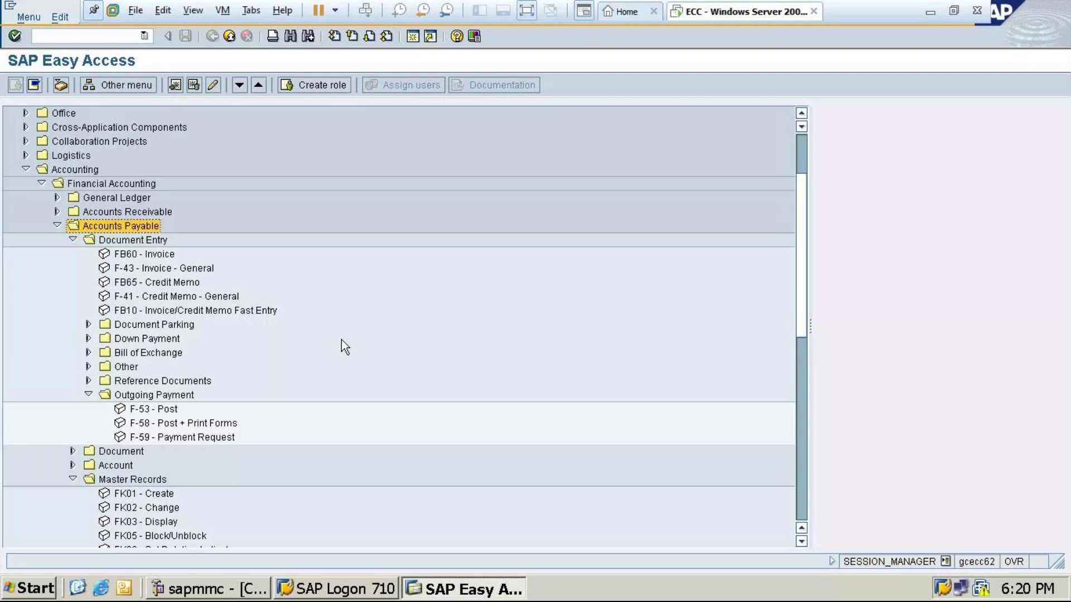
double_click(146, 410)
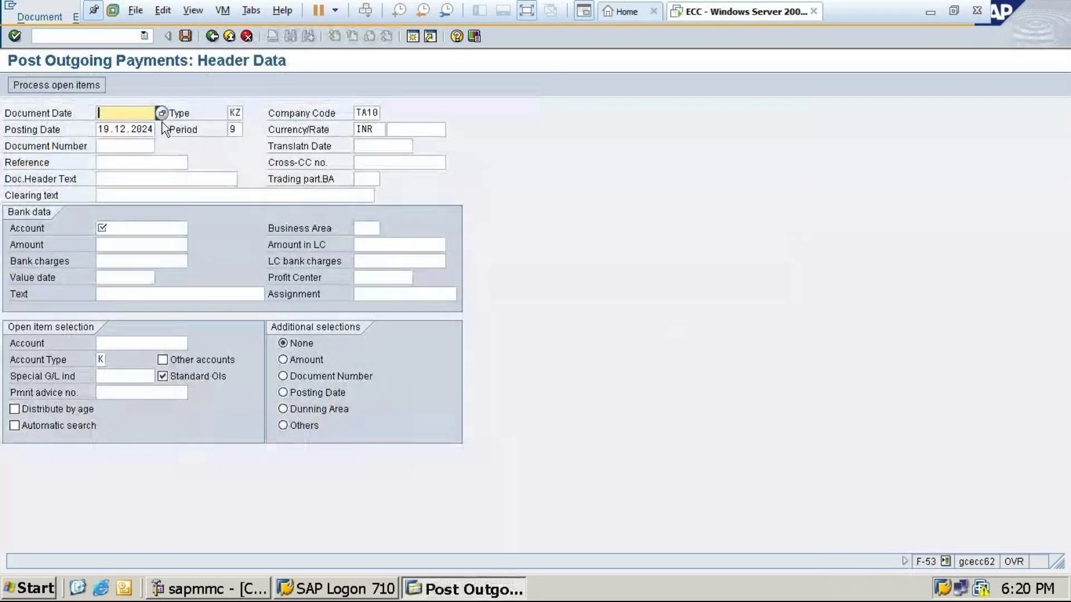
- Set the outgoing payment's document date to 19.12.2024 and its clearing text to "Payment to Vendor"
click(162, 114)
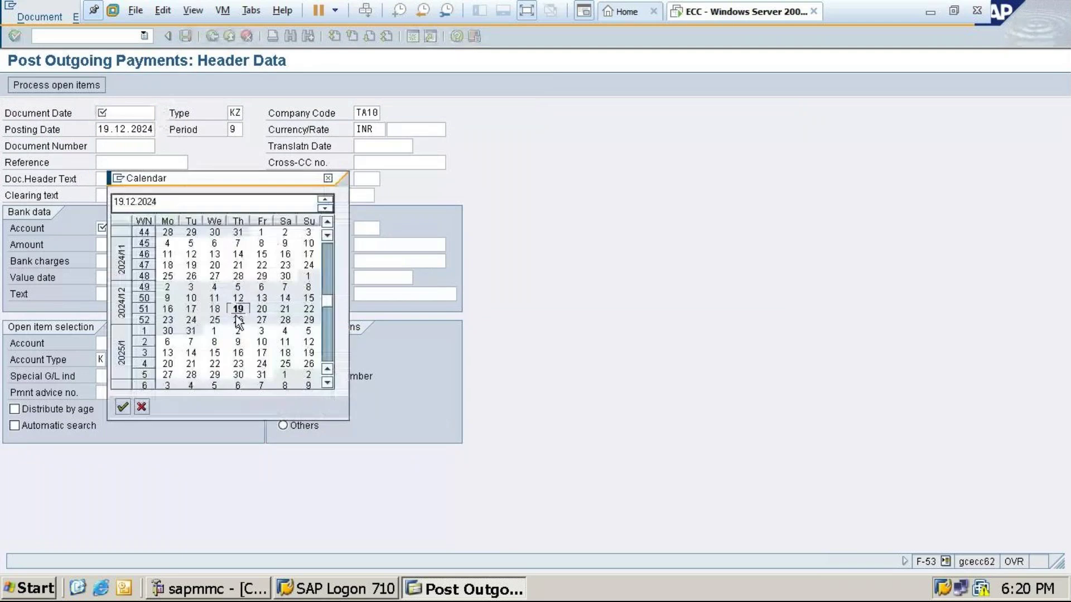
double_click(234, 306)
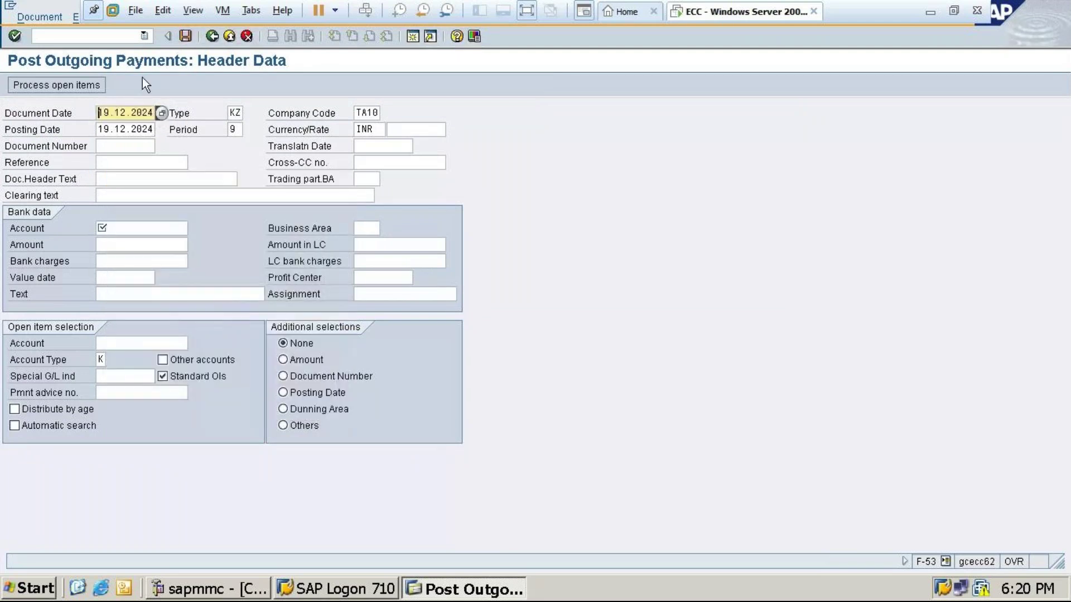
click(115, 192)
text(Vendo)
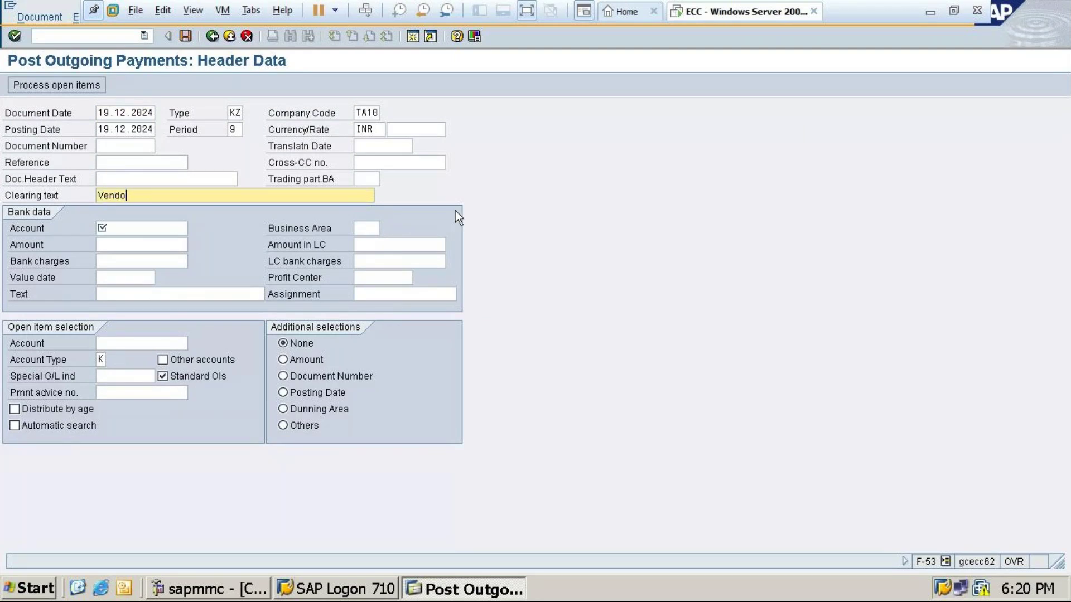
key(BackSpace)
key(BackSpace)
key(BackSpace)
key(BackSpace)
key(BackSpace)
text(Payment to Vendor)
- Fill in the bank data with the Icici Bank G/L account, amount 6000 and value date 19.12.2024
click(136, 232)
click(193, 229)
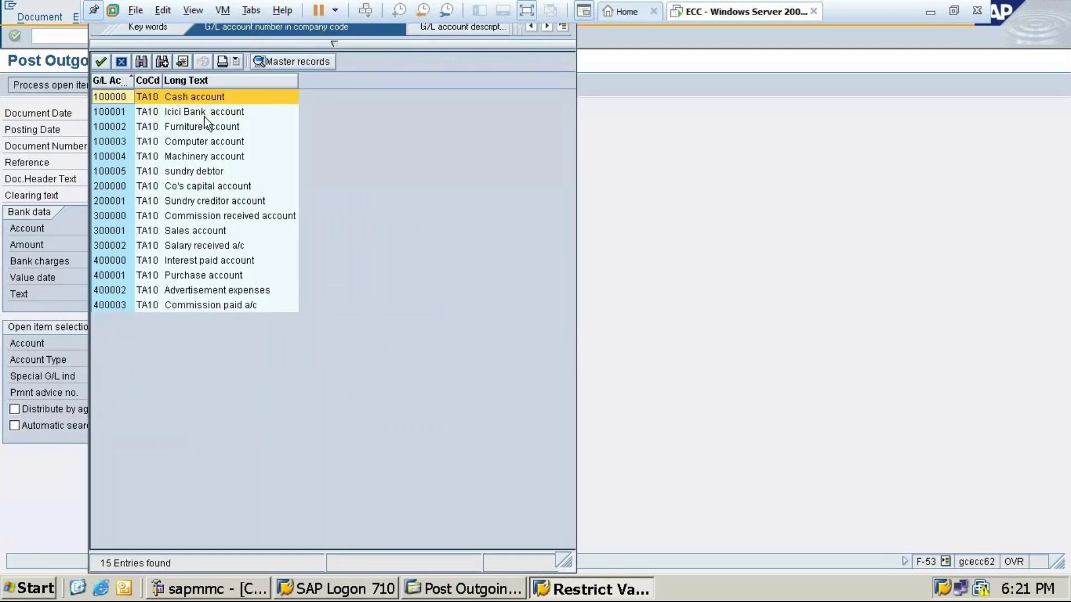
click(205, 116)
double_click(205, 116)
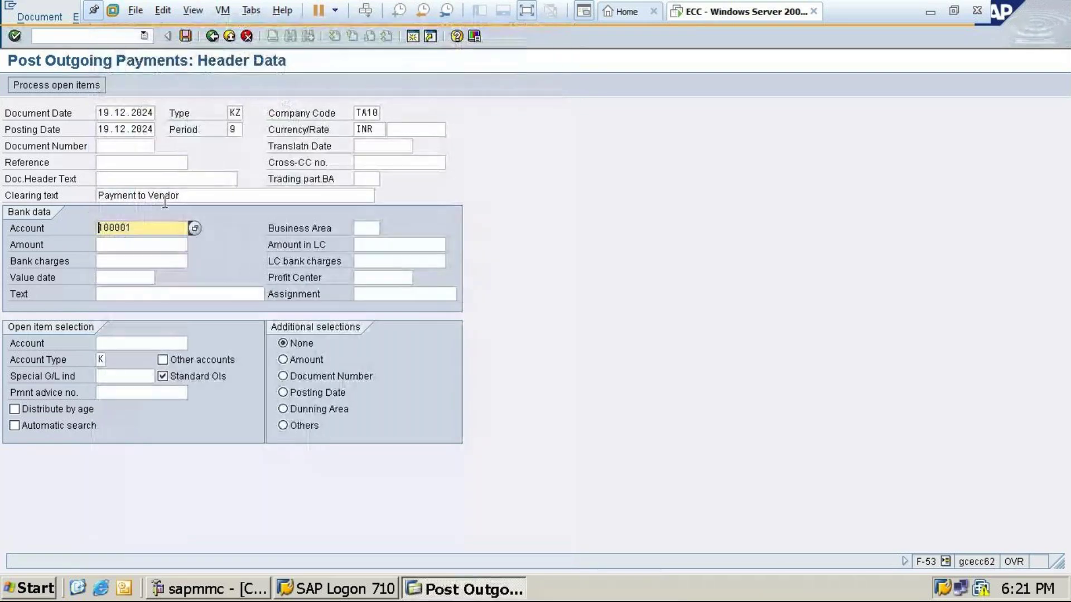
click(140, 238)
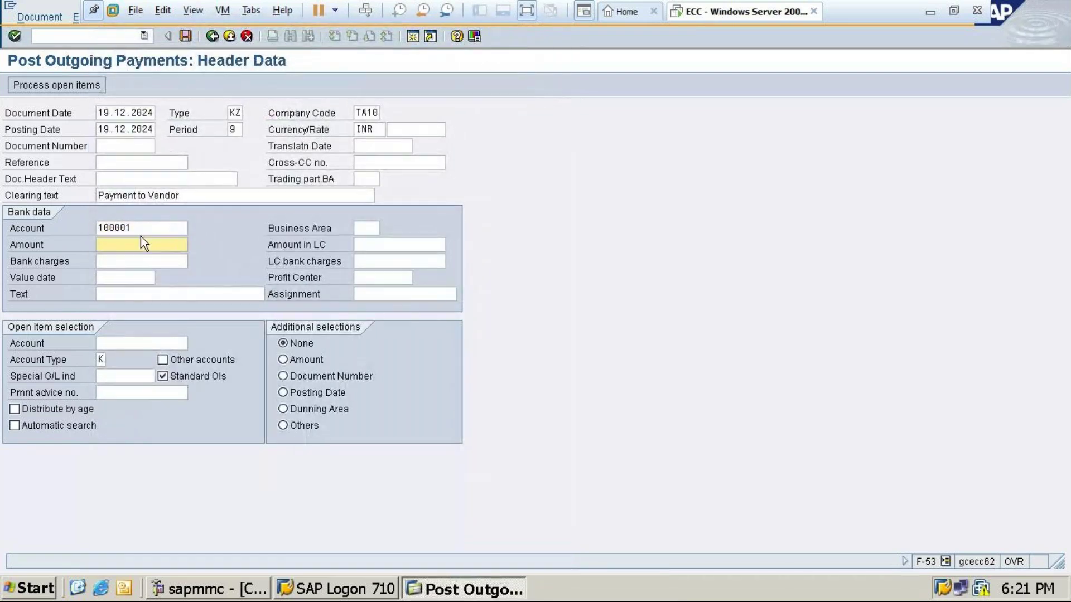
text(6000)
click(130, 279)
click(161, 278)
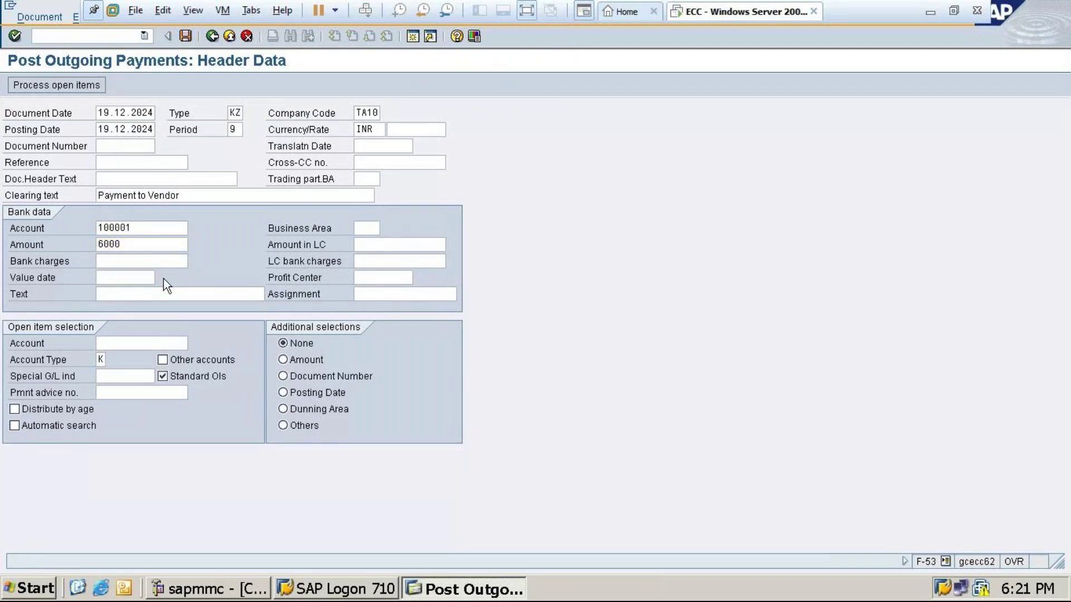
double_click(238, 309)
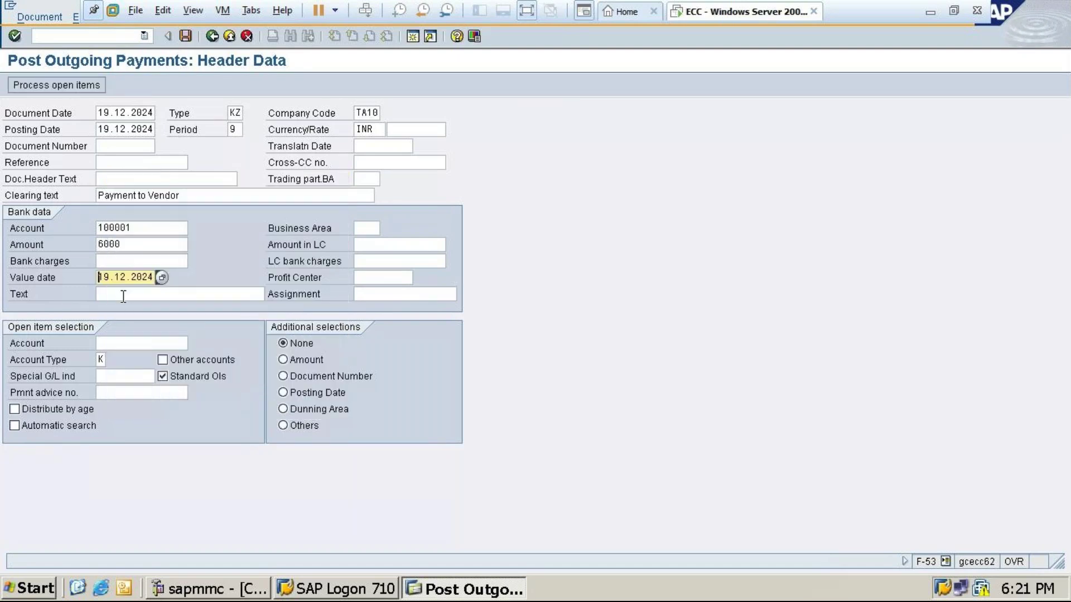
- Process the open items of vendor Dell Pvt Ltd in company code TA10 and post the outgoing payment
click(167, 344)
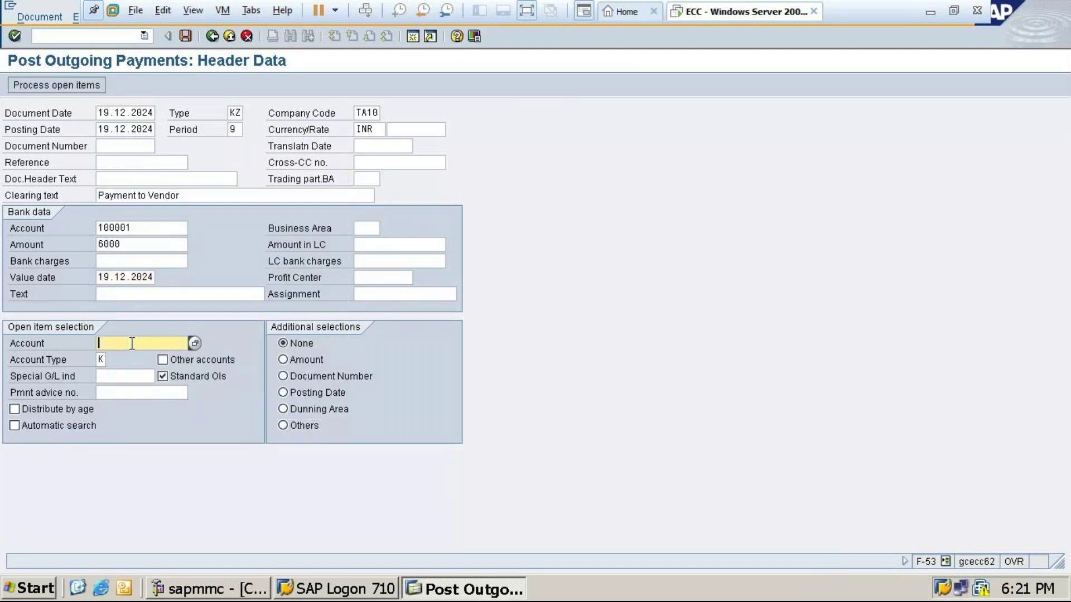
click(195, 344)
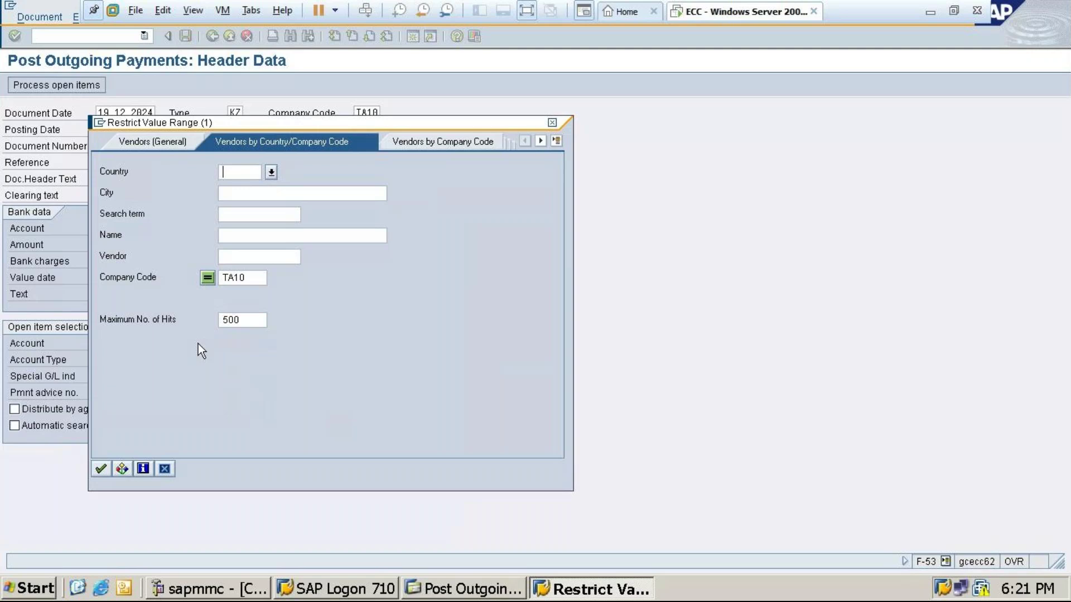
click(106, 468)
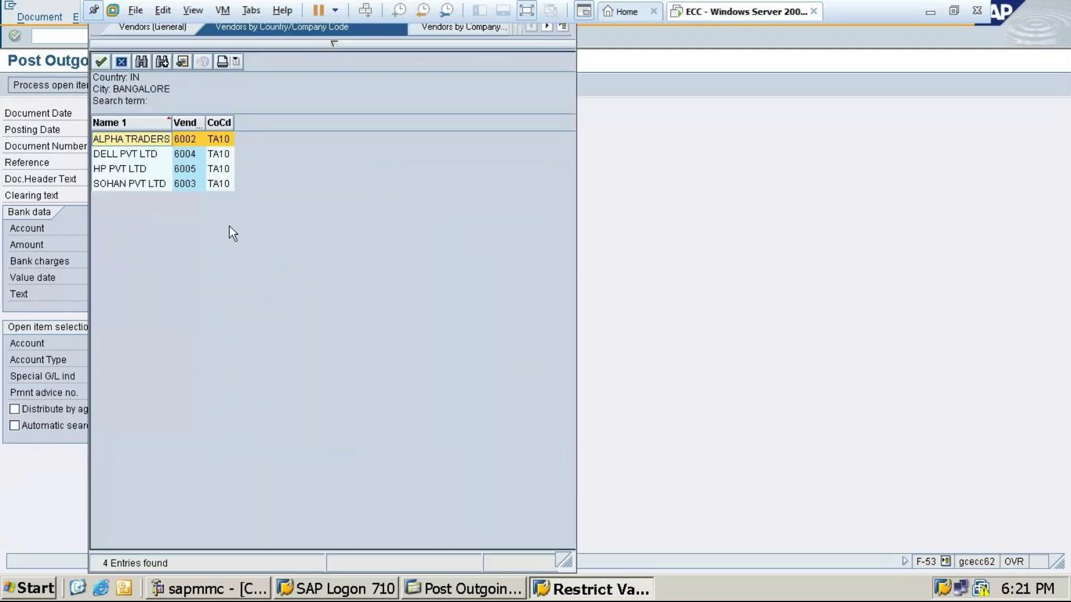
double_click(132, 159)
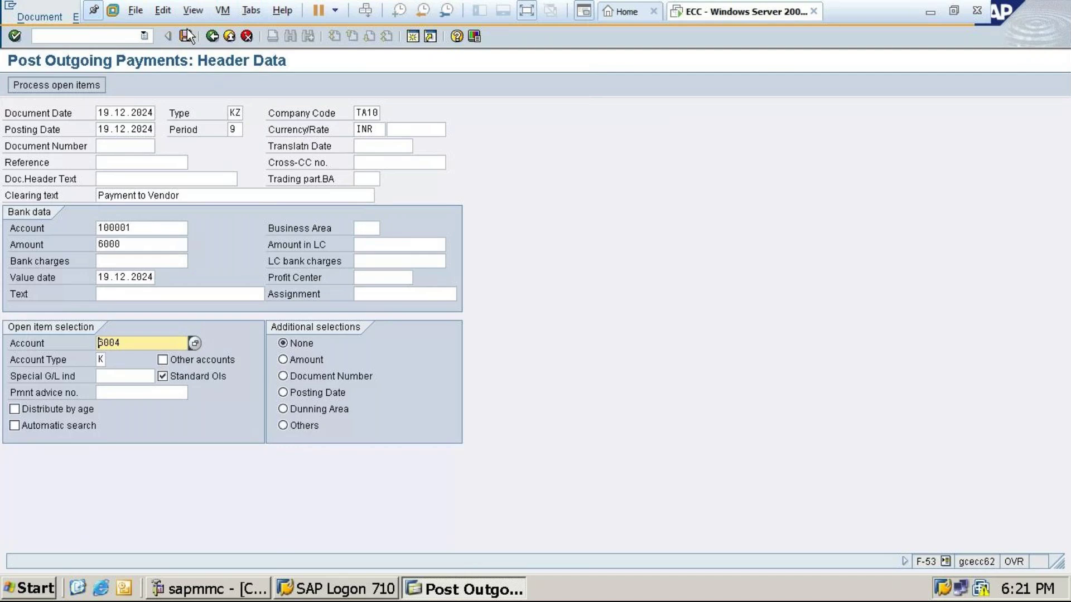
click(52, 85)
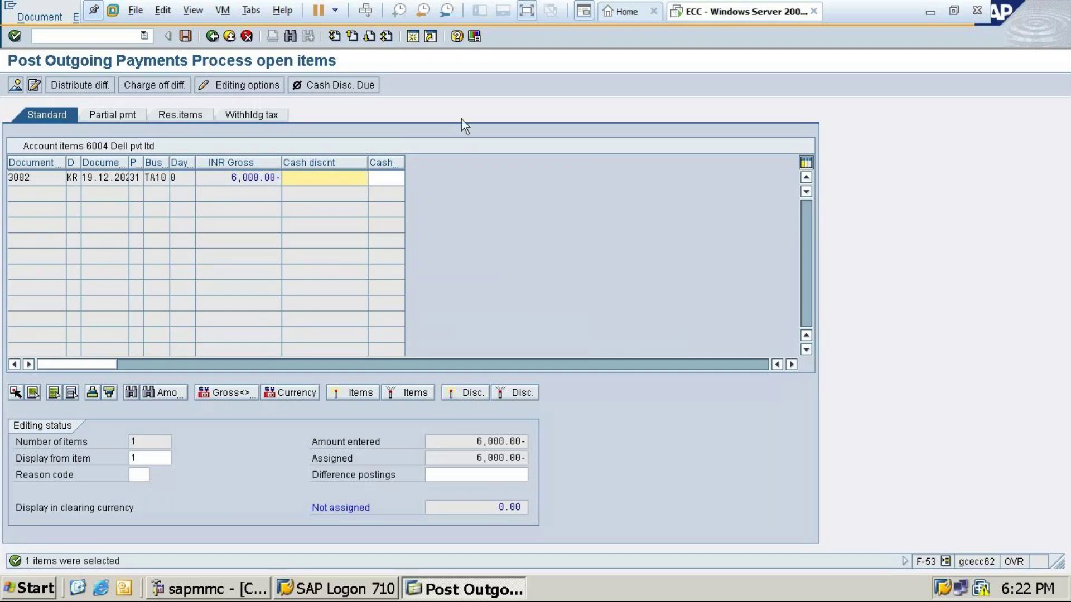
click(185, 37)
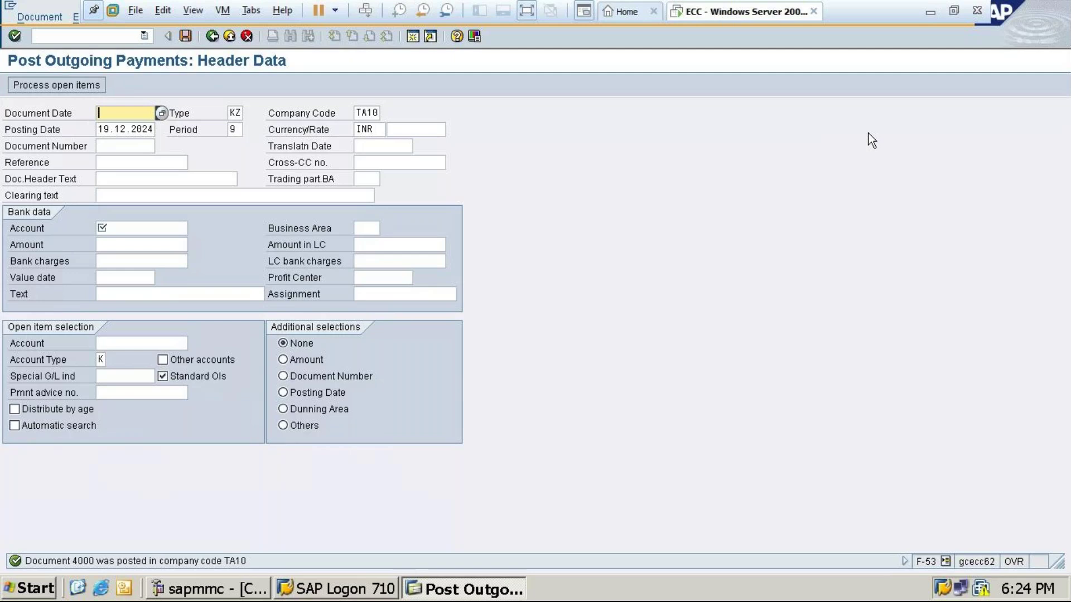
- Start the next outgoing payment with document date 19.12.2024 and clearing text "Payment to Vendor"
click(161, 113)
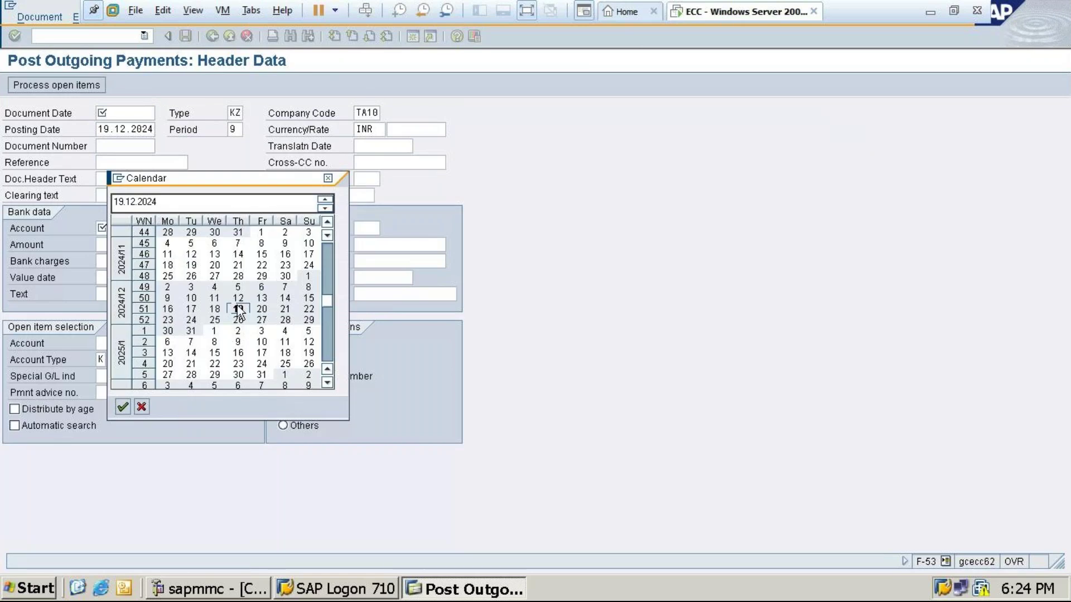
double_click(239, 309)
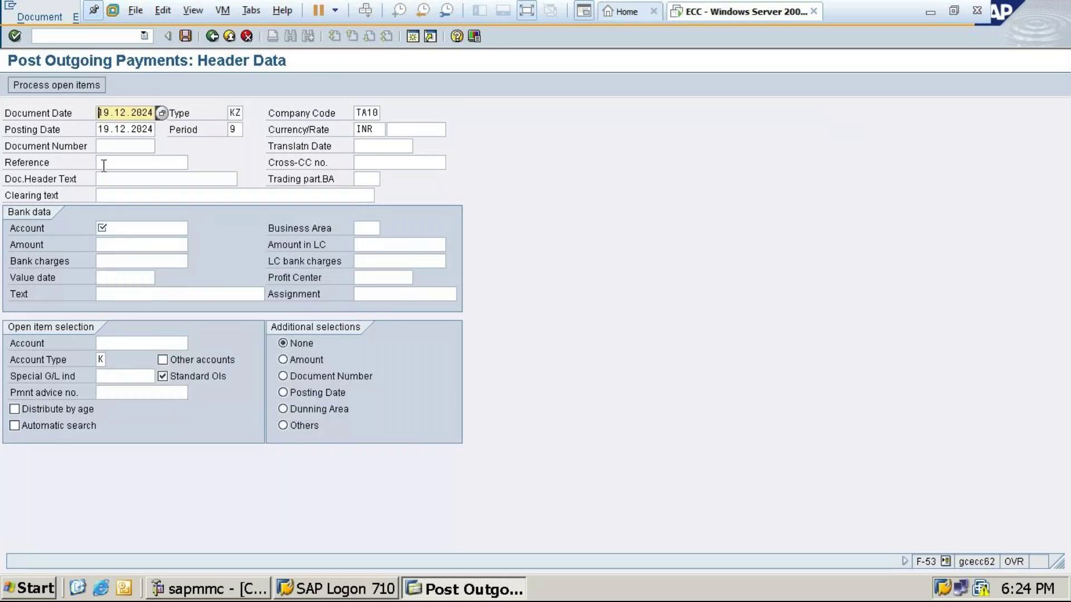
click(115, 191)
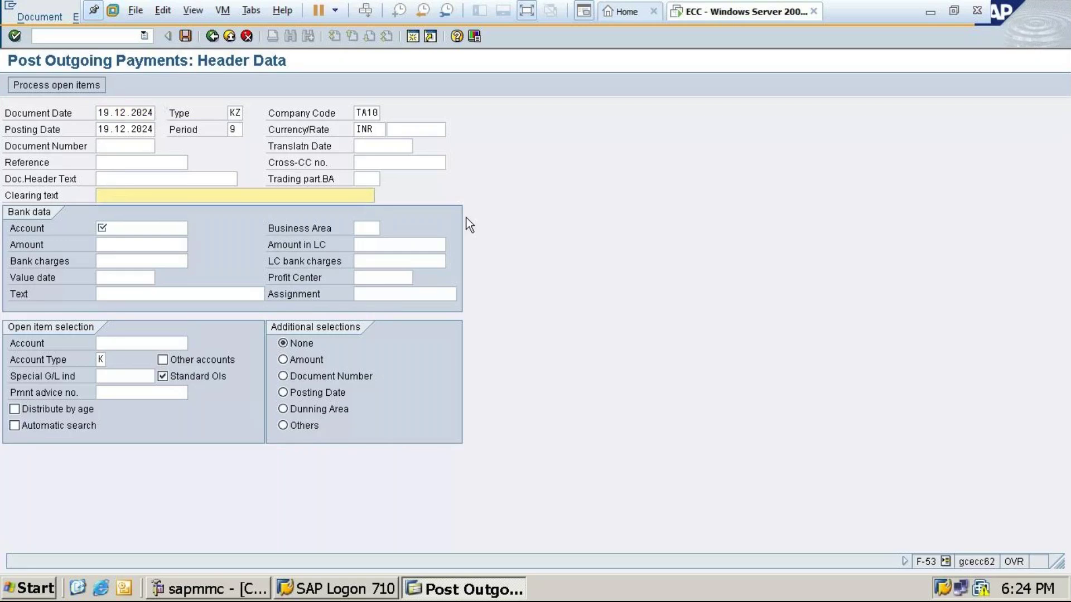
text(p)
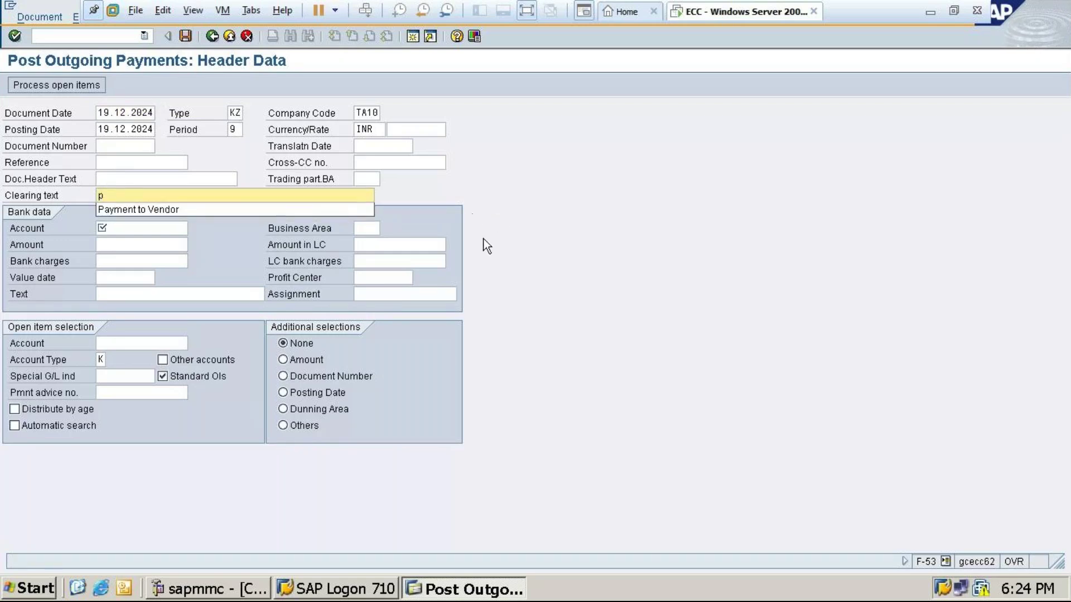
click(176, 210)
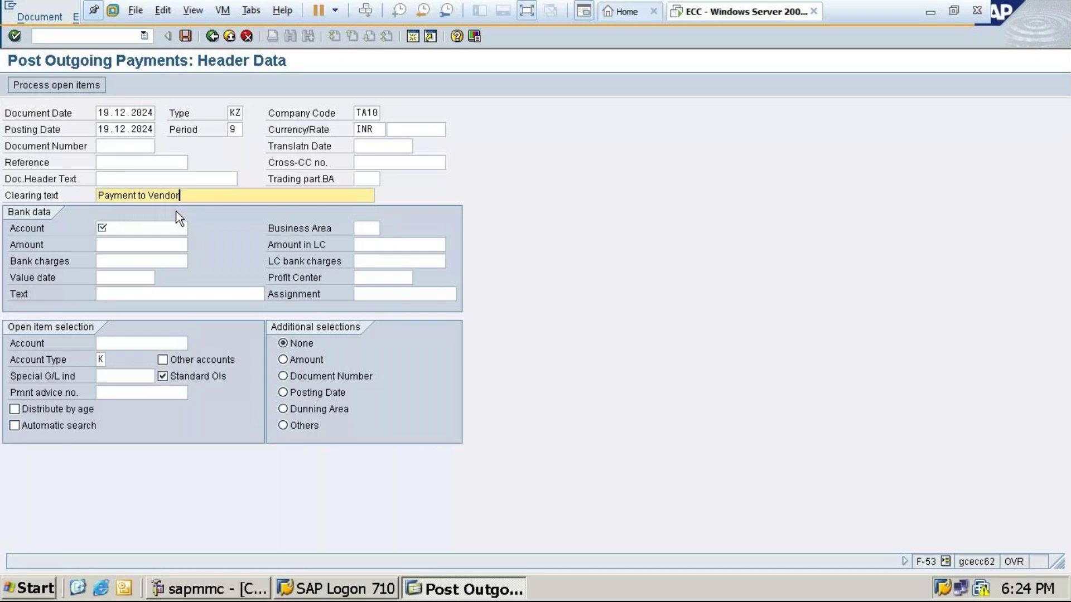
- Fill in the bank data with the Icici Bank G/L account, amount 7000 and value date 19.12.2024
click(137, 227)
key(F4)
click(103, 355)
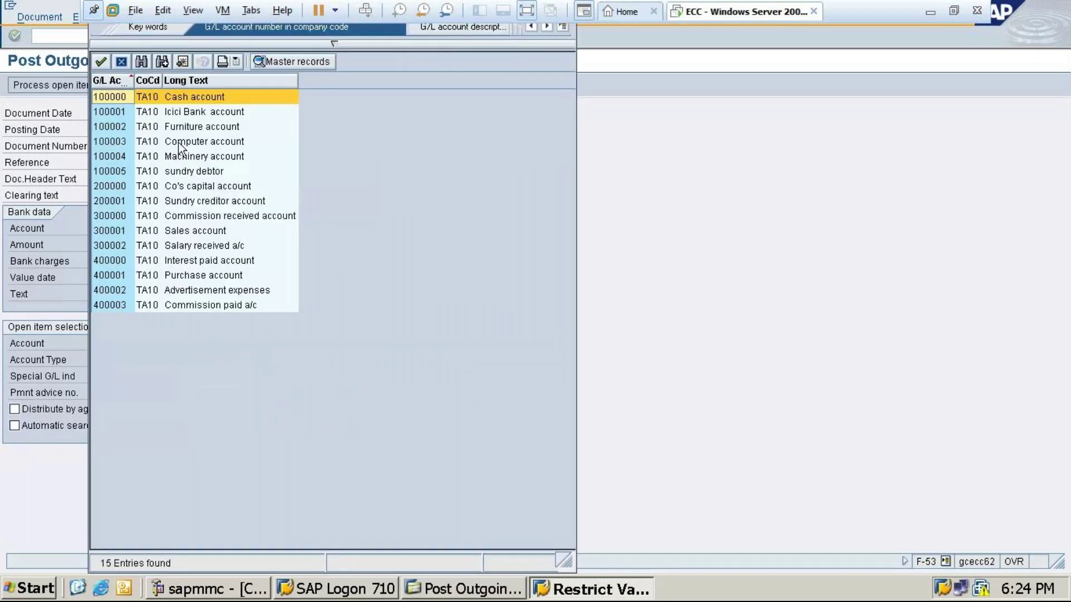
double_click(178, 114)
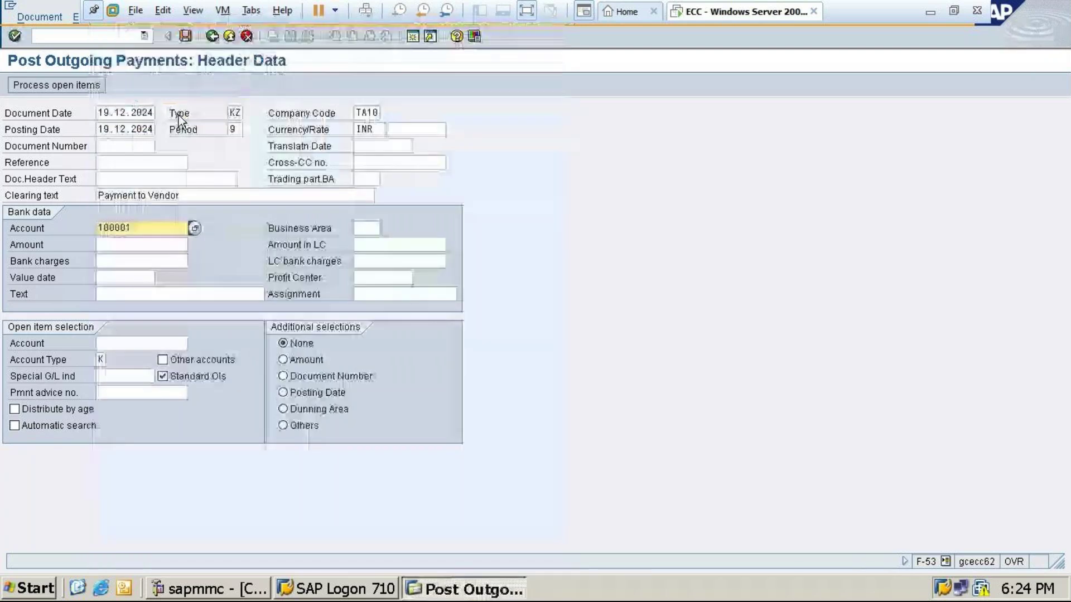
click(174, 245)
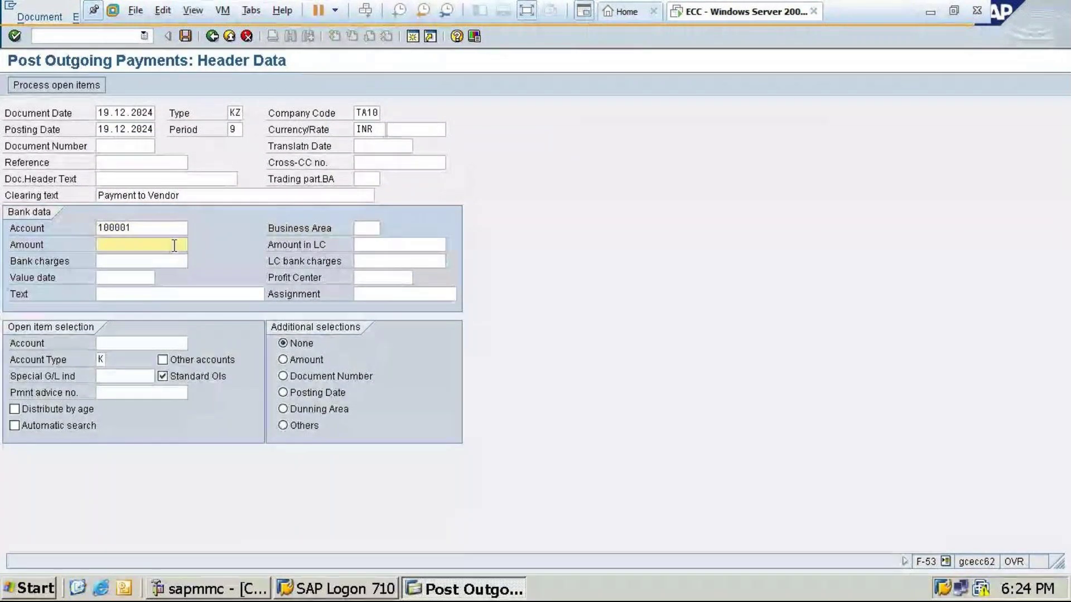
text(7000)
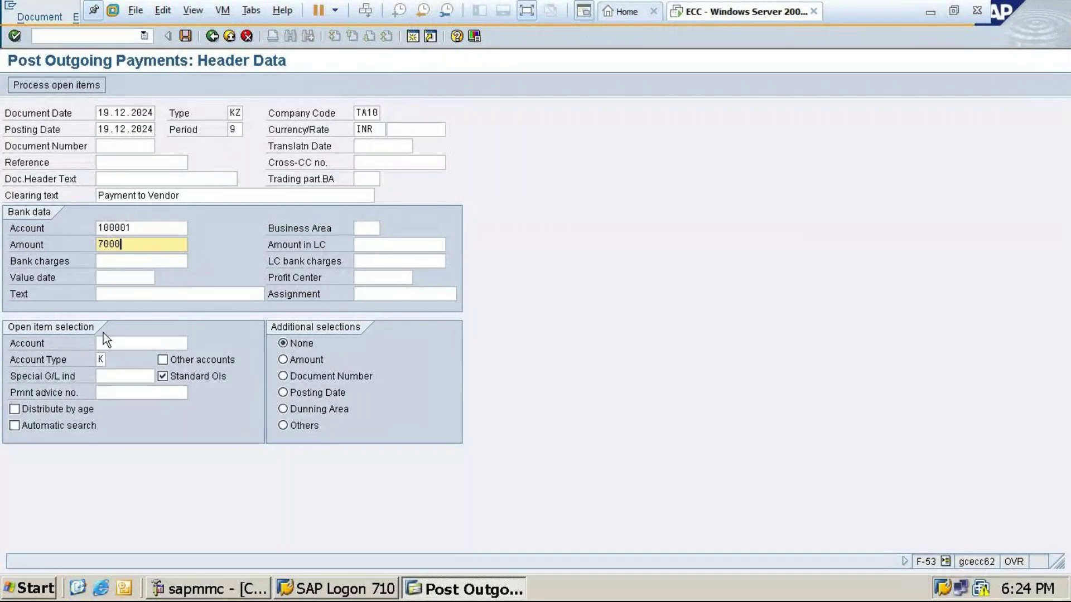
click(107, 273)
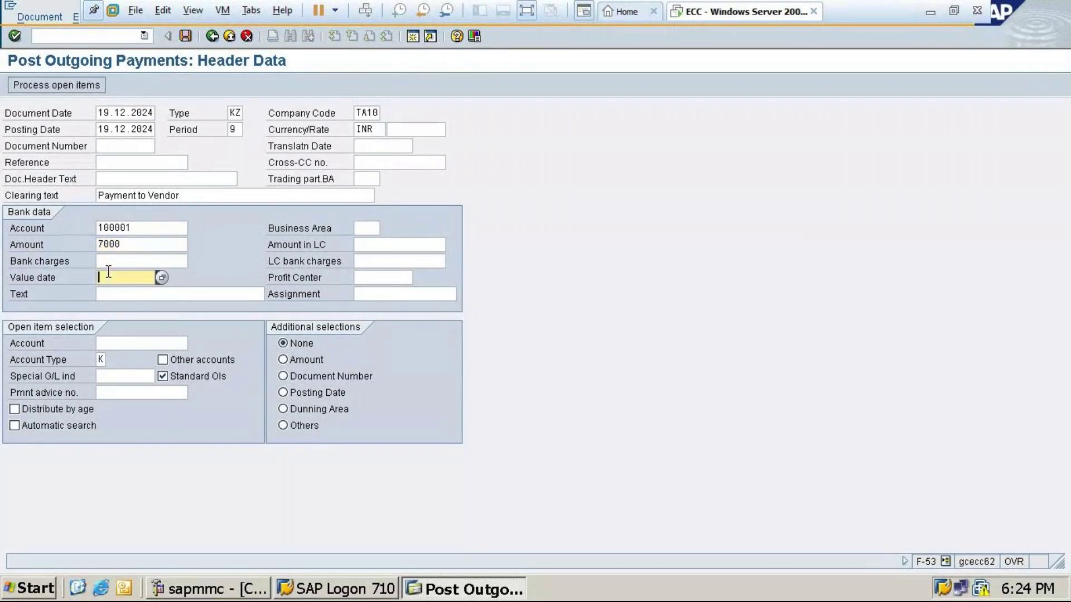
click(162, 276)
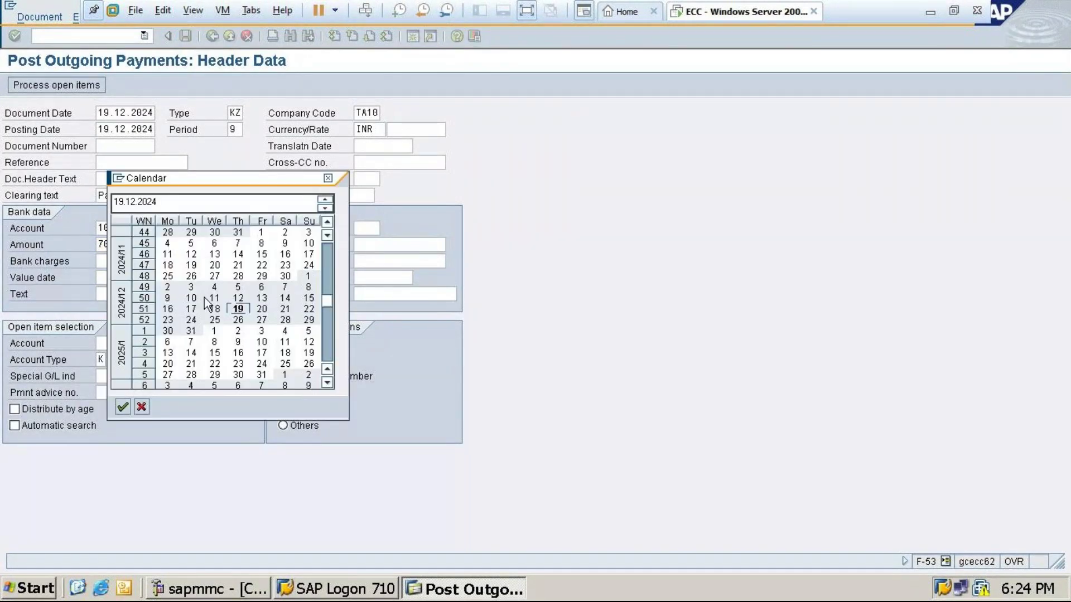
double_click(239, 308)
- Choose vendor Hp Pvt Ltd in company code TA10 as the account for the open item selection
click(112, 347)
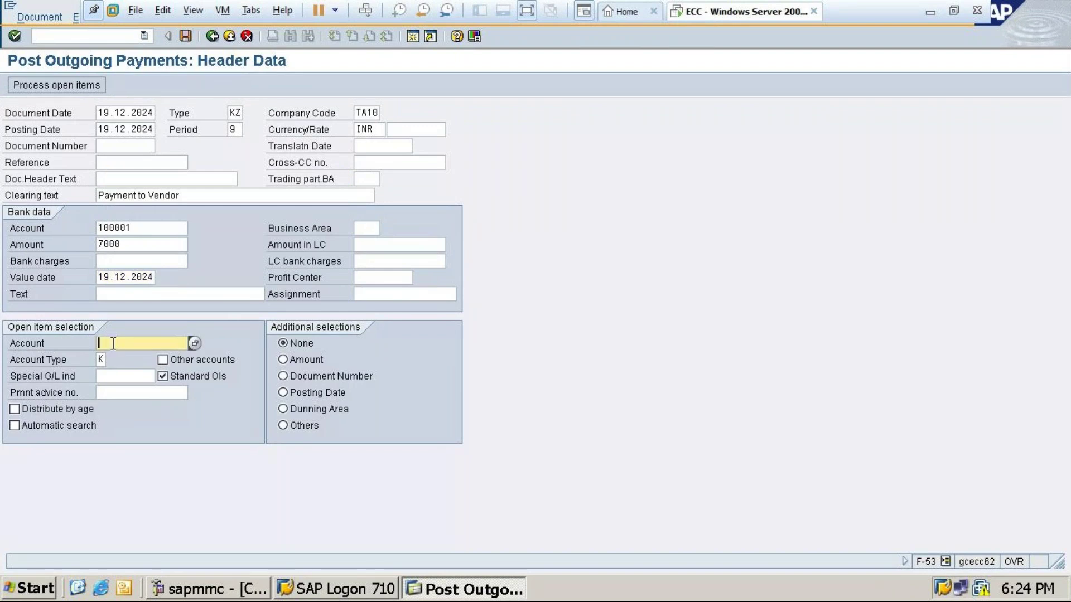
key(F4)
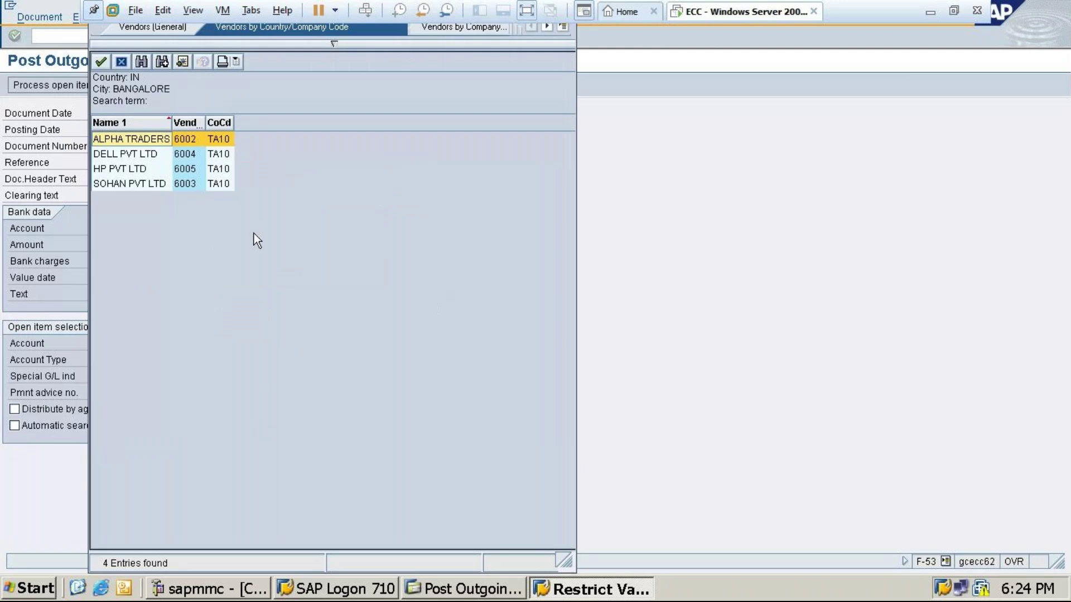
click(122, 168)
double_click(122, 168)
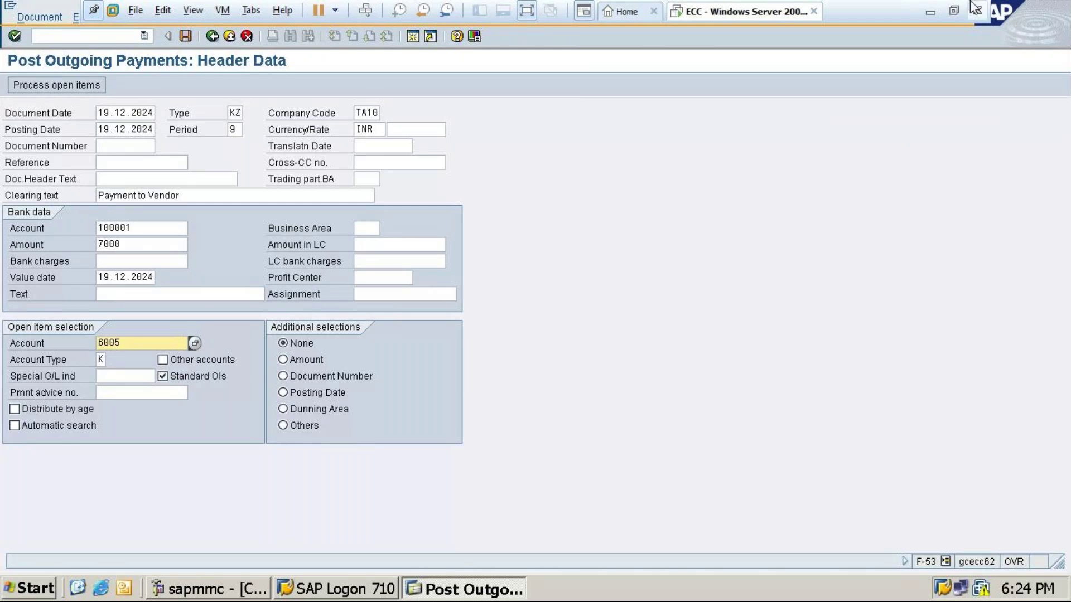
click(931, 16)
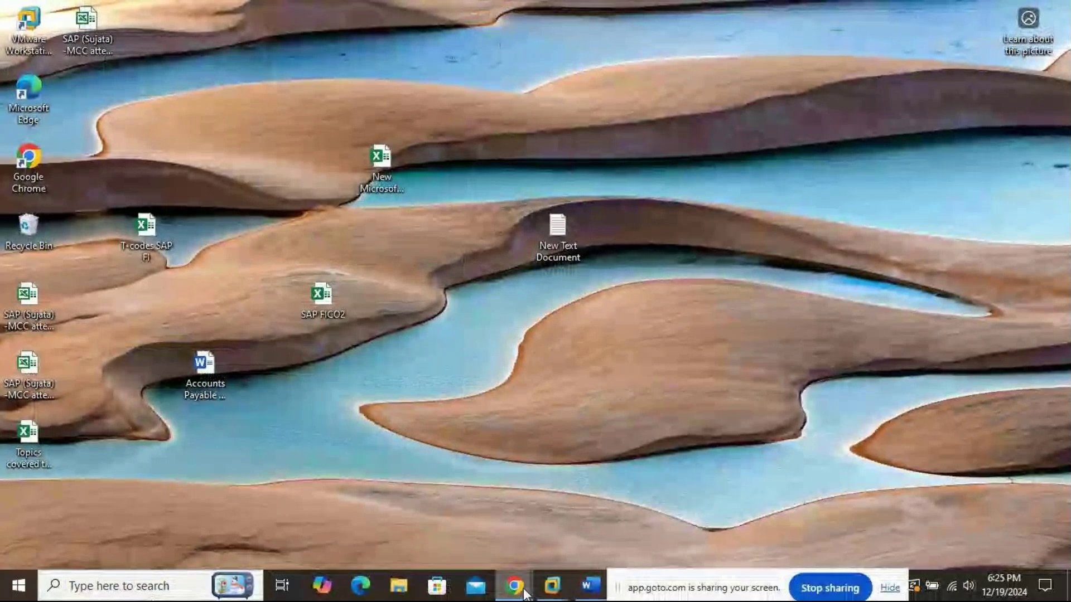
click(524, 591)
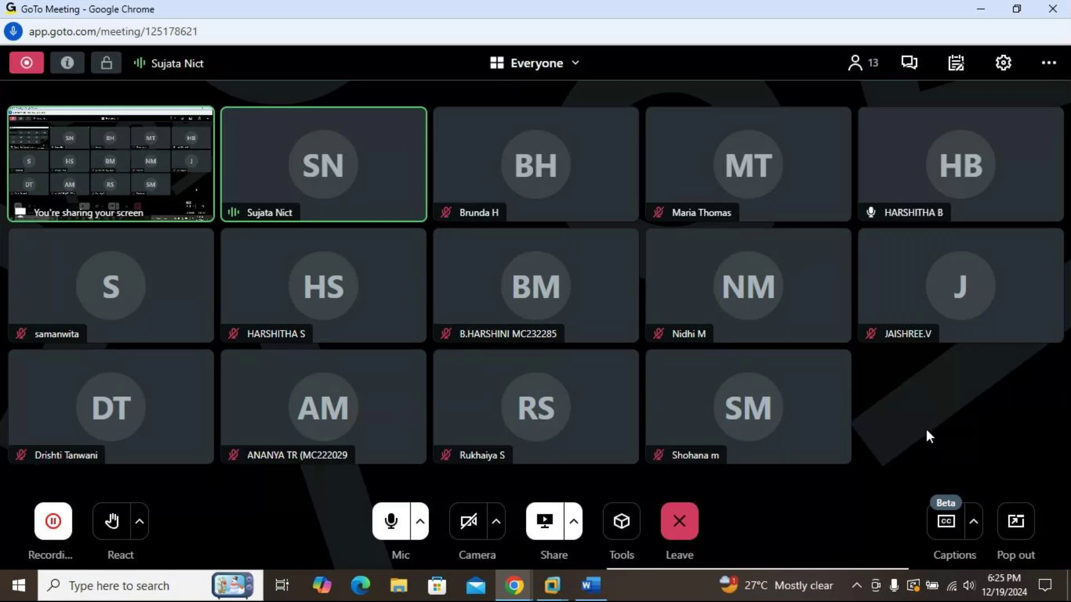
click(980, 9)
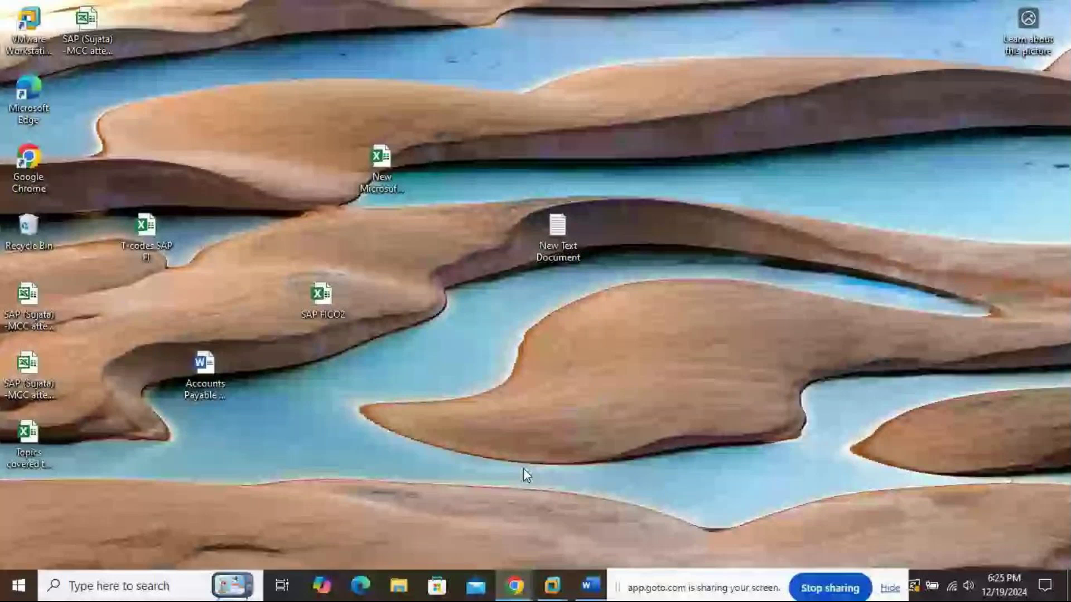
click(551, 586)
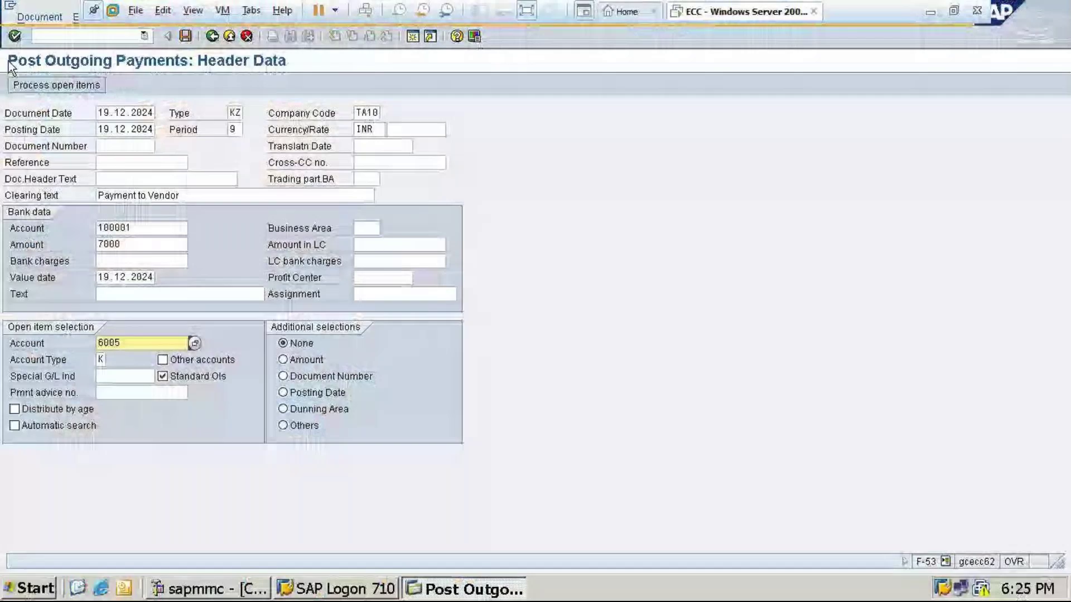
- Process Hp Pvt Ltd's open items, post the outgoing payment and leave the payment transaction
click(51, 86)
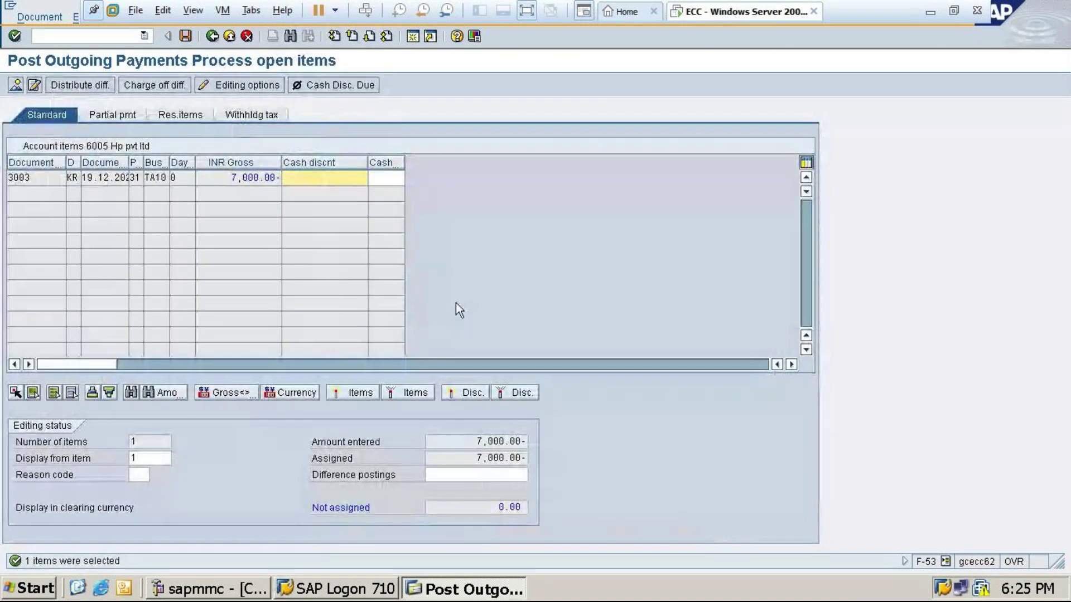
click(186, 37)
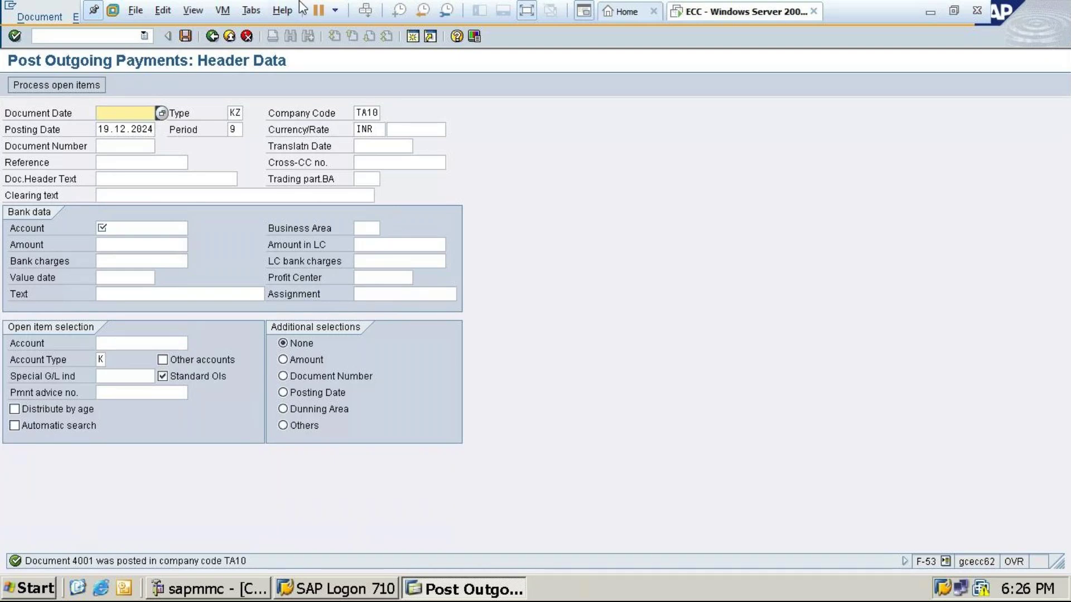
click(212, 36)
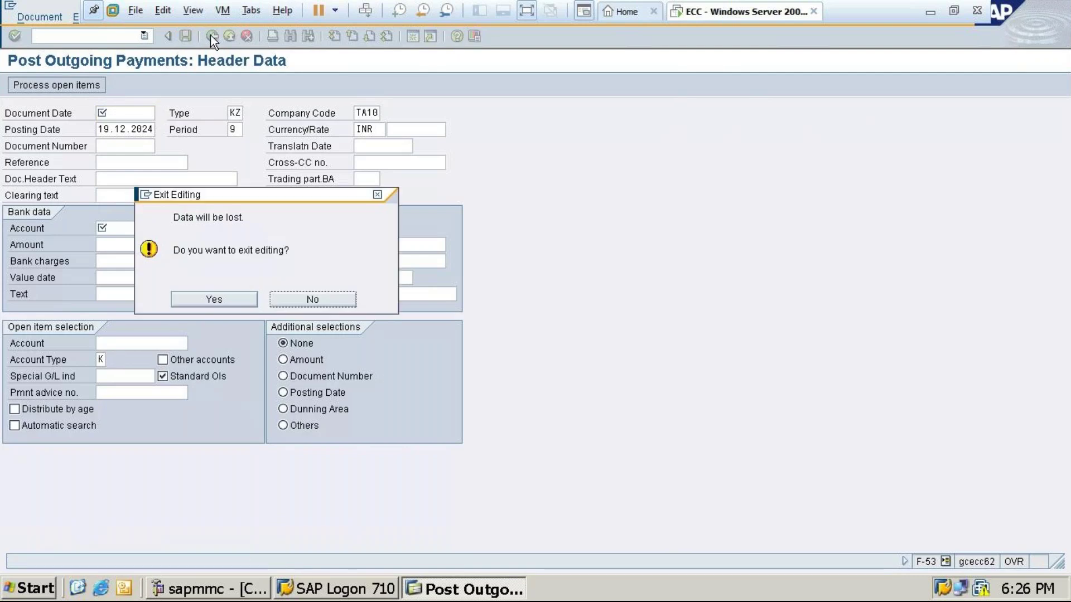
click(215, 299)
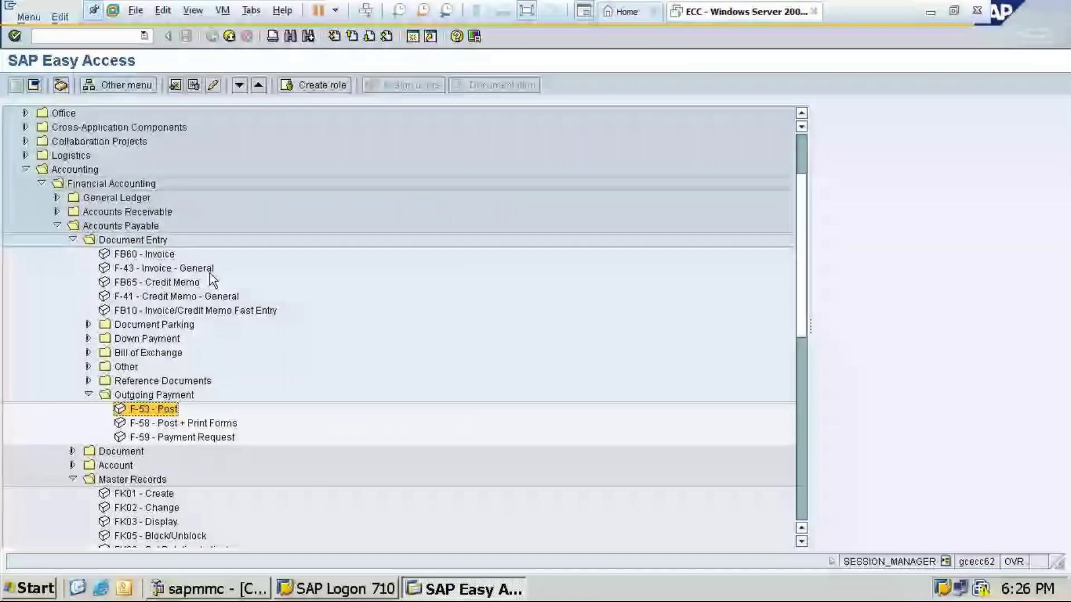
double_click(149, 410)
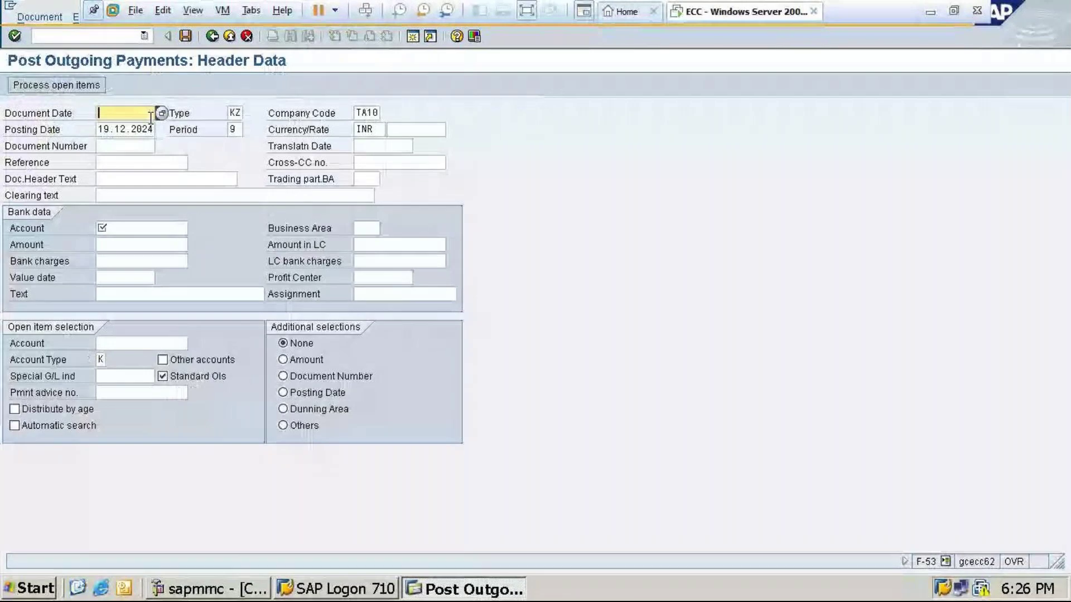
click(160, 115)
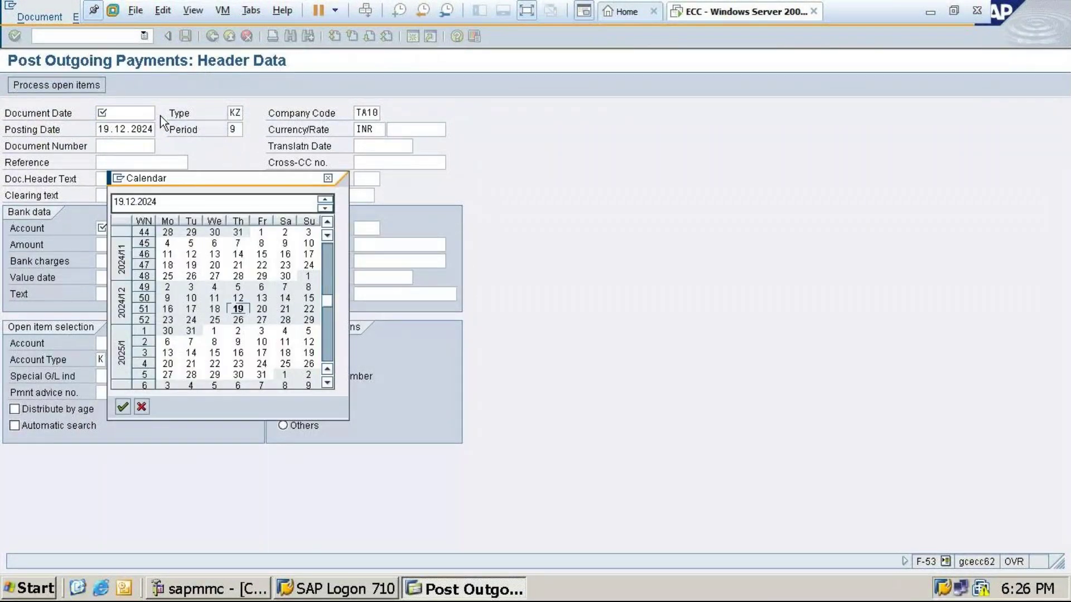
double_click(239, 311)
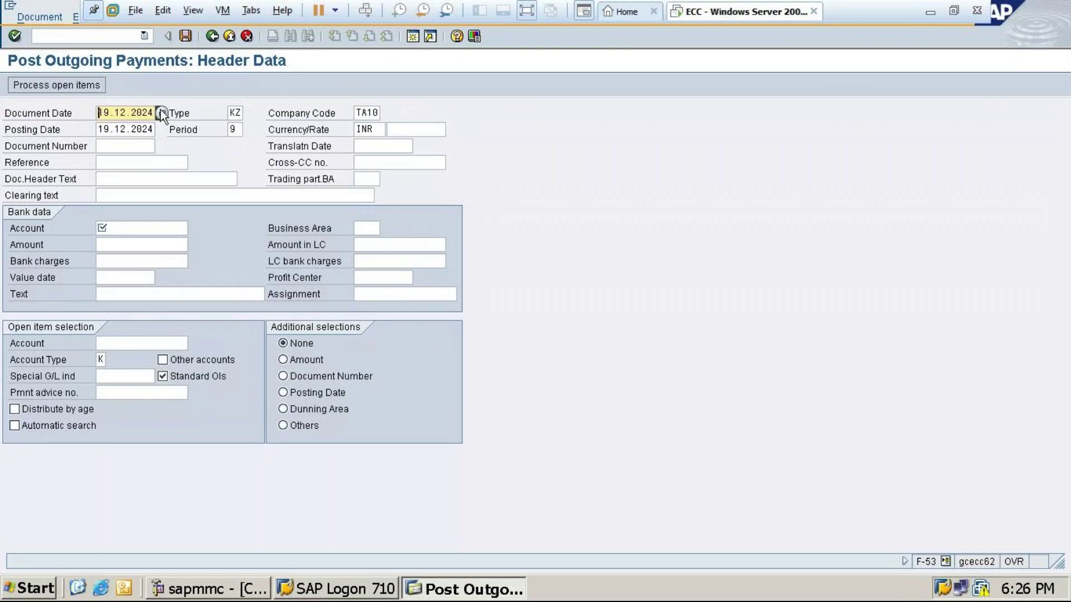
click(160, 112)
double_click(219, 306)
click(133, 196)
text(p)
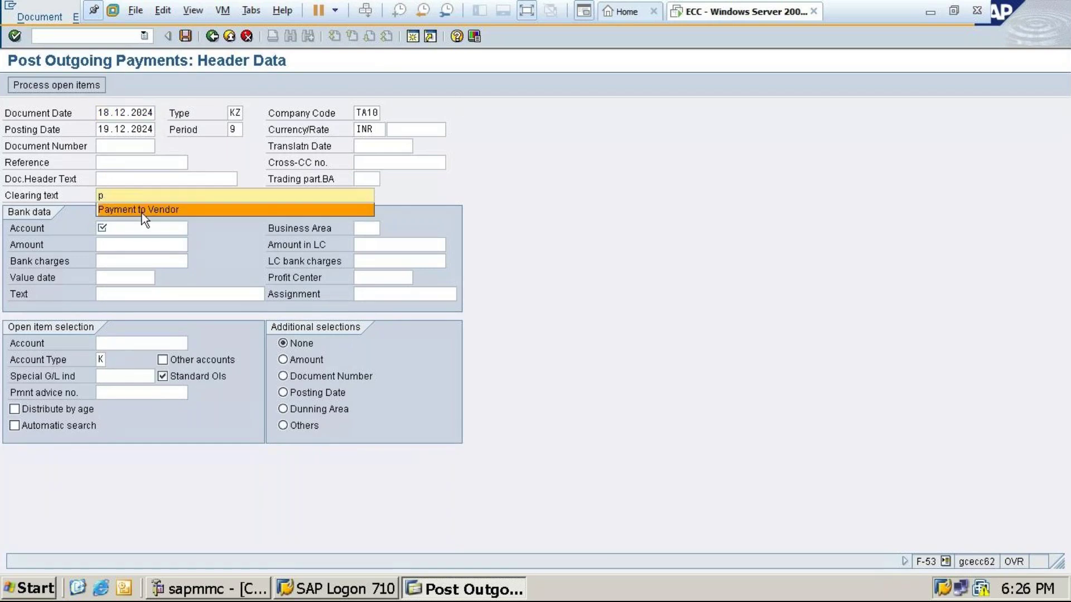
click(142, 212)
click(129, 229)
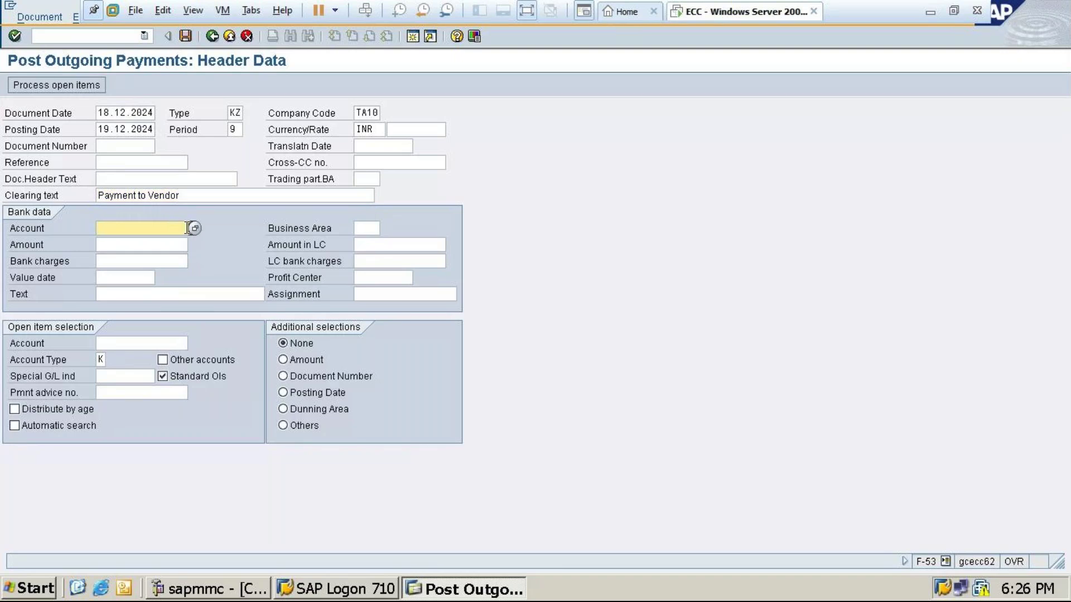
click(188, 228)
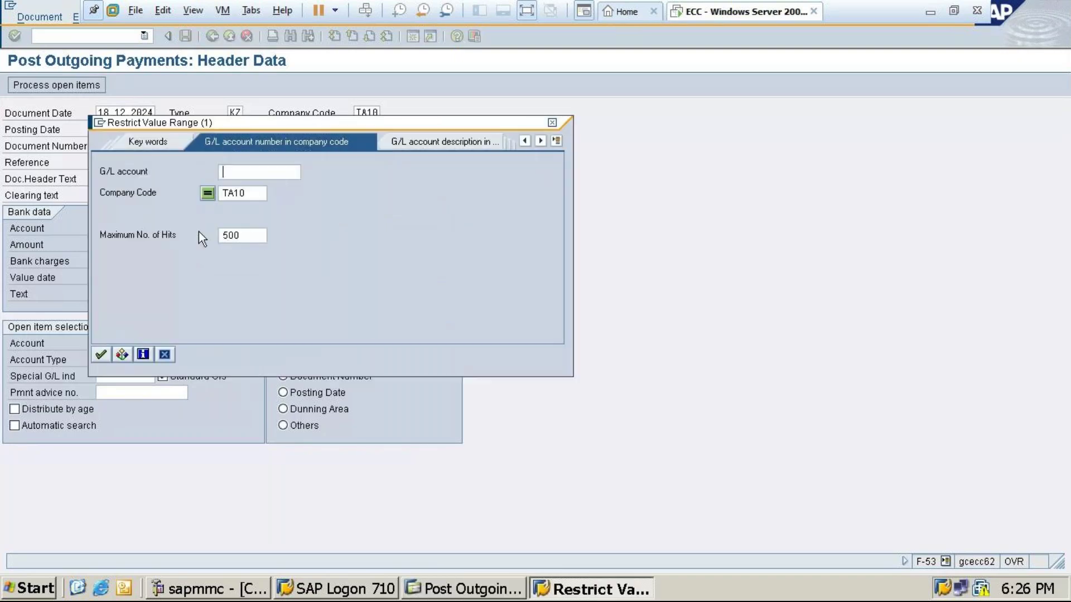
click(101, 354)
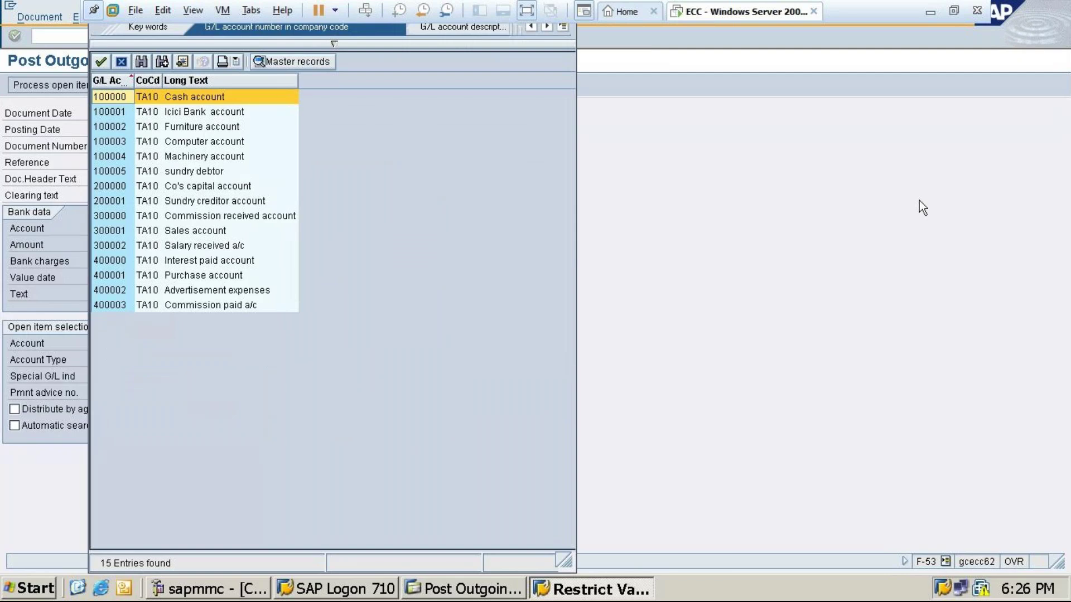
click(210, 112)
double_click(198, 111)
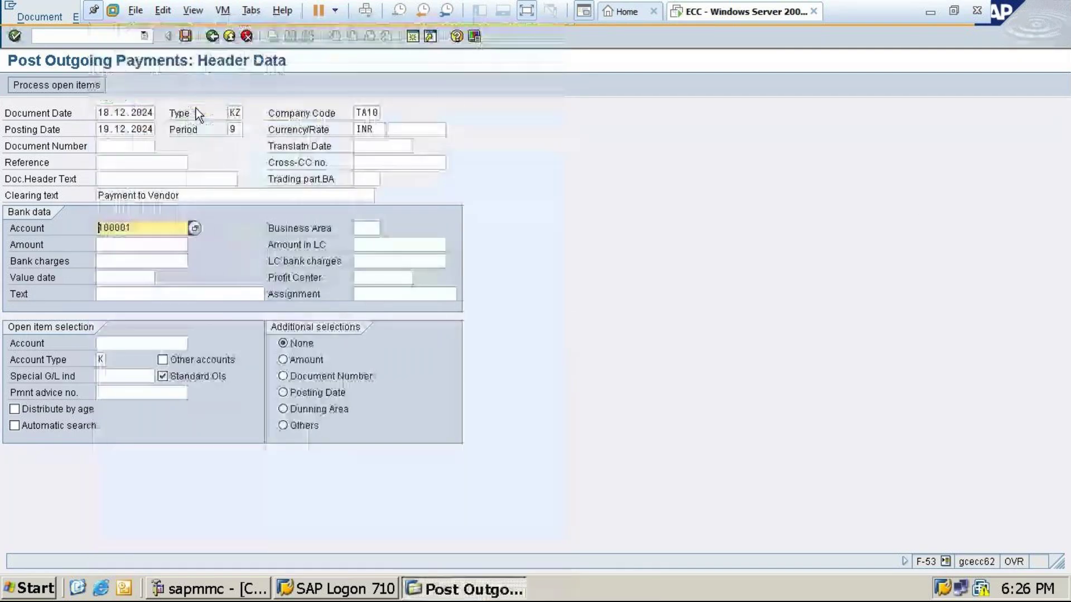
click(251, 35)
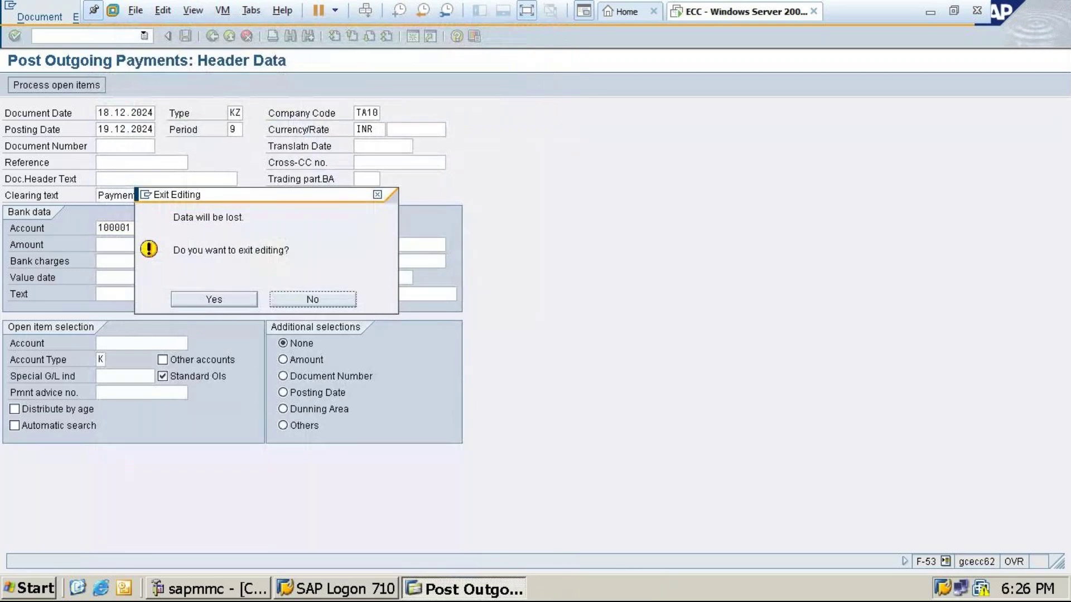
click(225, 295)
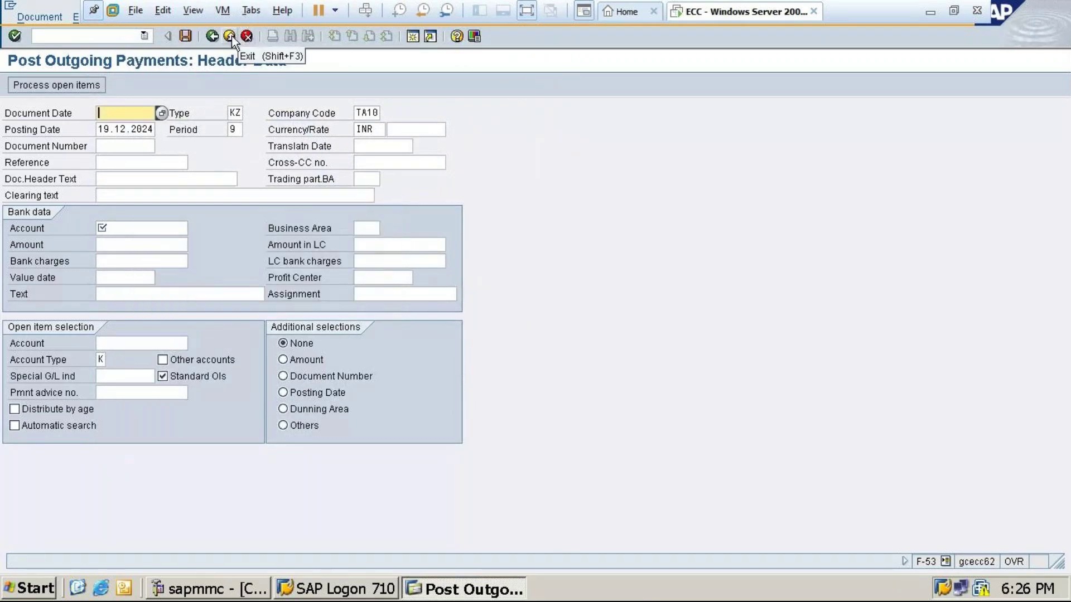
click(230, 36)
click(213, 300)
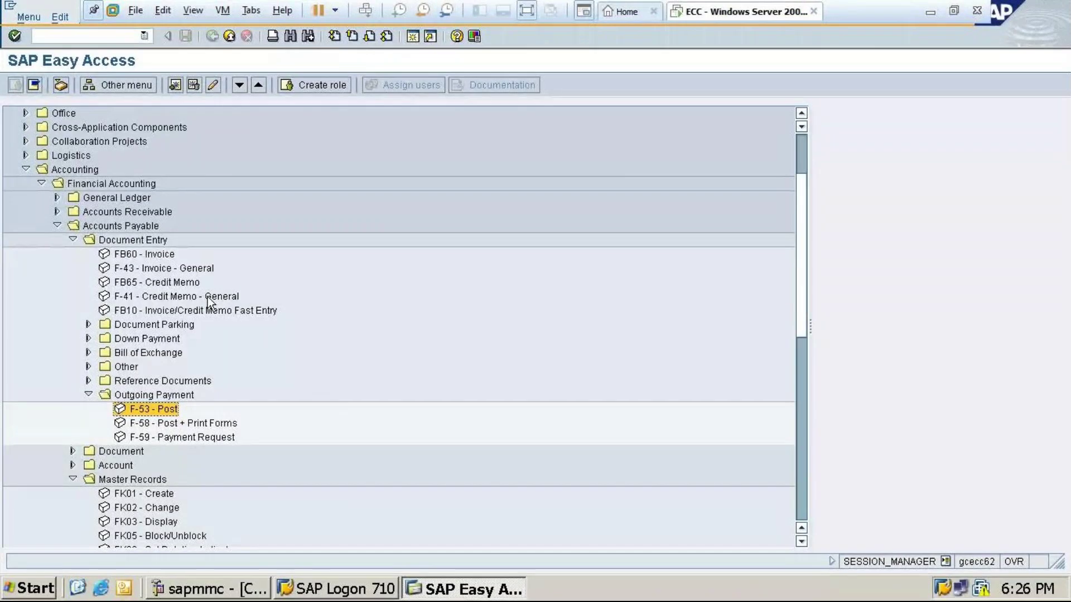
double_click(136, 522)
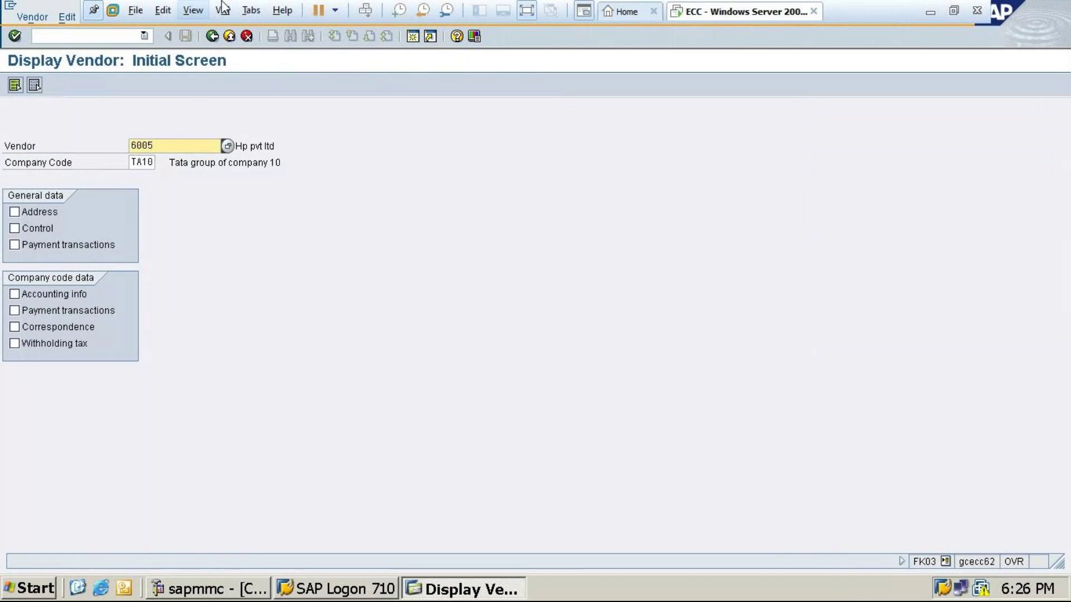
click(212, 35)
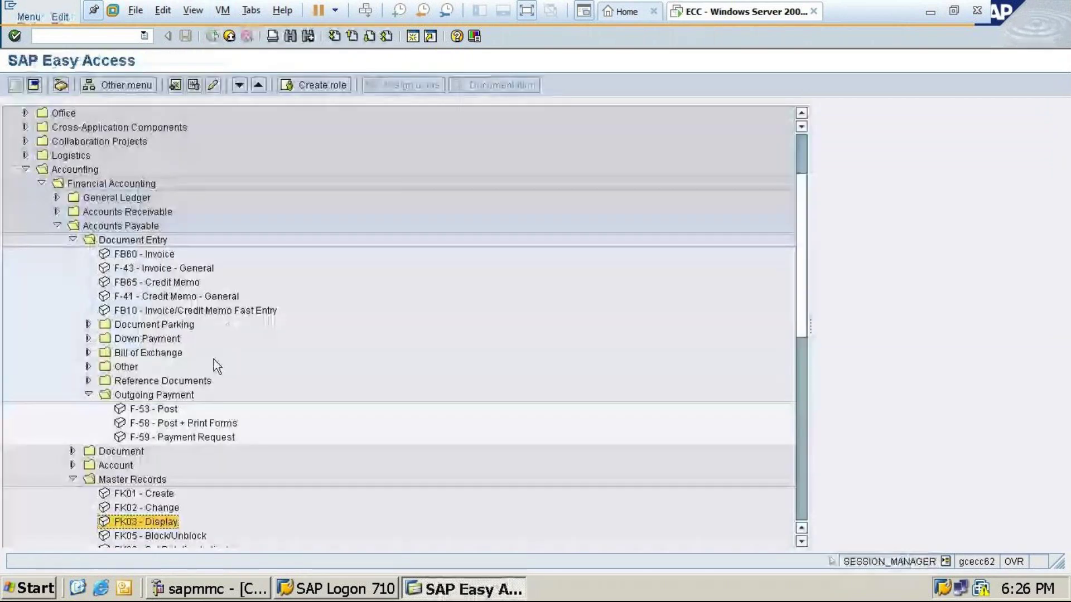
- Open the vendor line item display with transaction code /nfbl1n
scroll(256, 423, down, 4)
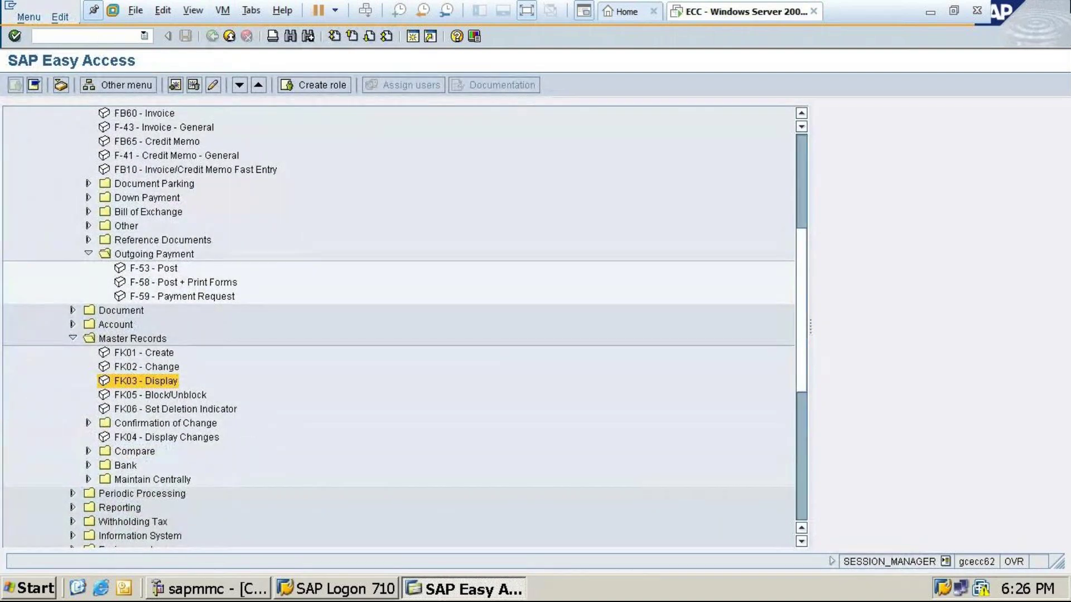
text(f)
key(BackSpace)
text(/nfbl1n)
key(Return)
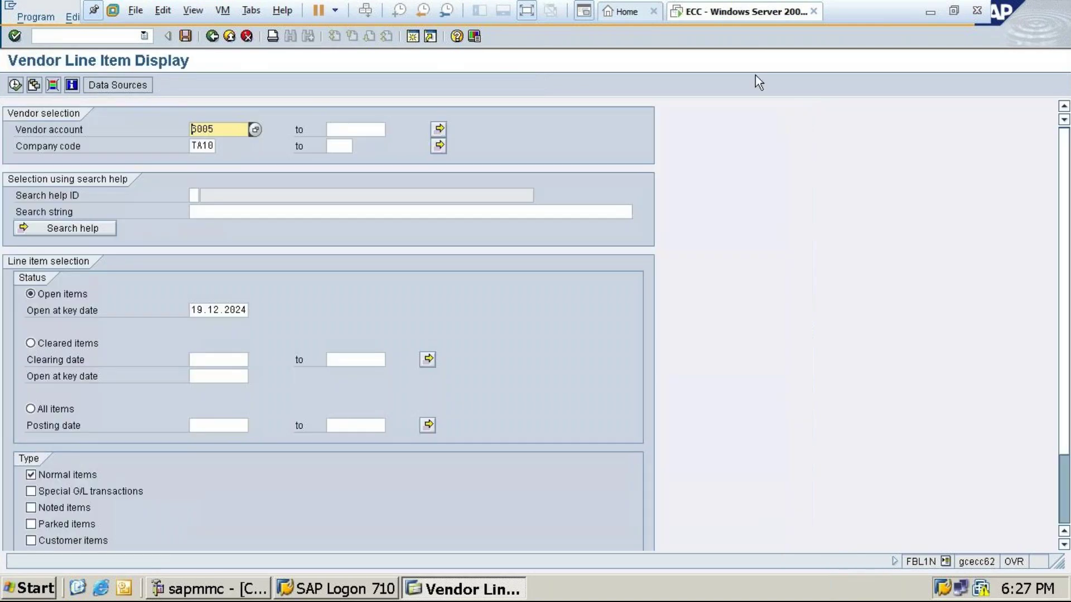
- Display the open line items of vendor Alpha Traders in company code TA10
click(254, 129)
click(210, 469)
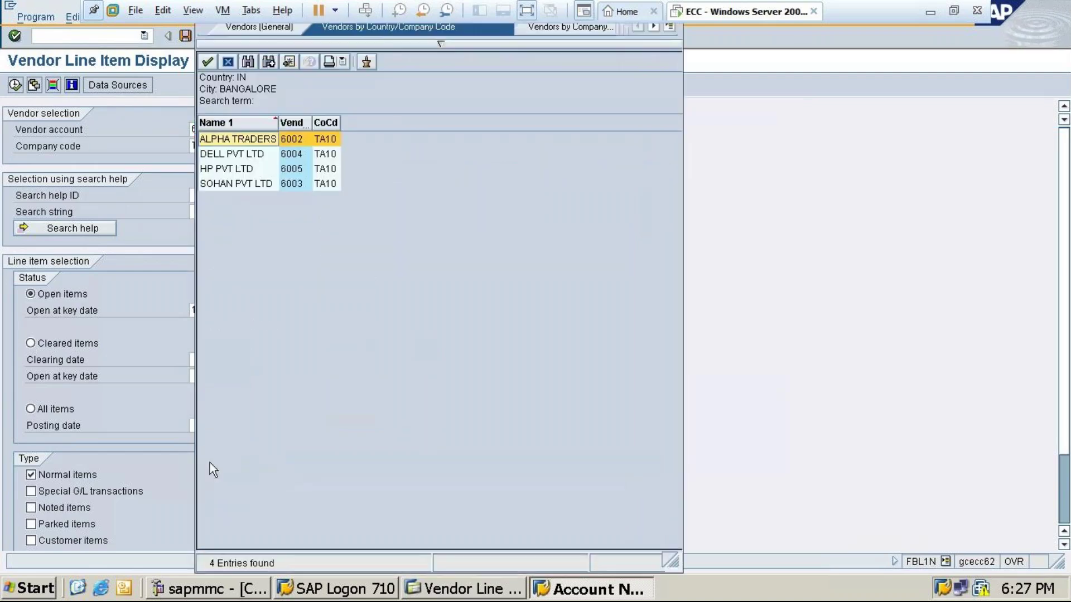
double_click(241, 137)
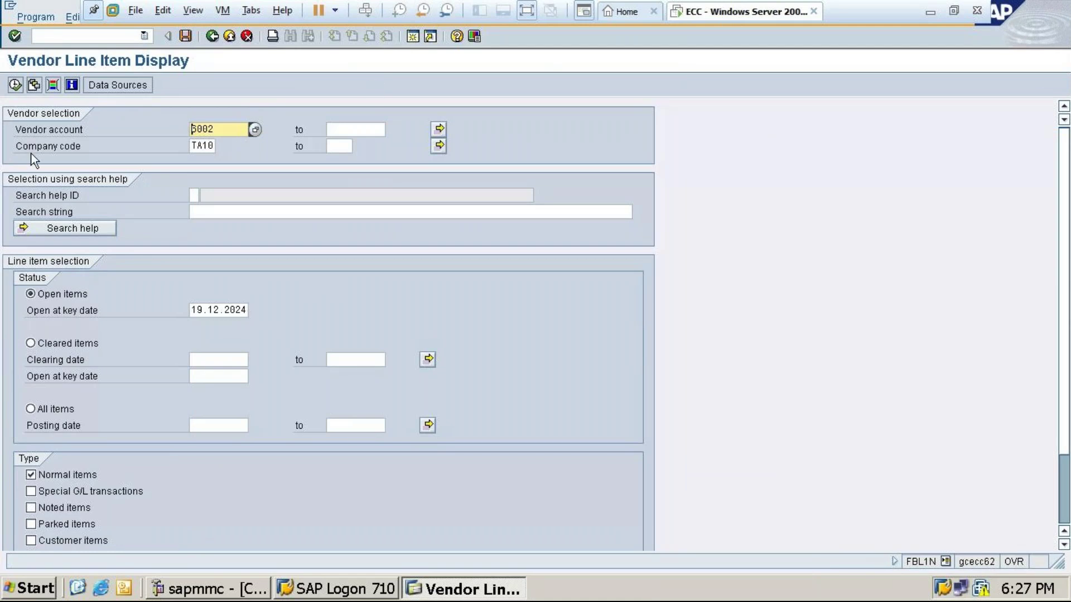
click(15, 85)
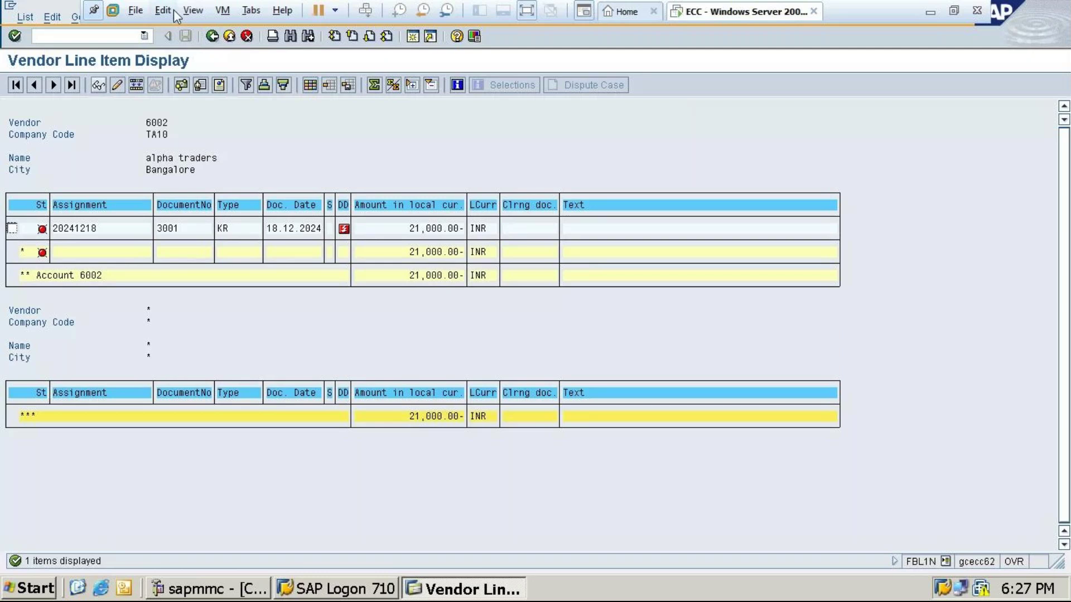
- Check the open line items of vendor Dell Pvt Ltd in company code TA10
click(212, 38)
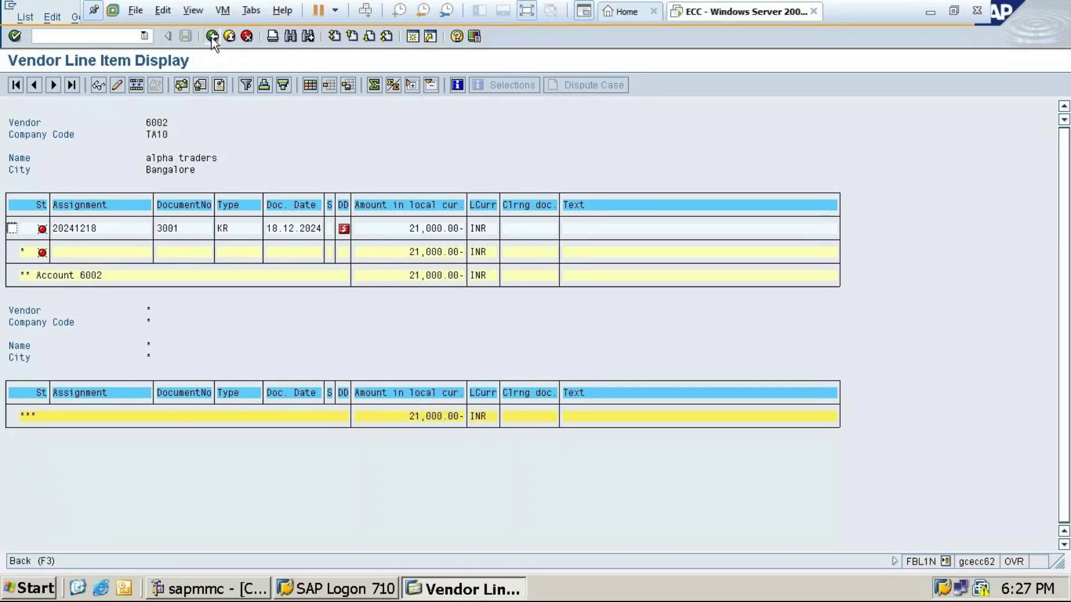
click(254, 131)
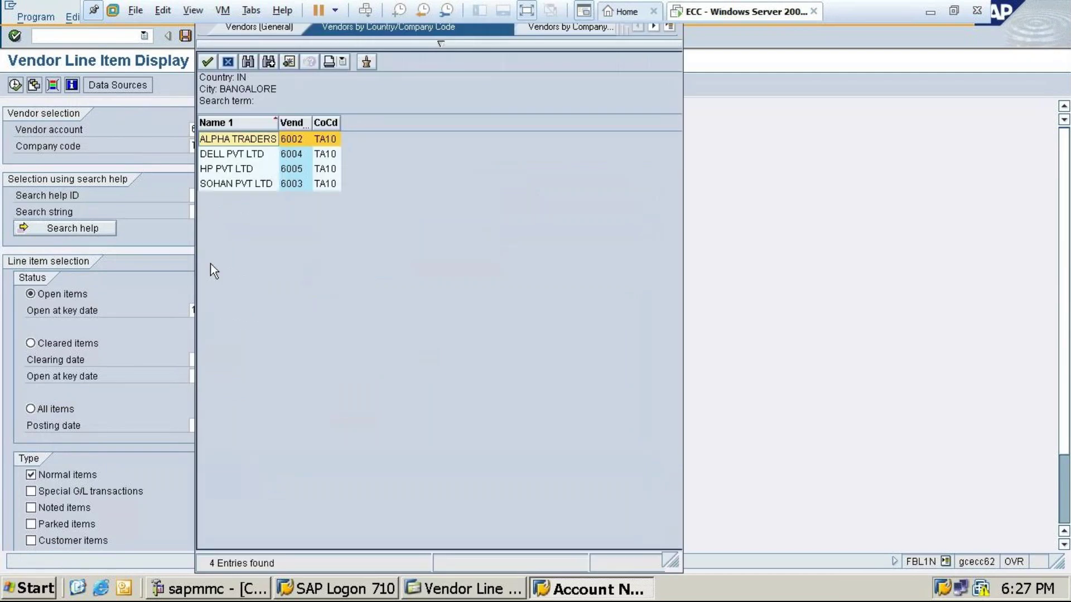
double_click(234, 150)
click(15, 86)
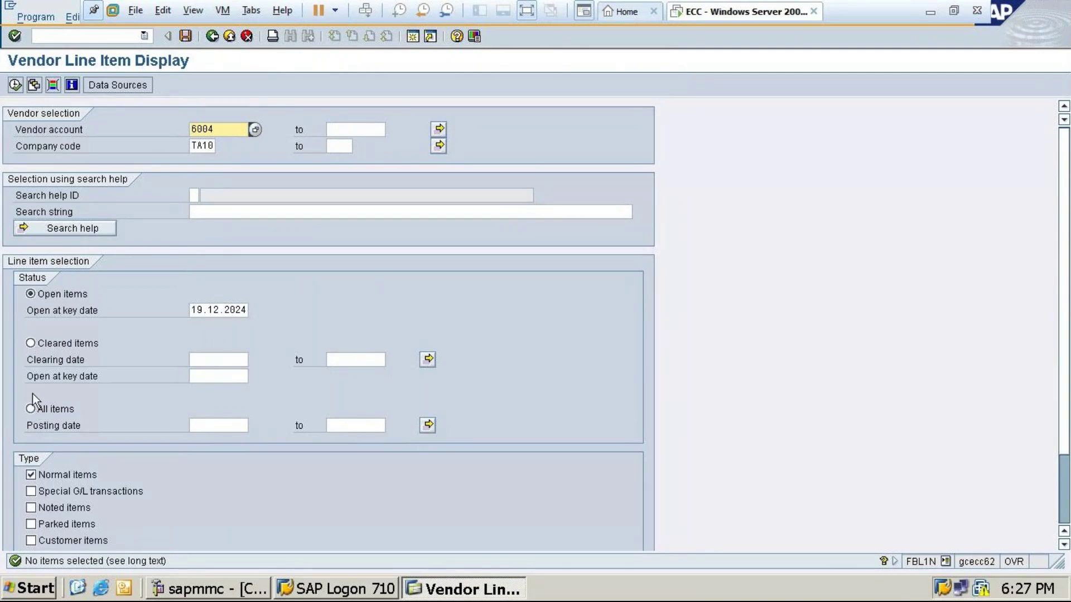
- Display Dell Pvt Ltd's cleared line items with clearing date 19.12.2024
click(31, 344)
click(215, 360)
click(255, 360)
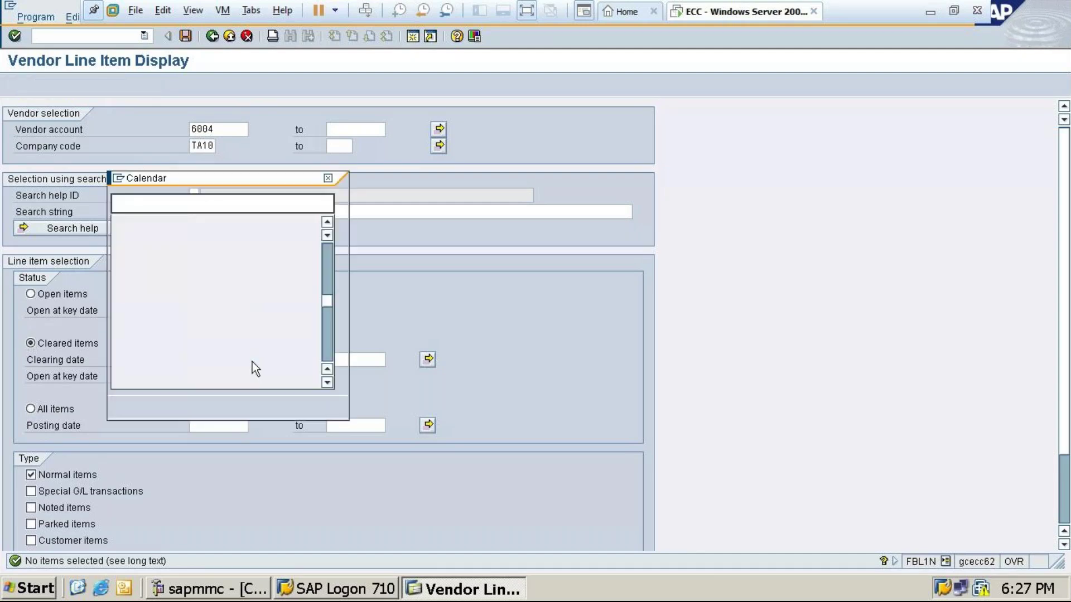
double_click(239, 311)
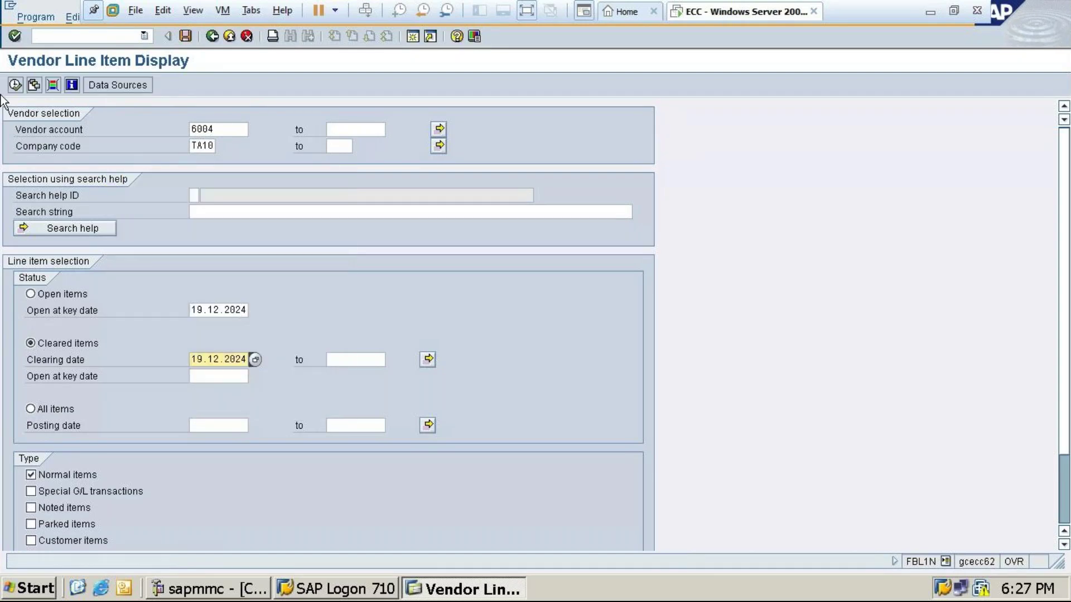
click(14, 86)
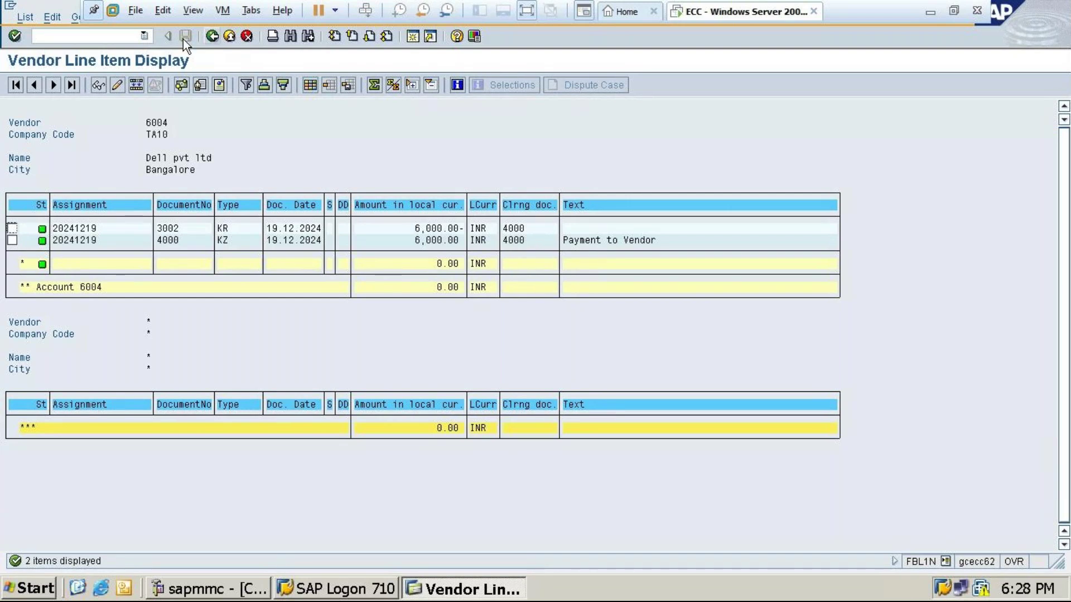
click(217, 37)
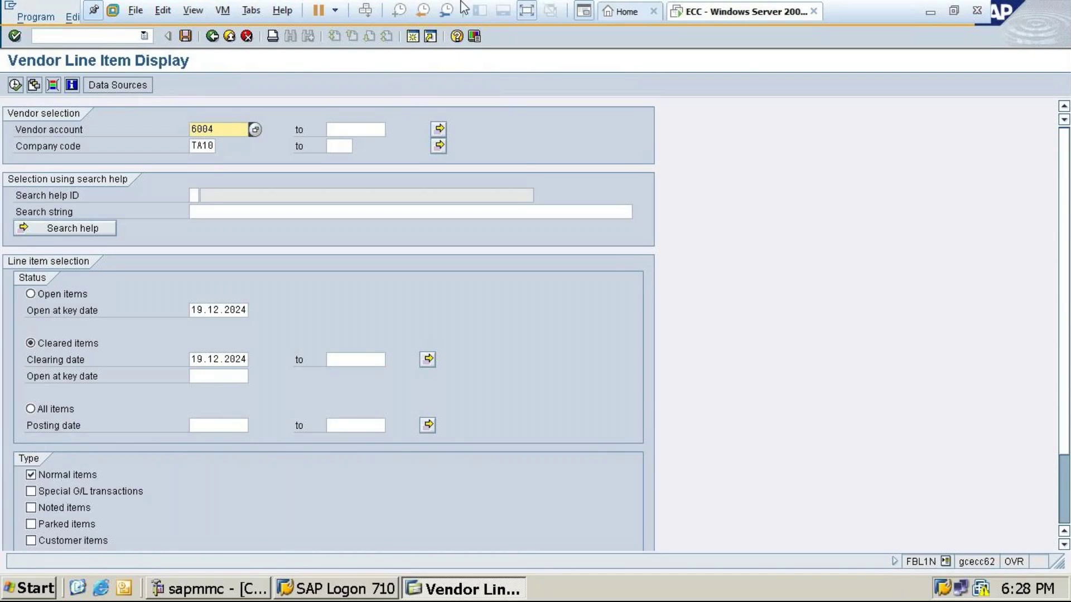
click(15, 85)
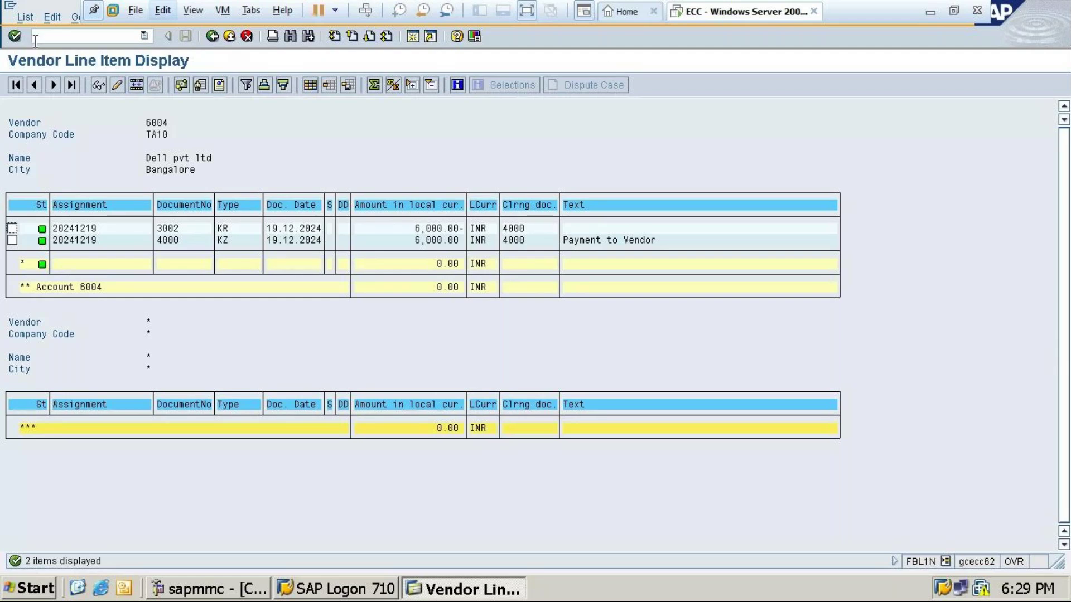
- Display the cleared line items of vendor Hp Pvt Ltd in company code TA10
click(212, 35)
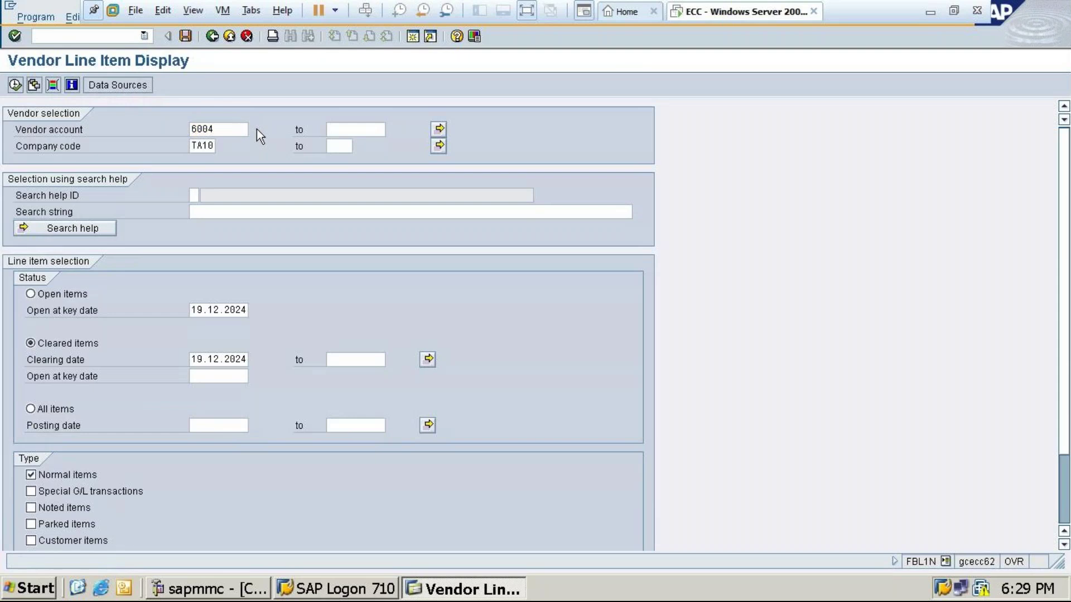
click(256, 130)
click(207, 475)
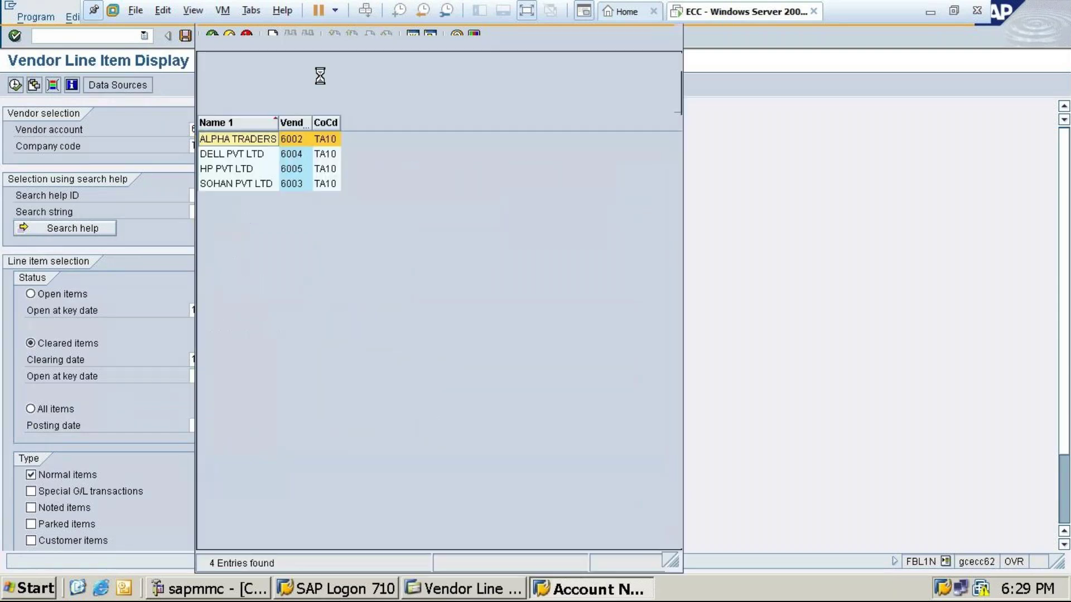
double_click(222, 169)
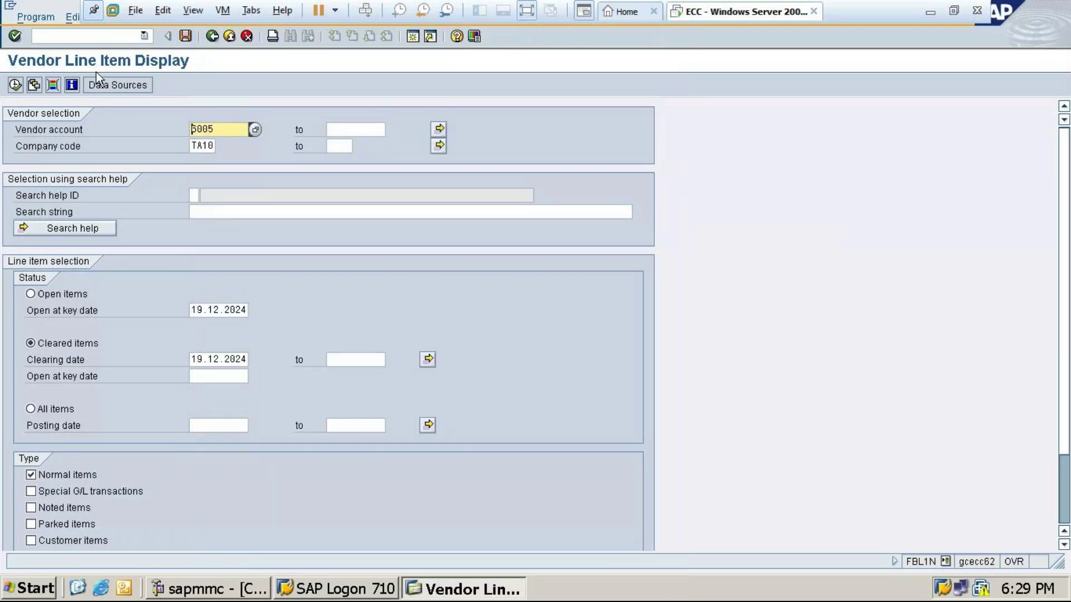
click(15, 86)
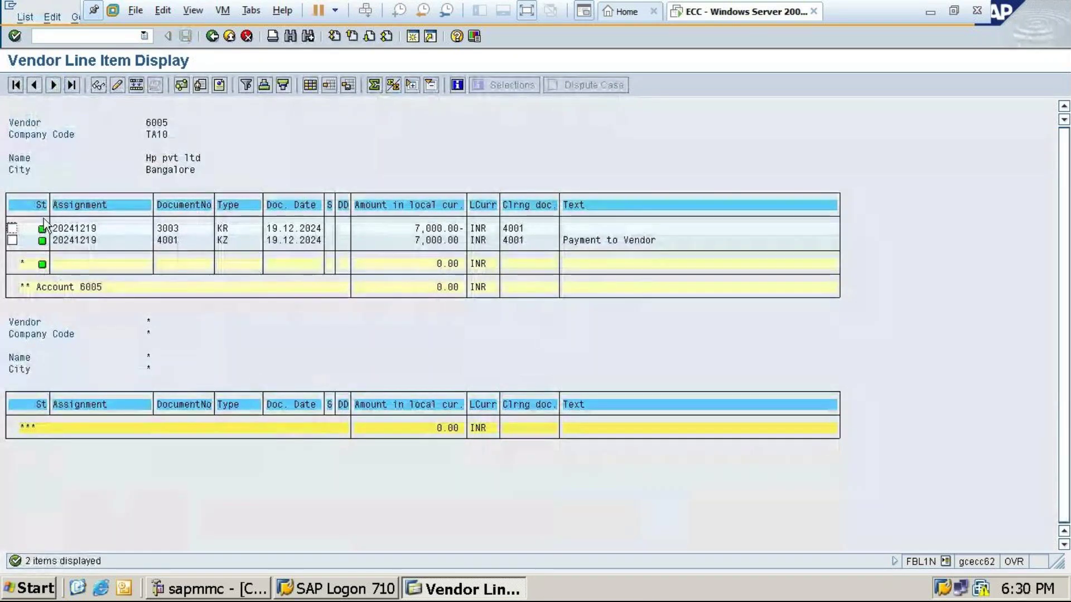
- Check vendor Sohan Pvt Ltd's cleared line items in company code TA10 and display its open items
click(214, 37)
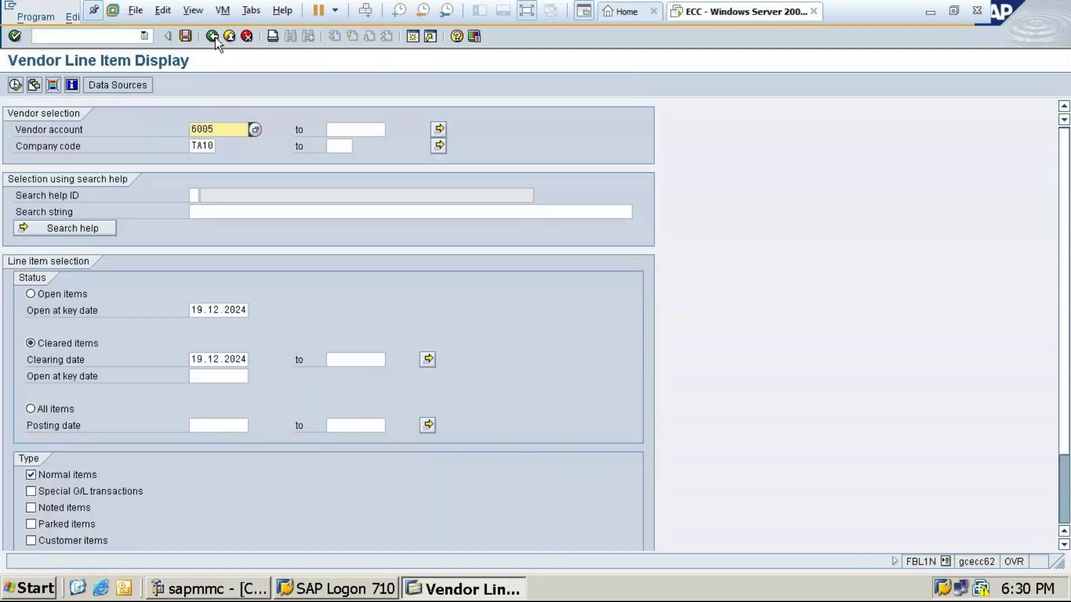
click(253, 129)
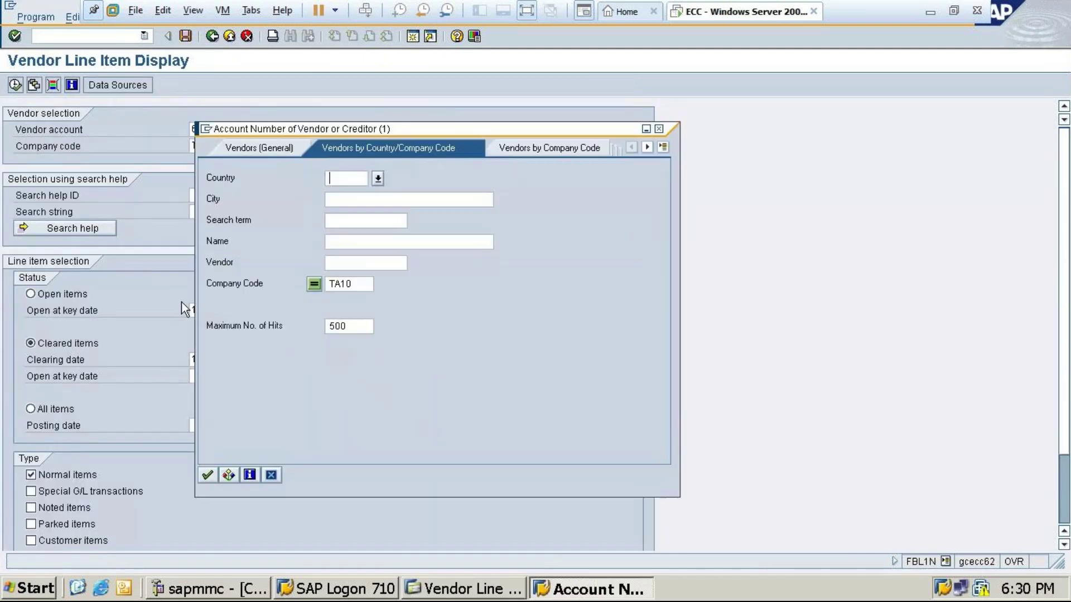
click(208, 475)
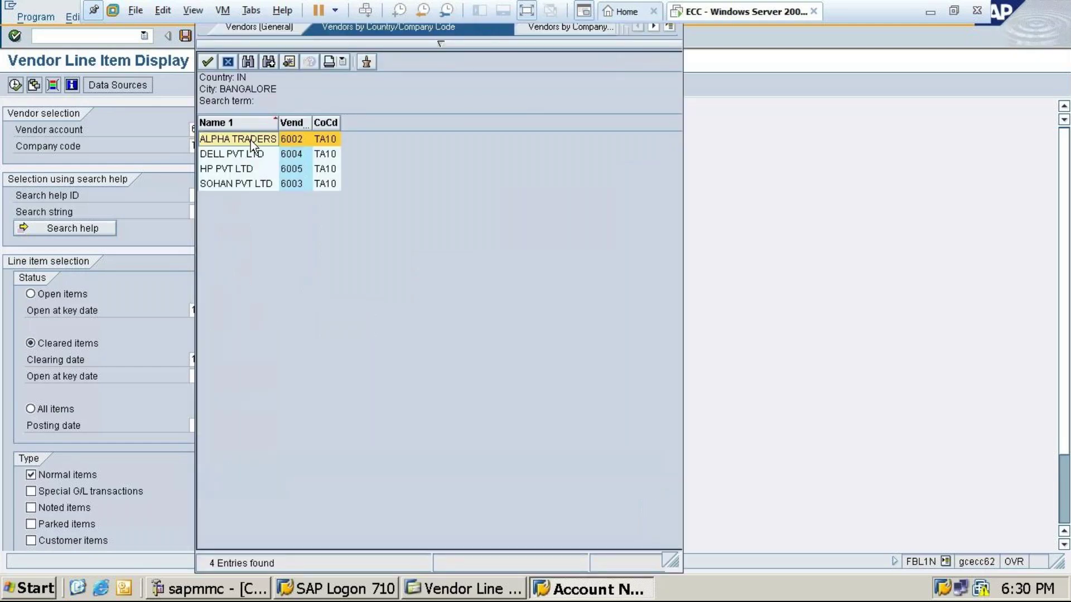
double_click(240, 184)
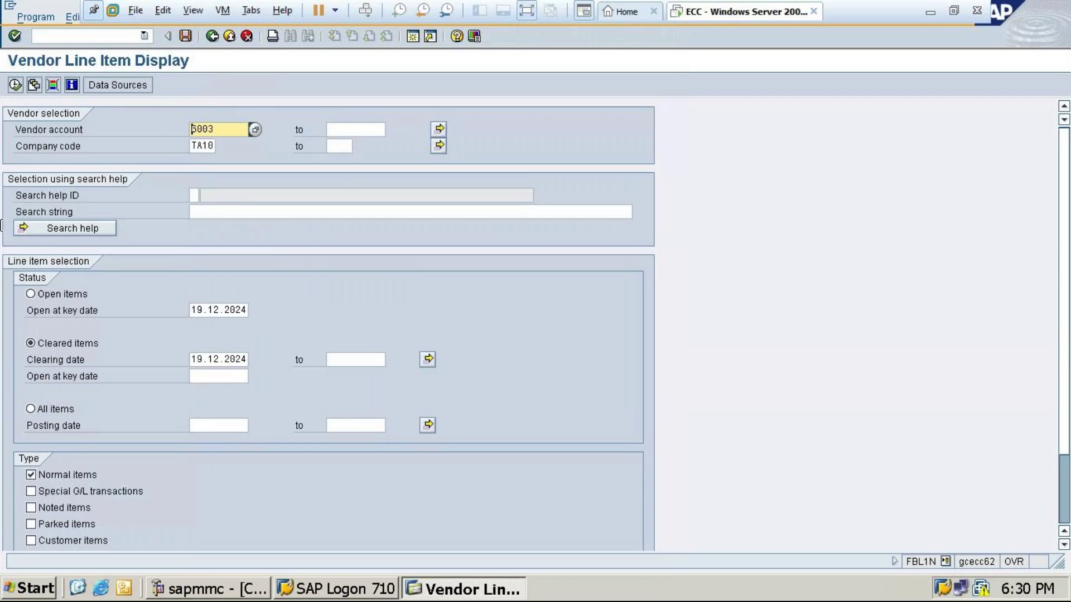
click(15, 84)
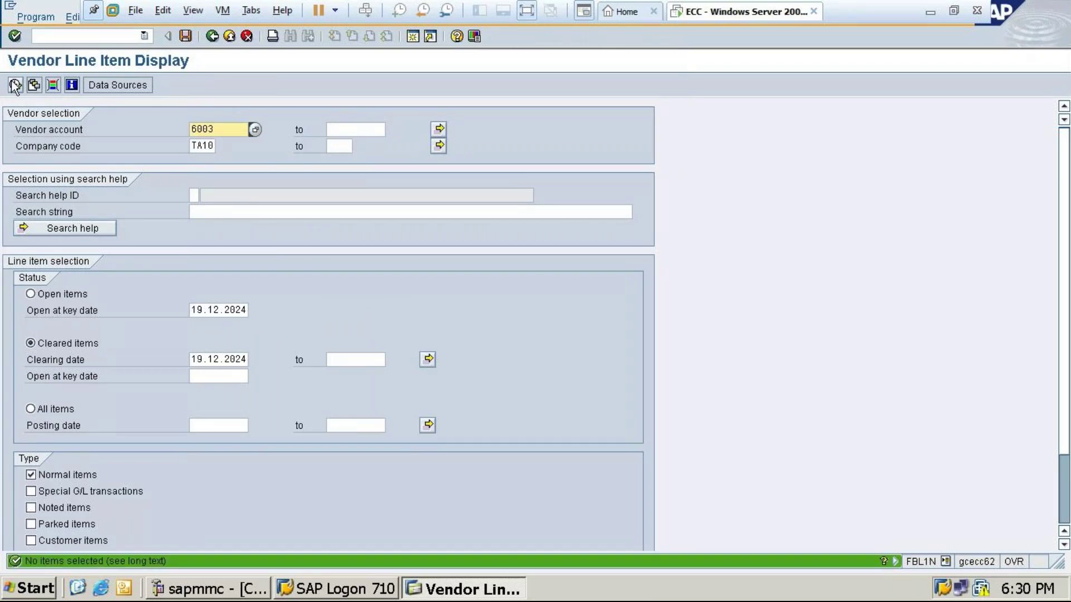
click(30, 294)
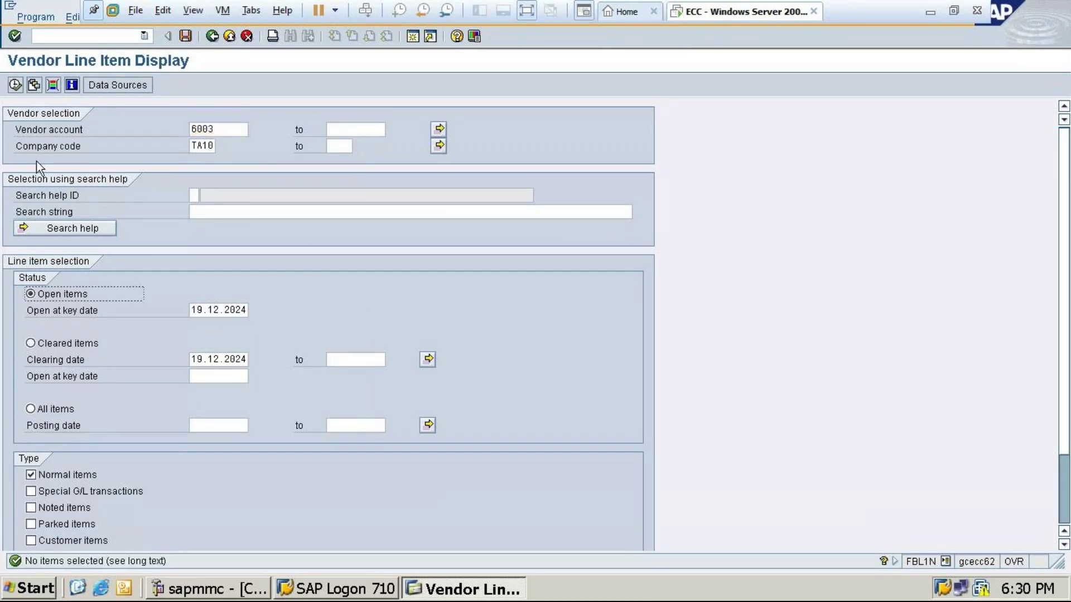
click(15, 85)
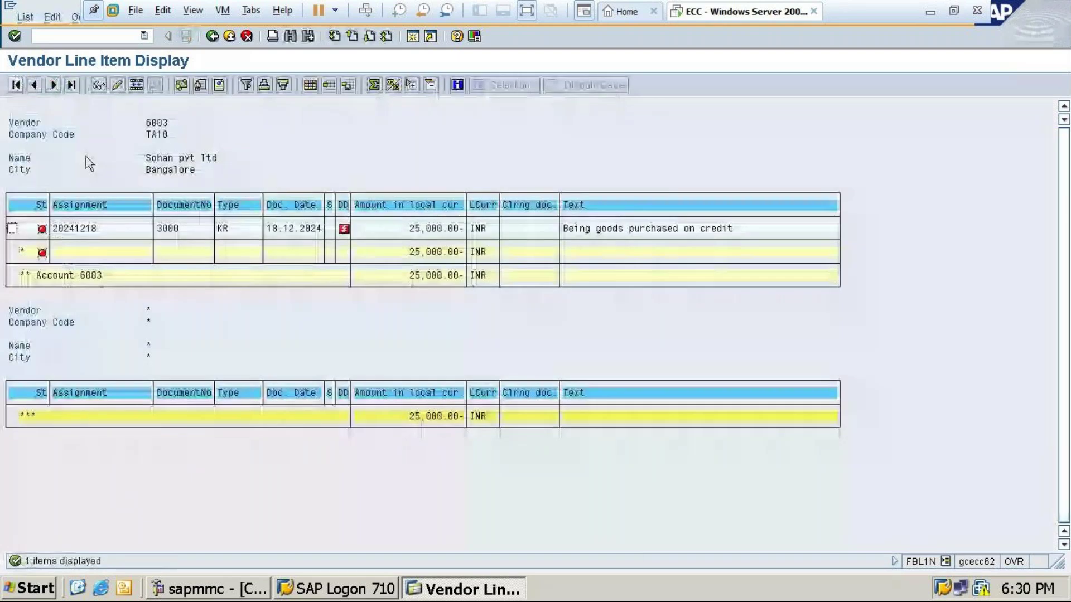
- Display vendor Alpha Traders' open line items in company code TA10 and leave the line item display
click(212, 37)
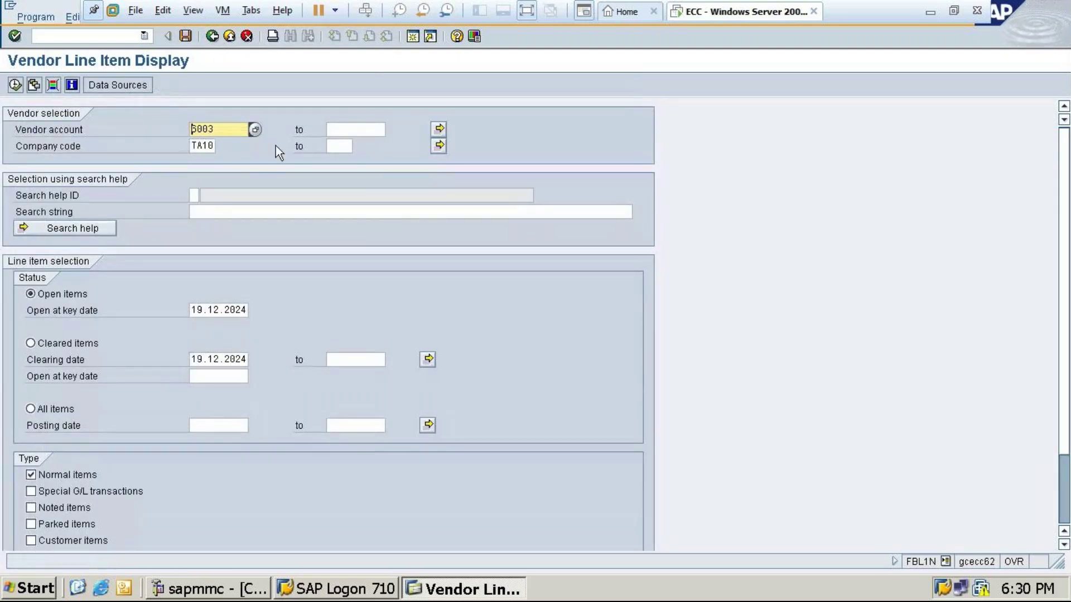
click(256, 129)
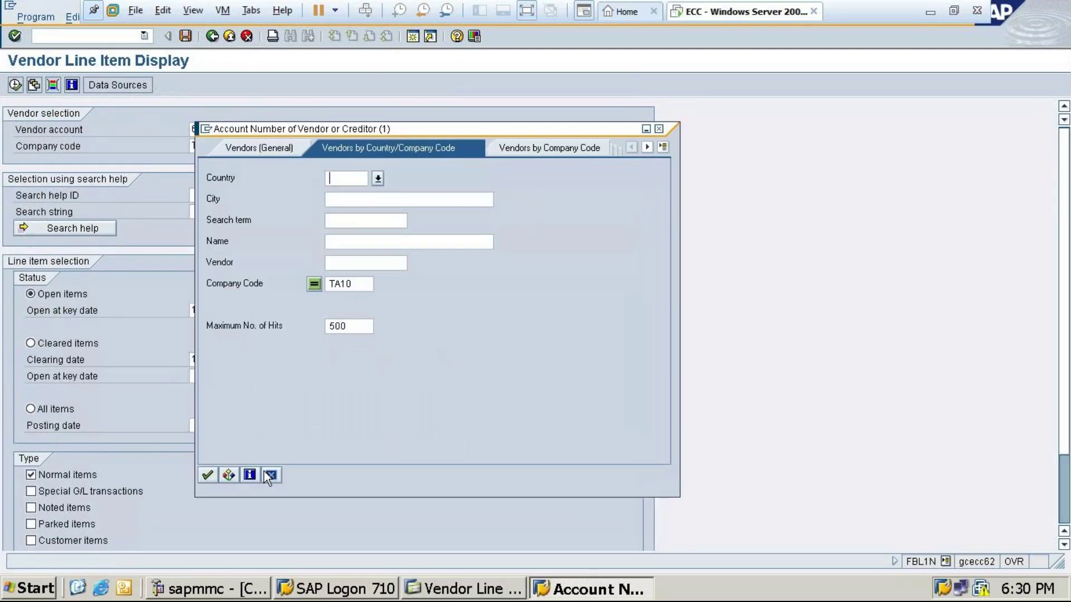
click(204, 472)
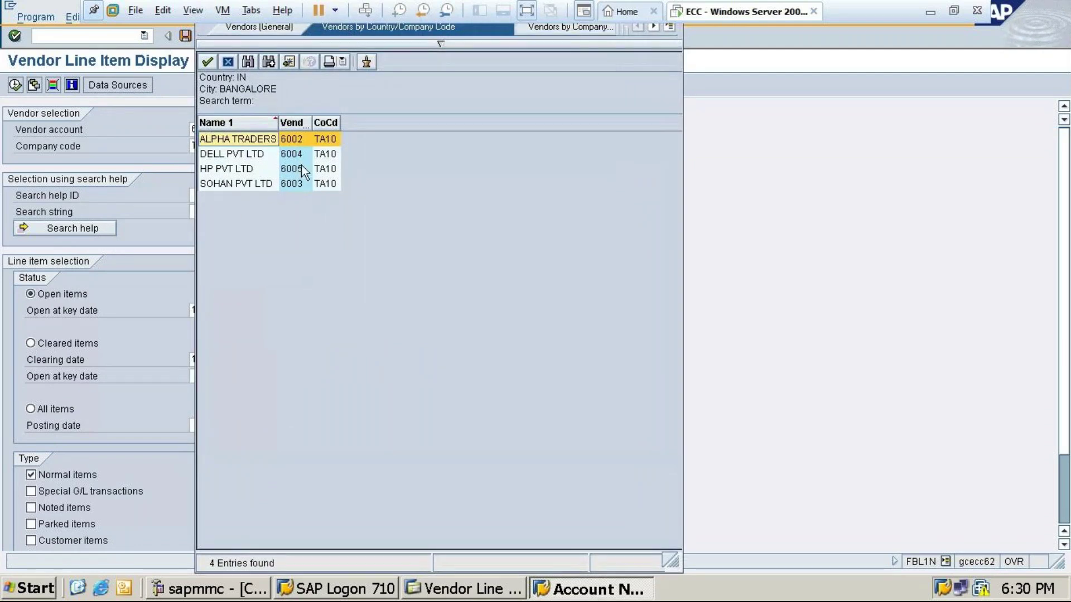
click(249, 184)
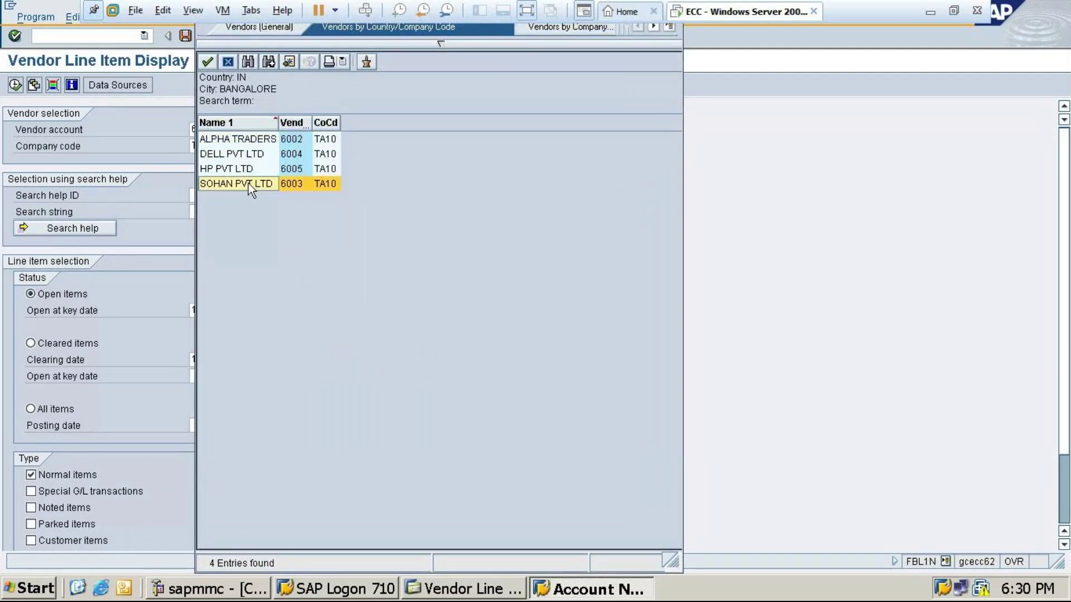
click(247, 138)
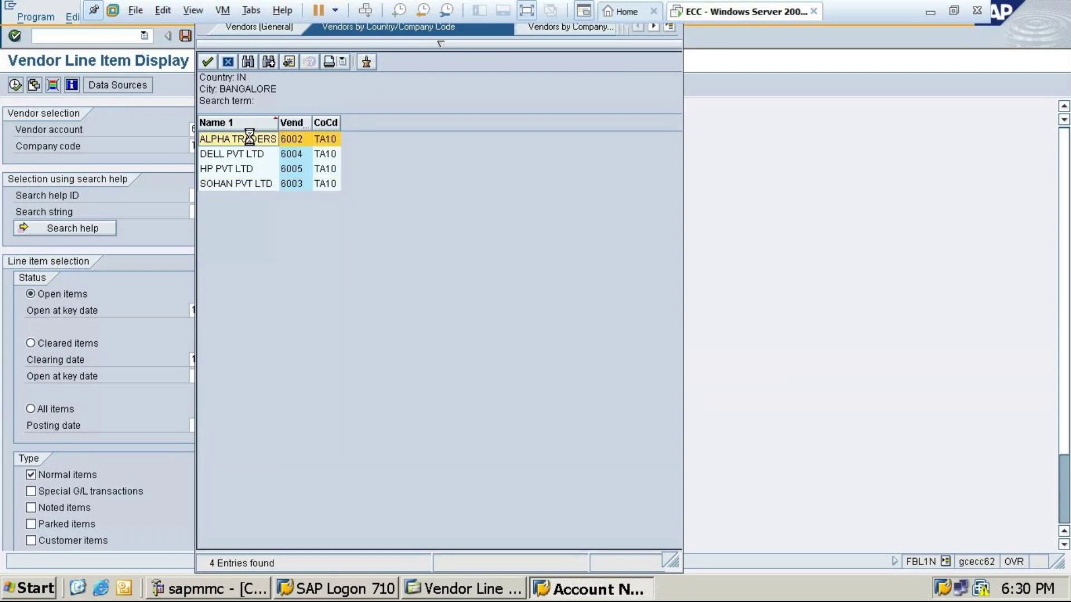
double_click(249, 138)
click(15, 86)
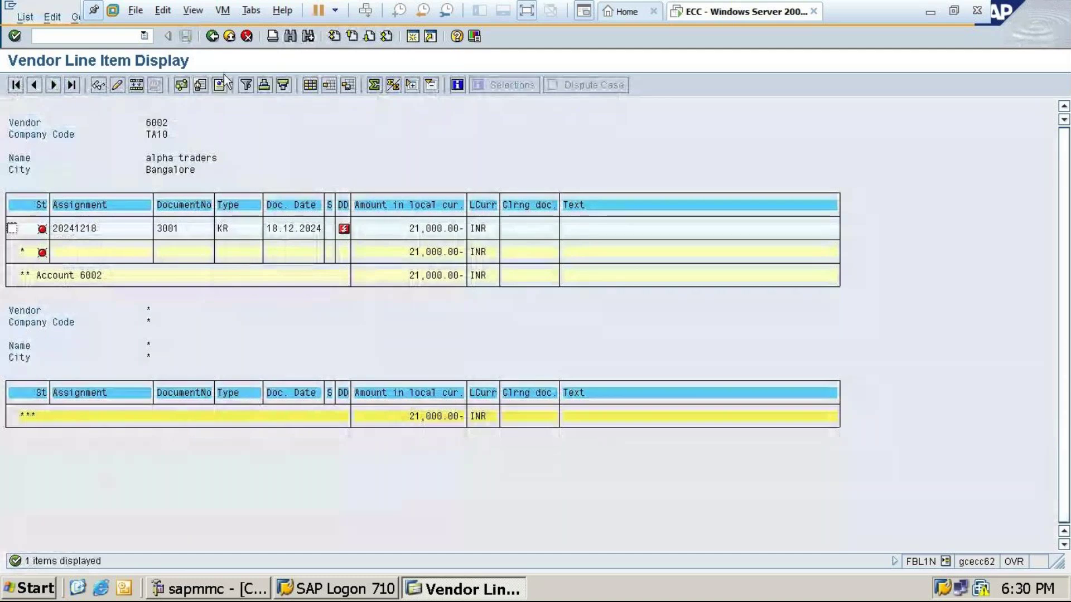
click(212, 36)
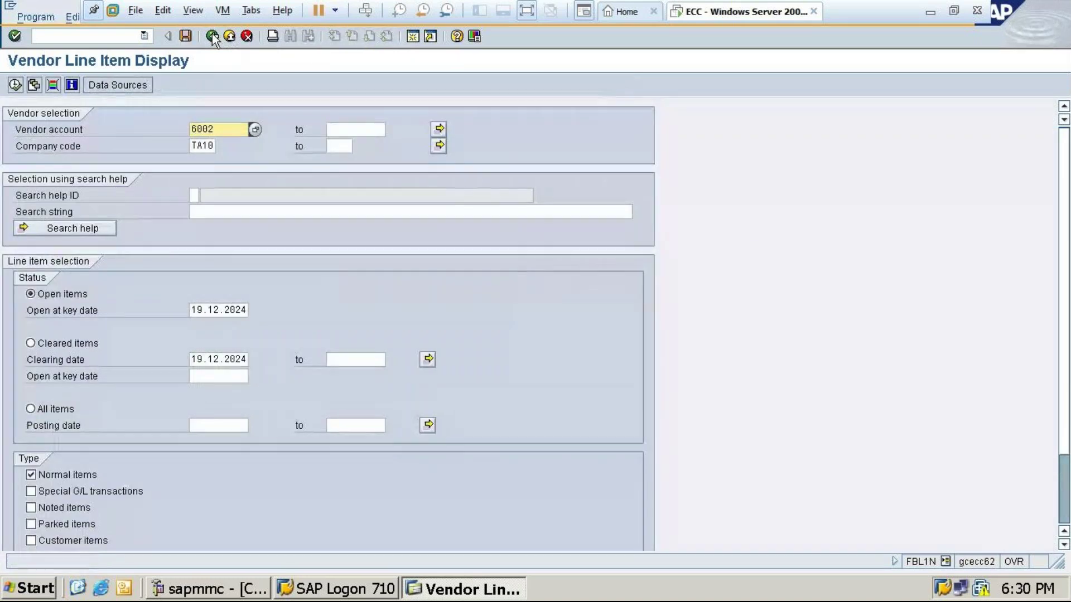
click(212, 37)
- Start outgoing payment posting F-53 with document date 18.12.2024 and clearing text "Payment to Vendor"
scroll(155, 237, down, 1)
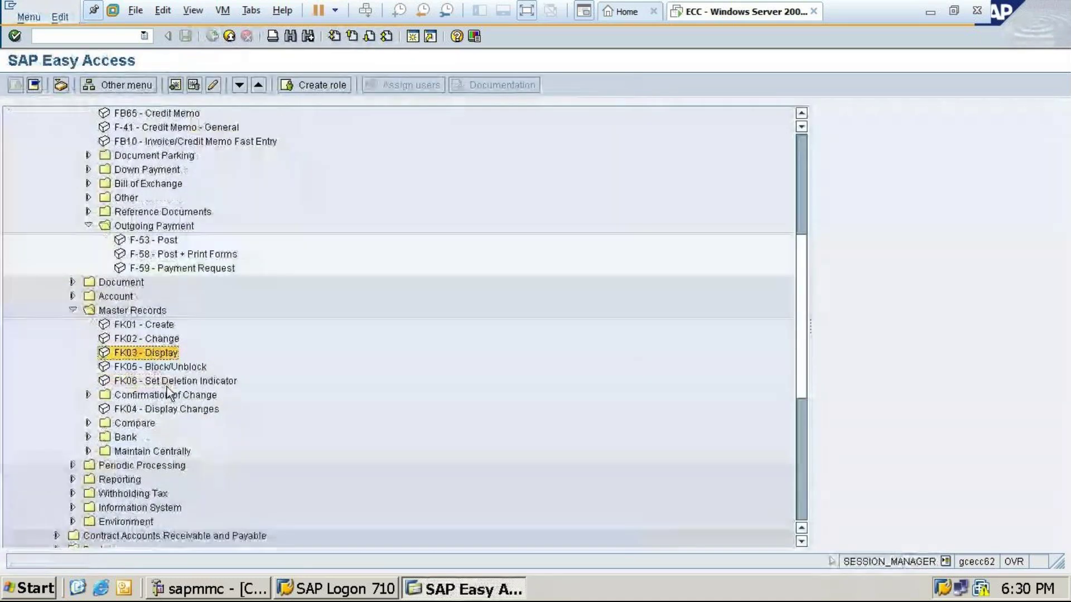
double_click(150, 239)
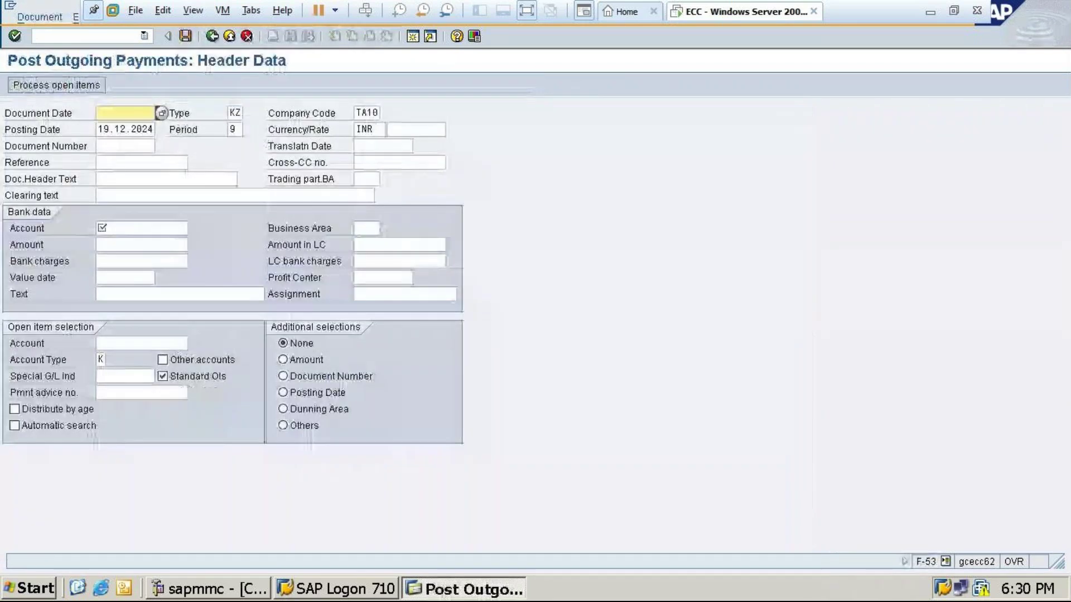
click(162, 113)
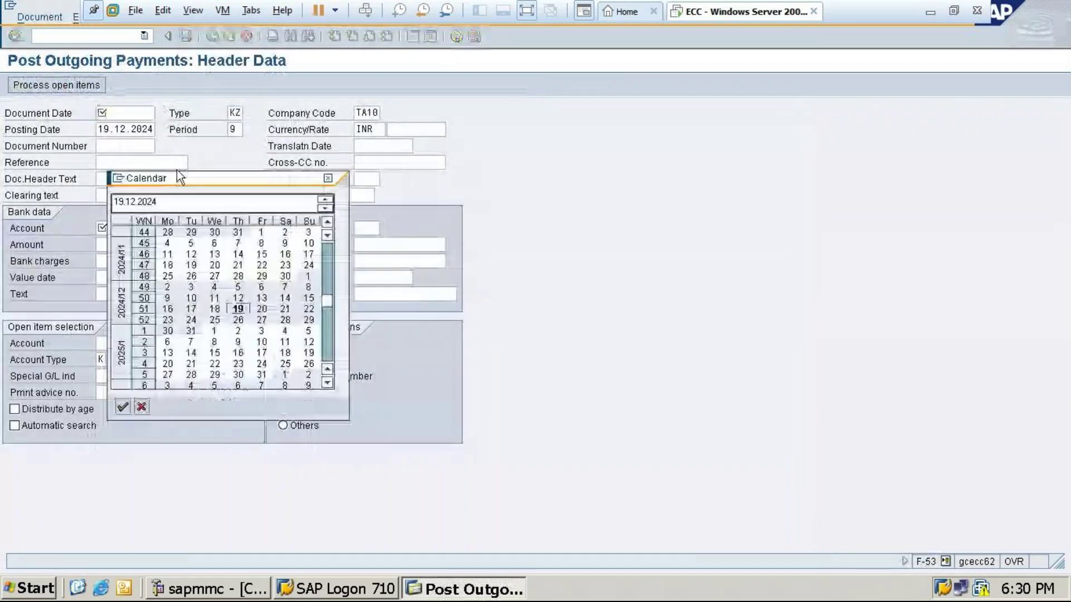
double_click(214, 308)
click(124, 196)
text(p)
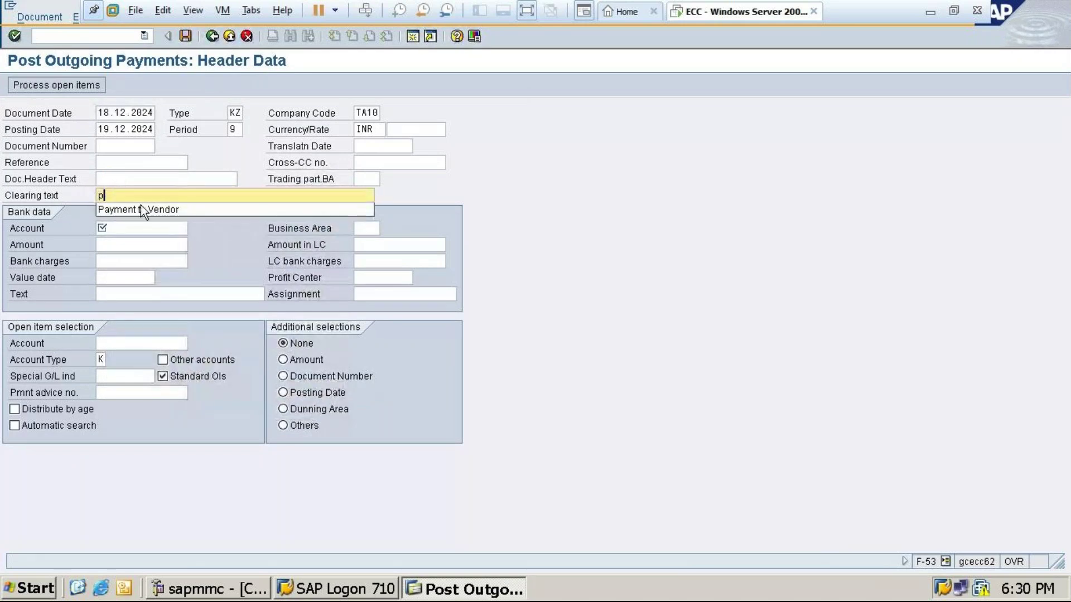
click(142, 209)
- Choose G/L account 100001 of company code TA10 as the bank account and set the payment amount to 21000
click(187, 228)
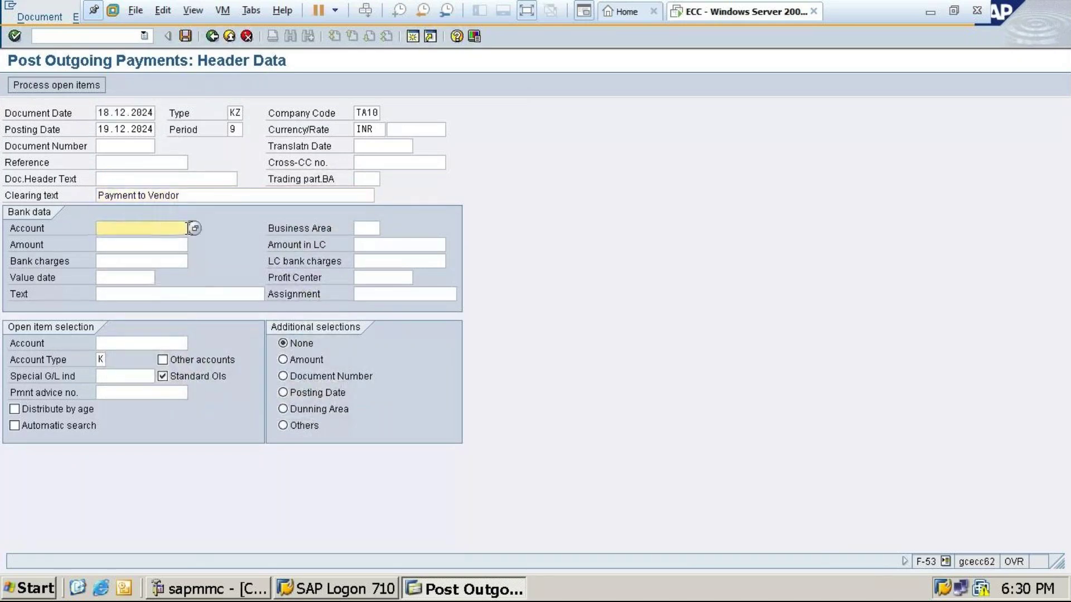
click(195, 228)
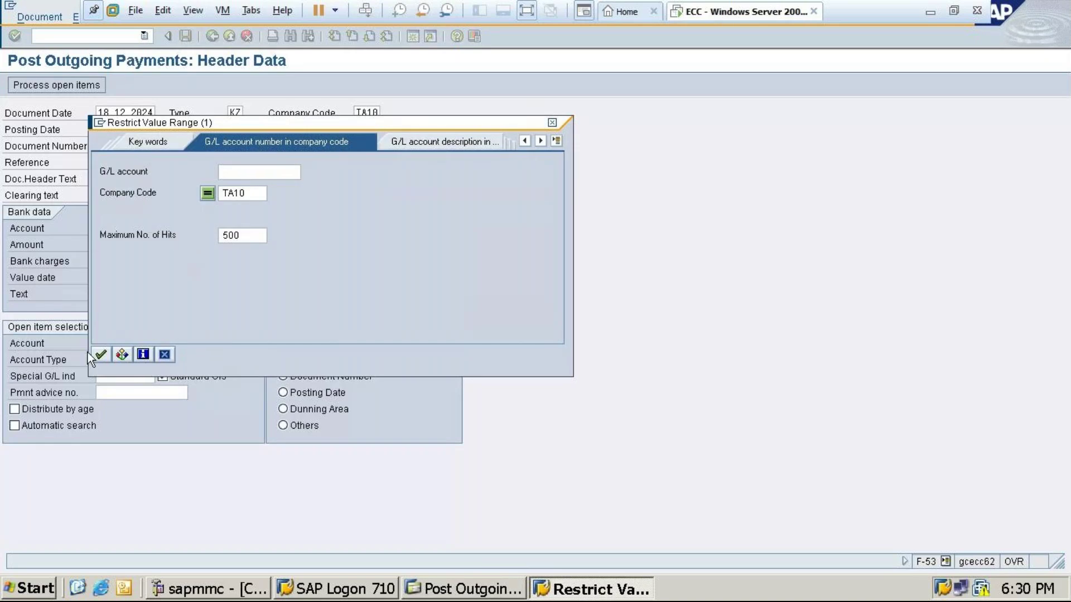
click(100, 355)
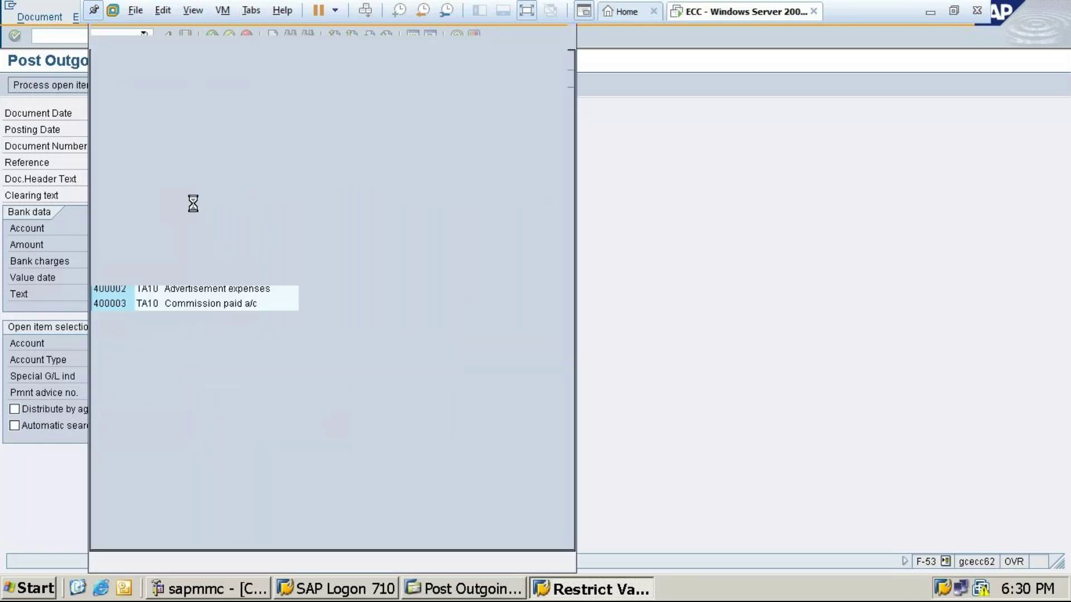
double_click(192, 112)
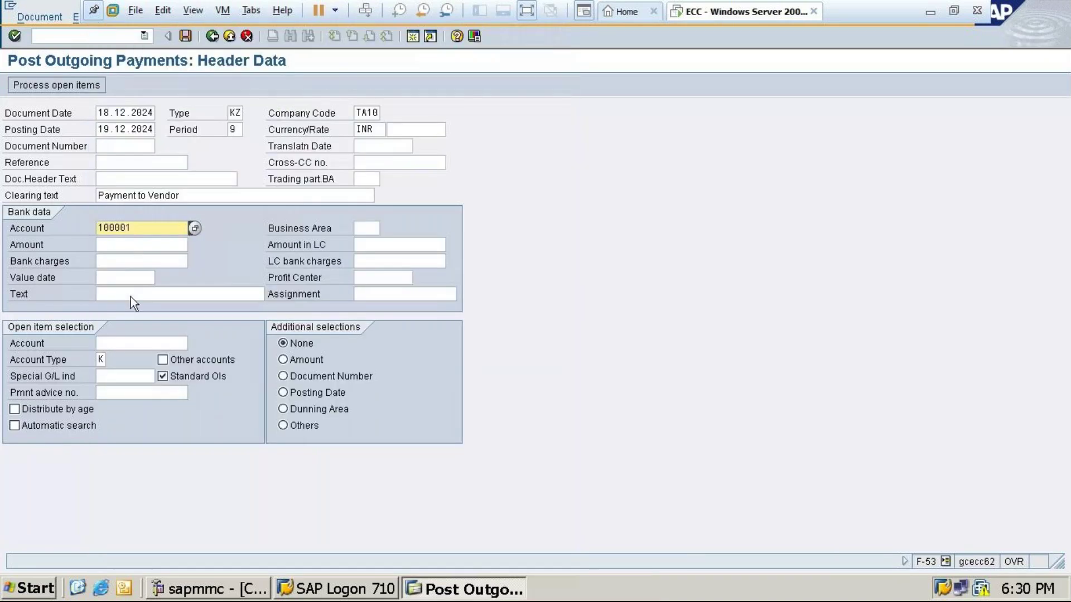
click(133, 245)
text(21000)
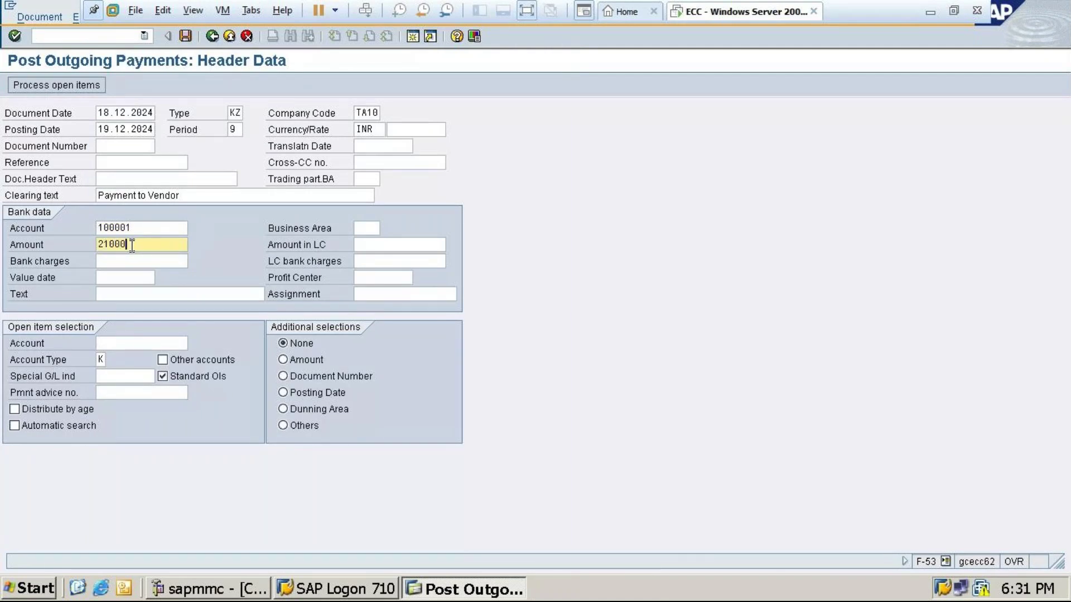
- Set the value date of the 21000 outgoing payment to 19.12.2024
click(132, 279)
click(161, 280)
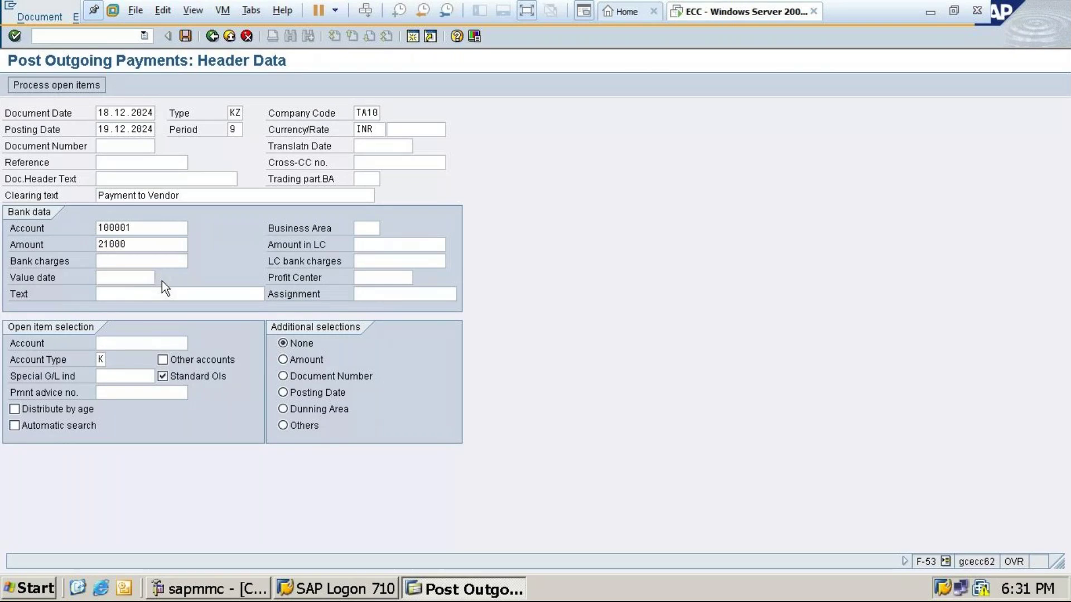
key(Return)
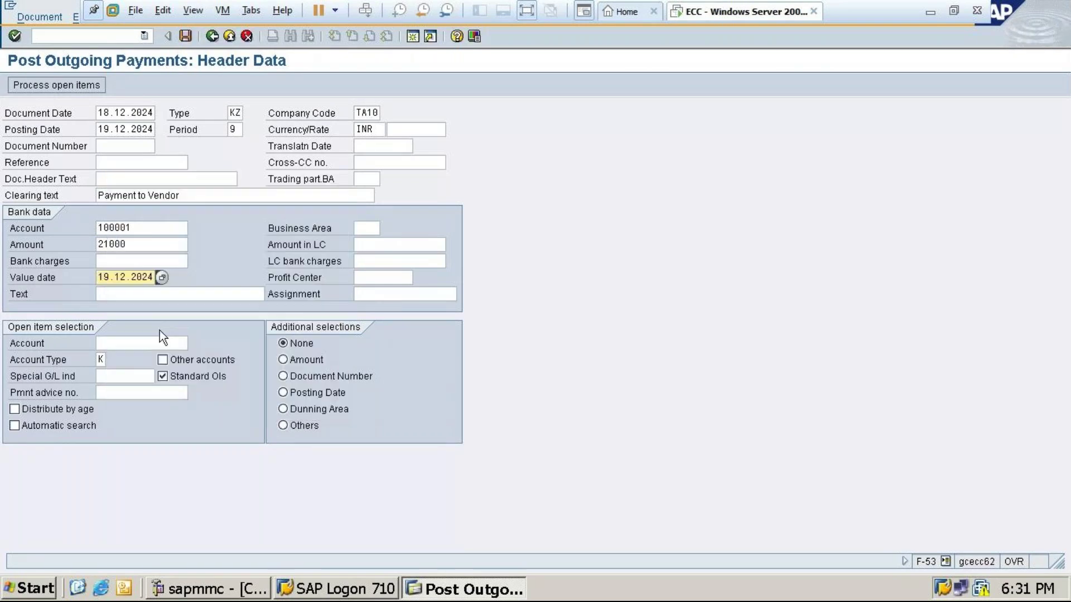
- Select vendor Alpha Traders of company code TA10, process its open items and post the outgoing payment
click(131, 342)
click(194, 341)
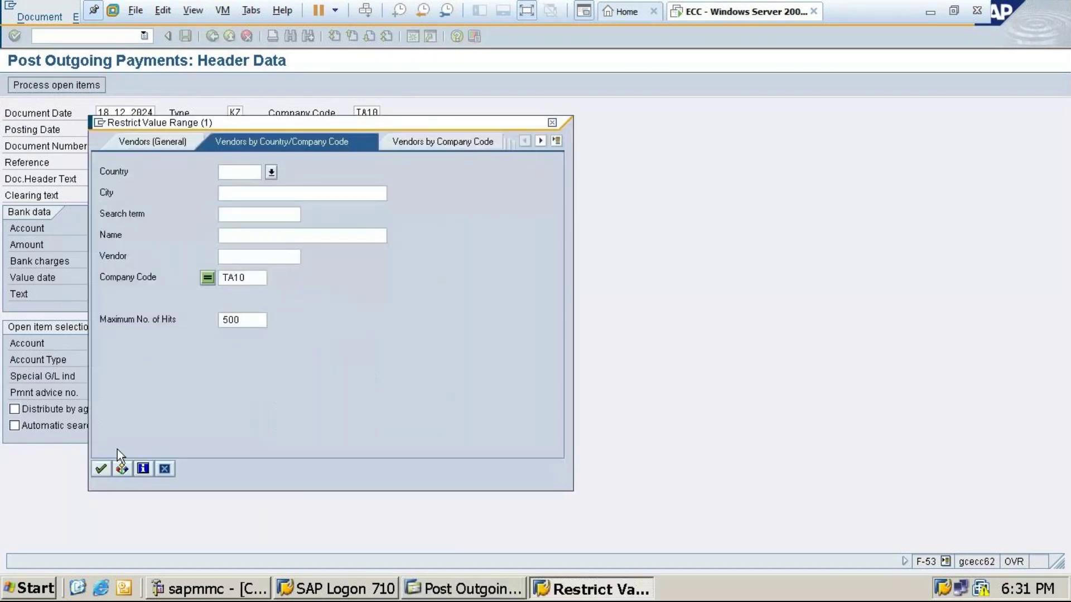
click(101, 469)
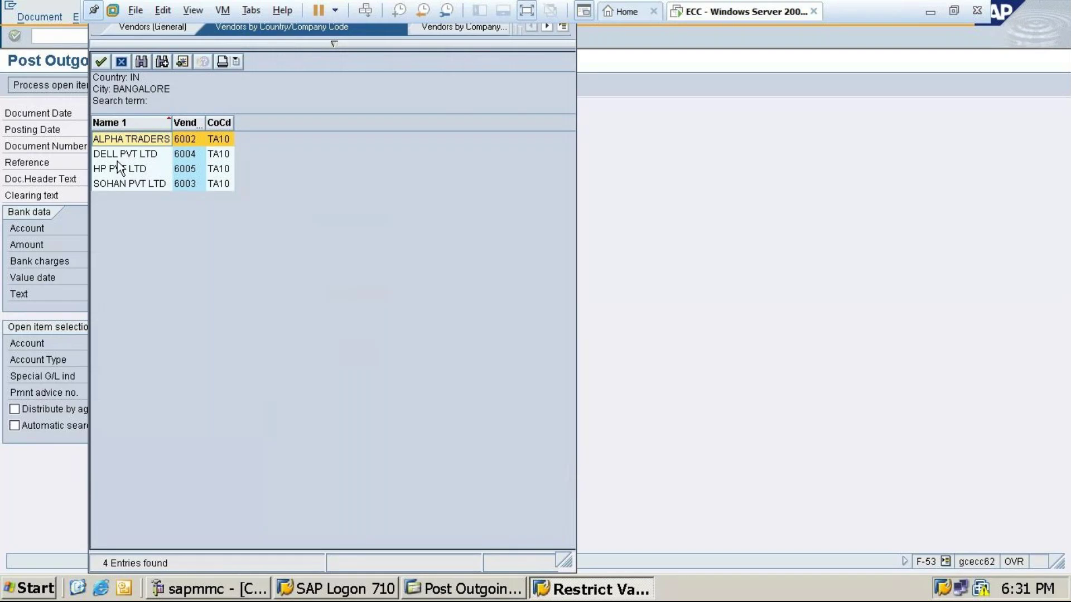
double_click(125, 139)
click(79, 86)
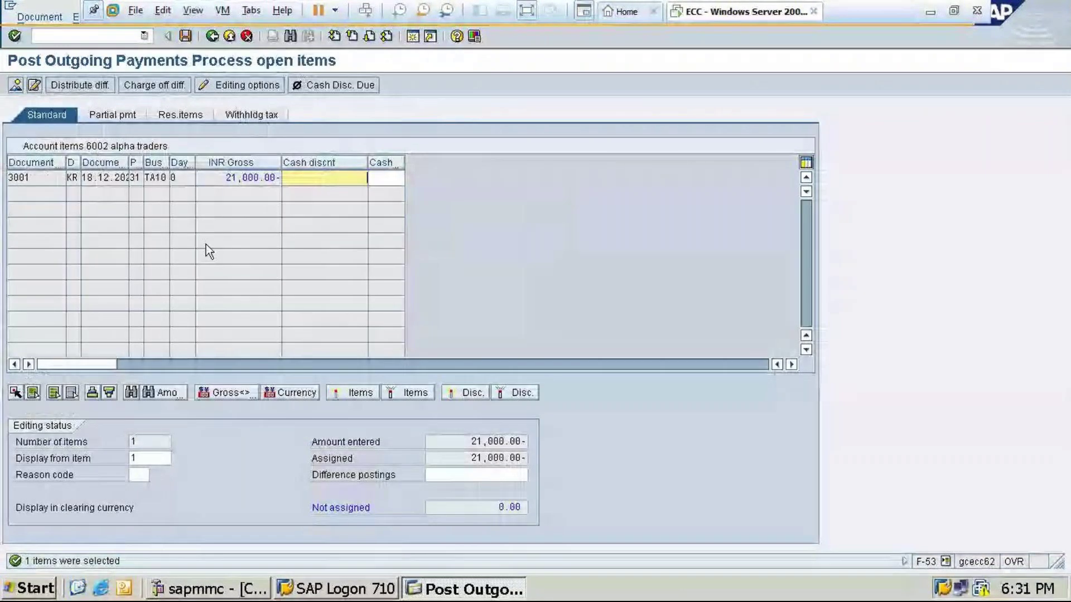
click(186, 36)
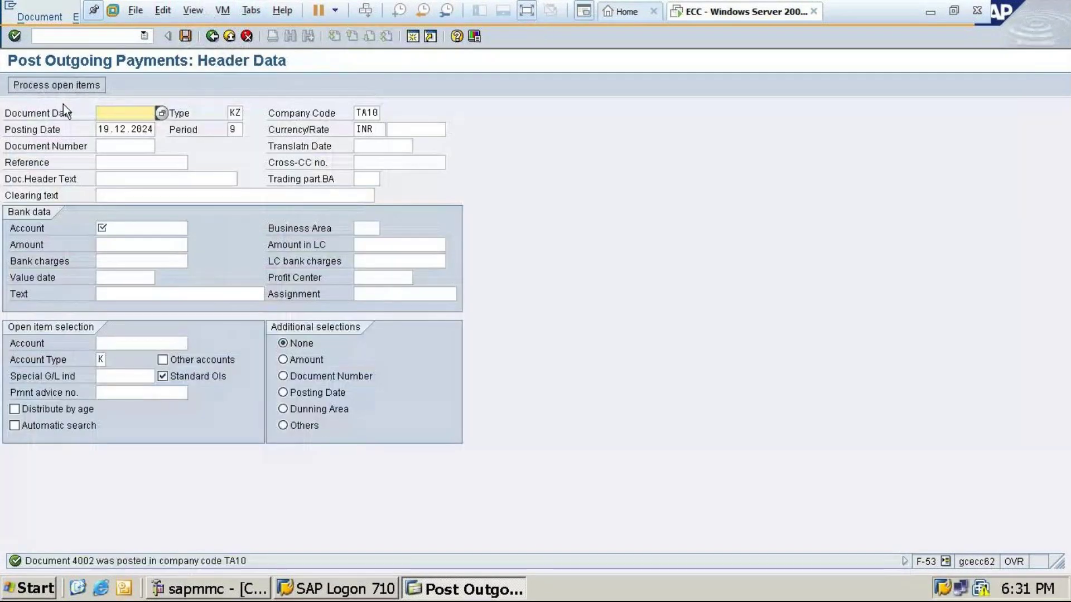
- Begin another outgoing payment with document date 18.12.2024 and clearing text "Payment to Vendor"
click(162, 113)
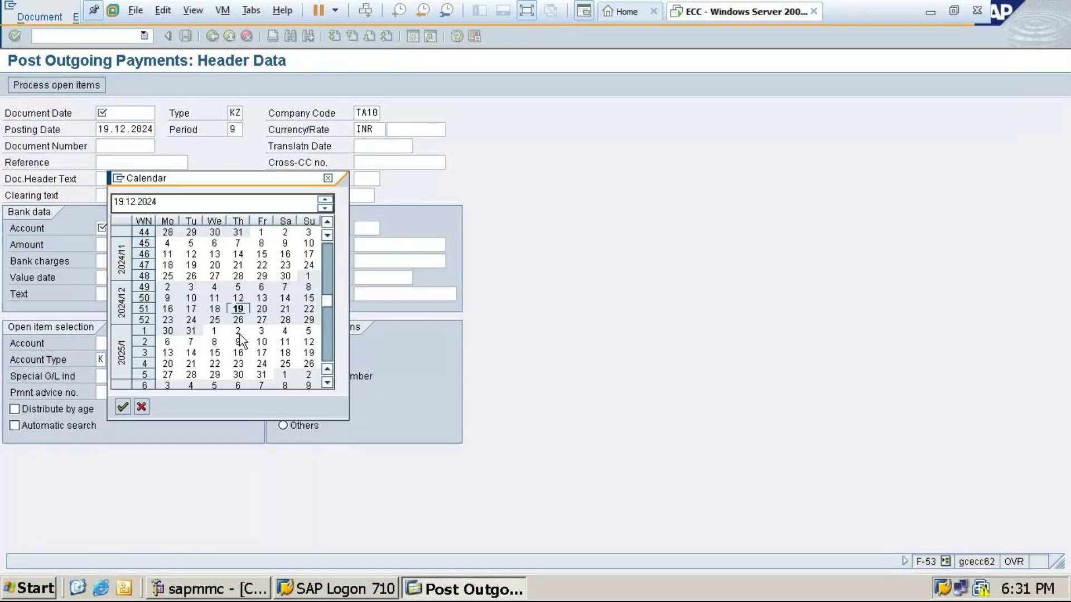
double_click(214, 308)
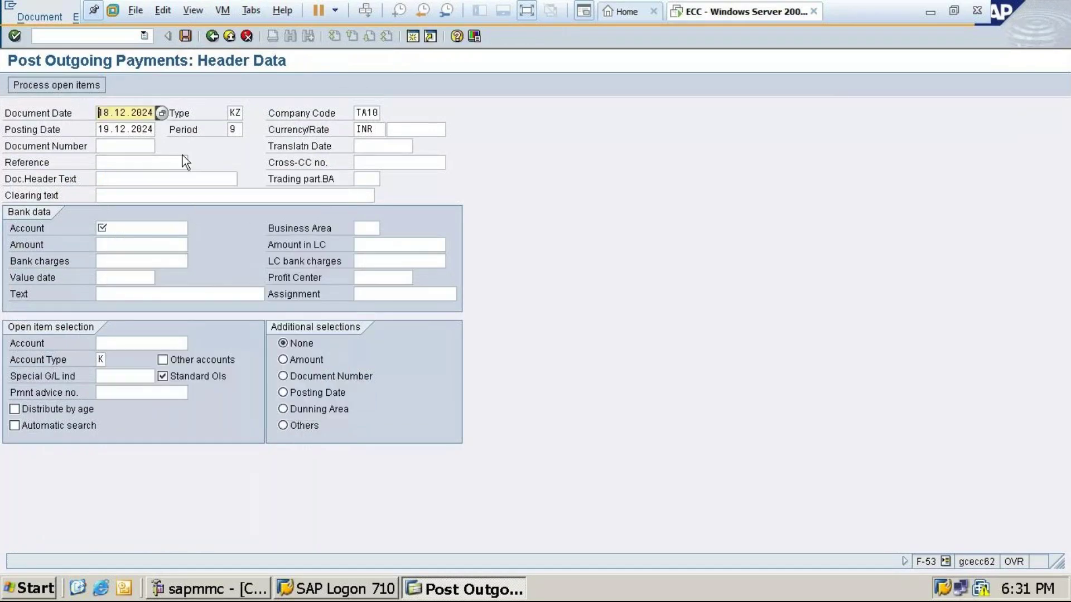
click(117, 198)
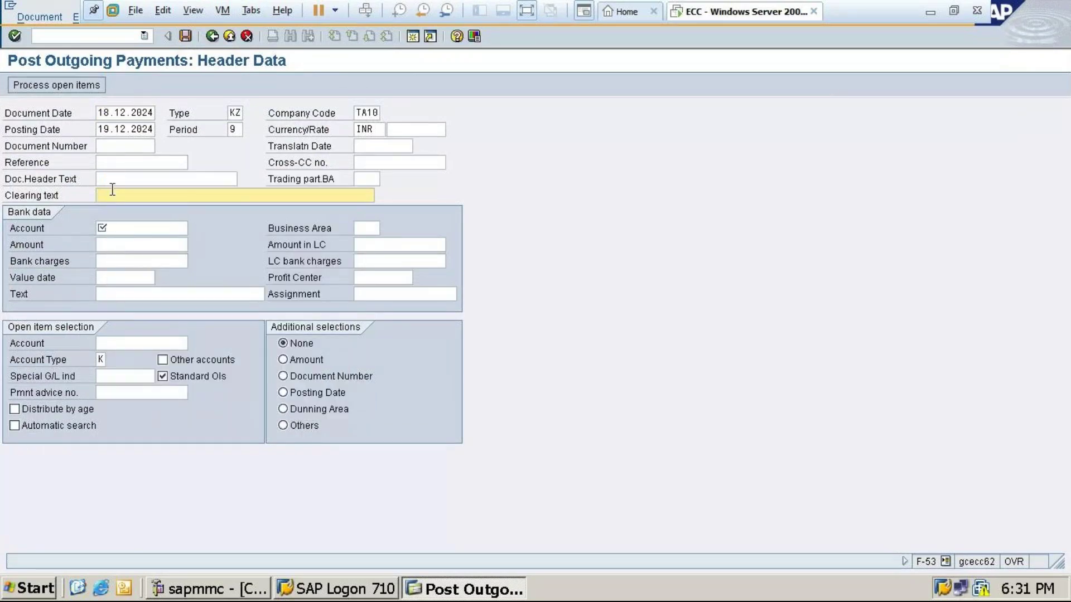
text(p)
click(136, 210)
- Choose G/L account 100001 of company code TA10 as the bank account and set the payment amount to 25000
click(184, 233)
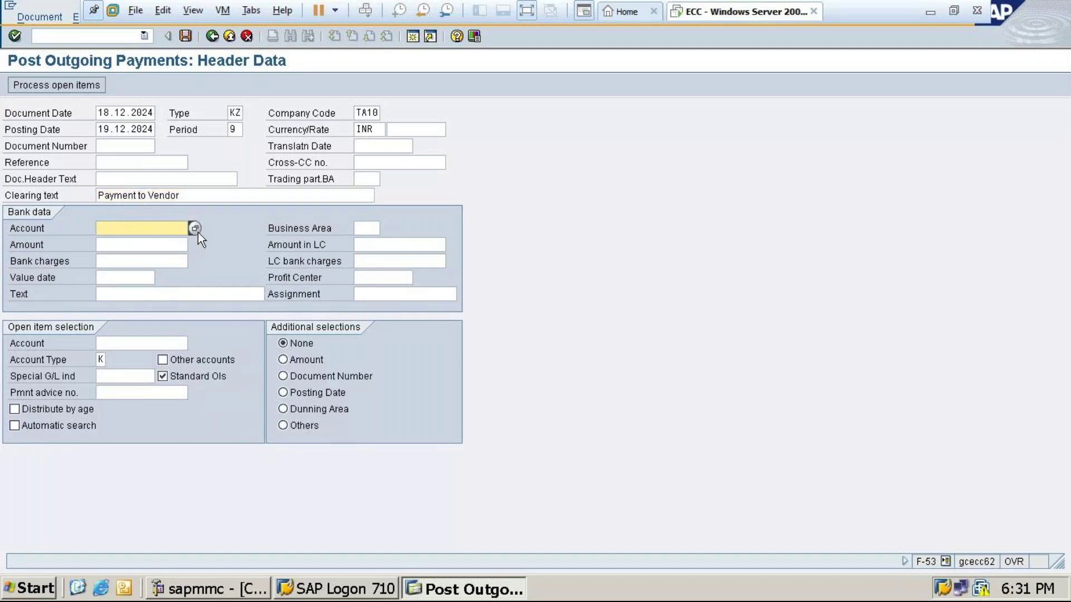
click(193, 228)
click(102, 355)
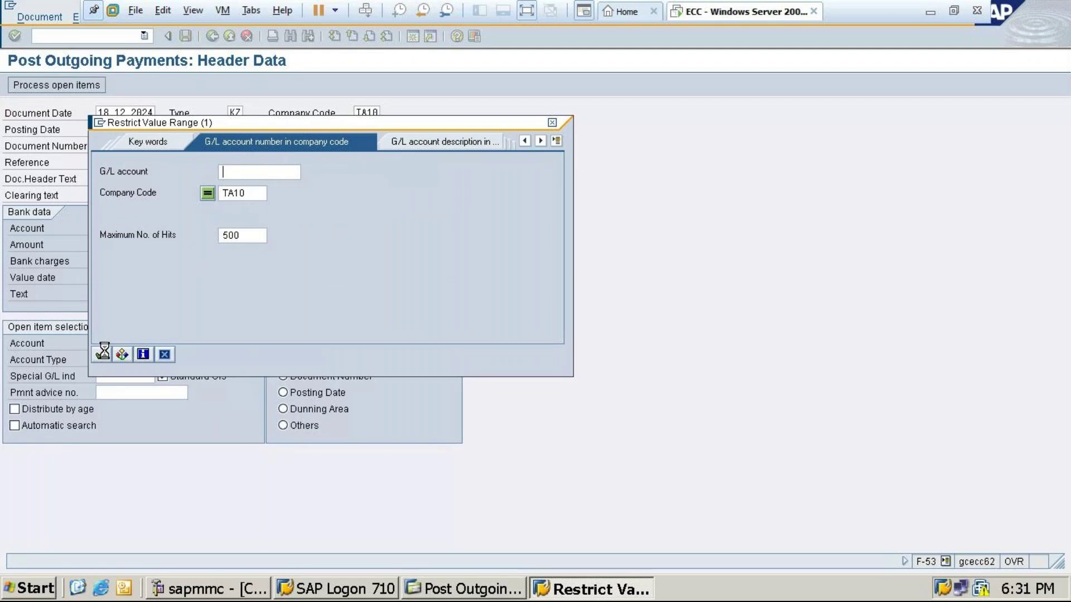
click(186, 115)
click(185, 115)
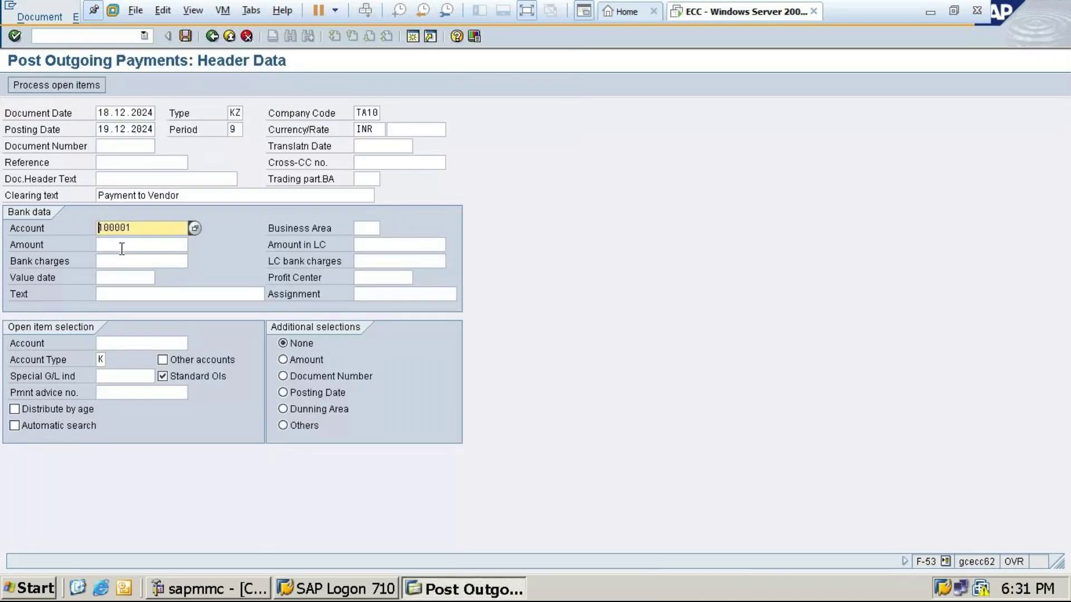
click(119, 246)
text(25000)
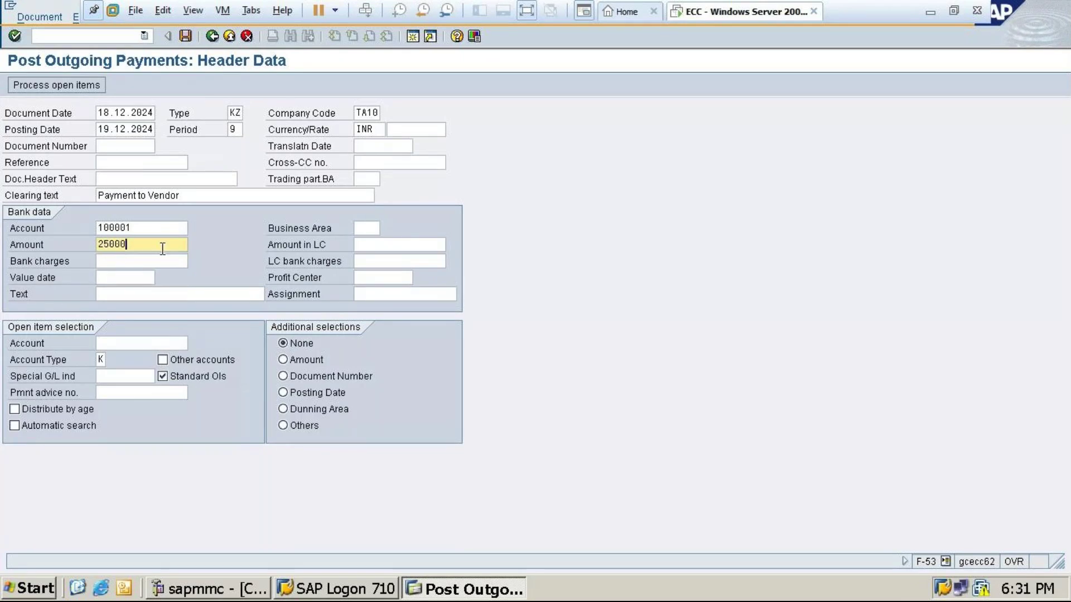
- Set the value date of the 25000 outgoing payment to 19.12.2024
click(122, 278)
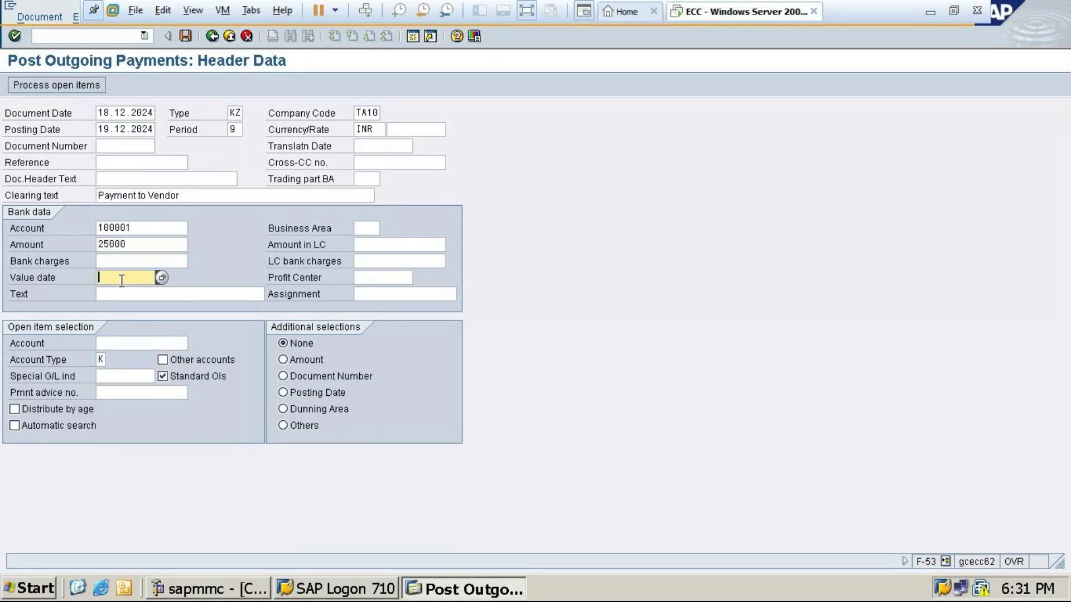
click(160, 279)
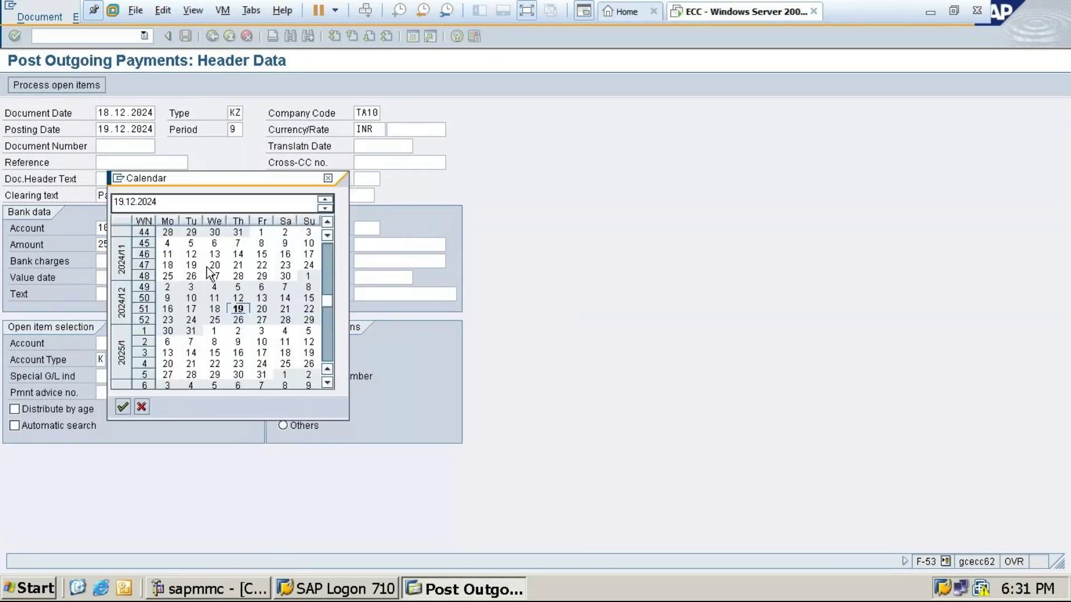
double_click(238, 310)
- Select vendor Sohan Pvt Ltd, process its open items, post the payment and leave outgoing payment posting
click(140, 344)
click(194, 343)
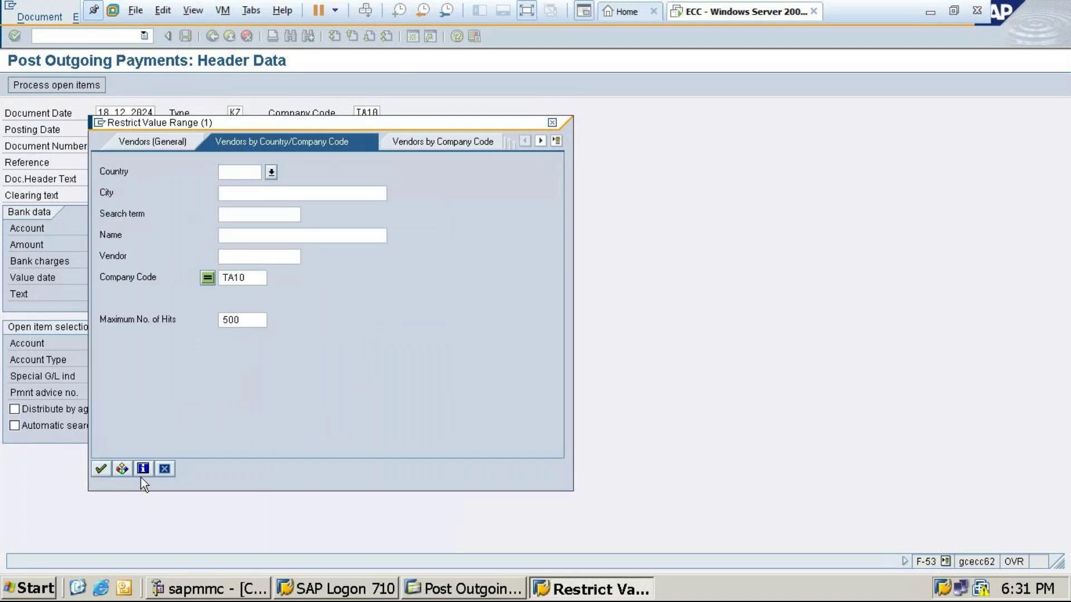
key(Return)
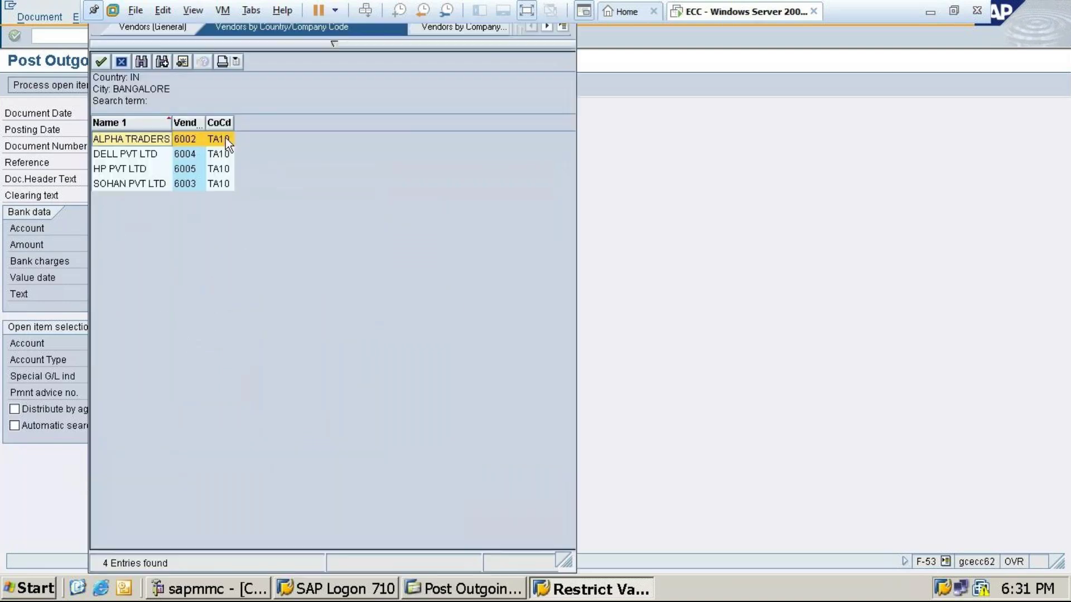
double_click(118, 186)
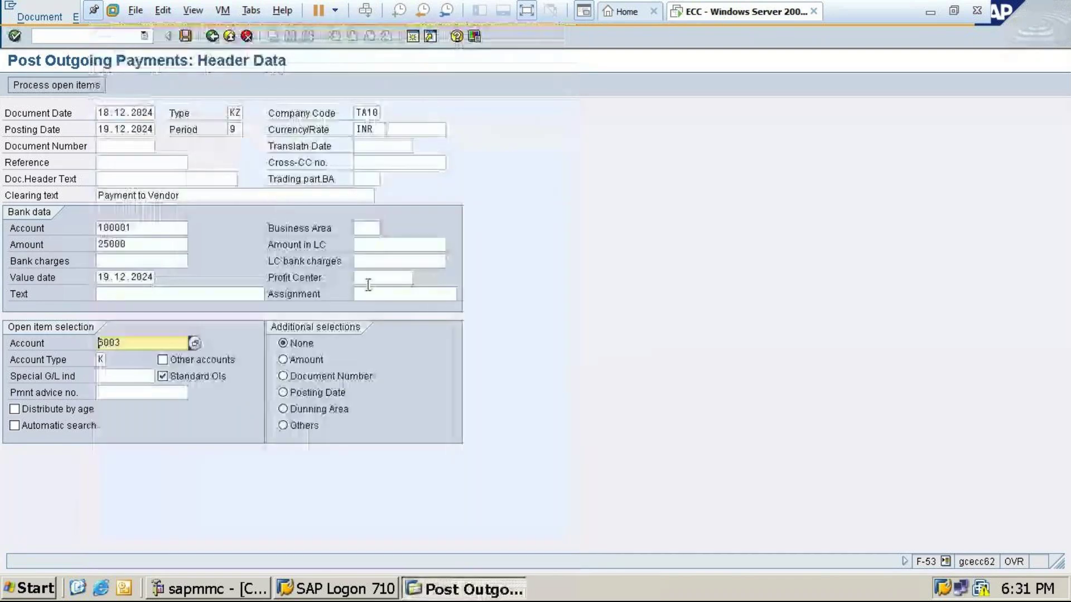
click(55, 85)
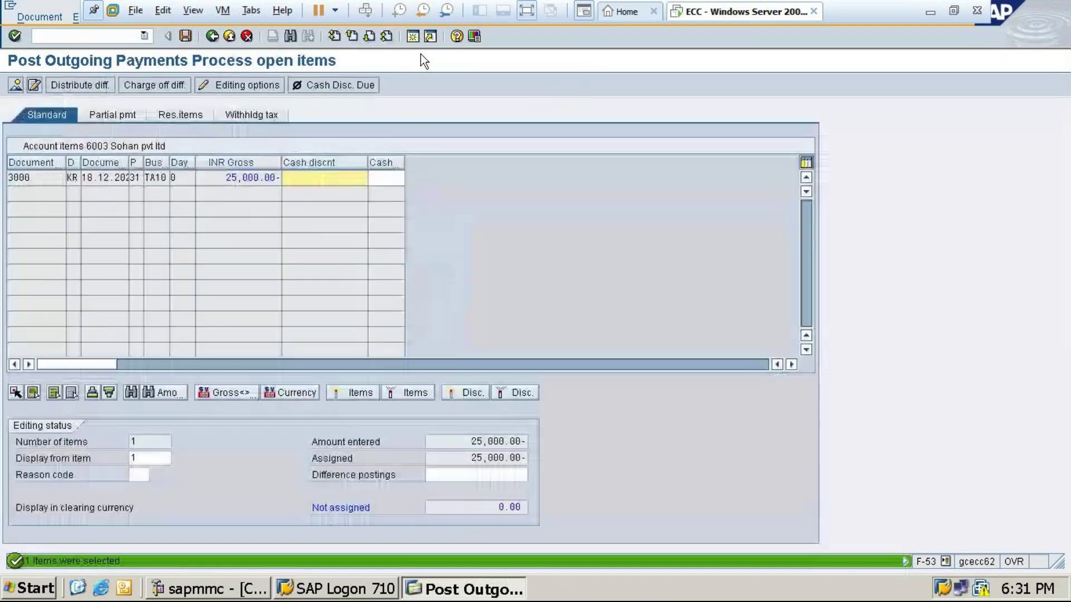
click(186, 35)
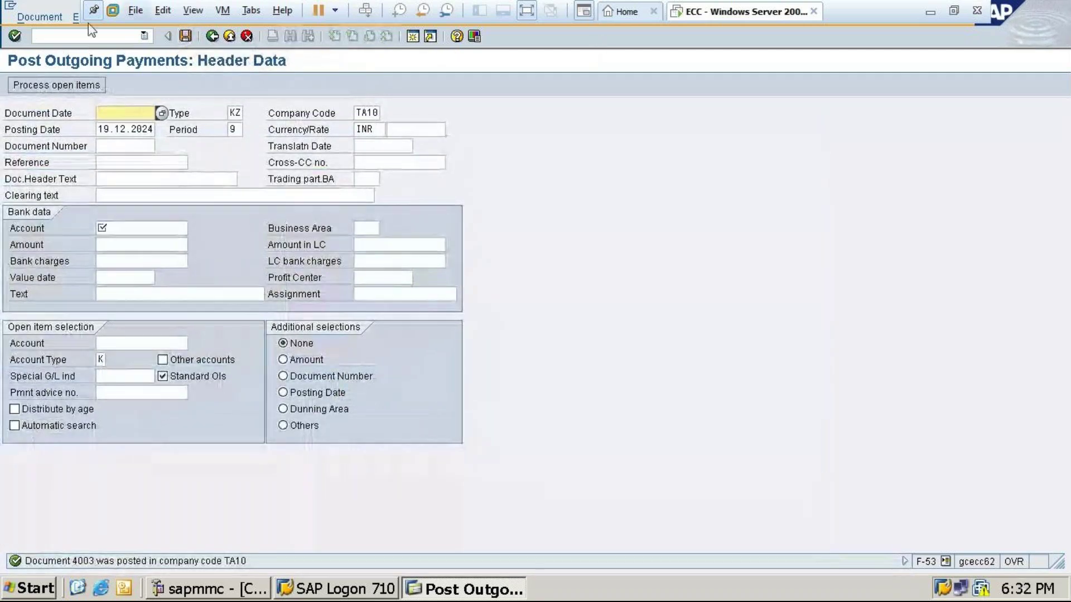
click(211, 36)
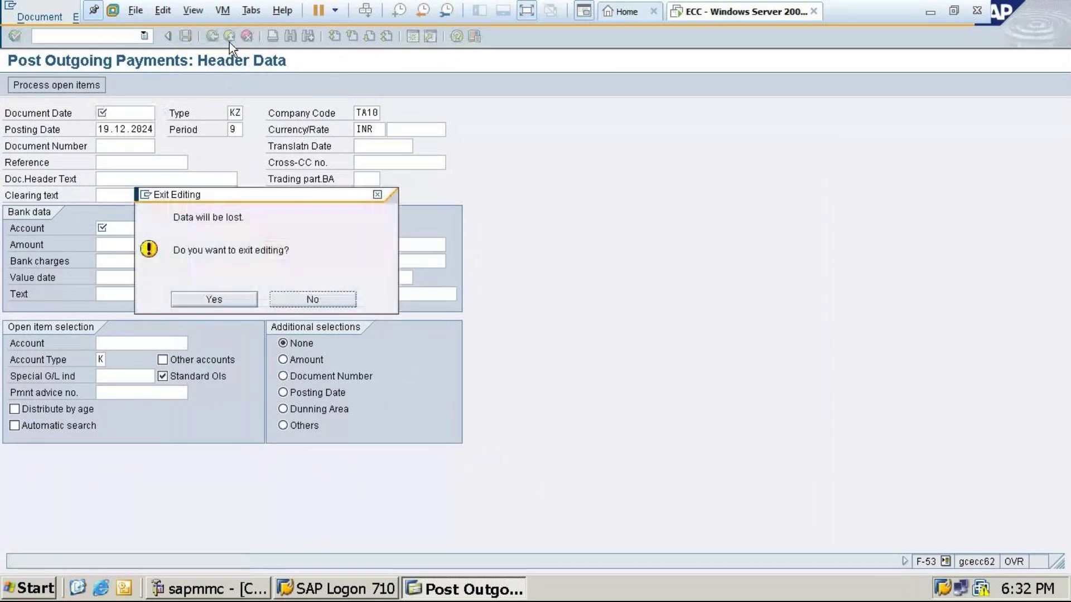
click(213, 299)
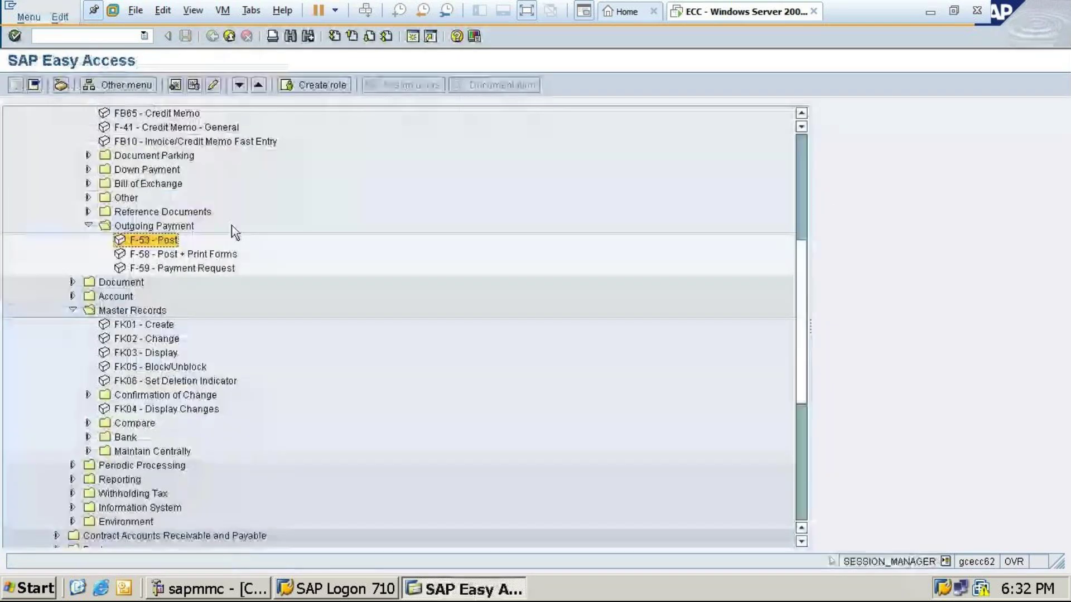
scroll(280, 306, up, 3)
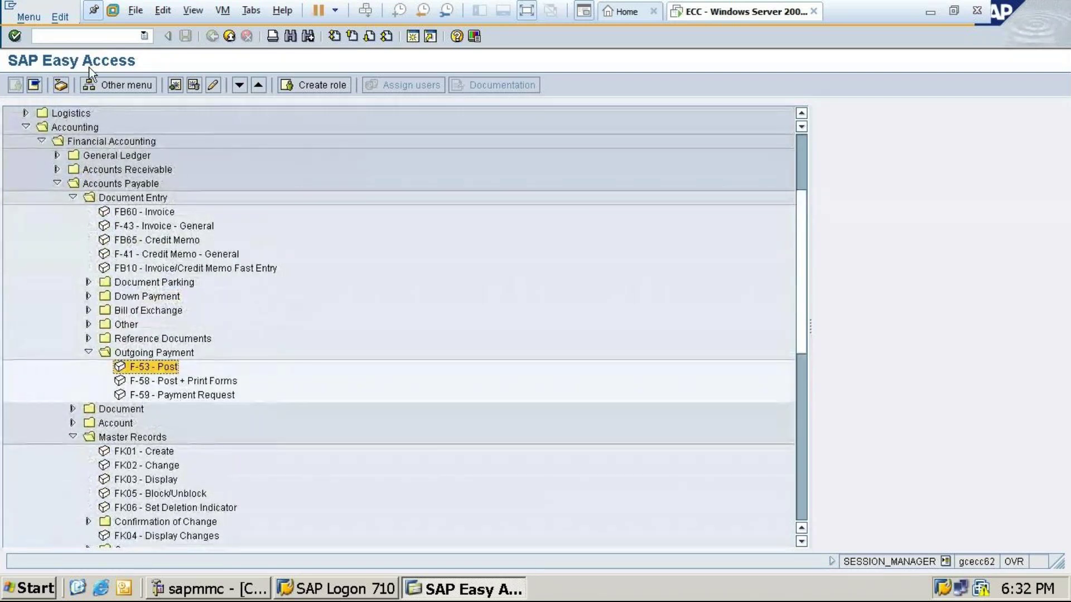
click(89, 36)
text(/nfbl3)
key(Return)
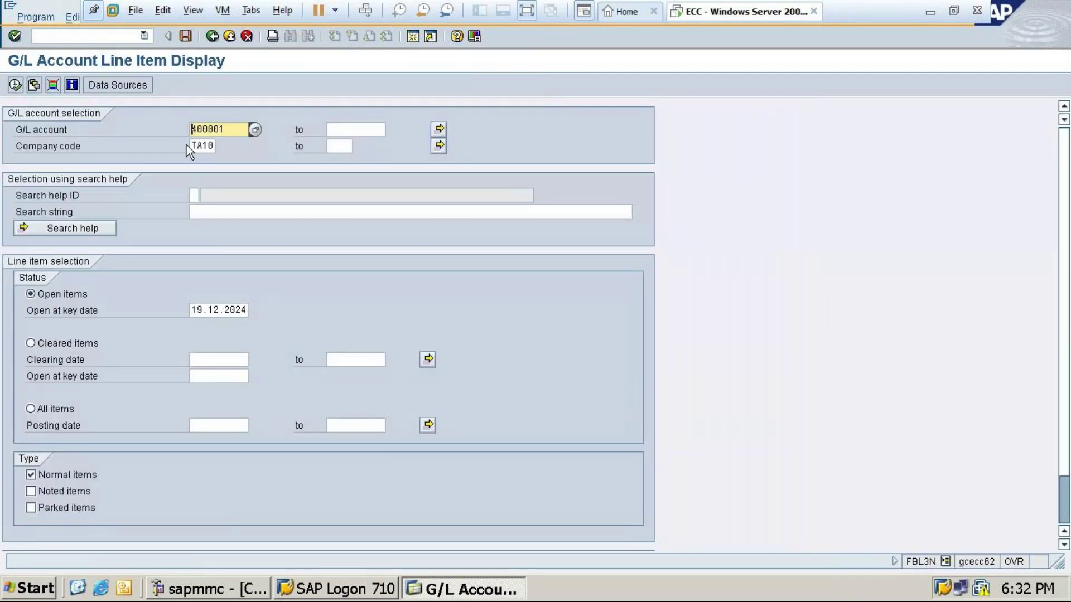
click(257, 133)
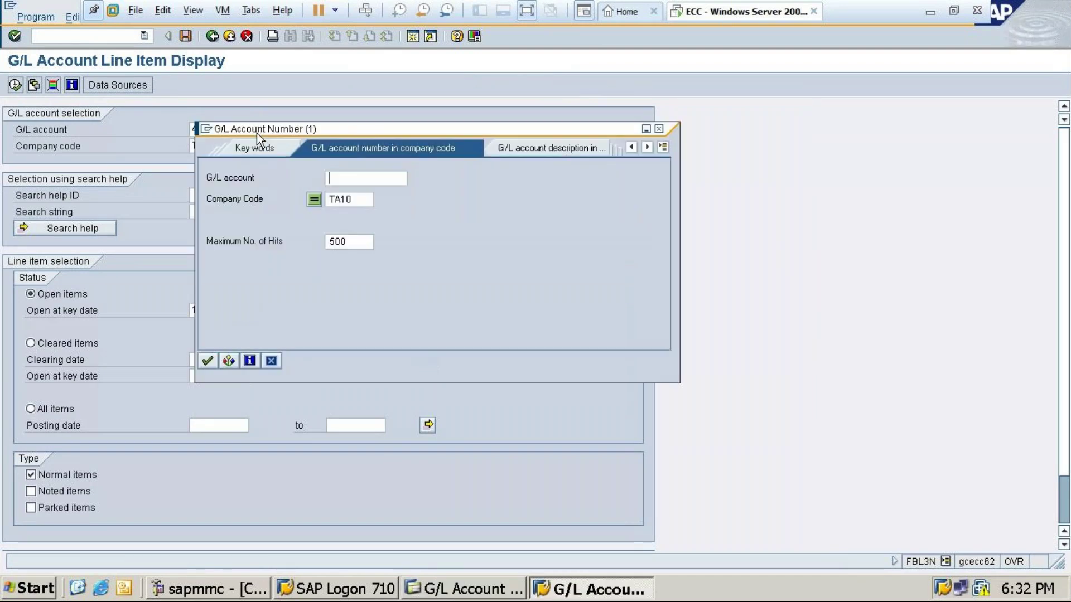
click(661, 128)
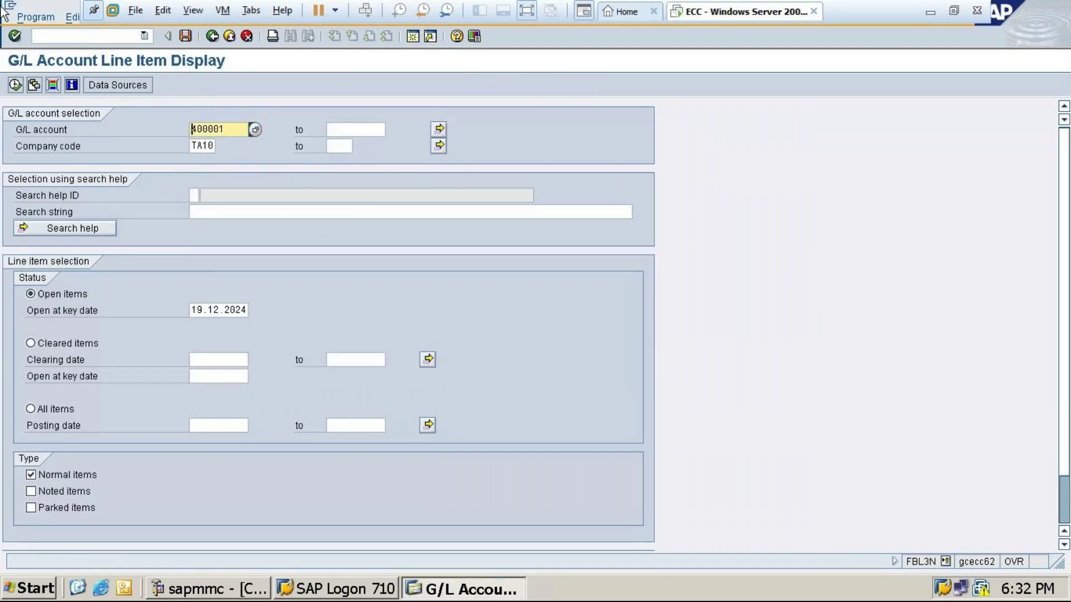
- Start vendor line item display FBL1N and run it for vendor 6002's open items in company code TA10
click(77, 37)
text(/nfbl)
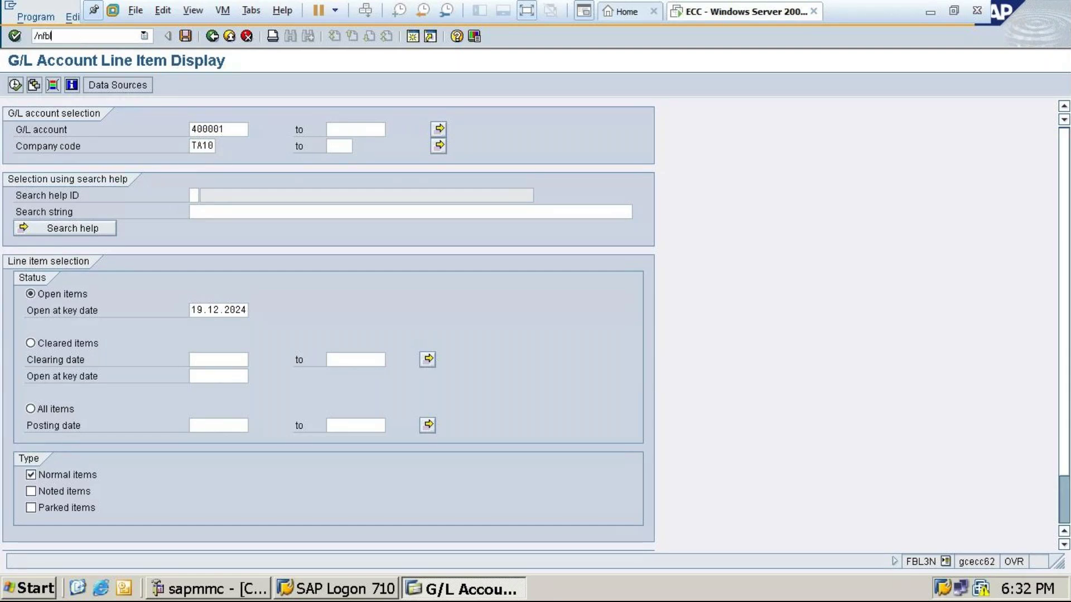
text(1n)
key(Return)
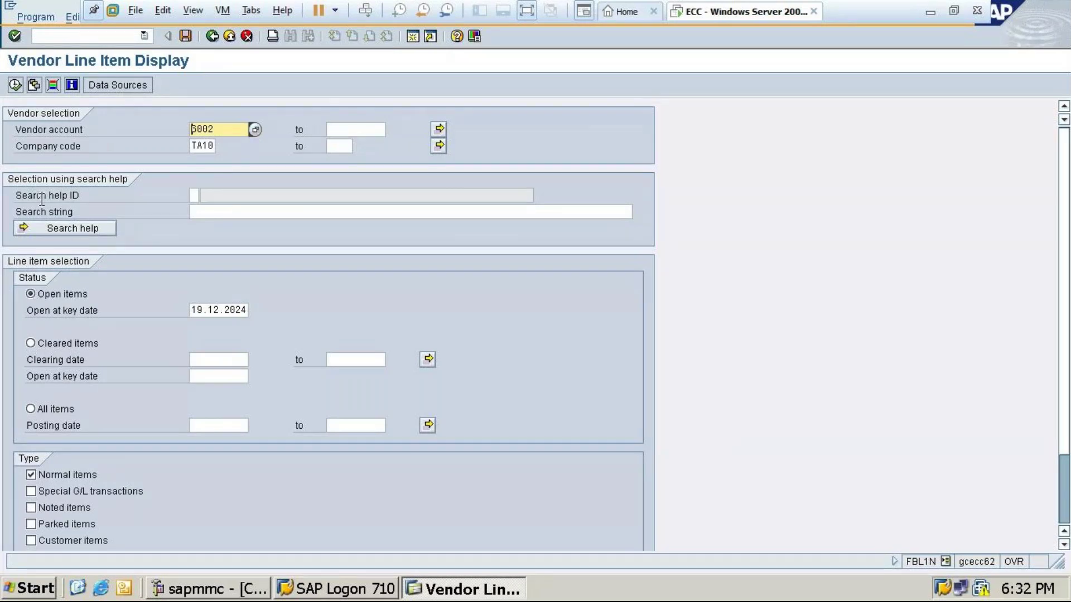
click(17, 85)
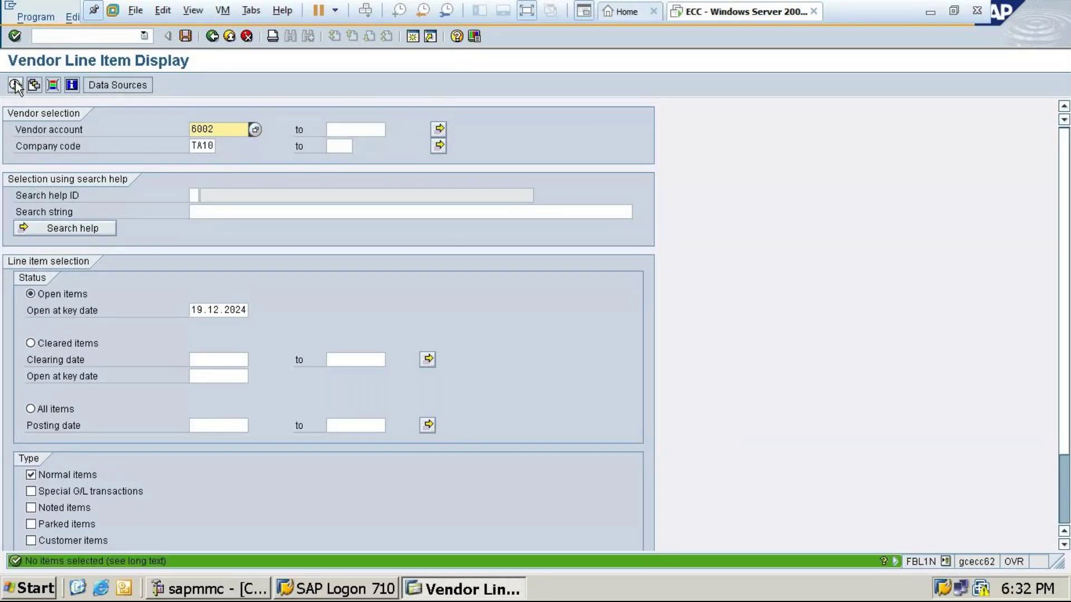
- Display vendor 6002's cleared items with clearing date 19.12.2024, then return to the selection screen
click(30, 297)
click(30, 343)
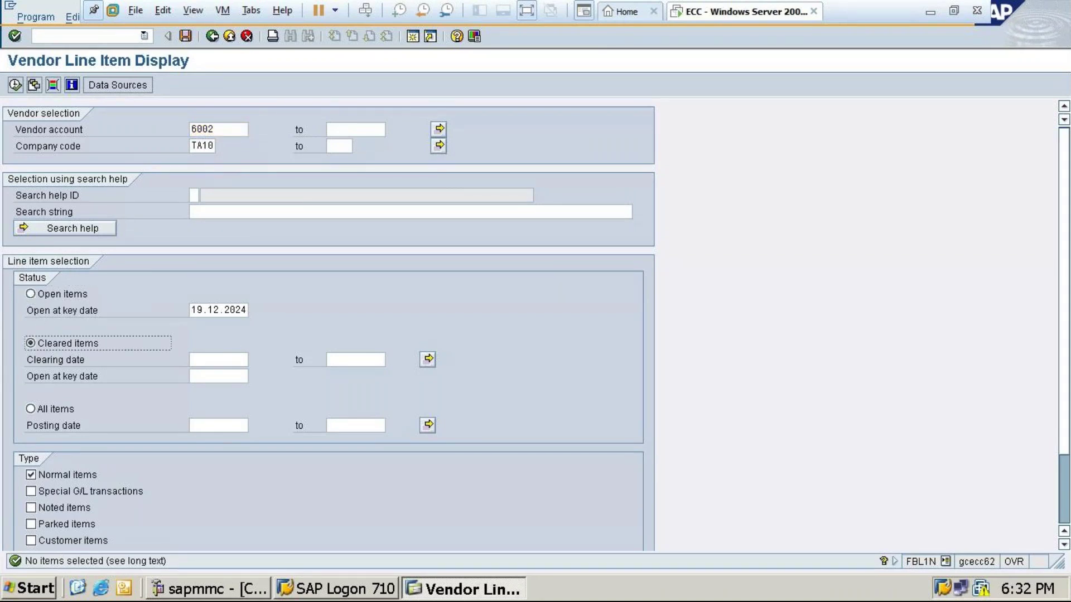
click(242, 358)
click(255, 360)
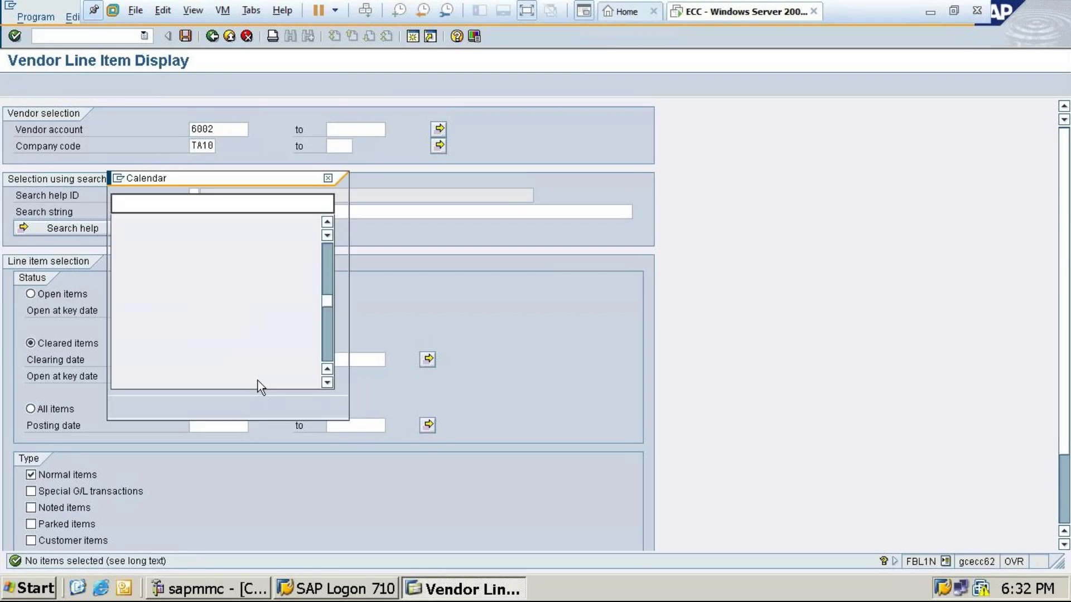
double_click(233, 313)
click(15, 85)
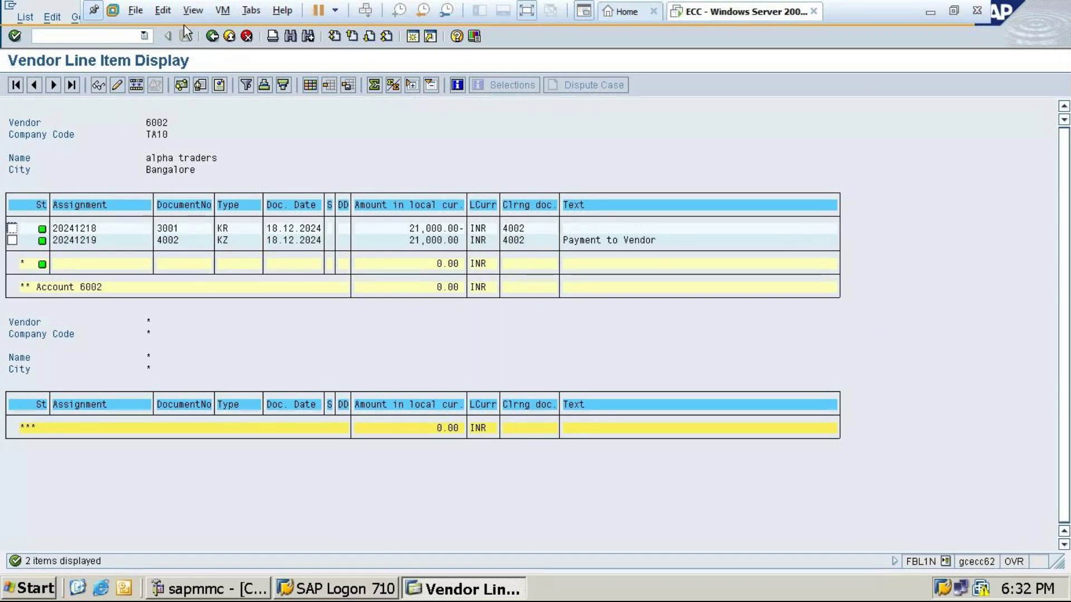
click(212, 36)
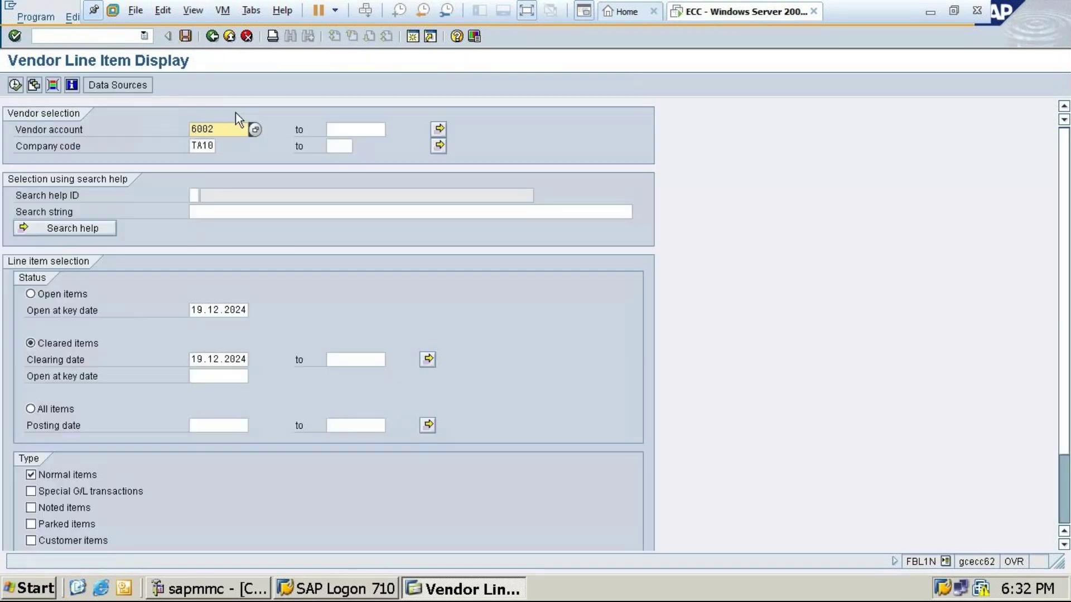
- Select vendor Sohan Pvt Ltd (6003) in company code TA10 and display its cleared items with clearing date 19.12.2024
click(256, 129)
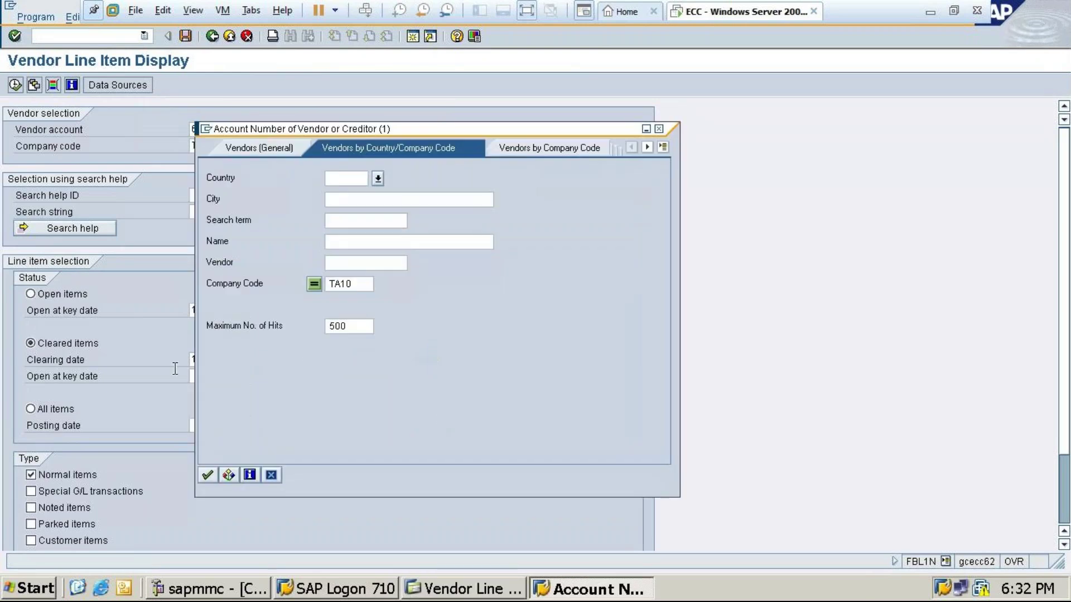
click(207, 475)
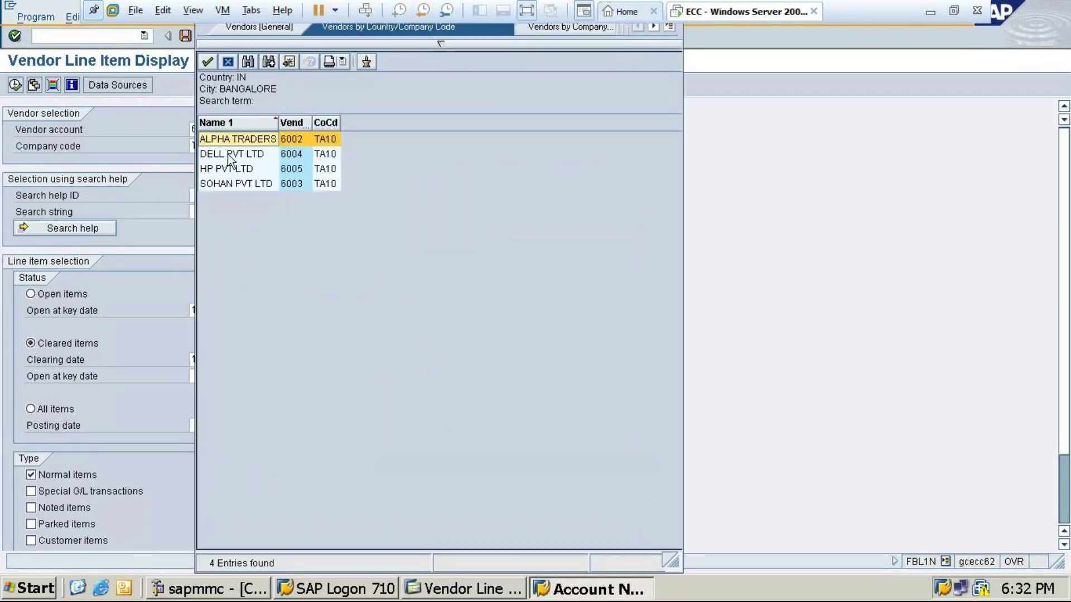
double_click(225, 183)
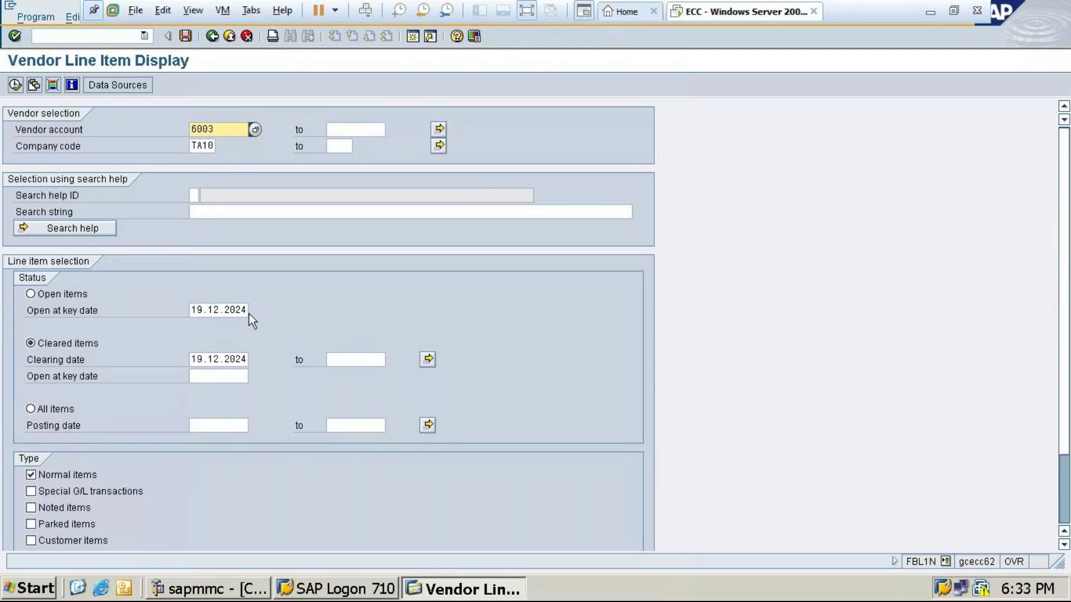
click(15, 85)
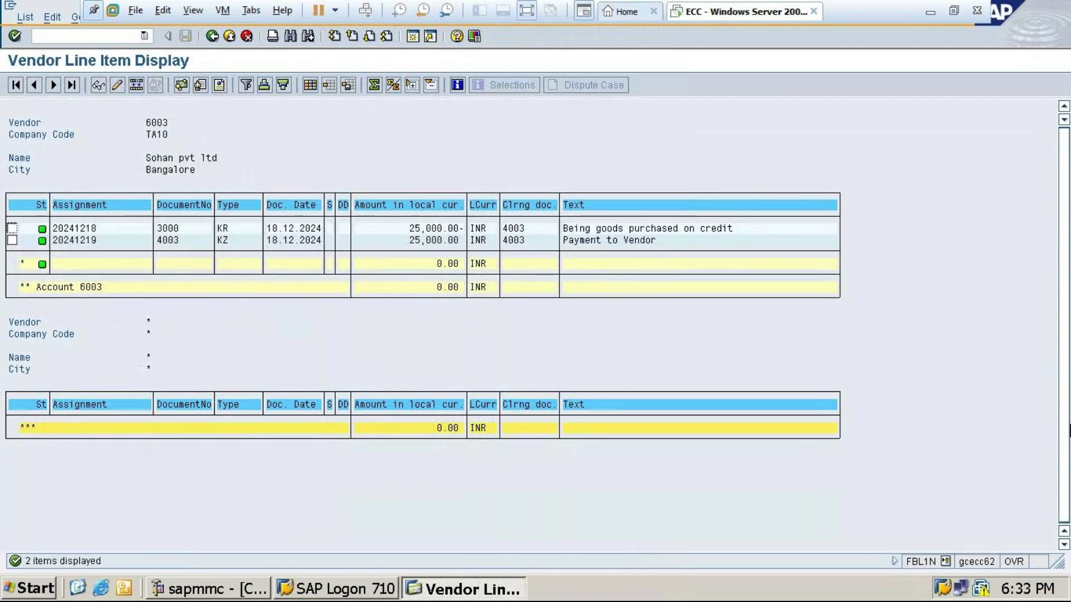
- Minimise the SAP session, view the GoTo Meeting window with its participants and return to the local desktop
click(927, 8)
mouse_move(515, 586)
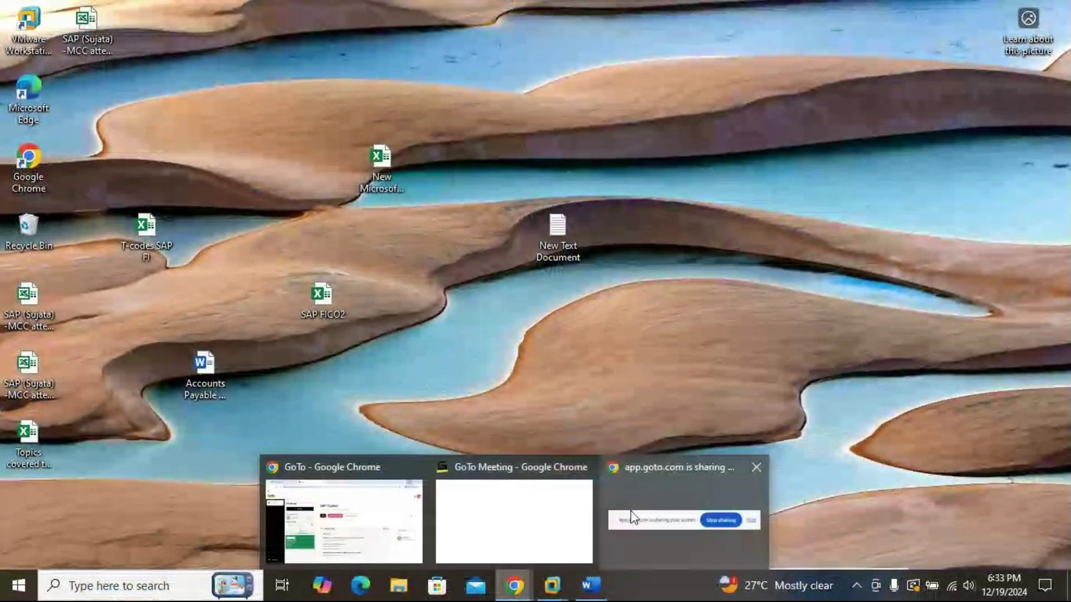
click(519, 502)
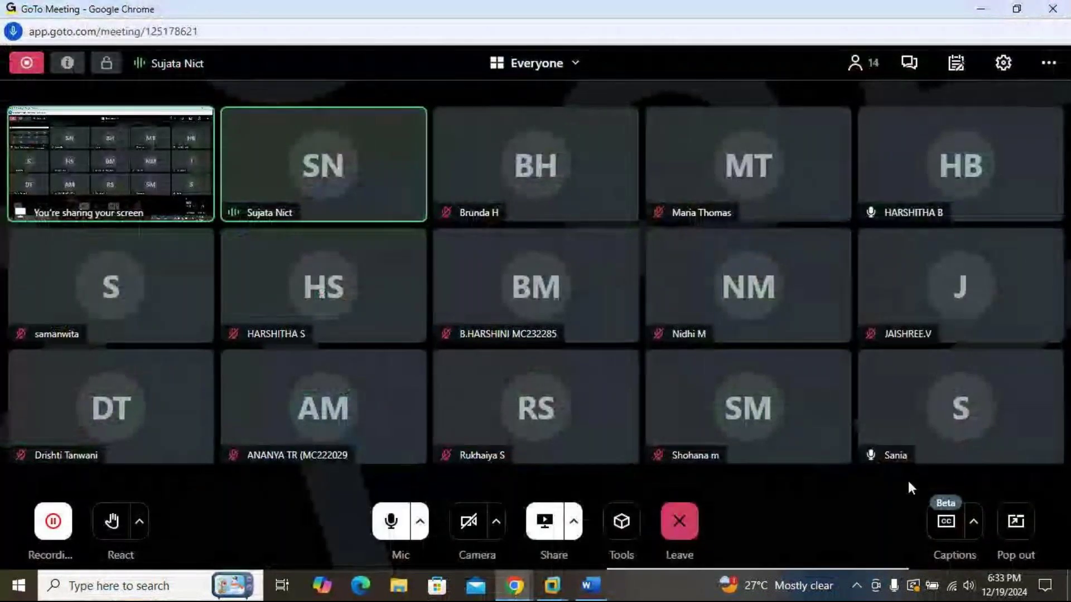
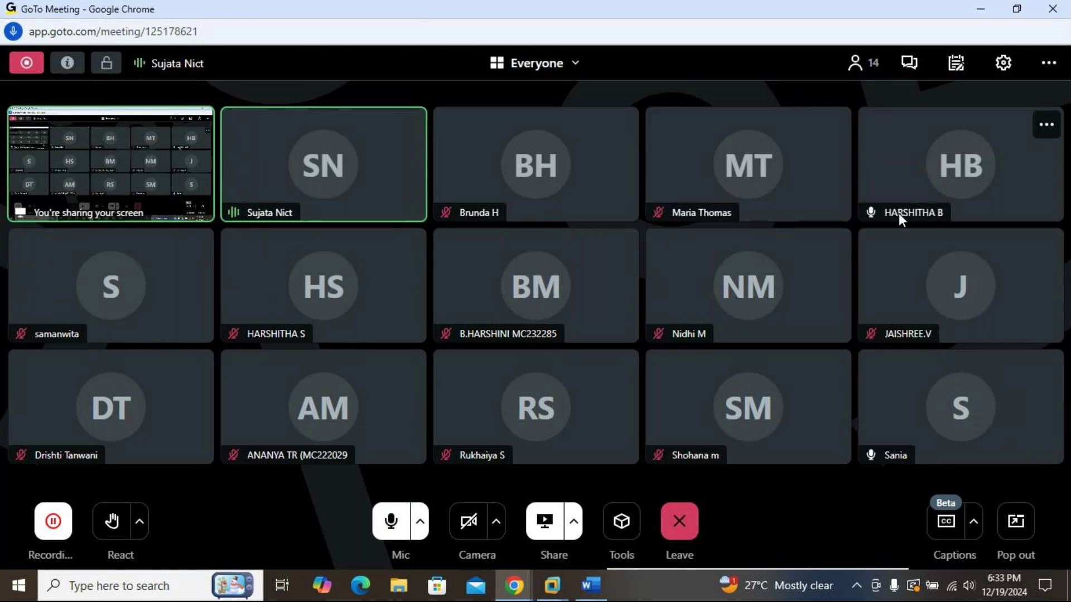
click(990, 14)
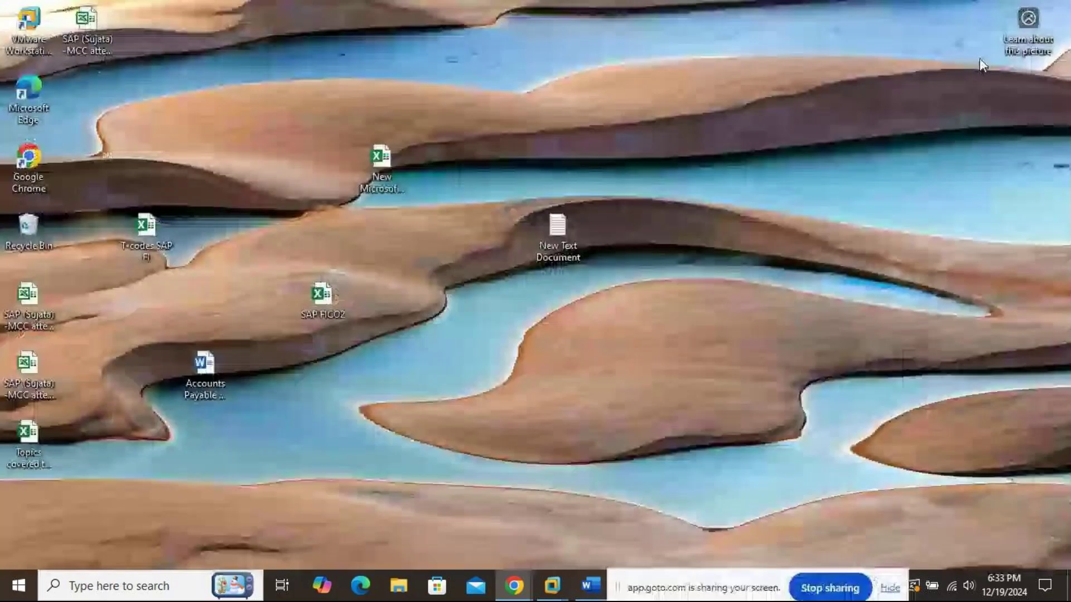
- Start Remote Desktop Connection with mstsc and connect to 192.168.0.15, entering the account password
key(super+r)
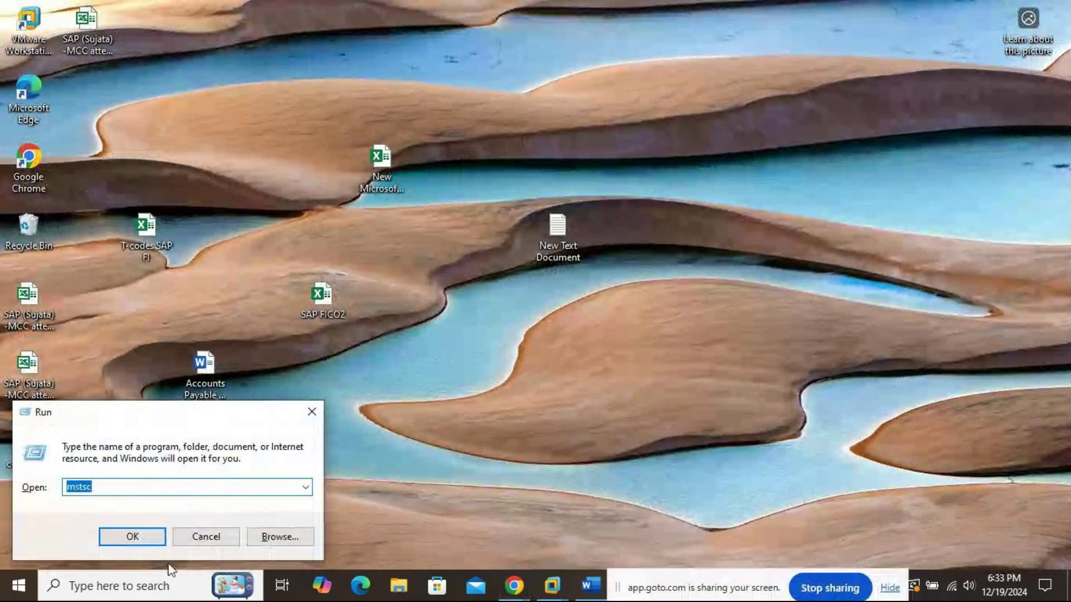
click(132, 536)
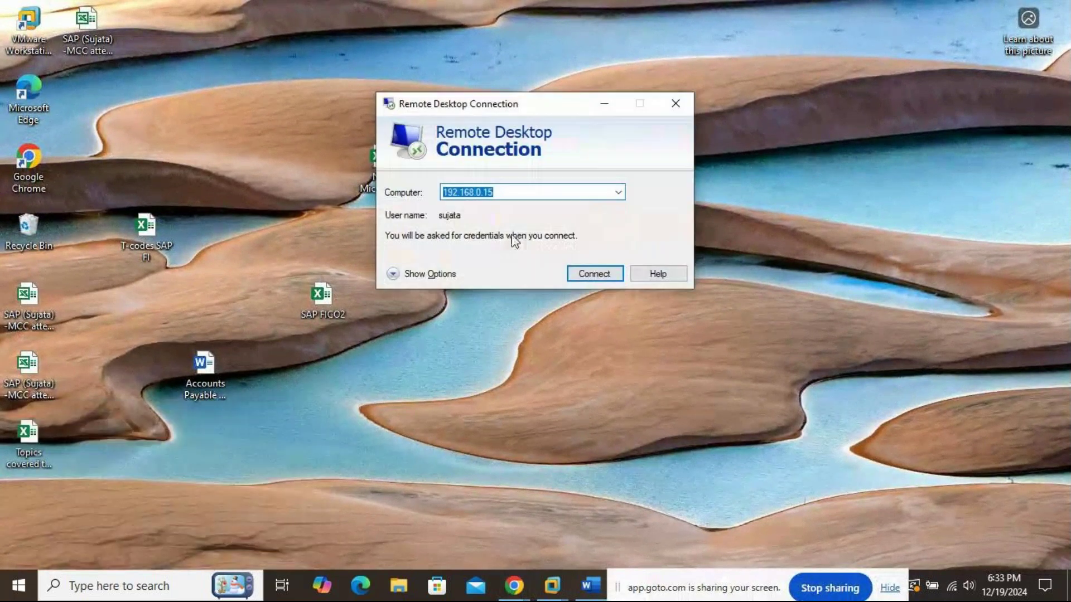
click(596, 275)
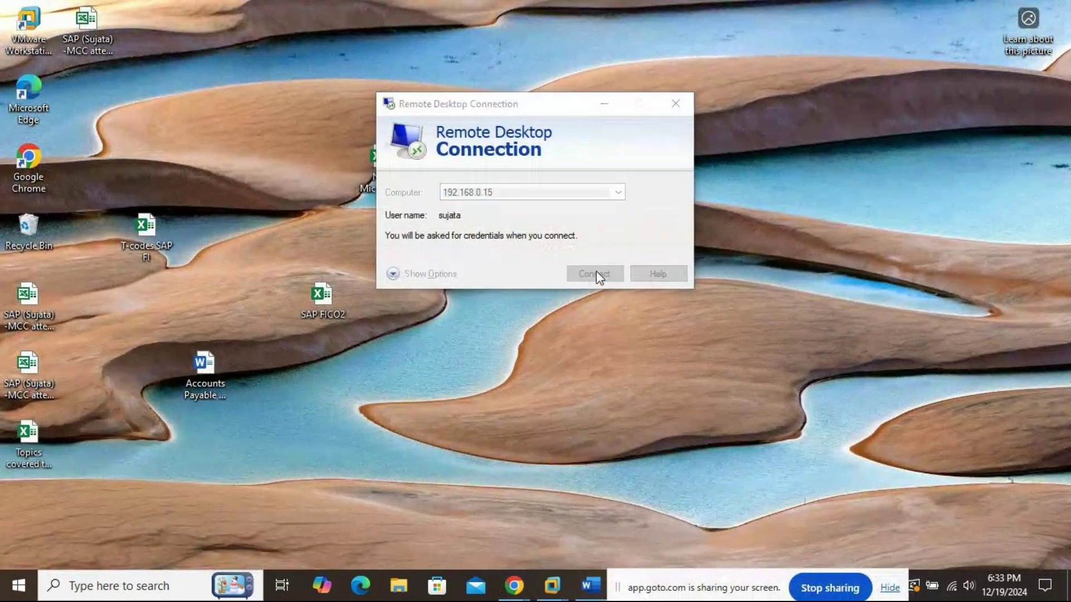
text(•••••••)
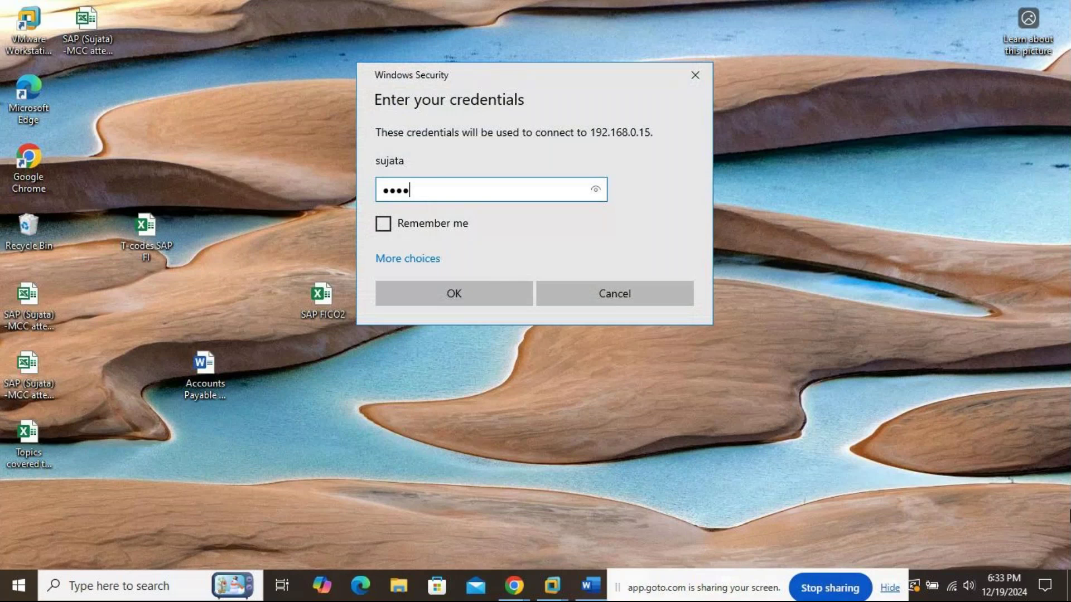
text(••)
key(Return)
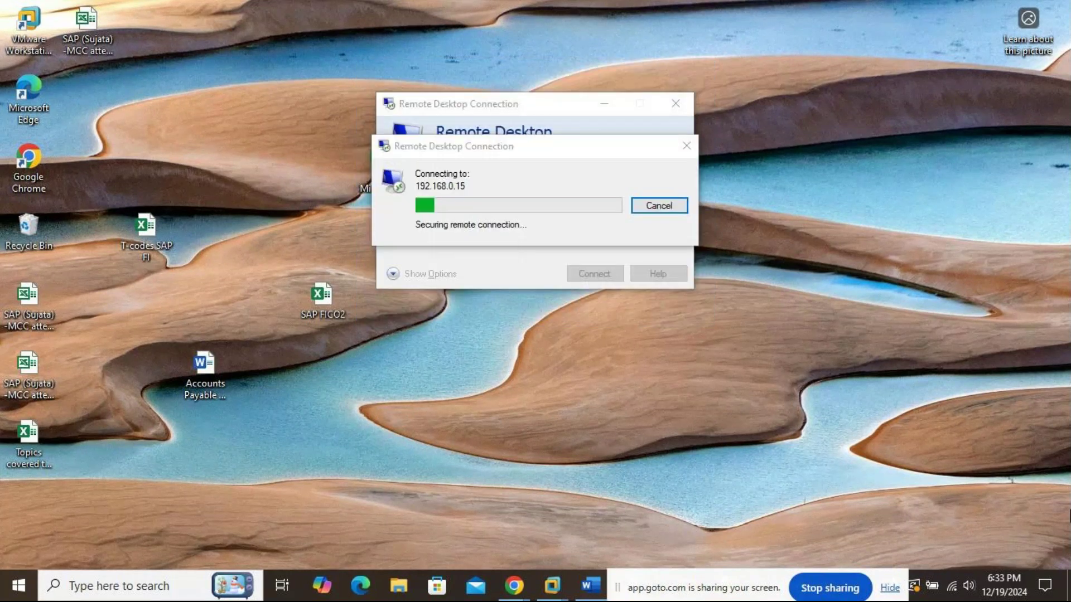
click(588, 325)
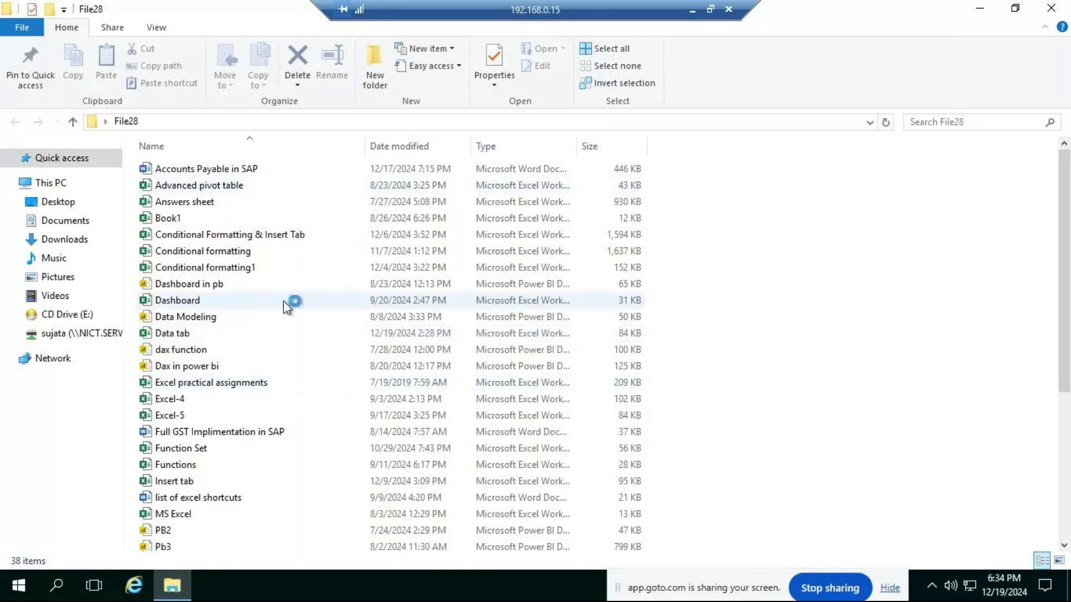
- Look through the File28 folder and the Z: network drive's Sap1 folder for the accounts receivable notes, closing both windows
scroll(261, 537, down, 1)
scroll(260, 536, down, 4)
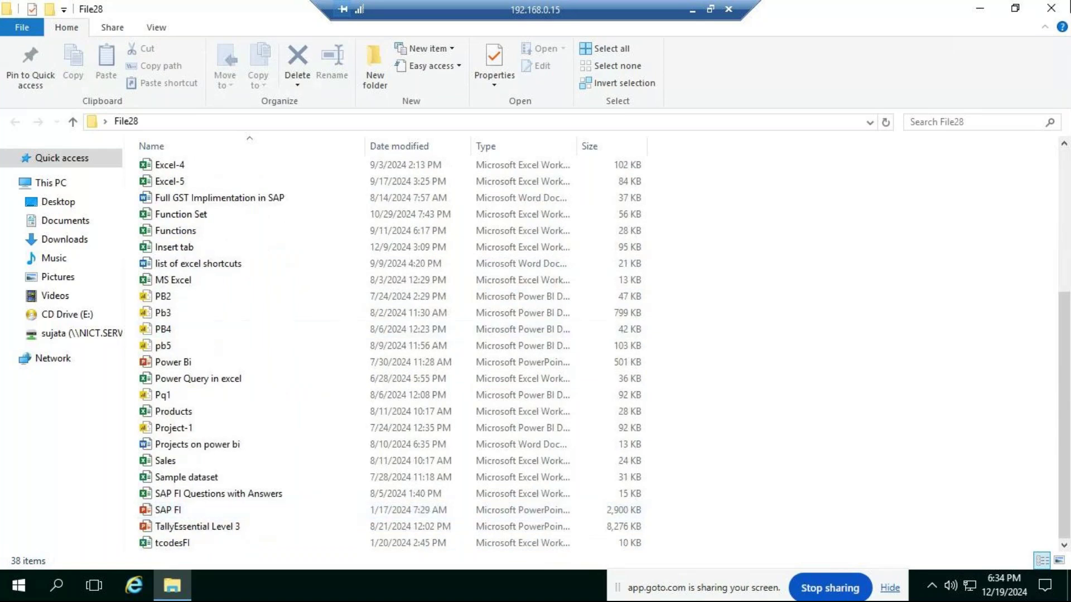
click(1051, 8)
click(172, 586)
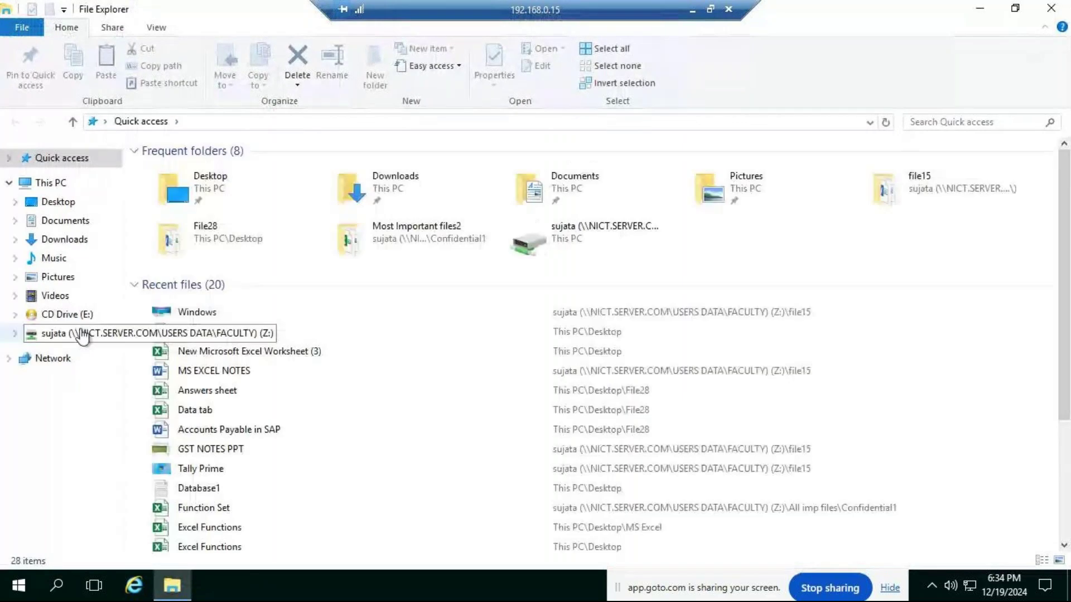
click(67, 333)
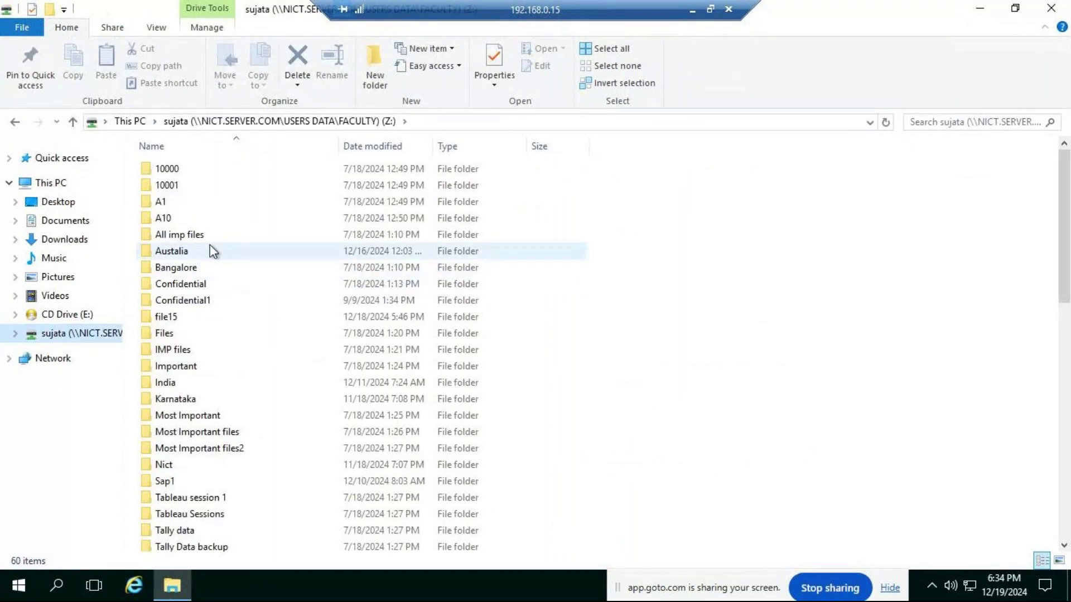
double_click(158, 483)
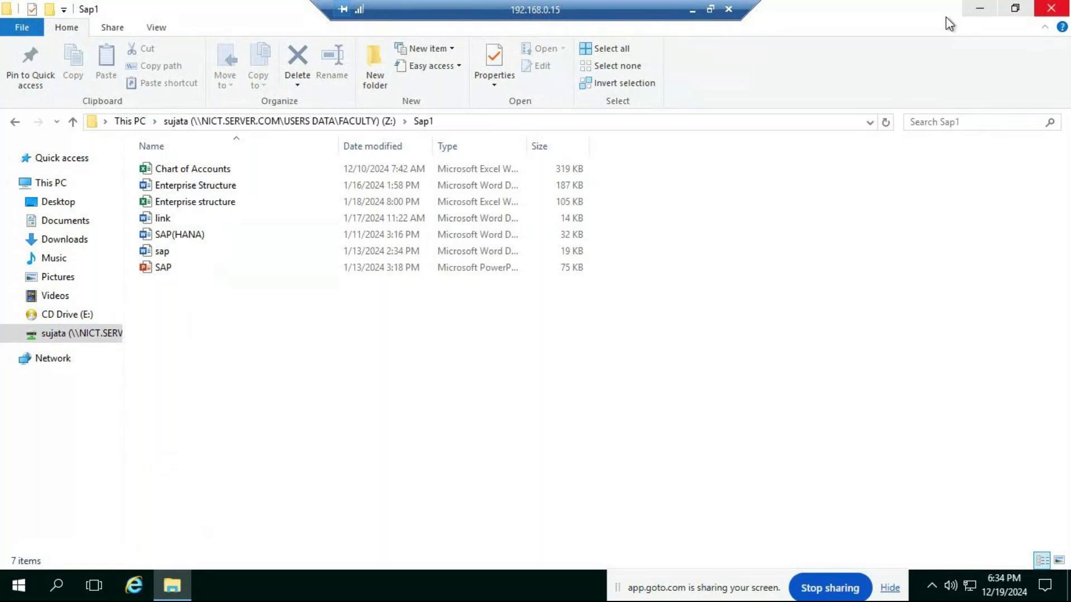
click(1065, 12)
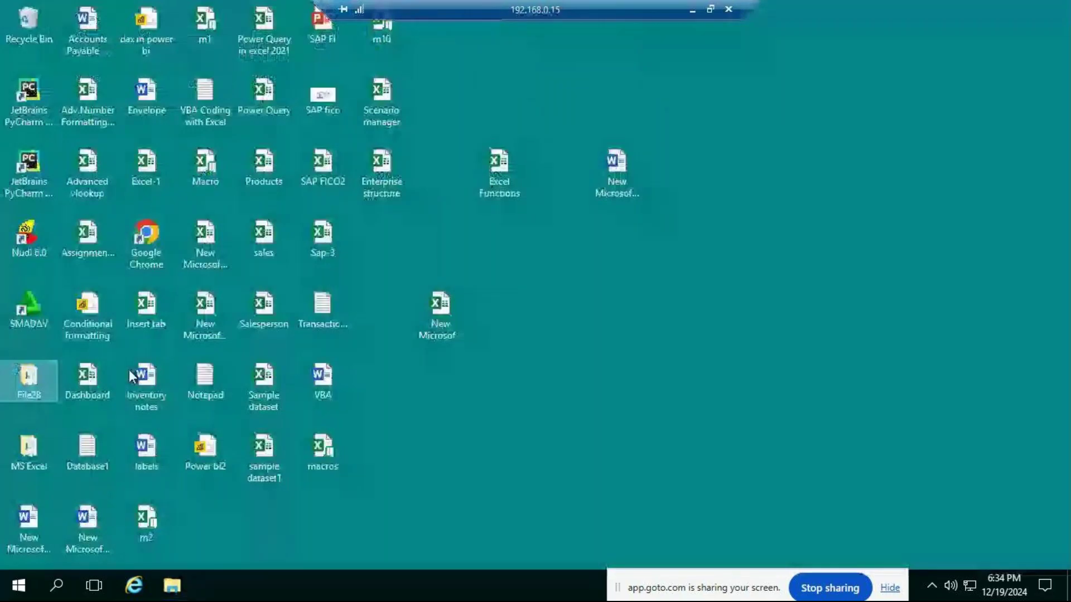
- Open the SAP2 folder inside All imp files on the Z: network drive and copy the Accounts Receivable In SAP document
key(super+e)
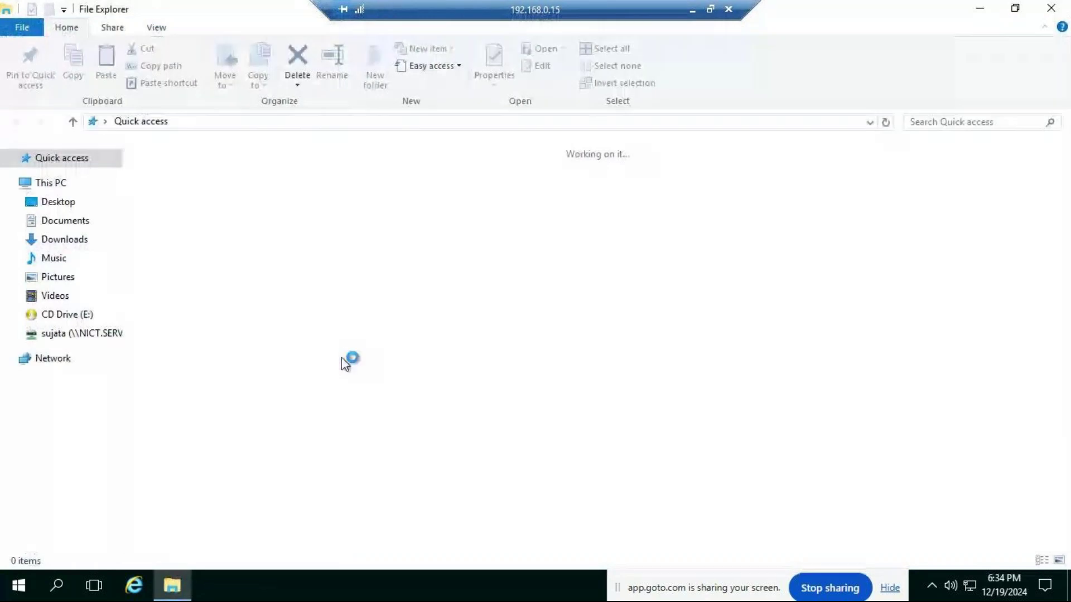
click(84, 333)
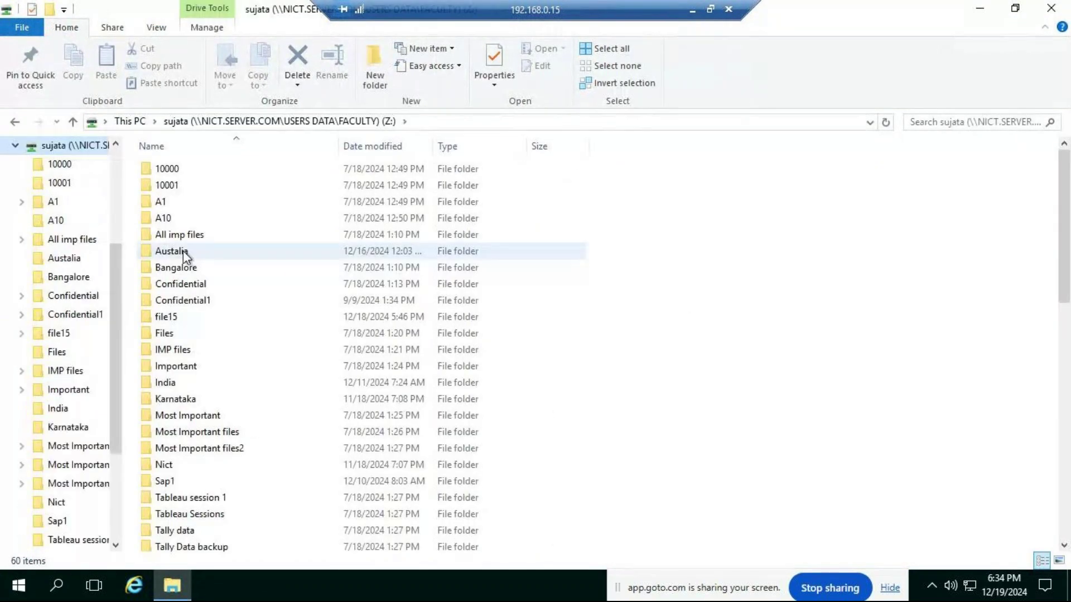
double_click(187, 239)
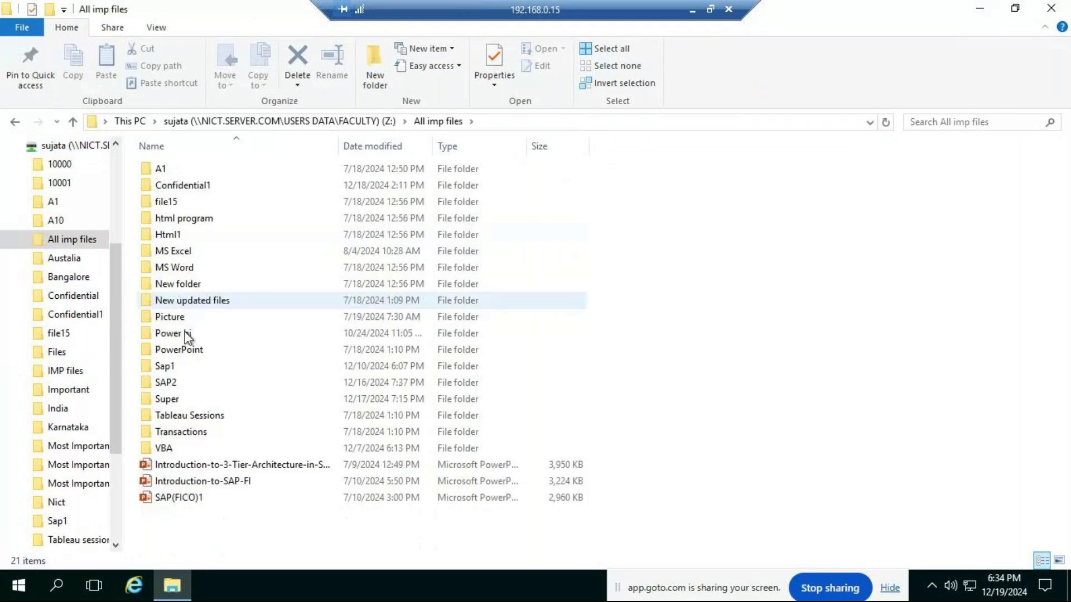
double_click(171, 382)
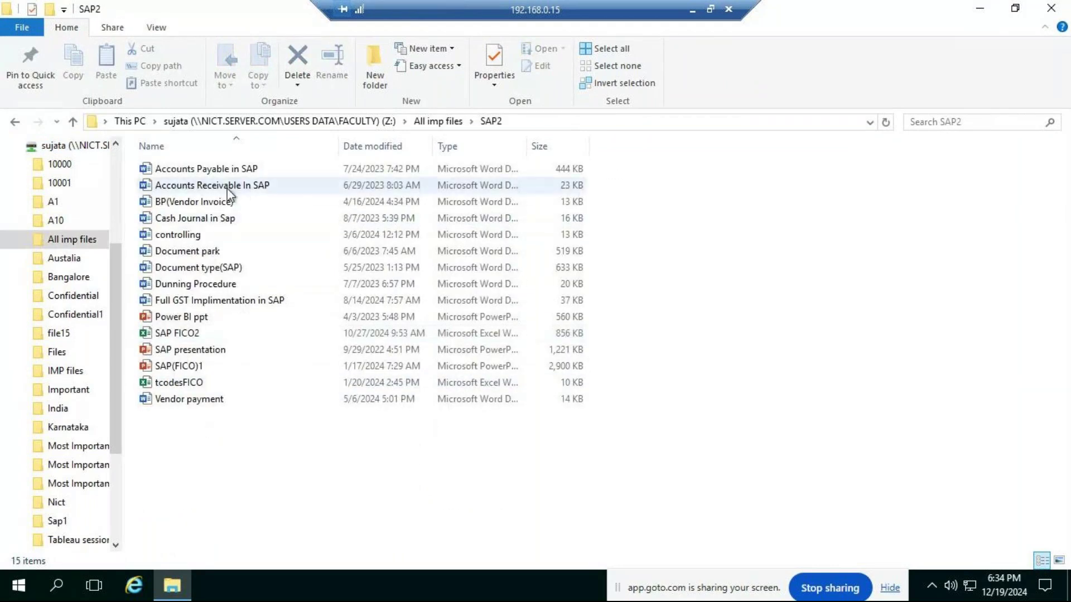
right_click(229, 186)
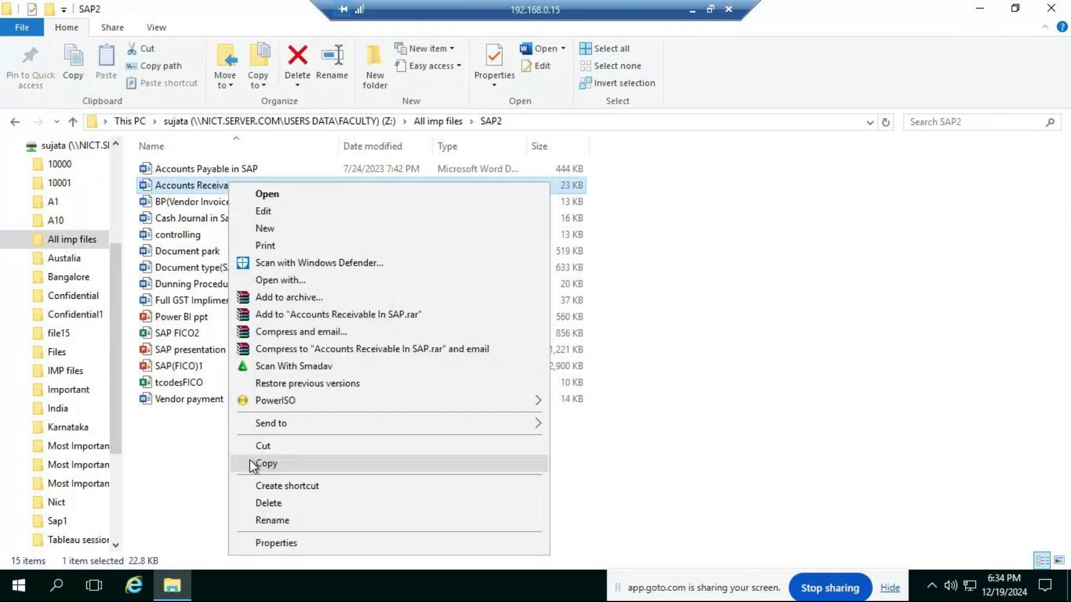
click(251, 462)
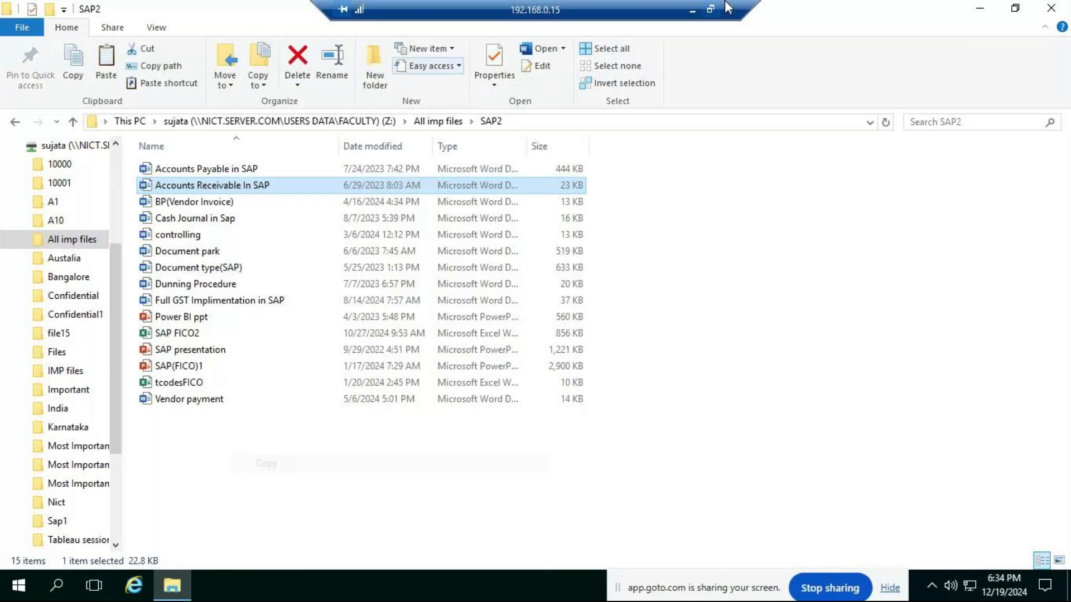
- Minimise the remote session and paste the copied Accounts Receivable In SAP document onto the local desktop
click(693, 10)
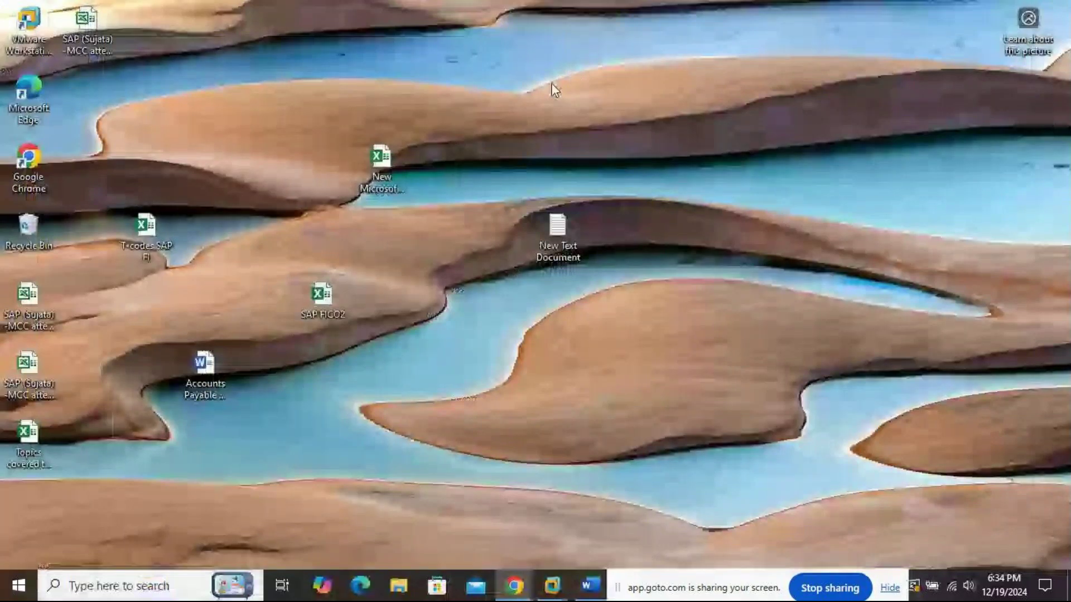
right_click(441, 224)
click(480, 291)
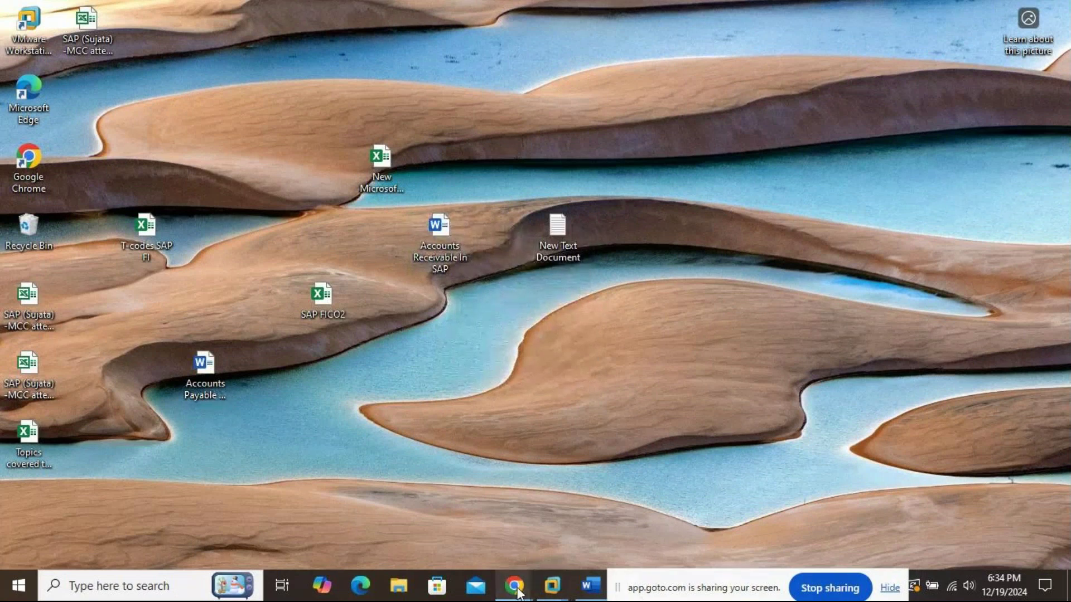
- Open the Accounts Receivable In SAP document from the local desktop in Word and read from its topic list to the customer number range section
click(552, 586)
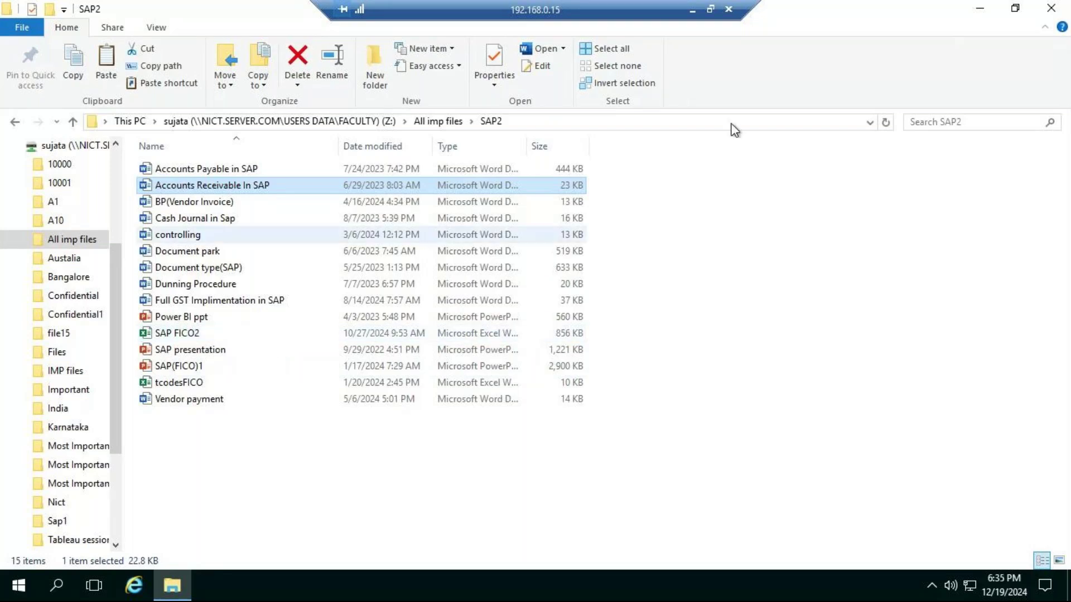
click(689, 13)
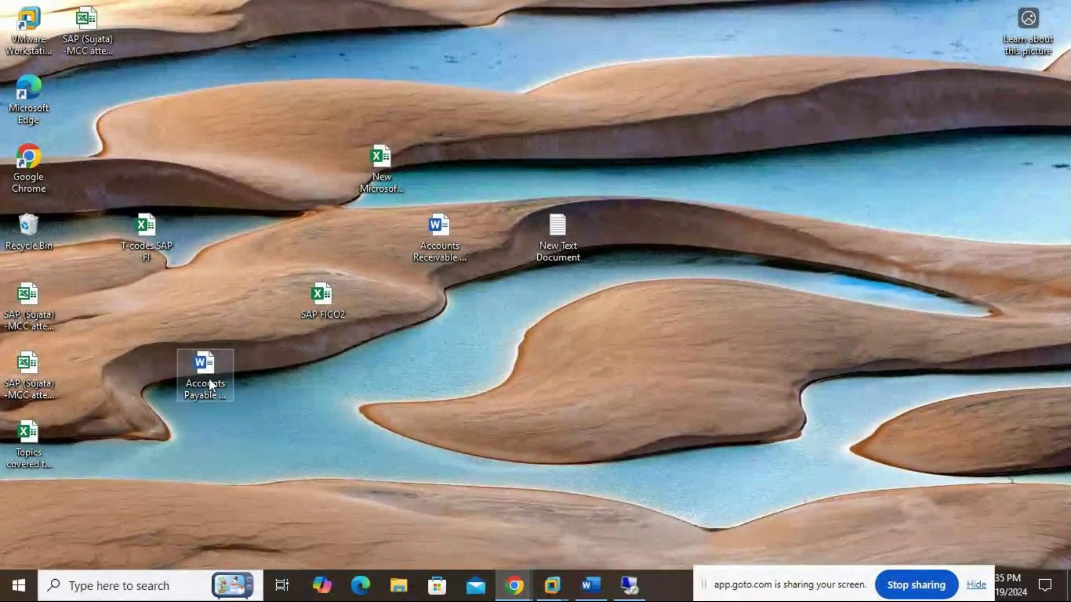
double_click(441, 237)
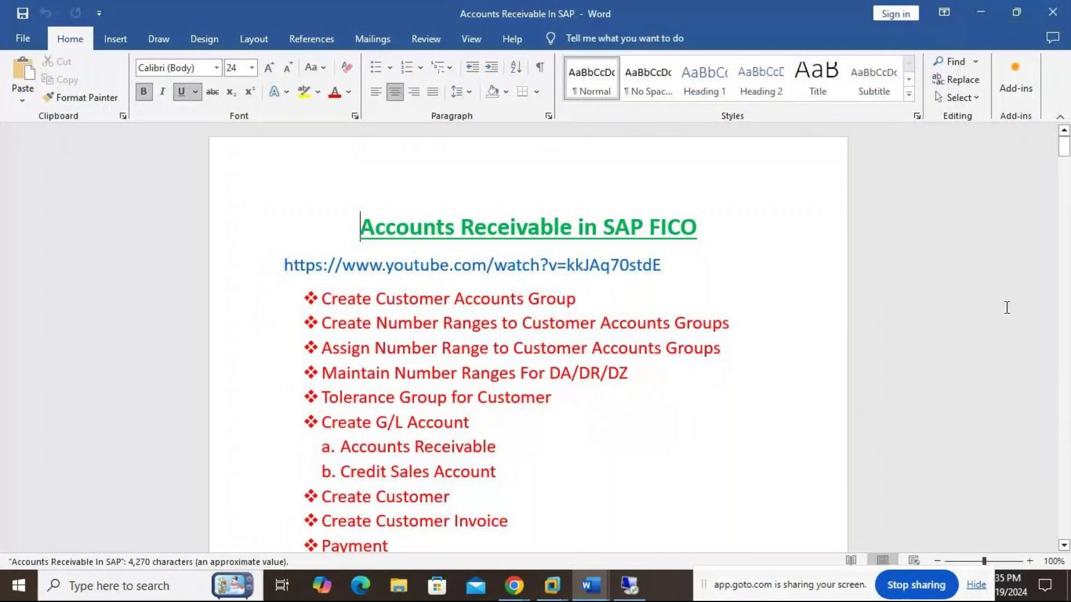
scroll(624, 419, down, 6)
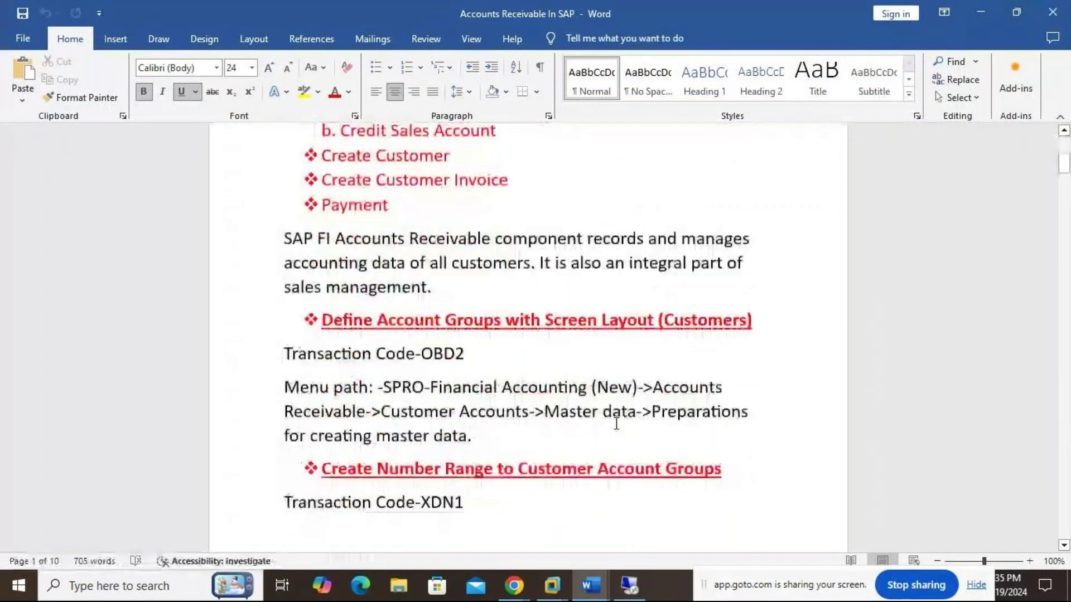
scroll(617, 423, down, 2)
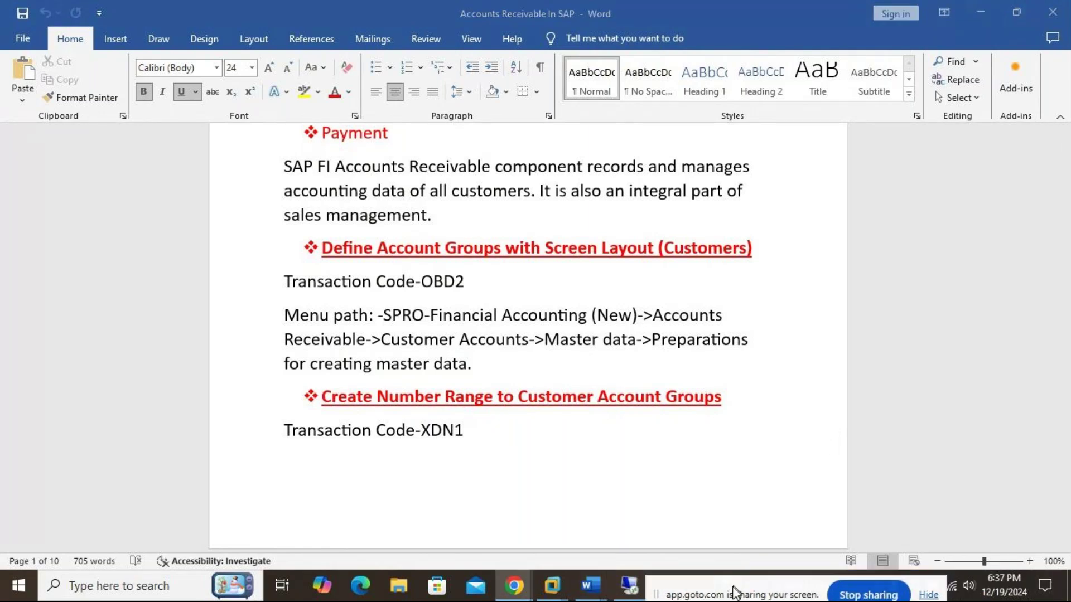
- Hide the screen-sharing notice, check the December 2024 calendar and close it again
click(977, 585)
click(1010, 587)
click(1010, 587)
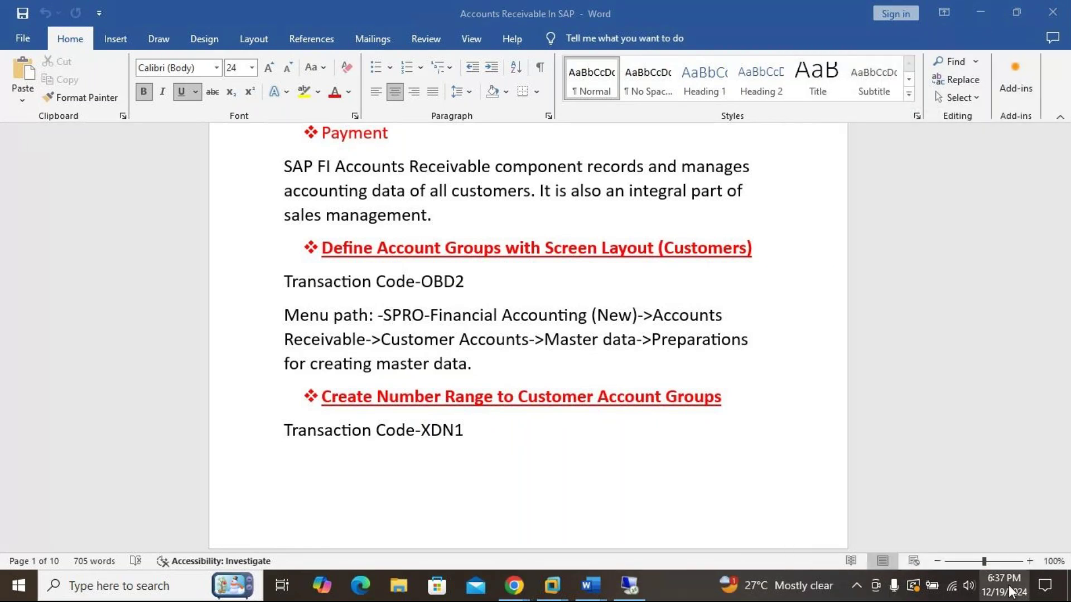
click(1009, 591)
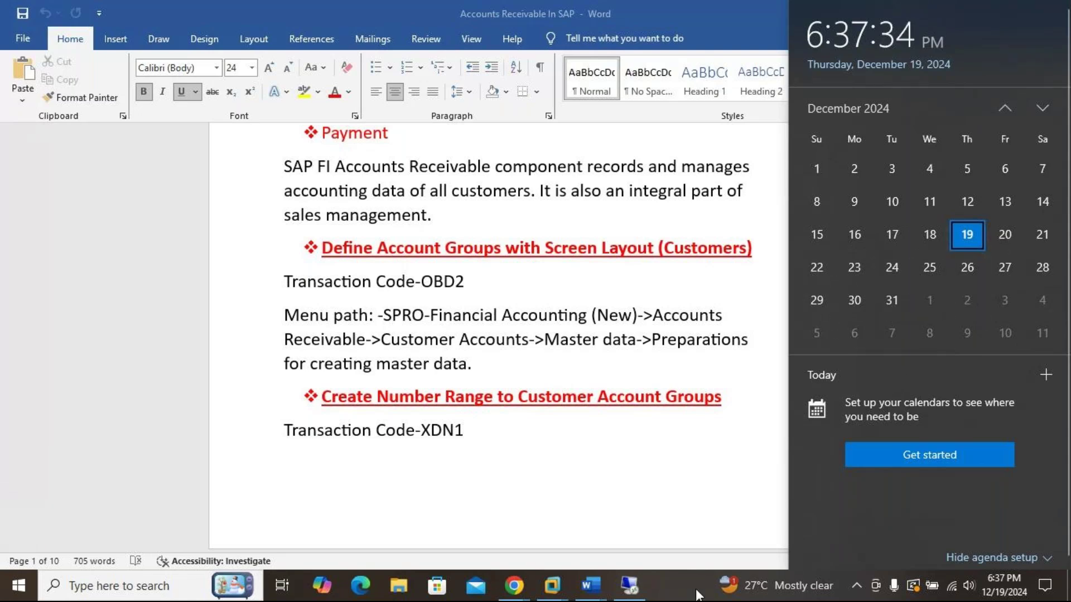
click(677, 583)
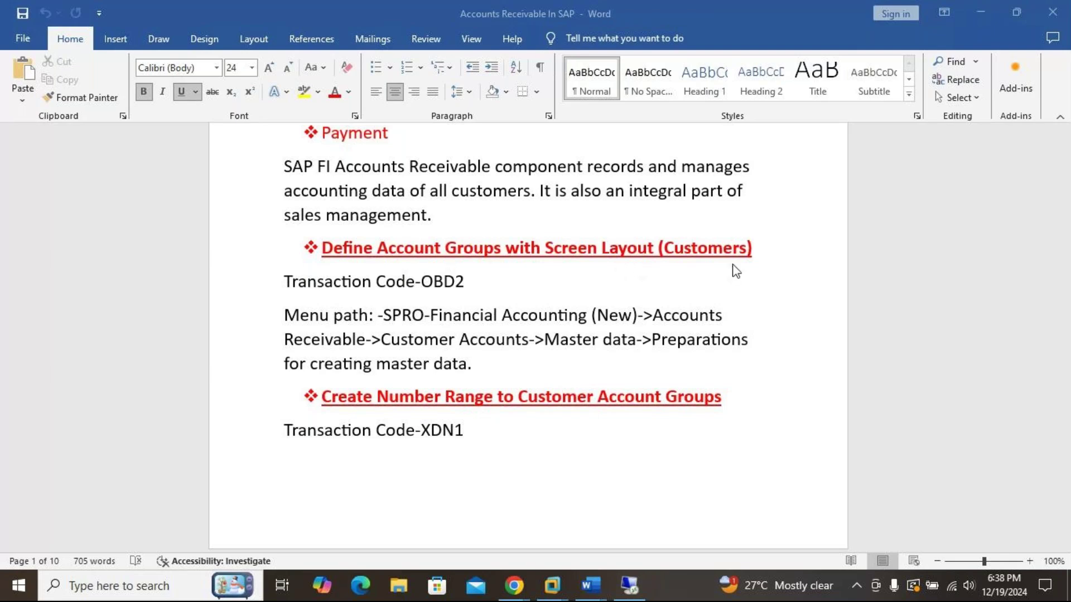
- Switch to the ECC remote session and leave the vendor line item display, returning to the SAP Easy Access menu
mouse_move(552, 585)
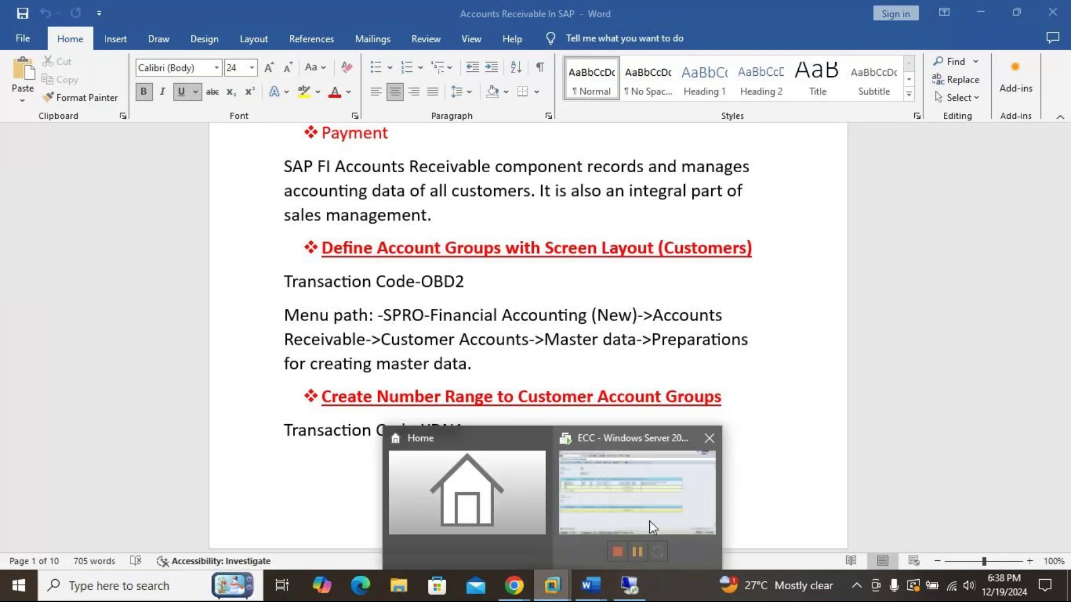
click(693, 502)
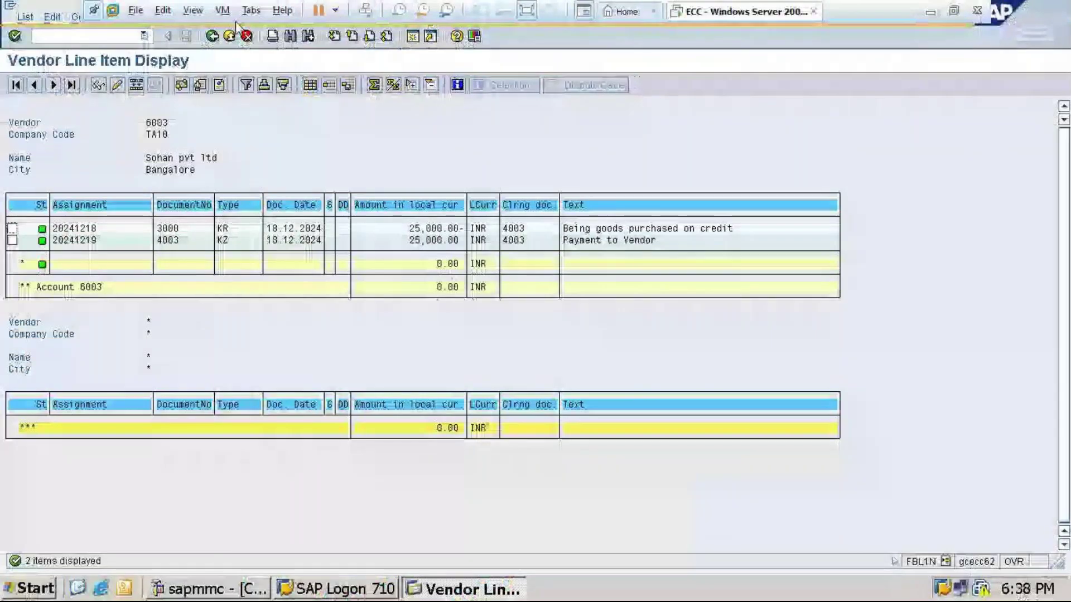
click(213, 37)
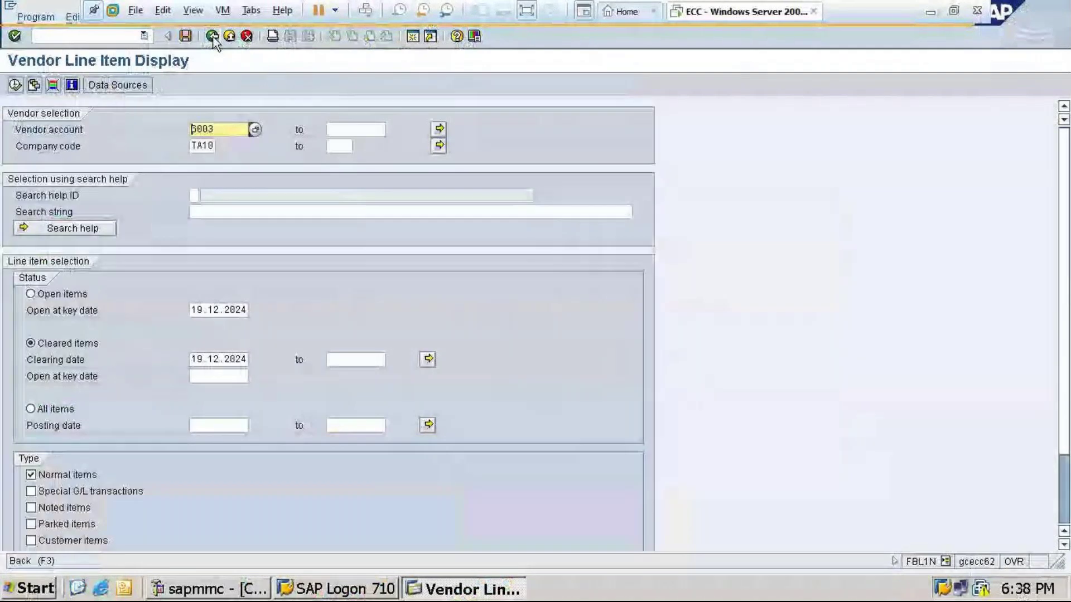
click(213, 37)
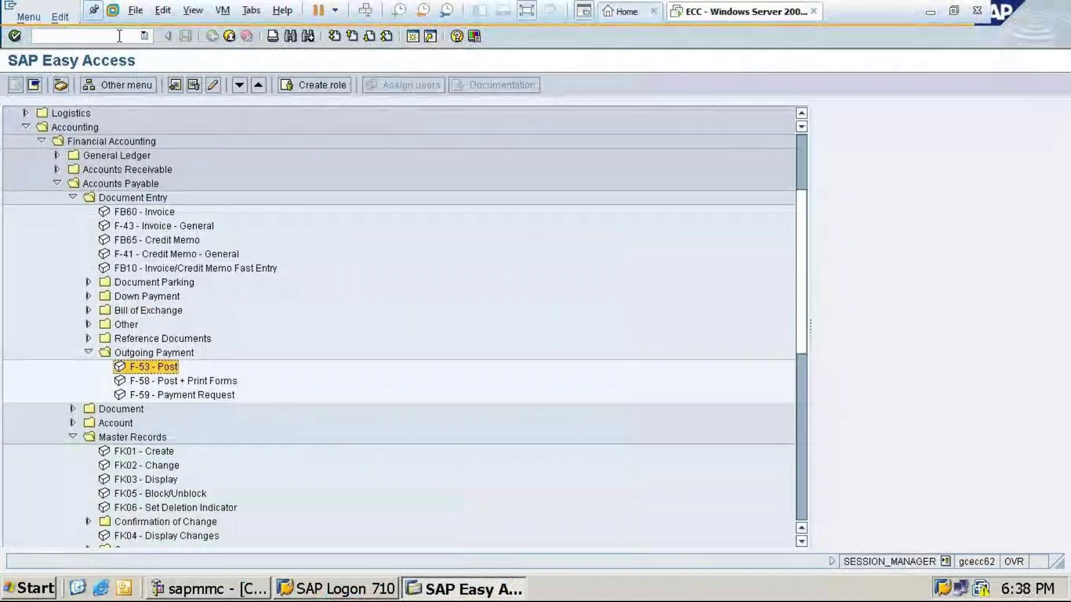
- Open the F-53 outgoing payment header, check the document date calendar, and exit without posting
double_click(124, 368)
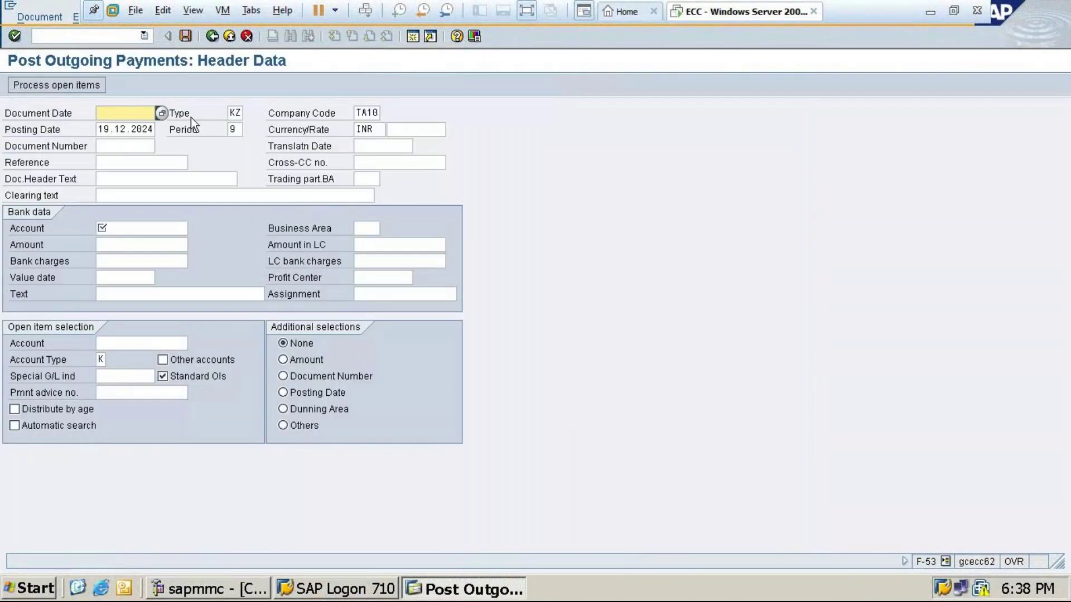
click(162, 113)
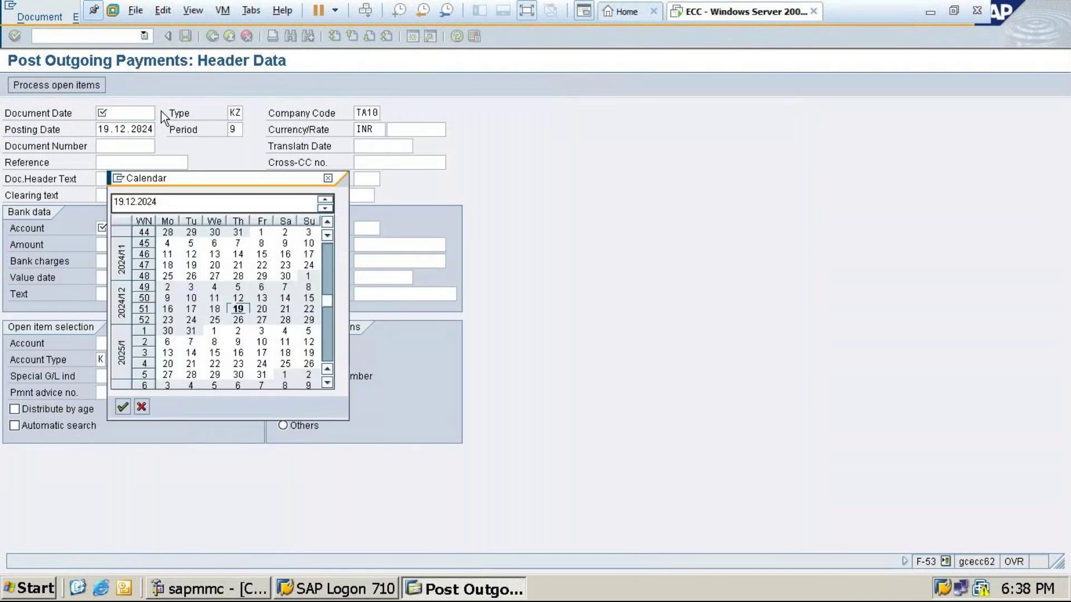
click(328, 177)
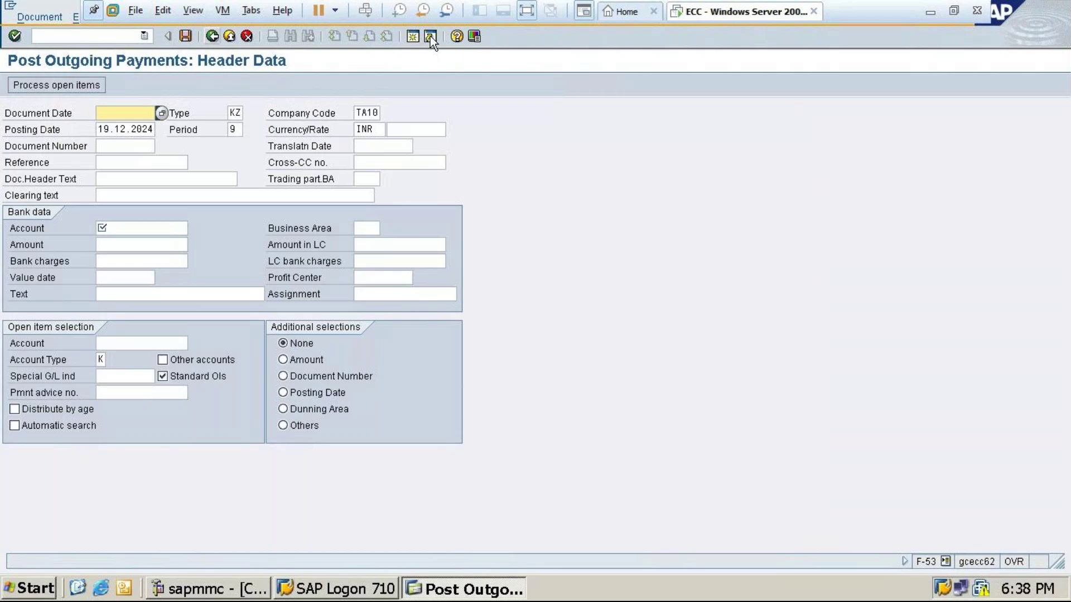
click(212, 38)
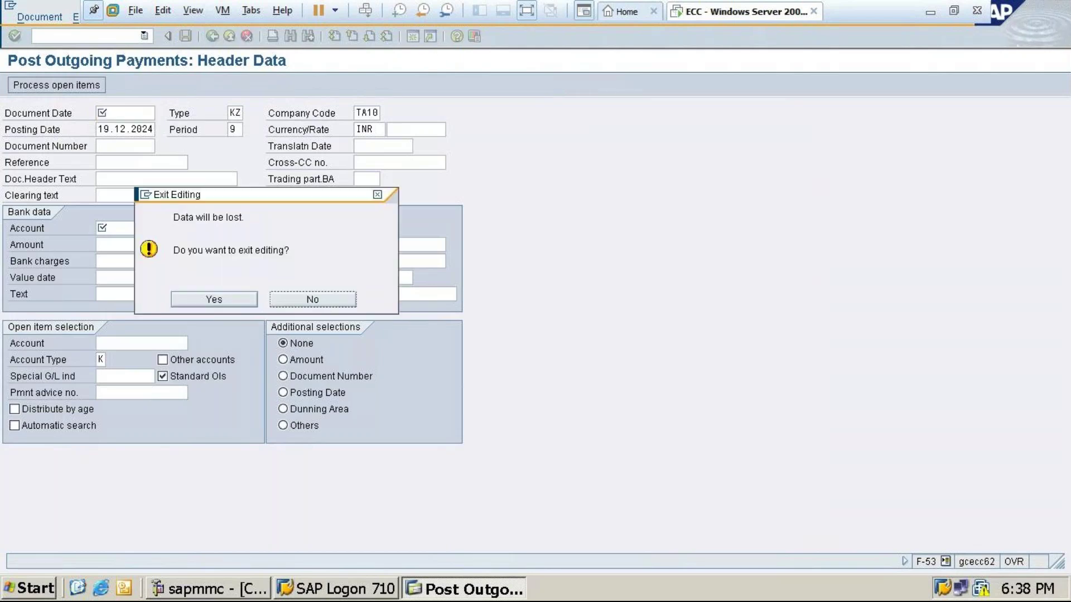
click(215, 299)
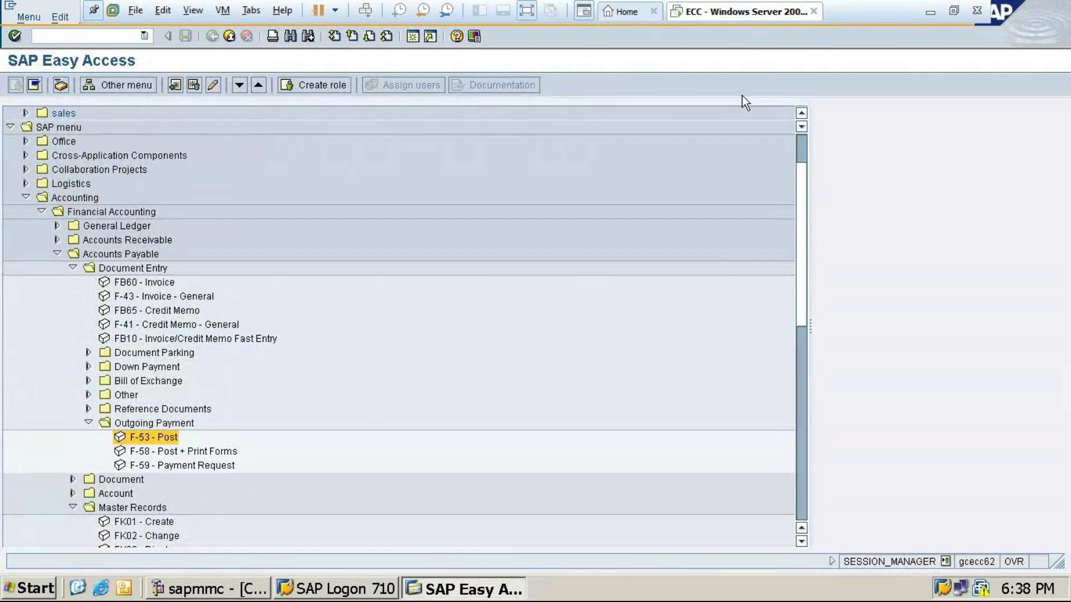
- Open the SAP Reference IMG through SPRO and expand Financial Accounting (New) down to Preparations for Creating Customer Master Data
text(spro)
key(Return)
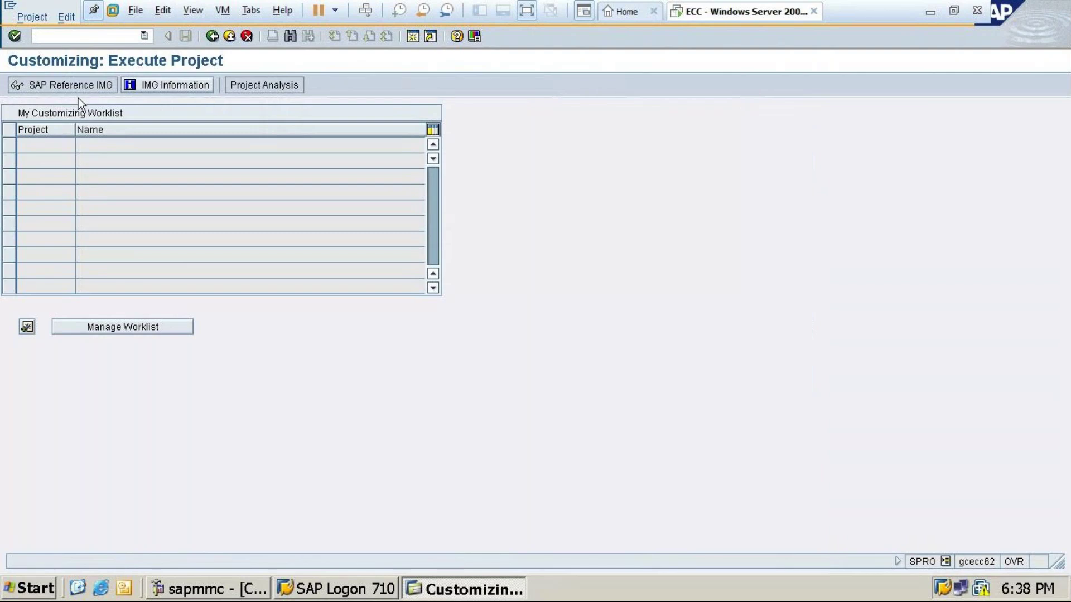
click(64, 87)
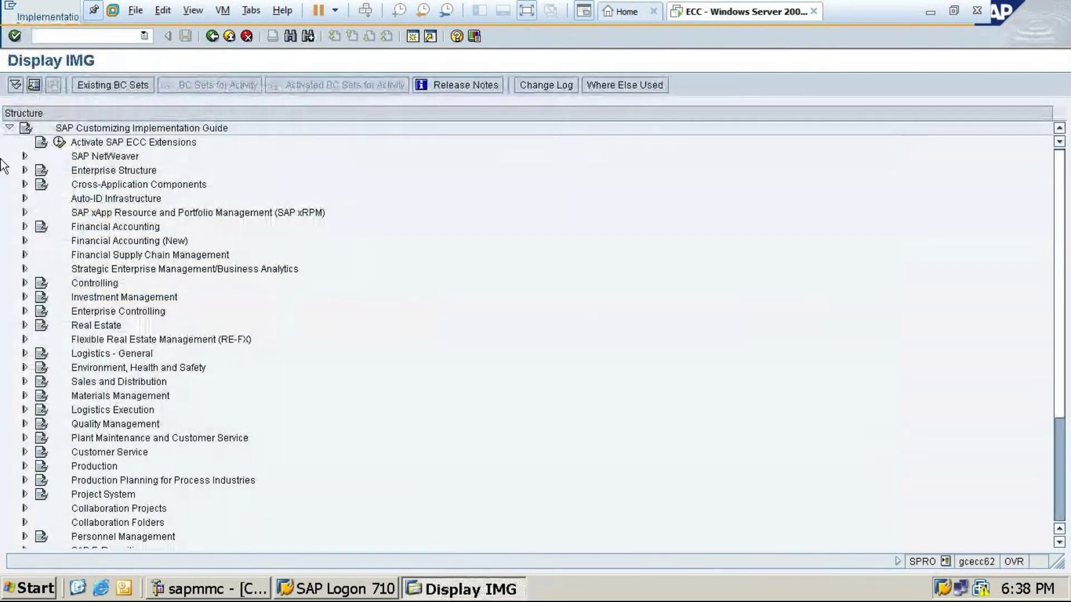
click(24, 240)
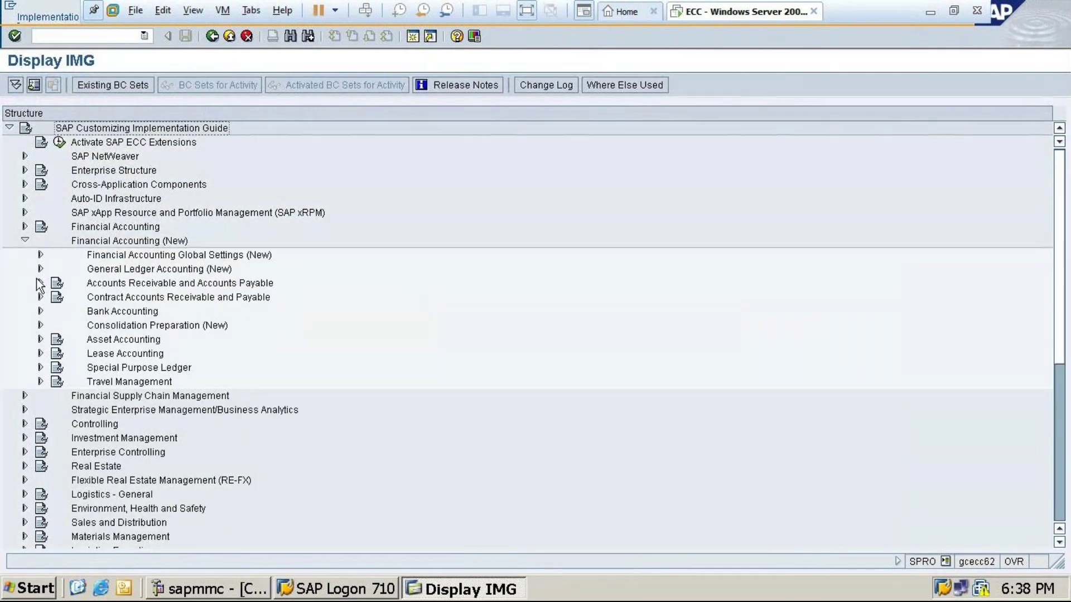
click(41, 283)
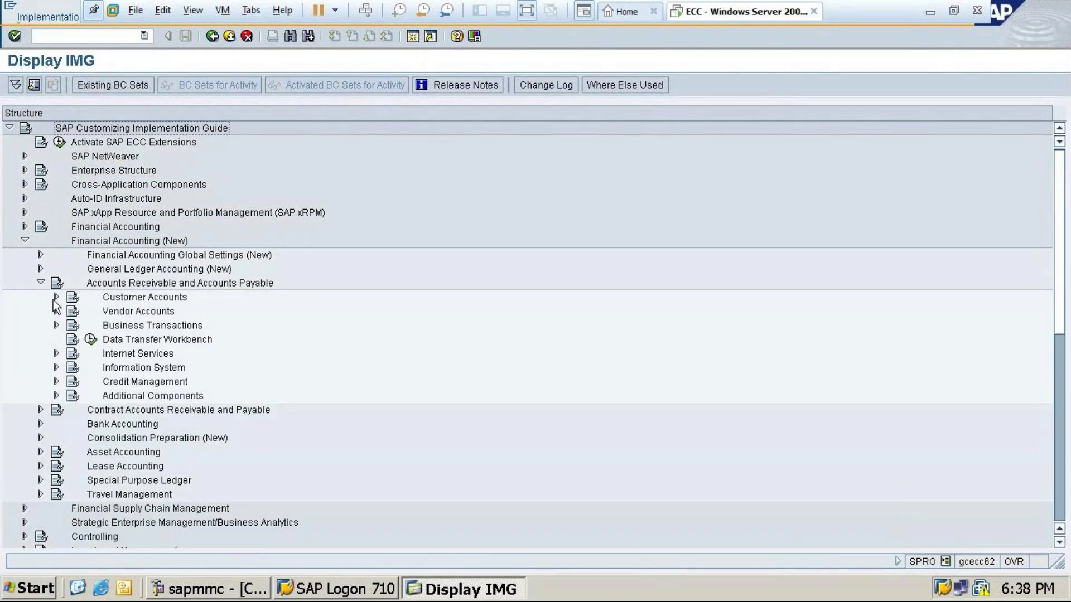
click(56, 297)
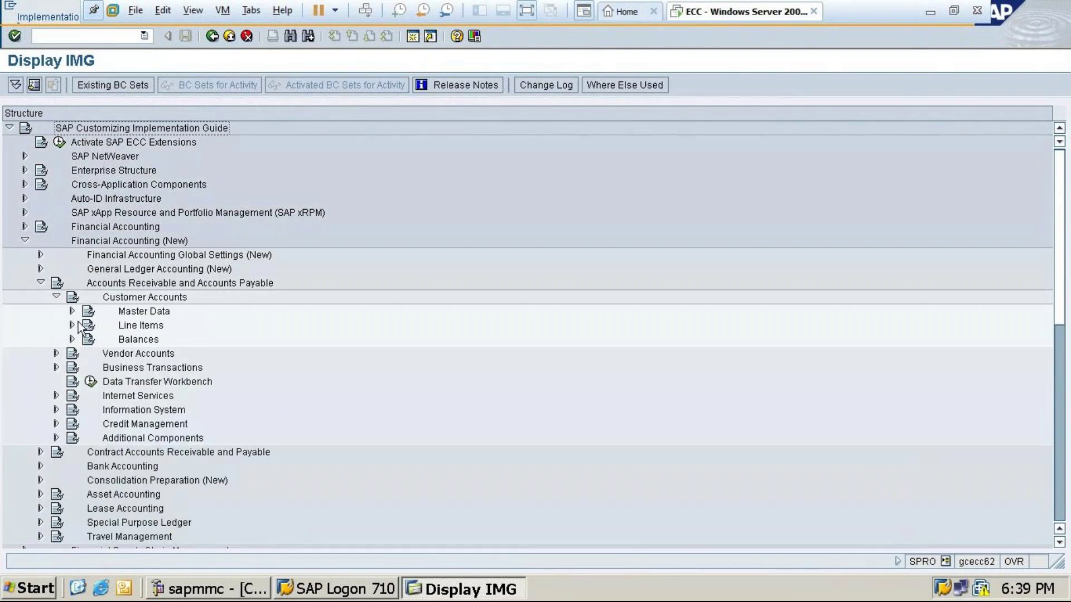
click(72, 311)
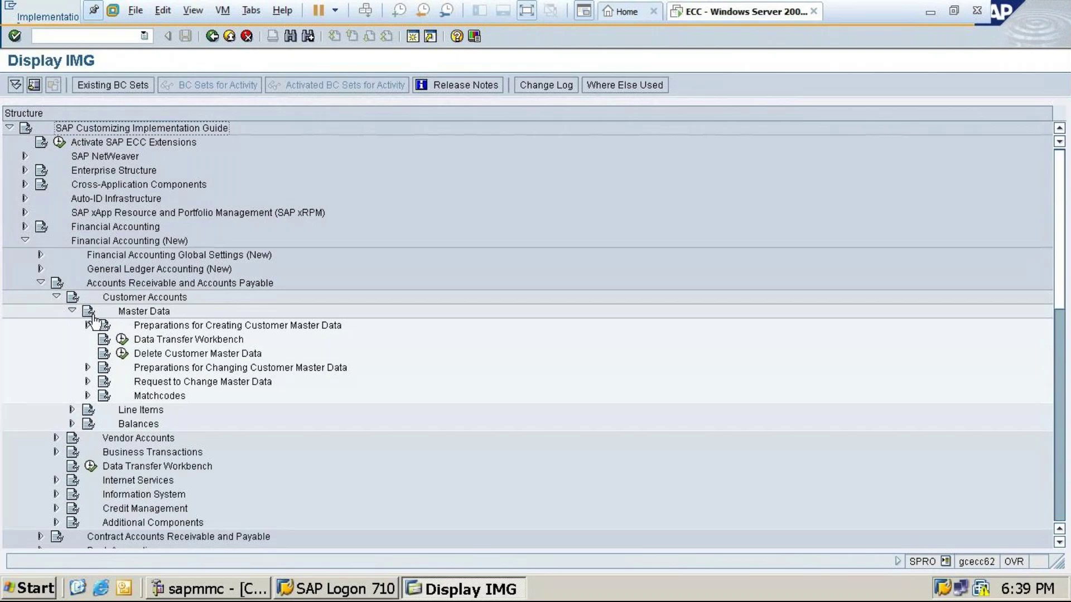
click(89, 325)
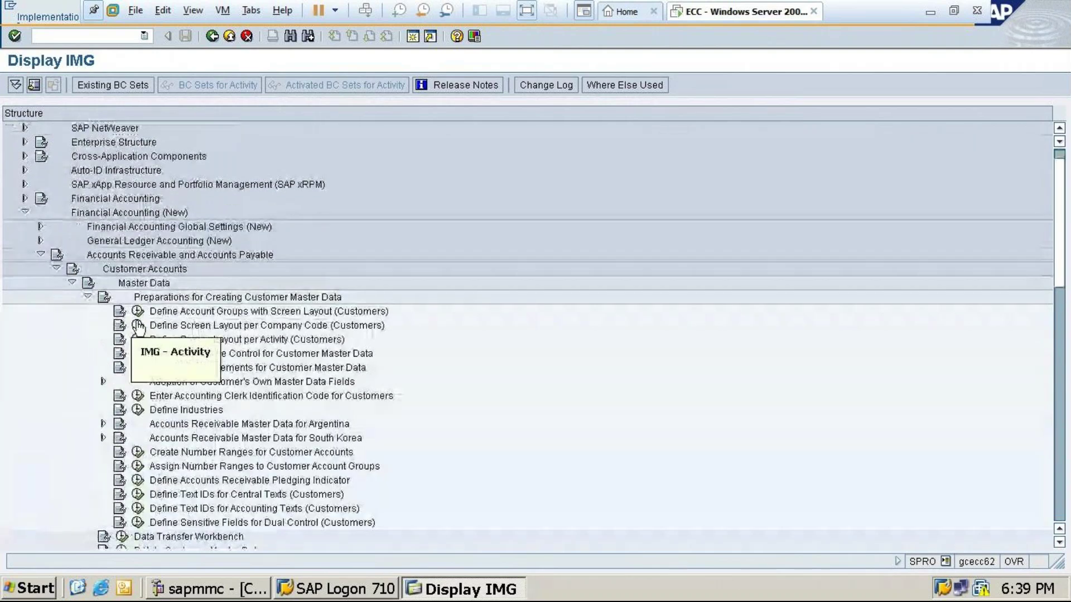
- Read the IMG documentation for Define Account Groups with Screen Layout (Customers) and close it
click(120, 325)
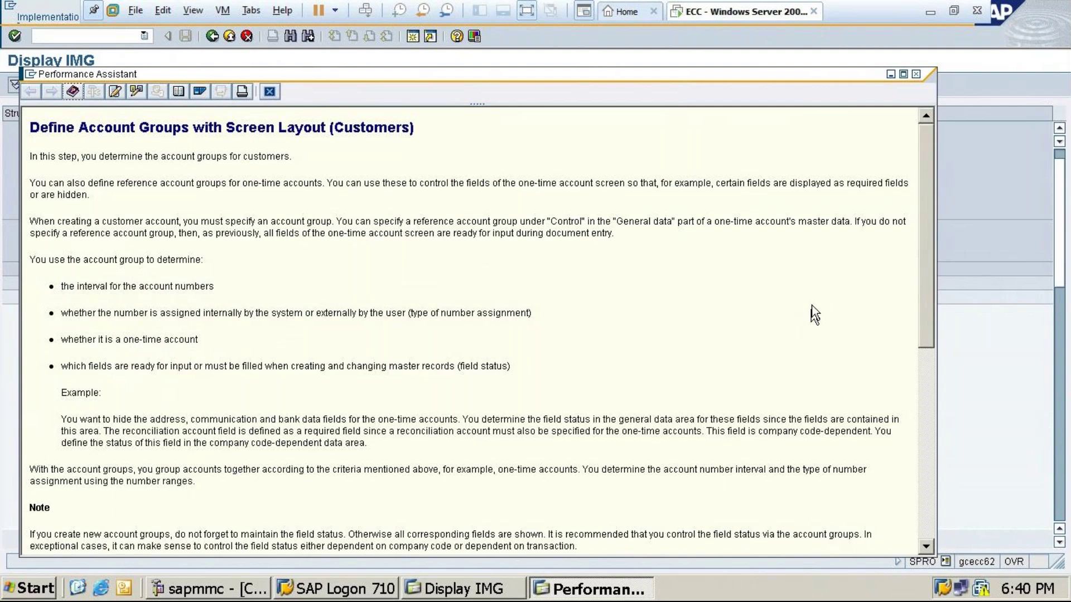
click(916, 74)
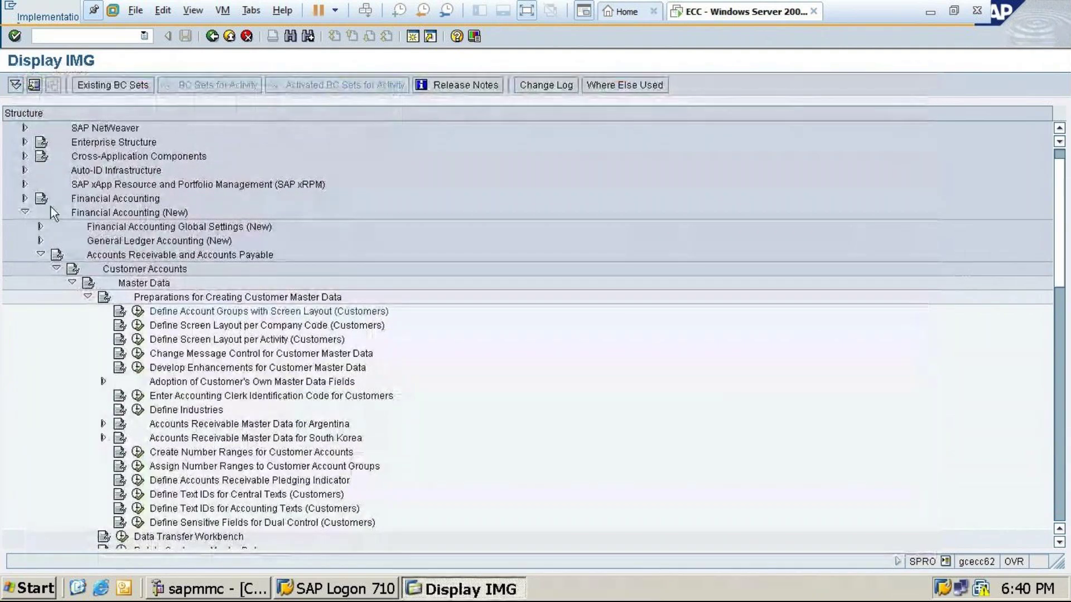
- Minimise the remote session, check the participants in the GoTo Meeting window, and return to the Accounts Receivable notes in Word
click(930, 12)
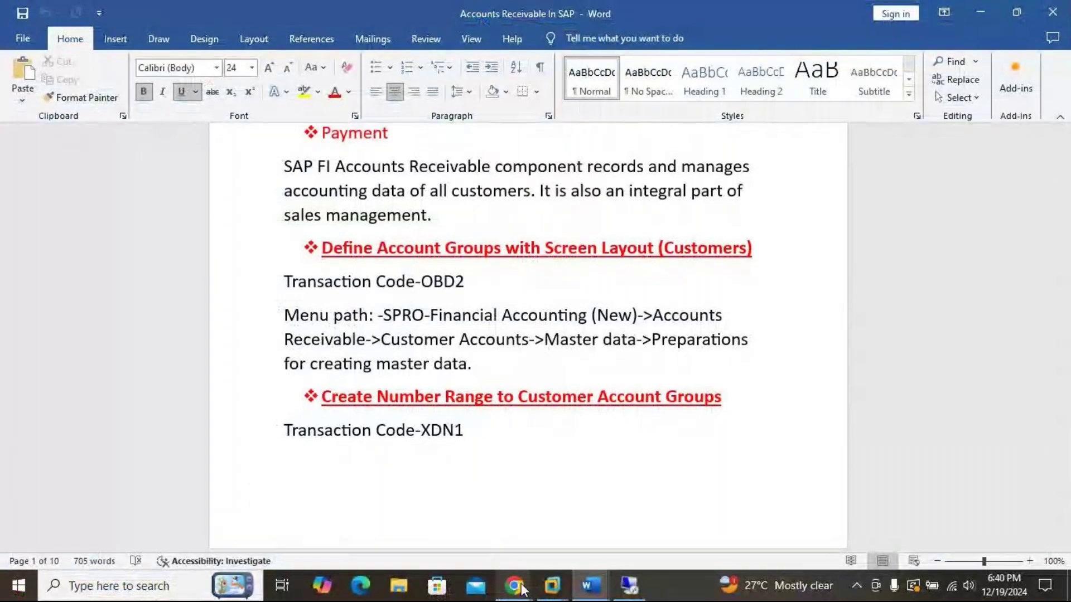
mouse_move(512, 587)
click(555, 545)
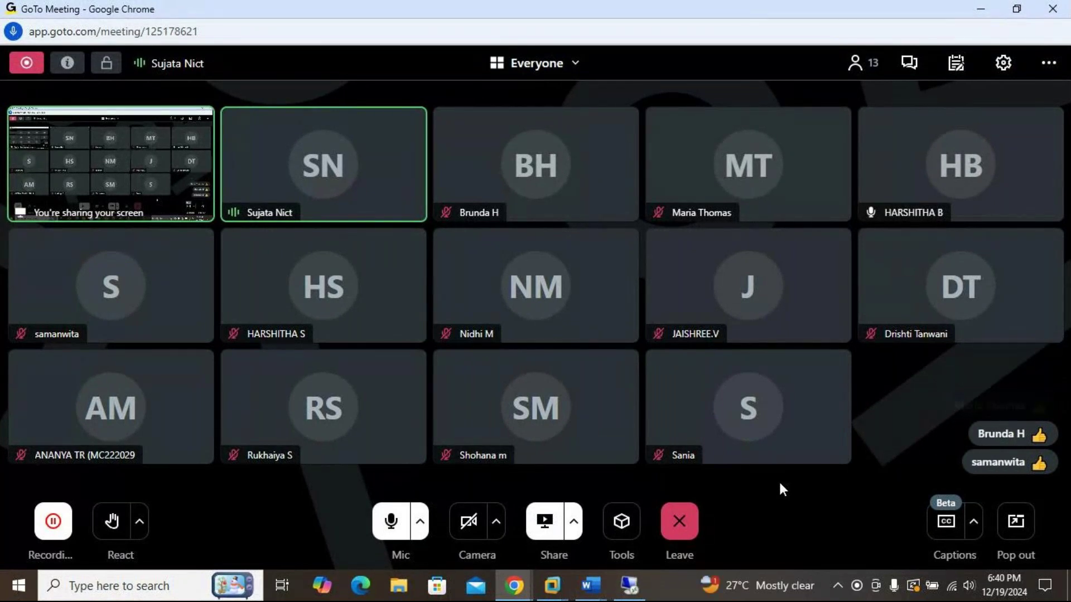
click(980, 12)
scroll(334, 328, up, 2)
scroll(301, 328, down, 2)
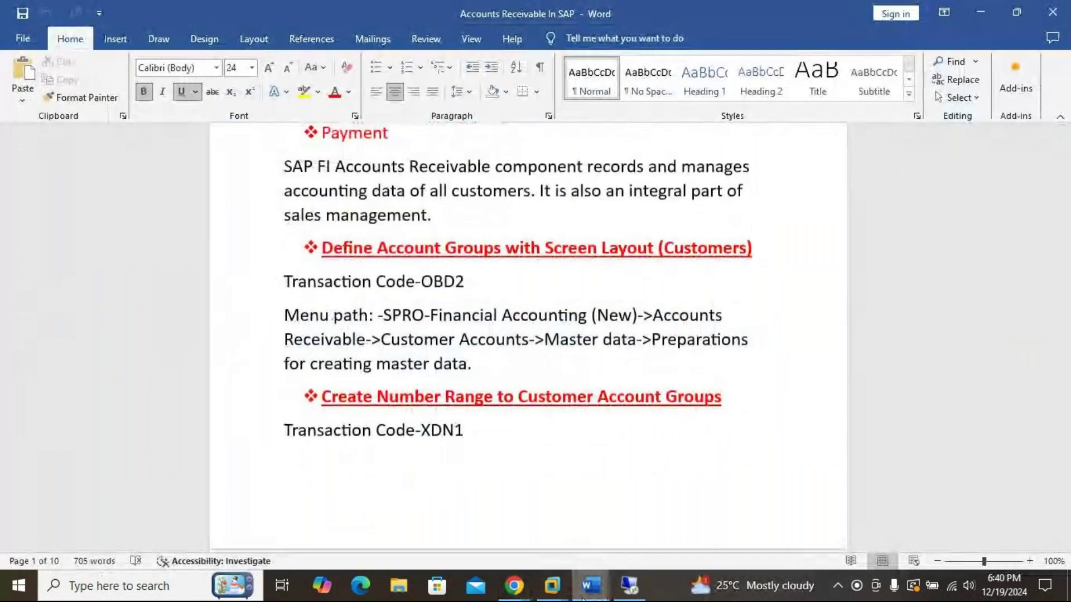
- In SAP's Define Account Groups with Screen Layout (Customers), create account group TACS named "Domestic customer for TA10"
mouse_move(551, 586)
click(664, 497)
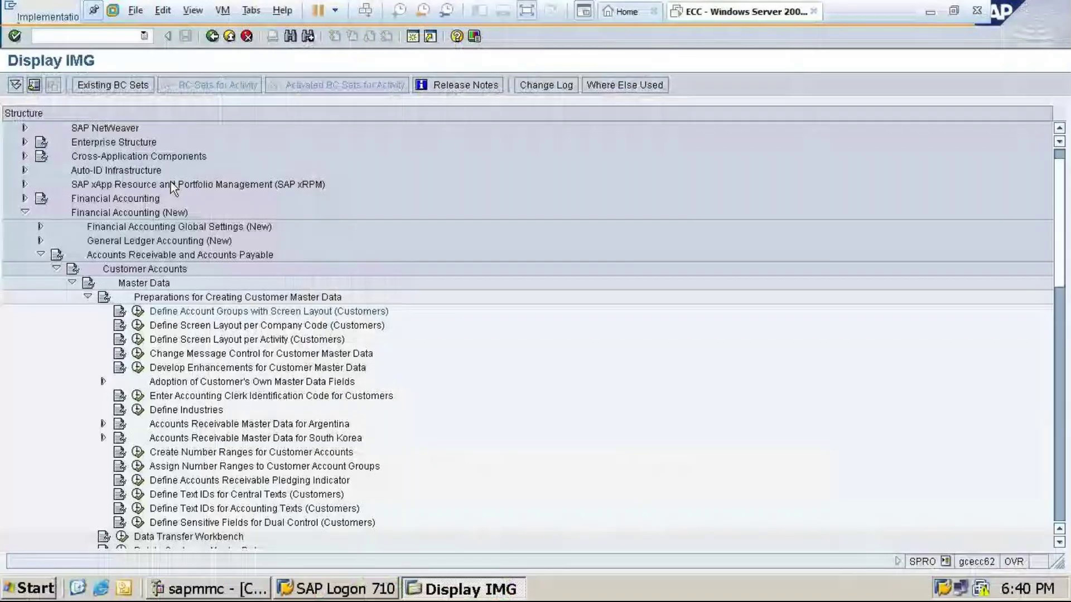
click(138, 312)
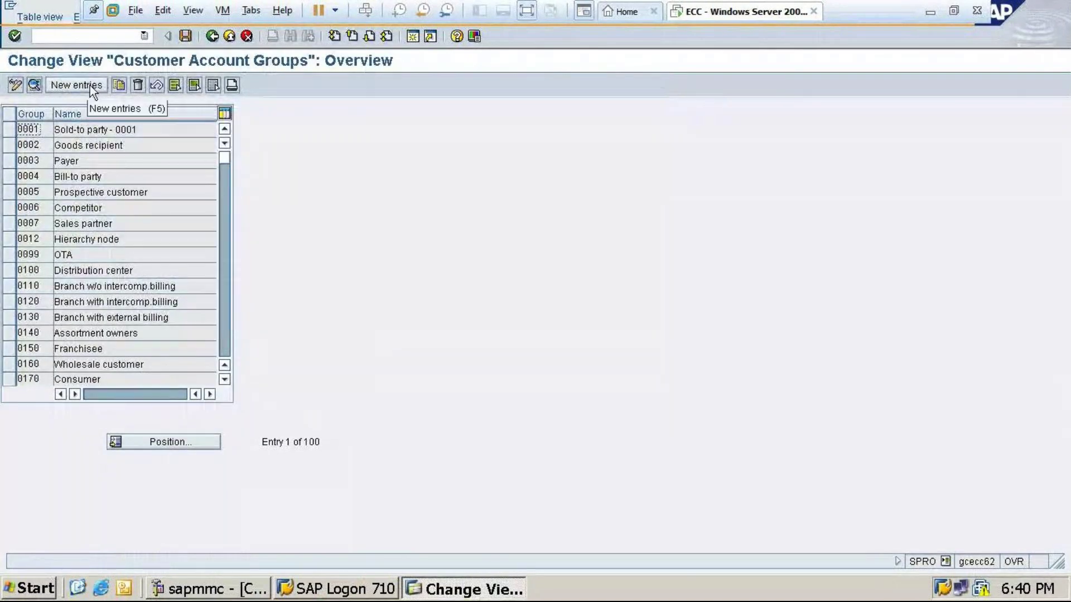
click(89, 85)
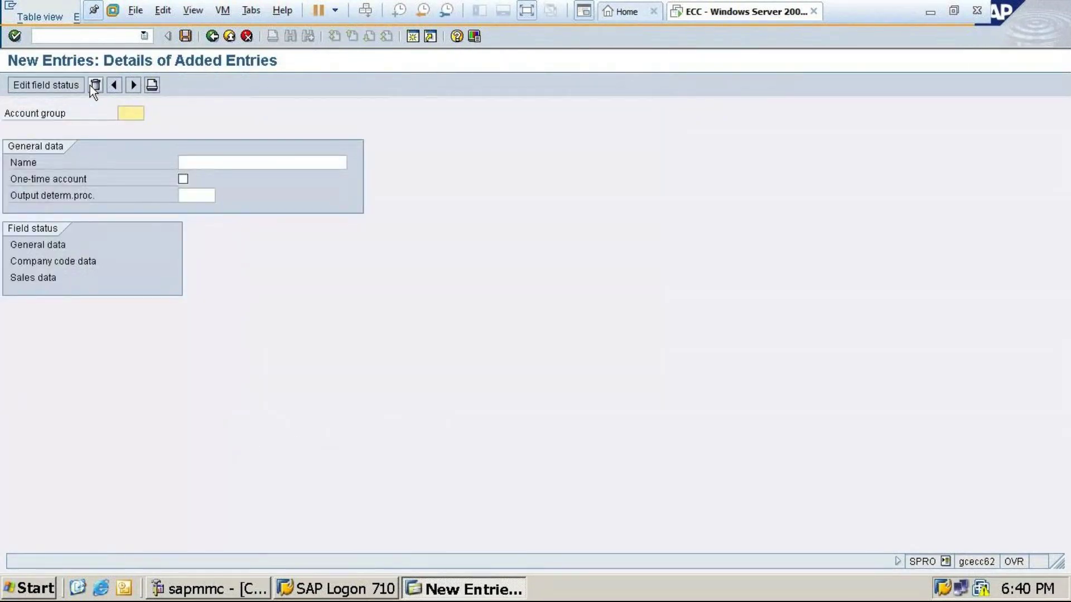
text(TACS)
click(199, 162)
text(D)
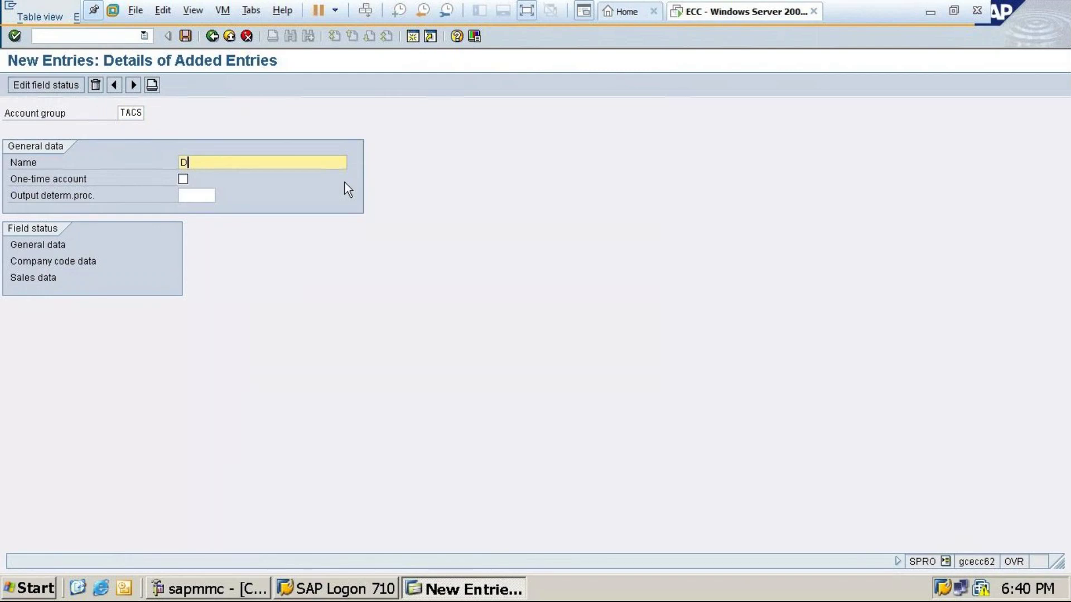
text(omestic customer for TA)
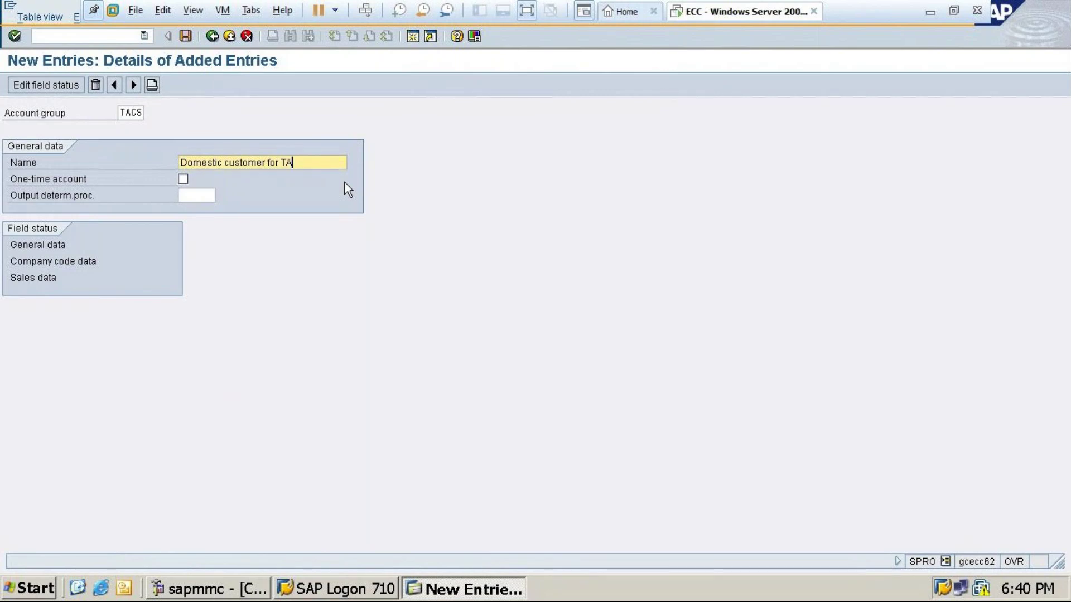
text(10)
- In the company code data field status for TACS, make Reconciliation account a required entry under Account management
double_click(85, 260)
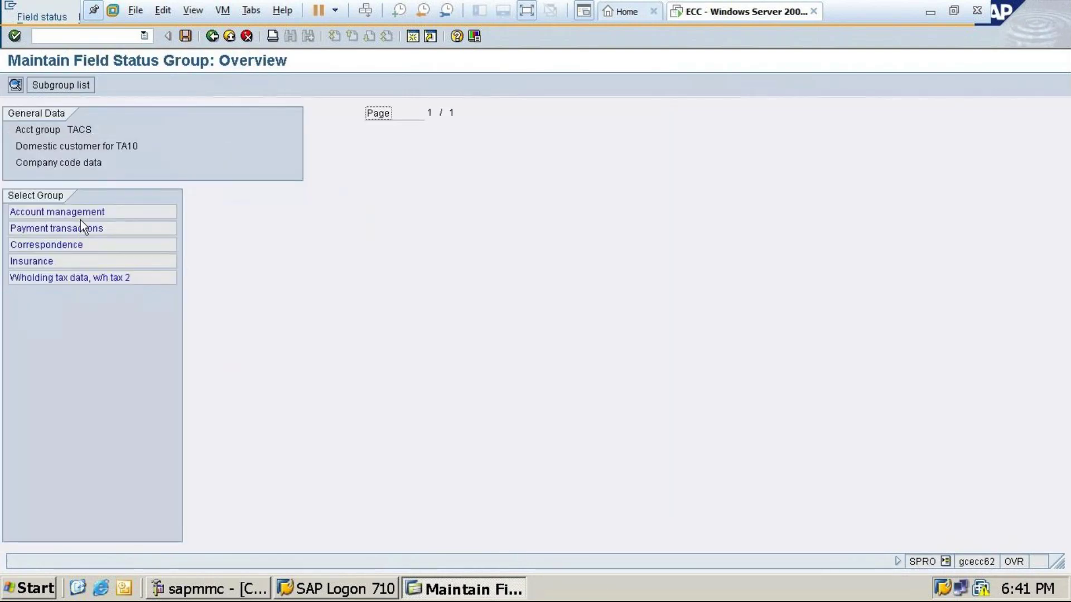
click(211, 37)
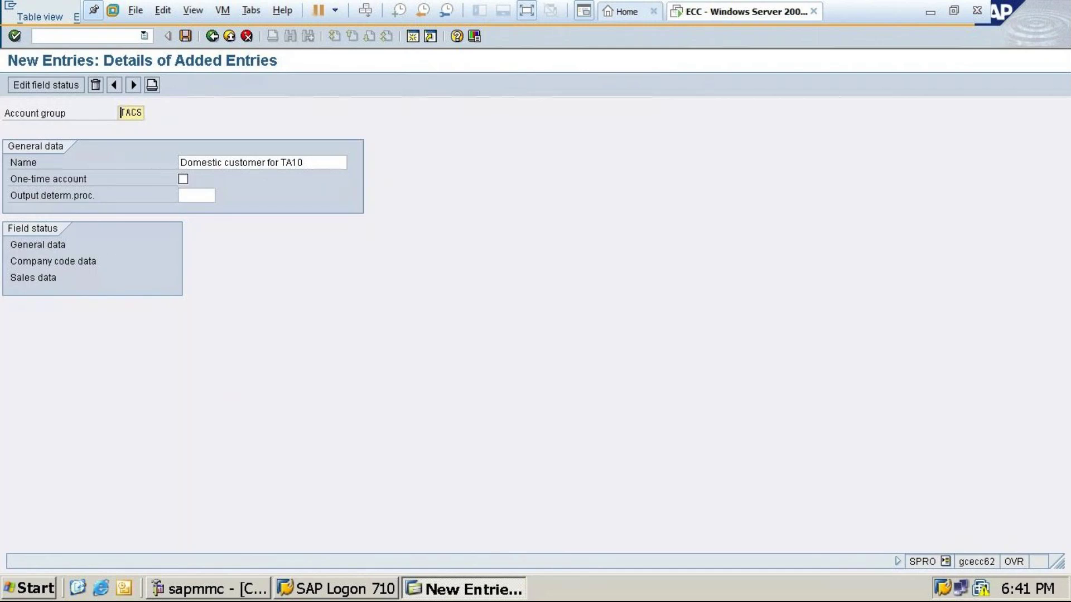
double_click(39, 262)
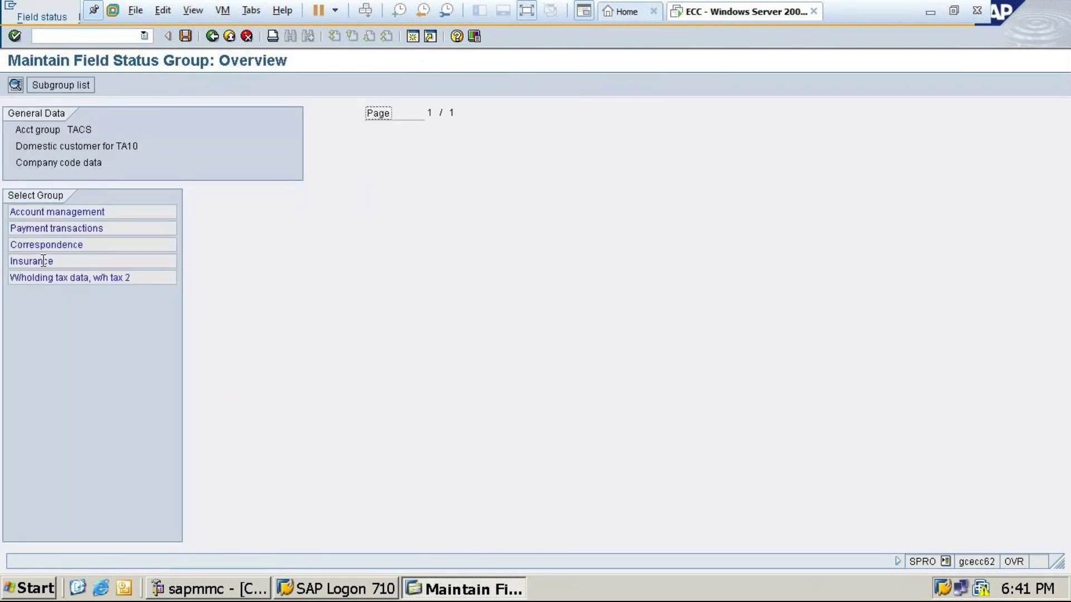
double_click(61, 207)
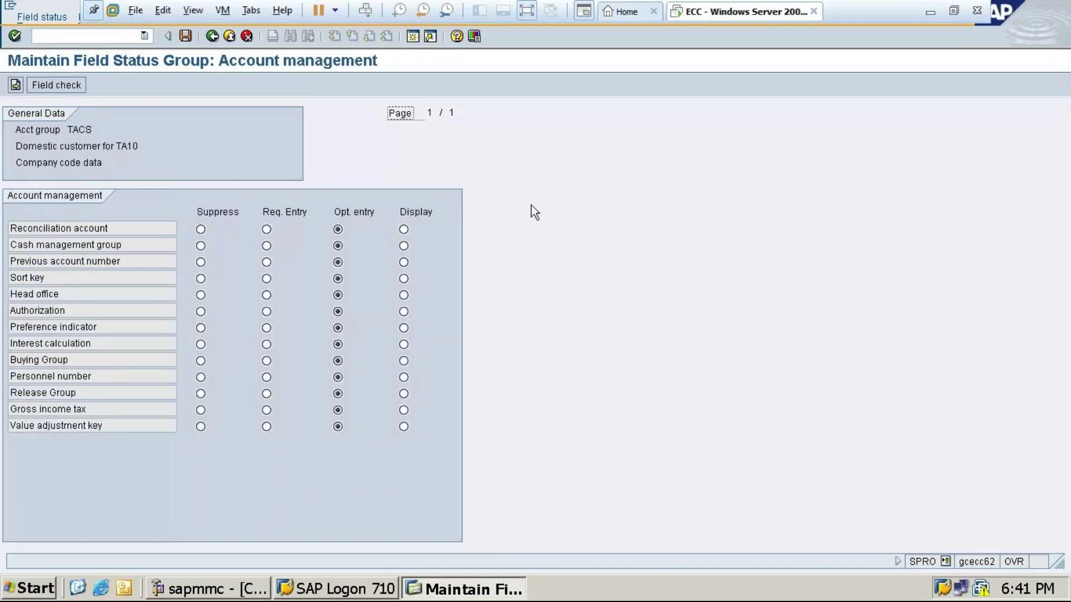
click(267, 230)
- Save account group TACS to the "Tata group of company 10" customizing request and return to the IMG structure
click(189, 35)
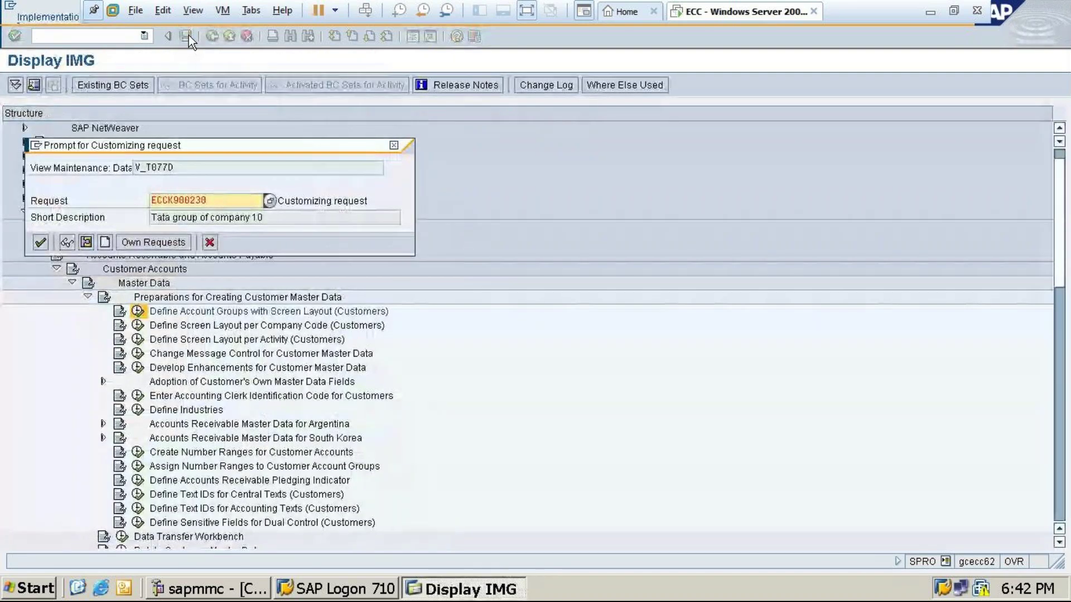
click(41, 242)
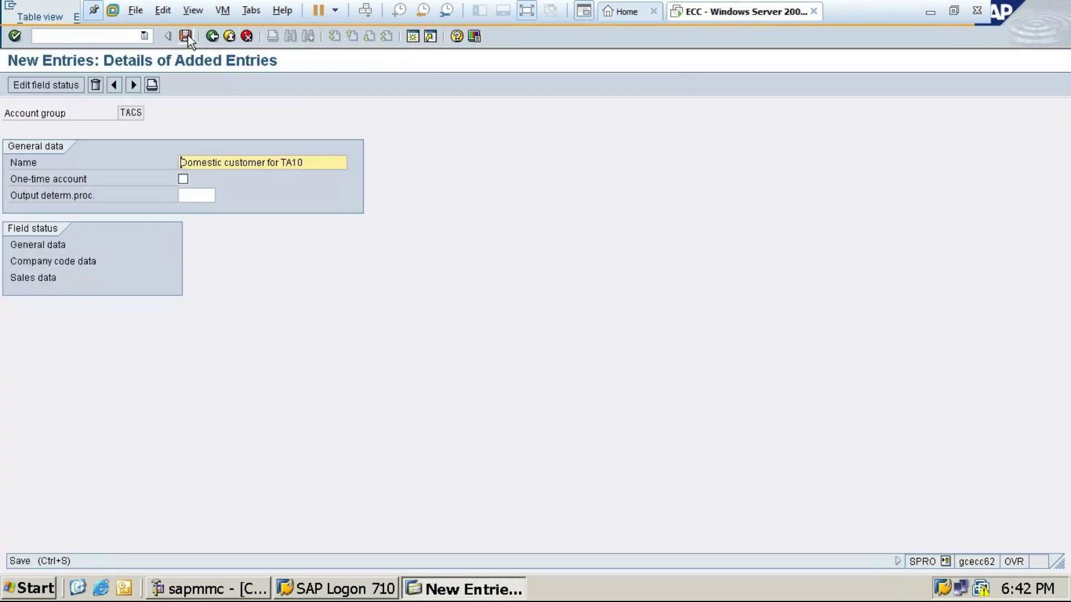
click(212, 36)
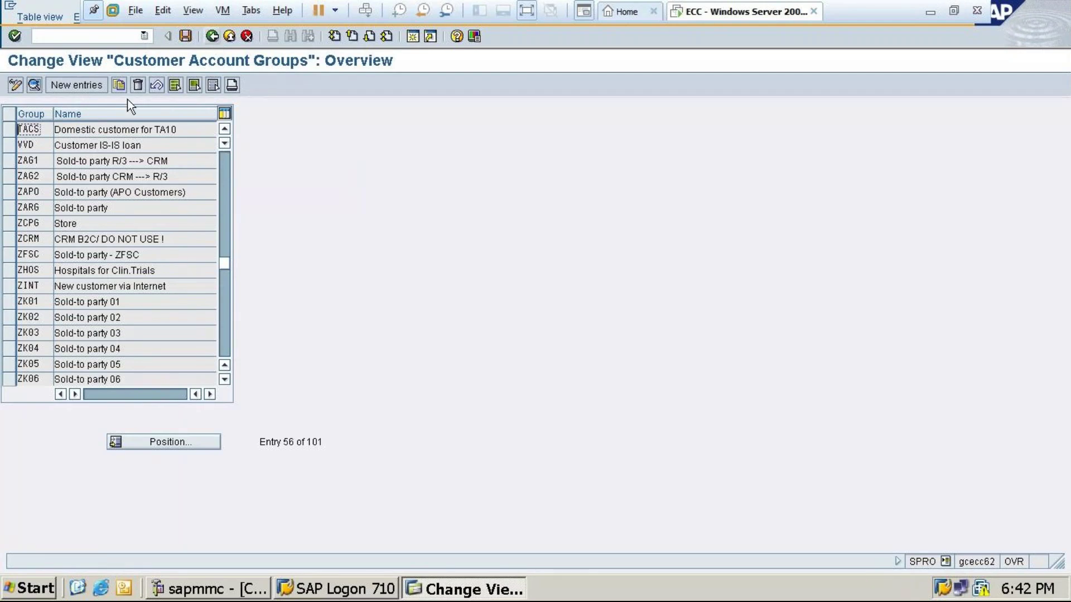
click(187, 35)
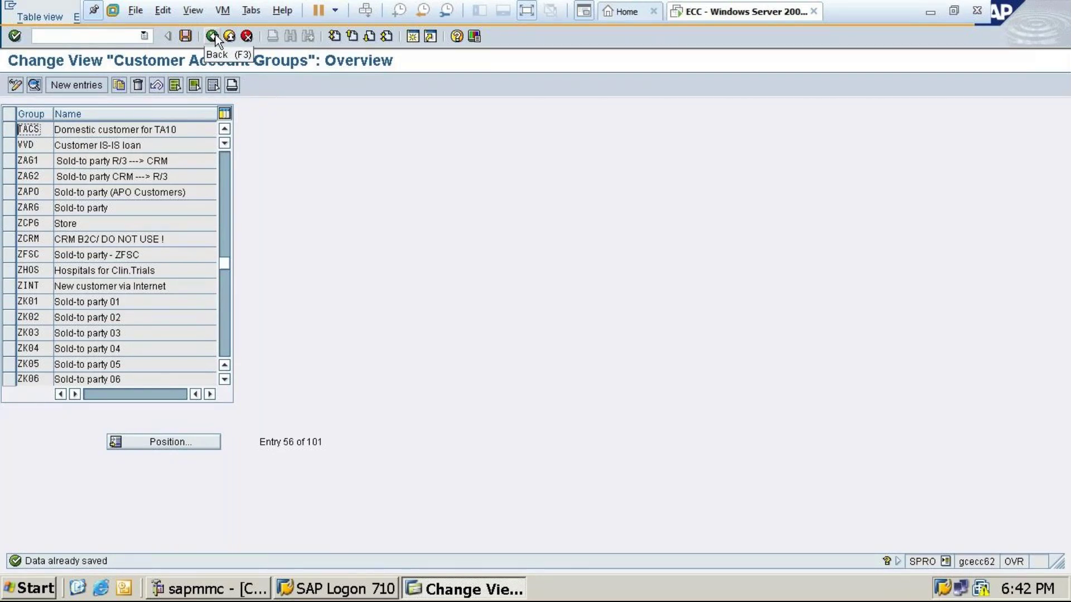
click(214, 36)
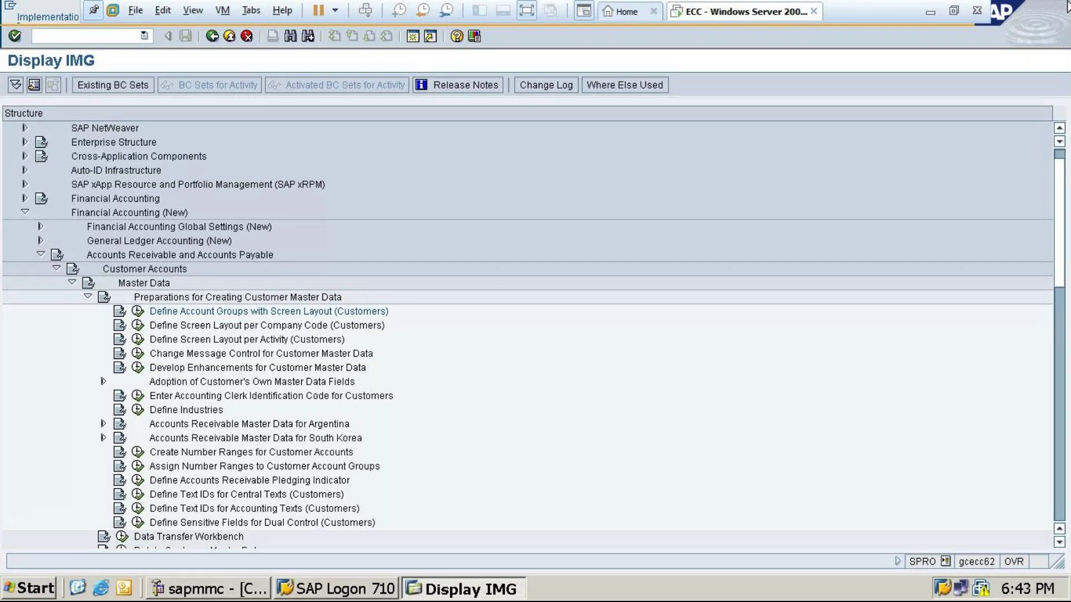
- Check the Word notes for the customer number range transaction and view the participants in the GoTo Meeting window, returning to the notes
click(930, 13)
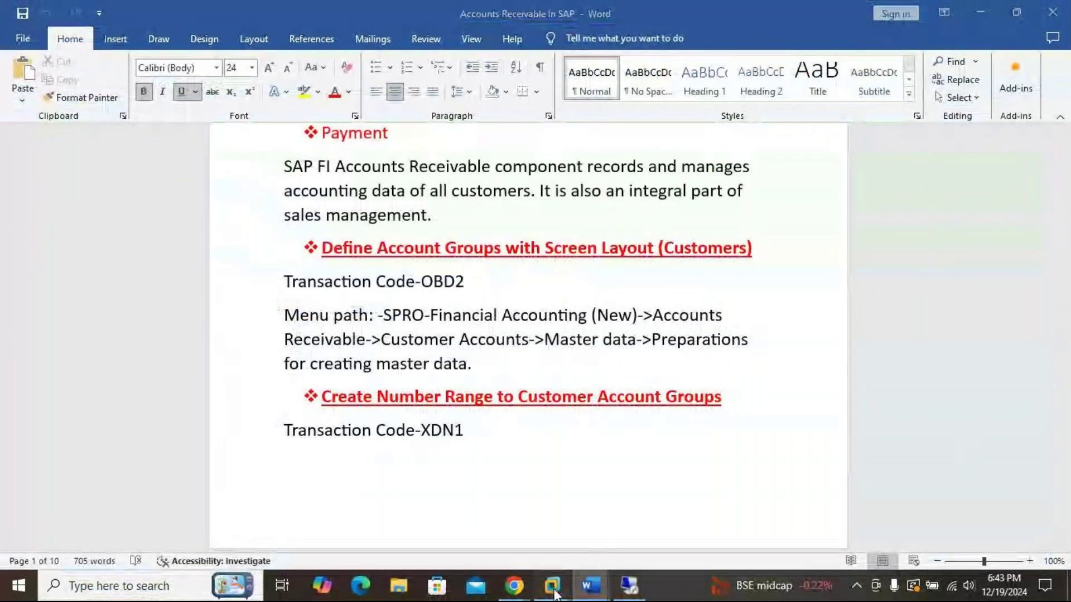
mouse_move(554, 592)
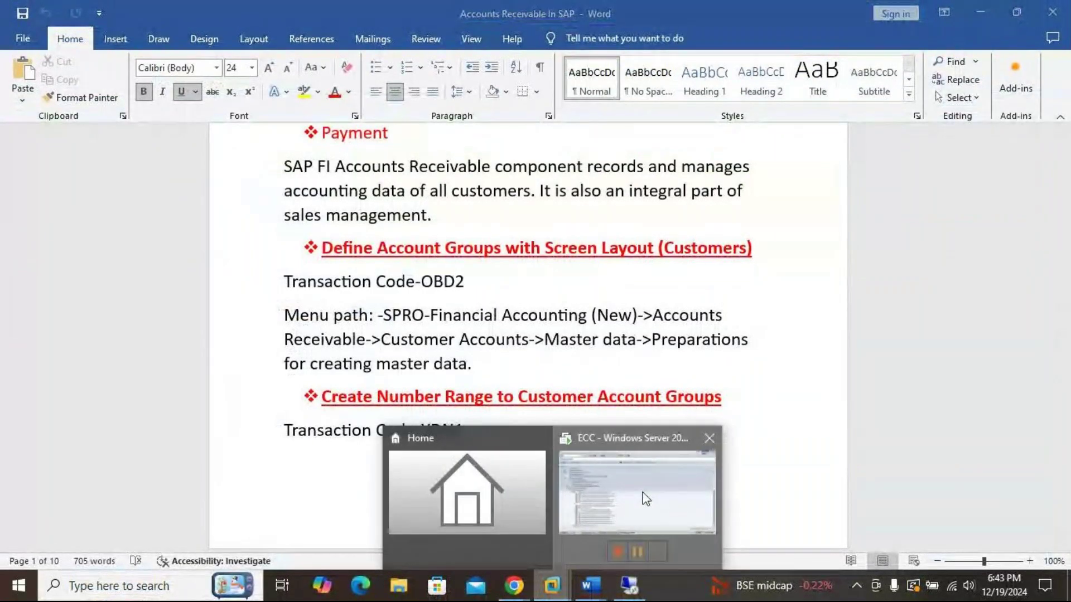
click(645, 499)
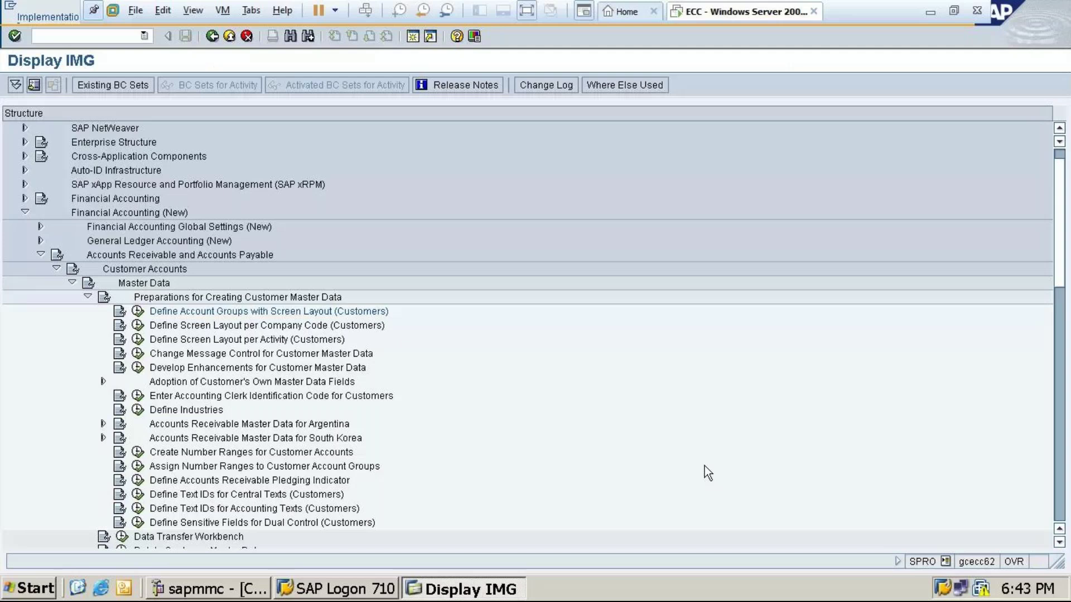
click(929, 12)
mouse_move(514, 585)
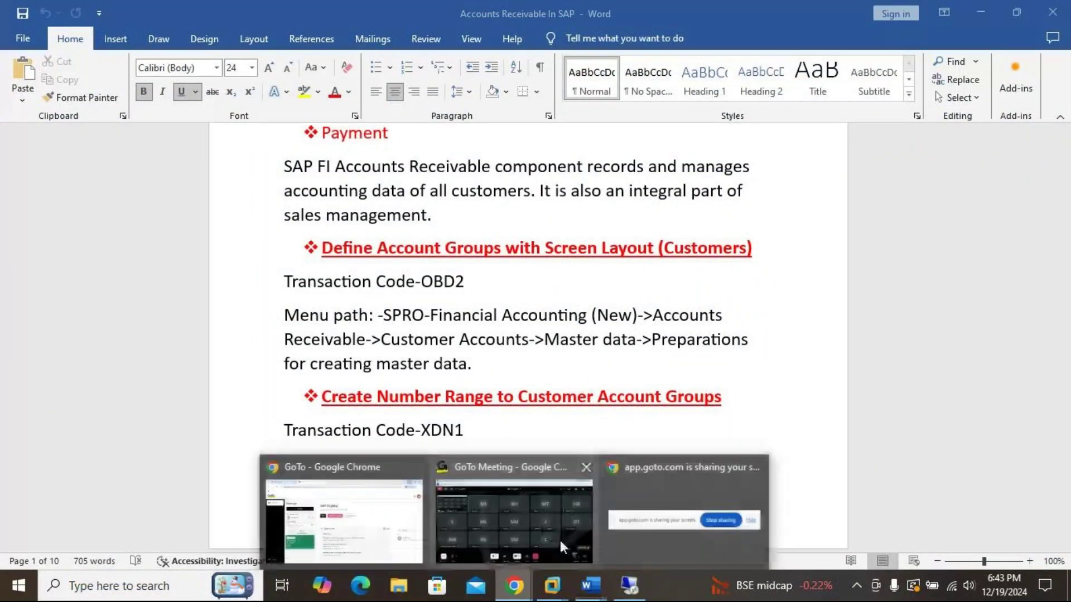
click(559, 538)
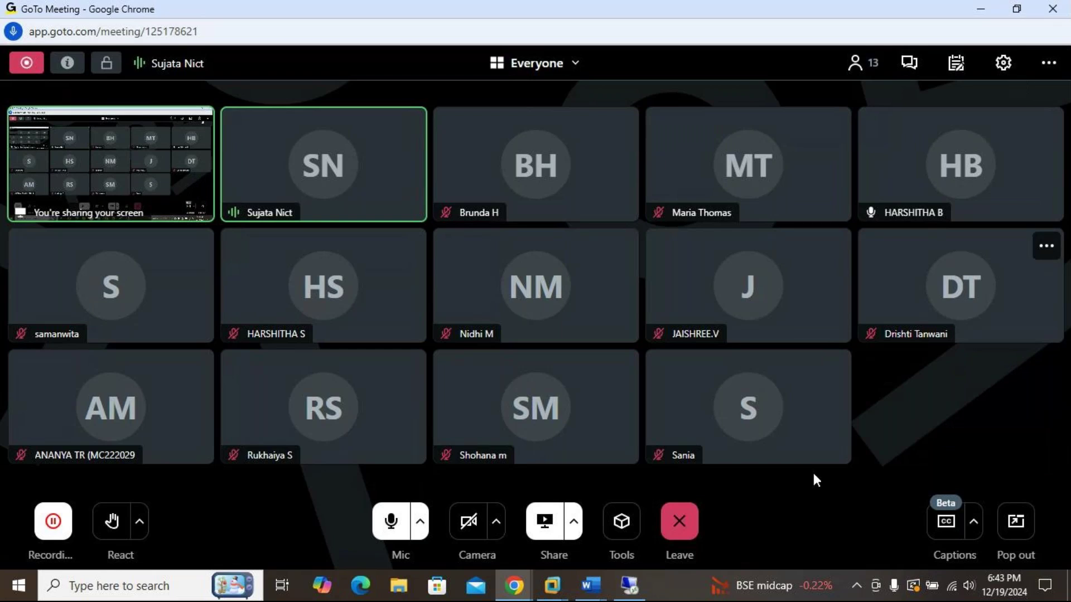
click(976, 11)
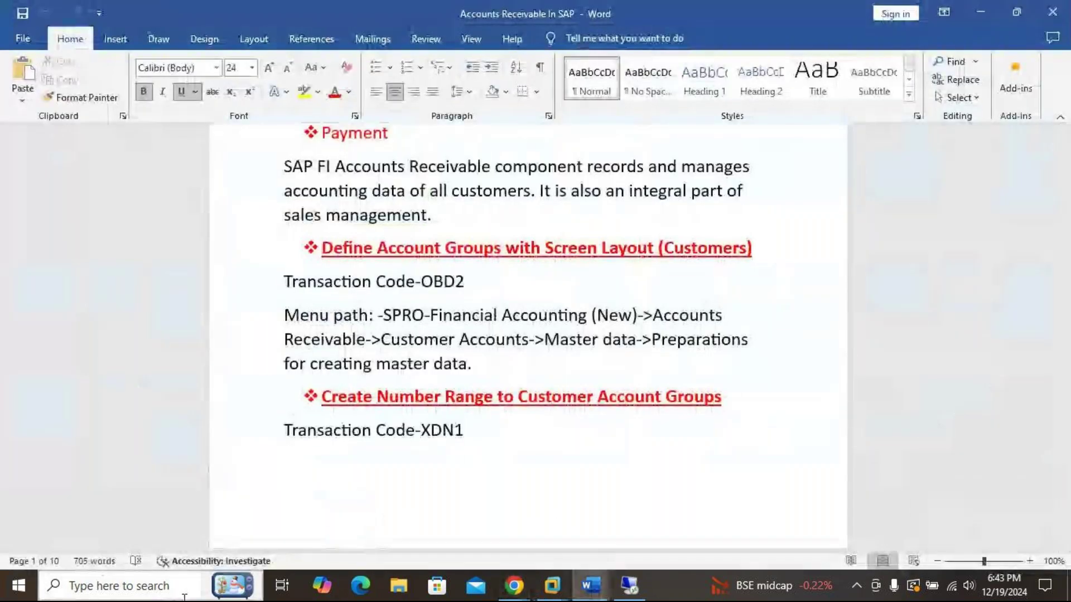
- Switch to the SAP session, open Create Number Ranges for Customer Accounts from the IMG structure, and display the existing customer number range intervals
mouse_move(629, 586)
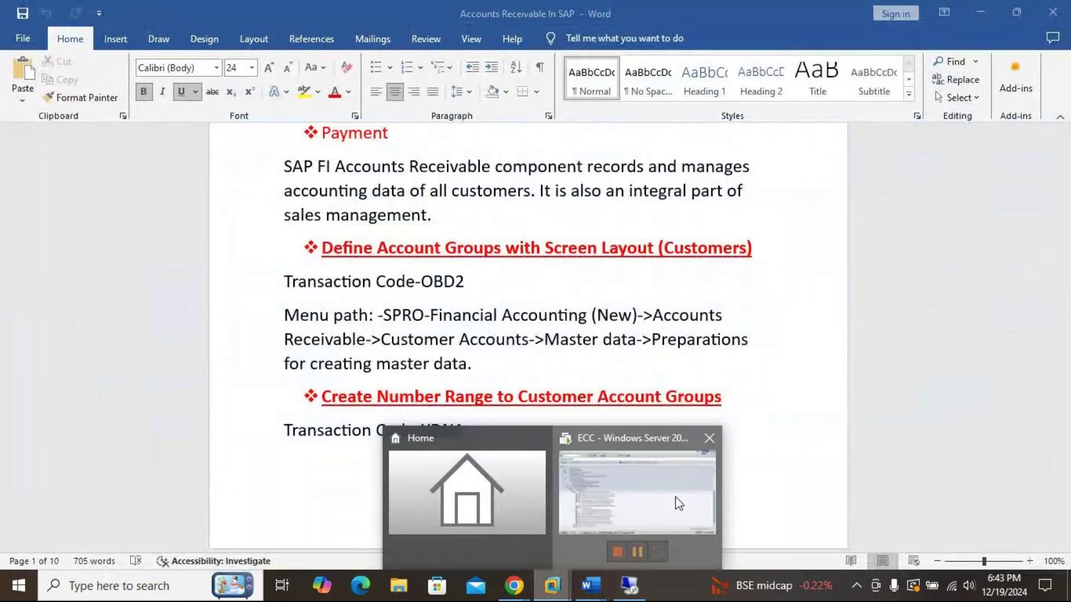
click(693, 493)
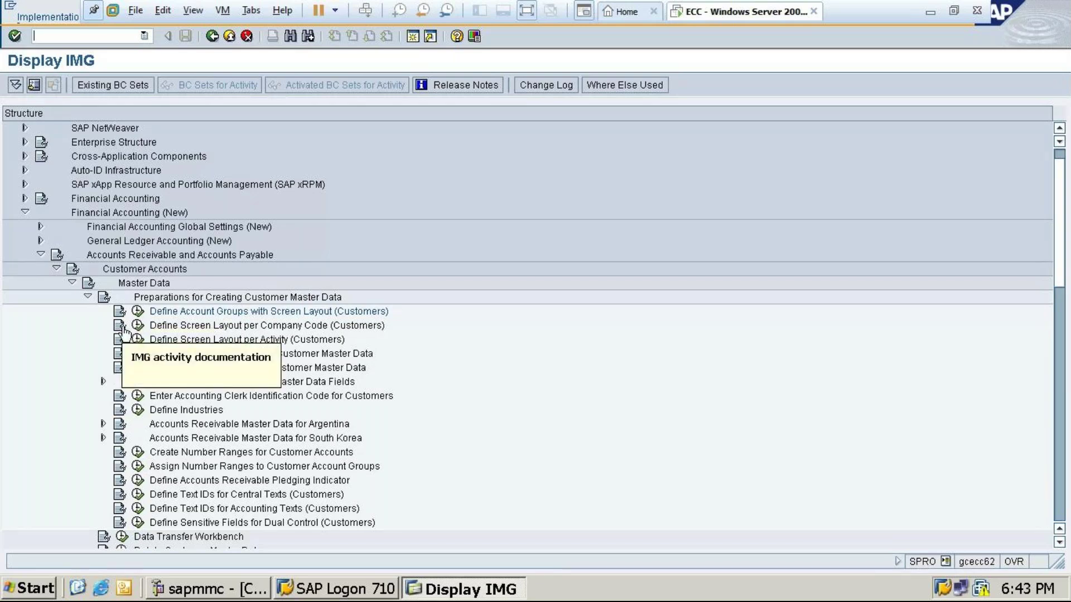
click(137, 452)
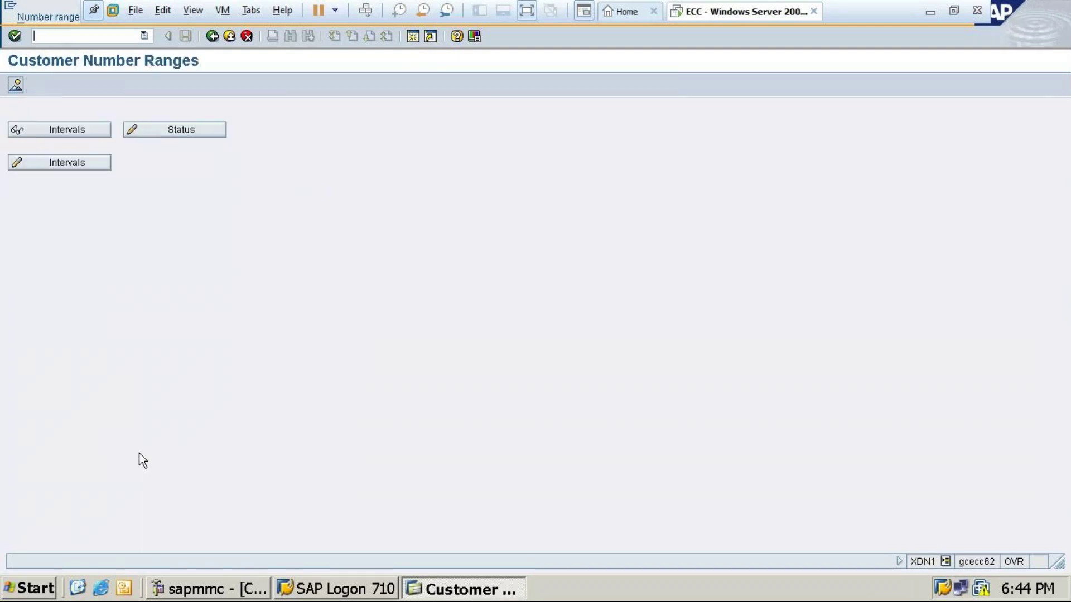
click(75, 132)
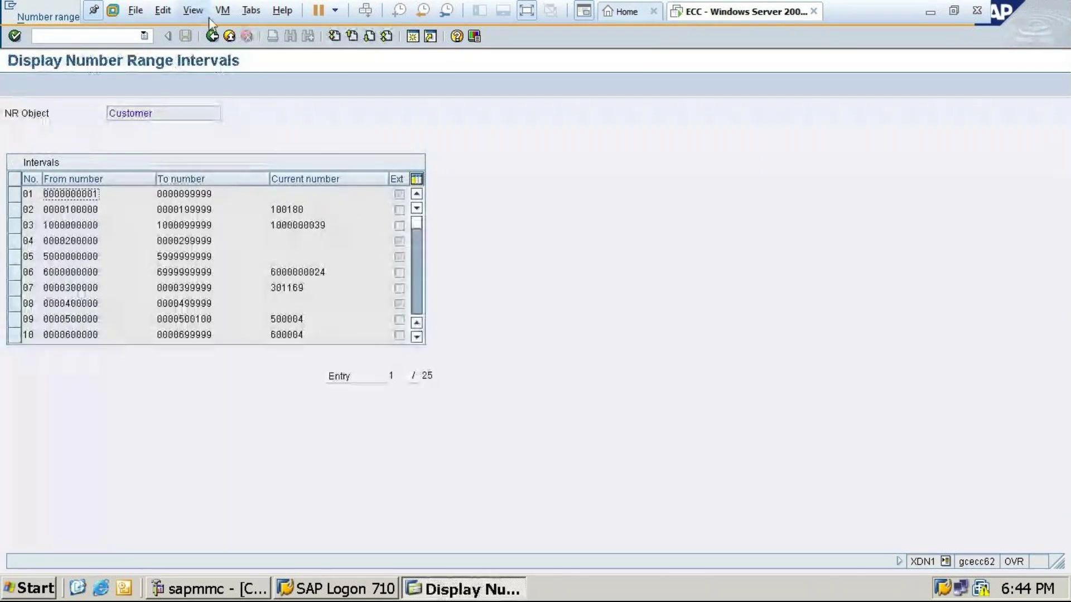
- Leave the interval display, reopen Create Number Ranges for Customer Accounts from the IMG and open the intervals for maintenance
click(212, 37)
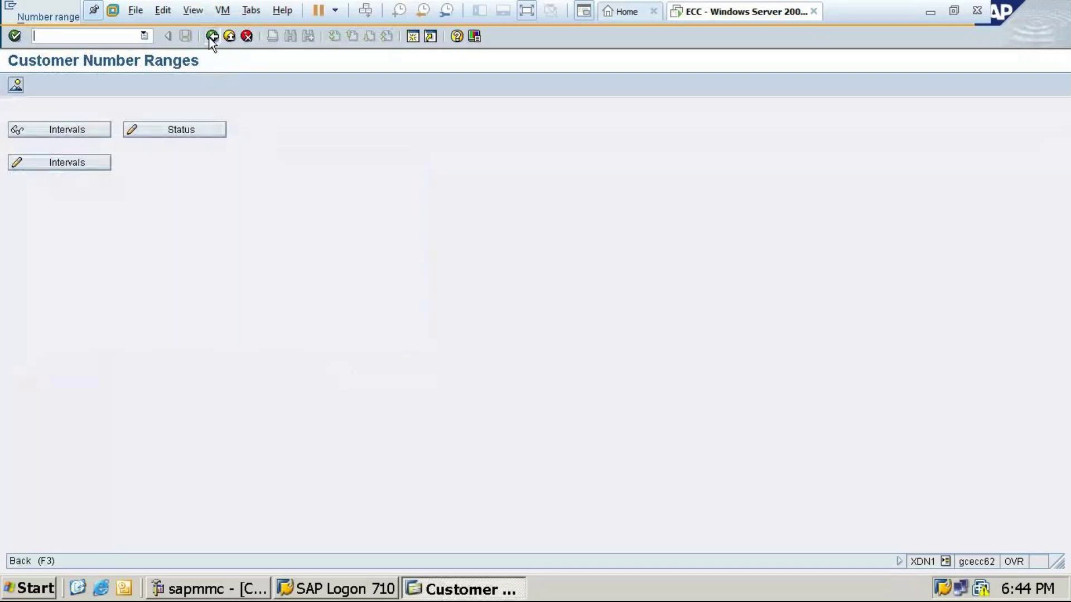
click(212, 36)
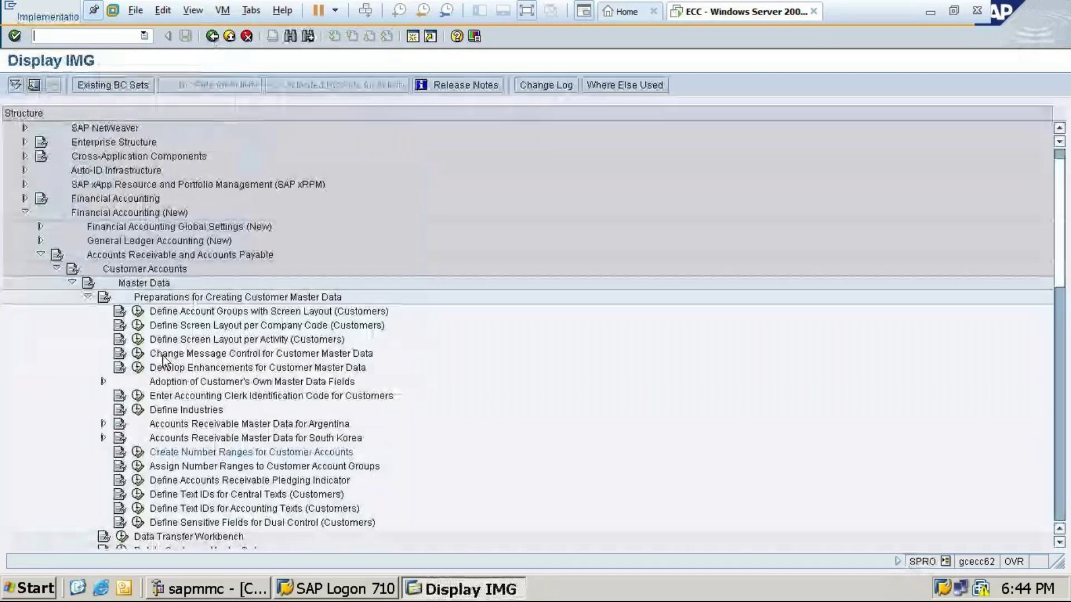
click(137, 451)
click(55, 165)
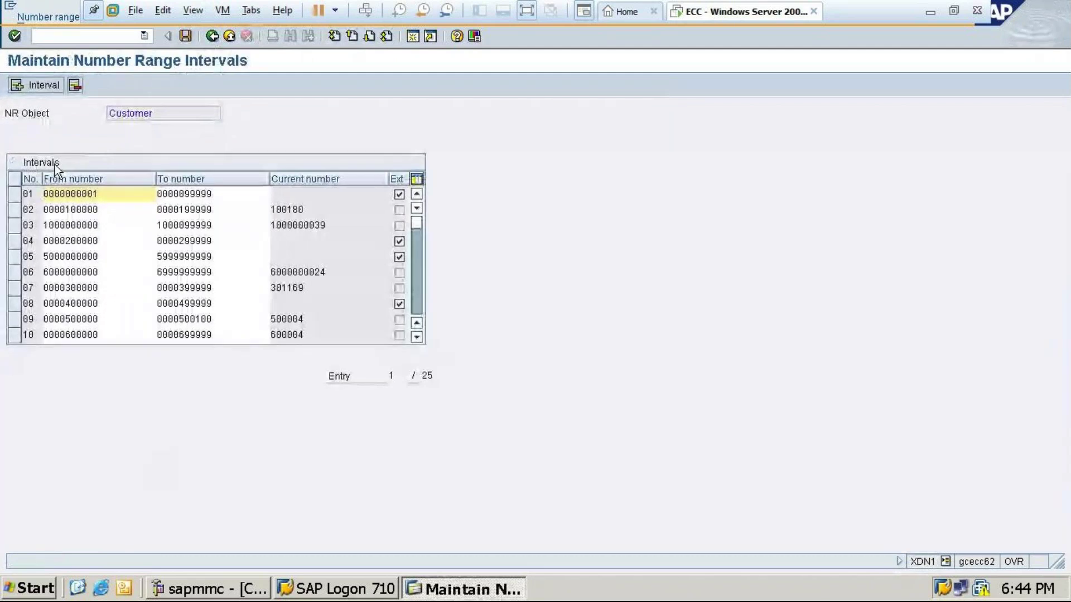
- Try to insert a new customer interval numbered 21, running from 7000 to 7999
click(36, 85)
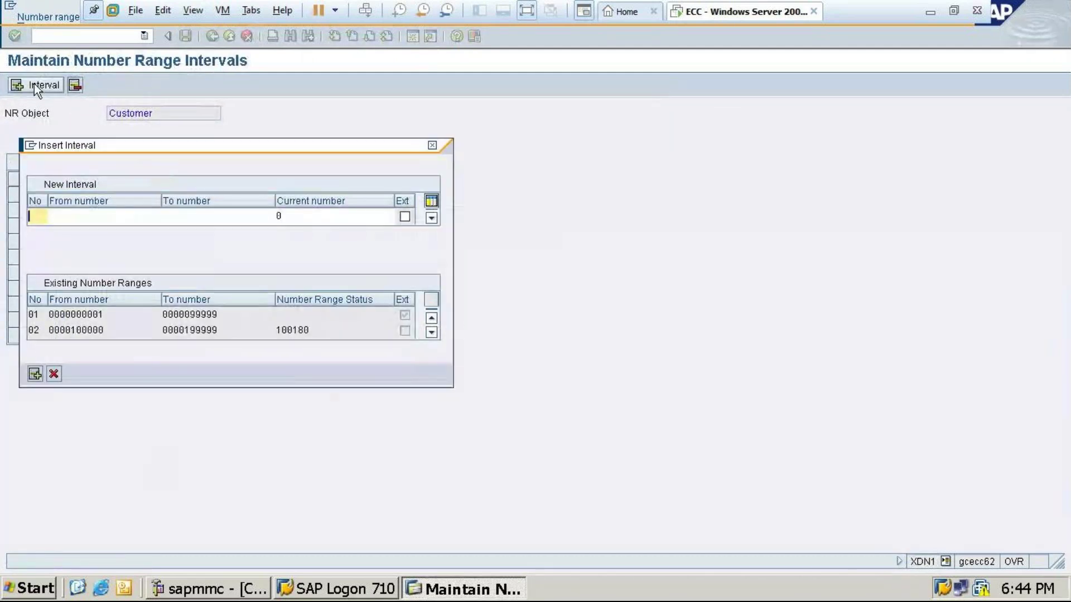
click(34, 214)
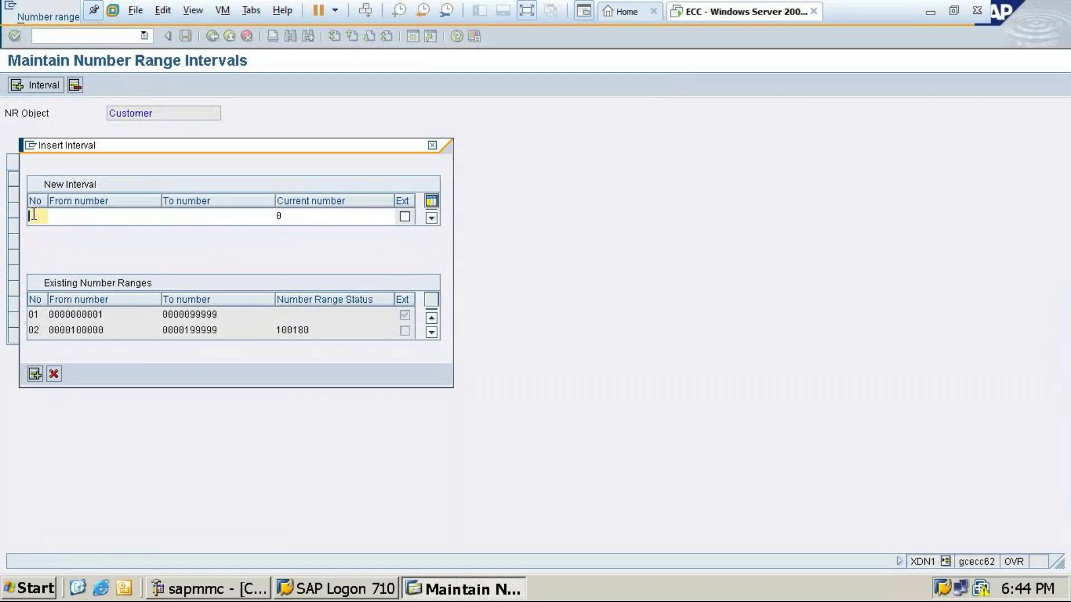
text(21)
click(66, 215)
text(4)
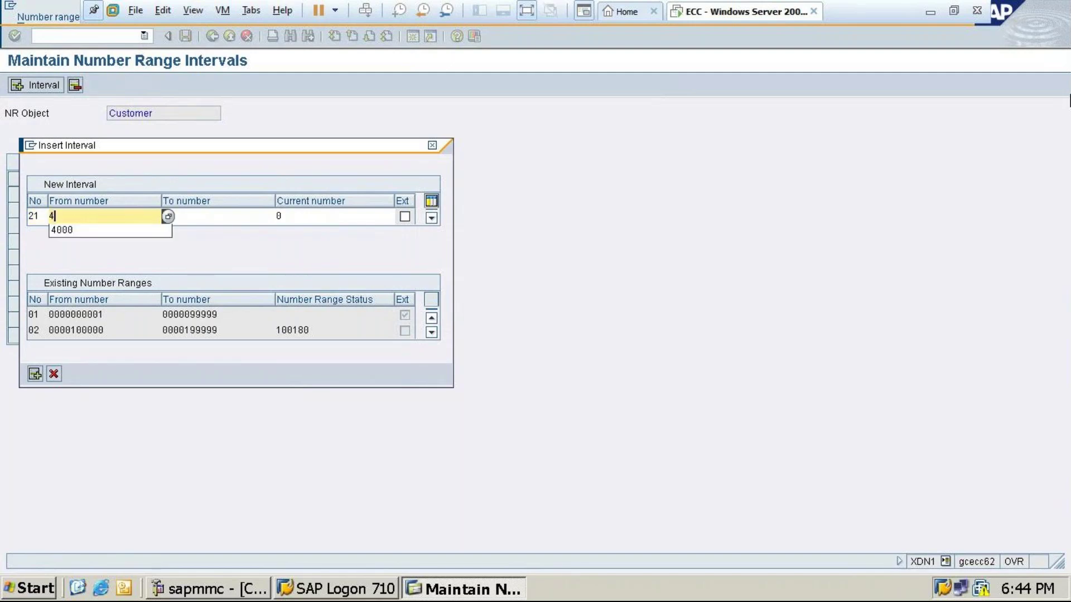
key(BackSpace)
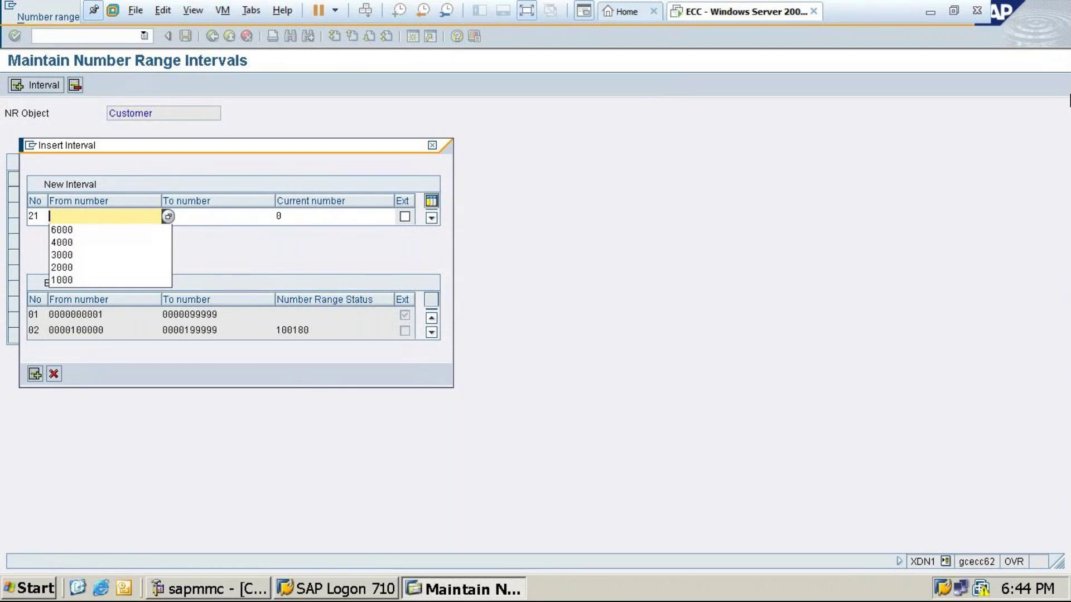
text(7000)
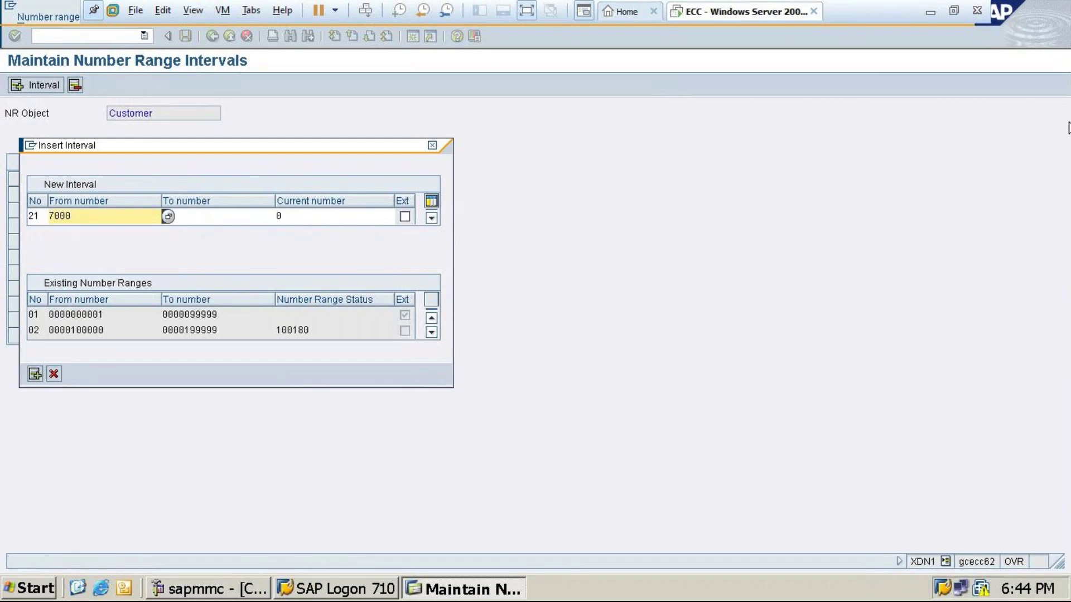
click(208, 217)
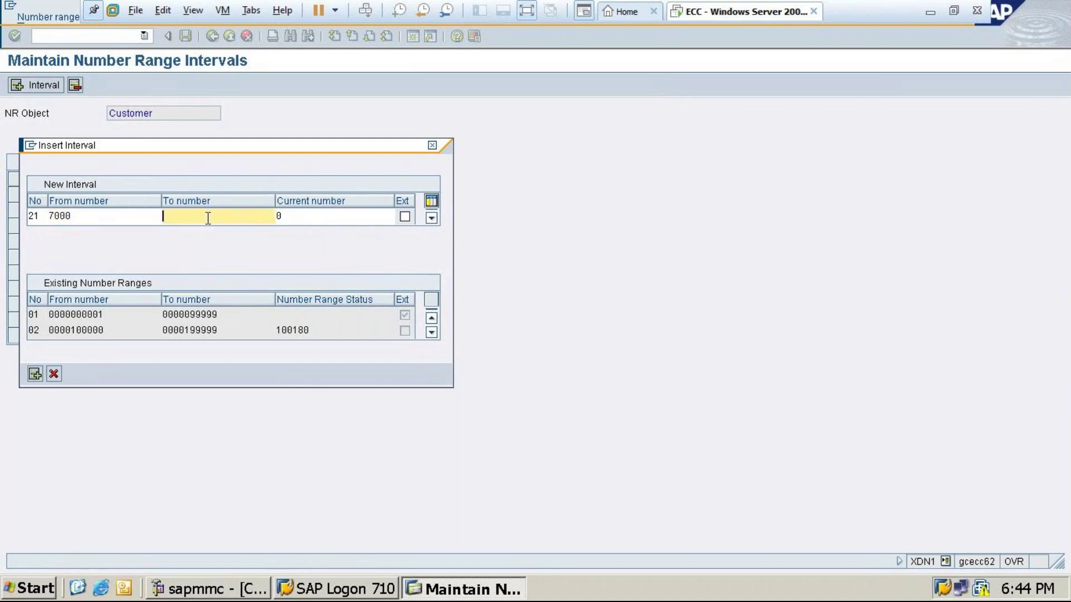
text(7999)
click(34, 374)
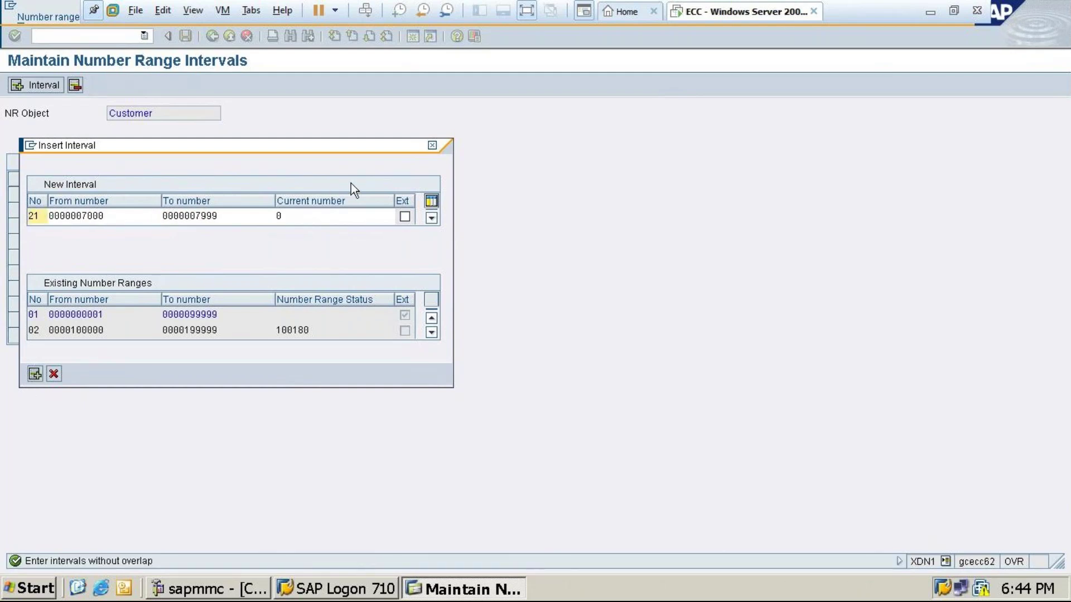
- Try number 24 for the new 7000 to 7999 interval, and close the insert dialog
key(BackSpace)
key(BackSpace)
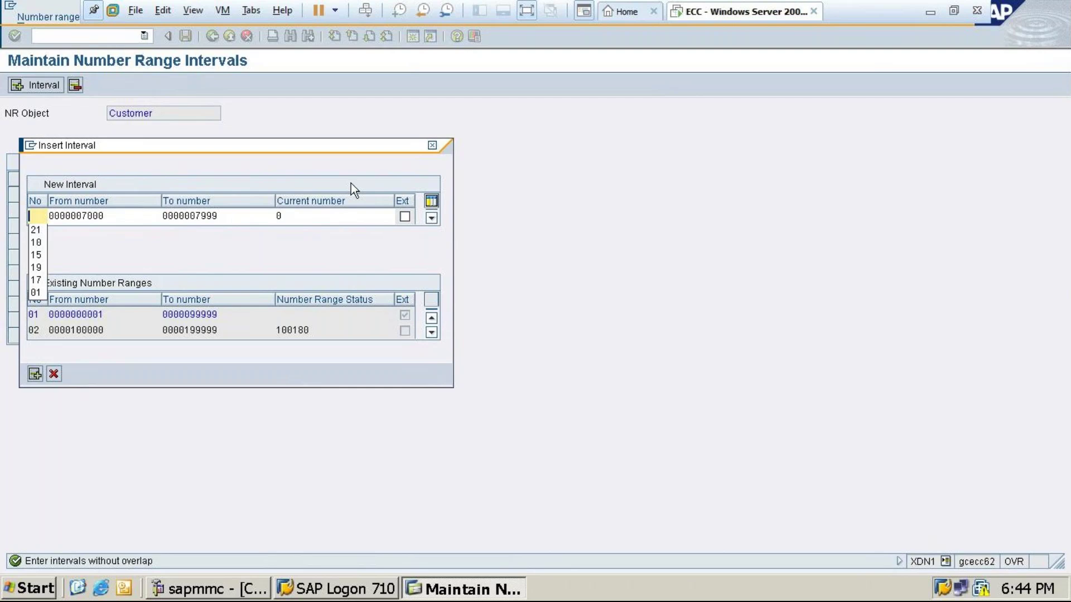
text(24)
key(Return)
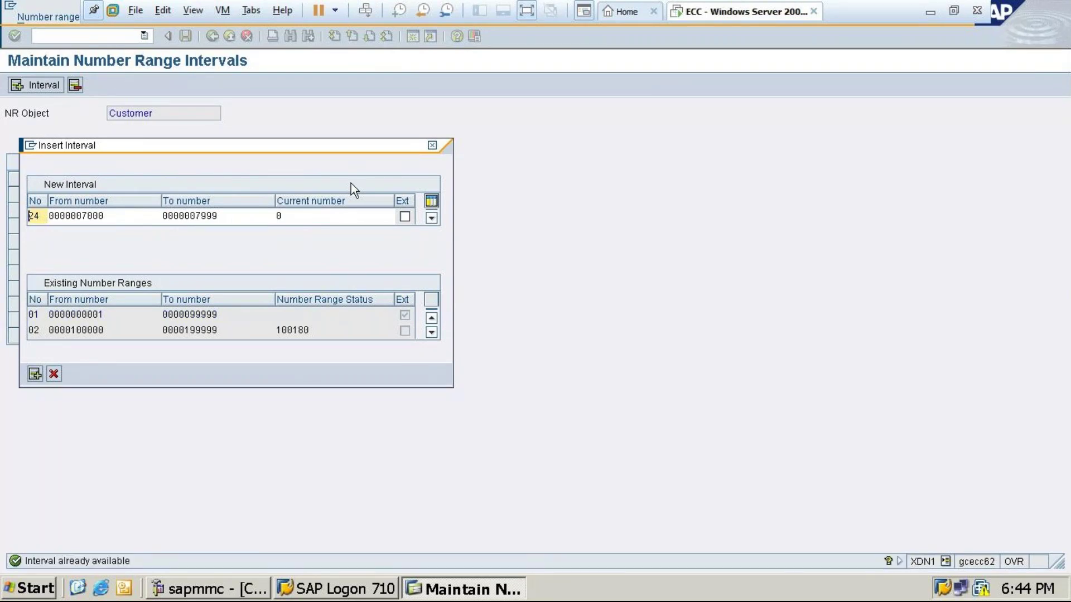
click(432, 146)
- Look through the whole list of customer intervals for the numbers and ranges already in use
scroll(44, 286, down, 2)
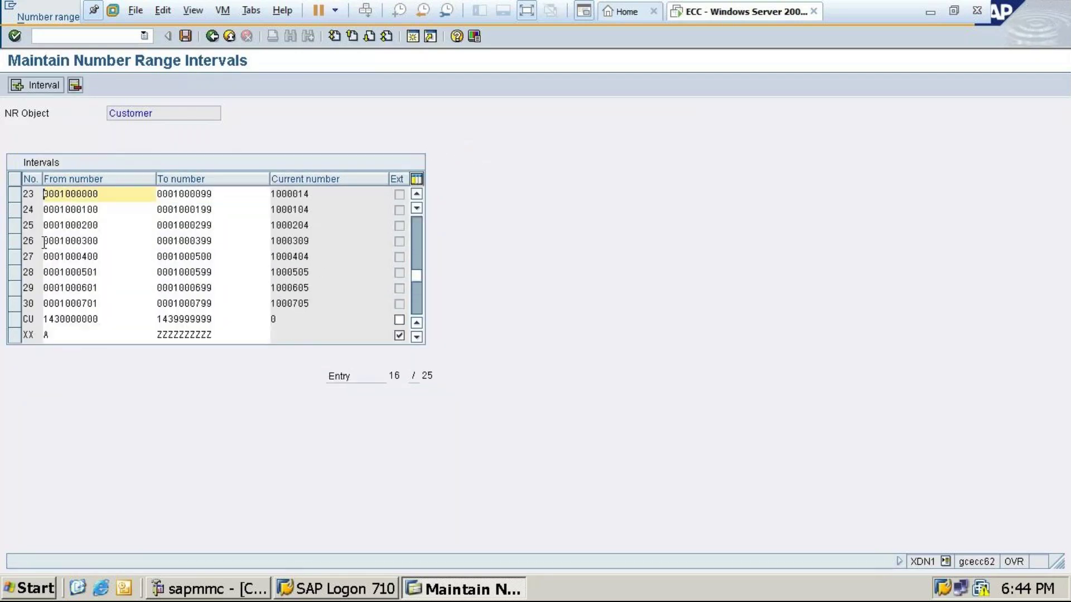
scroll(54, 290, down, 2)
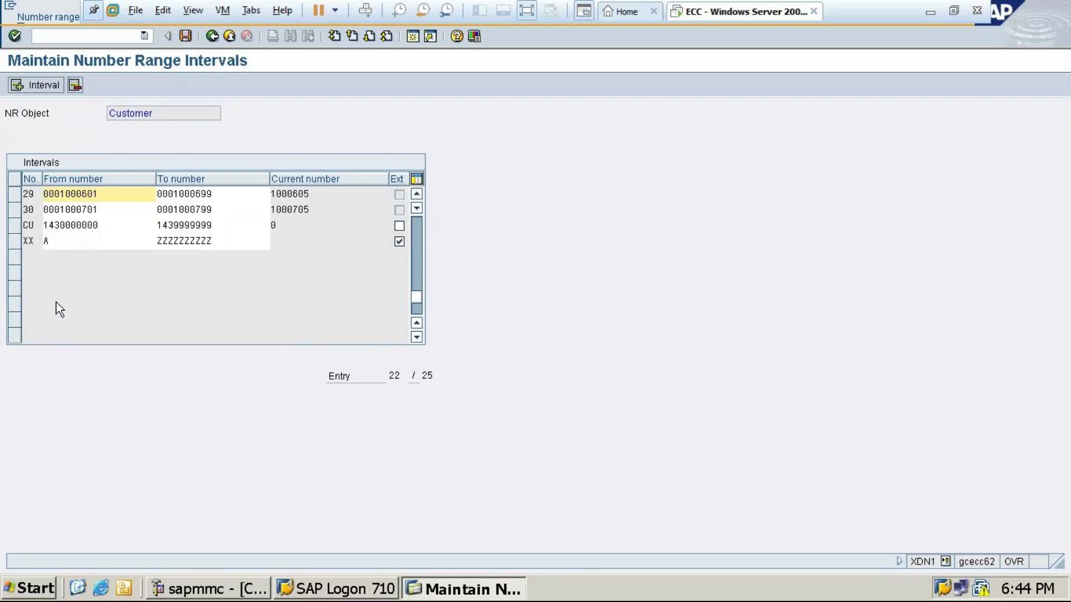
scroll(55, 303, up, 3)
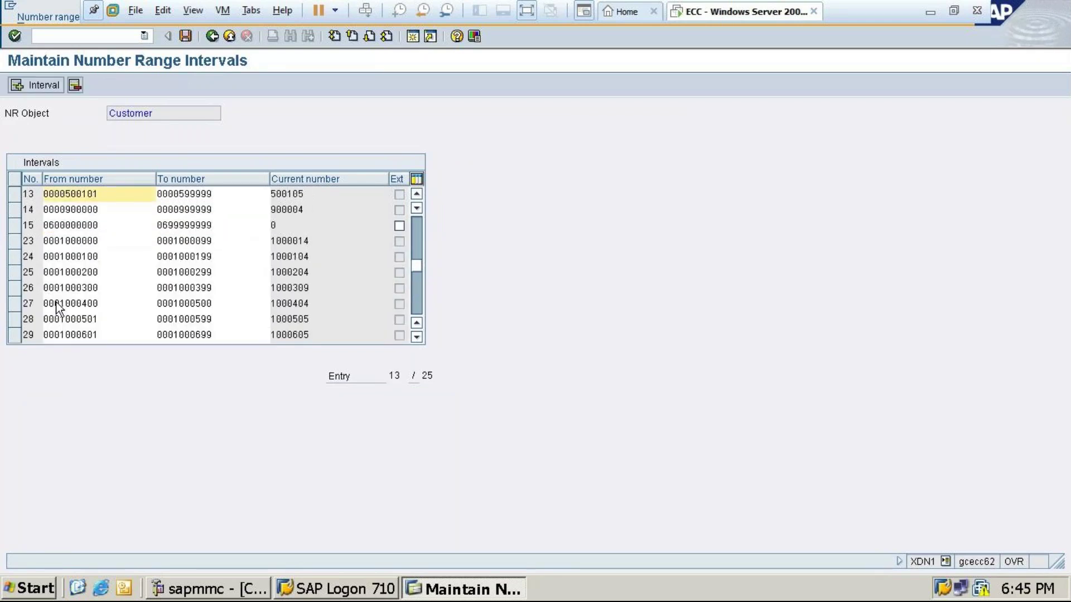
scroll(56, 303, up, 3)
scroll(45, 246, up, 1)
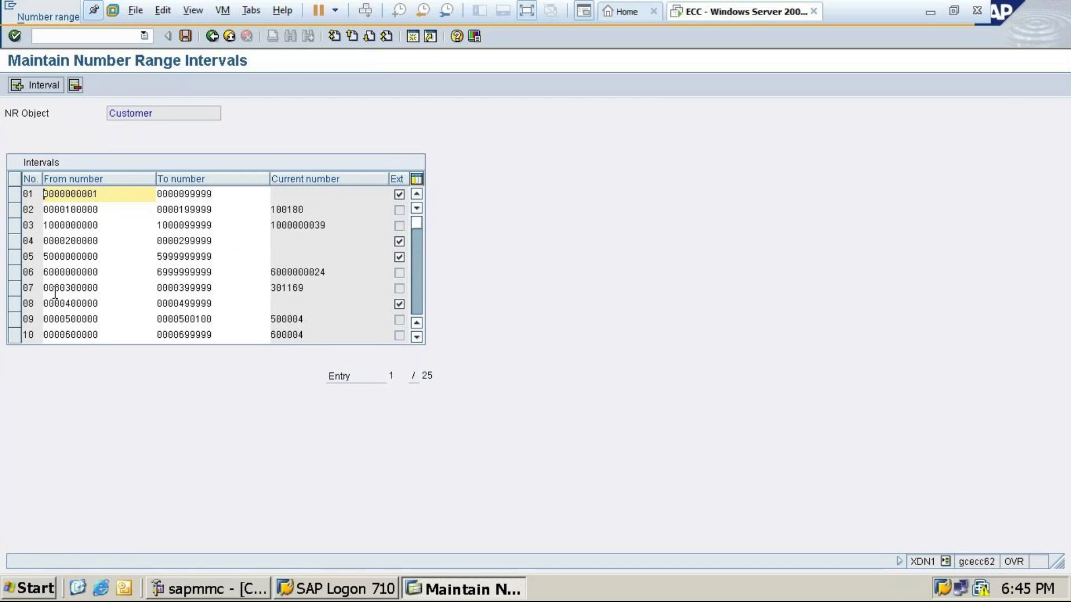
scroll(55, 292, down, 3)
scroll(56, 293, down, 4)
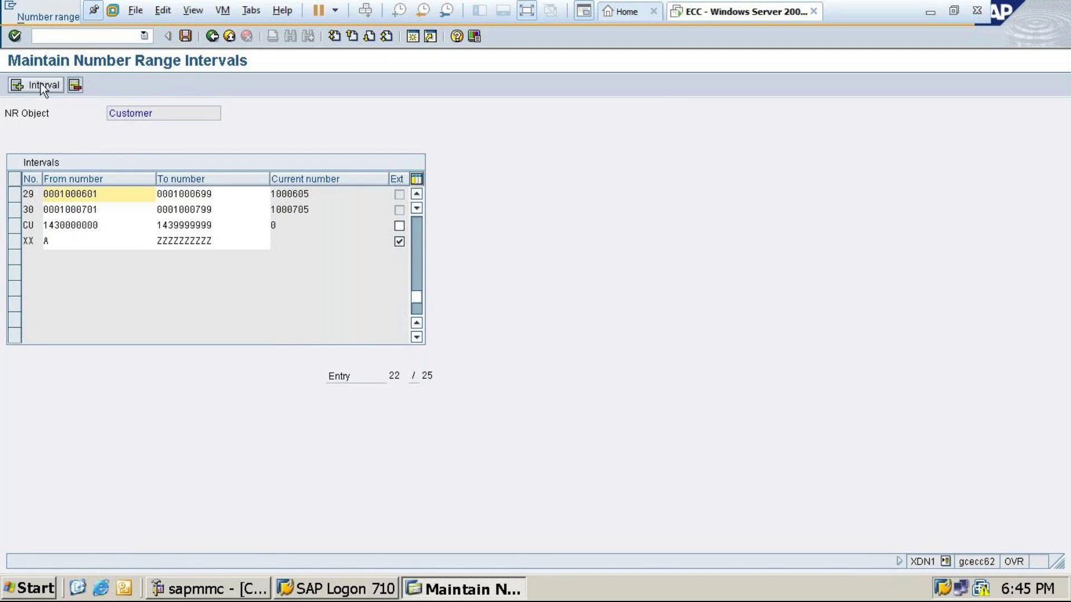
- Exit interval maintenance without saving and reopen the customer intervals for maintenance
click(213, 36)
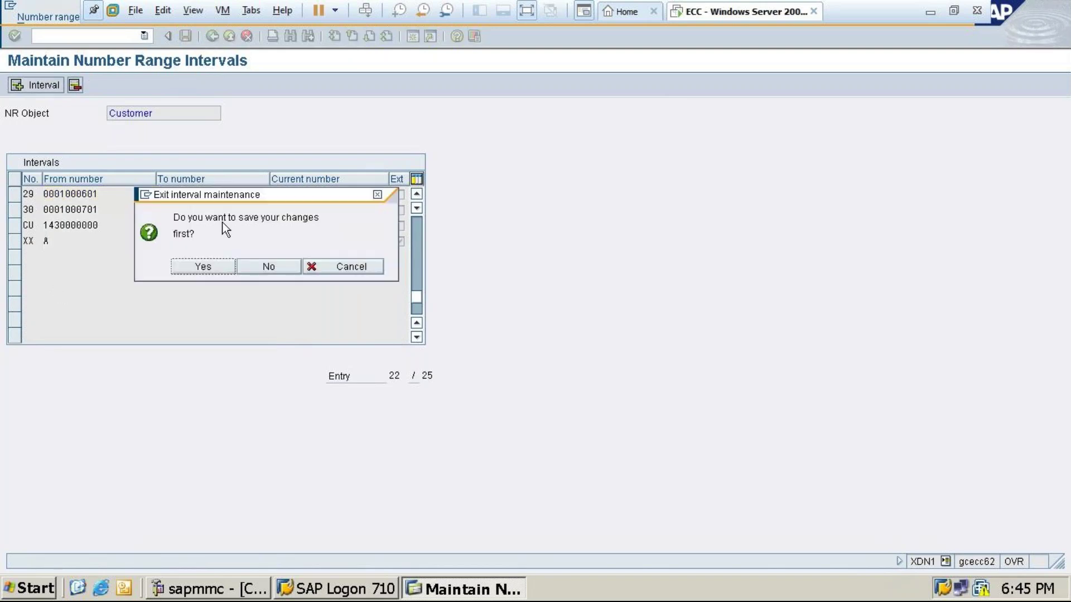
click(279, 267)
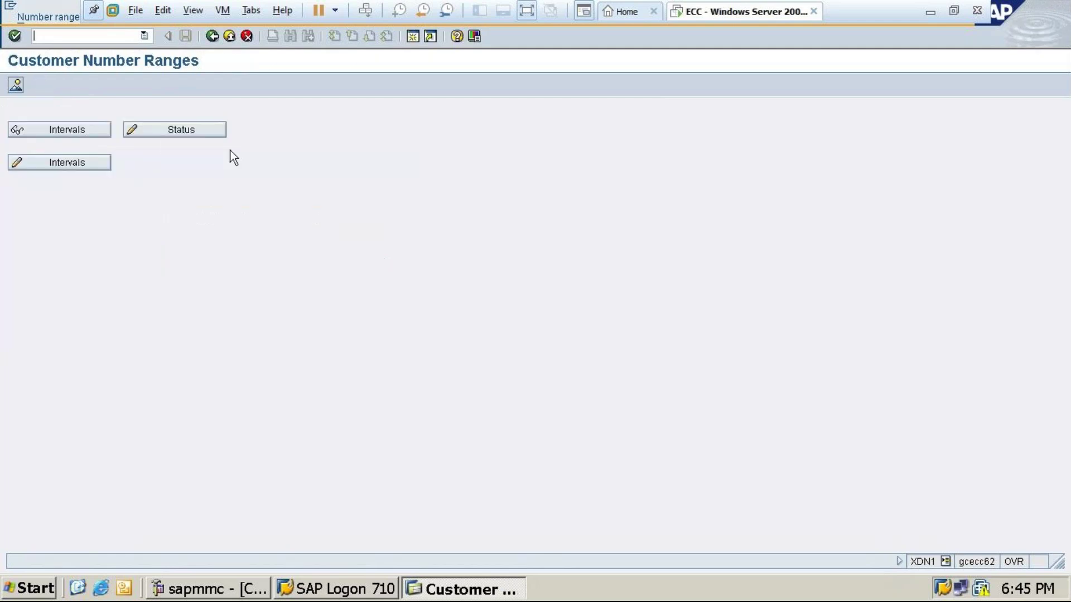
click(61, 163)
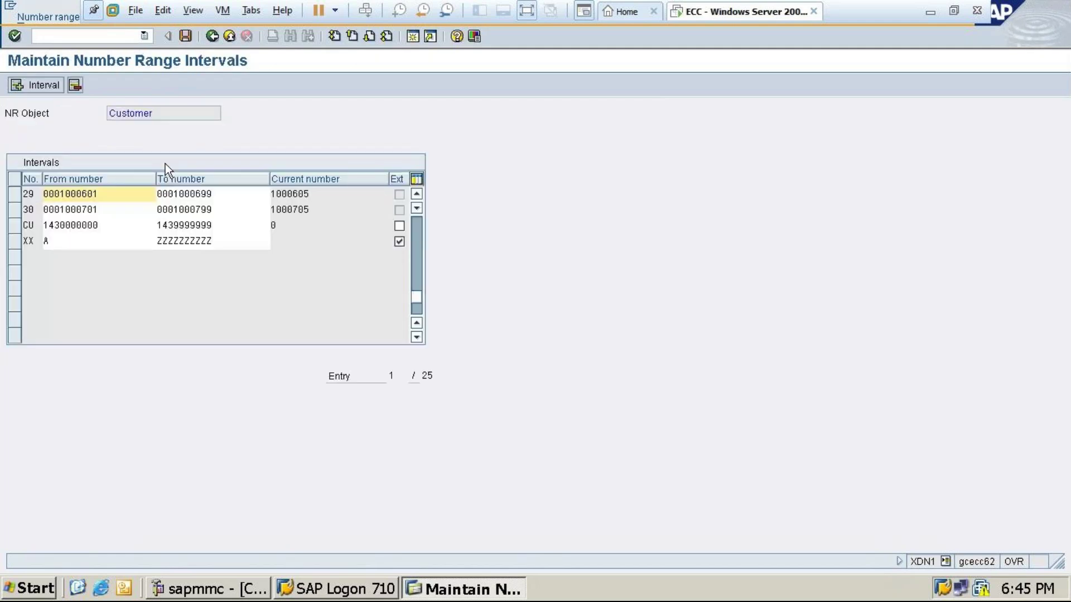
- Try to insert a customer interval numbered 35 from 7000 to 7999, and close the insert dialog
scroll(105, 174, up, 3)
scroll(105, 173, up, 3)
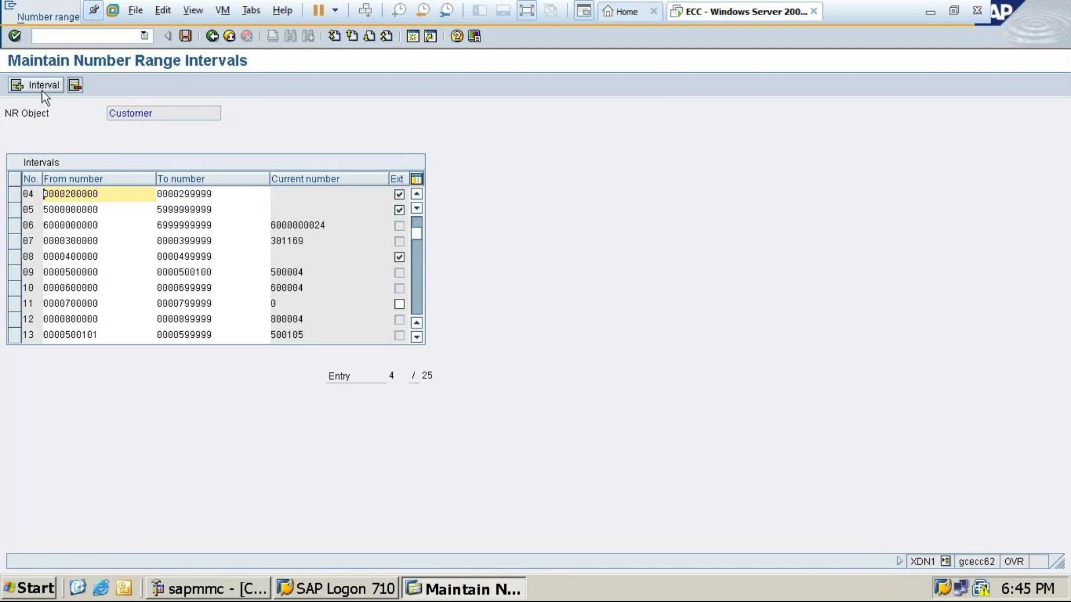
click(43, 85)
text(35)
click(78, 215)
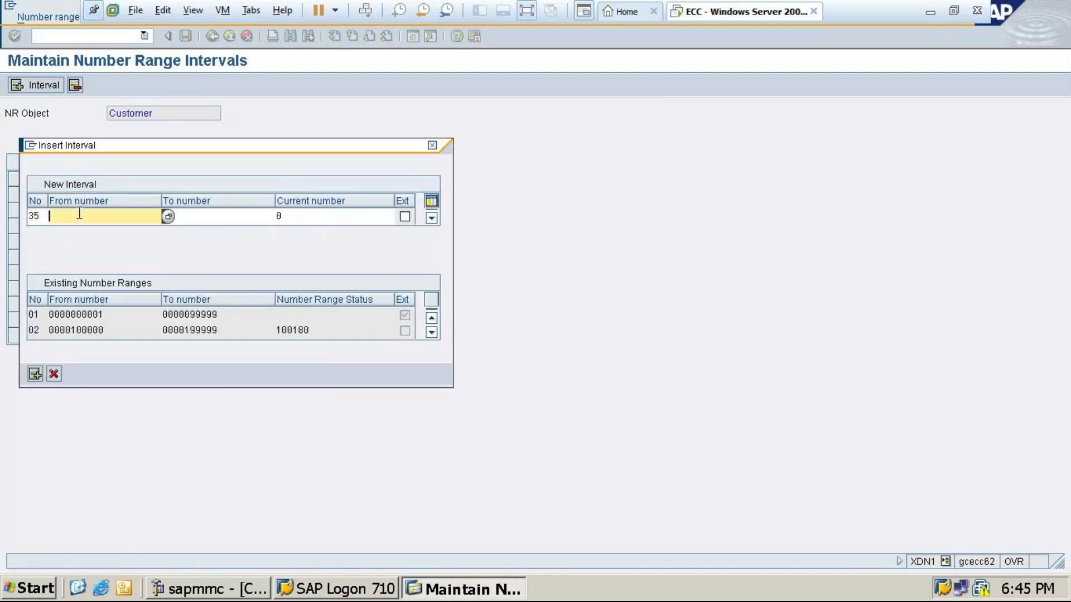
text(7000)
click(190, 220)
text(7)
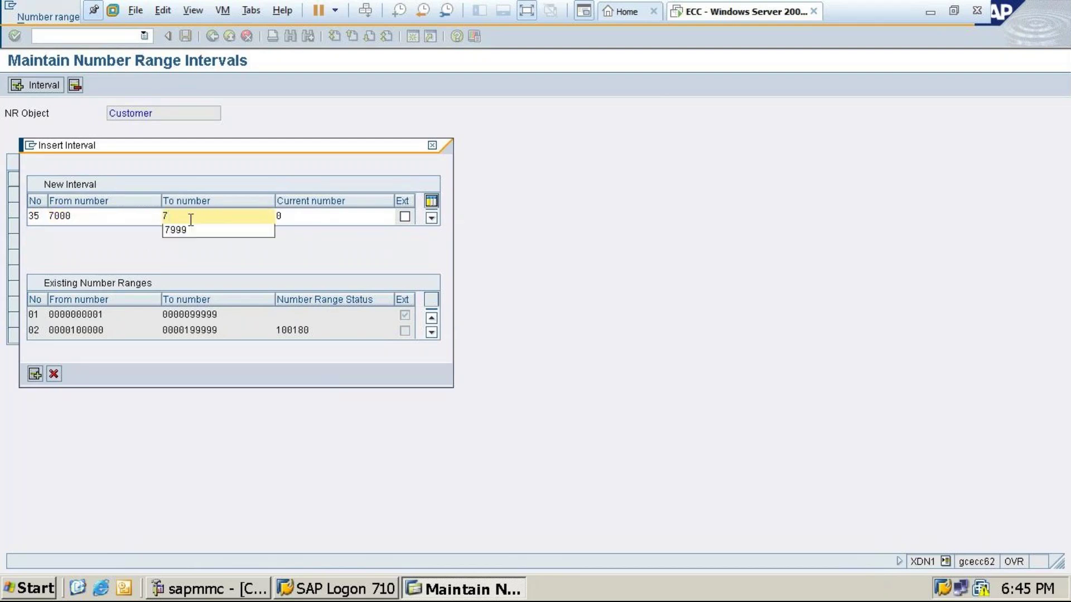
click(205, 234)
click(34, 373)
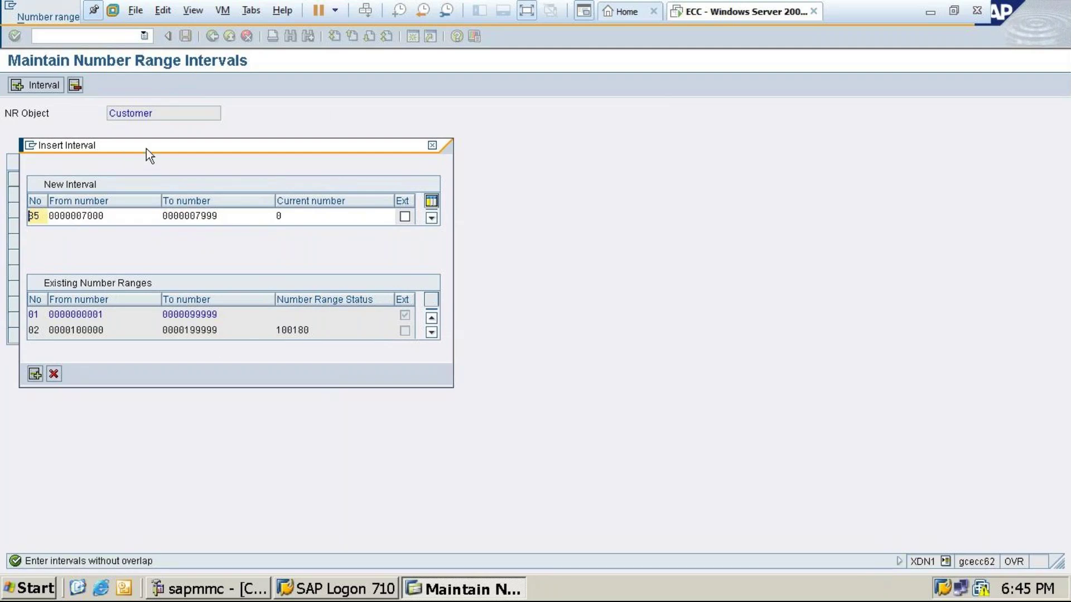
click(434, 144)
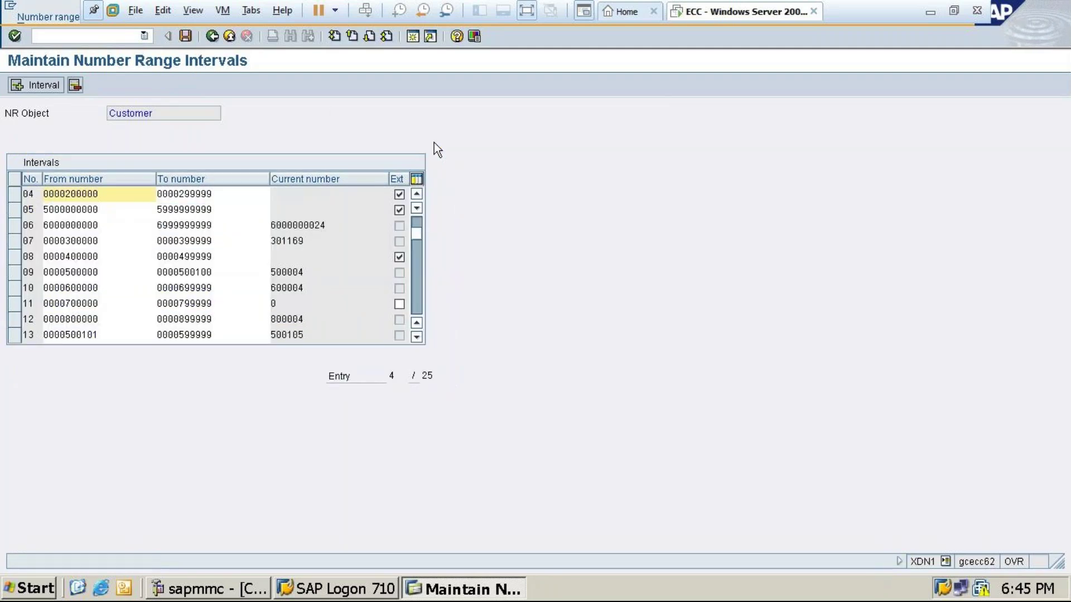
- Delete customer interval 11 from the list of number range intervals
scroll(86, 295, down, 1)
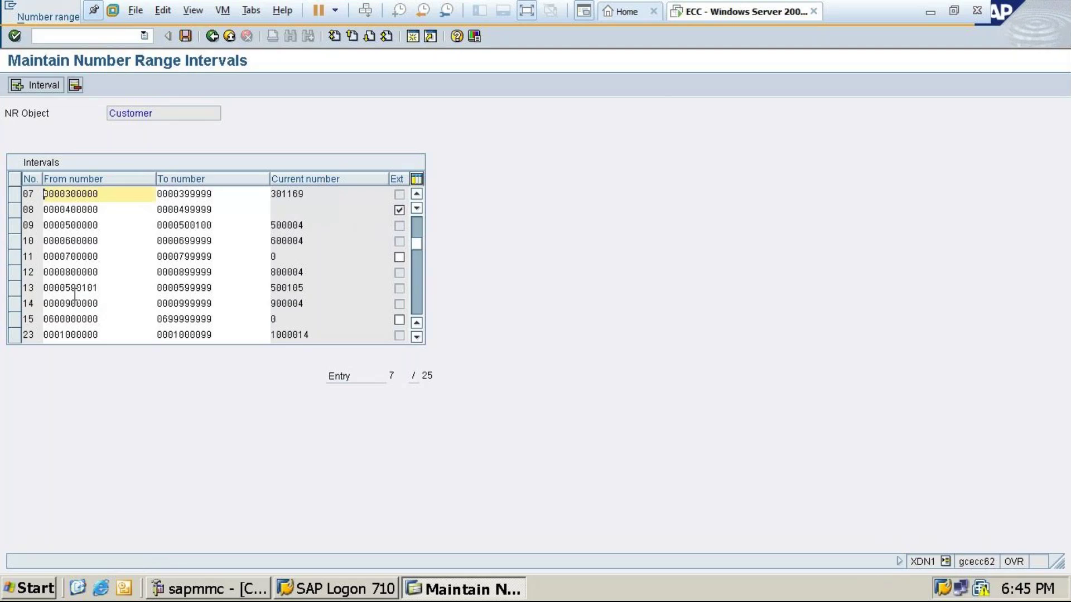
click(16, 258)
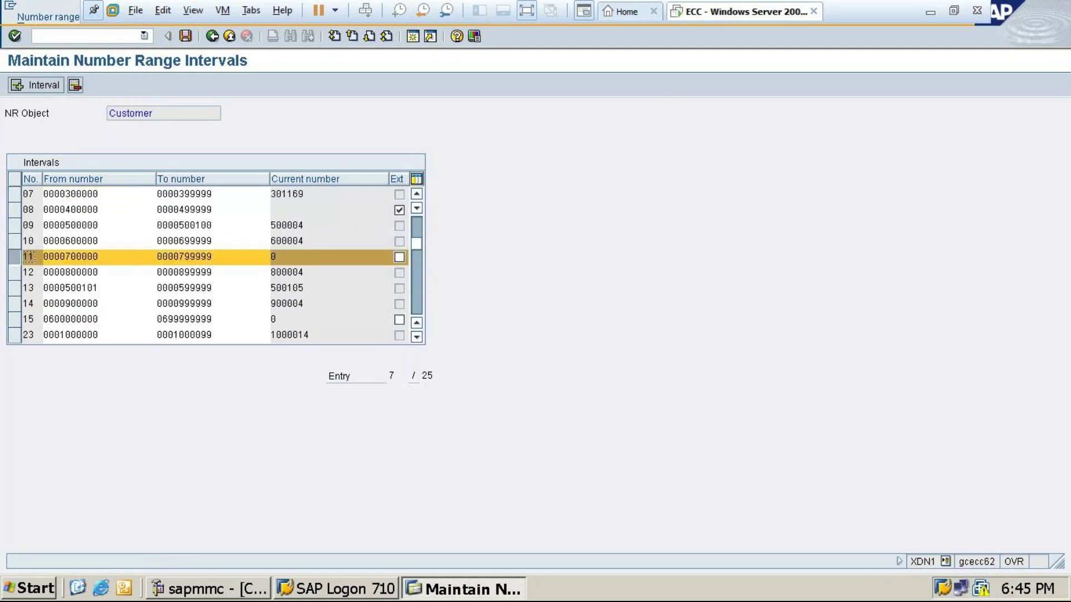
click(79, 87)
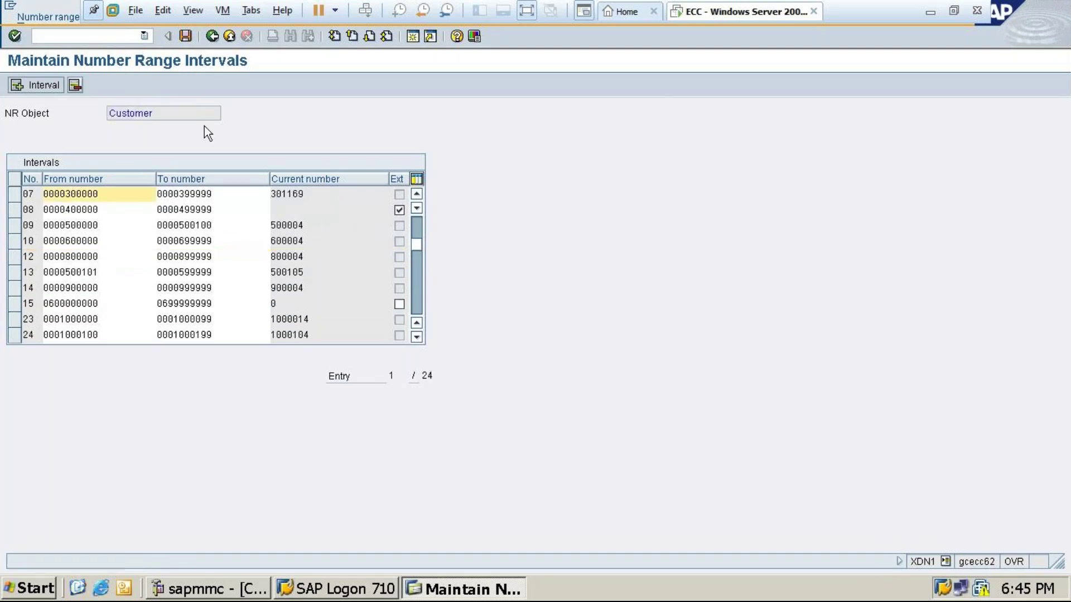
- Try to insert a new customer interval numbered 11, running from 7000 to 7999
click(37, 86)
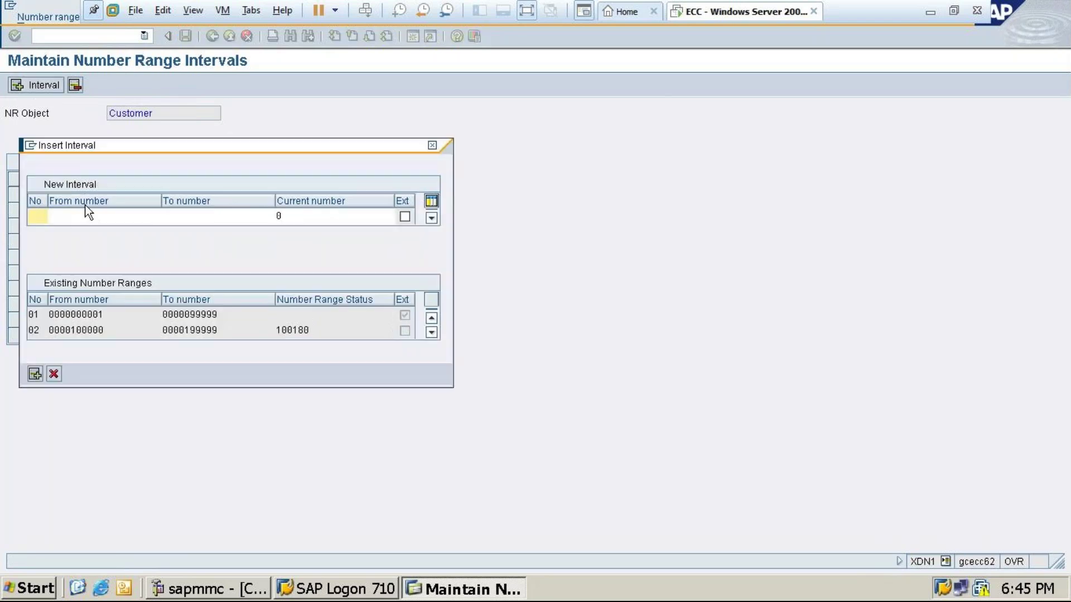
text(11)
click(75, 217)
text(7)
click(159, 230)
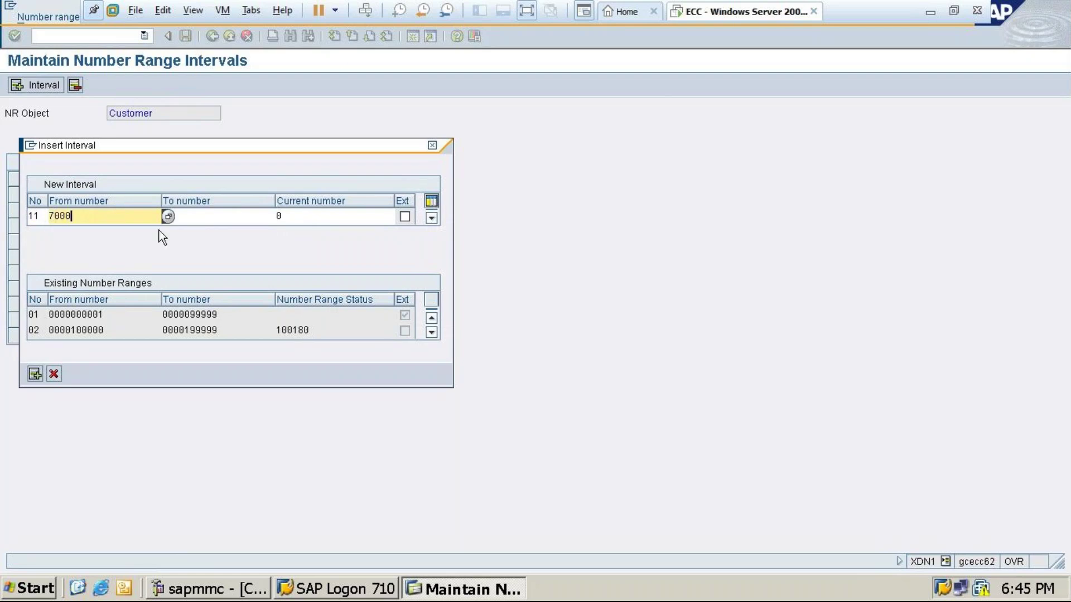
click(206, 219)
text(7)
click(206, 229)
click(34, 373)
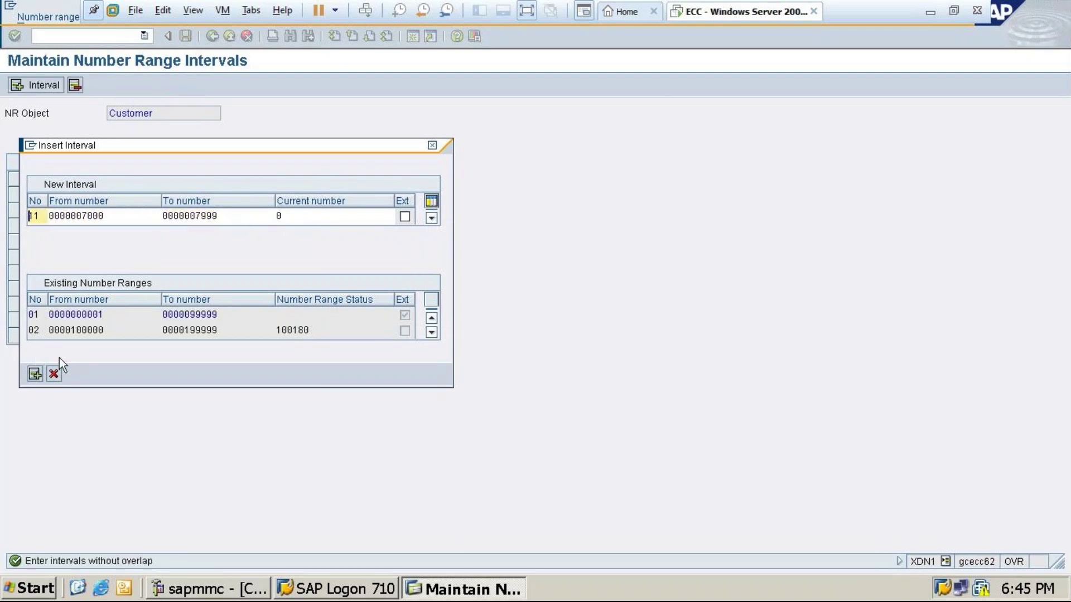
- Change new interval 11 to the free range 700000 to 799999, chosen from the available intervals, and insert it
click(155, 217)
click(168, 217)
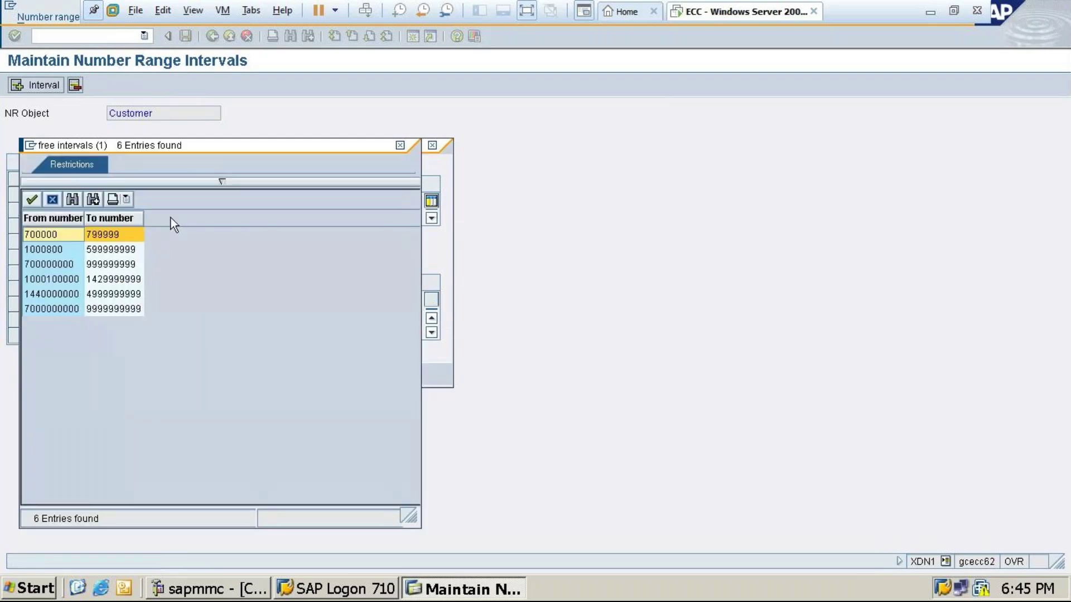
double_click(106, 235)
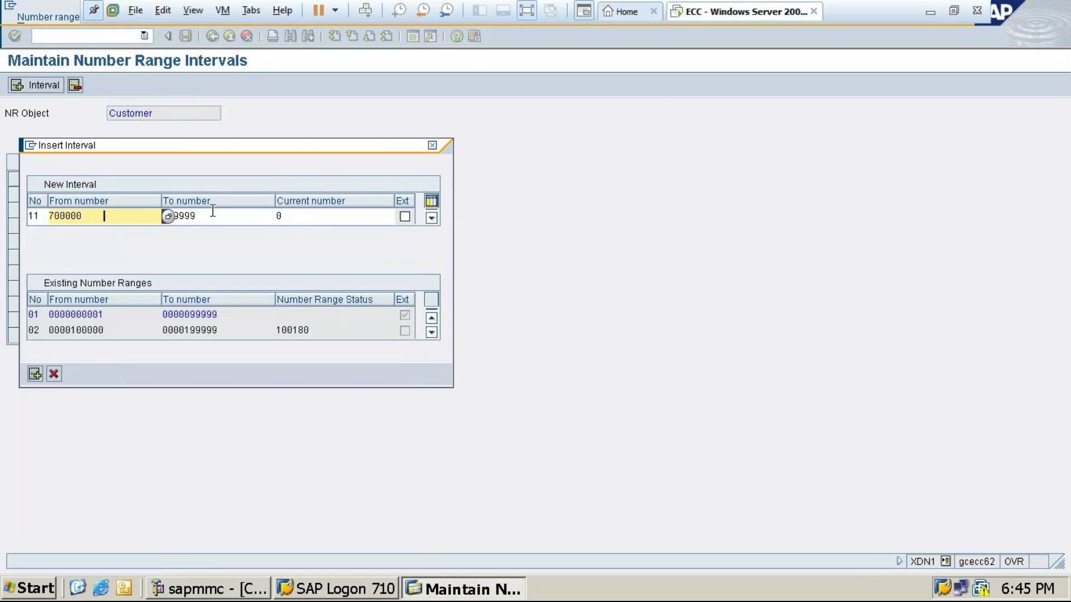
click(220, 216)
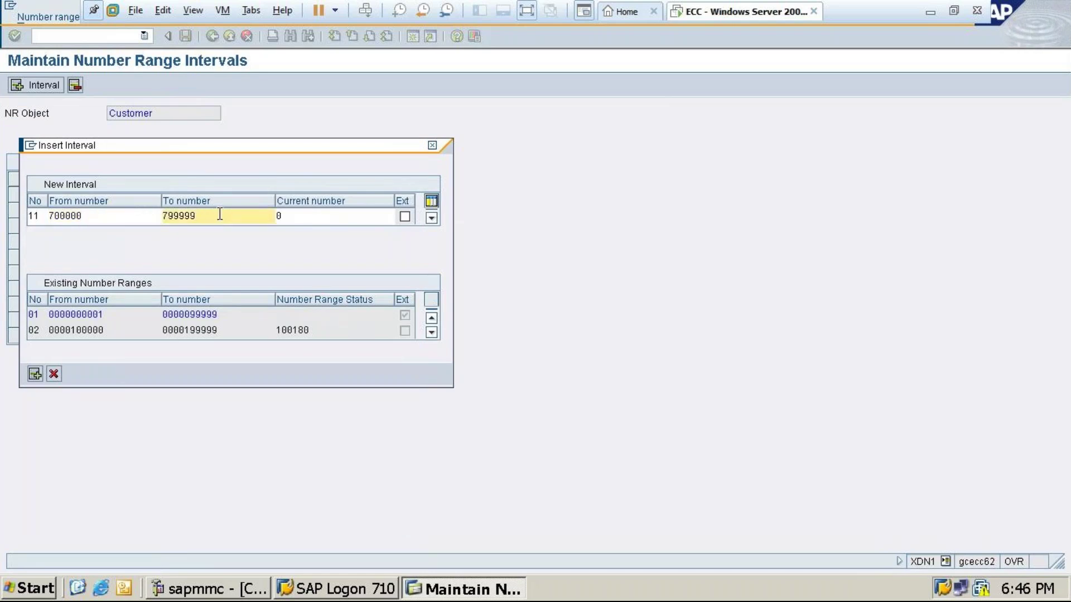
click(33, 374)
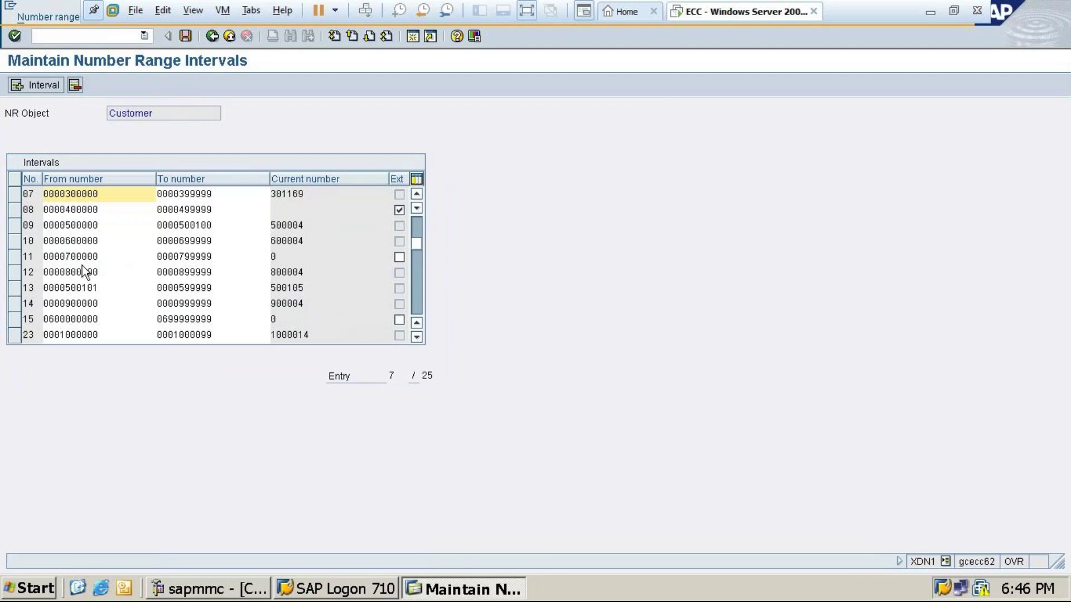
- Save the new customer interval 11, acknowledge the transport notice, and return to the IMG structure
click(14, 257)
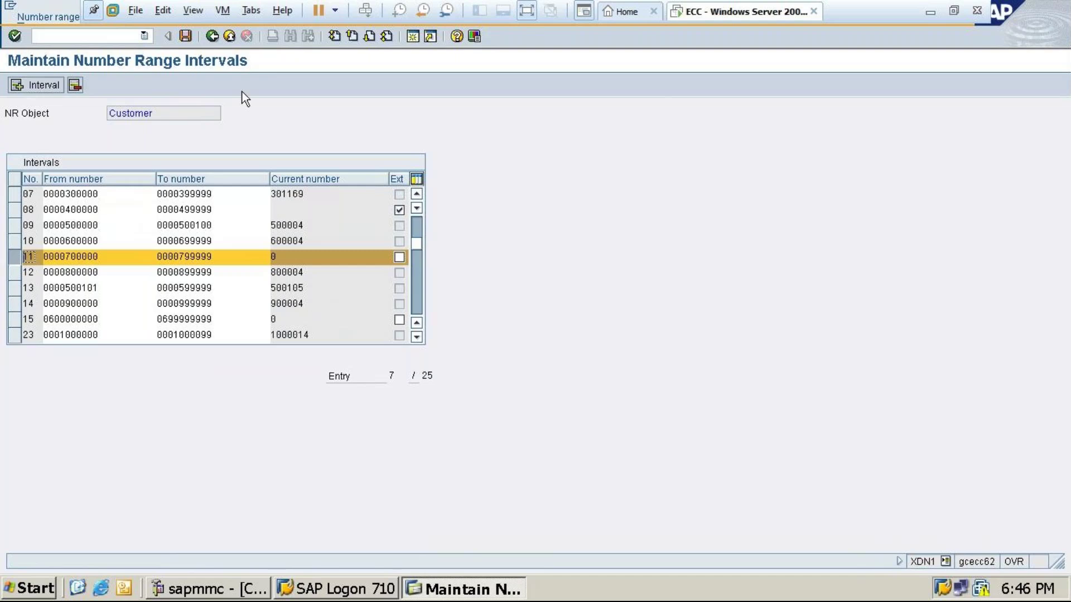
click(212, 36)
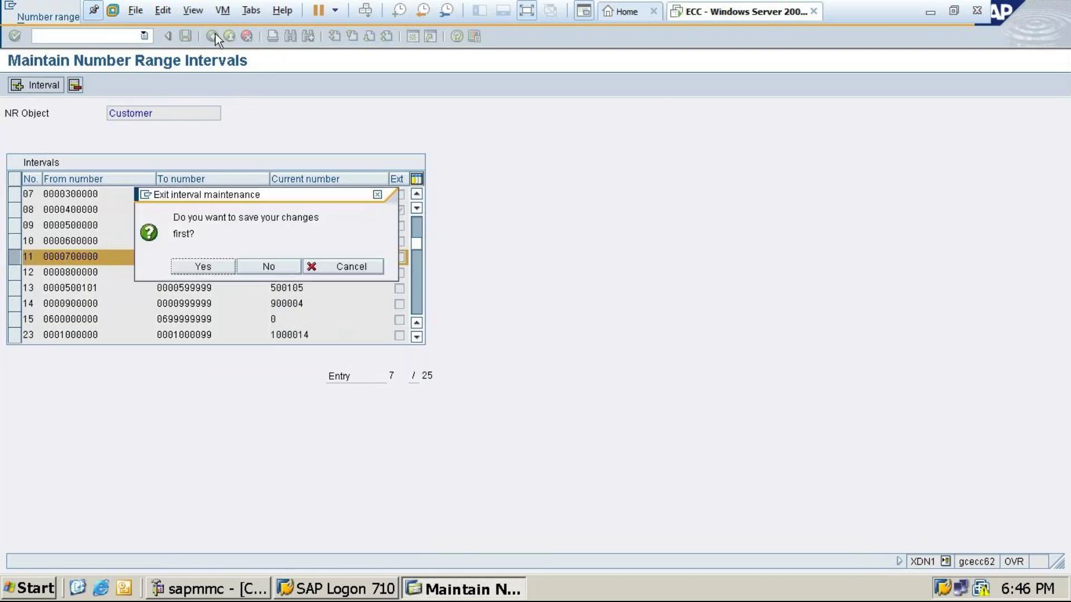
click(378, 195)
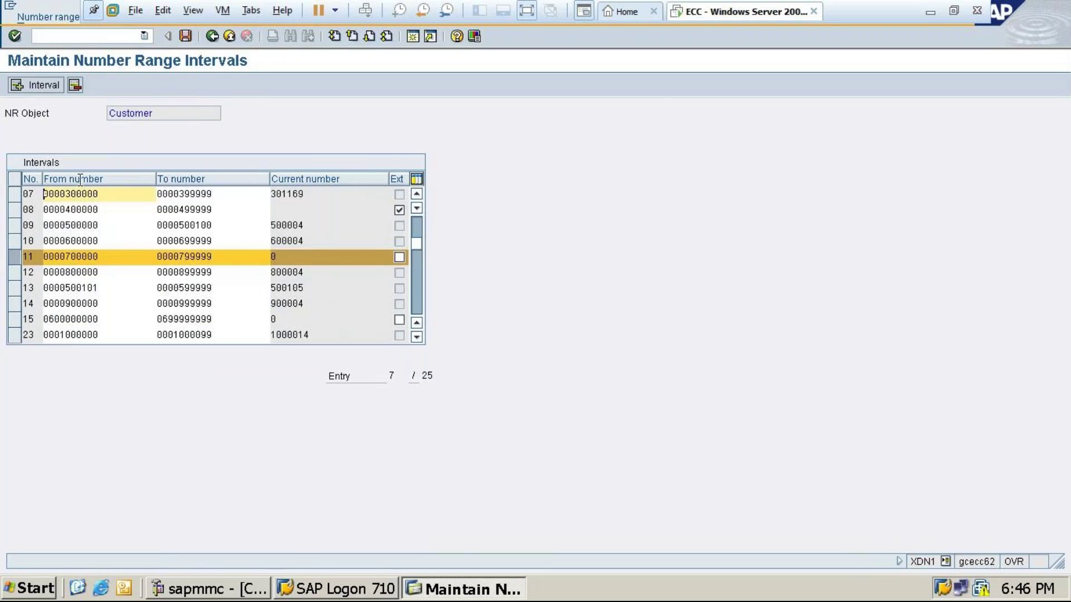
click(185, 36)
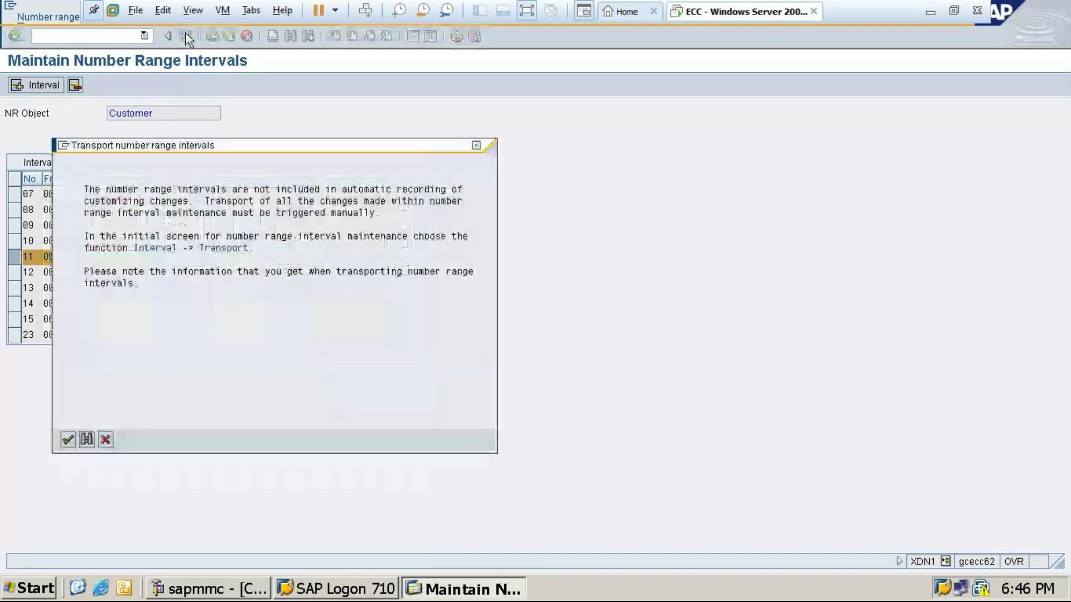
click(68, 439)
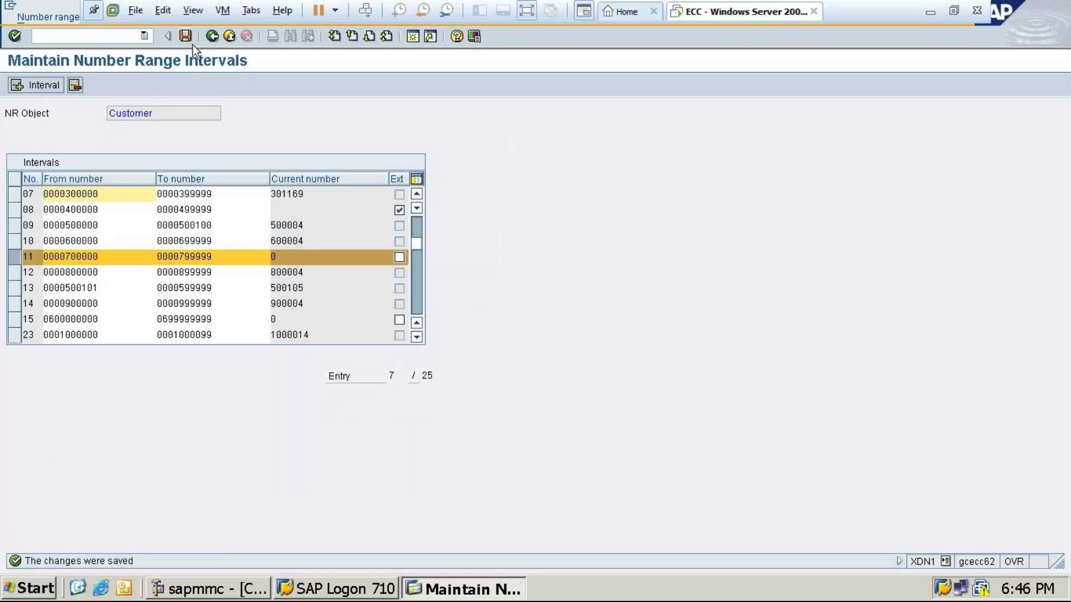
click(212, 36)
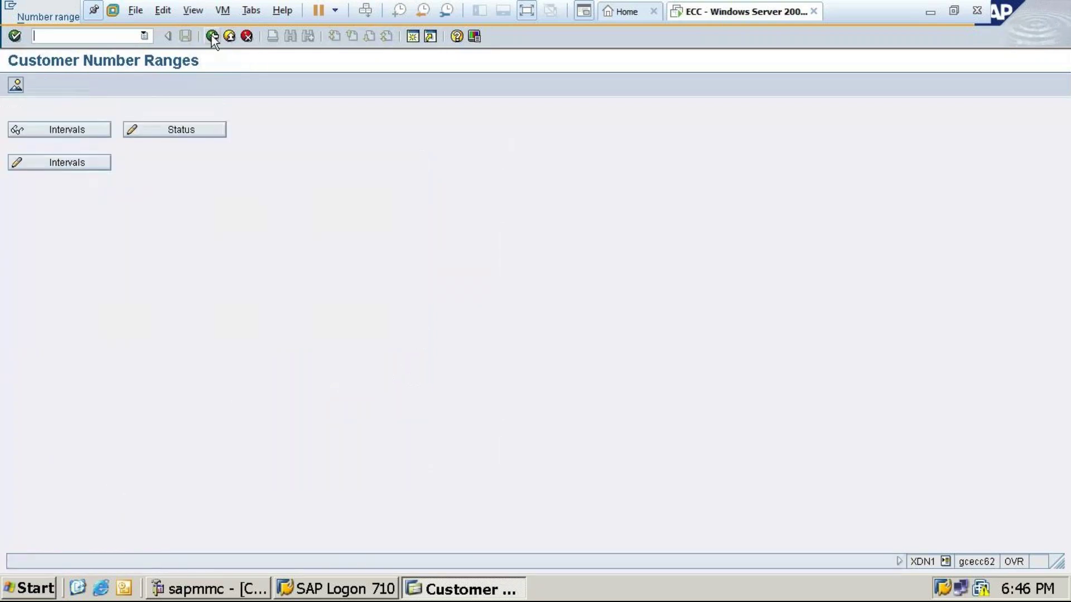
click(212, 37)
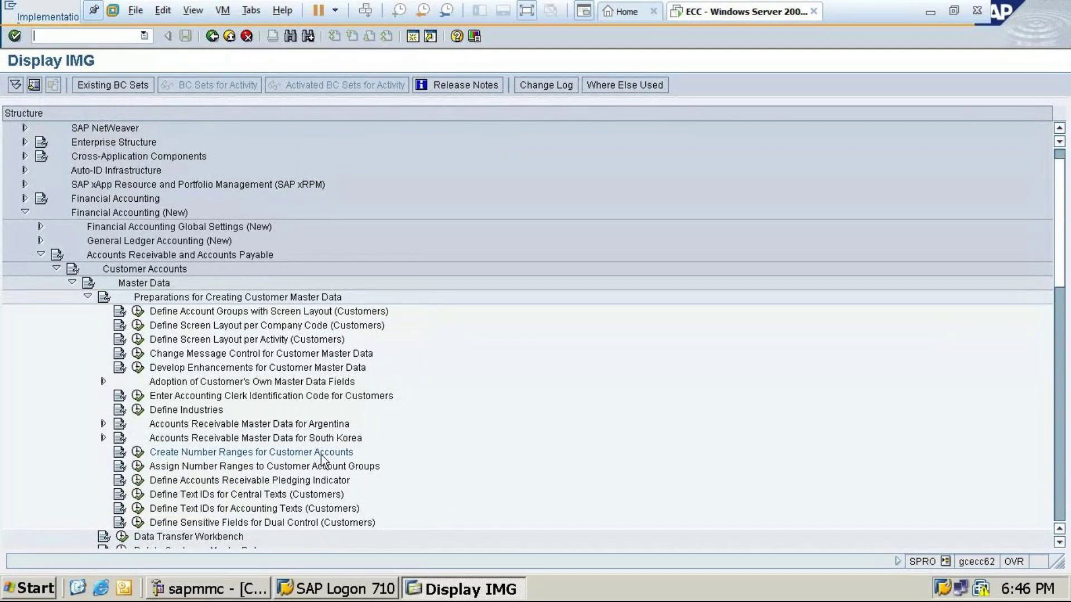
click(137, 453)
click(82, 164)
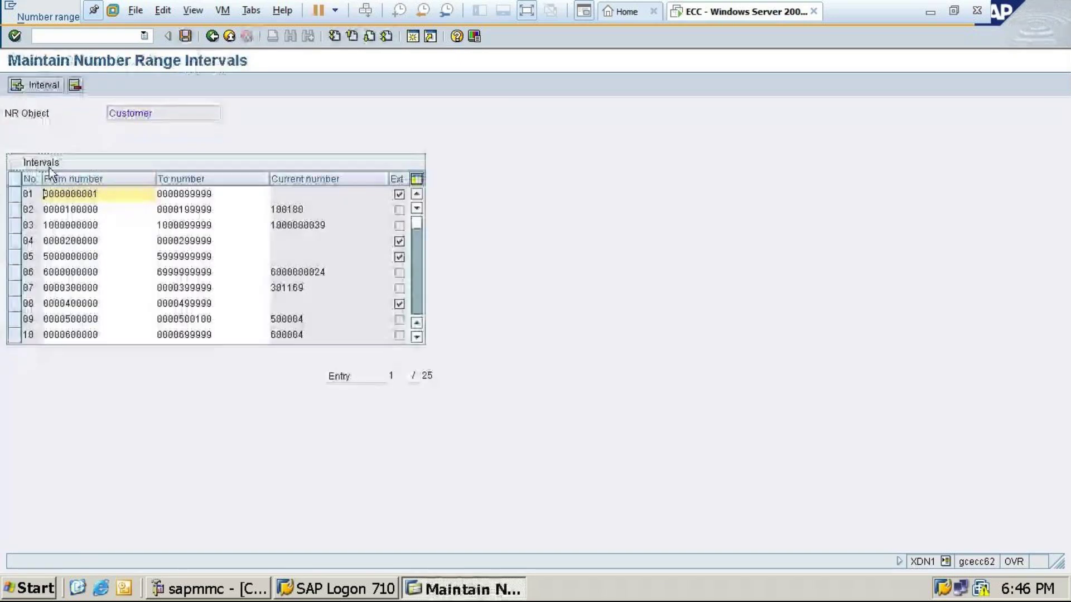
click(24, 87)
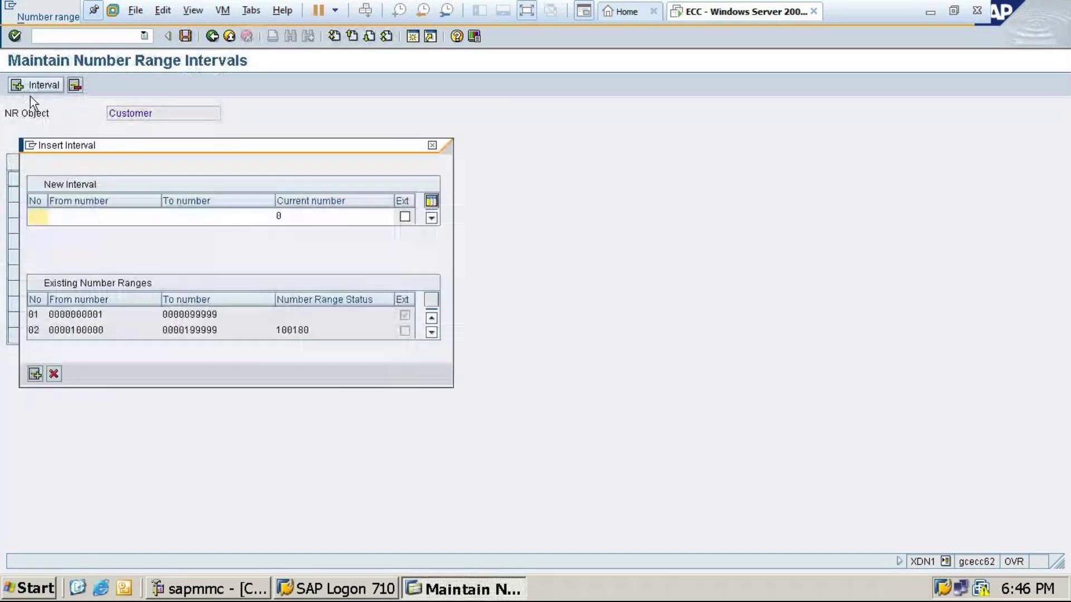
click(432, 147)
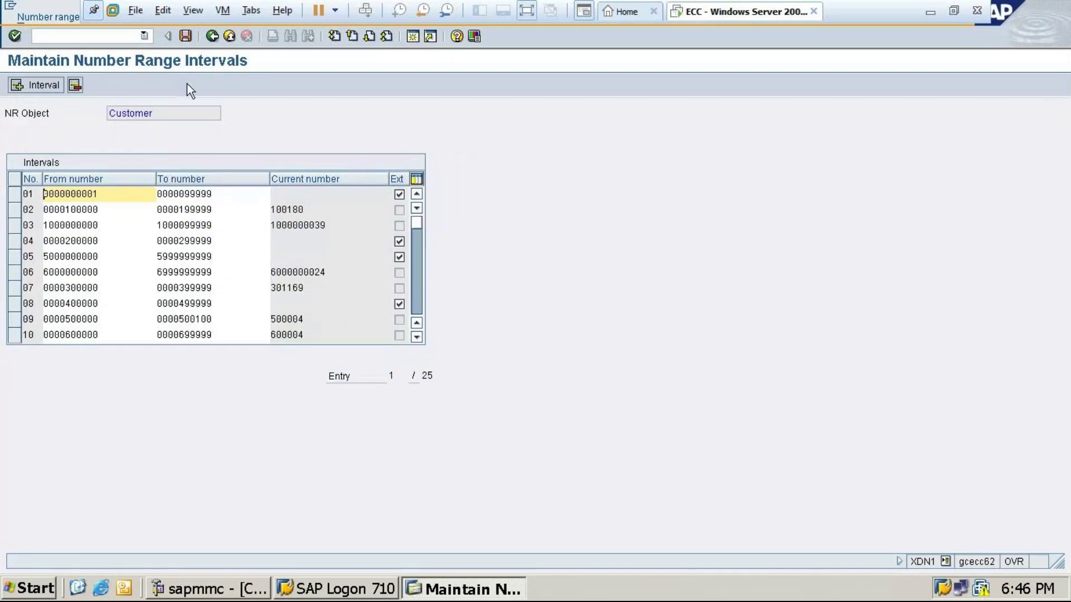
click(213, 35)
click(213, 36)
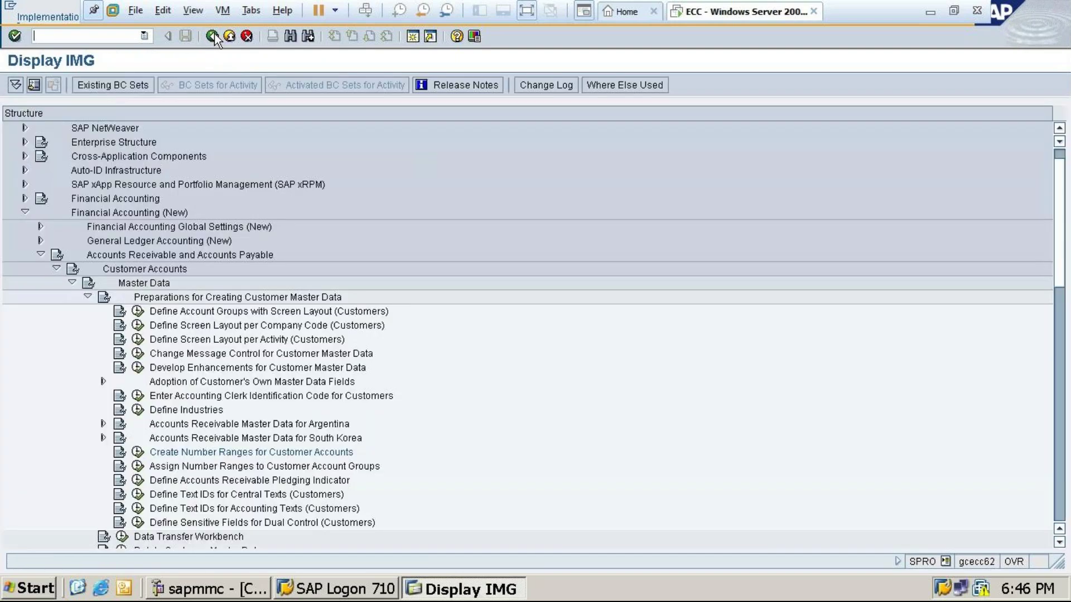
- Open Assign Number Ranges to Customer Account Groups and position the list on account group TACS
click(138, 468)
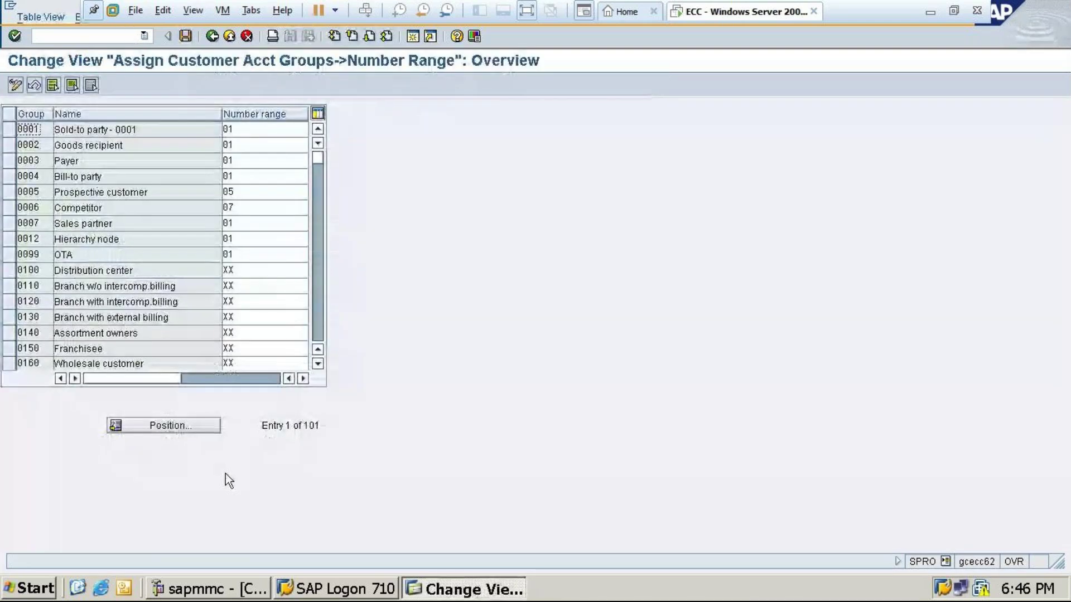
click(141, 426)
text(TAC)
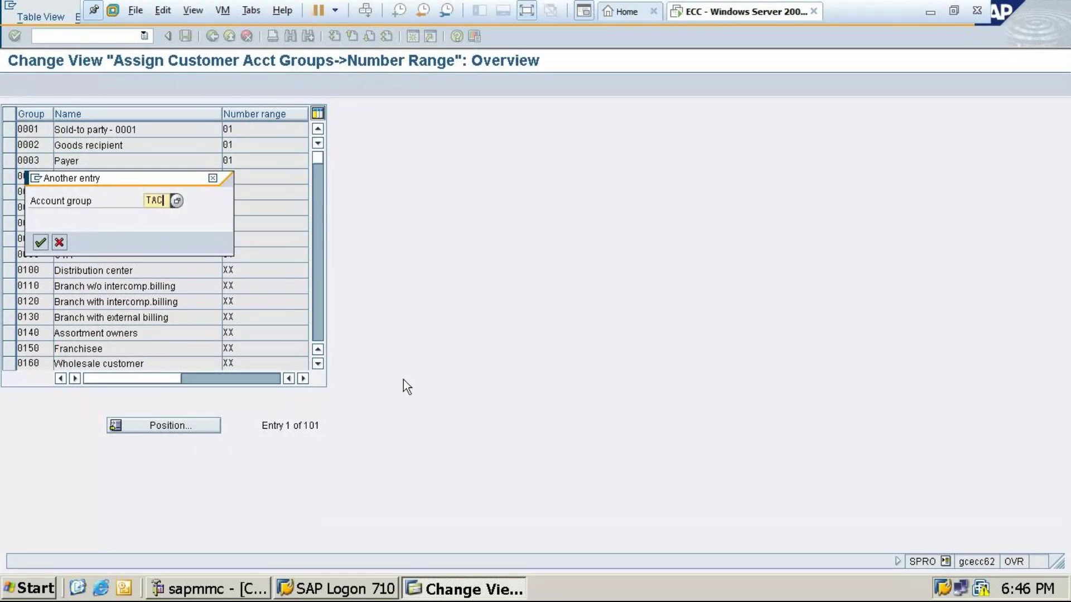
text(S)
click(34, 244)
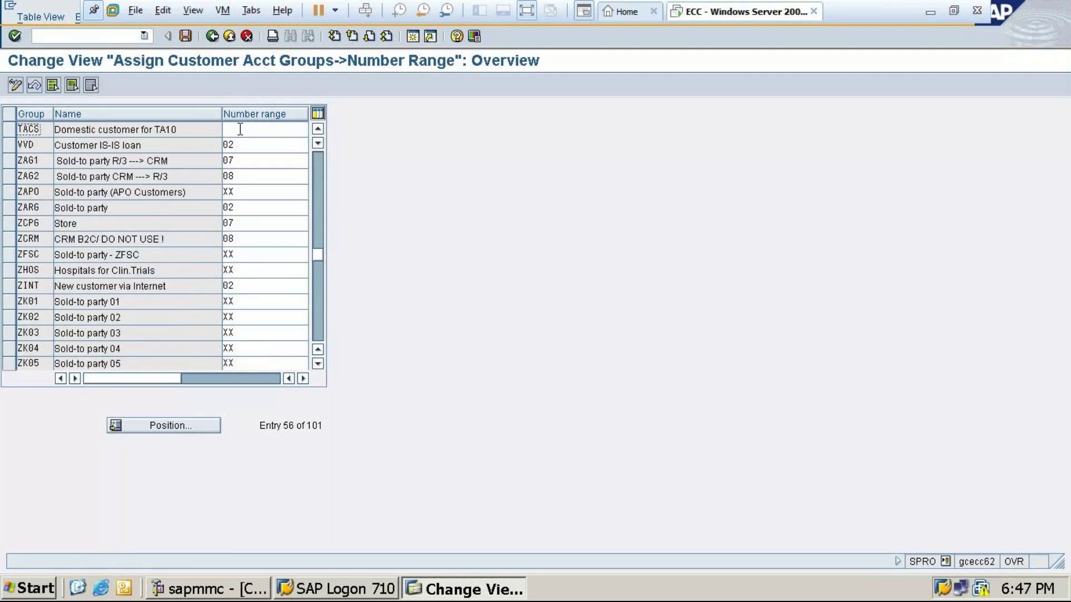
- Assign number range 11 to account group TACS and save it under the customizing request for Tata group of company 10
click(241, 131)
text(11)
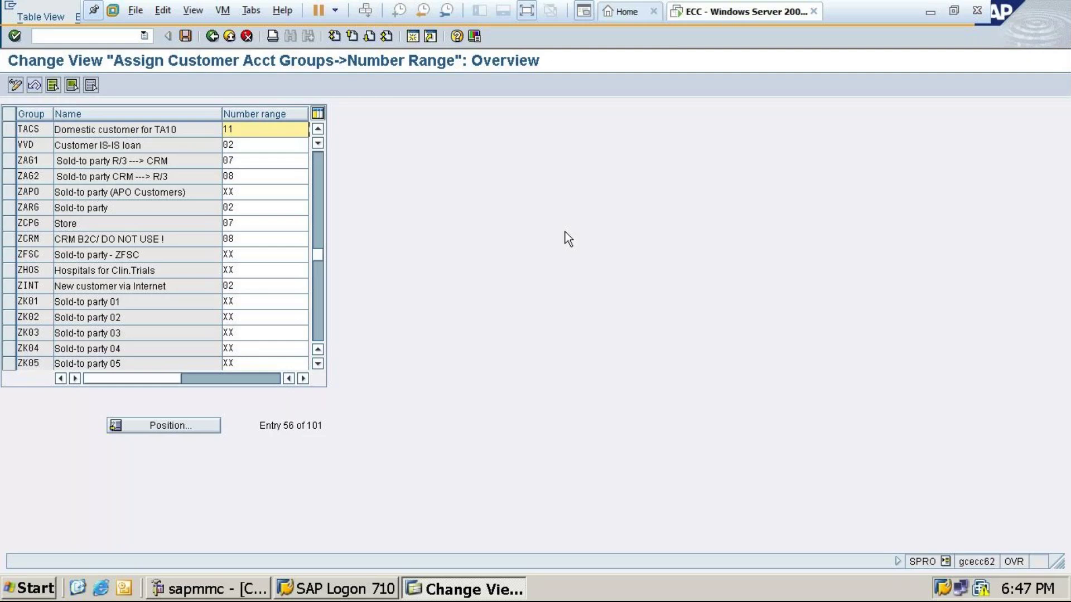
click(187, 36)
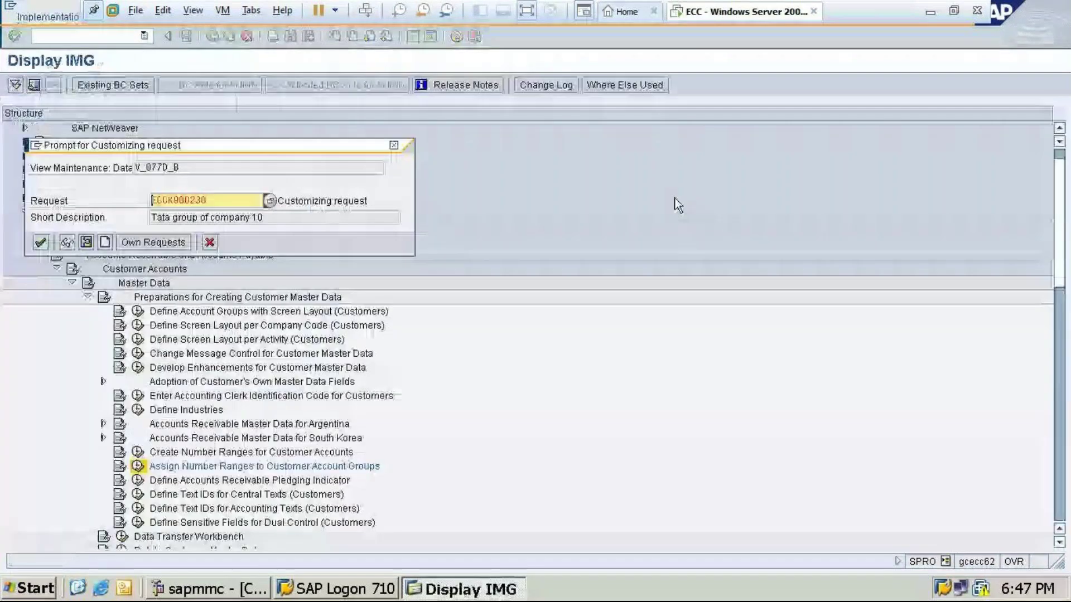
key(Return)
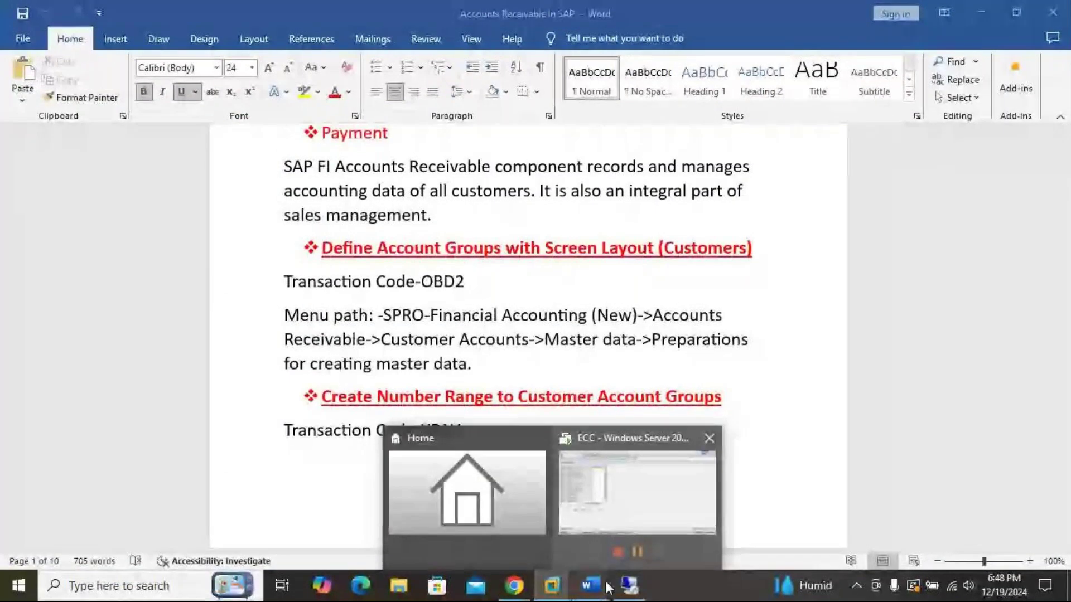
- Switch to the GoTo Meeting window to check the session, and return to the Accounts Receivable In SAP document in Word
mouse_move(527, 564)
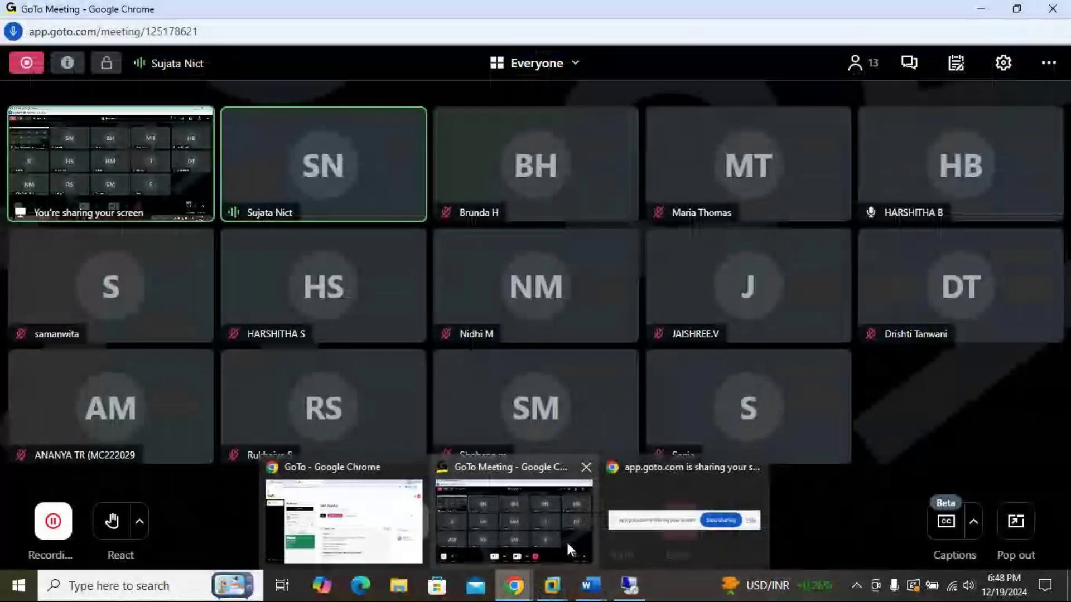
click(567, 540)
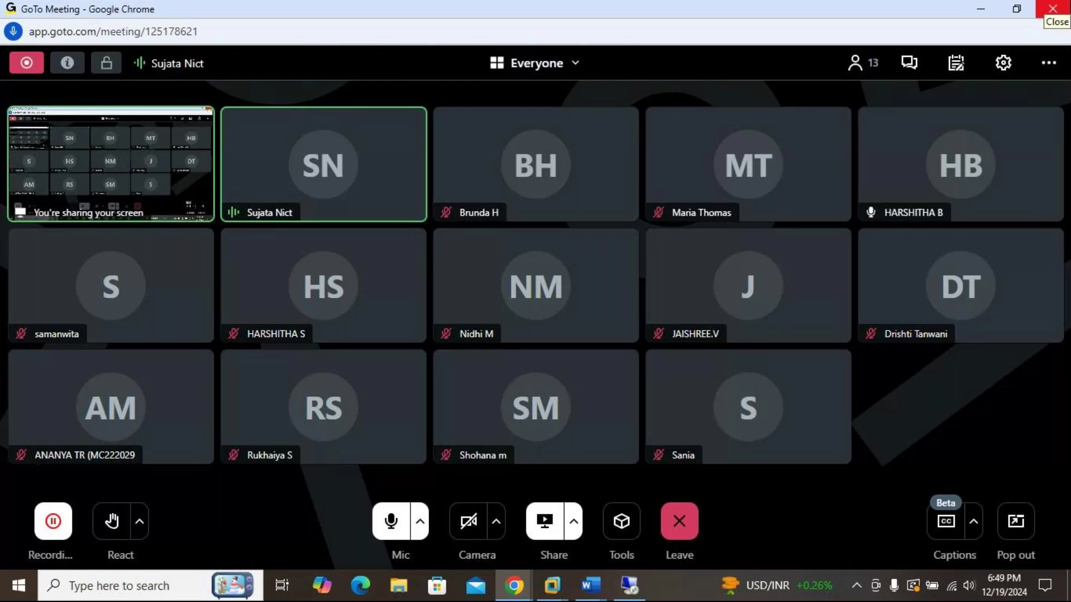
click(983, 11)
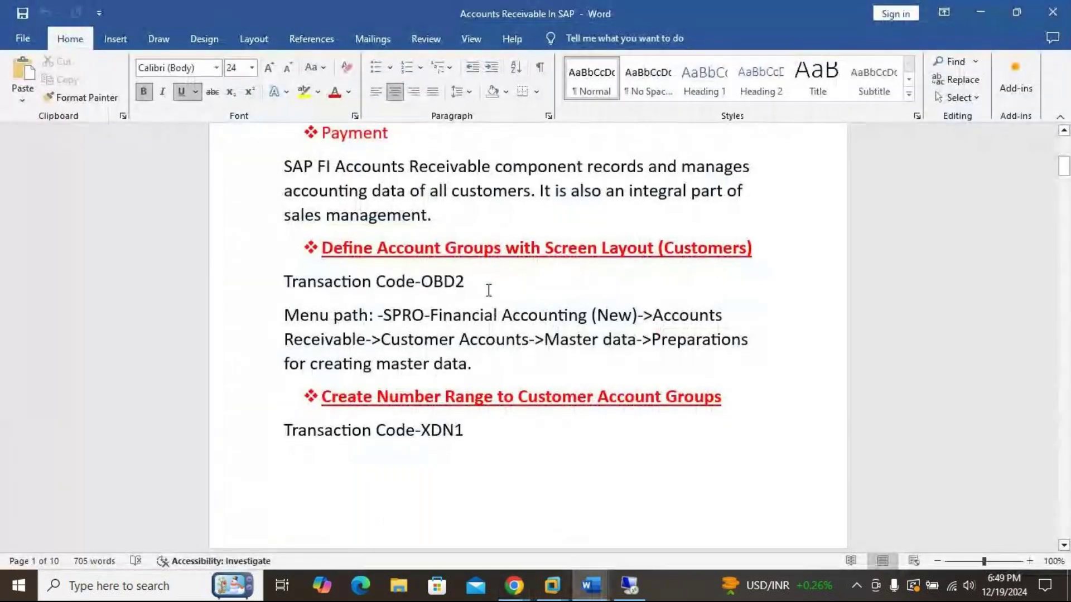
- Review the document's notes on defining customer account groups and creating their number range, including transaction codes and menu paths
scroll(506, 271, down, 5)
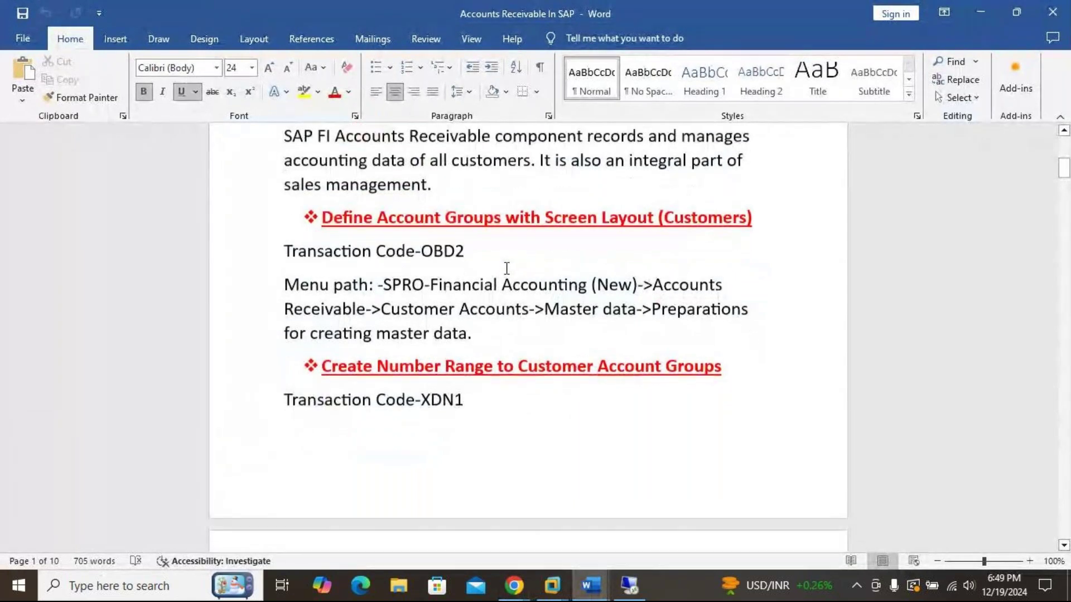
scroll(507, 269, up, 2)
scroll(453, 227, up, 2)
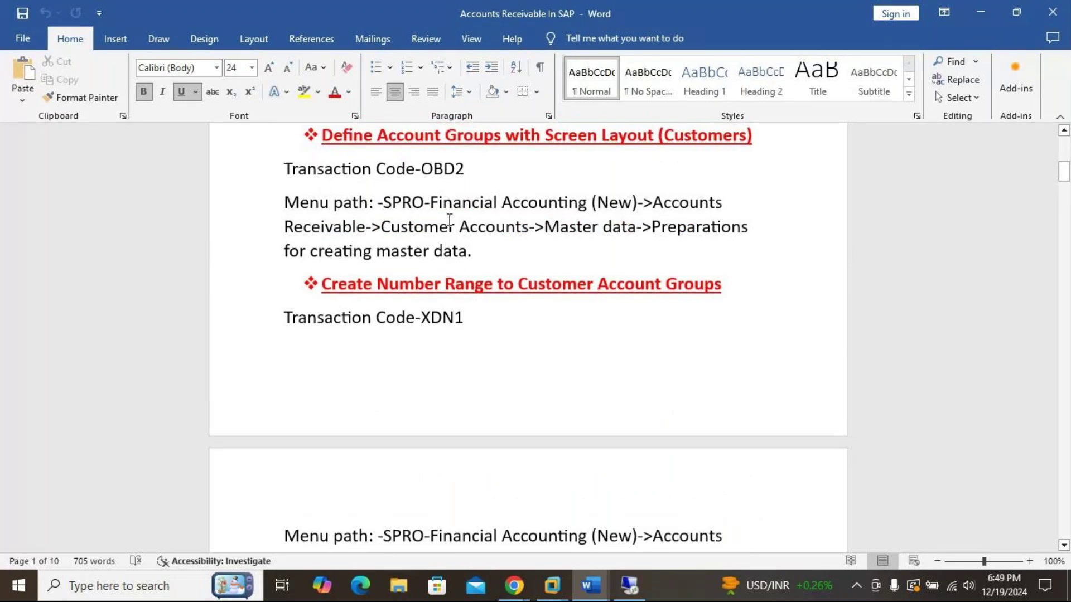
scroll(491, 224, up, 3)
scroll(490, 224, up, 1)
scroll(491, 225, down, 5)
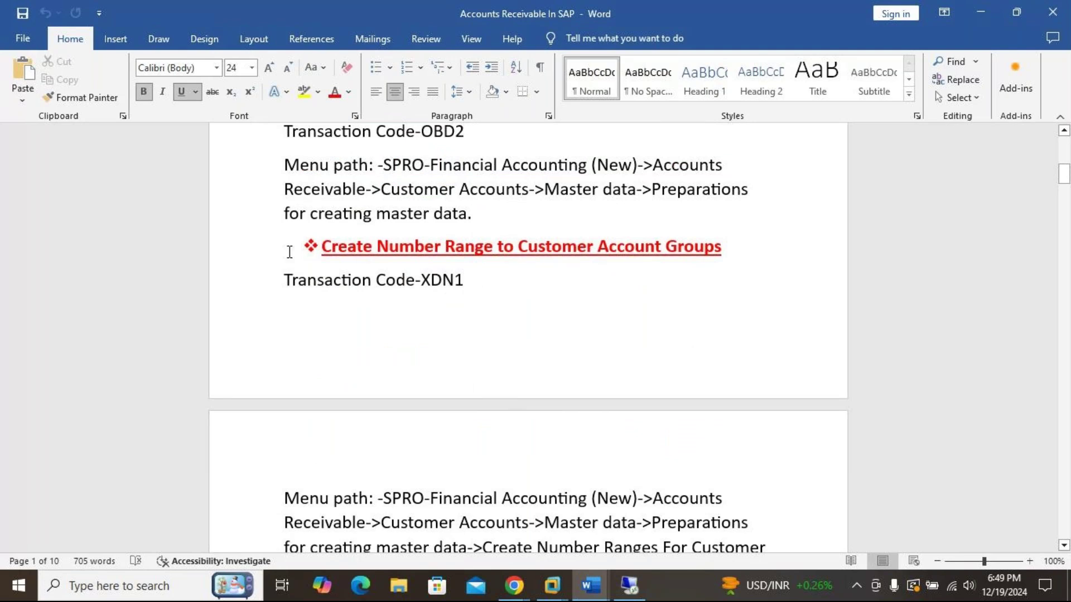
scroll(536, 335, down, 3)
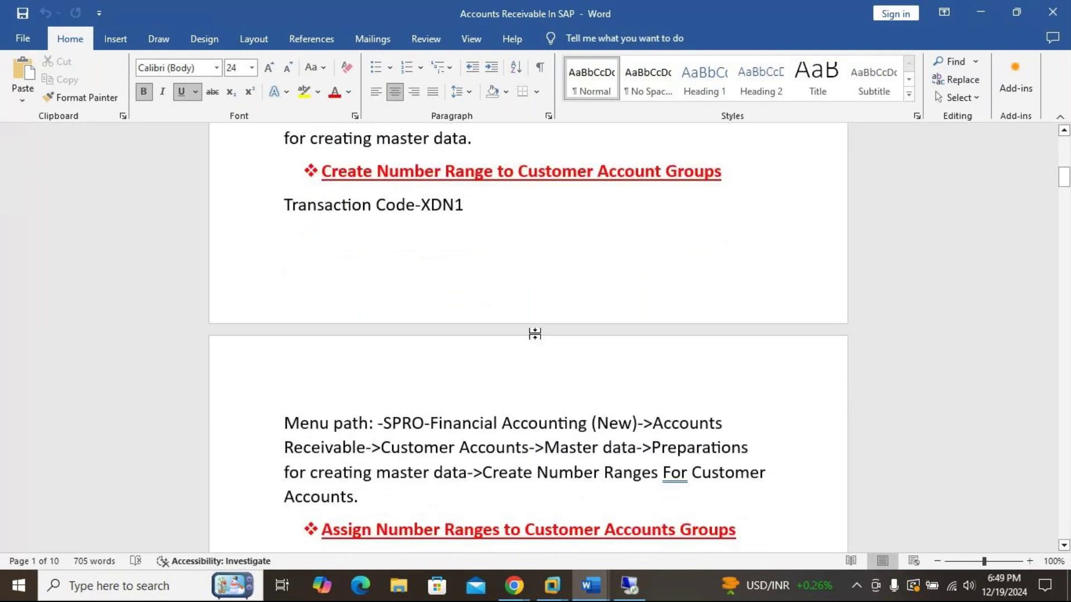
scroll(536, 335, up, 1)
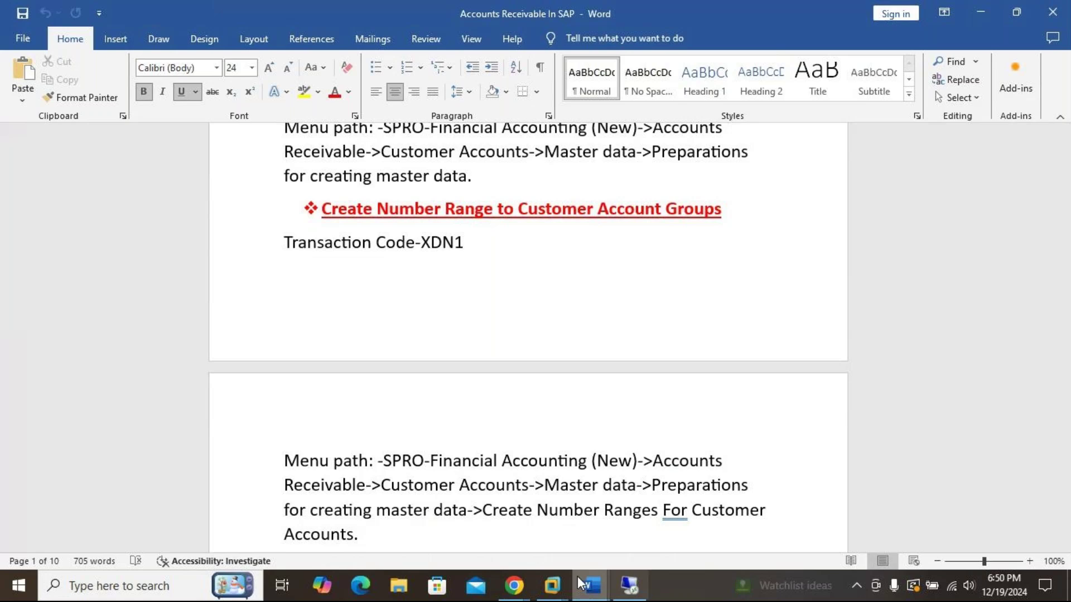
- Switch to the GoTo Meeting window, unmute the microphone, and return to the Word document
click(515, 586)
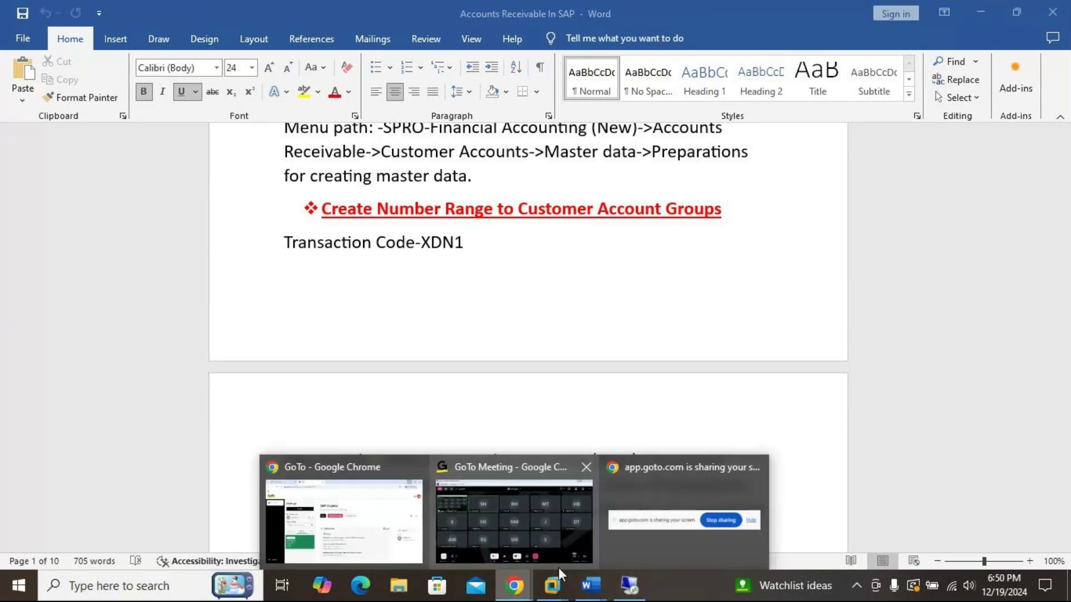
click(578, 540)
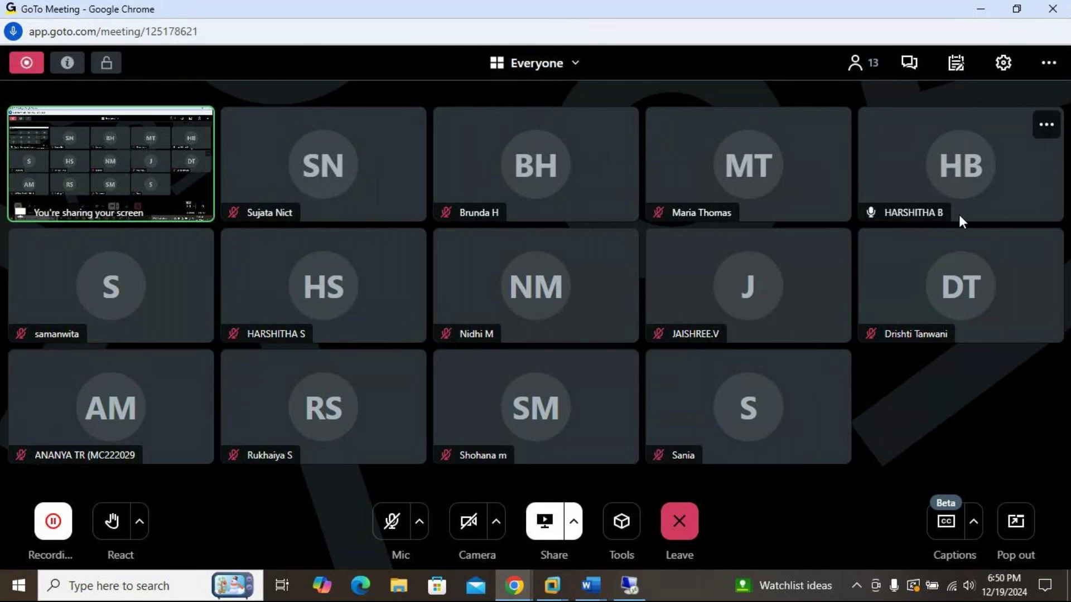
click(391, 521)
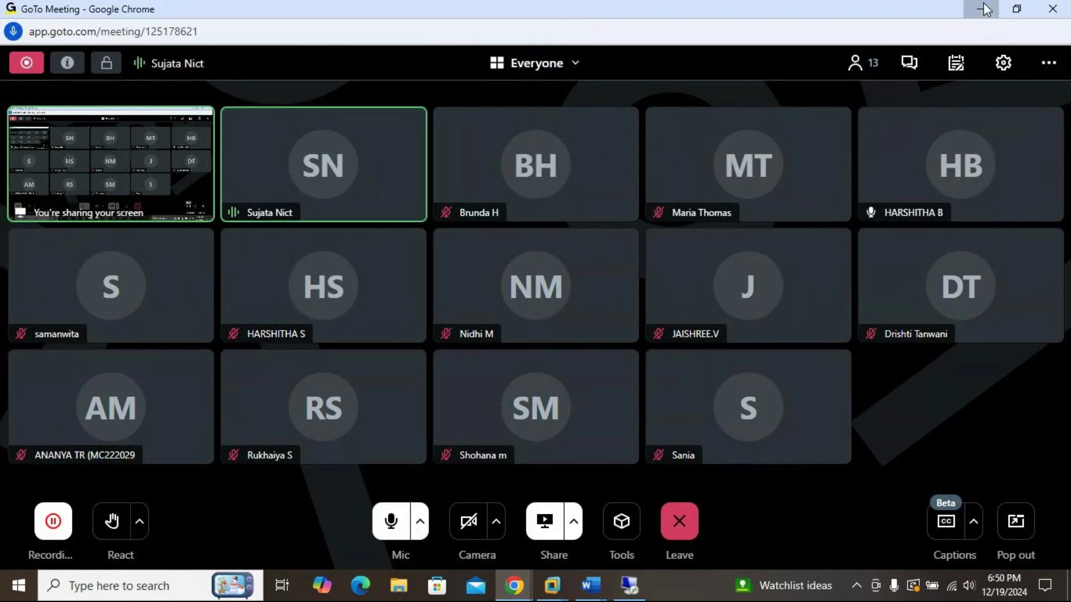
click(980, 9)
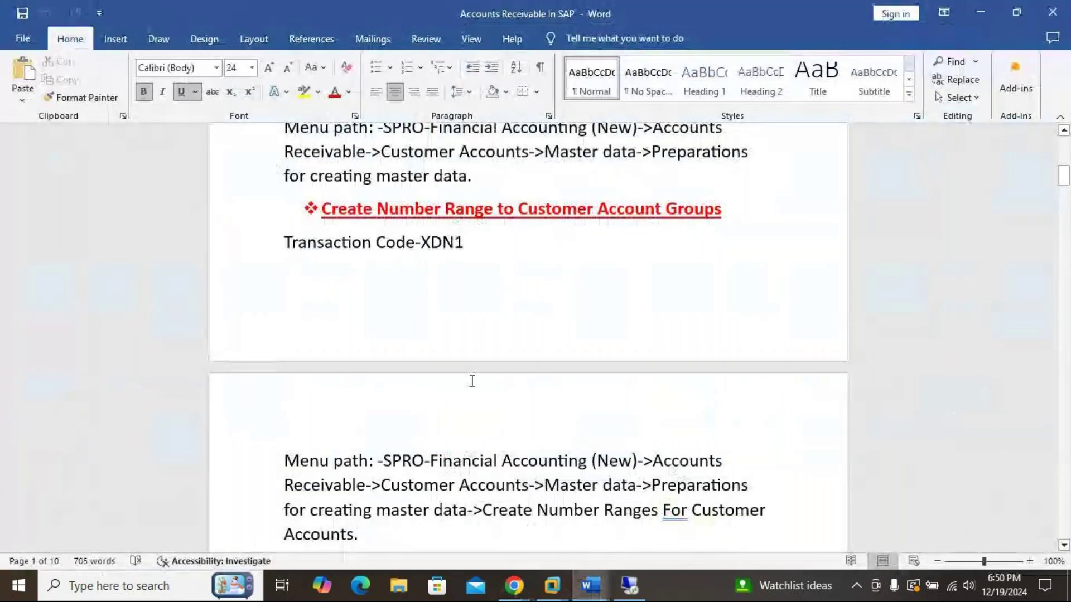
- Check the document's section on assigning number ranges to customer account groups
scroll(473, 381, down, 4)
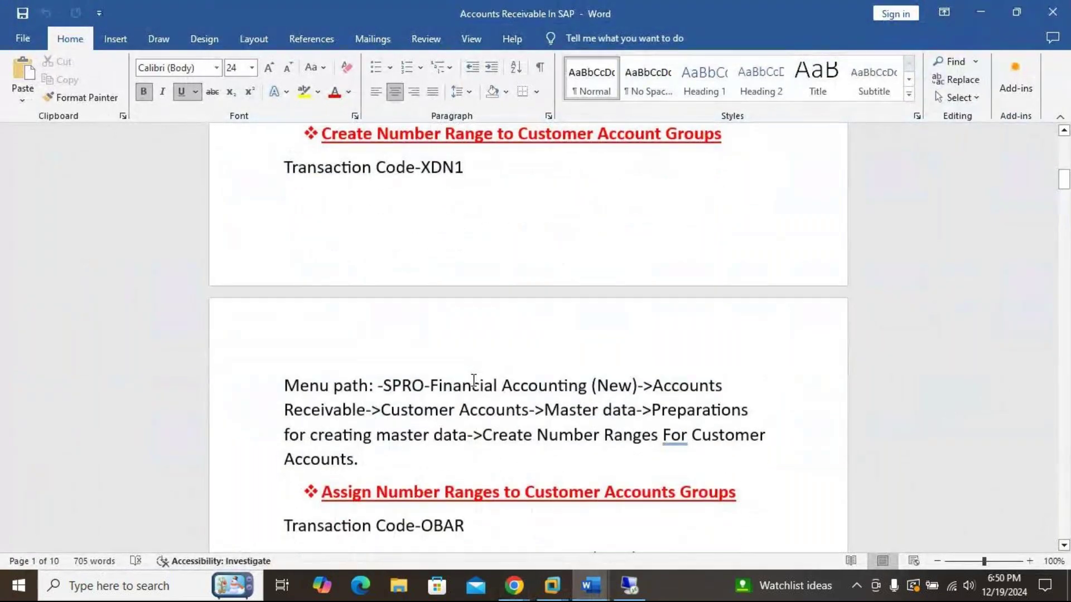
scroll(473, 380, down, 2)
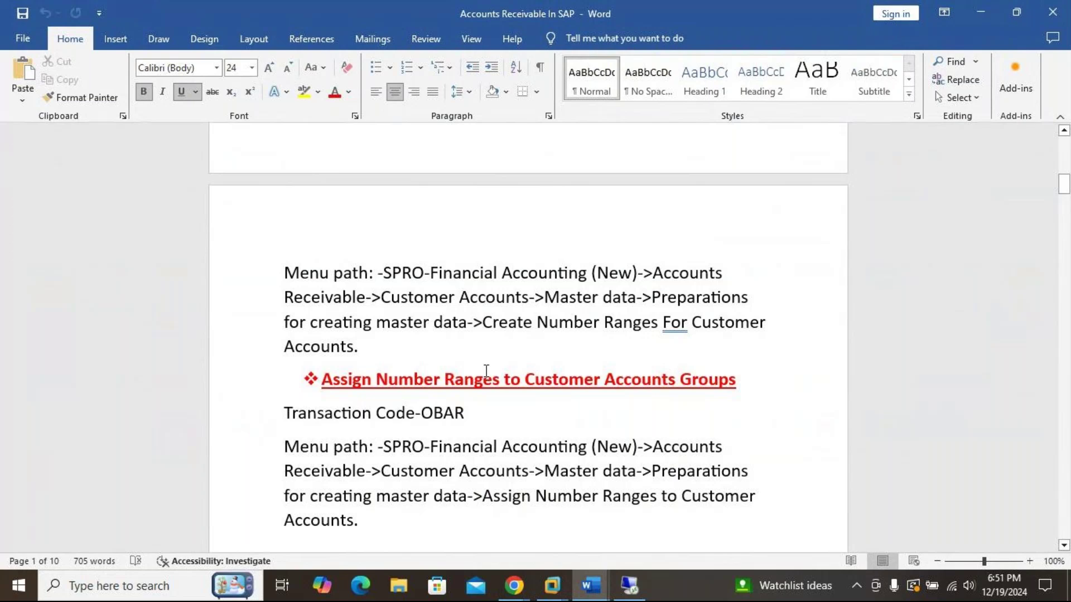
scroll(416, 370, up, 3)
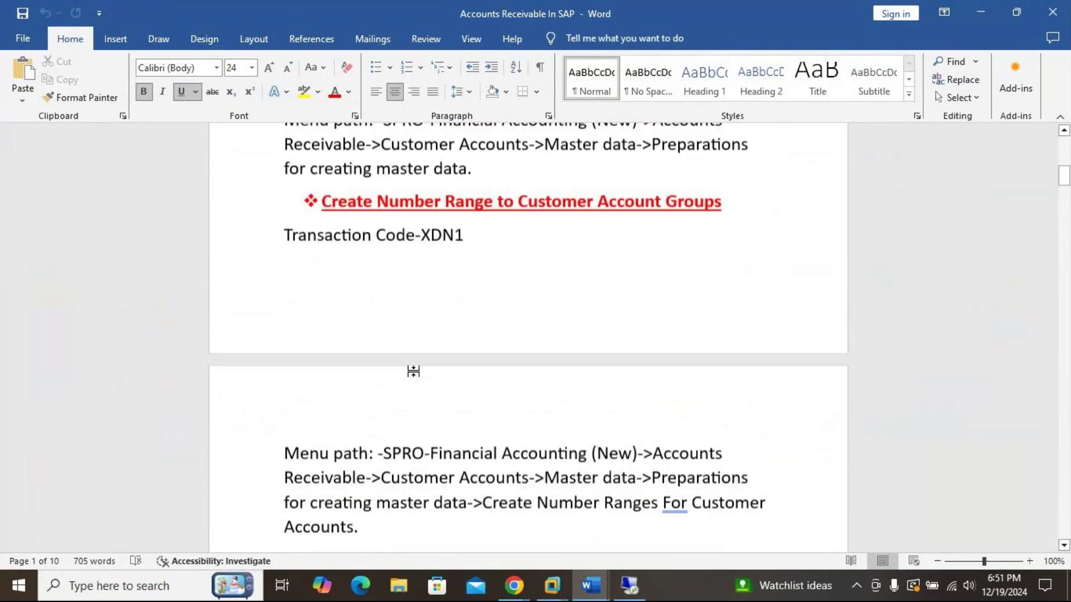
- Switch back to SAP in the ECC virtual machine and leave the number range assignment for the IMG structure
click(551, 595)
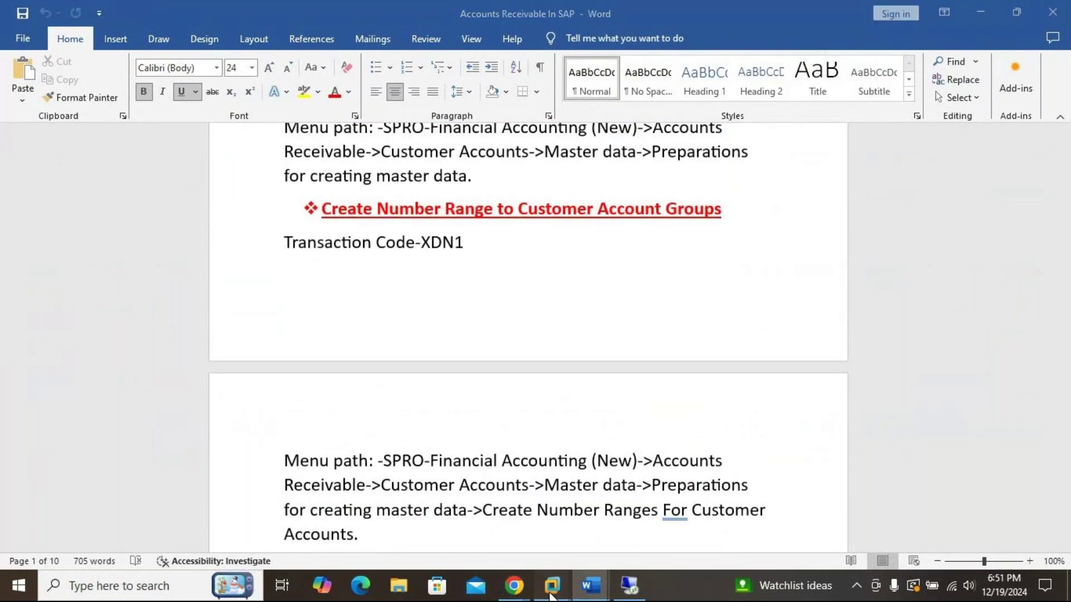
click(636, 497)
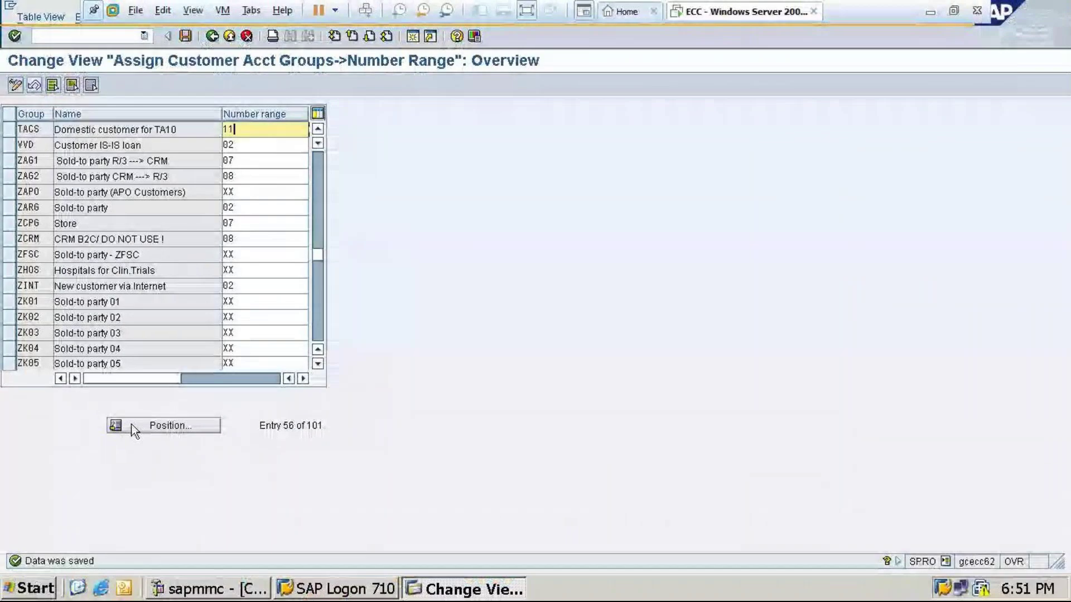
click(212, 35)
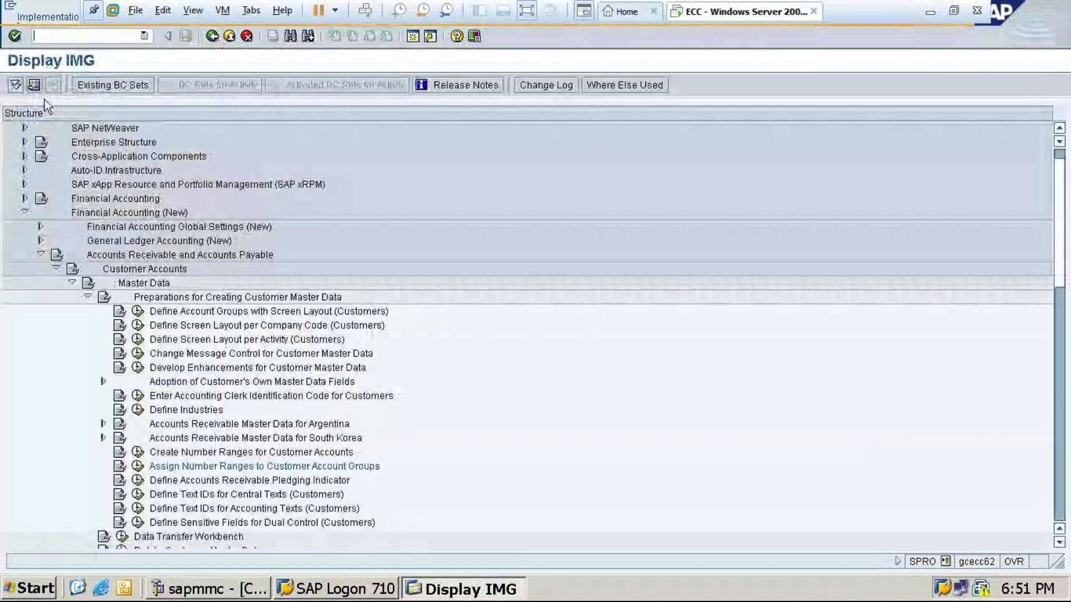
- Open transaction XDN1, view the customer number range intervals in display and maintenance mode, and return to SAP Easy Access
text(/n)
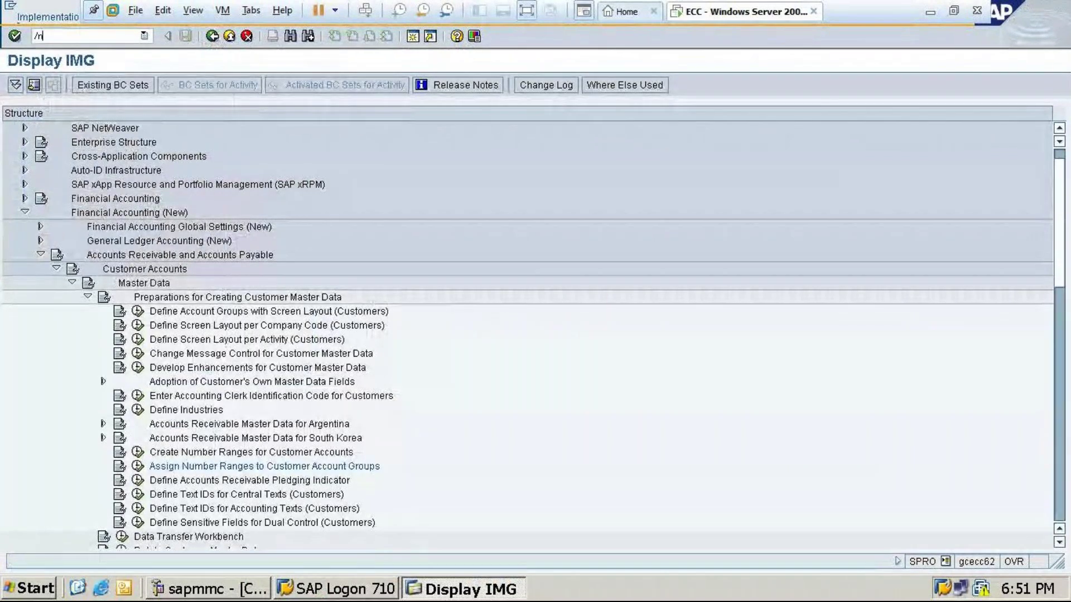
text(xdn1)
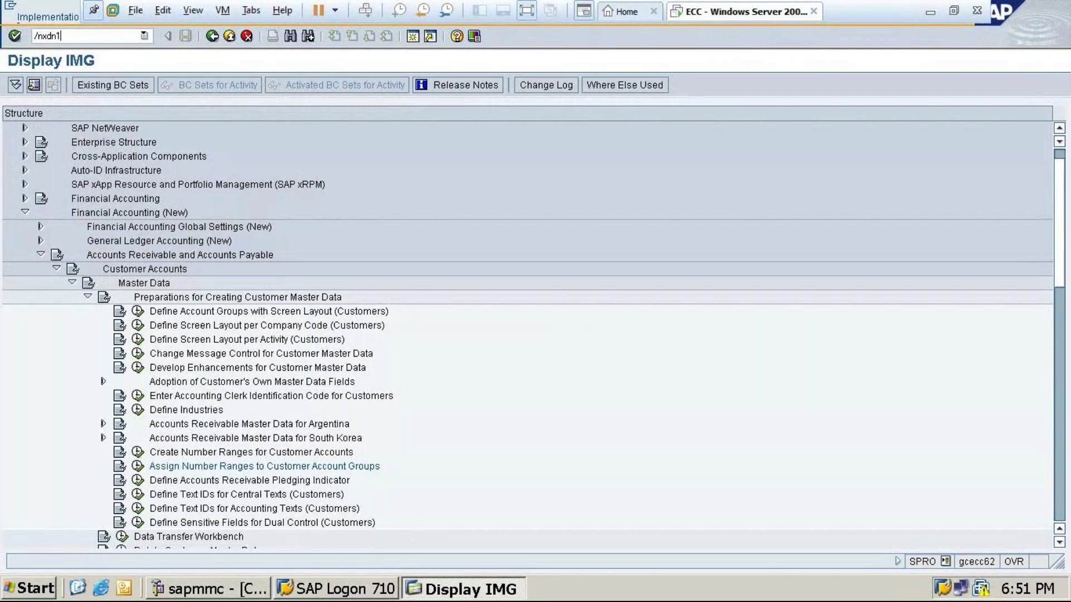
key(Return)
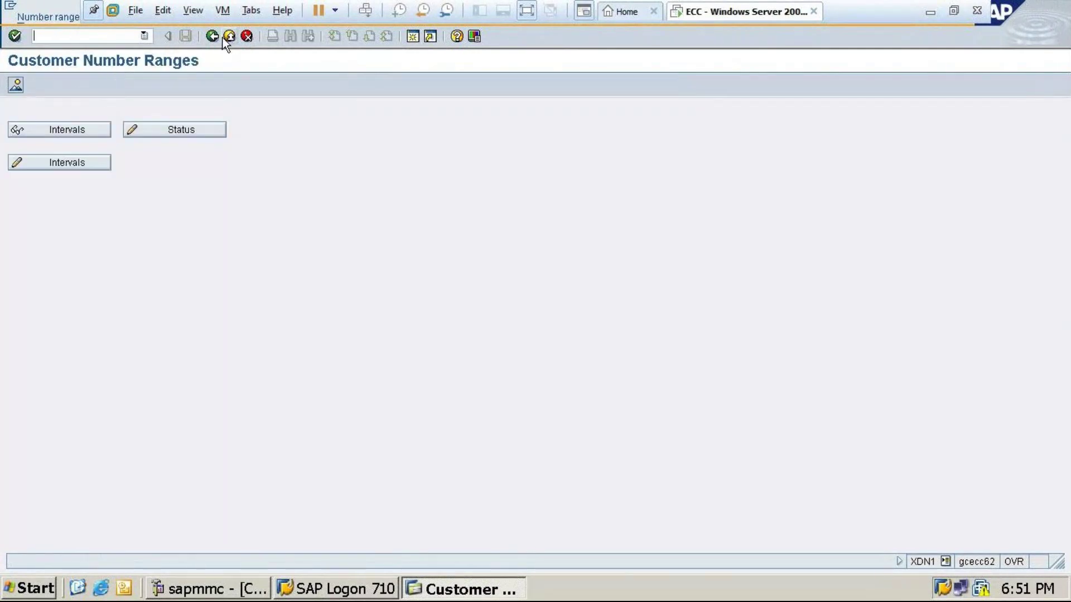
click(61, 132)
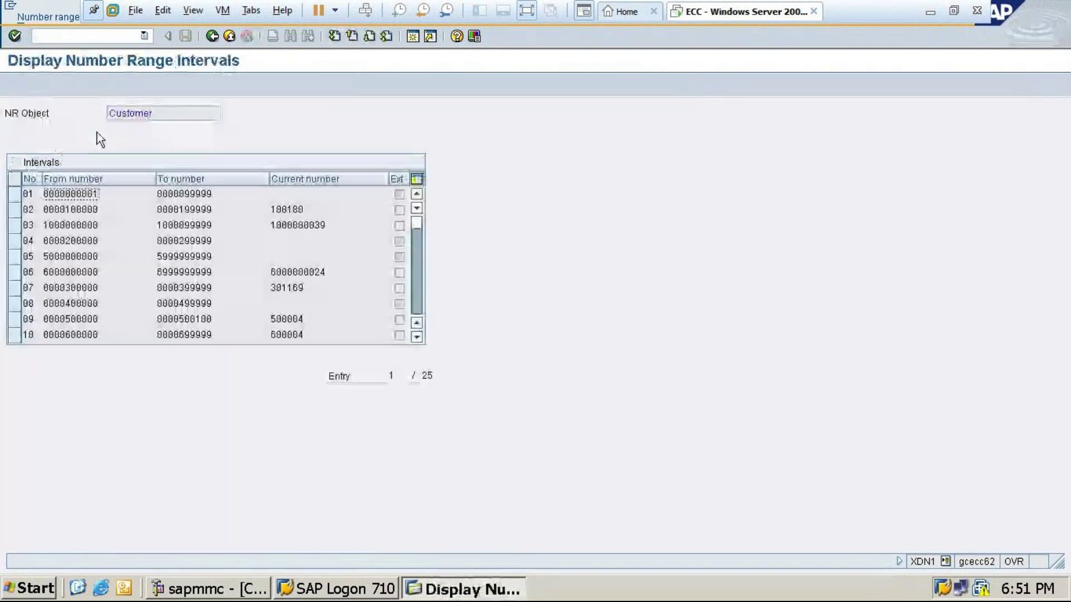
click(217, 36)
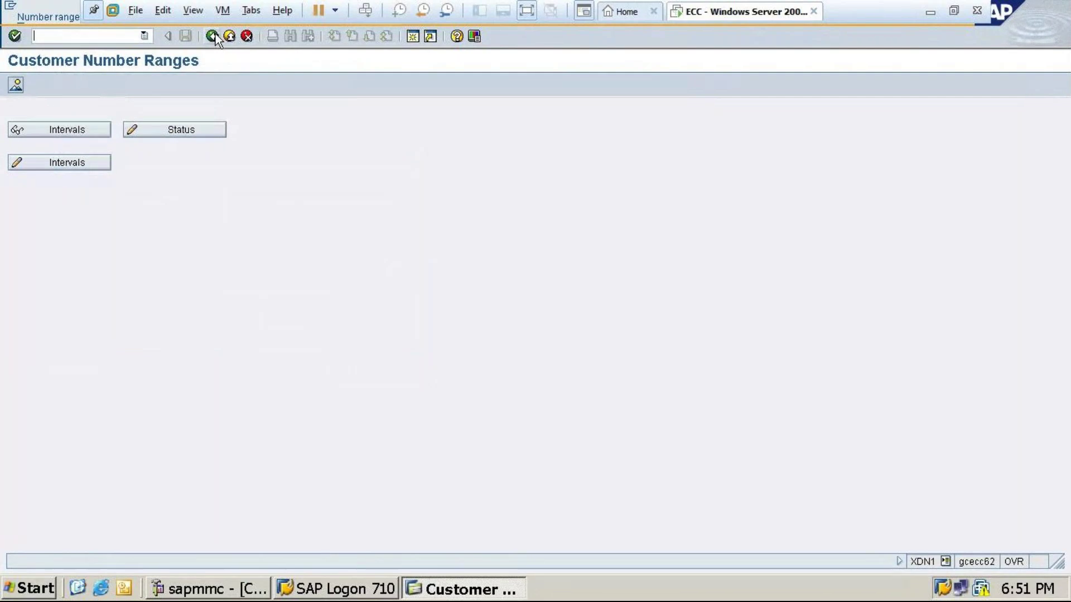
click(68, 162)
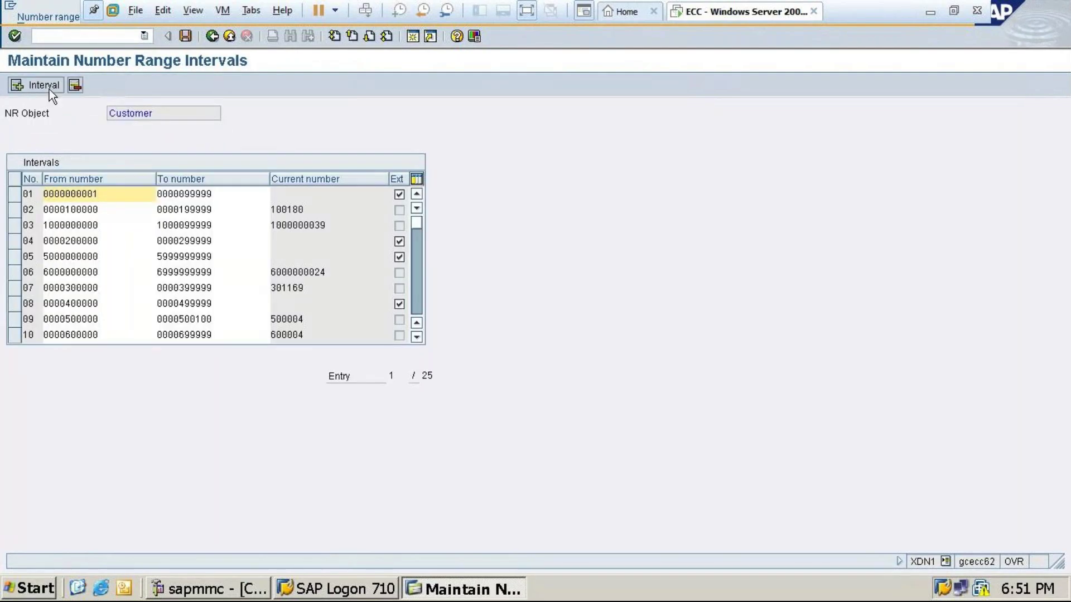
click(211, 35)
click(210, 35)
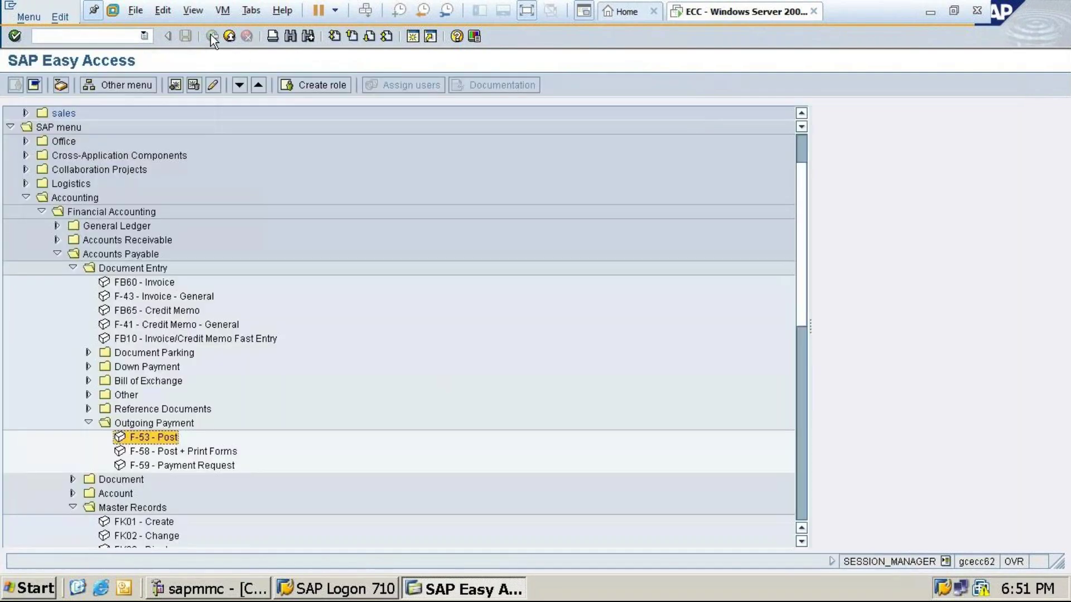
- Switch to the Word document and read the transaction code and menu path for assigning number ranges to customer account groups
click(934, 9)
scroll(634, 471, down, 3)
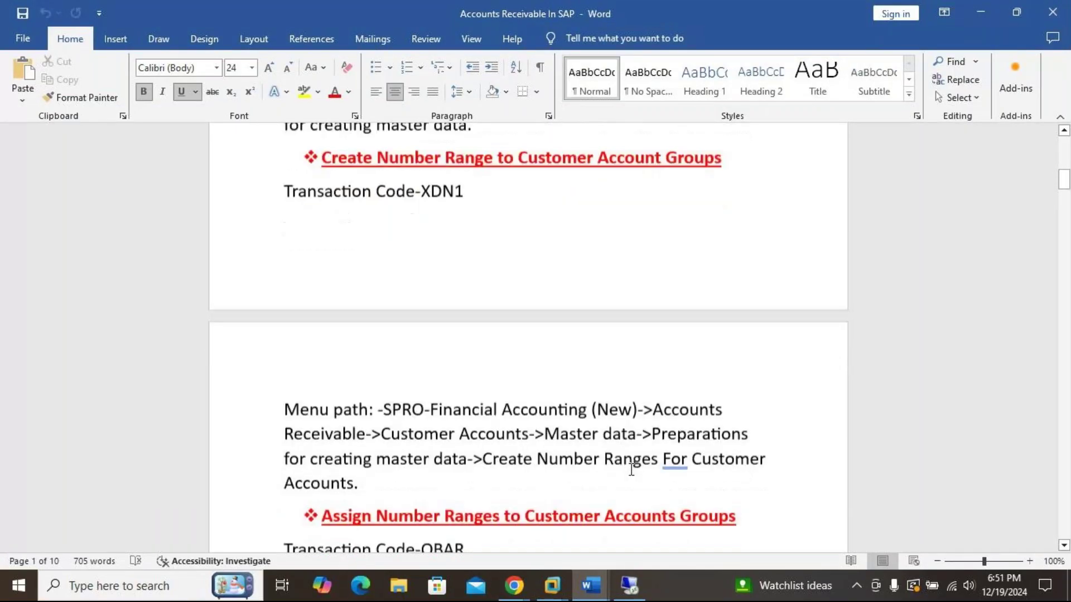
scroll(631, 469, down, 5)
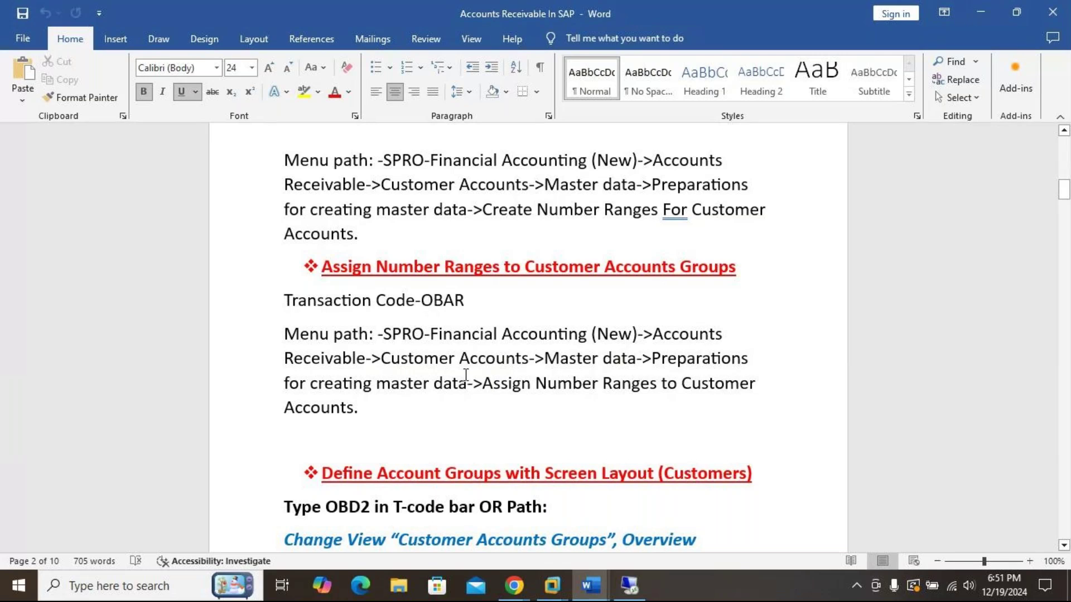
- Switch back to SAP in the ECC virtual machine and open transaction OBAR for assigning number ranges to customer account groups
mouse_move(559, 596)
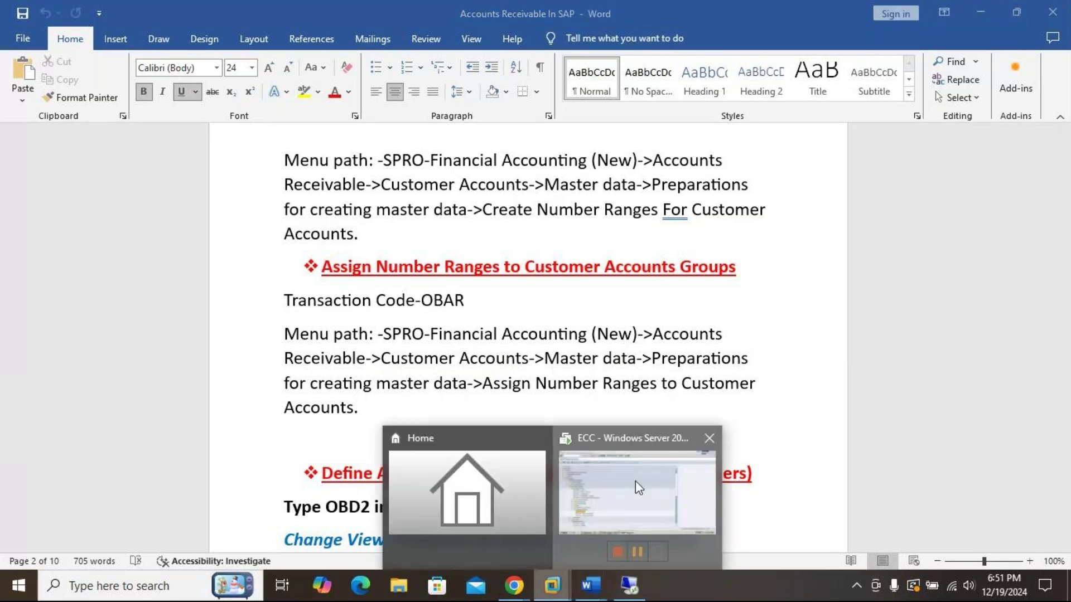
click(638, 519)
text(/no)
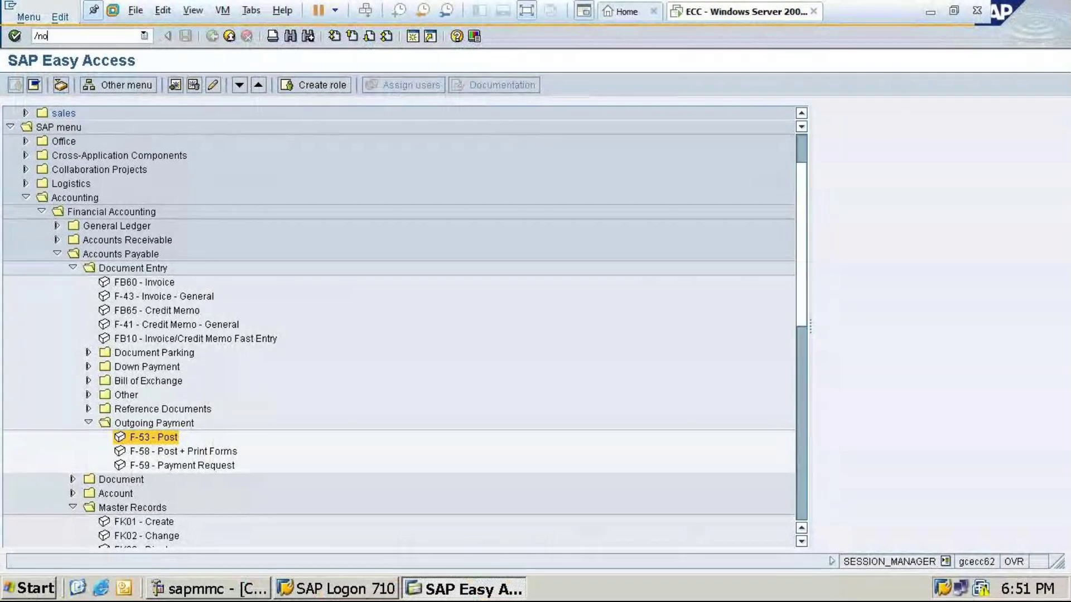
text(bar)
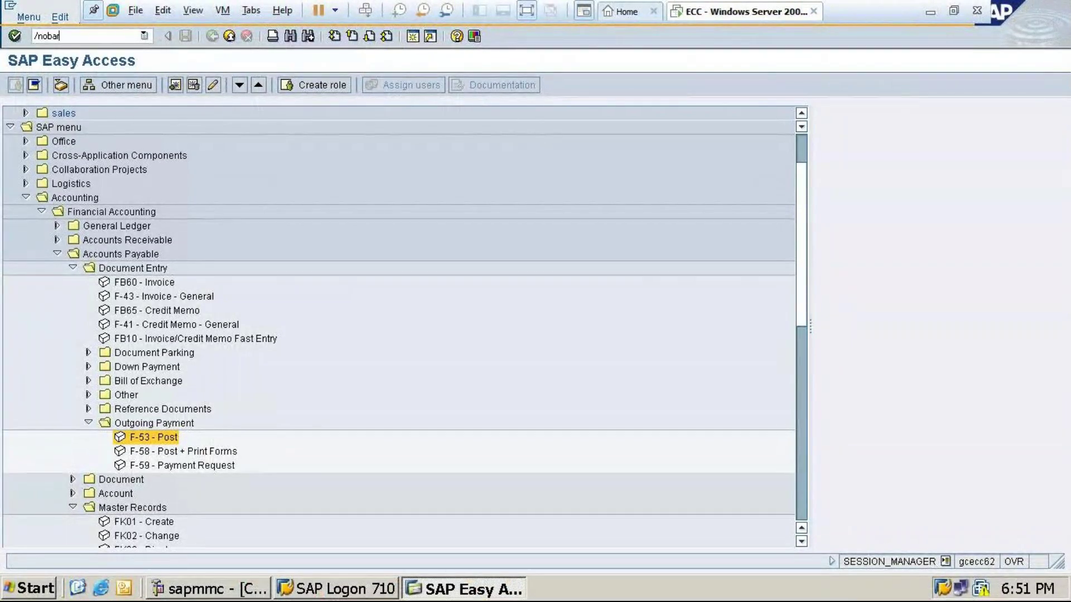
key(Return)
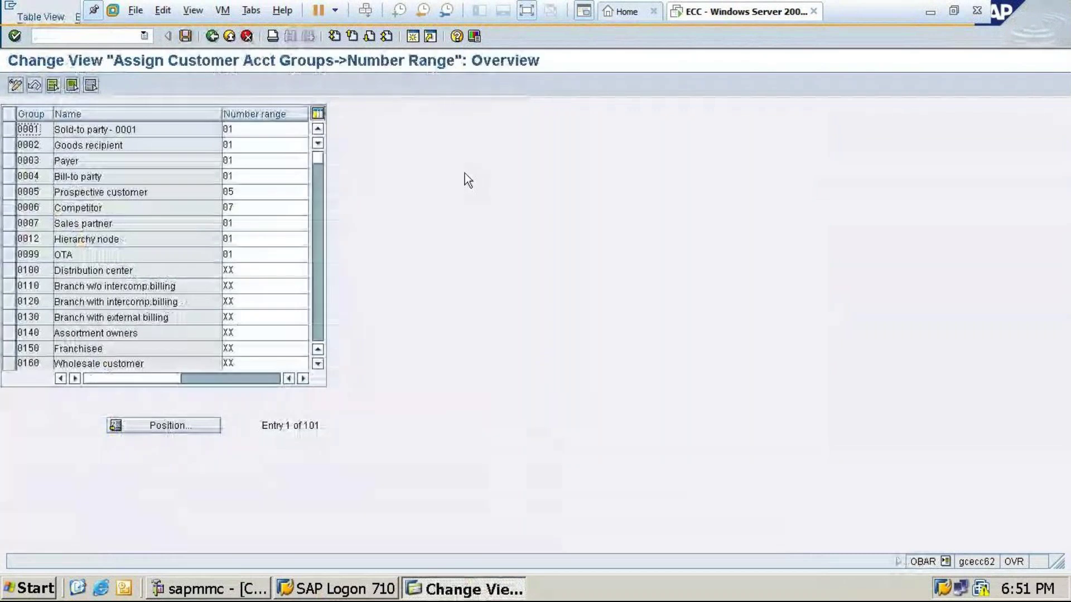
- Locate account group TACS in the assignment list to check its number range, and leave the view
click(160, 430)
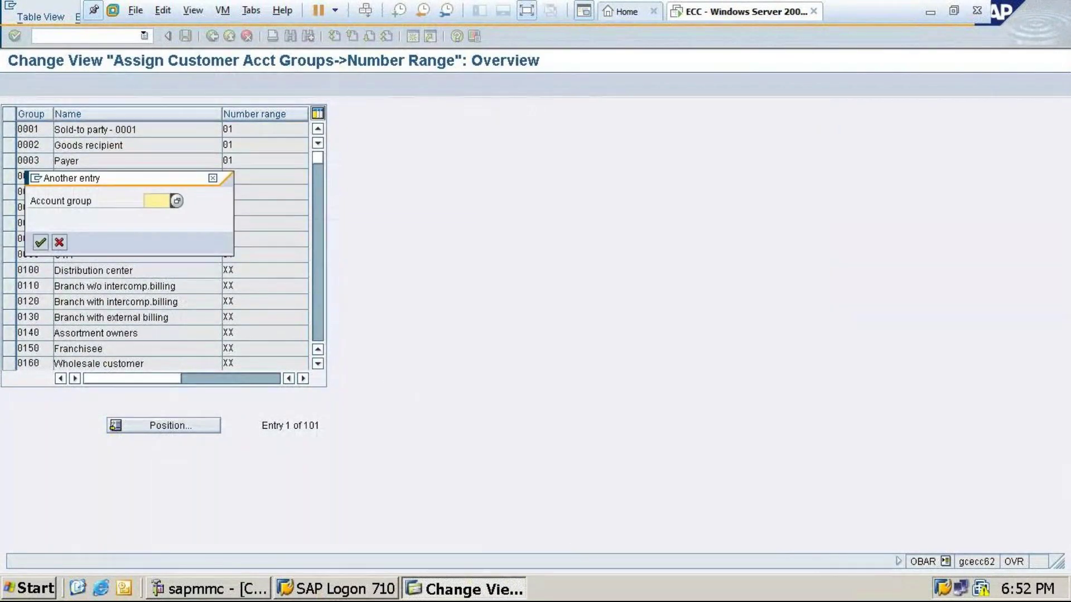
text(TACS)
key(Return)
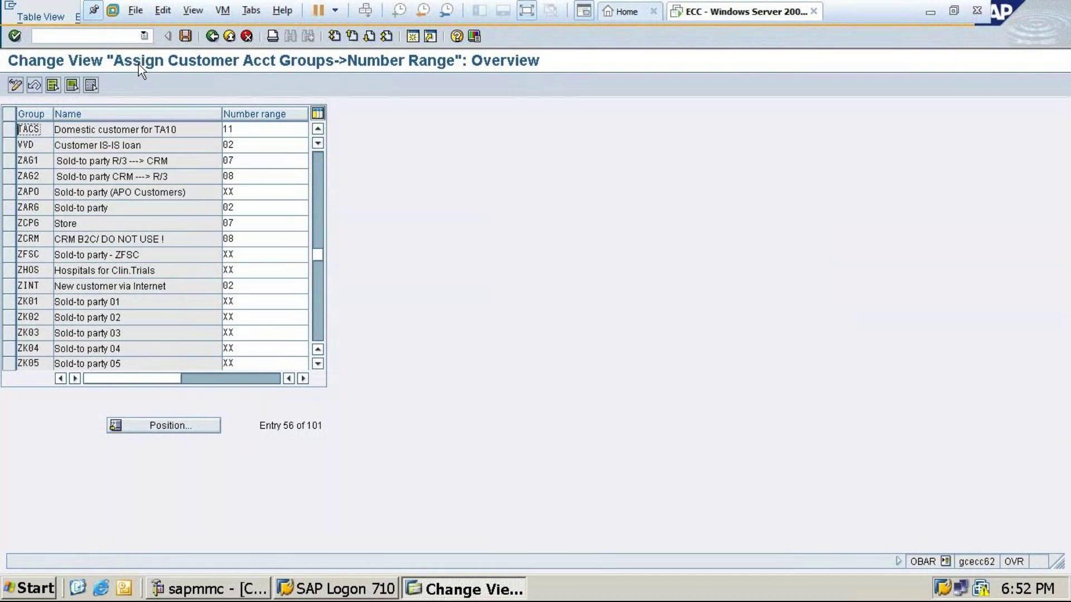
click(212, 35)
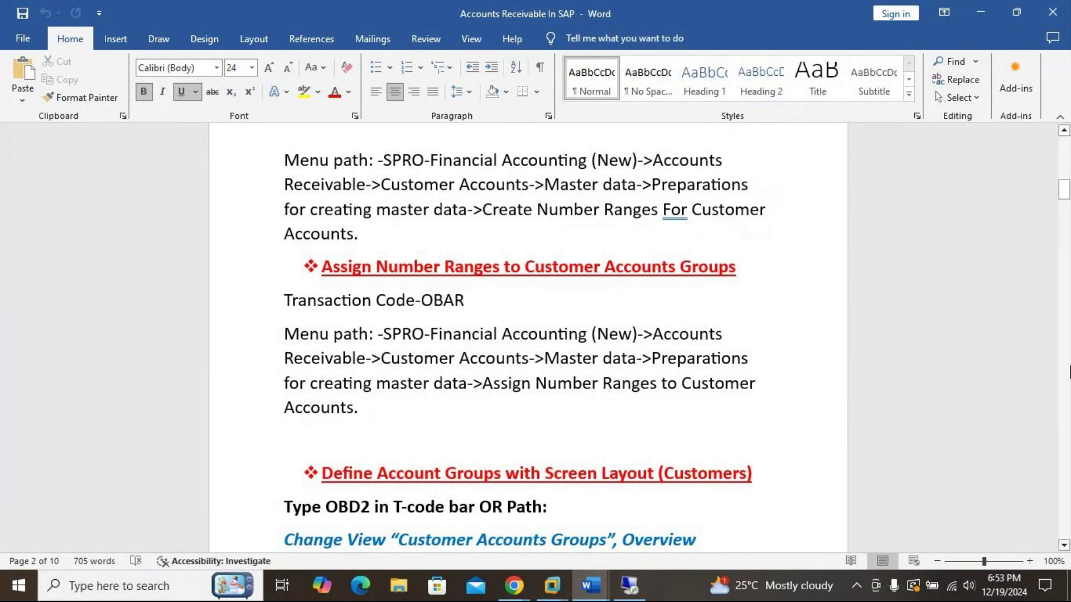
- Switch to the GoTo Meeting window and toggle the microphone, leaving it unmuted
mouse_move(517, 590)
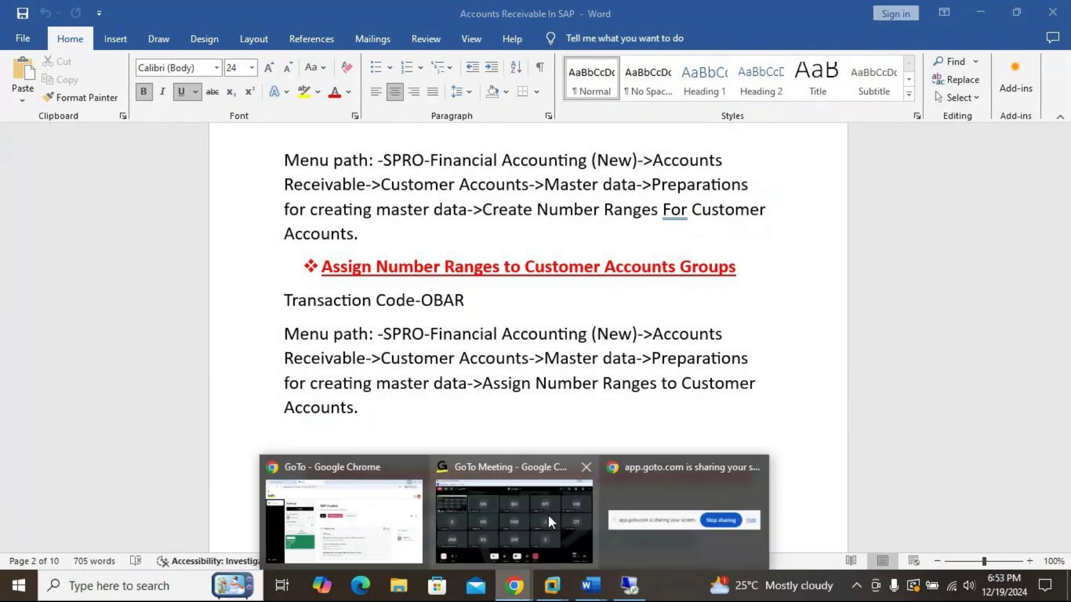
click(580, 548)
click(384, 520)
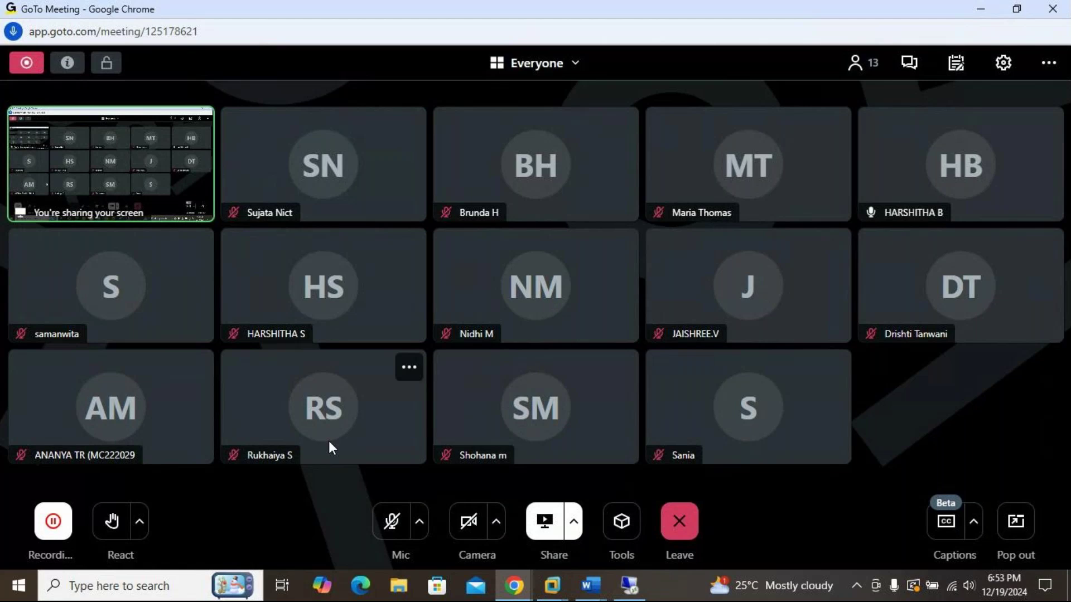
click(396, 527)
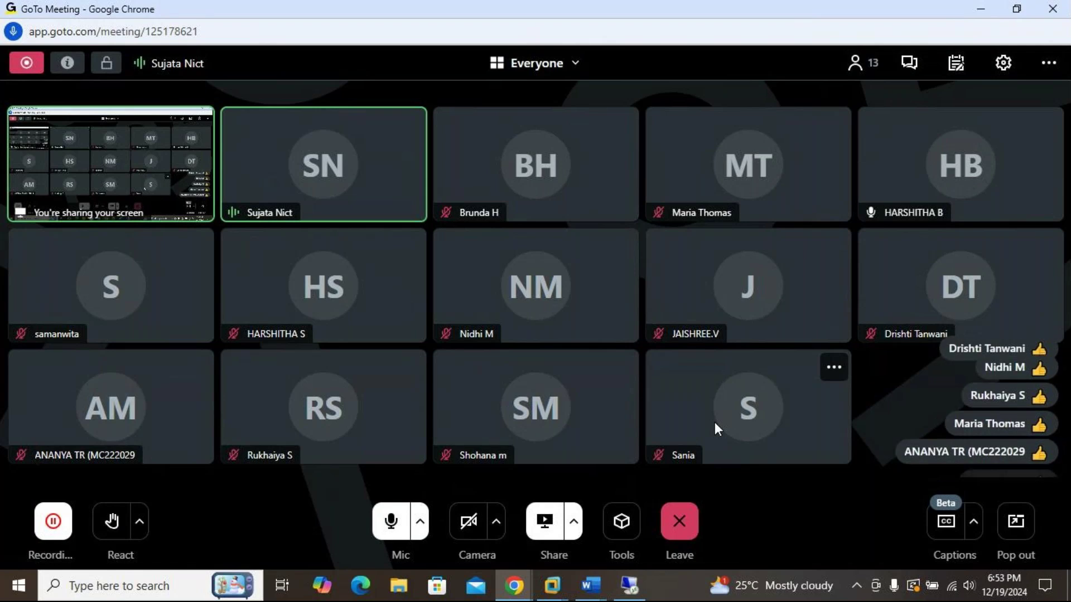
- Return to the Word document and review the section on defining customer account groups with screen layout
click(980, 9)
scroll(448, 342, down, 1)
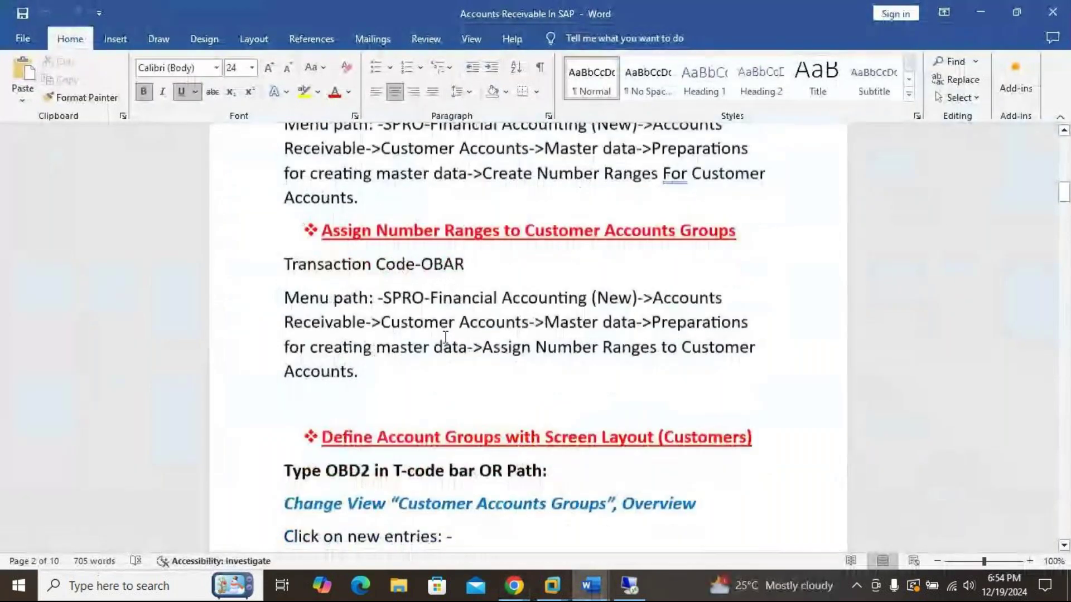
scroll(444, 328, down, 4)
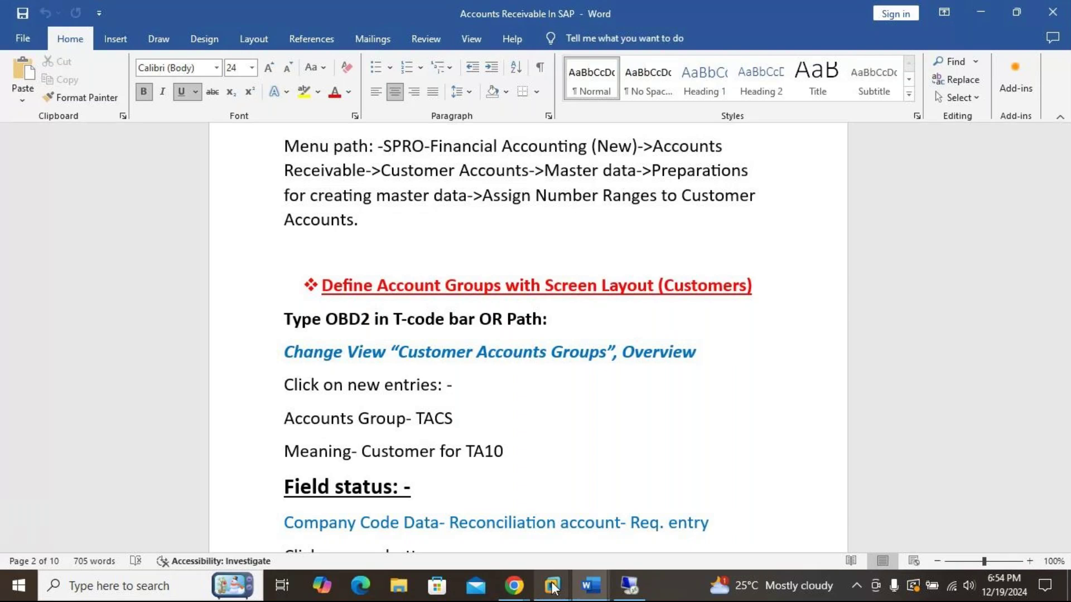
- Switch to SAP in the ECC virtual machine and open transaction OBD2 for the customer account groups
mouse_move(552, 587)
click(636, 497)
text(/n)
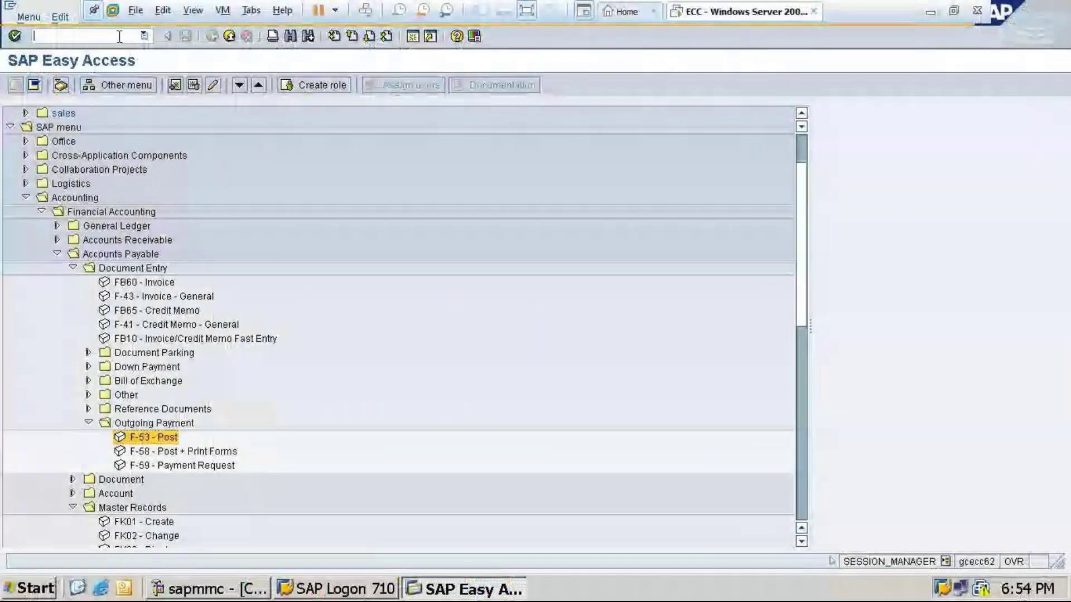
text(obd2)
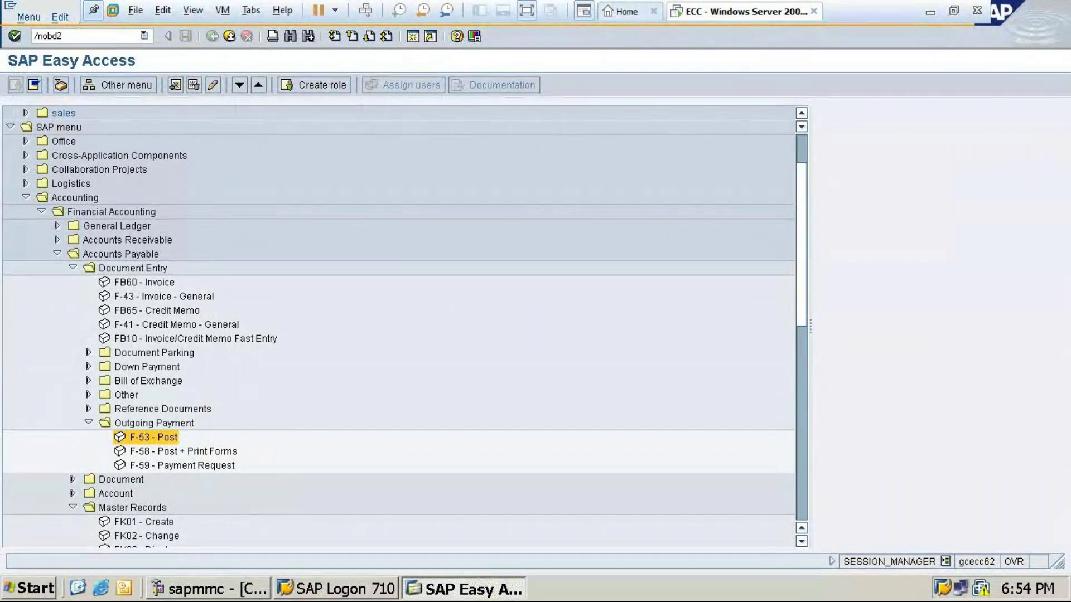
key(Return)
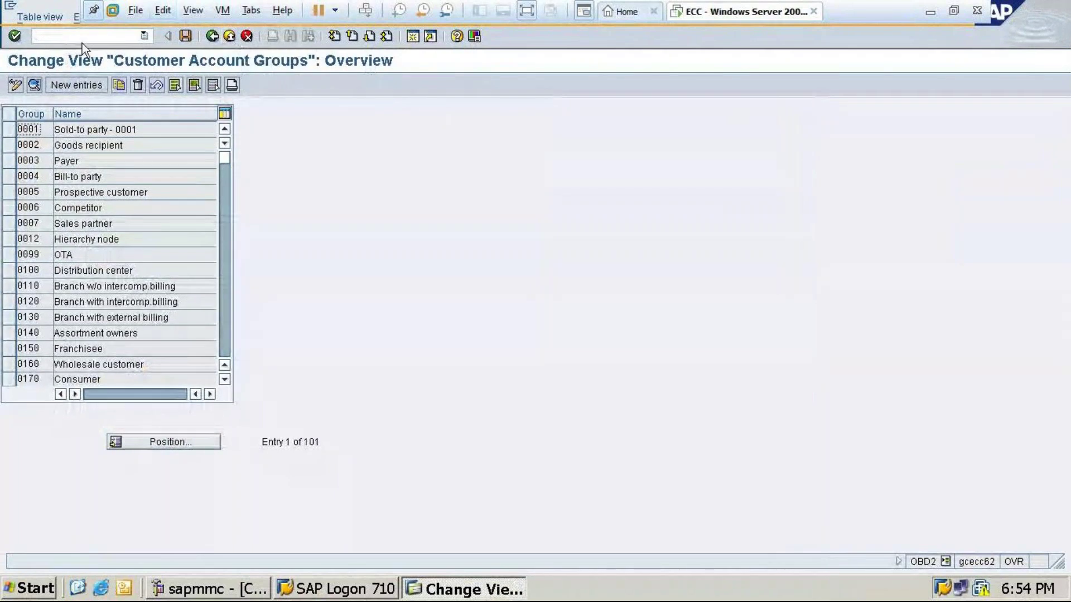
- Locate account group TACS in the customer account groups list and open its details
click(173, 444)
text(t)
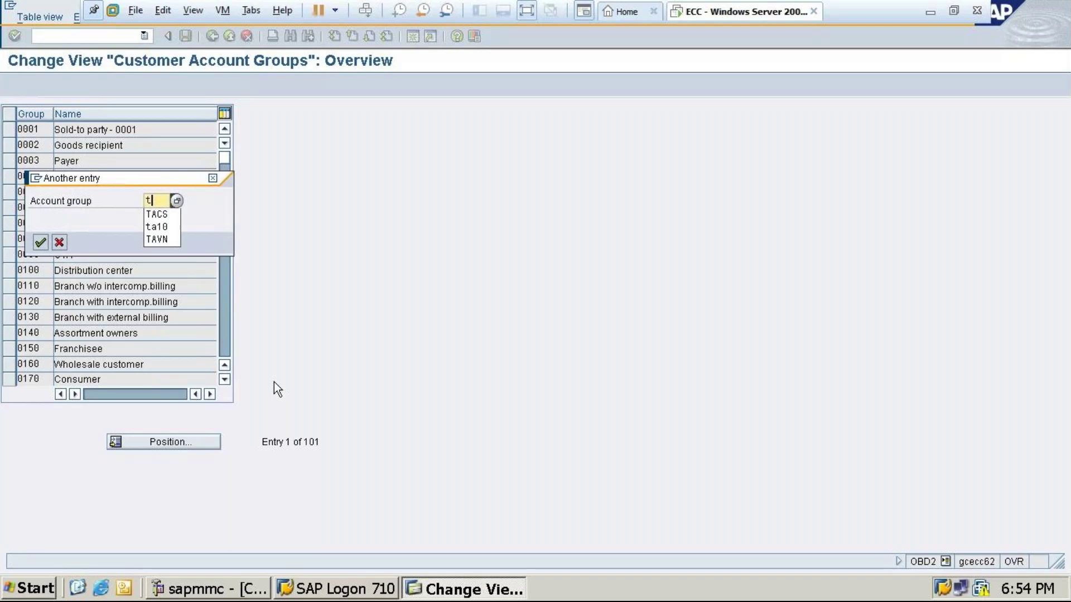
text(acs)
key(Return)
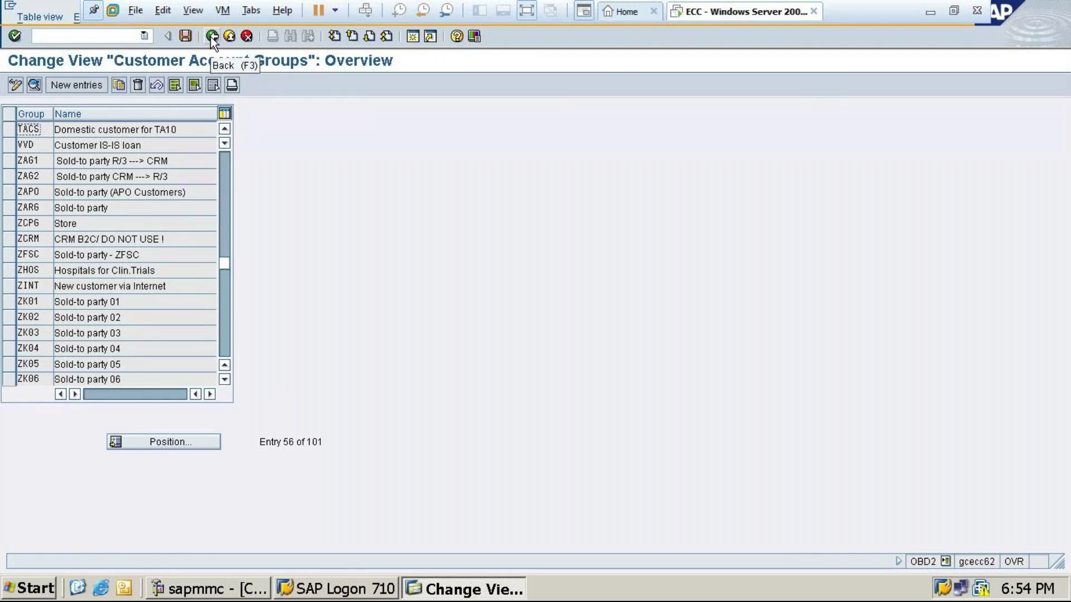
double_click(132, 132)
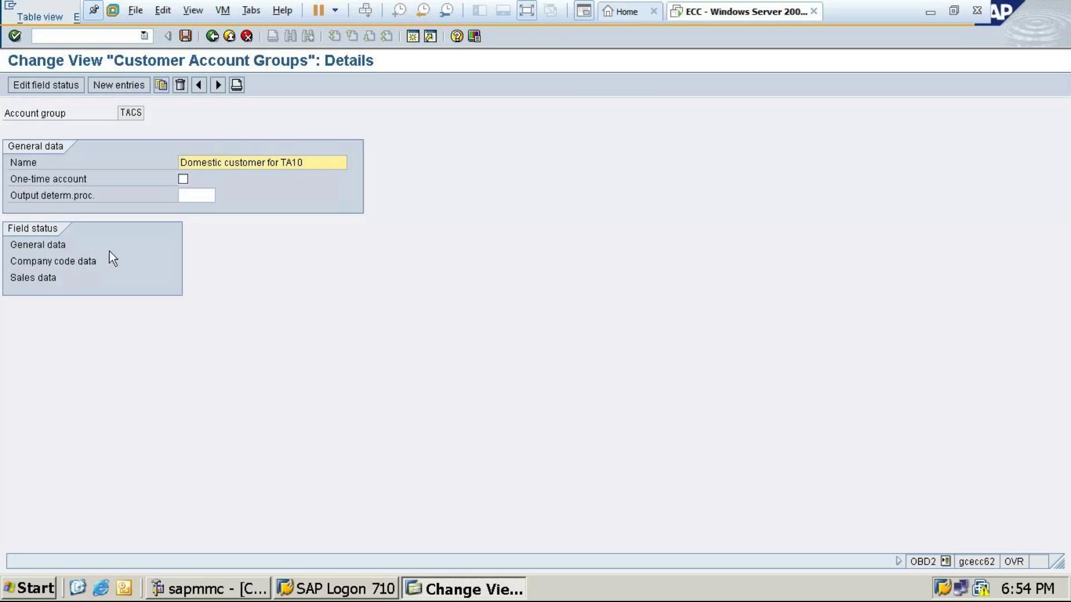
- Check the Account management field status under Company code data for TACS, and return to SAP Easy Access
double_click(61, 263)
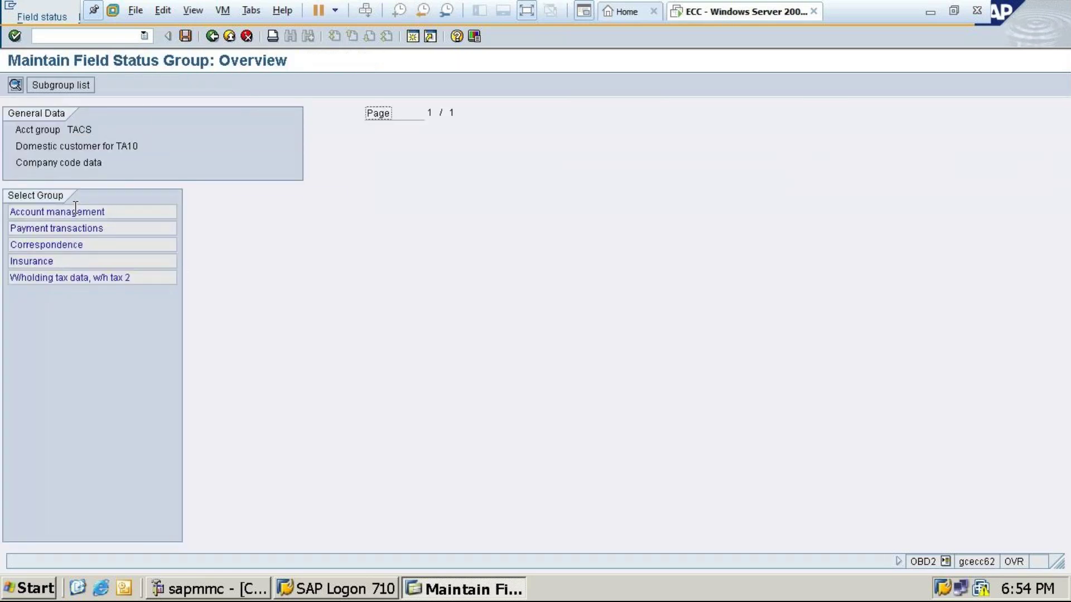
double_click(79, 211)
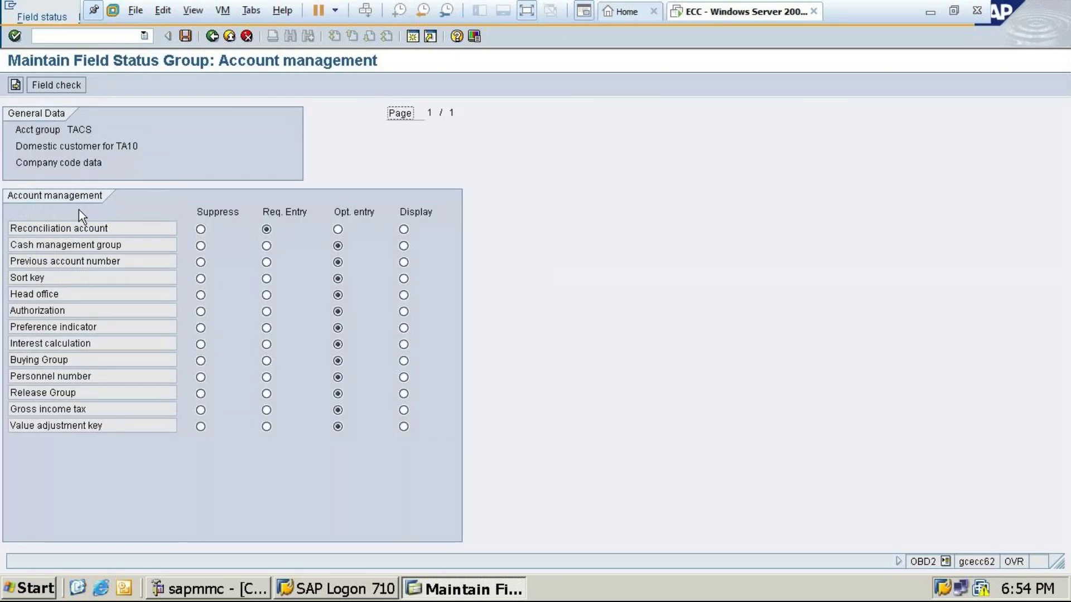
click(212, 36)
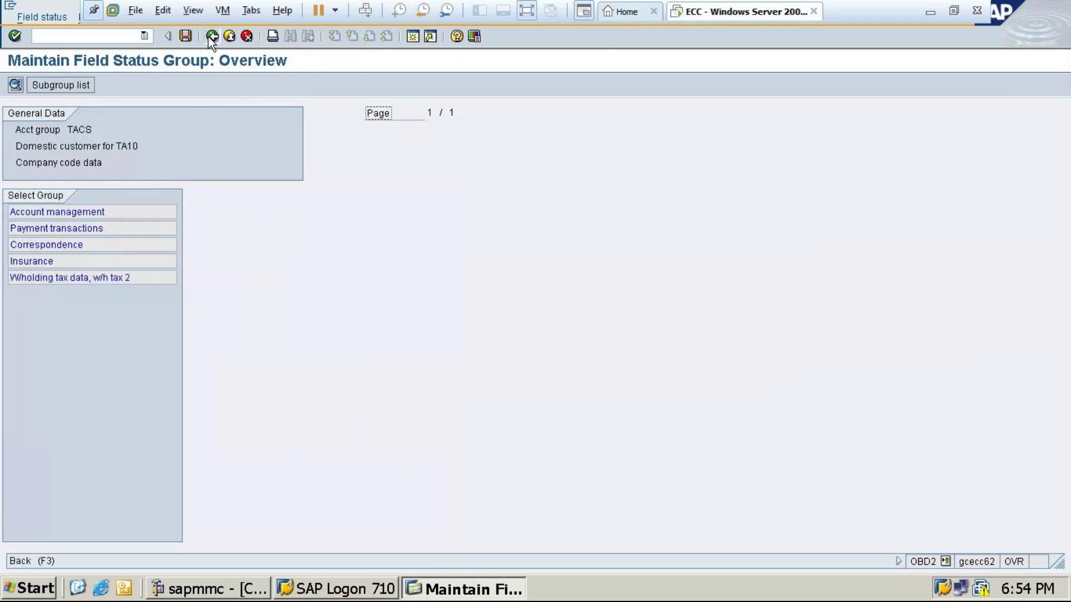
click(208, 37)
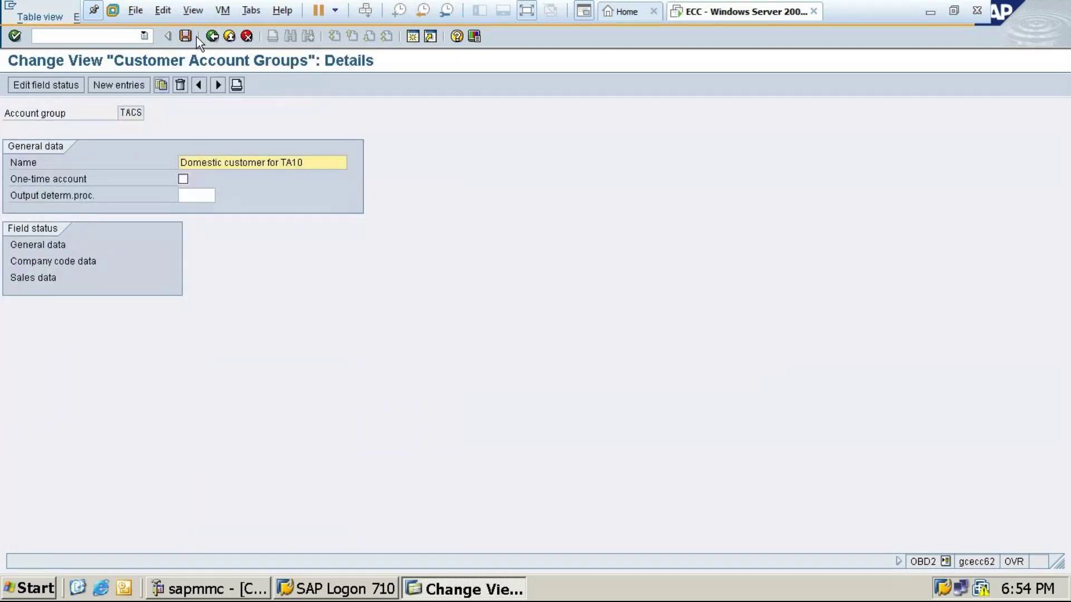
click(215, 38)
click(212, 37)
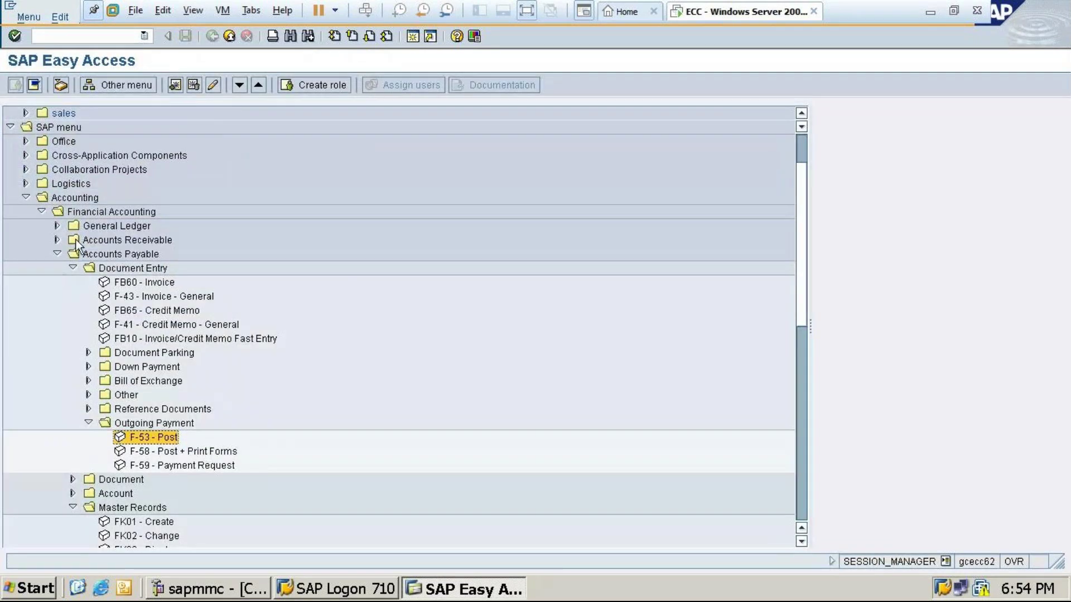
- Collapse the Financial Accounting and Accounting folders, and switch to the Word document to review its field status notes for TACS
click(42, 212)
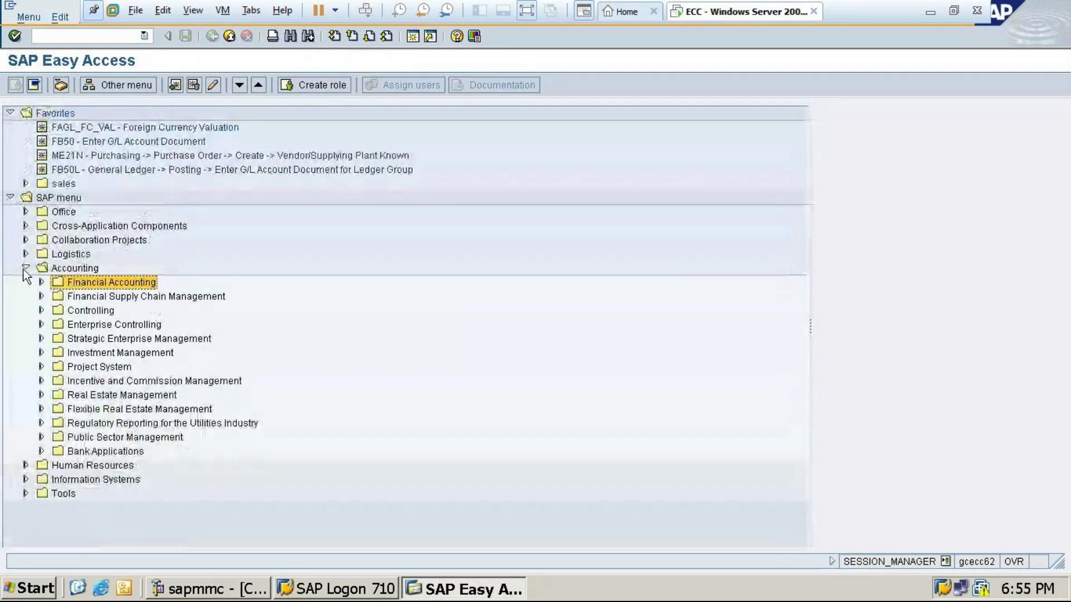
click(26, 269)
click(925, 14)
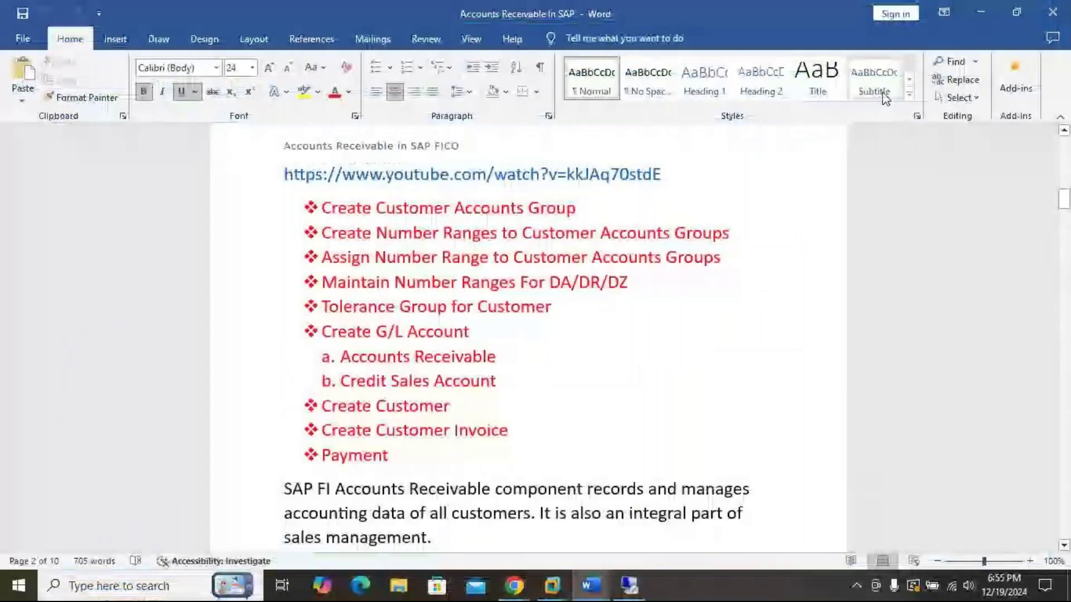
scroll(632, 368, down, 4)
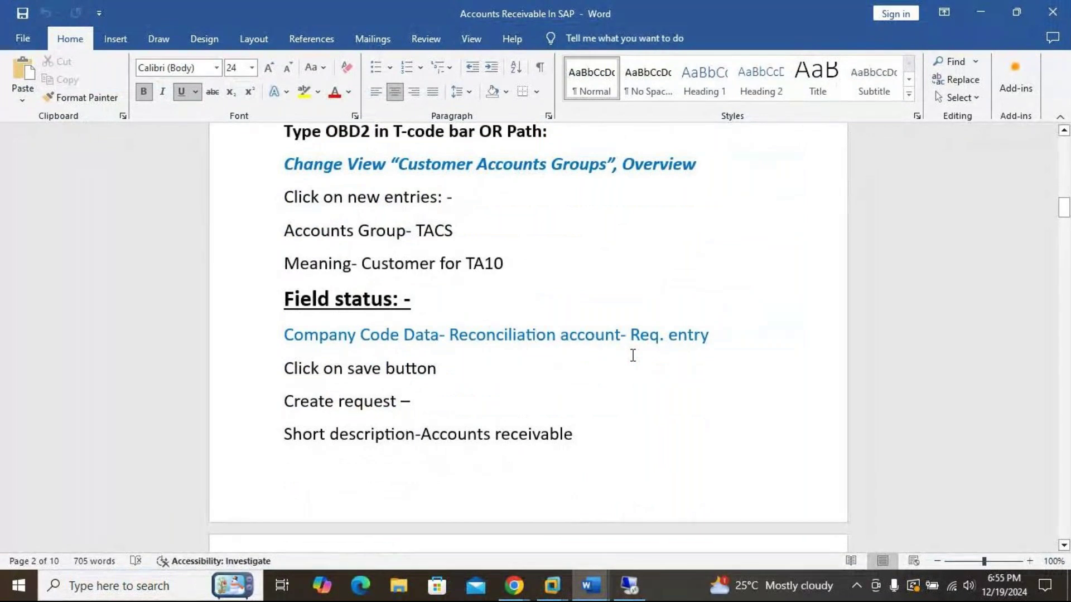
- Review the Word notes on defining customer account groups and creating and assigning number ranges for TACS
scroll(633, 355, down, 7)
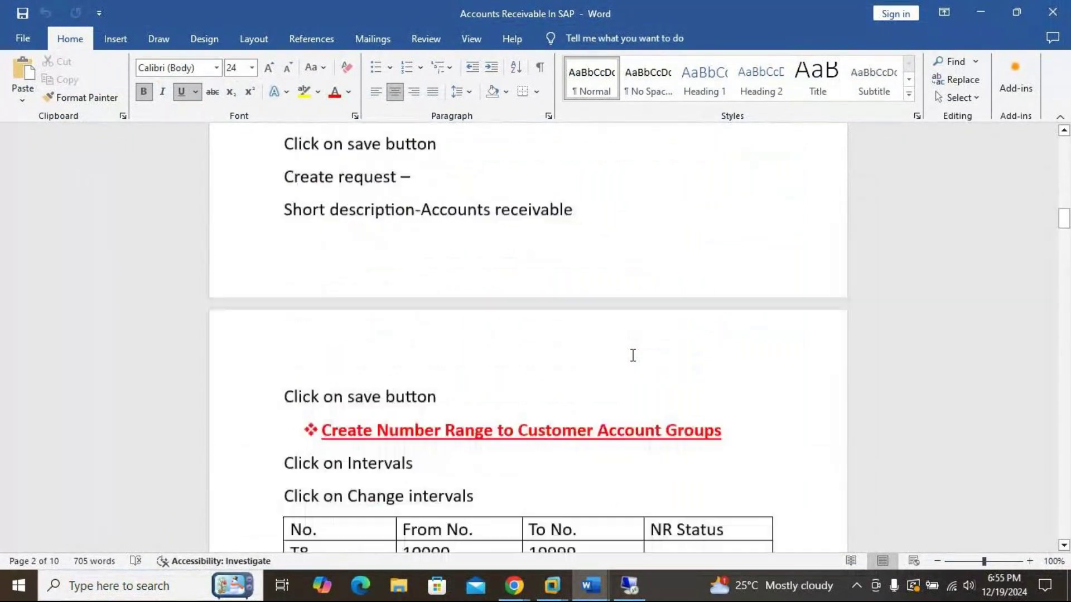
scroll(633, 356, down, 3)
scroll(633, 355, down, 2)
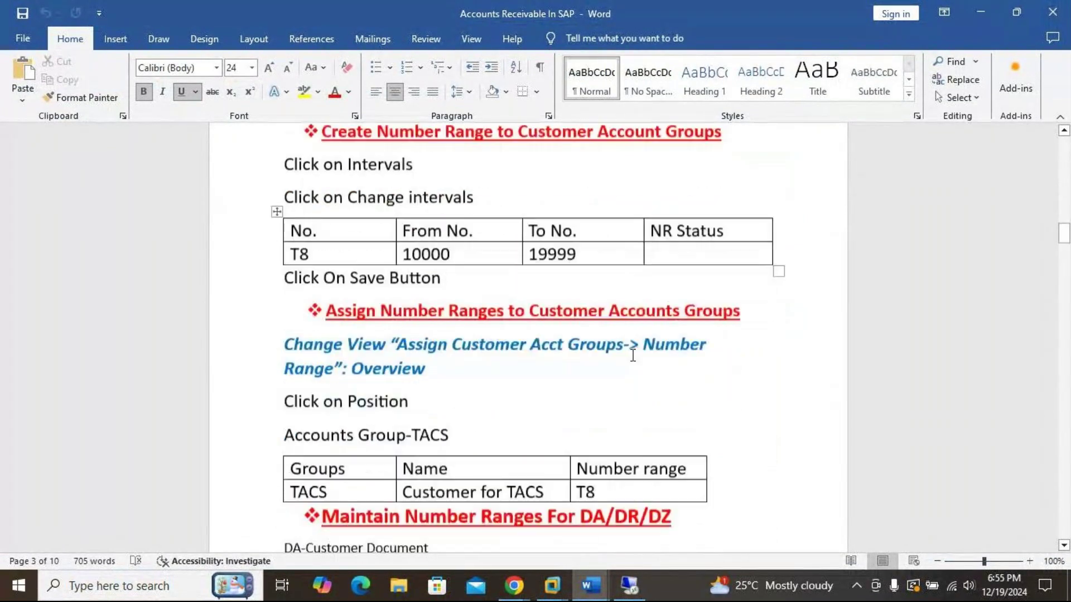
scroll(634, 356, down, 5)
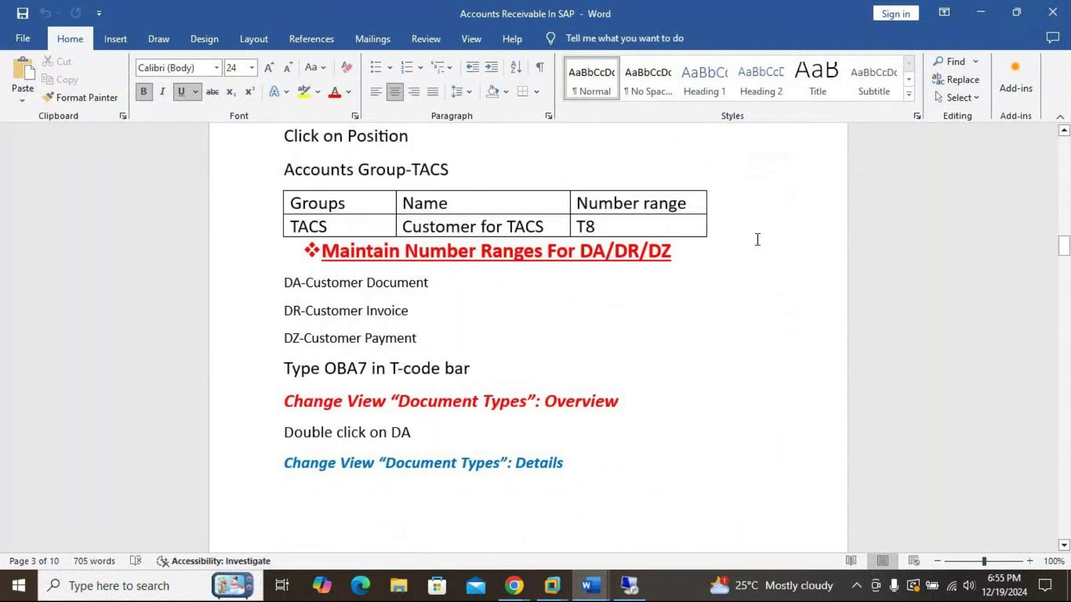
scroll(756, 238, up, 1)
scroll(756, 239, up, 2)
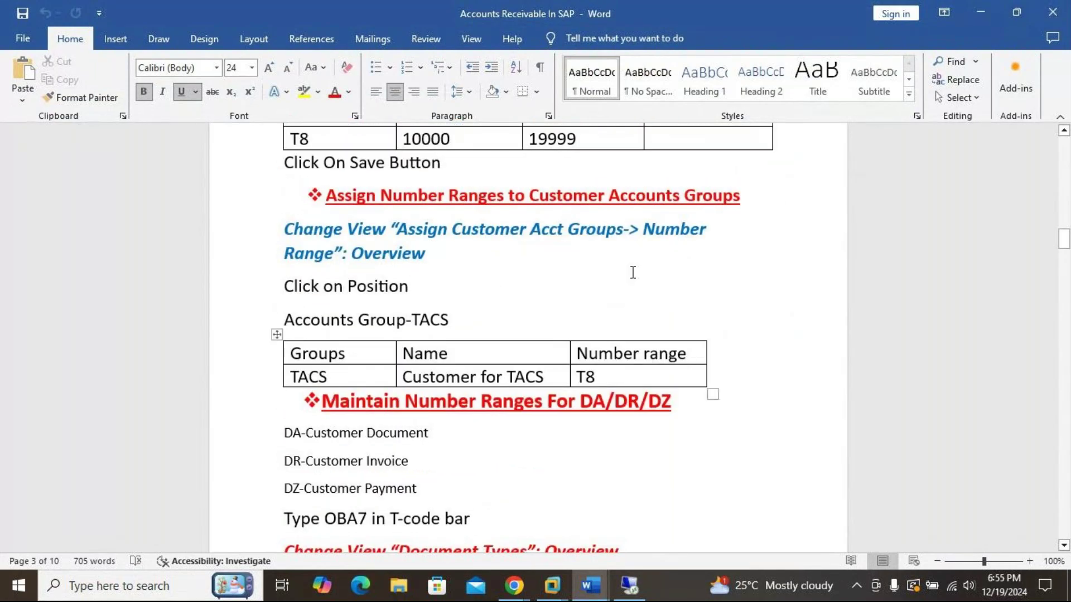
scroll(632, 271, up, 2)
scroll(633, 272, up, 9)
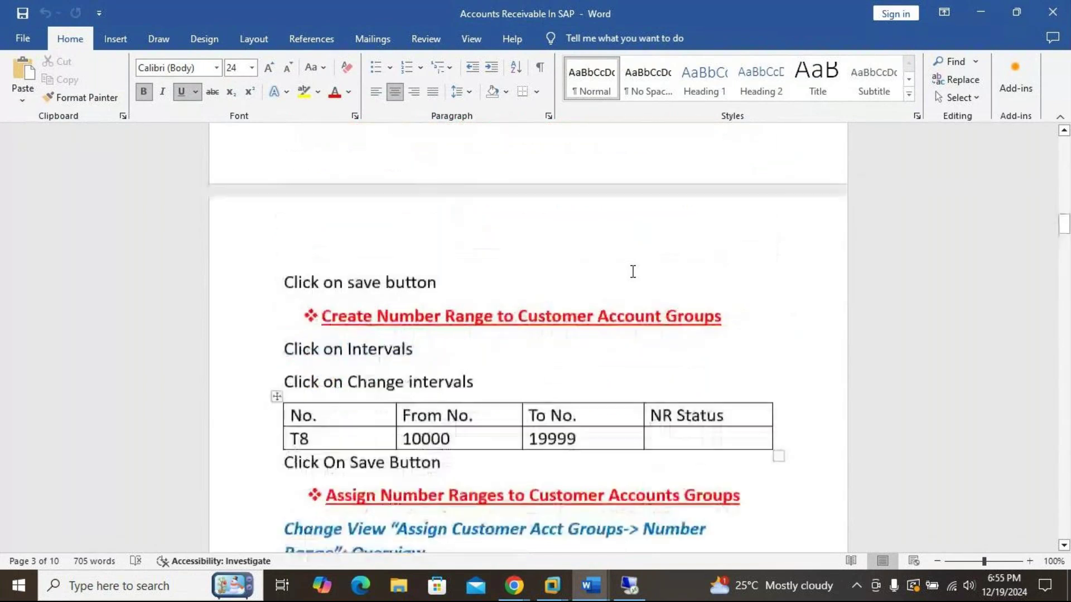
scroll(633, 272, up, 1)
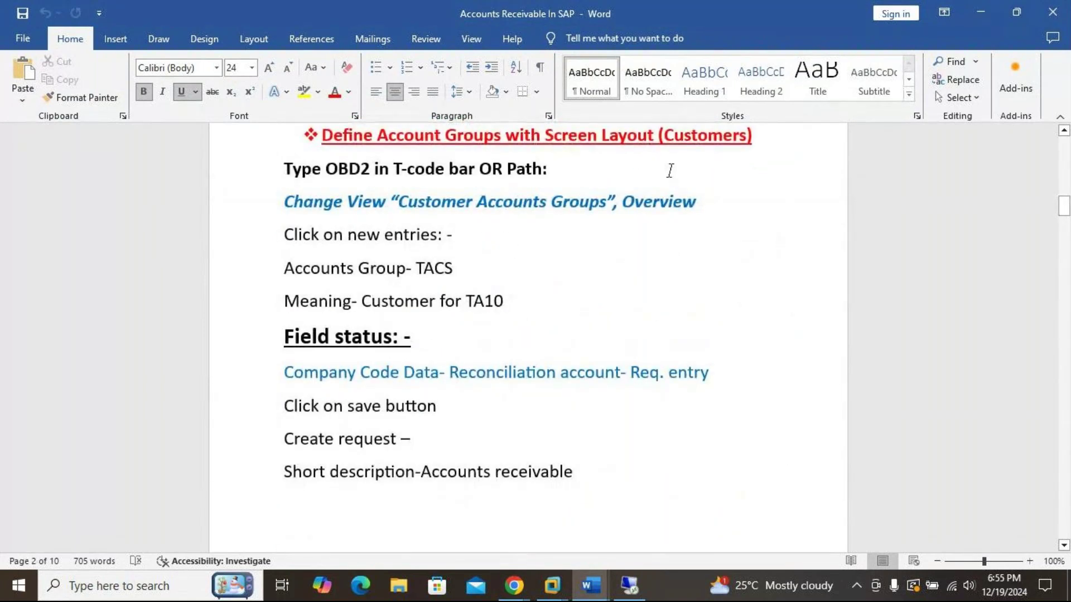
scroll(493, 175, down, 5)
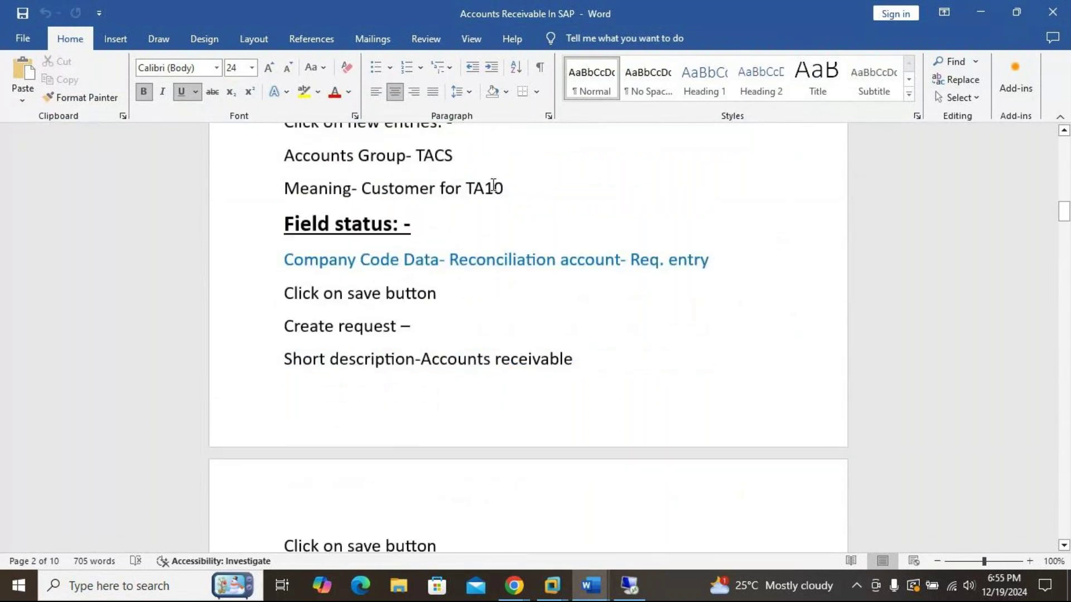
scroll(493, 184, down, 9)
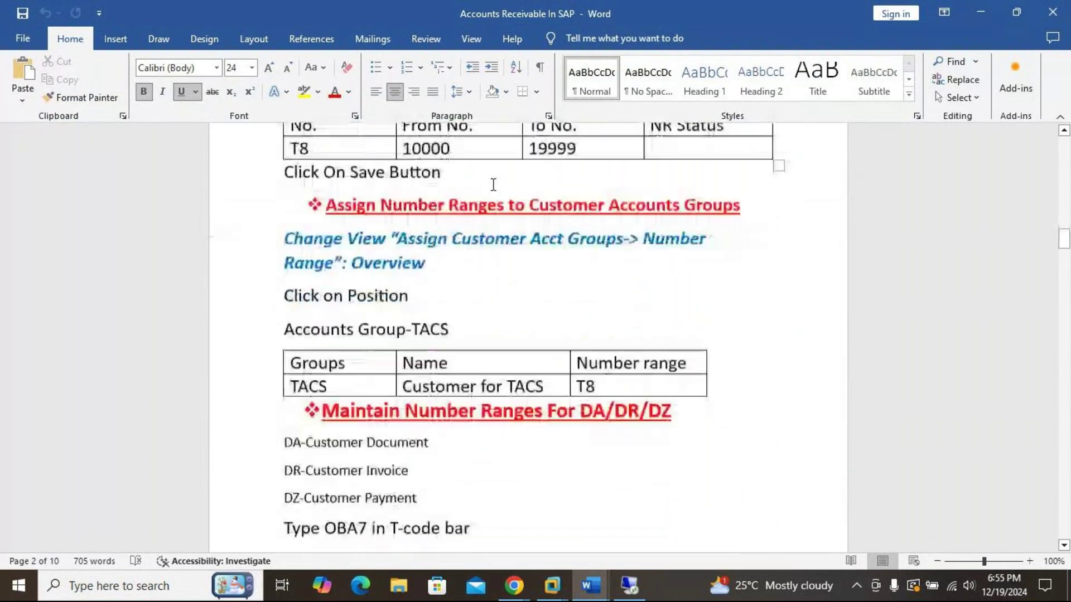
scroll(494, 184, up, 2)
scroll(493, 185, down, 3)
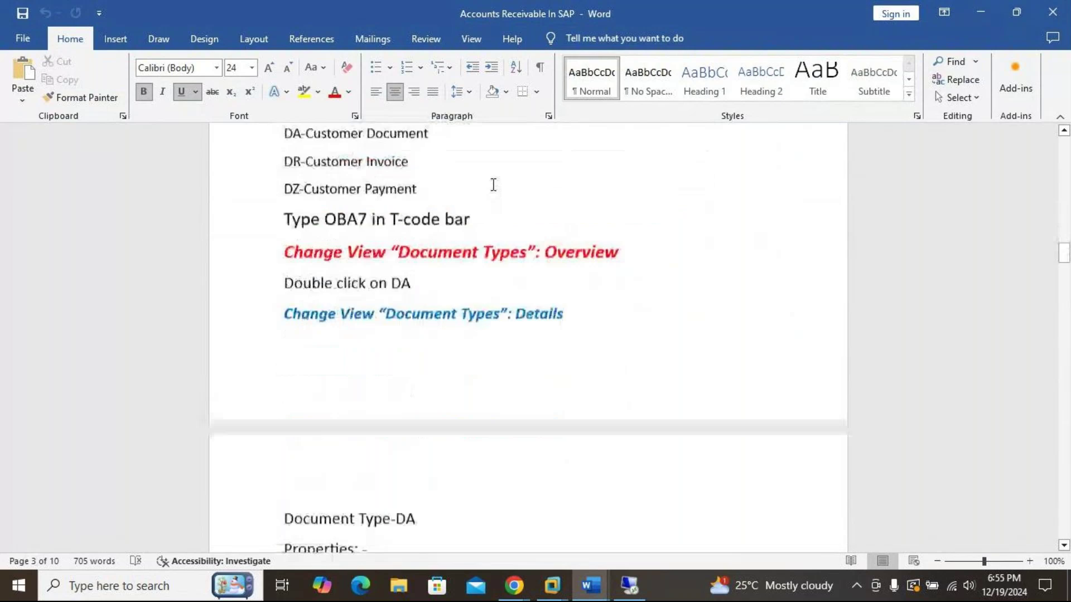
scroll(494, 185, up, 2)
scroll(493, 185, up, 4)
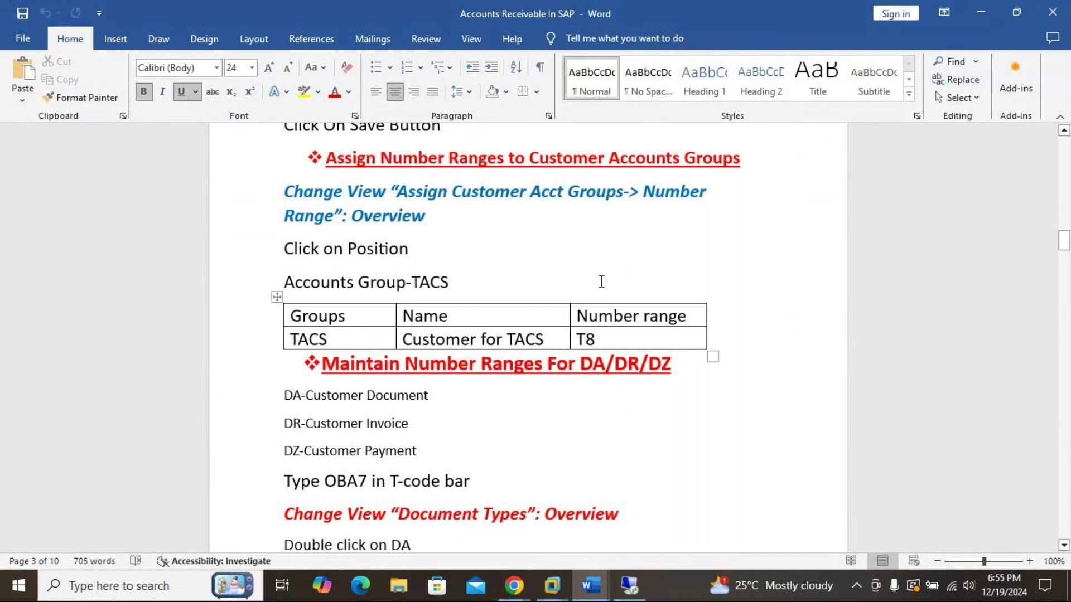
- Highlight the DA, DR and DZ document type lines under the Maintain Number Ranges heading
scroll(651, 254, down, 2)
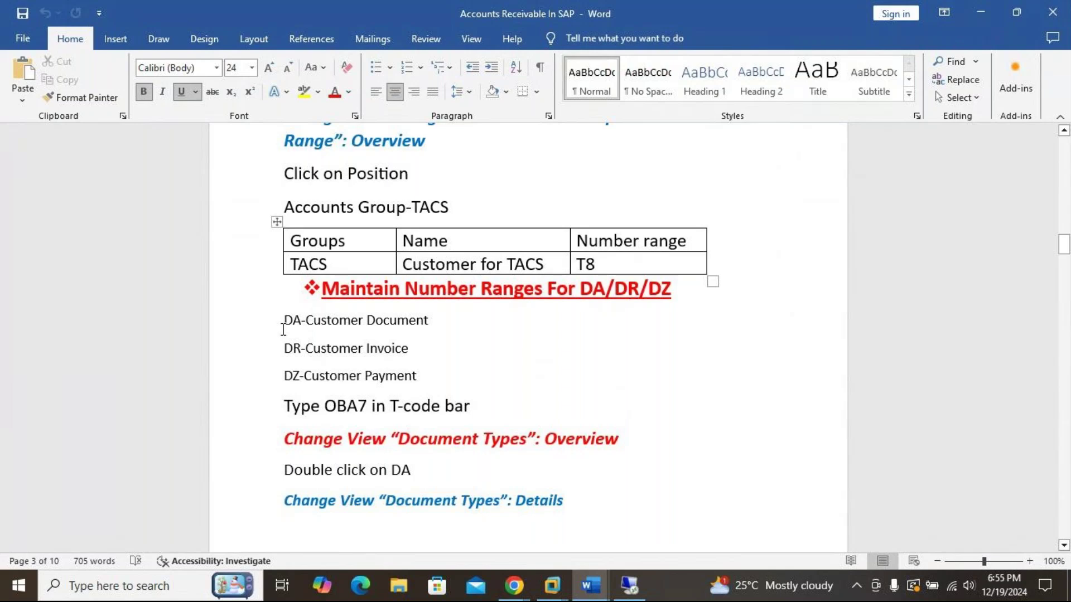
drag(281, 321, 445, 366)
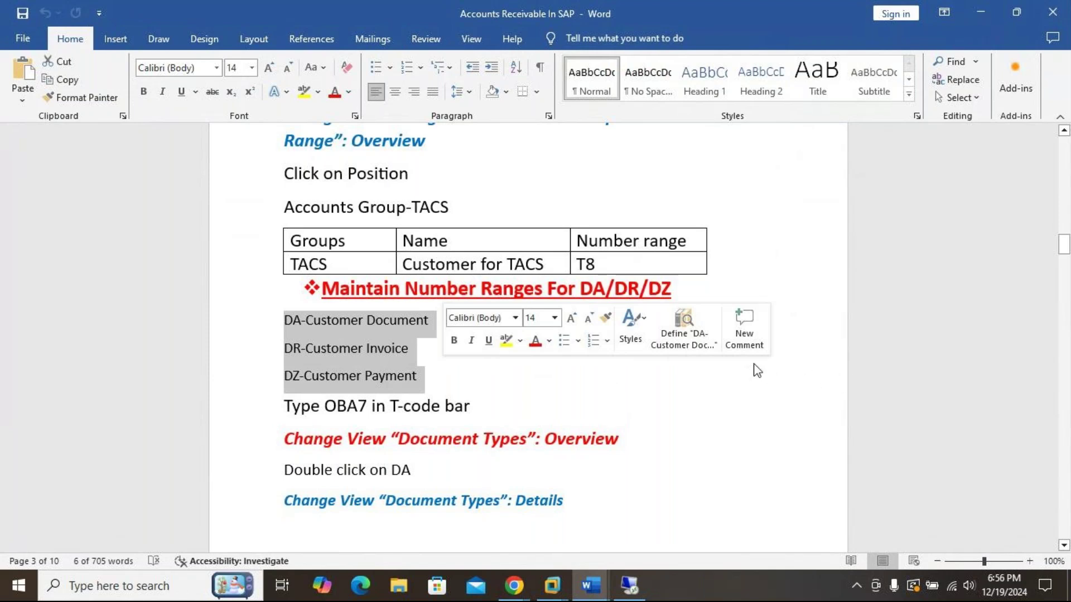
scroll(761, 366, up, 3)
scroll(764, 368, down, 3)
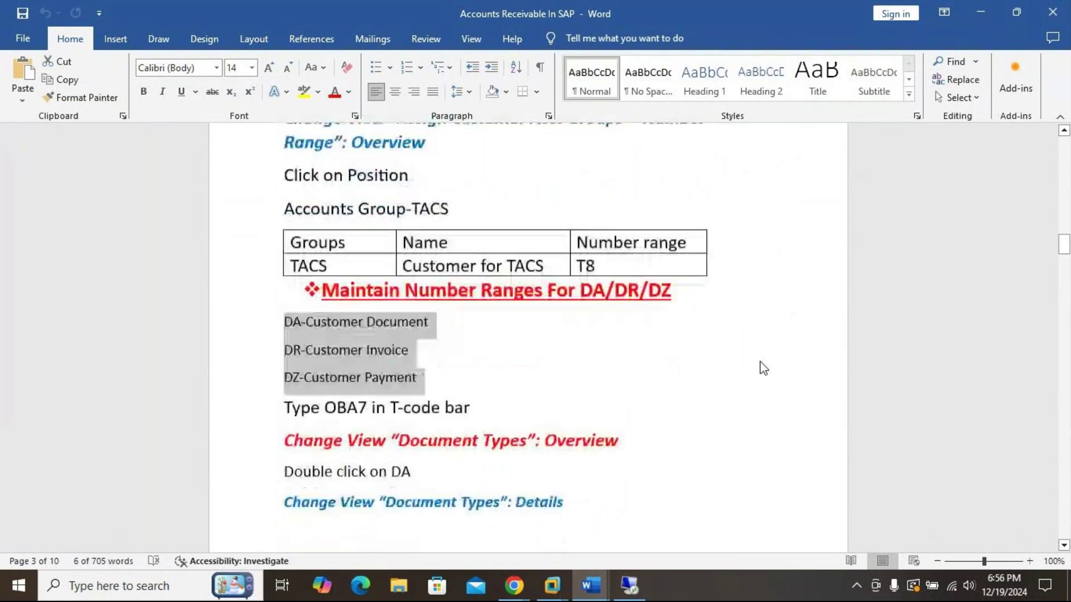
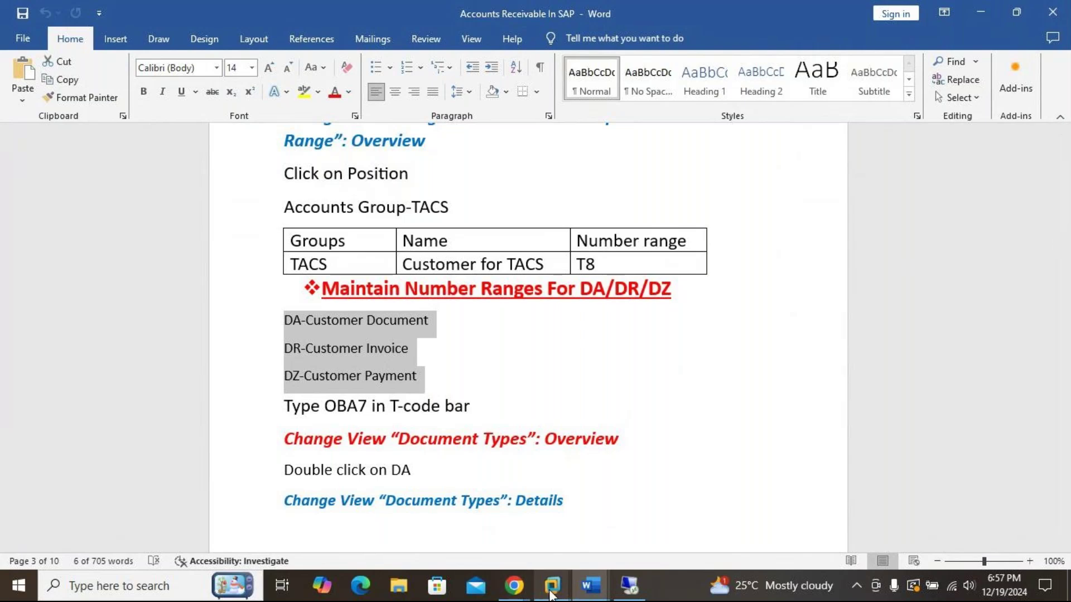
- Switch to SAP in the ECC virtual machine and open transaction OBA7 for the document types
mouse_move(551, 591)
click(658, 506)
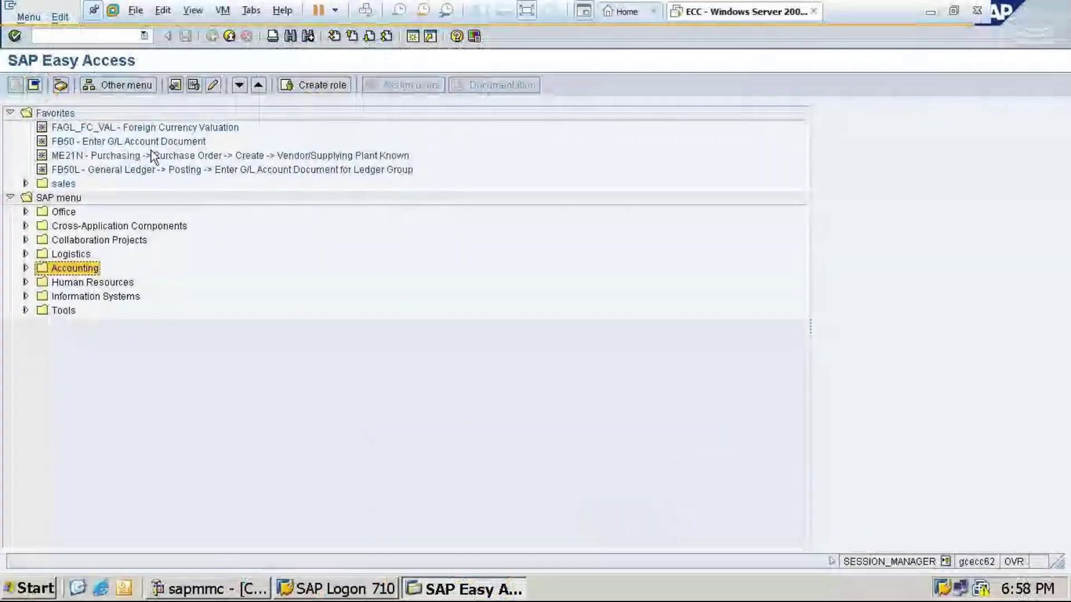
click(81, 37)
text(/noba)
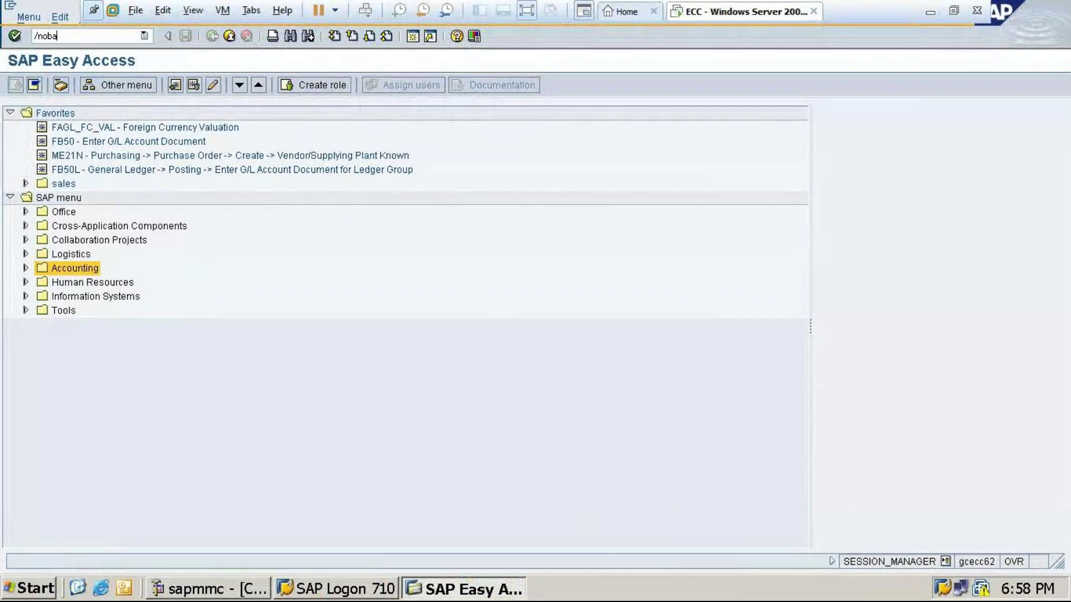
text(7)
key(Return)
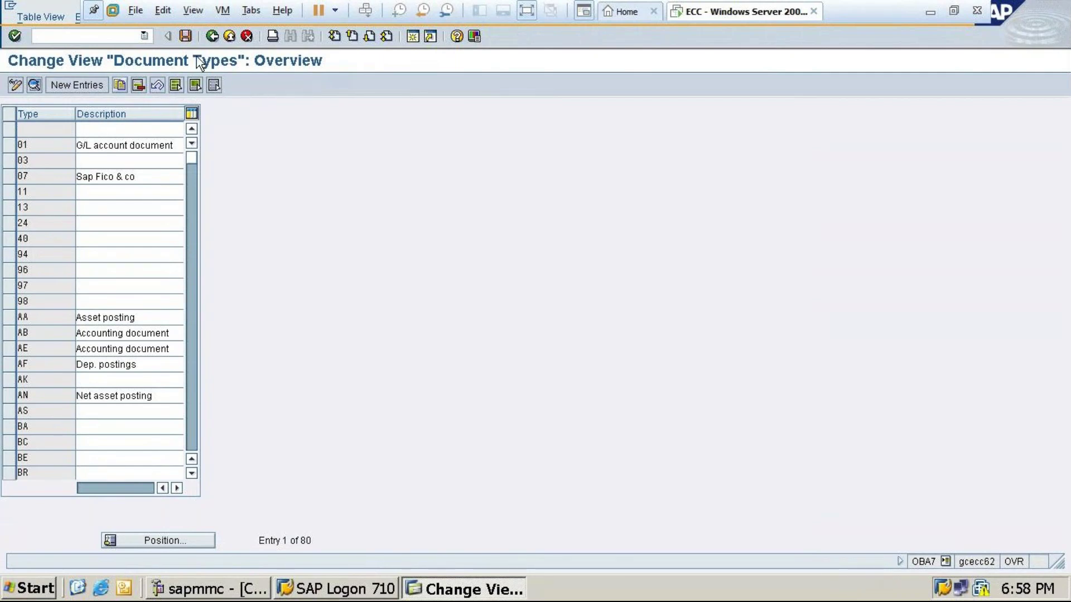
- Clear the Accounts Receivable and Accounts Payable Word windows off the desktop, and return to SAP in the ECC virtual machine
click(931, 11)
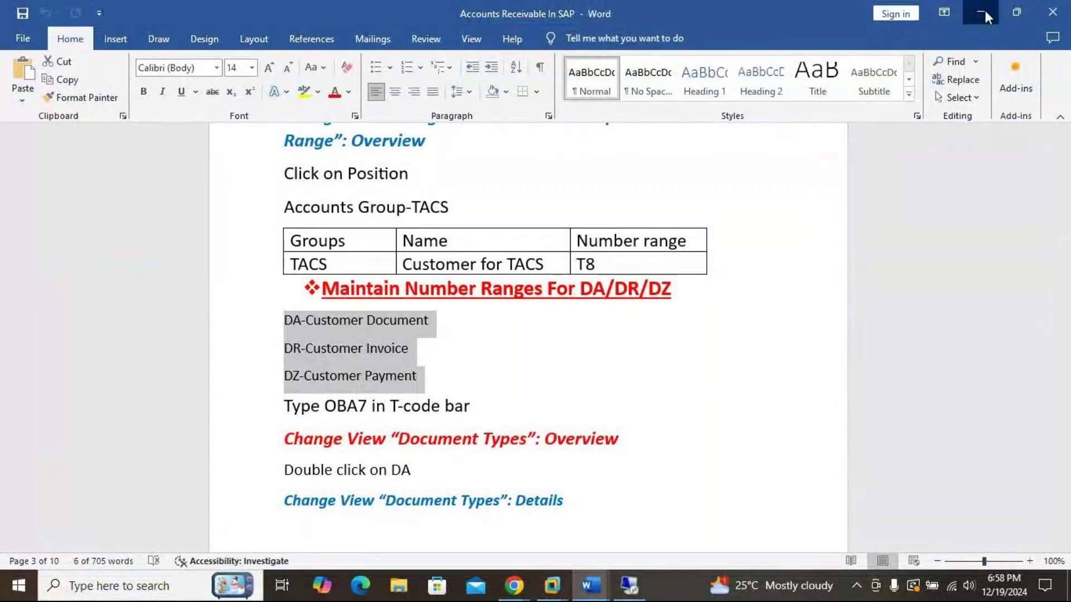
click(1053, 12)
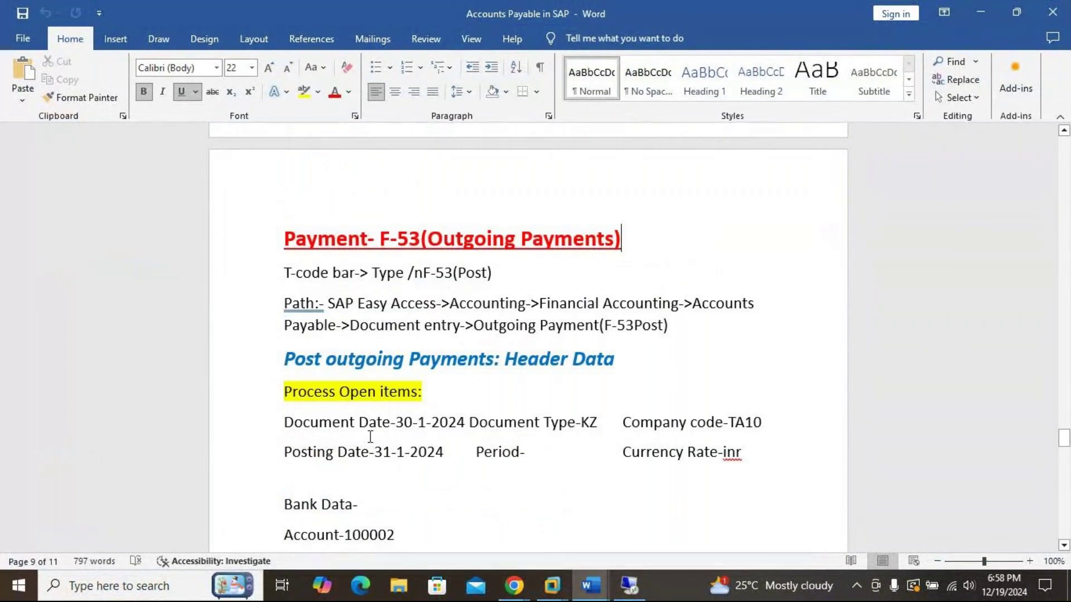
click(1054, 14)
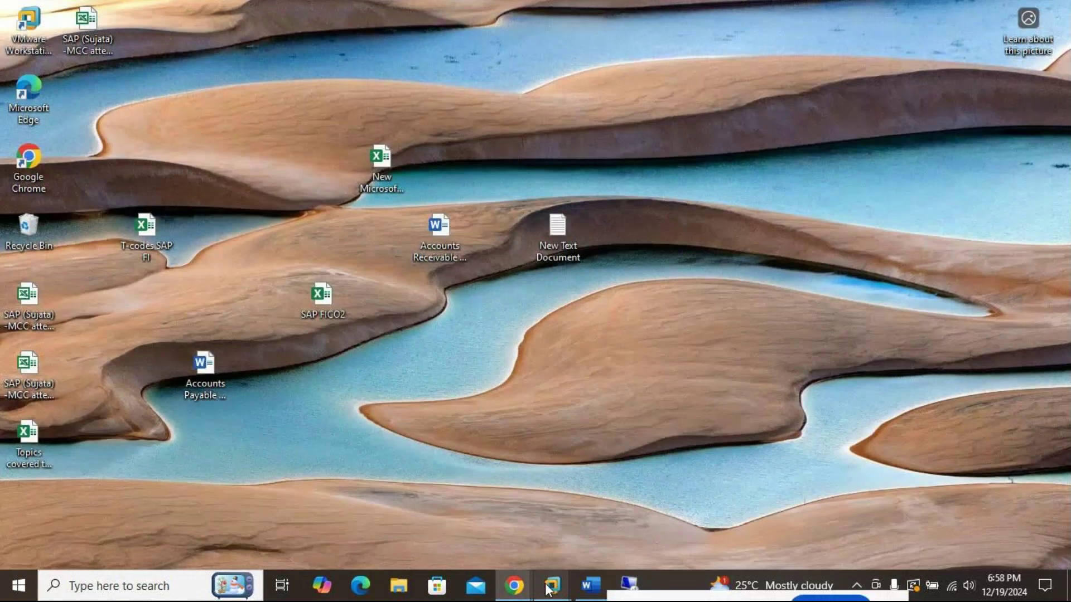
mouse_move(552, 586)
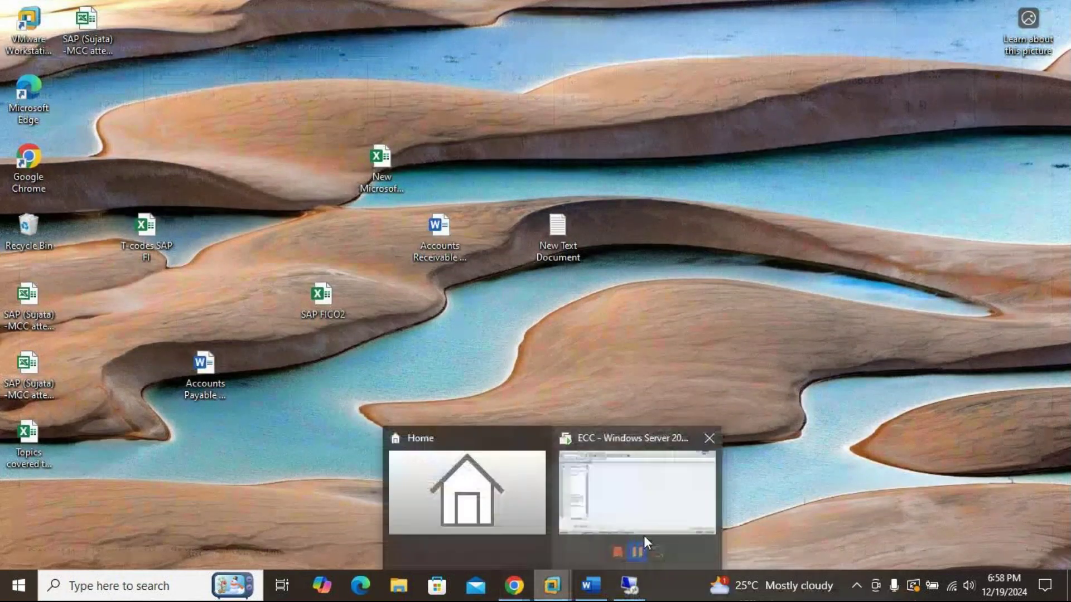
click(667, 478)
- Position the document types list on DA and open the details of the Customer document type
text(DA)
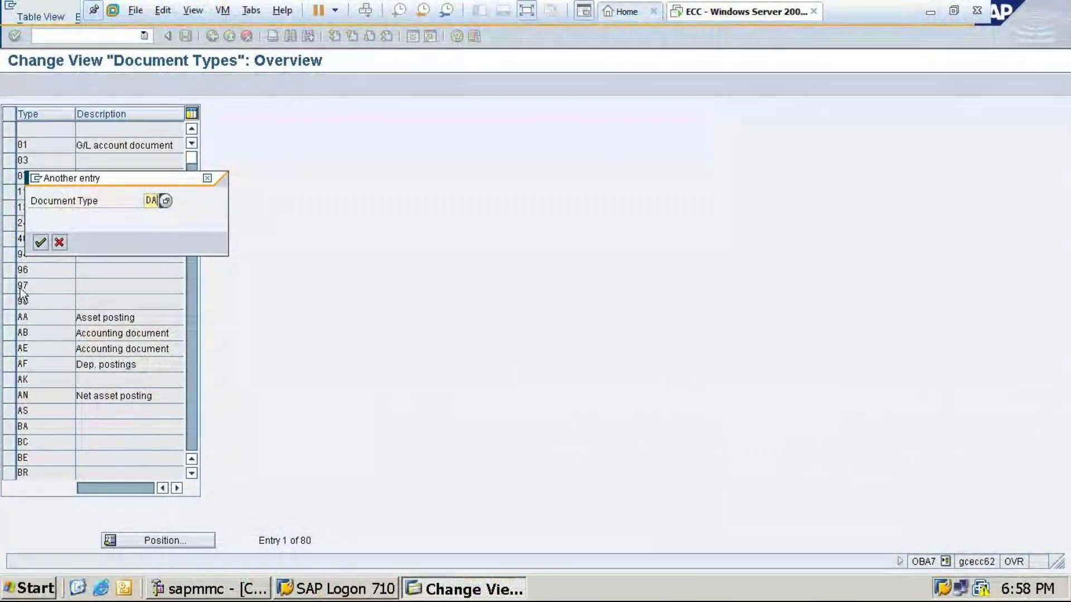
click(41, 242)
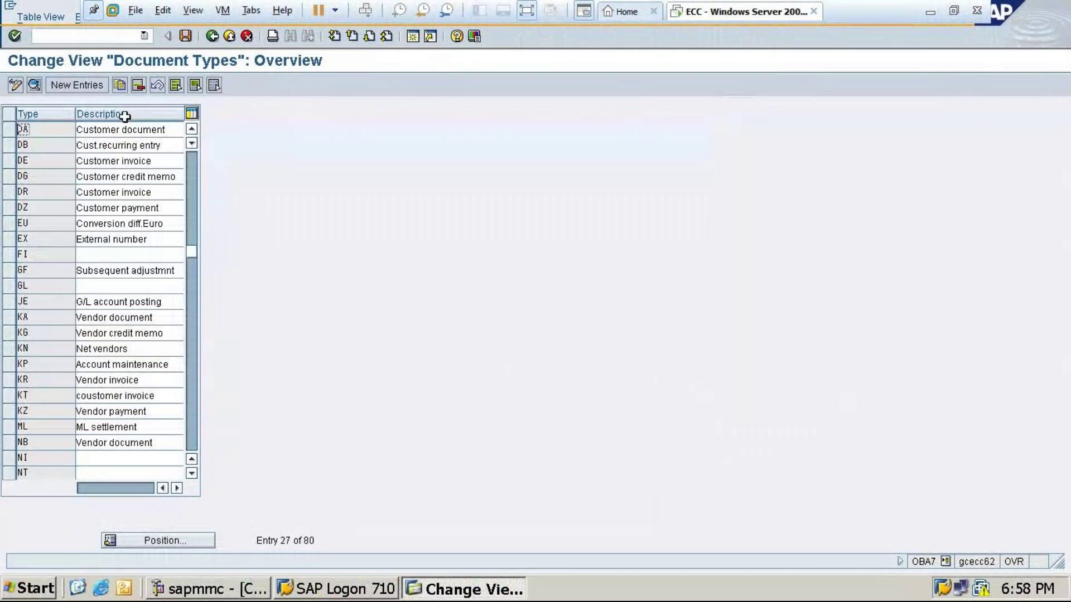
double_click(124, 129)
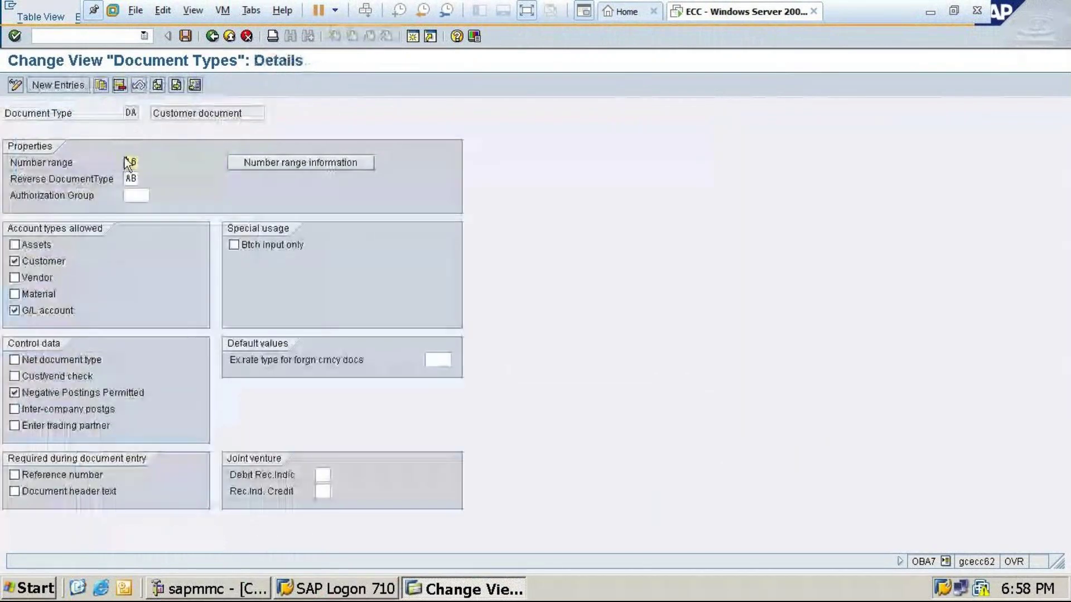
click(212, 36)
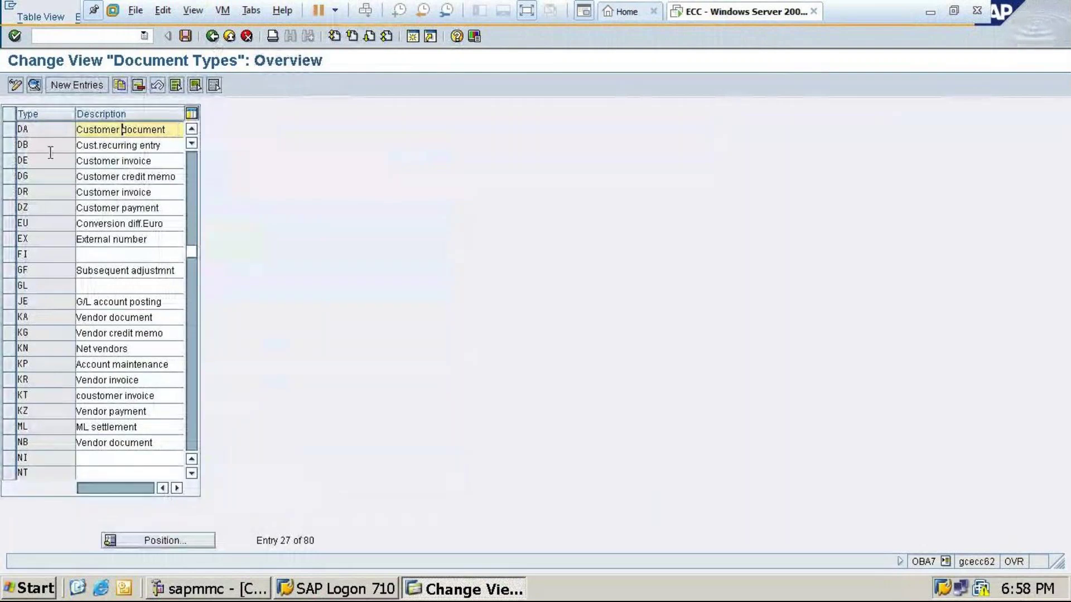
double_click(117, 129)
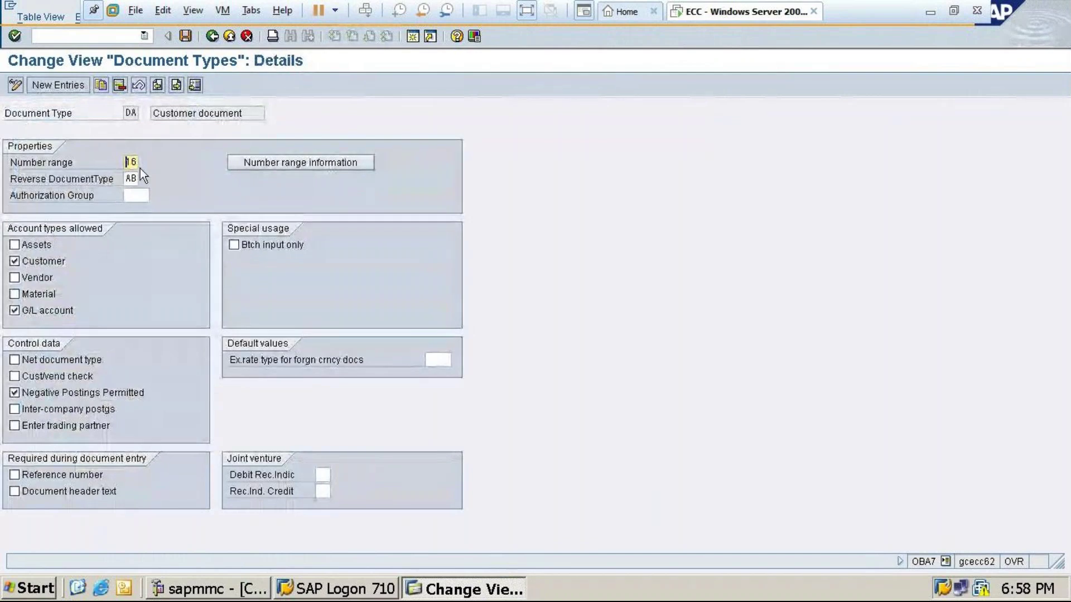
- Switch to the Accounts Receivable Word document and highlight the instructions from the OBA7 line through Number range information
click(931, 11)
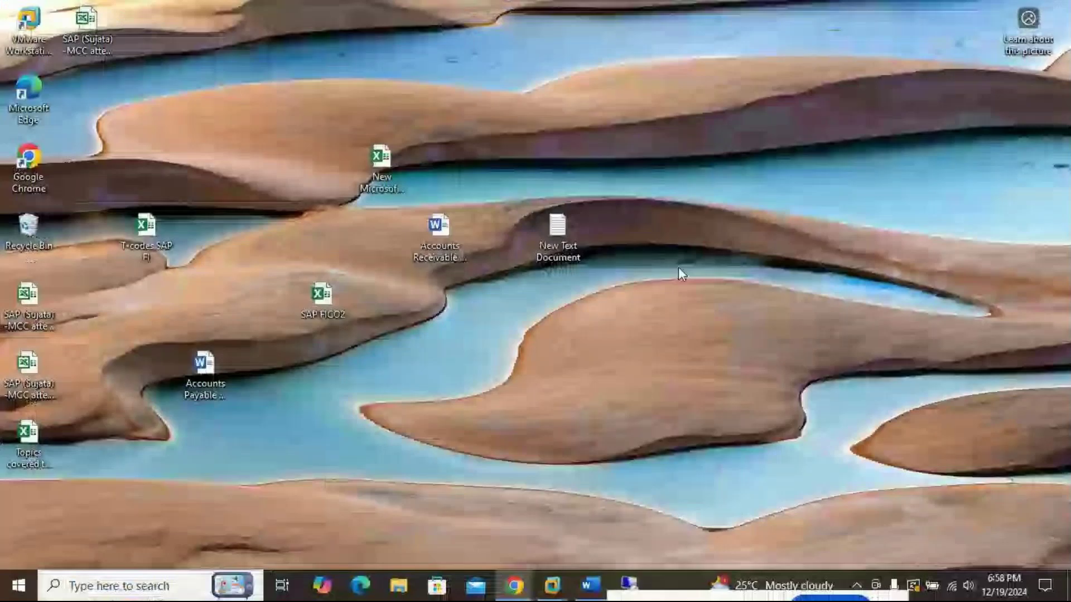
click(590, 586)
scroll(614, 361, down, 10)
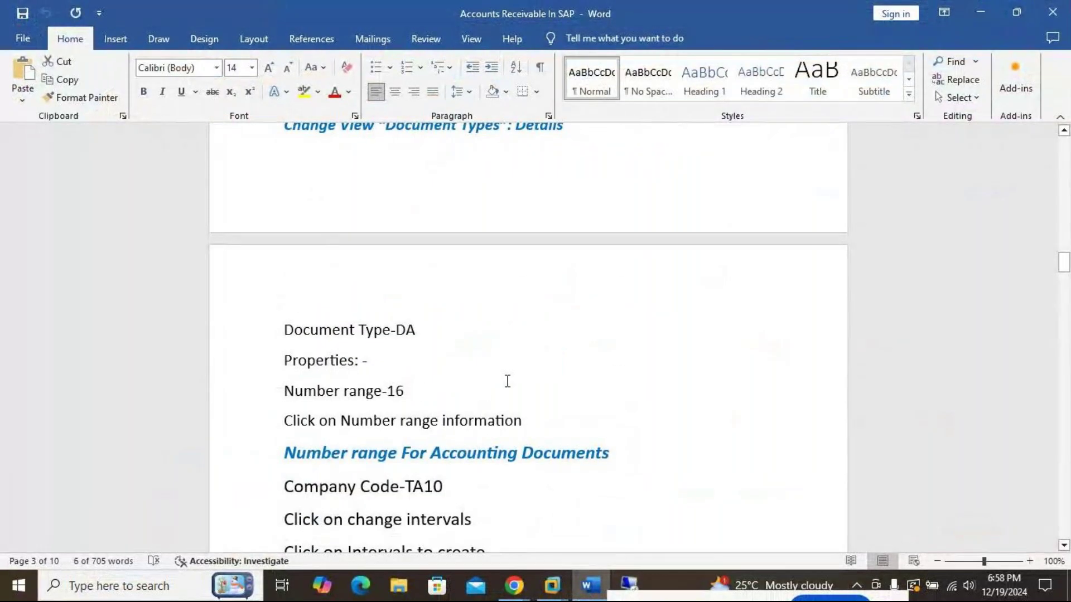
scroll(479, 335, up, 5)
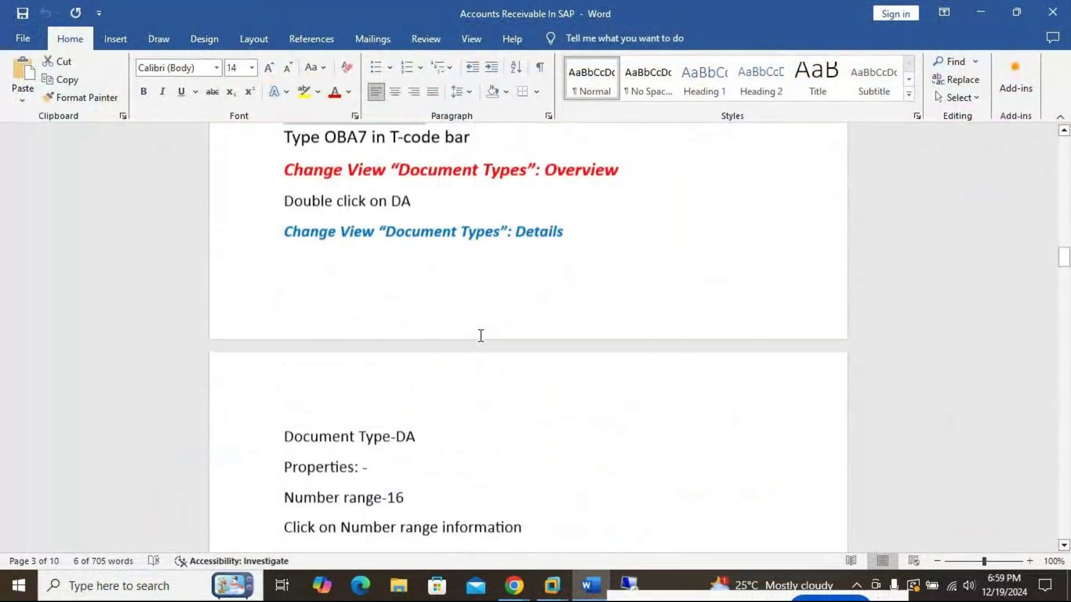
scroll(481, 335, up, 2)
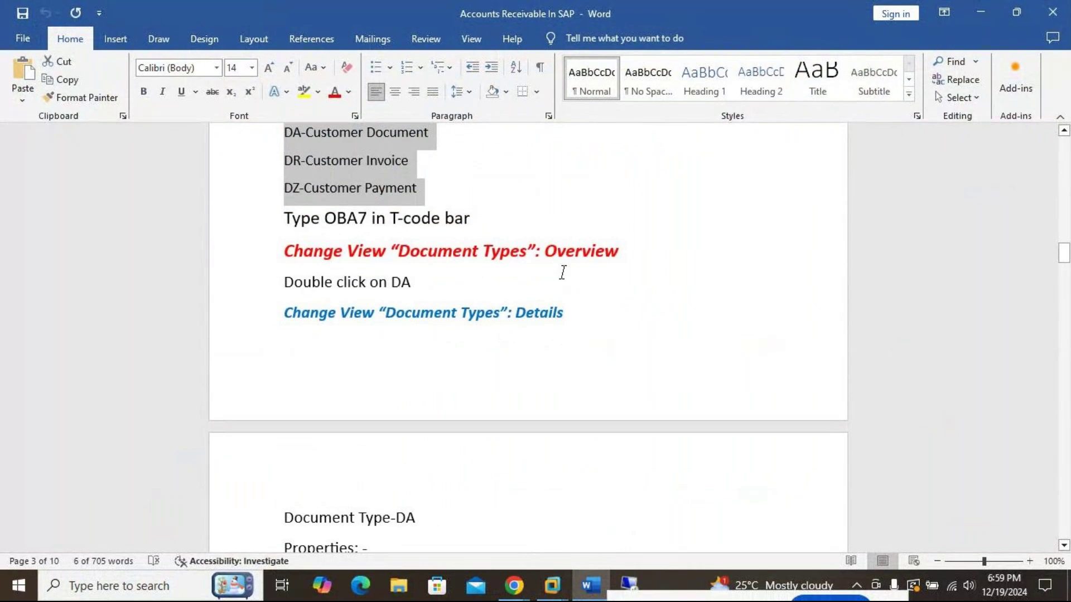
drag(290, 223, 689, 510)
scroll(705, 533, down, 4)
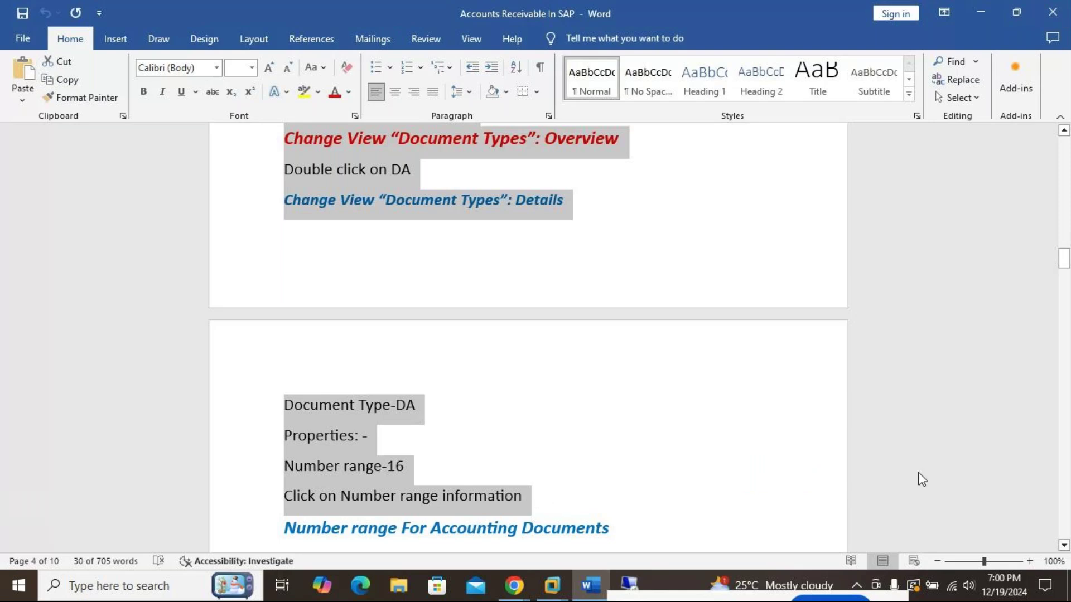
scroll(597, 373, down, 3)
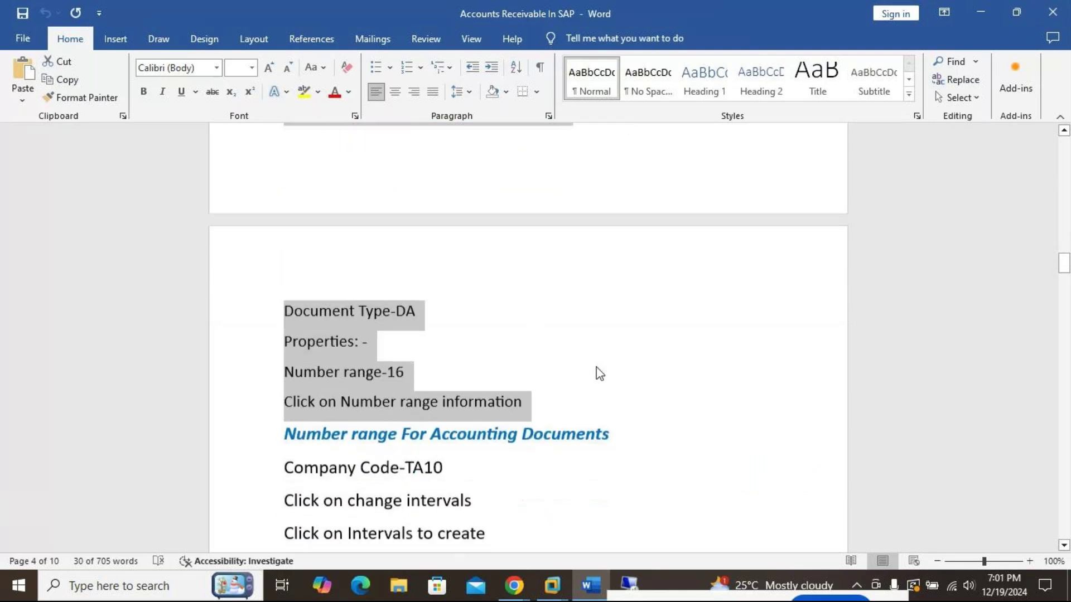
- Return to SAP in the ECC virtual machine and open the number range information for document type DA
click(629, 585)
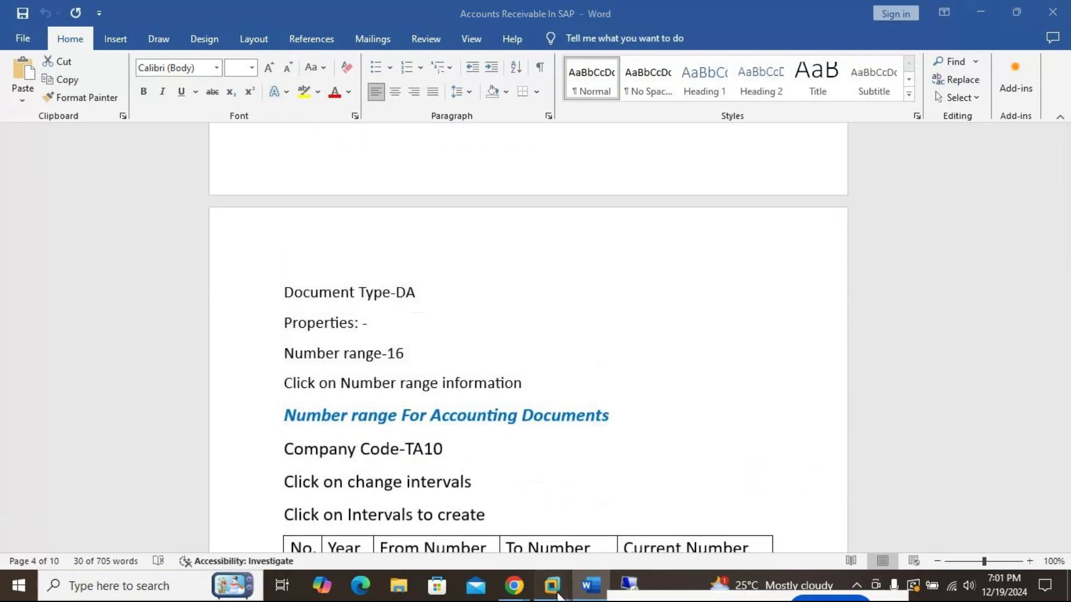
click(664, 485)
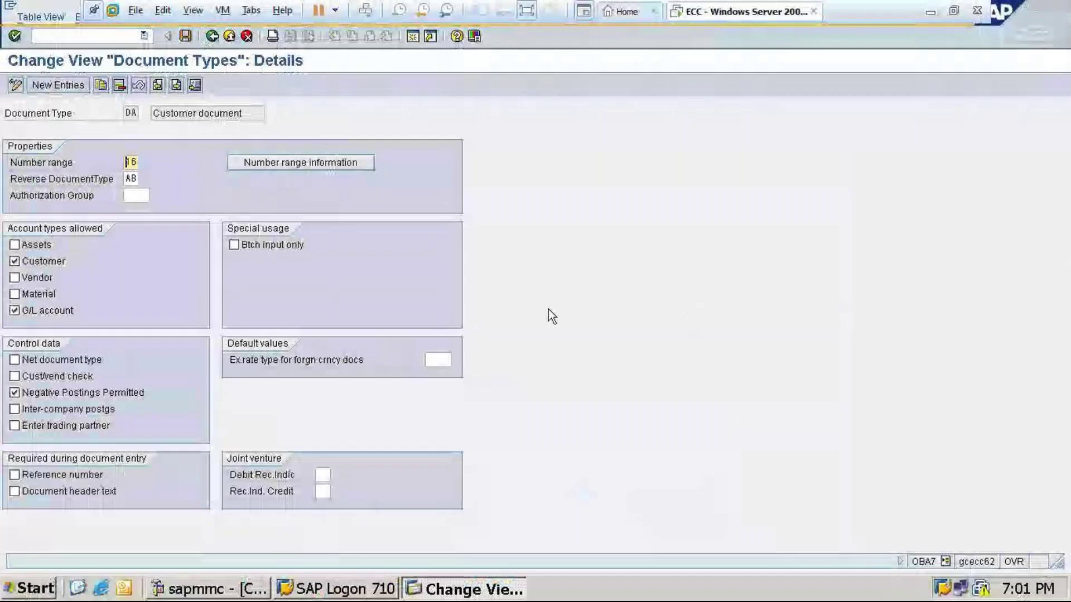
click(294, 167)
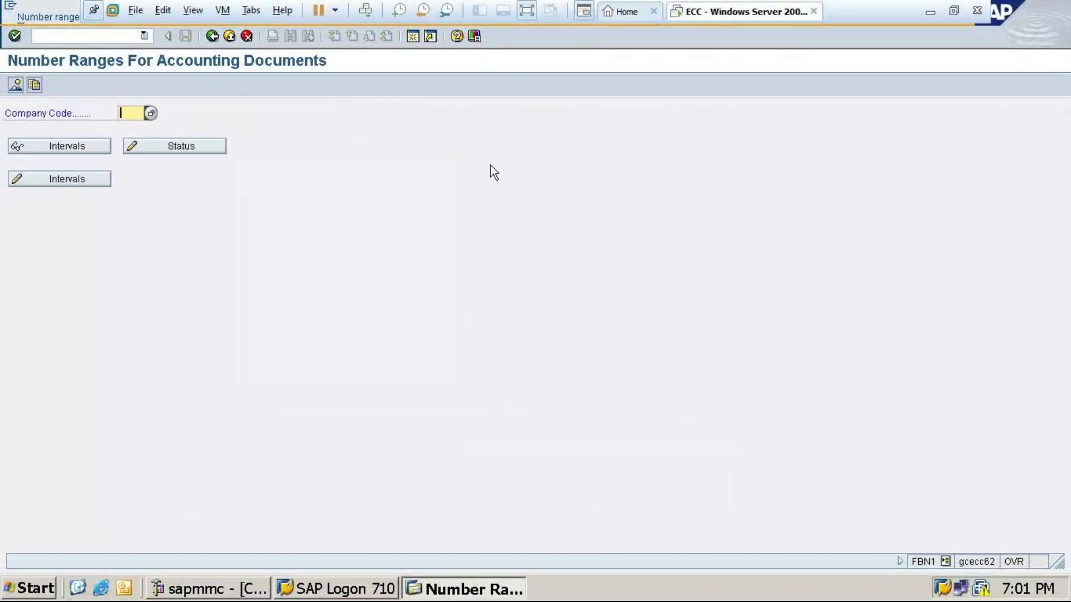
- Review the number range intervals of company code TA10 and return to the document types list
text(T)
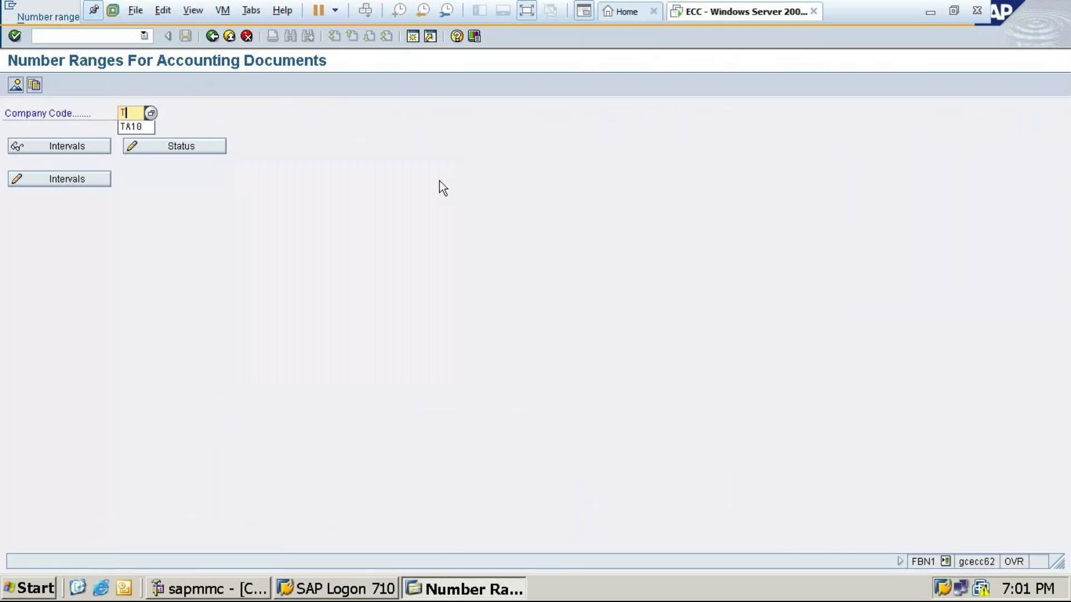
click(137, 127)
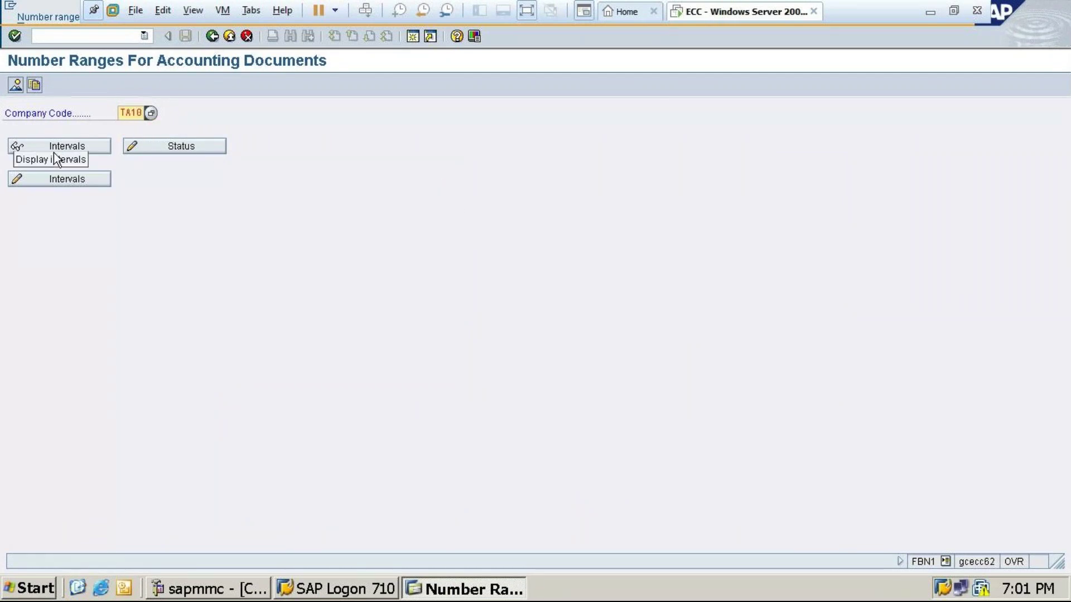
click(61, 183)
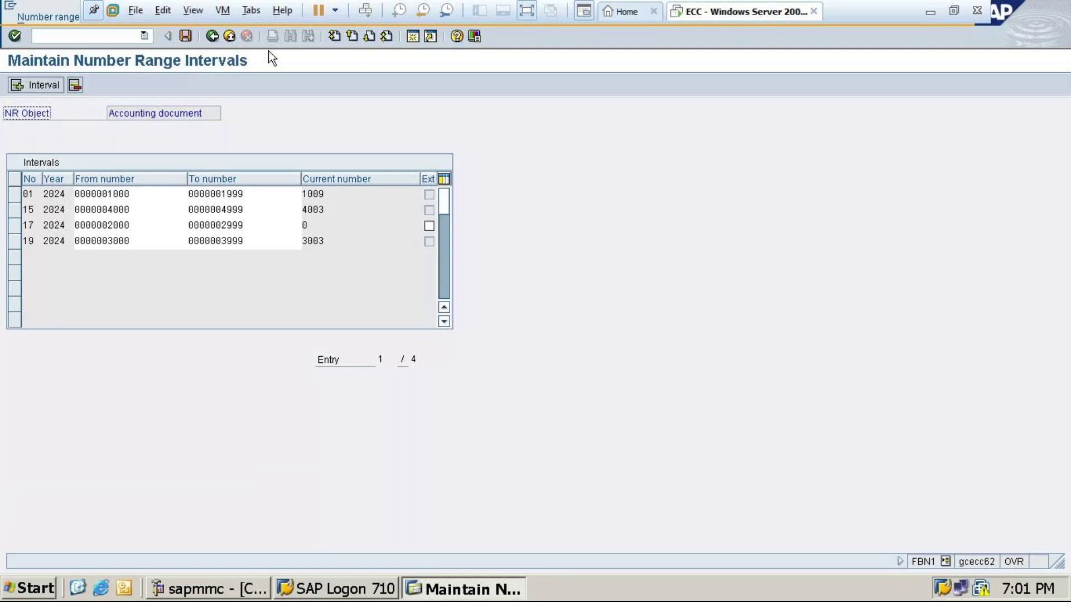
click(213, 39)
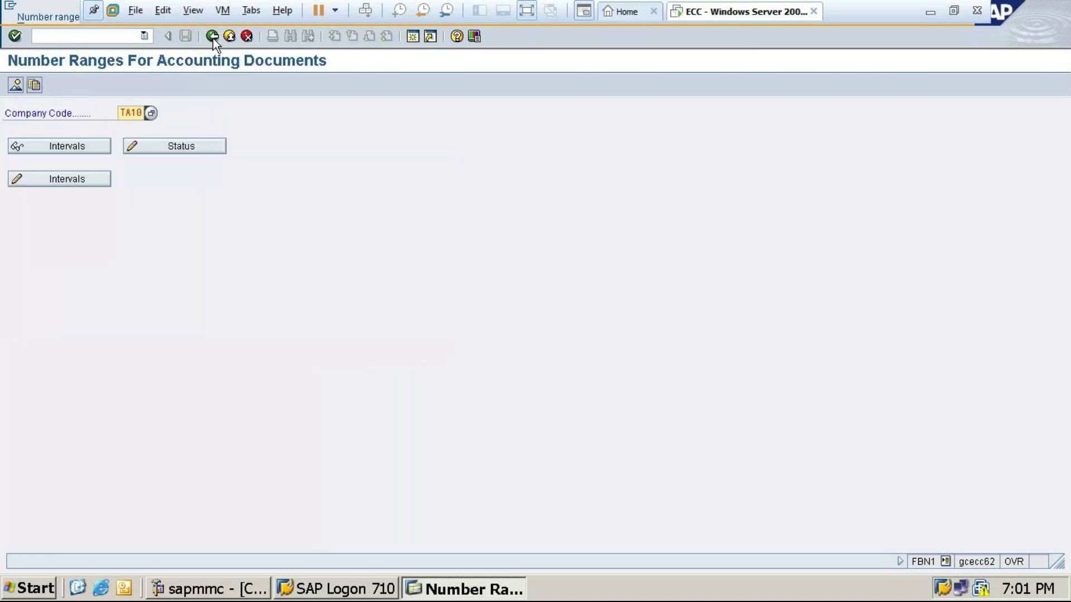
click(213, 39)
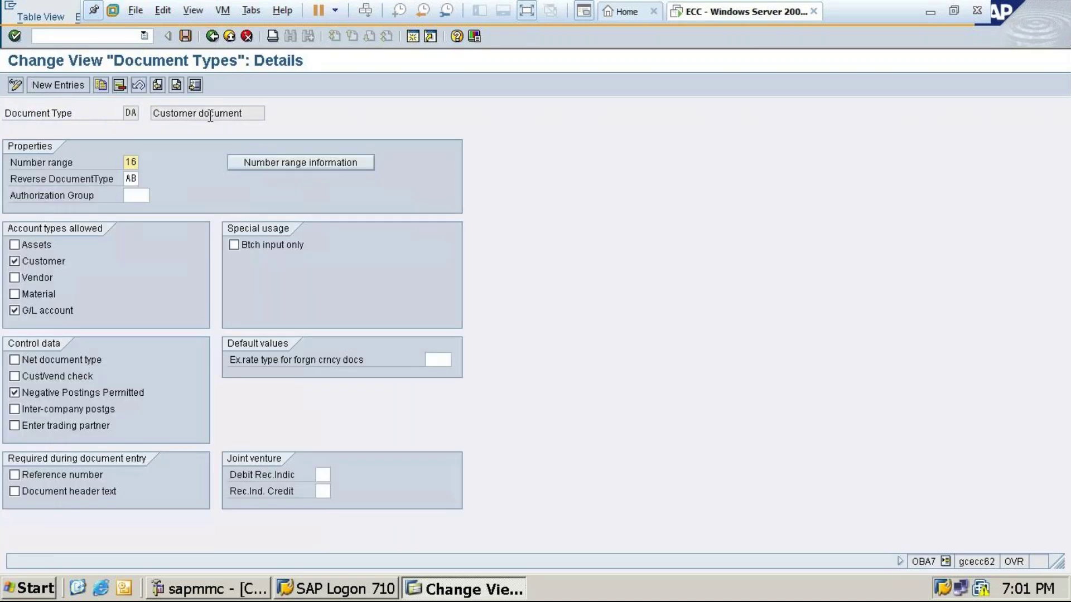
click(213, 36)
- From the details of document type DA, open the number range intervals of company code TA10 for changing
double_click(117, 132)
click(316, 167)
text(t)
click(142, 128)
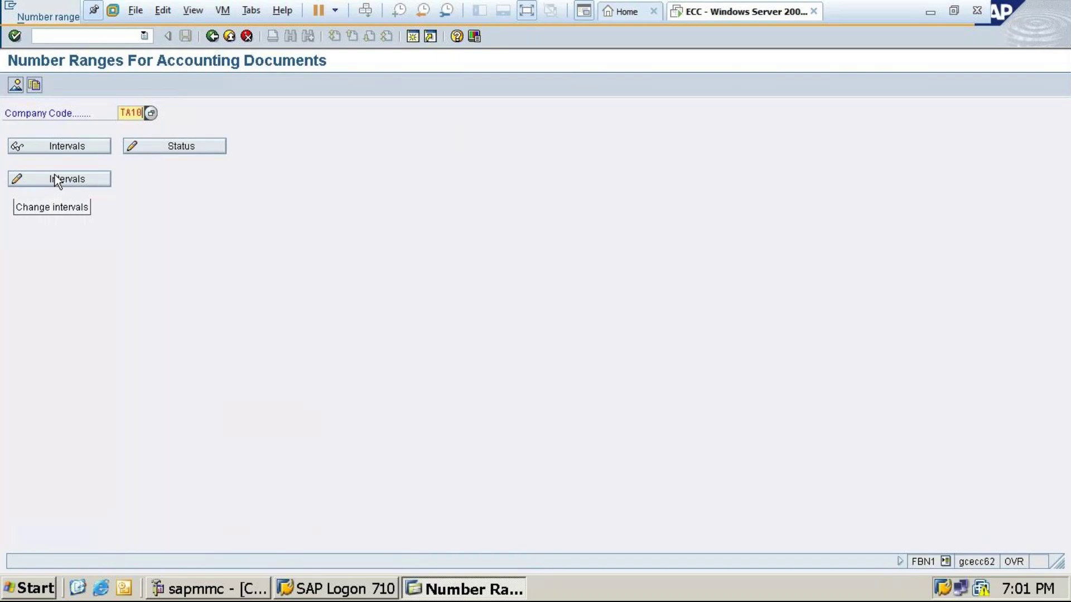
click(61, 183)
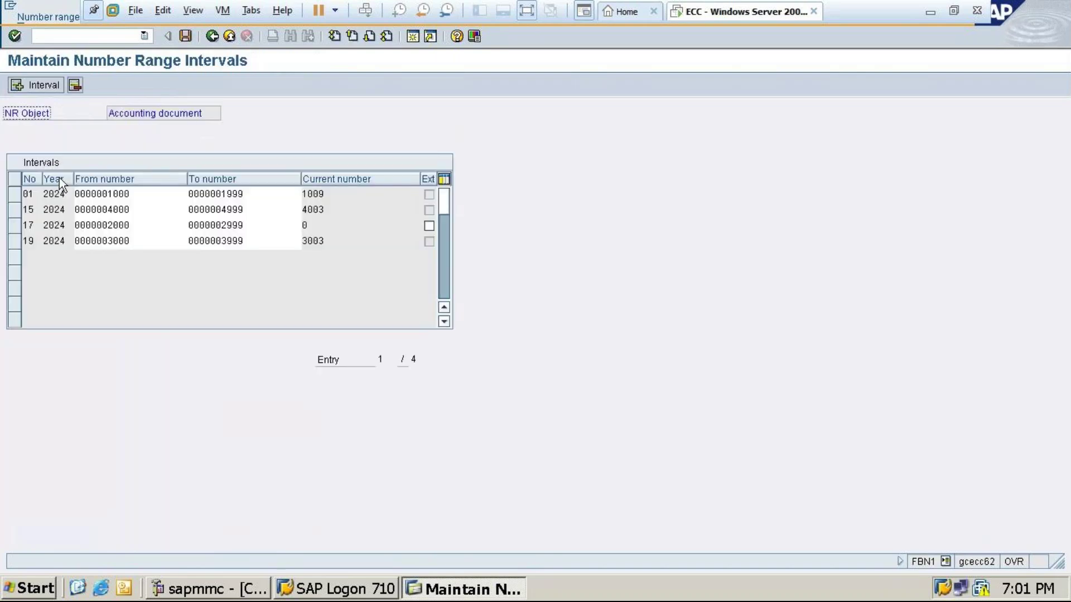
- Start a new number range interval for TA10 with number 16 and year 2024
click(31, 85)
text(1)
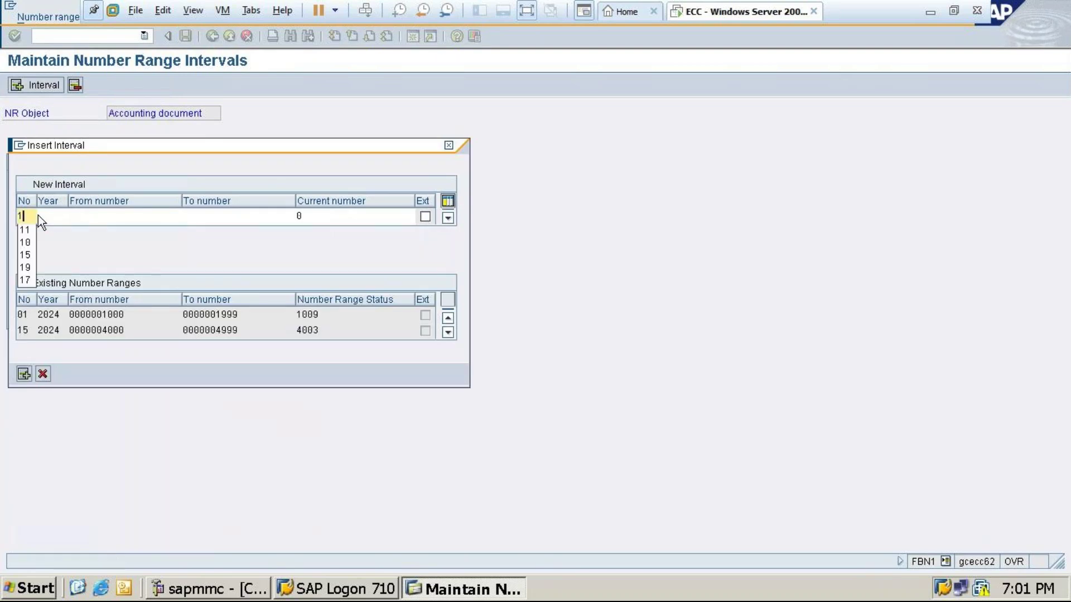
text(6)
click(39, 216)
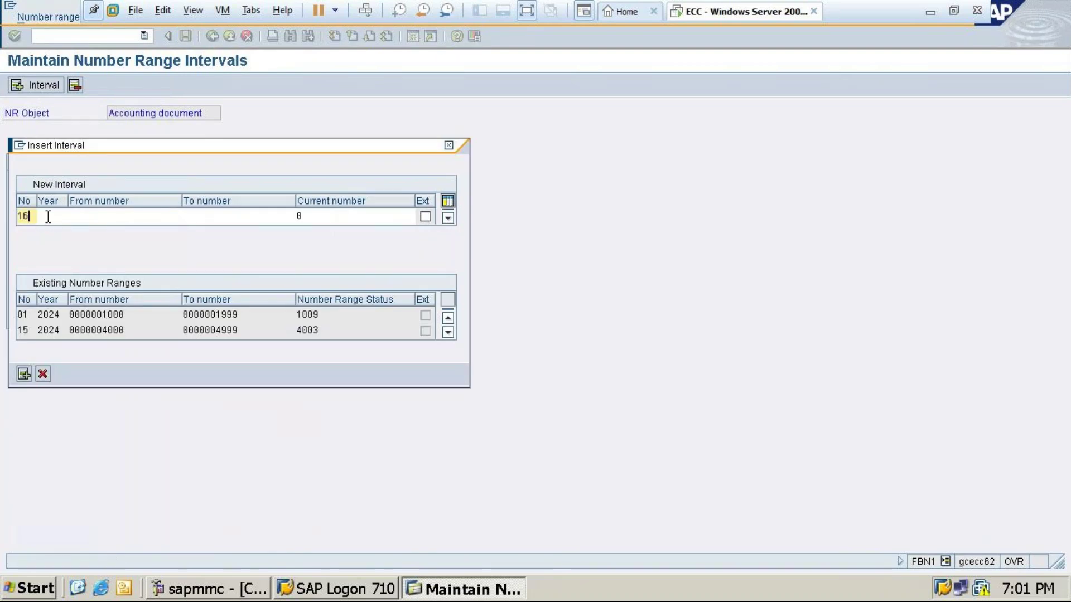
text(2)
click(52, 231)
- Set the range of interval 16 from 5000 to 5999 and insert it
click(103, 222)
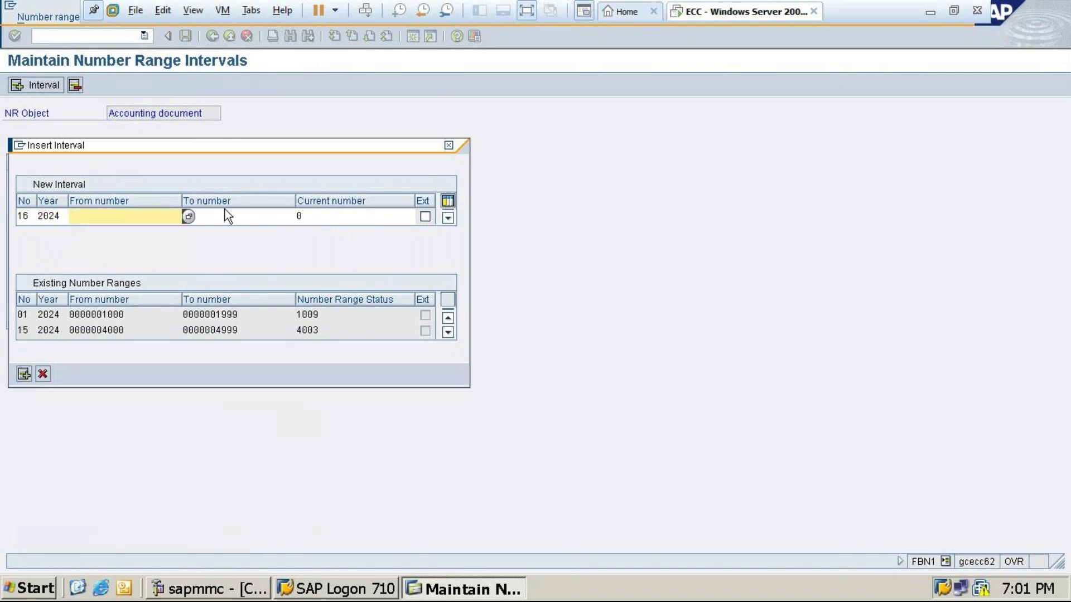
text(8)
key(BackSpace)
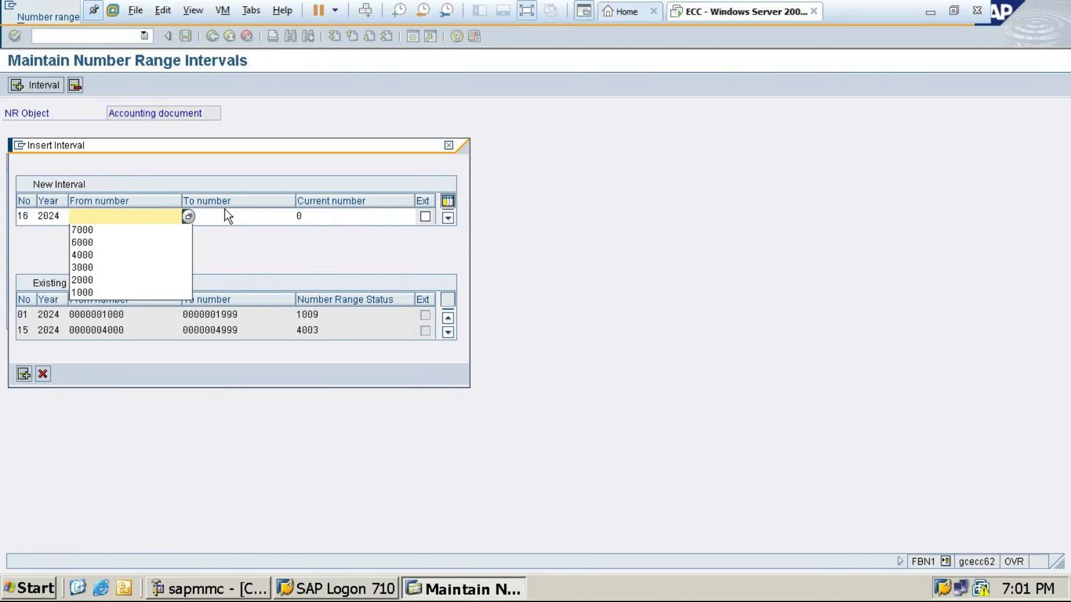
text(5000)
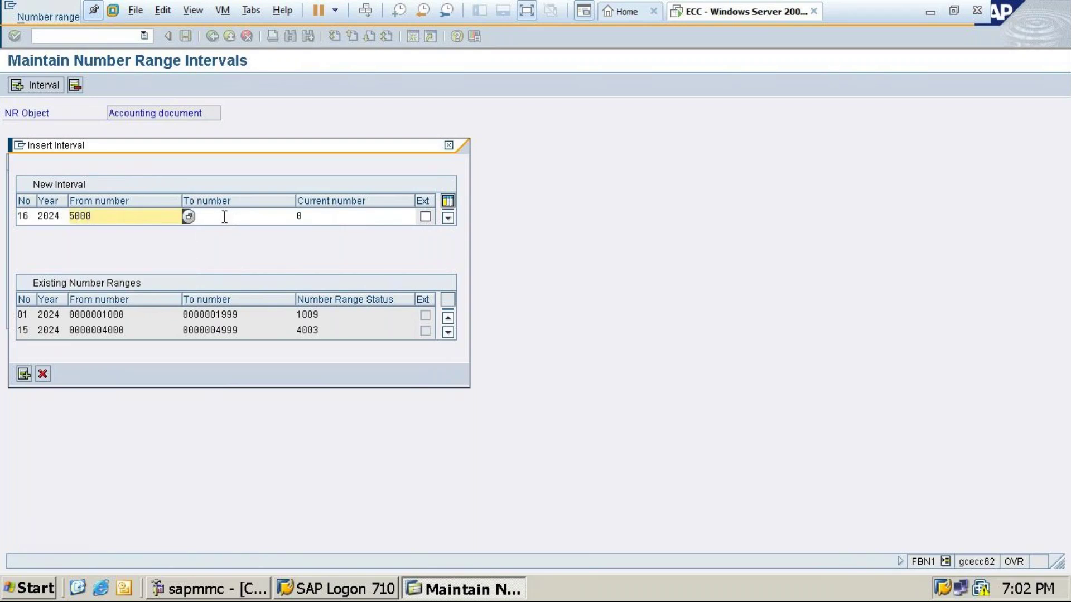
click(224, 216)
text(5999)
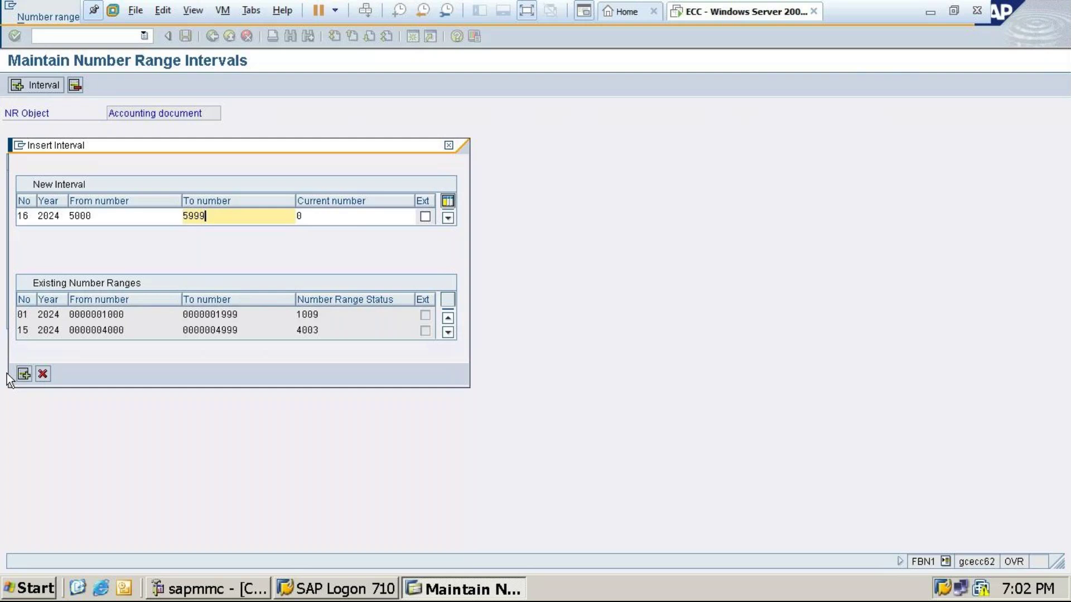
click(24, 373)
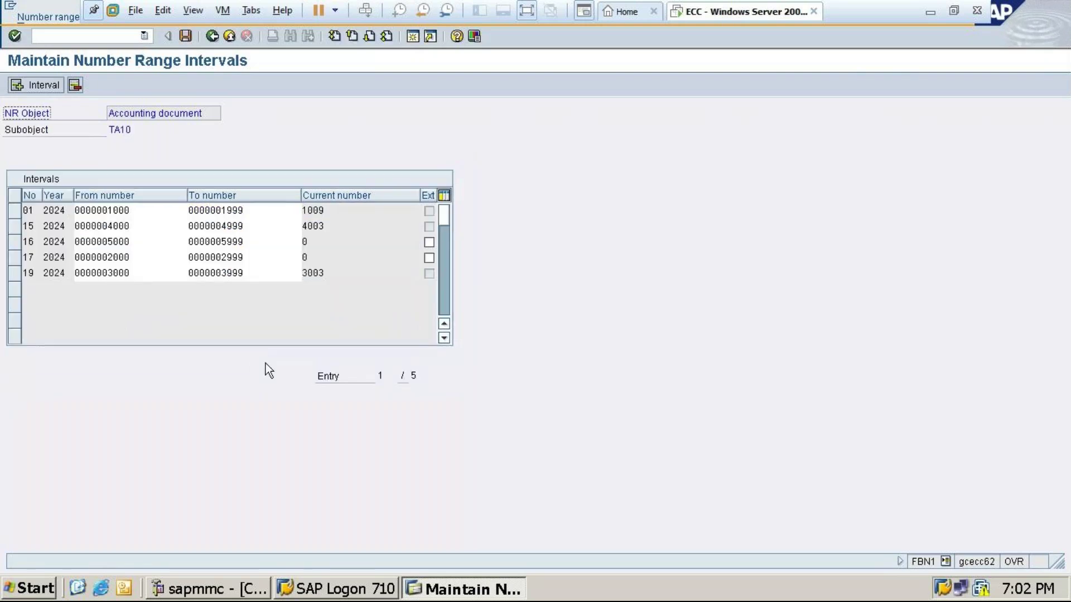
- Save the TA10 number range intervals and return to the document types list
click(186, 36)
click(68, 440)
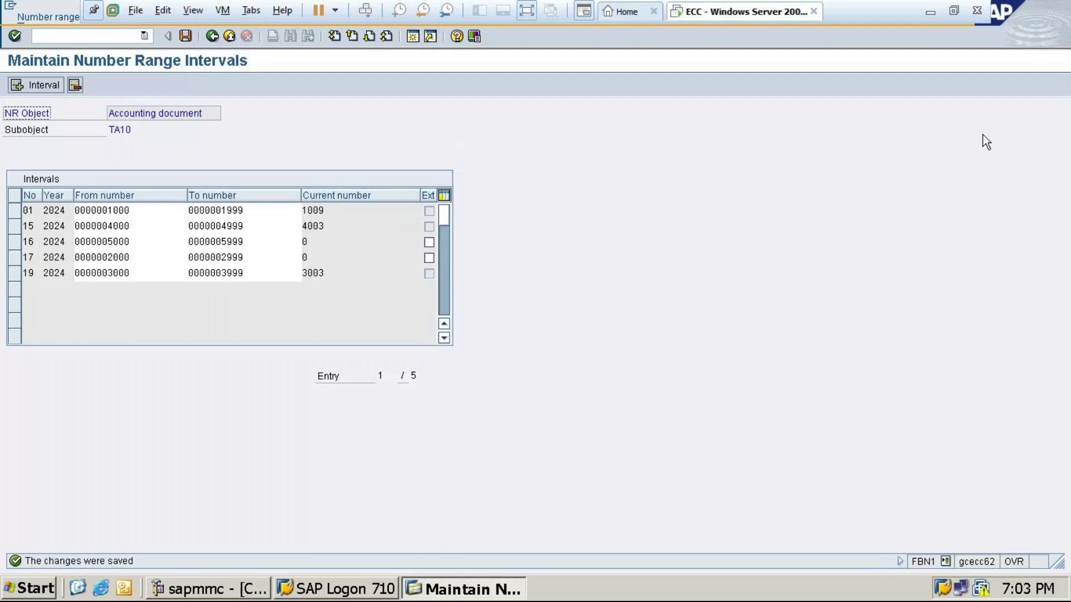
click(183, 34)
click(211, 36)
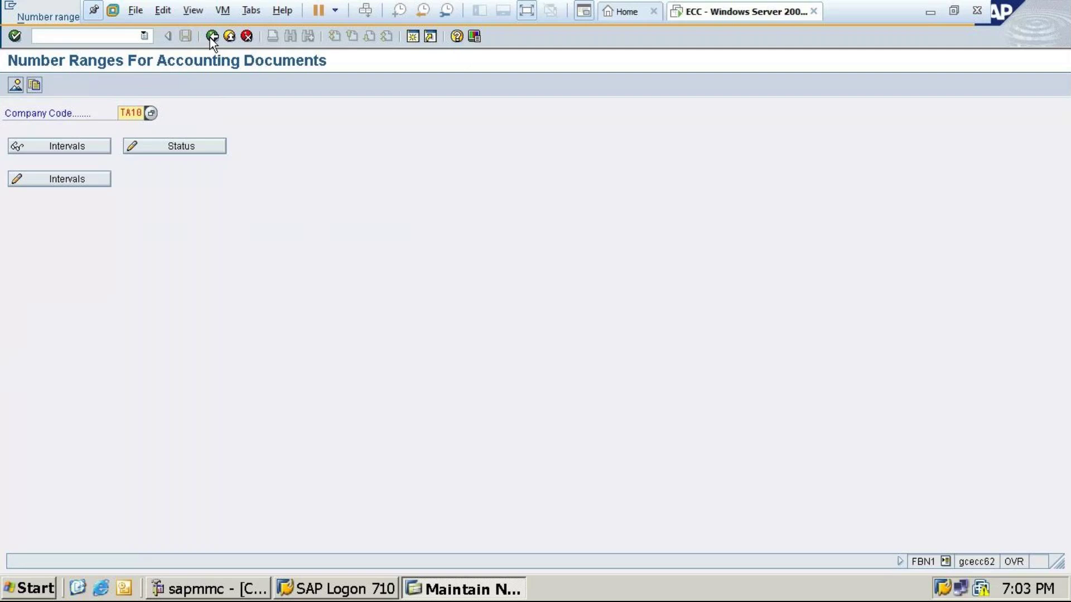
click(212, 36)
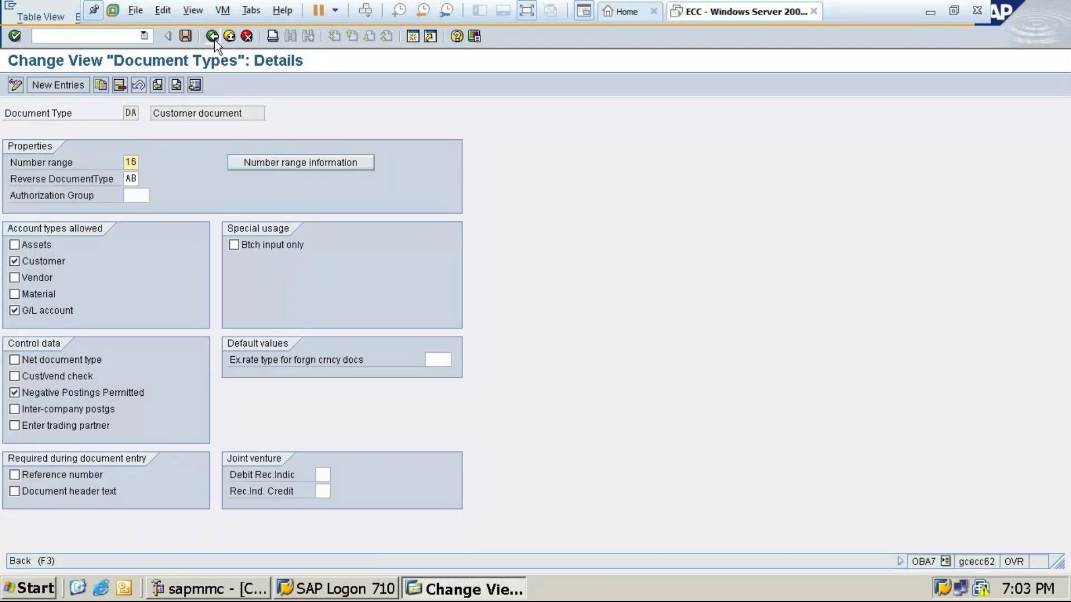
click(213, 37)
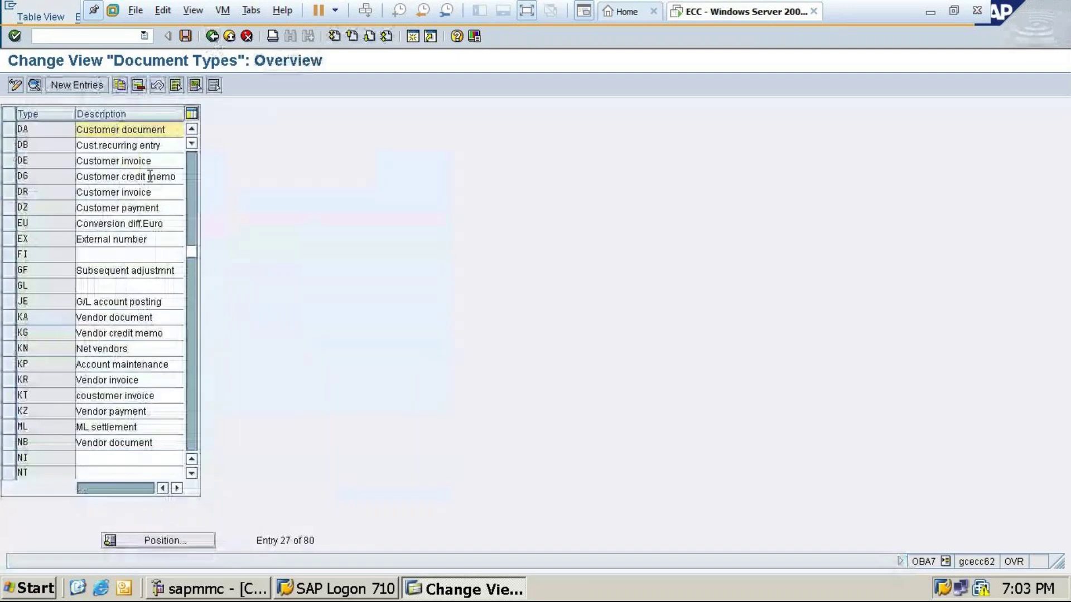
- Compare the details of document types DR and DA, finishing on the DR Customer invoice details
double_click(102, 193)
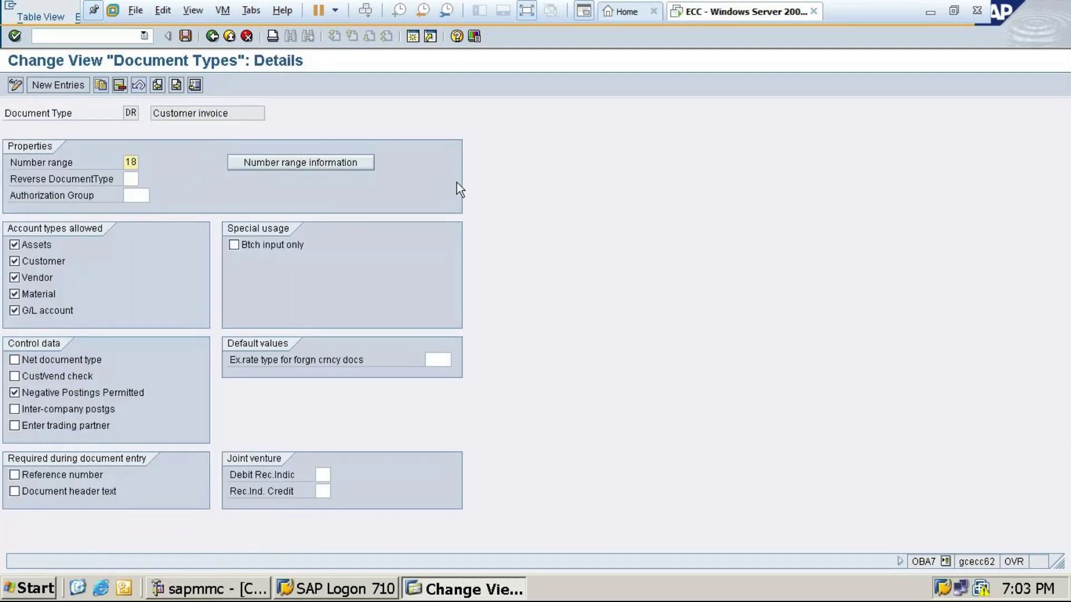
click(213, 37)
click(90, 132)
double_click(91, 131)
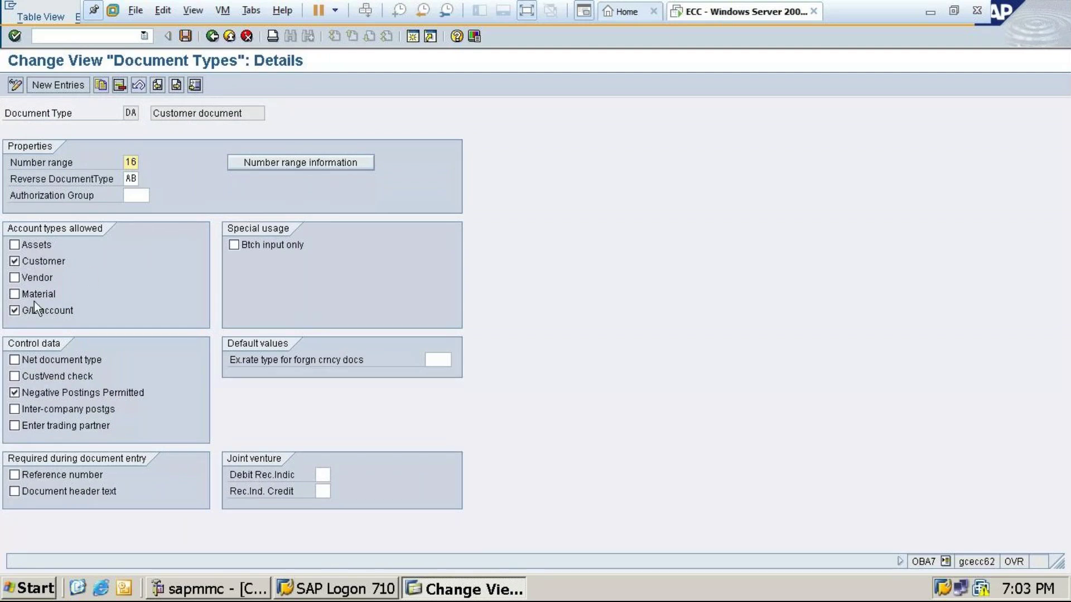
click(215, 38)
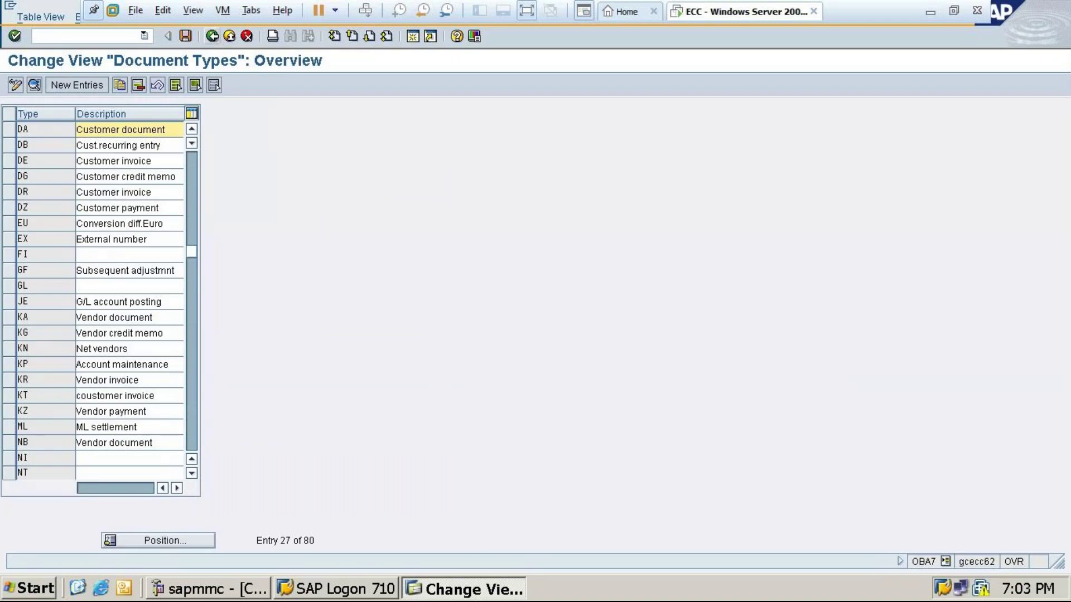
double_click(98, 192)
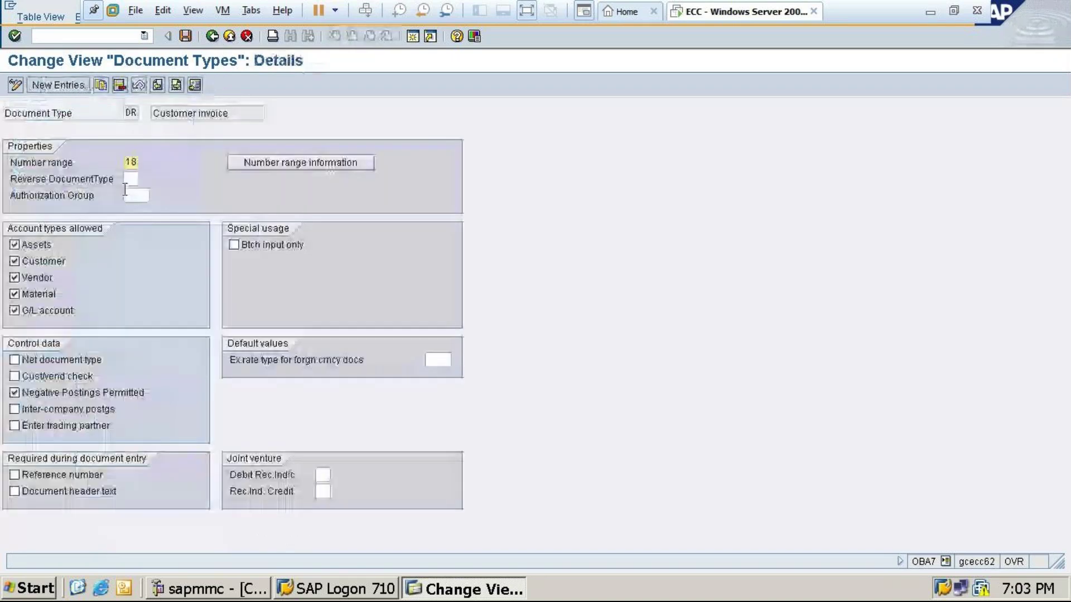
- Clear Vendor, Material and Assets from the account types allowed for document type DR
click(15, 277)
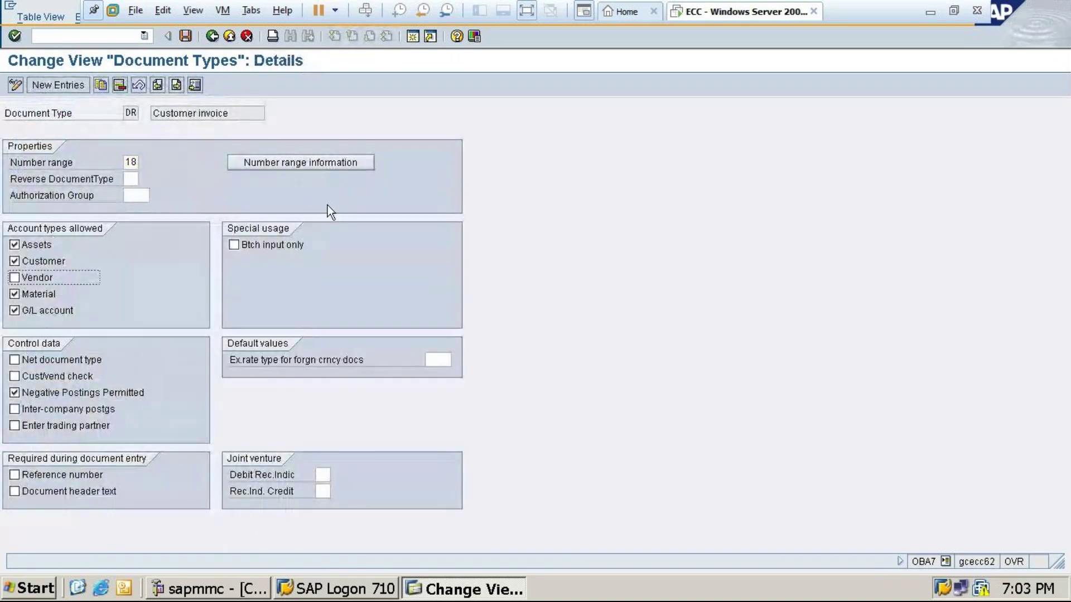
click(15, 294)
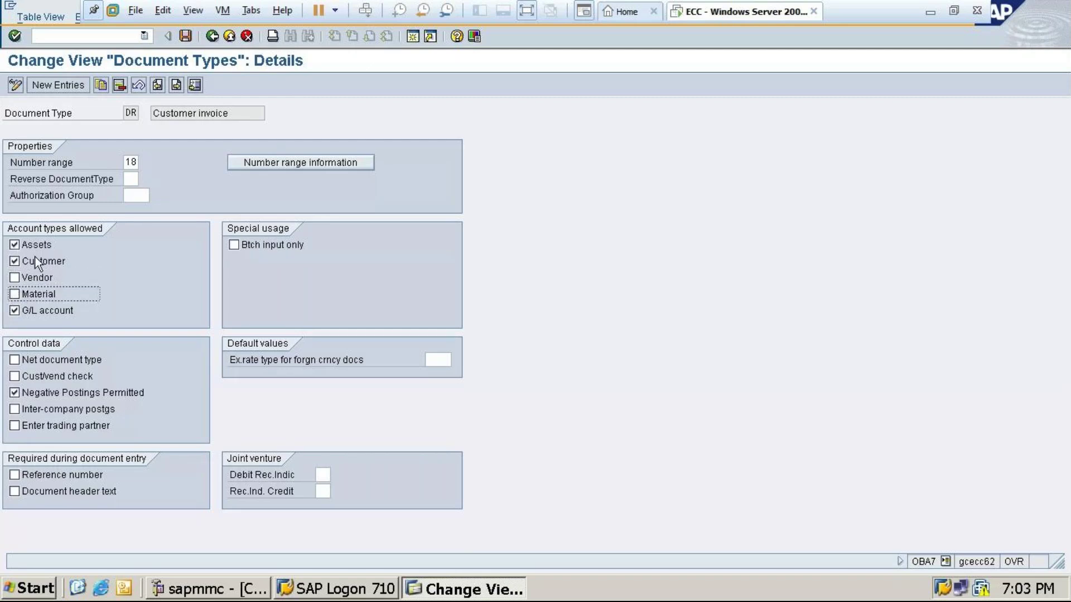
click(15, 246)
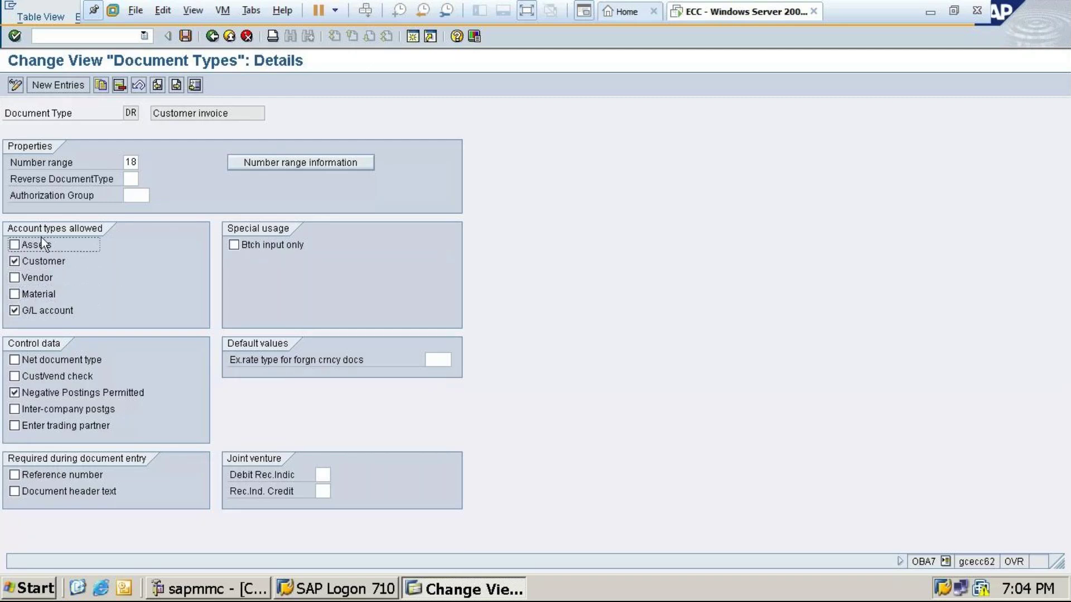
- Review the number range intervals of company code TA10 and return to the DR document type details
click(260, 162)
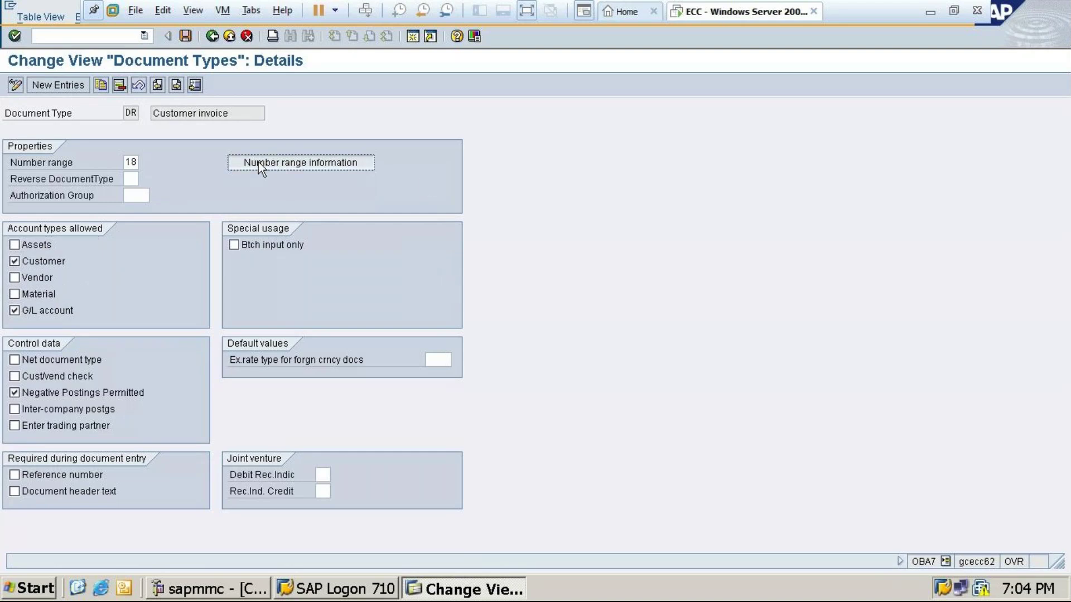
text(t)
click(139, 126)
click(58, 176)
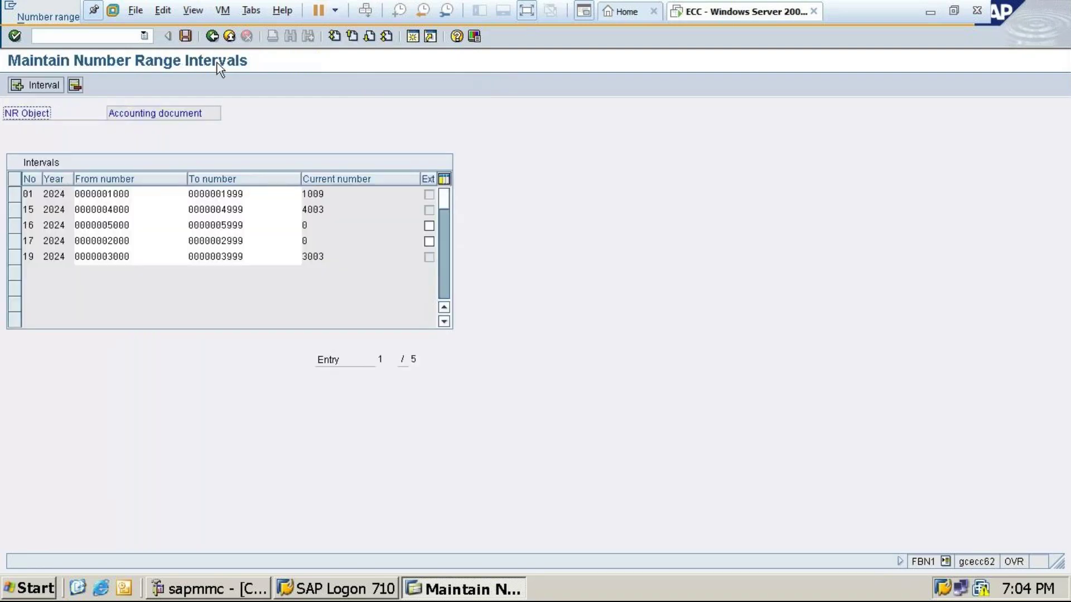
click(214, 37)
click(214, 37)
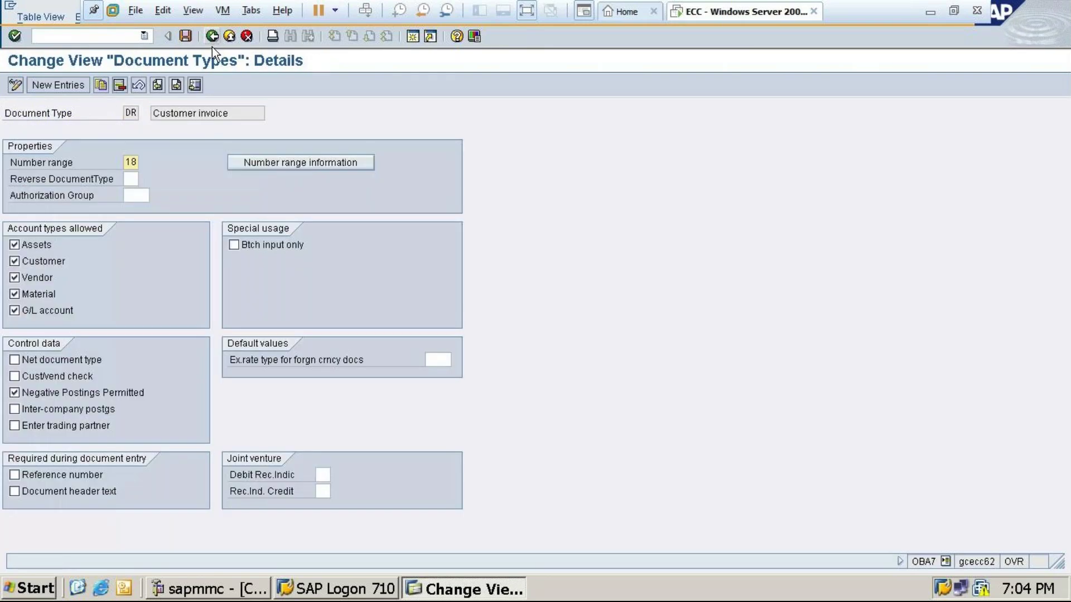
- Clear Vendor and Material from the account types allowed for DR, and open the TA10 number range intervals for changing
click(22, 282)
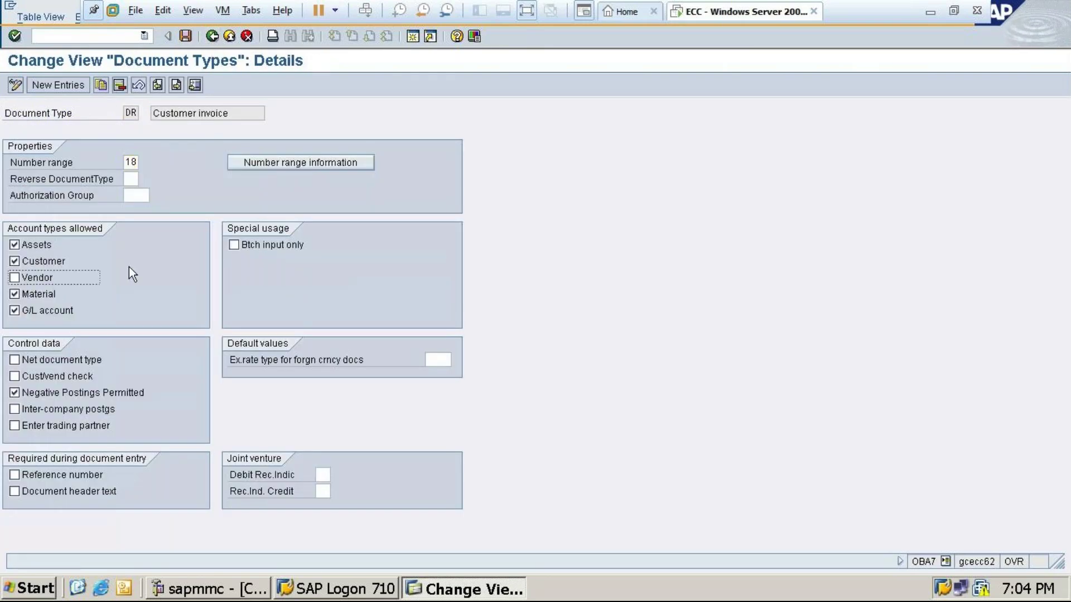
click(15, 295)
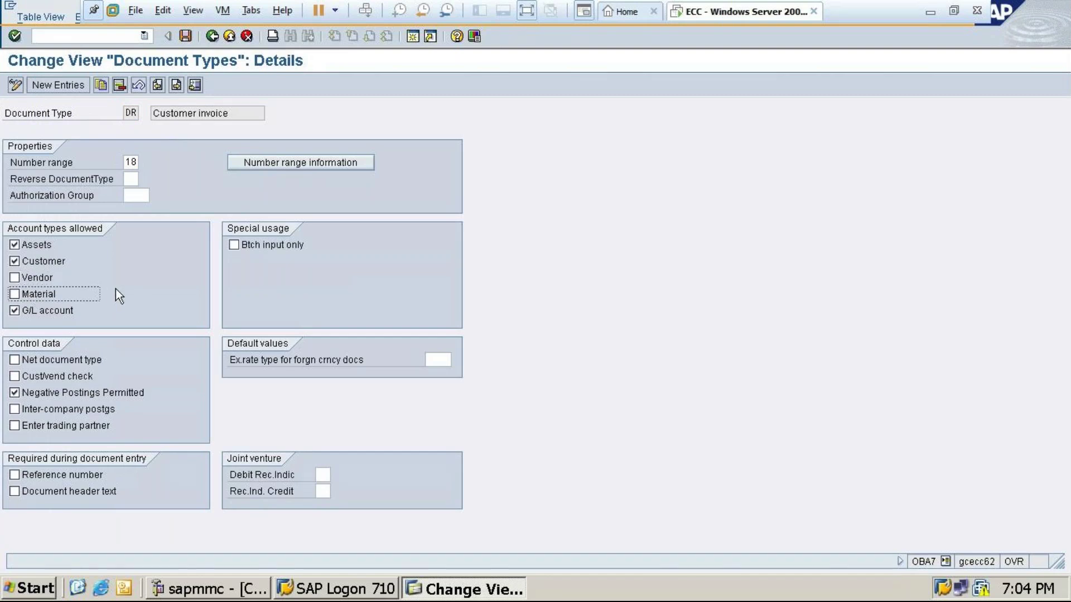
click(309, 163)
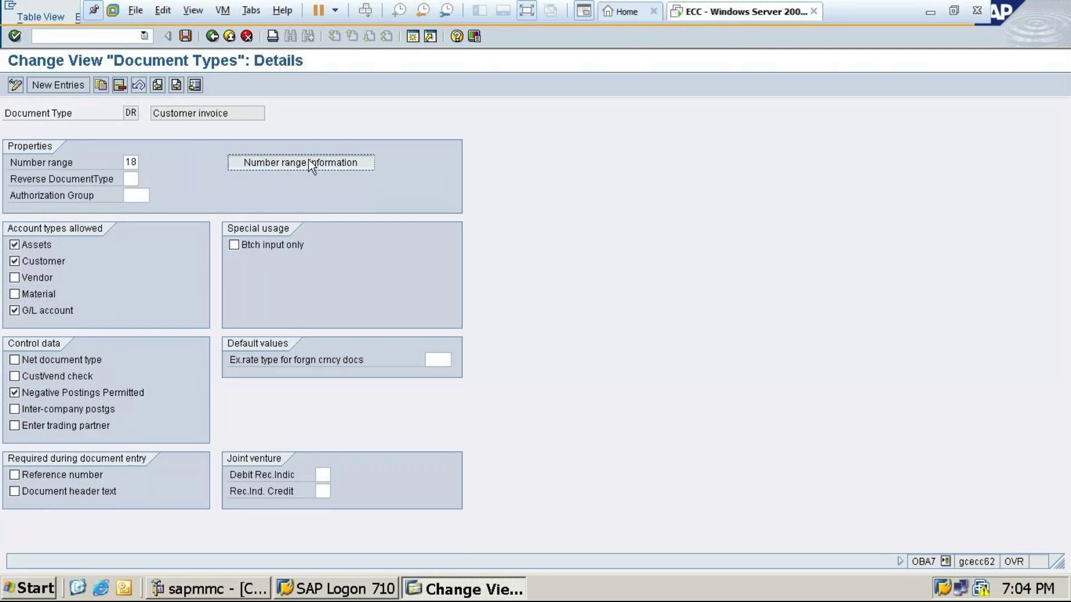
text(ta)
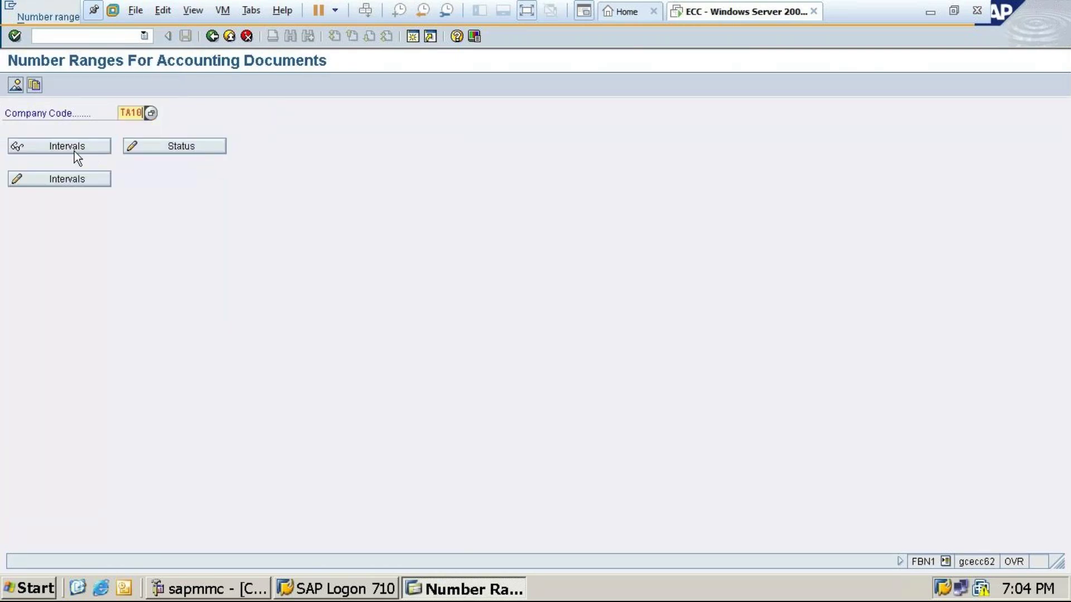
click(69, 178)
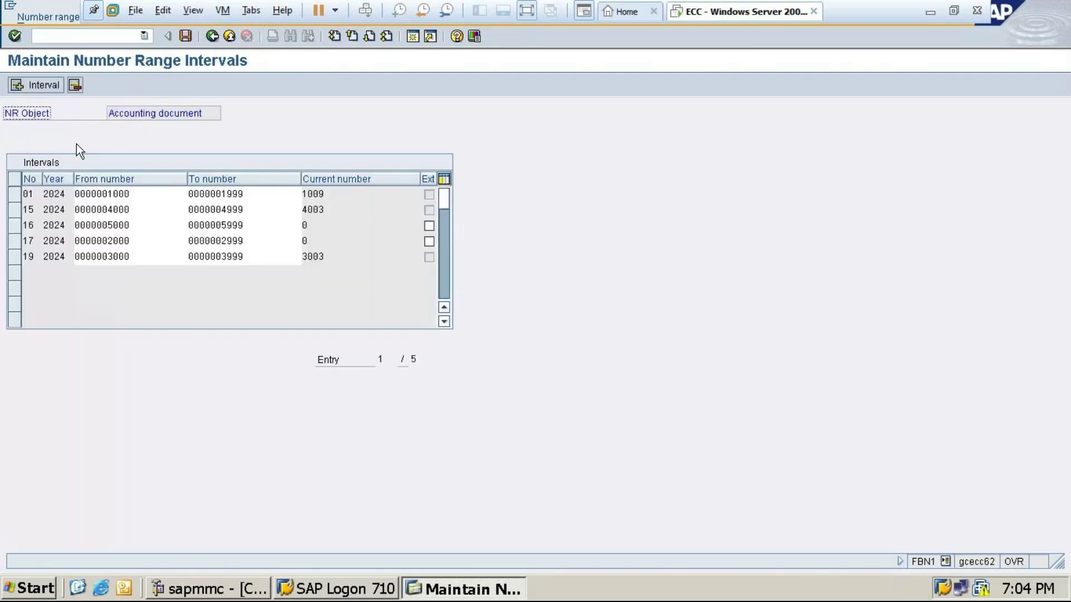
- Insert number range interval 18 for year 2024, from 8000 to 8999, in company code TA10 and save the intervals
click(40, 86)
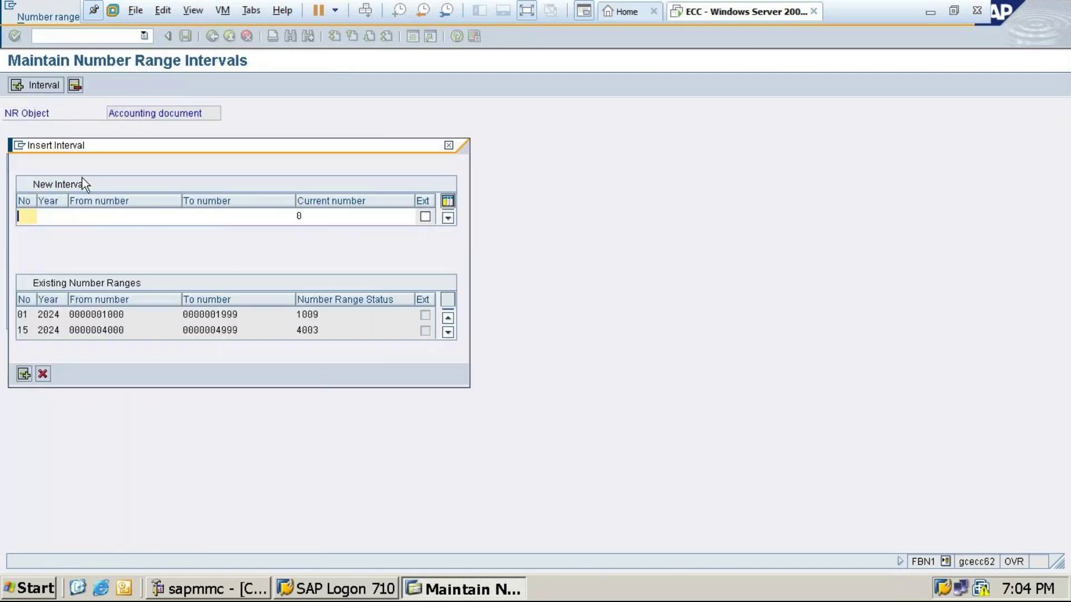
text(18)
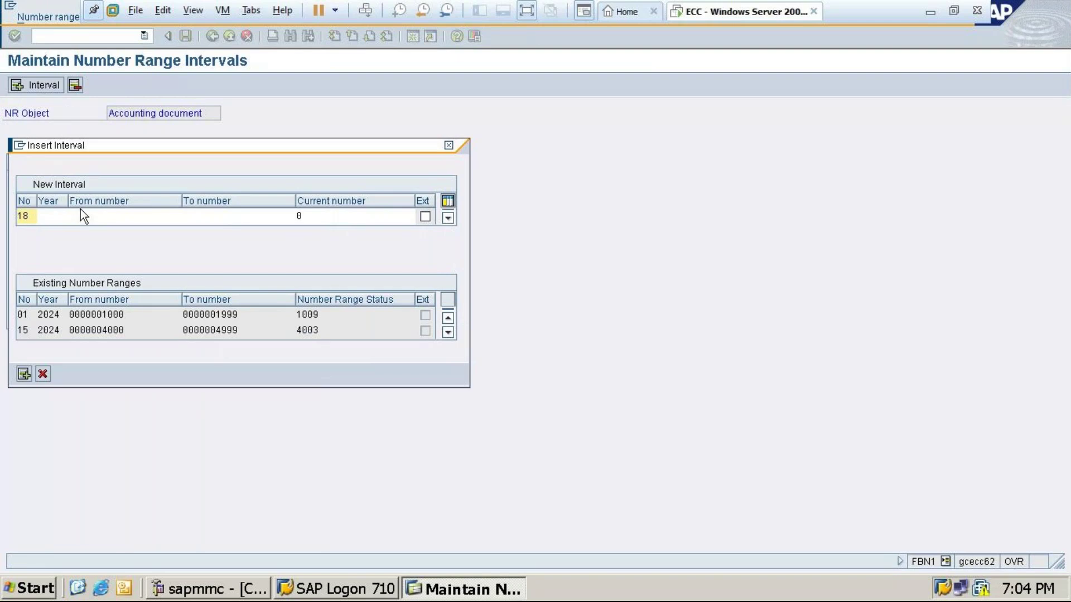
click(58, 216)
text(2024)
click(86, 223)
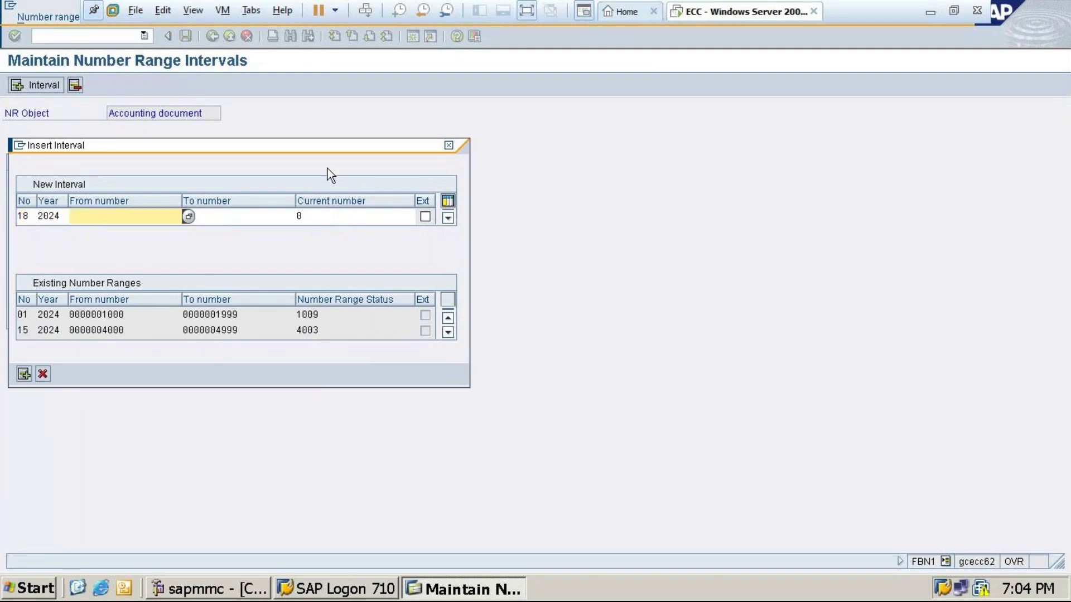
text(8)
key(BackSpace)
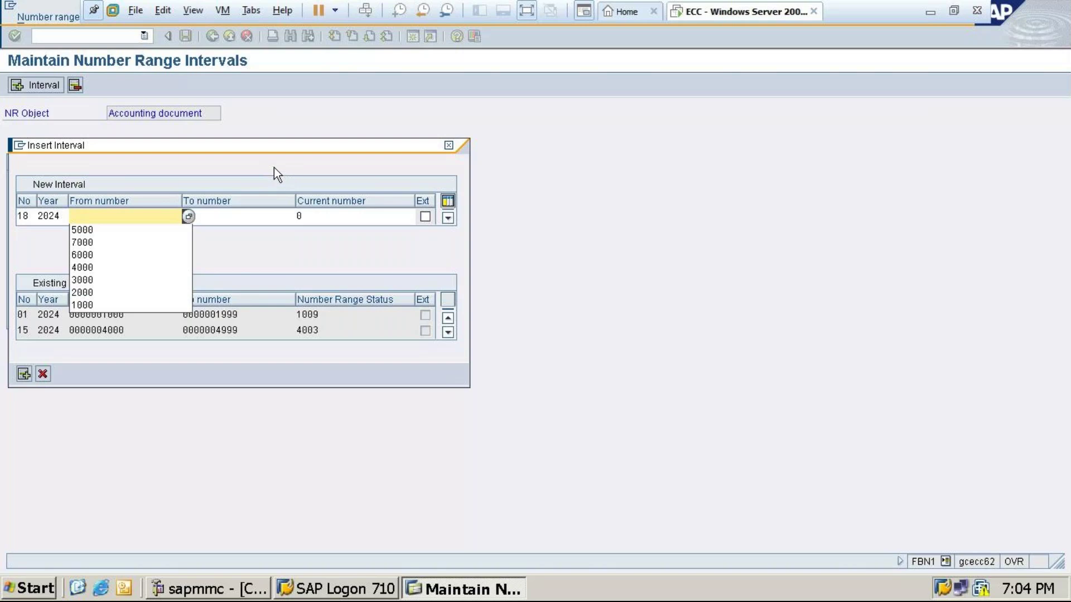
text(80)
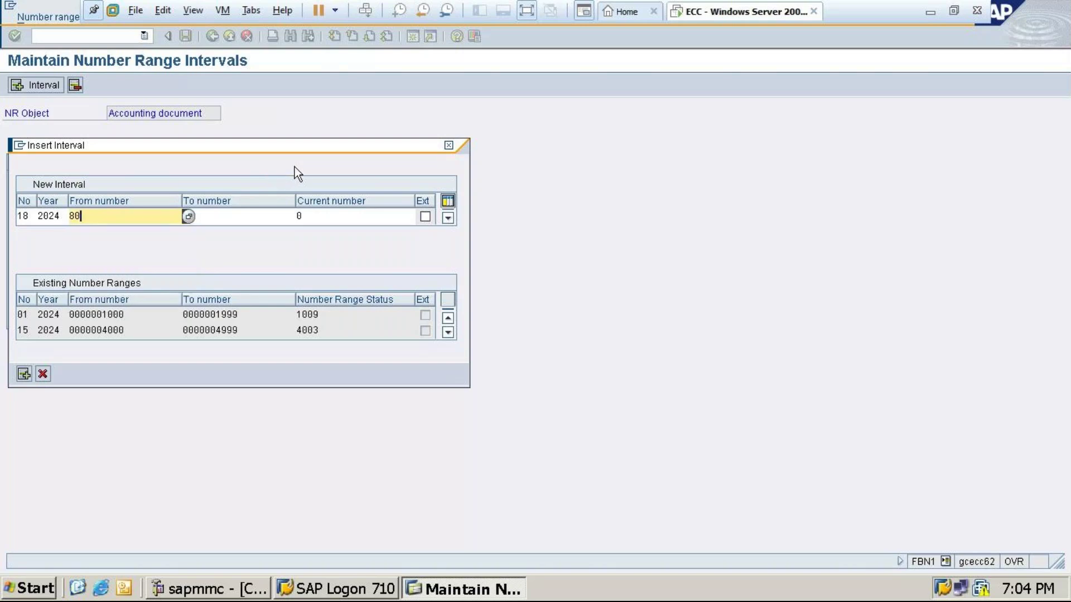
text(00)
click(239, 213)
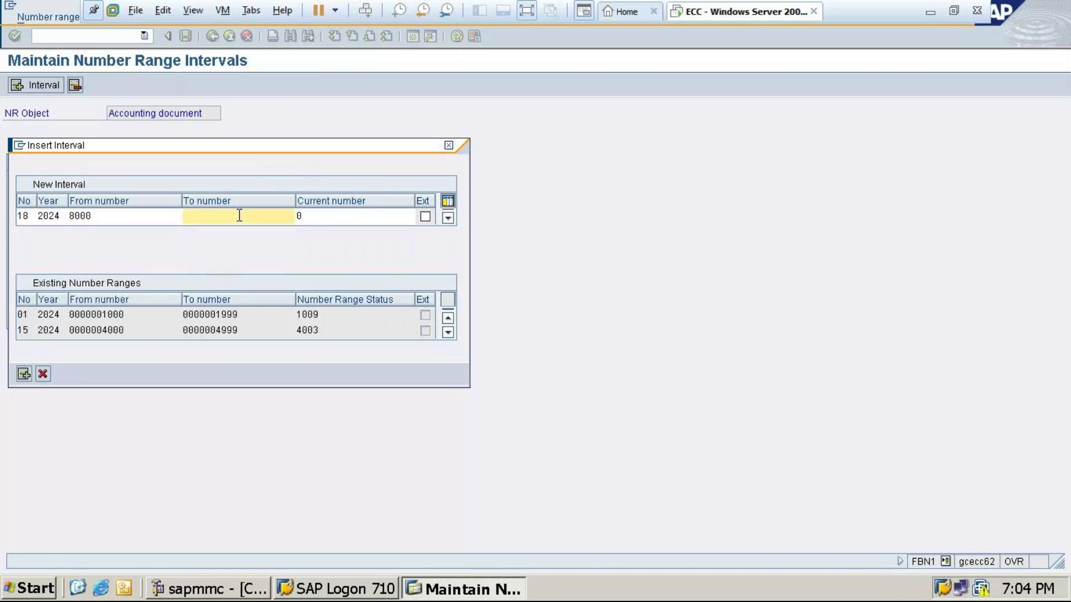
text(8999)
click(24, 373)
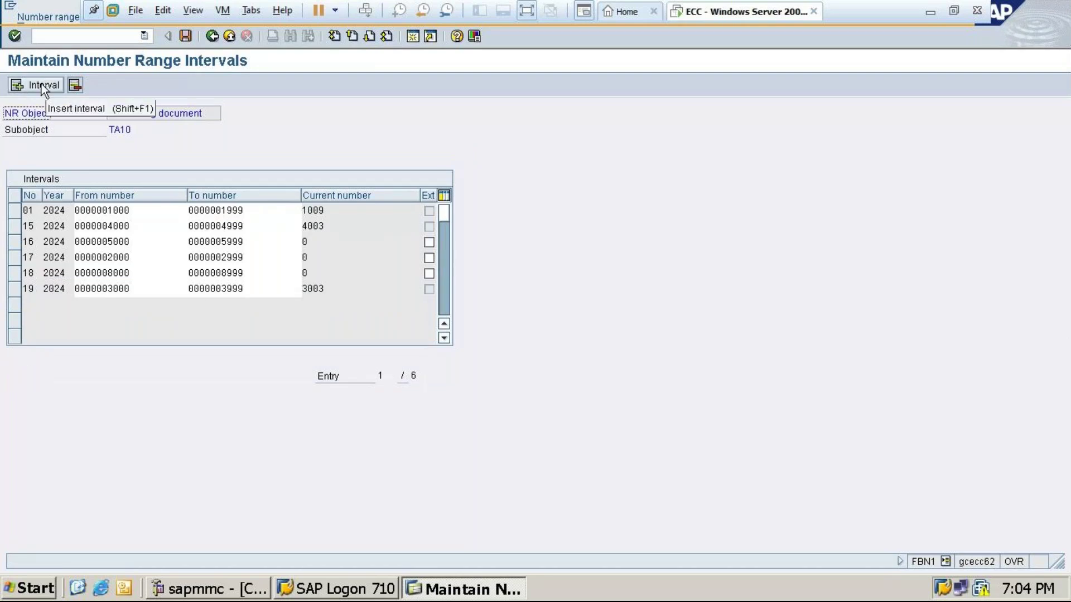
click(185, 35)
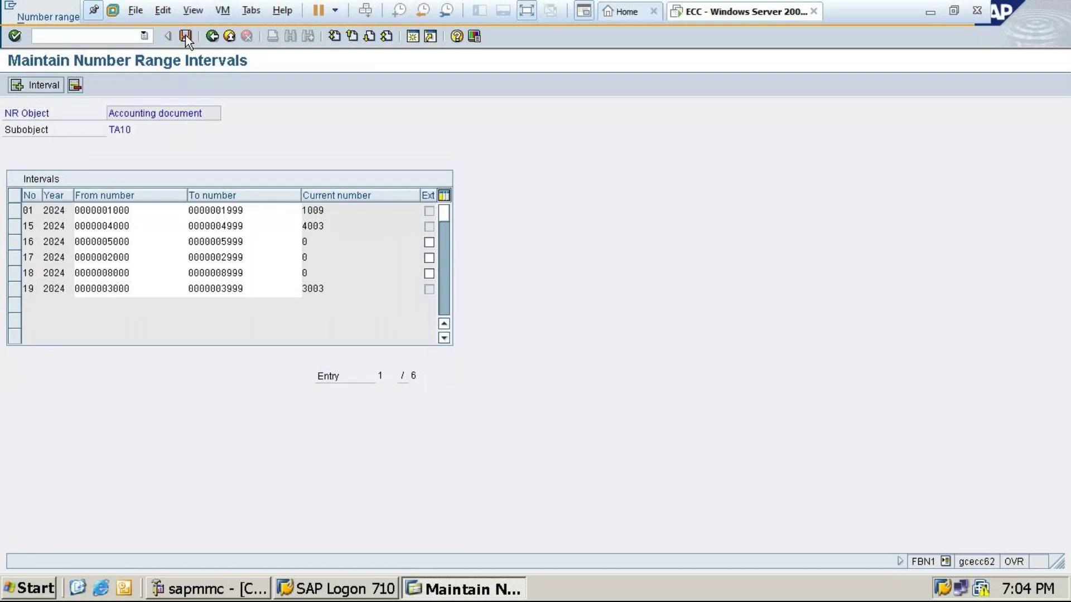
click(69, 440)
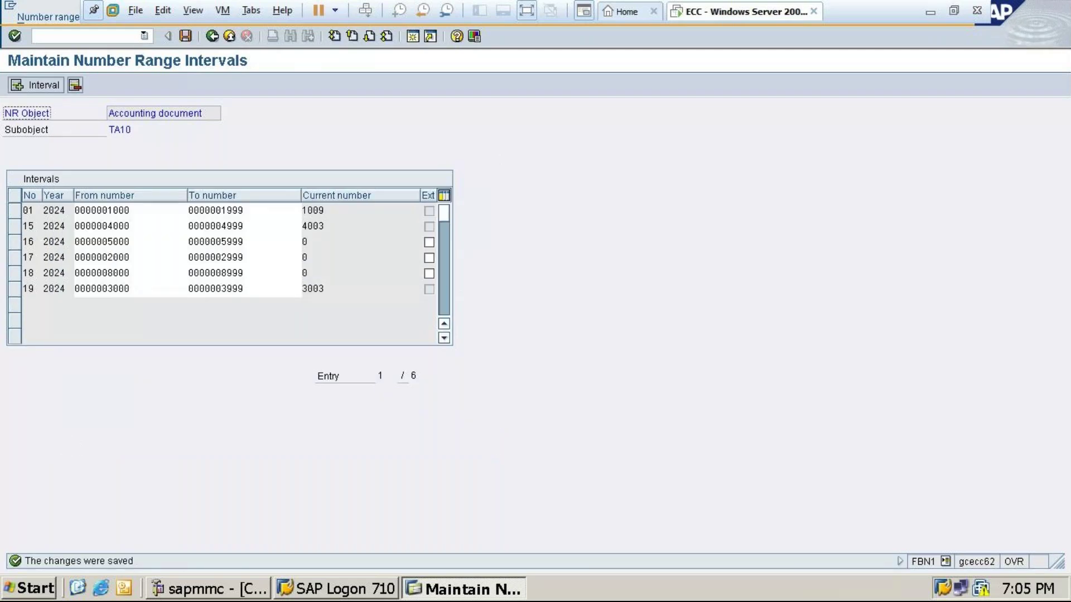
- Select interval 18, leave the number ranges, save document type DR under customizing request ECCK900230 and return to the document types overview
click(17, 273)
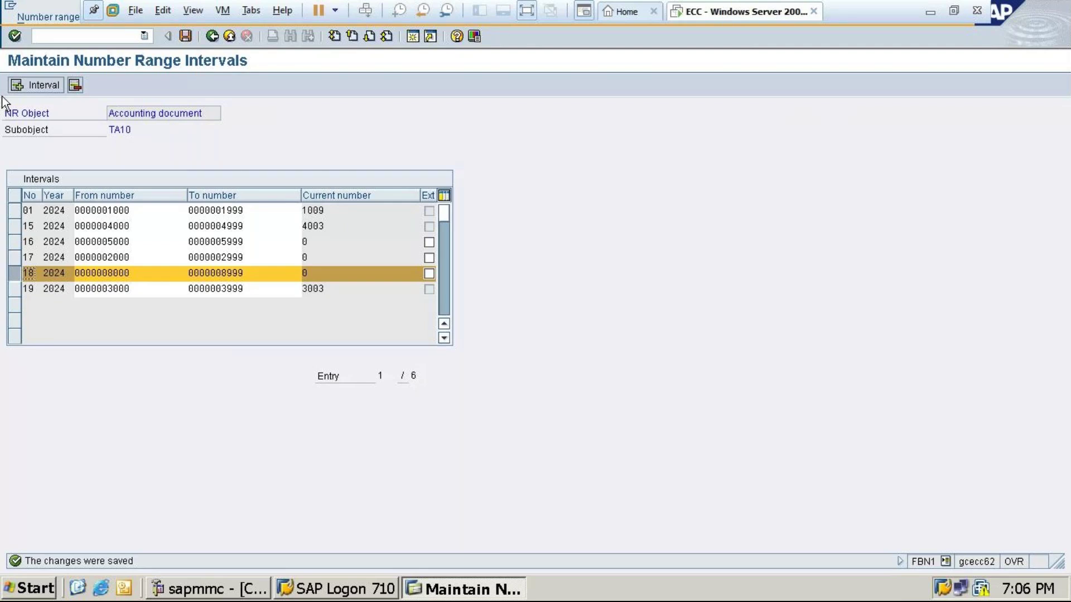
click(185, 36)
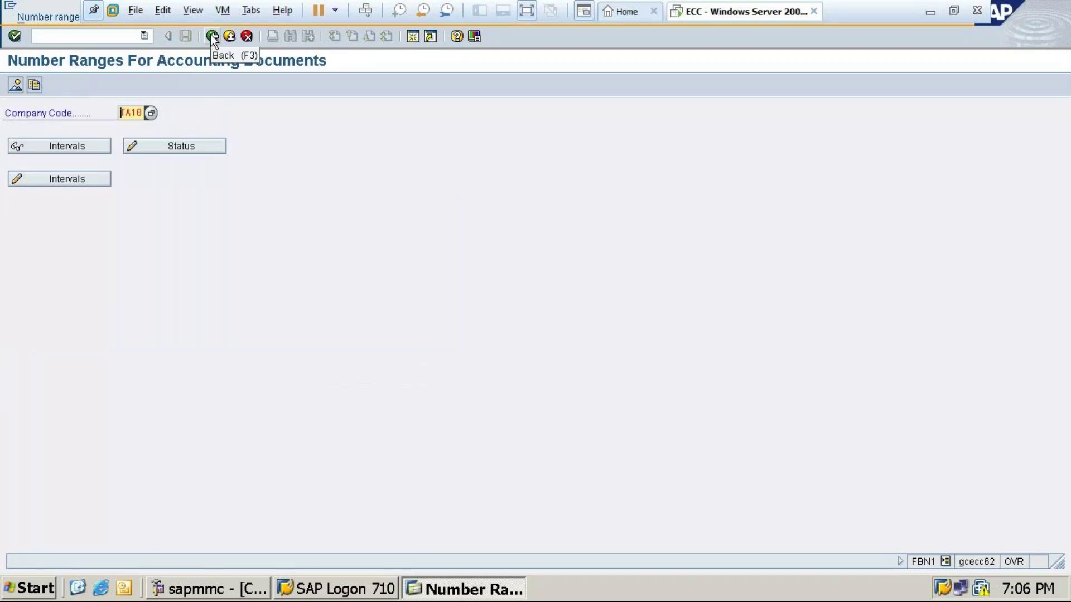
click(212, 36)
click(185, 37)
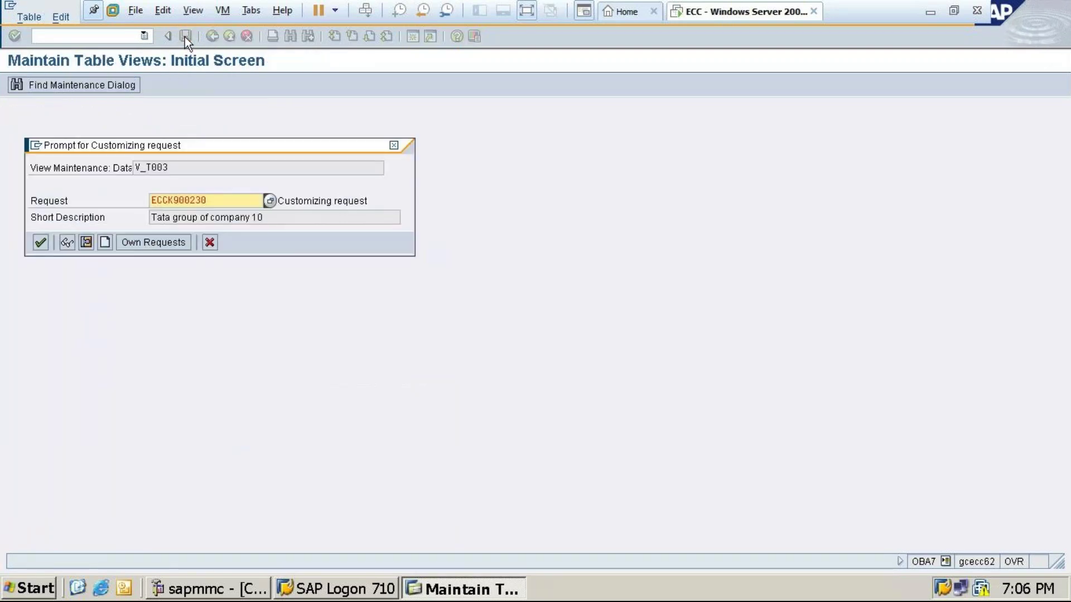
click(36, 244)
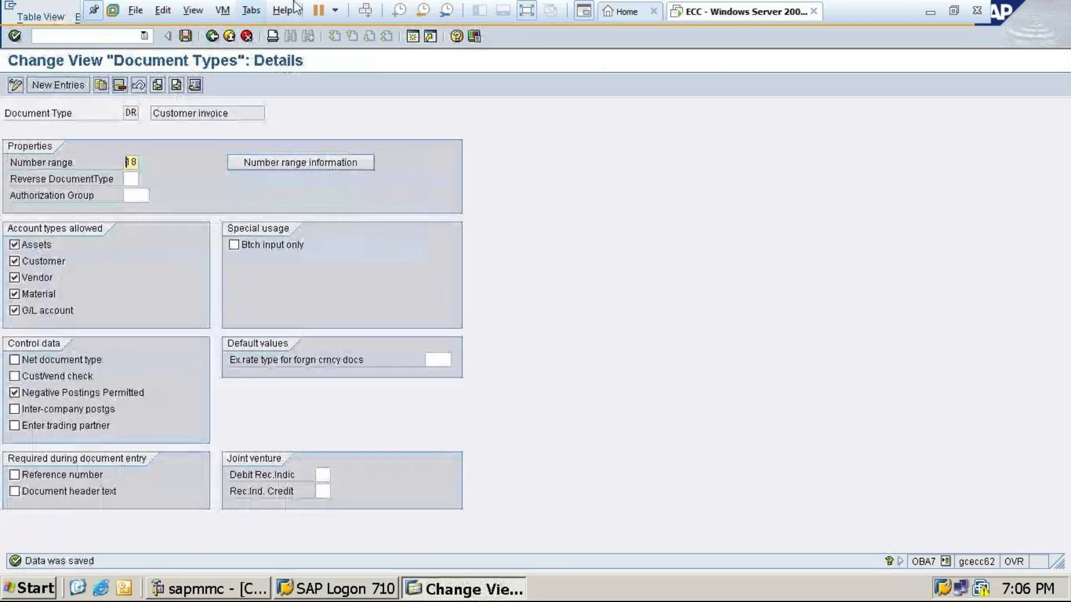
click(184, 37)
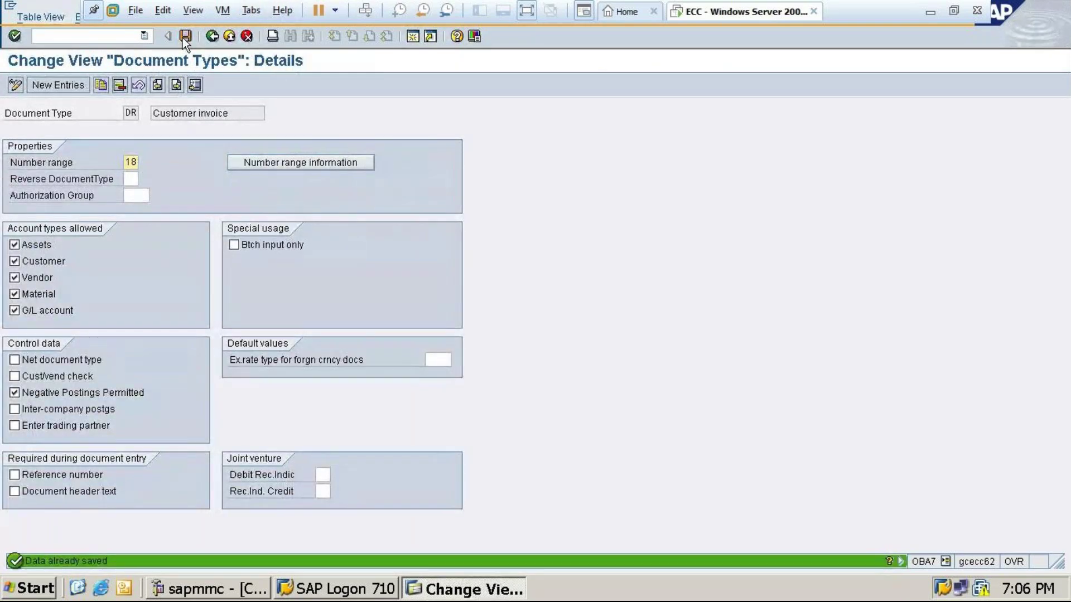
click(215, 37)
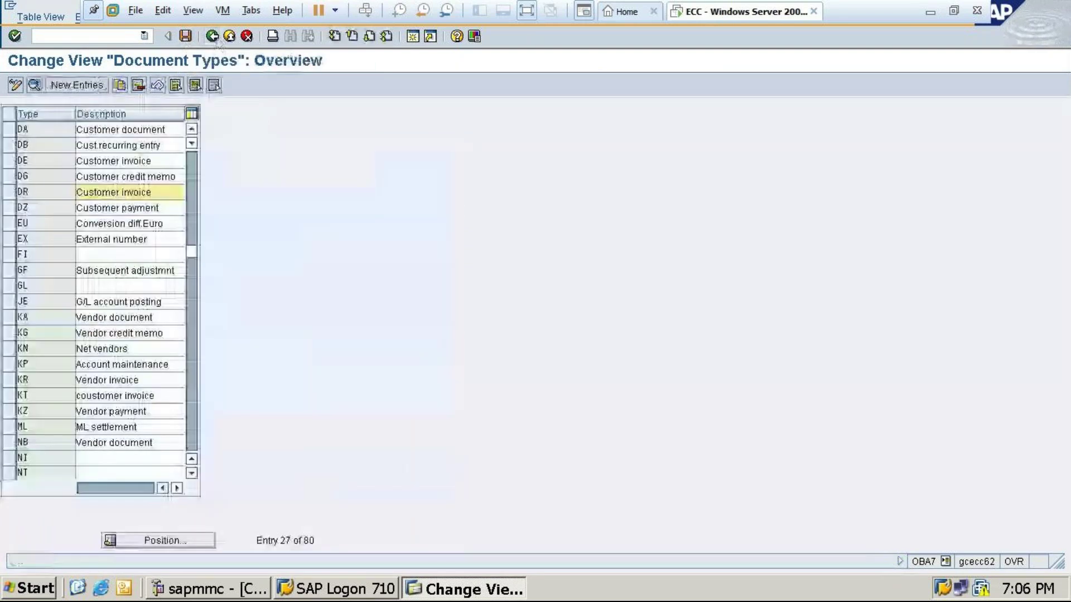
- From the DA Customer document details, open the TA10 number range intervals for changing, select interval 16 and save
double_click(116, 130)
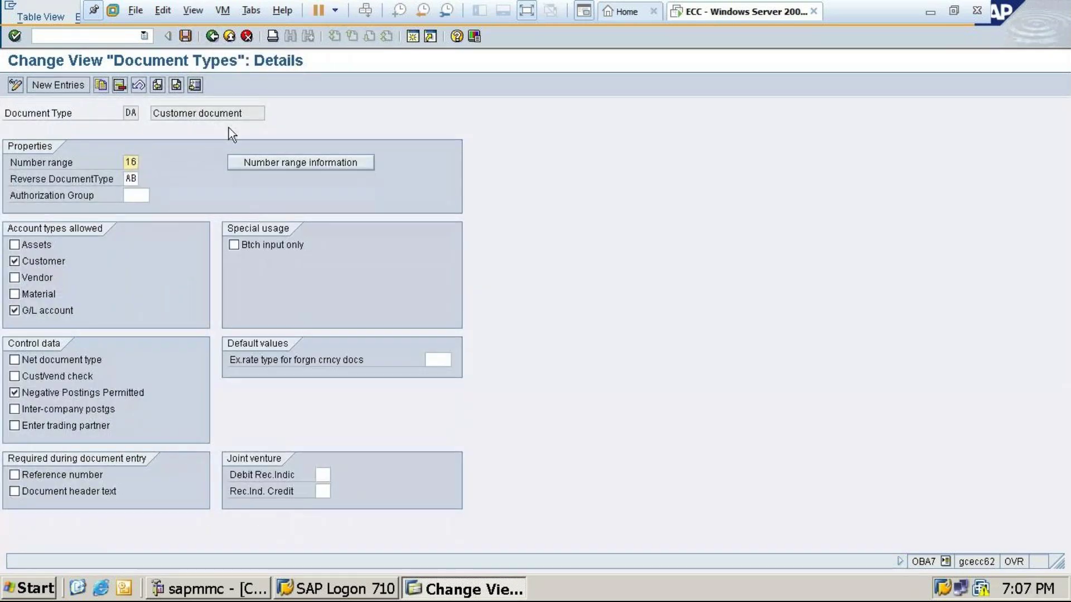
click(273, 165)
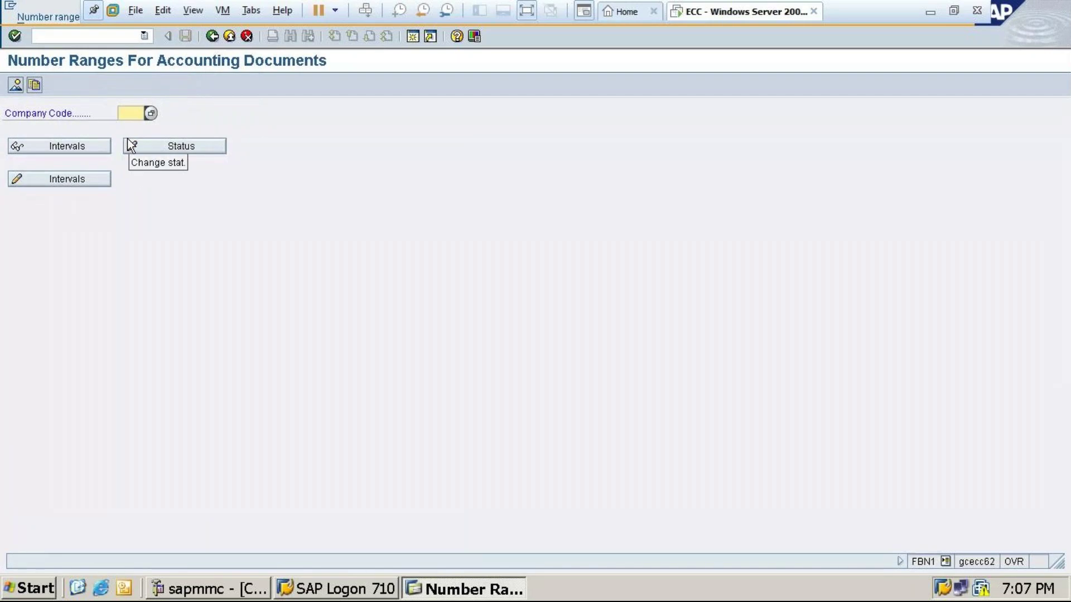
text(t)
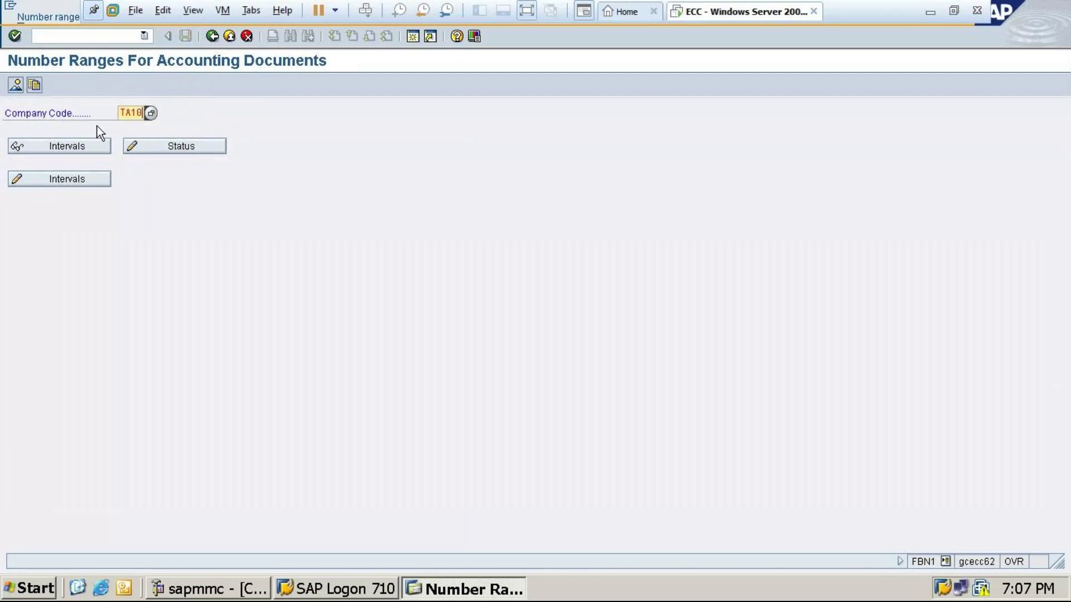
click(45, 178)
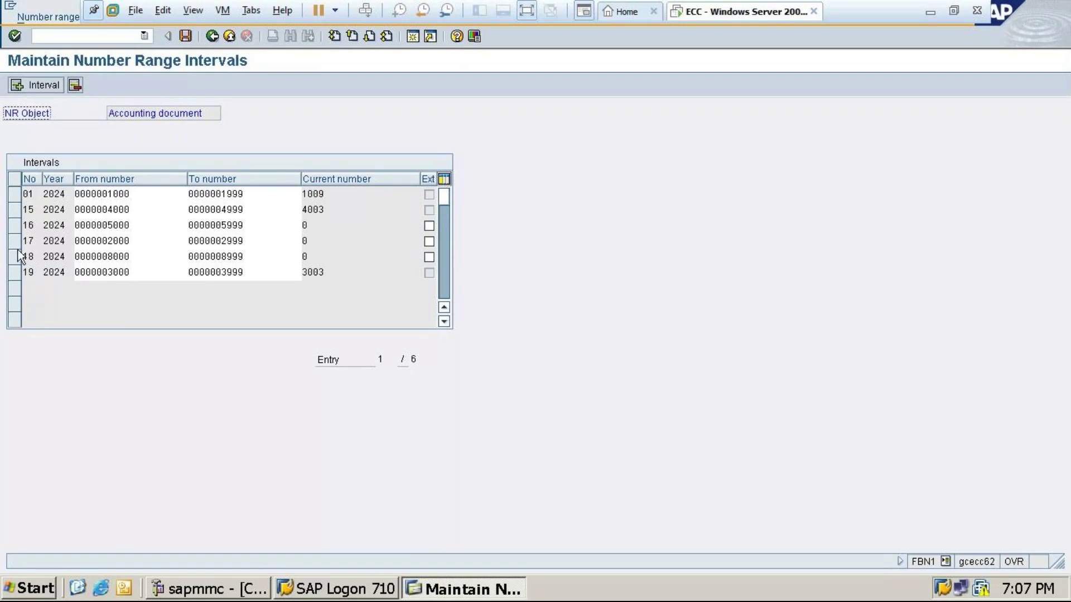
click(14, 225)
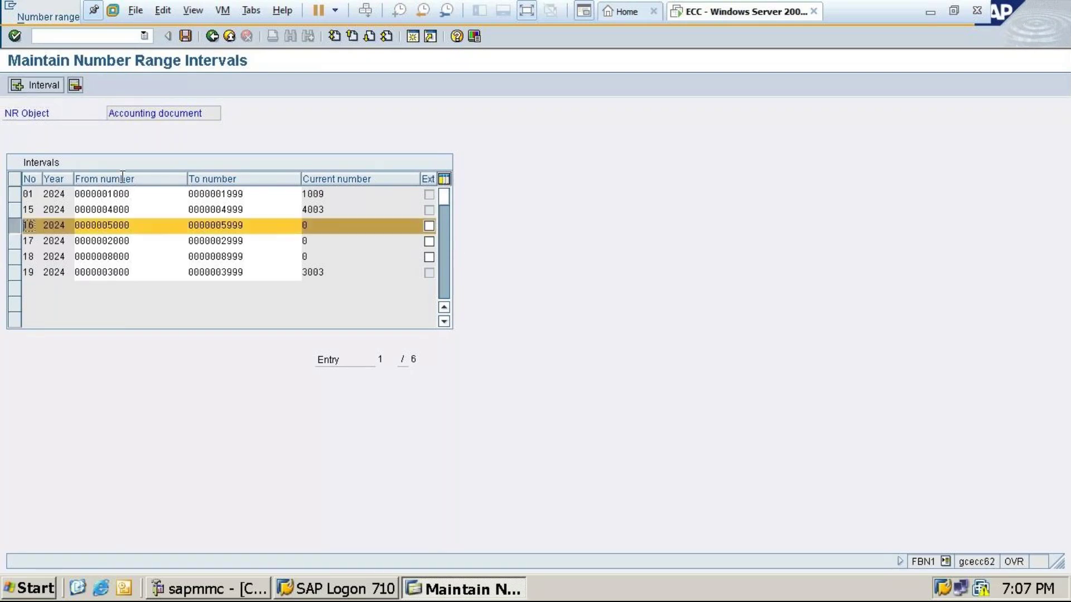
click(187, 38)
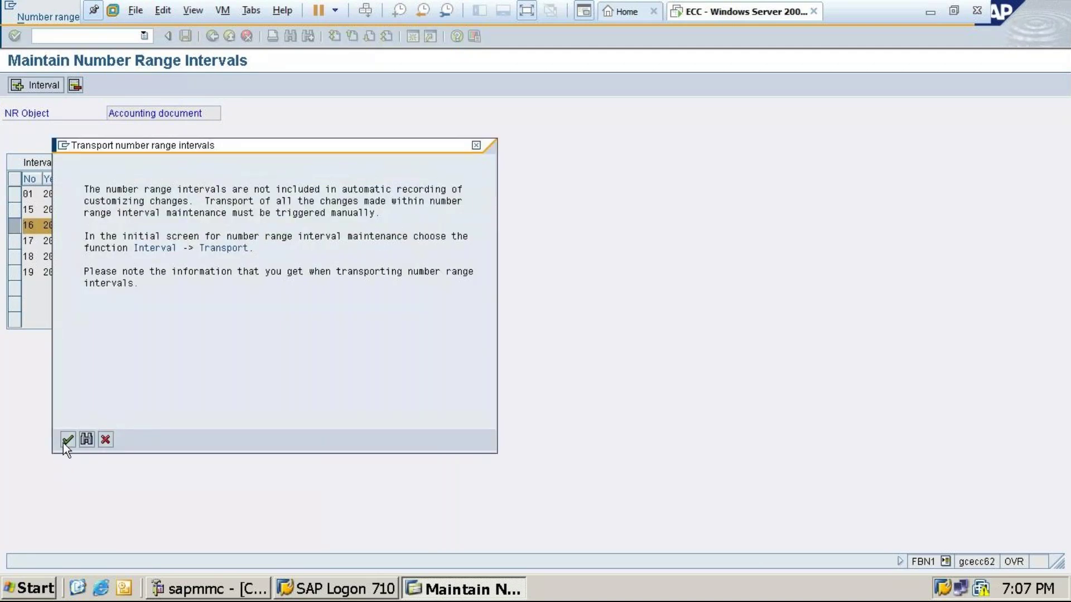
click(66, 441)
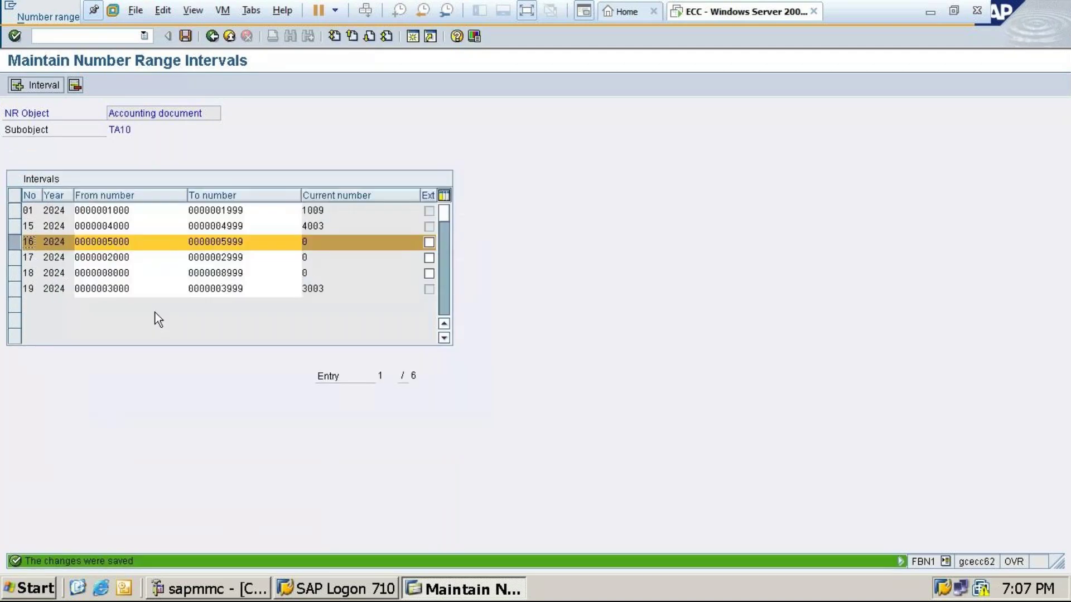
- Return to the DA document type details, save them, and go back to the document types overview and save
click(211, 41)
click(210, 35)
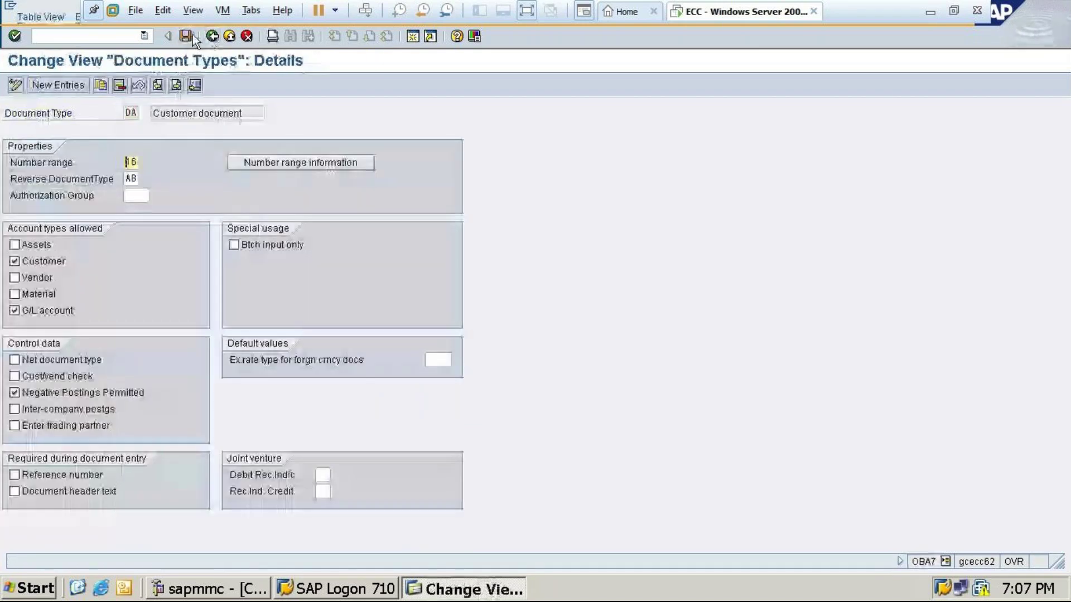
click(185, 35)
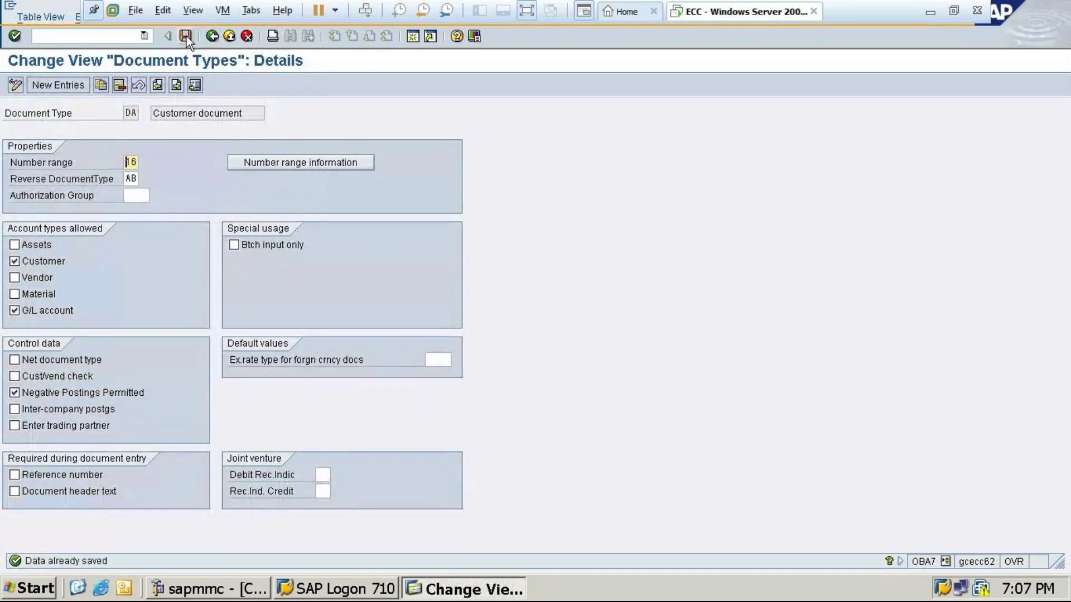
click(213, 34)
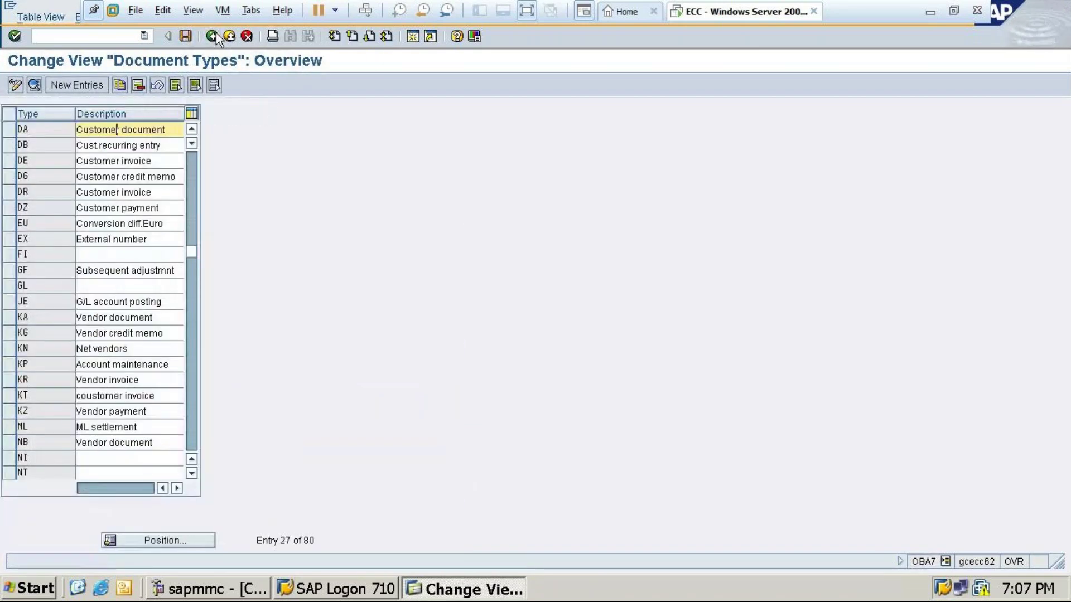
click(184, 36)
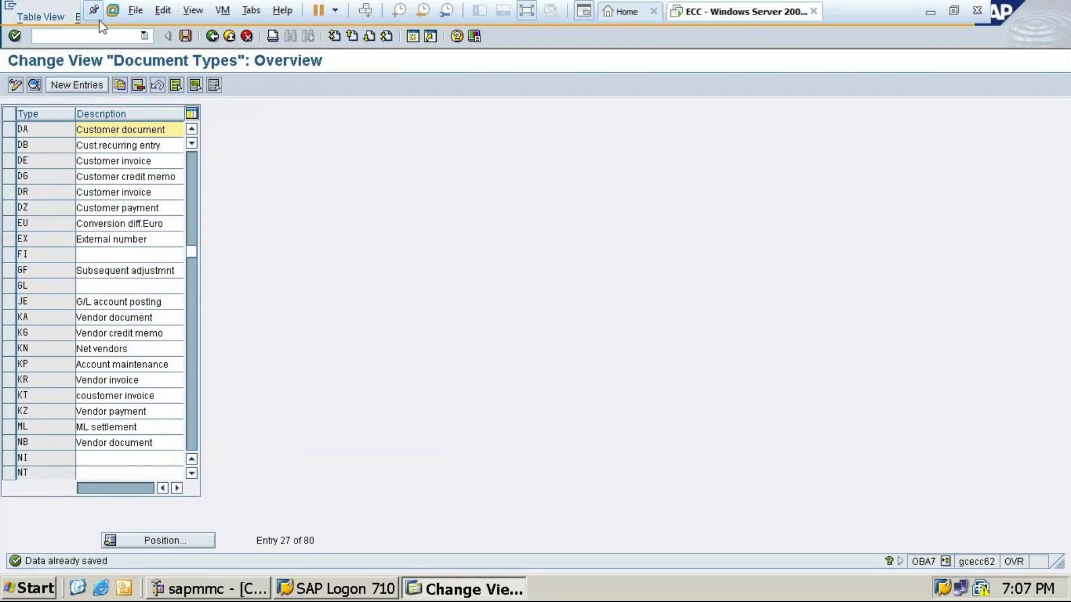
- Open the DZ Customer payment details, look into its number range information without a company code, and return
double_click(96, 210)
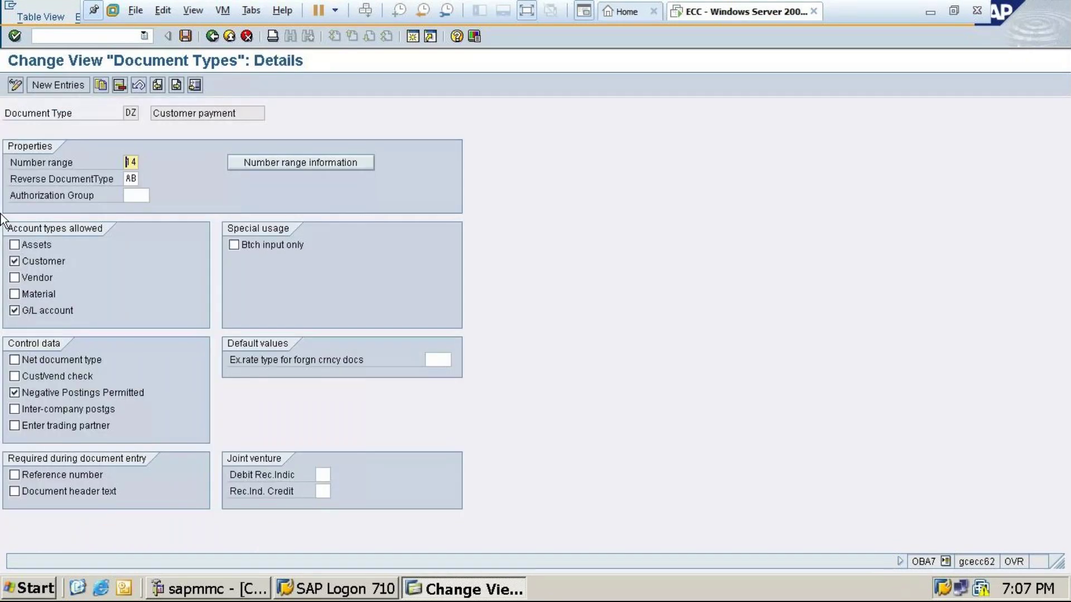
click(310, 162)
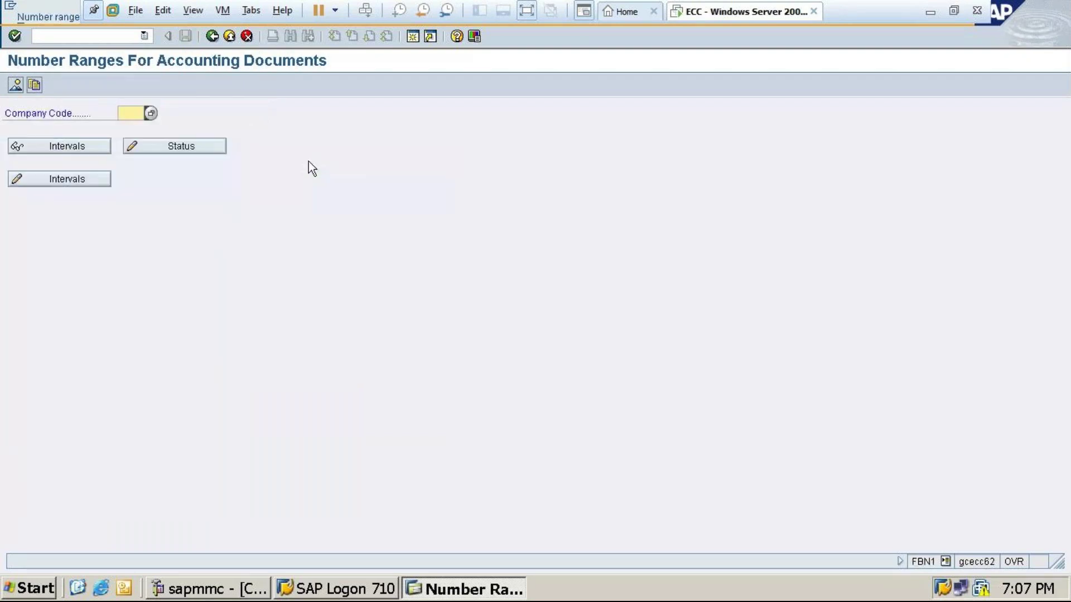
click(141, 147)
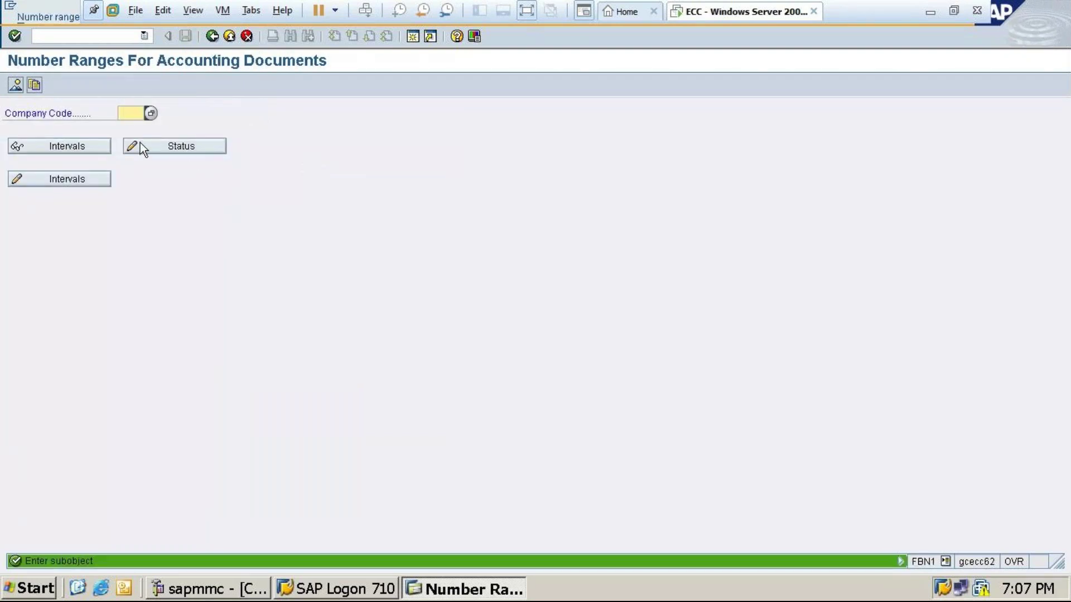
click(212, 36)
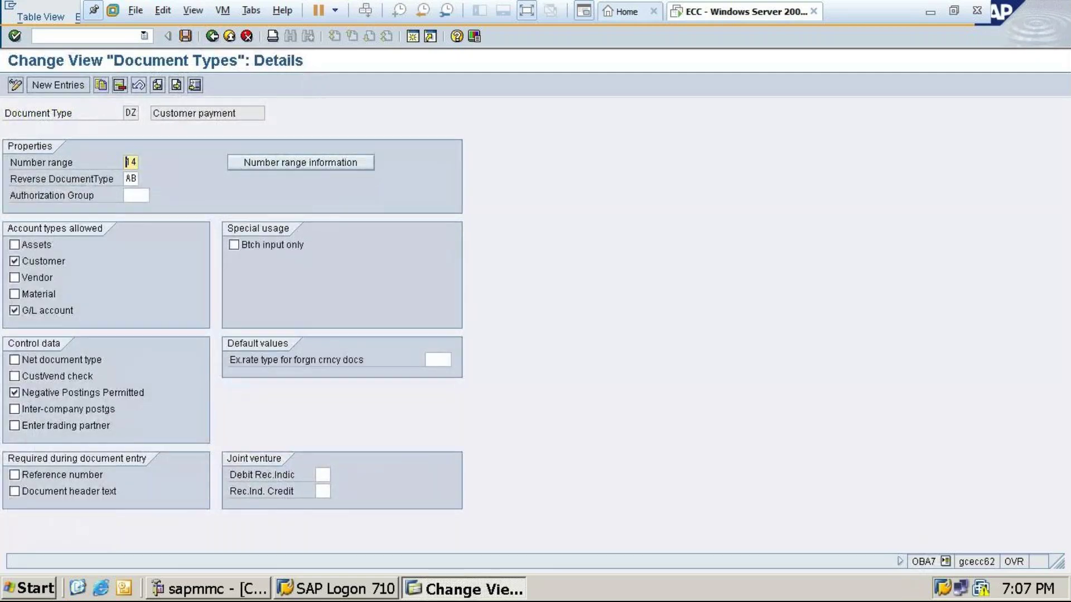
- Choose AB Accounting document as the reverse document type for DZ, and briefly revisit its number range information
click(133, 178)
click(147, 177)
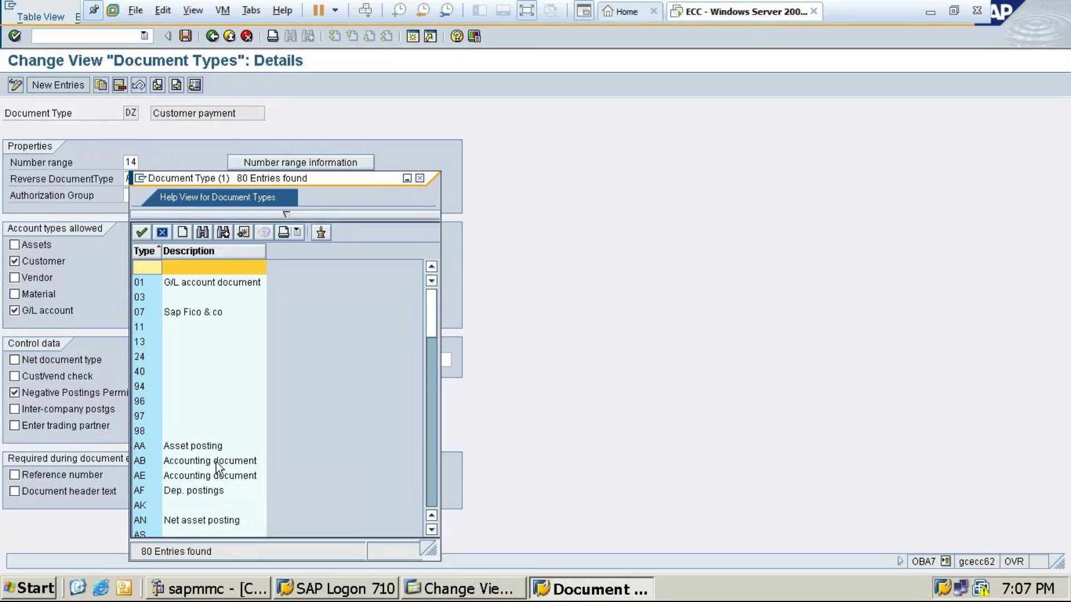
click(207, 476)
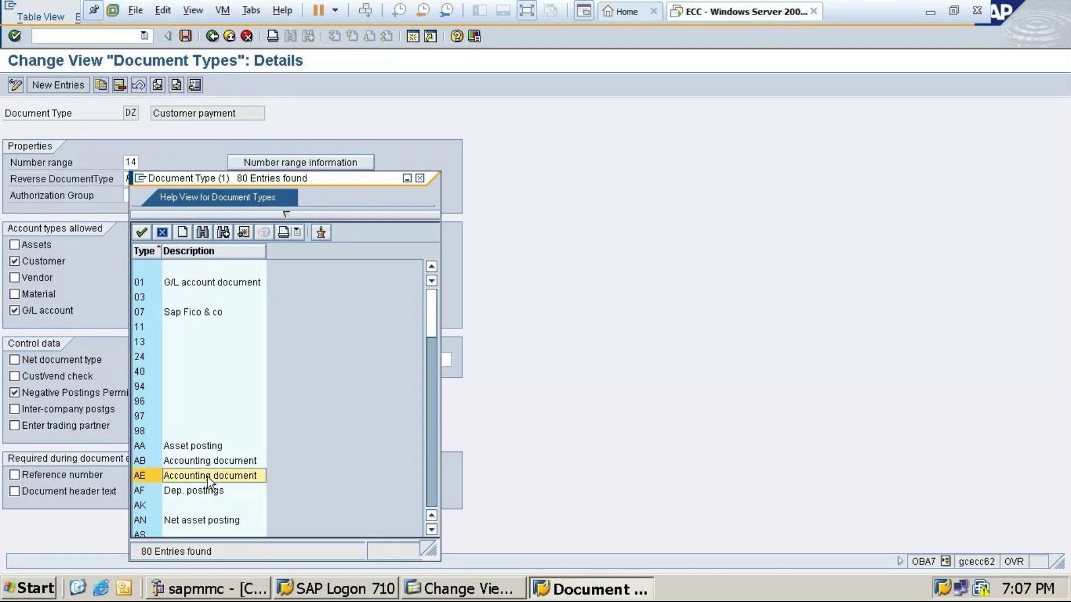
double_click(192, 463)
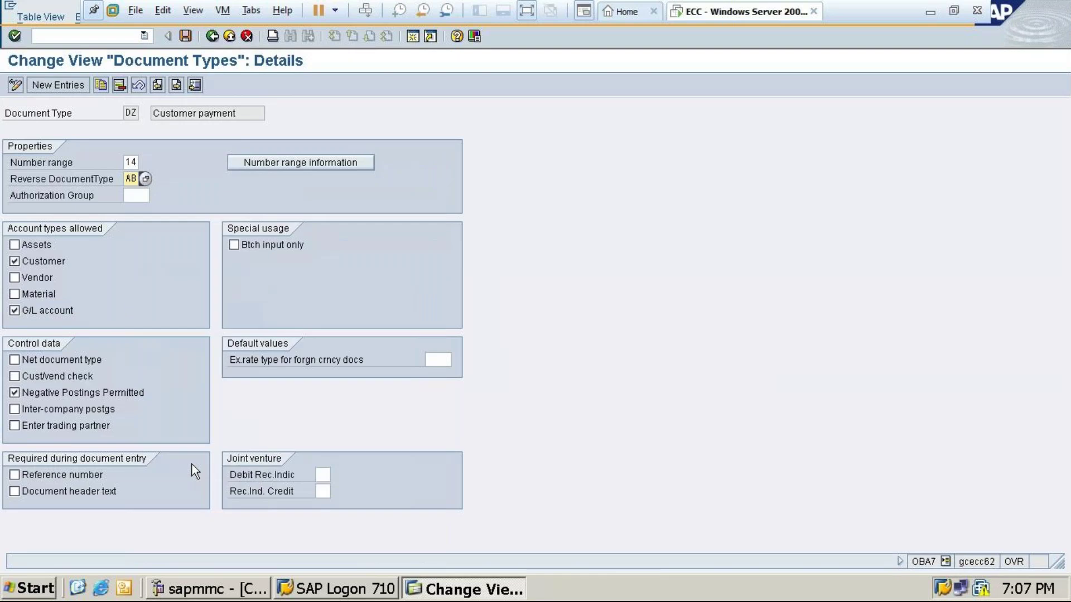
click(277, 162)
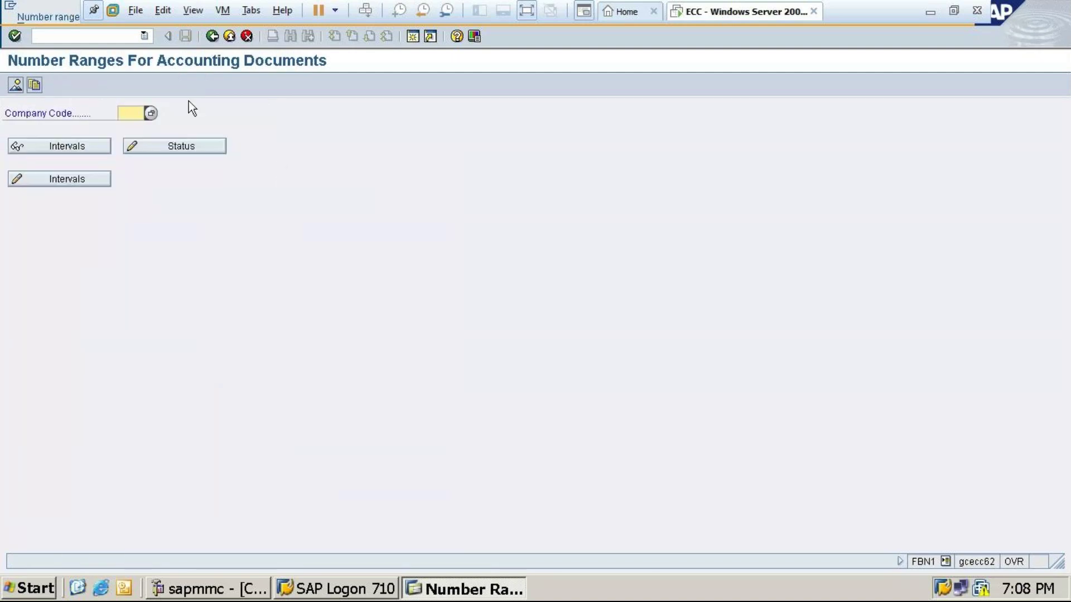
click(207, 35)
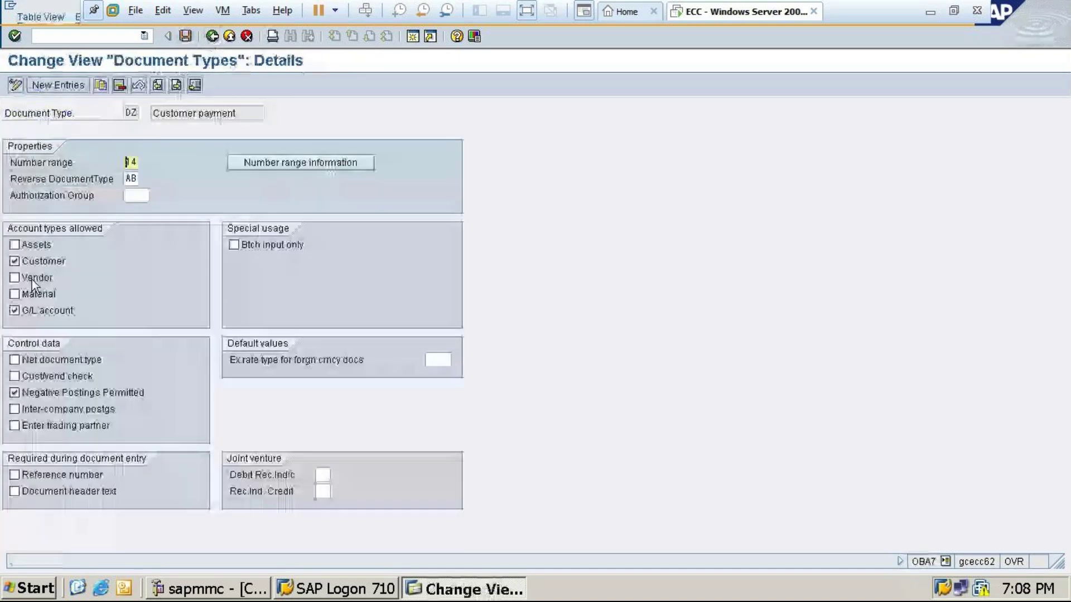
- Tick Assets as an allowed account type for DZ, and open the TA10 number range intervals for changing
click(15, 244)
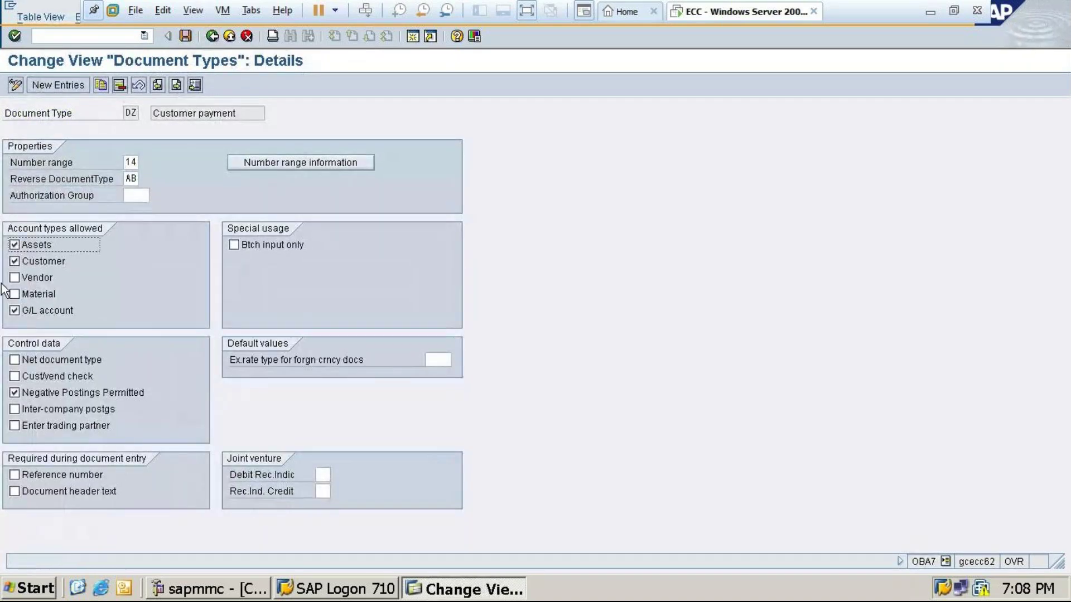
click(307, 165)
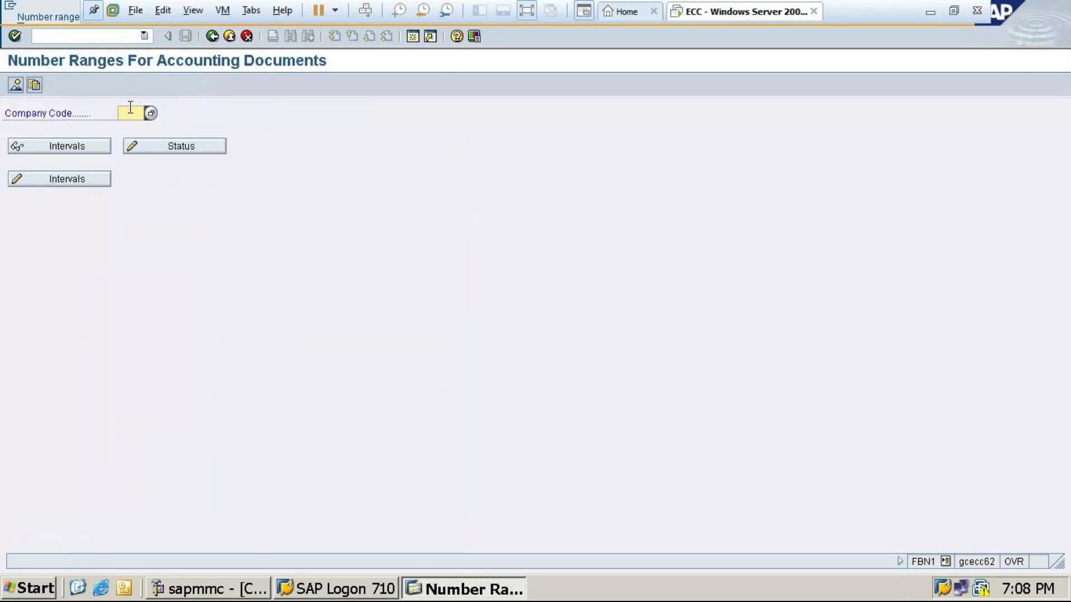
text(t)
click(70, 177)
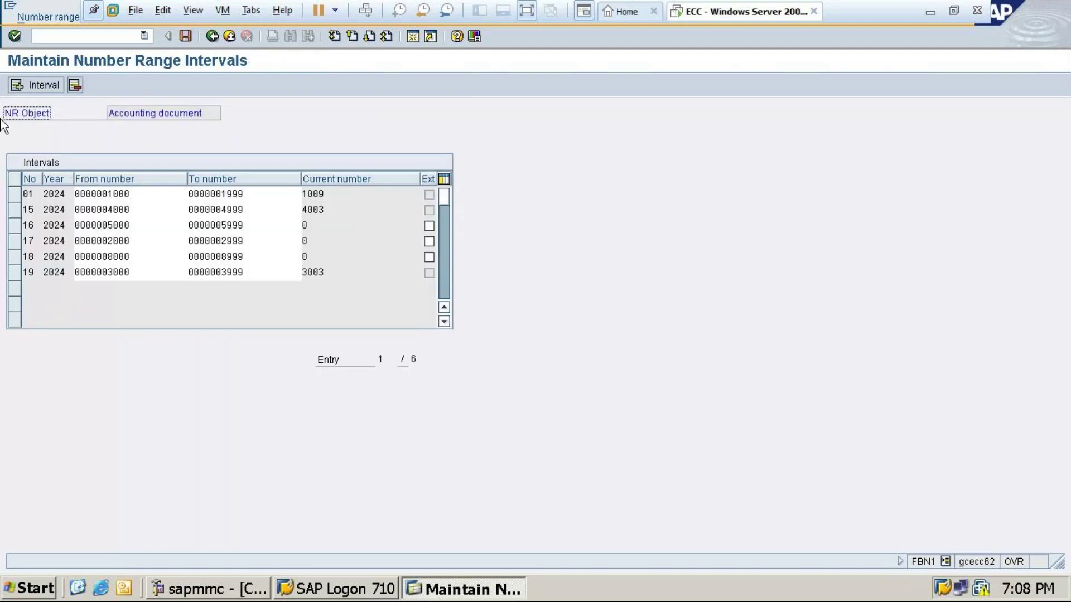
- Insert number range interval 14 for year 2024, running from 9000 to 9999
click(34, 85)
text(14)
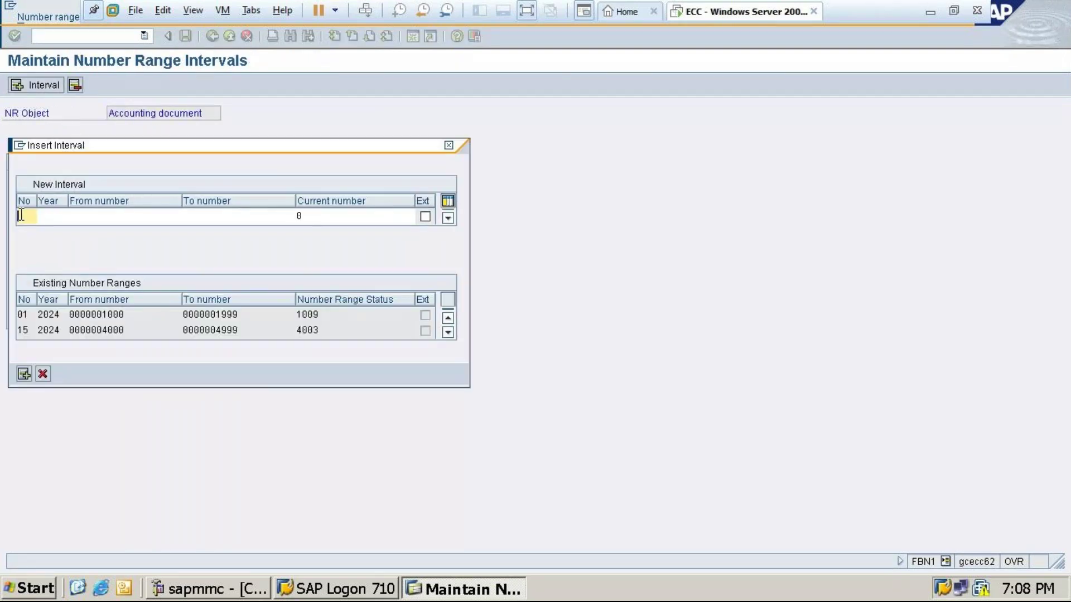
click(60, 215)
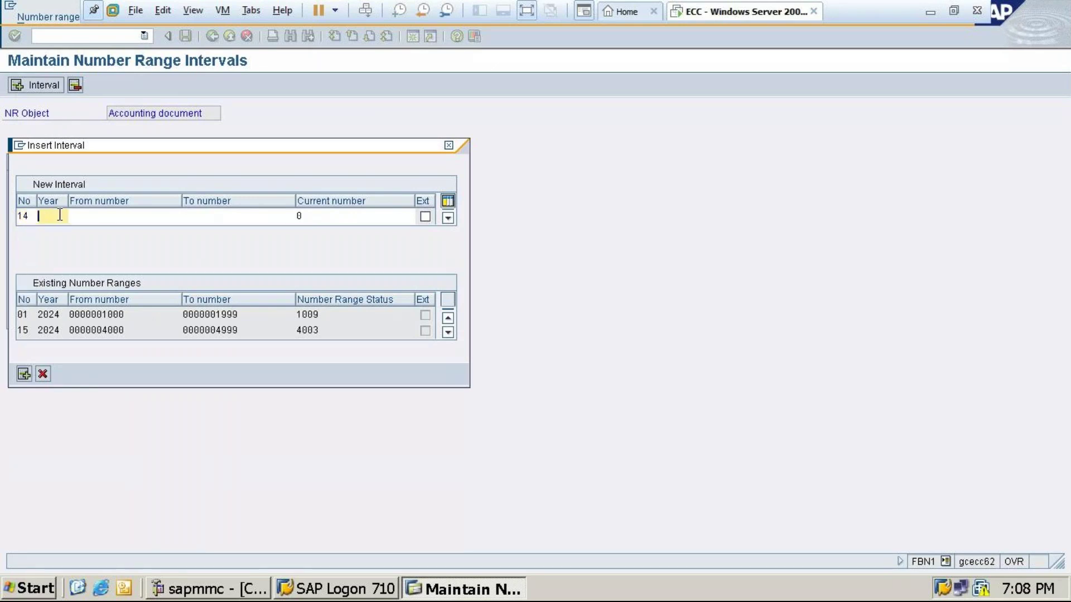
text(2)
click(52, 230)
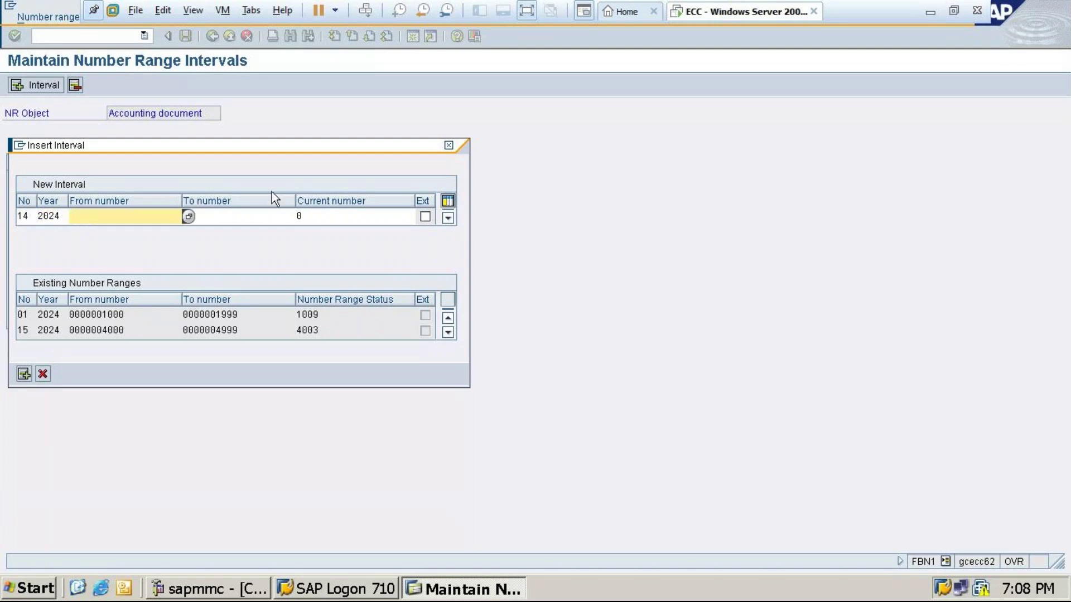
text(9000)
click(281, 216)
text(8)
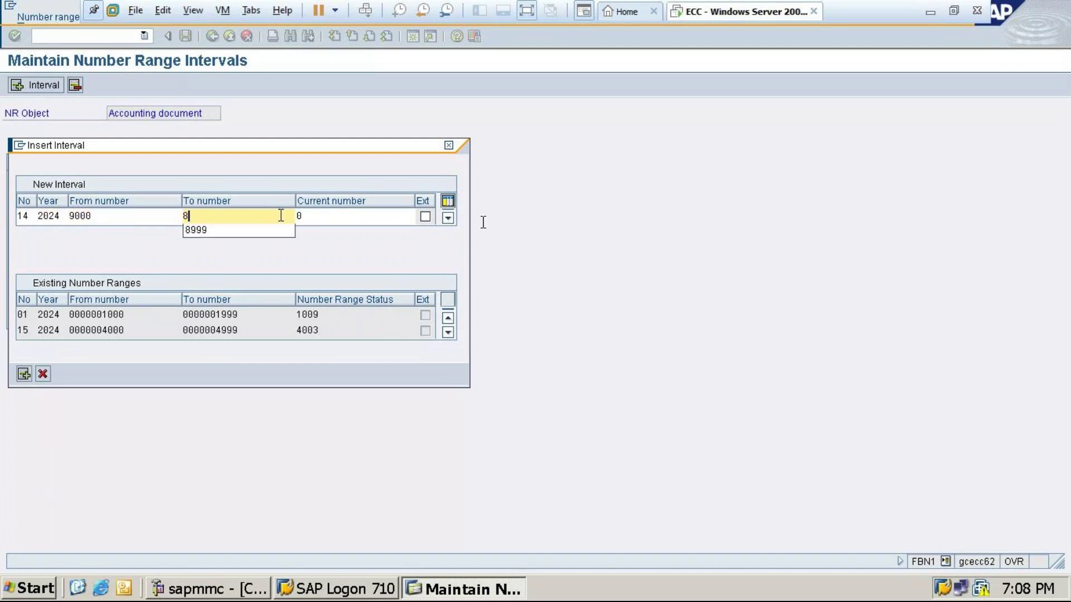
key(BackSpace)
text(9999)
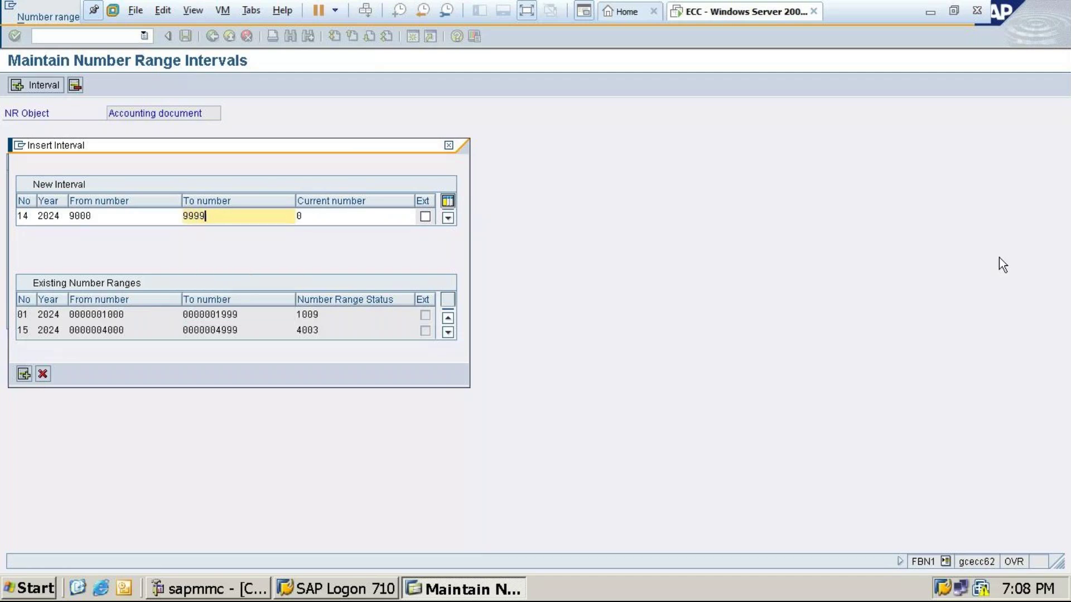
click(22, 374)
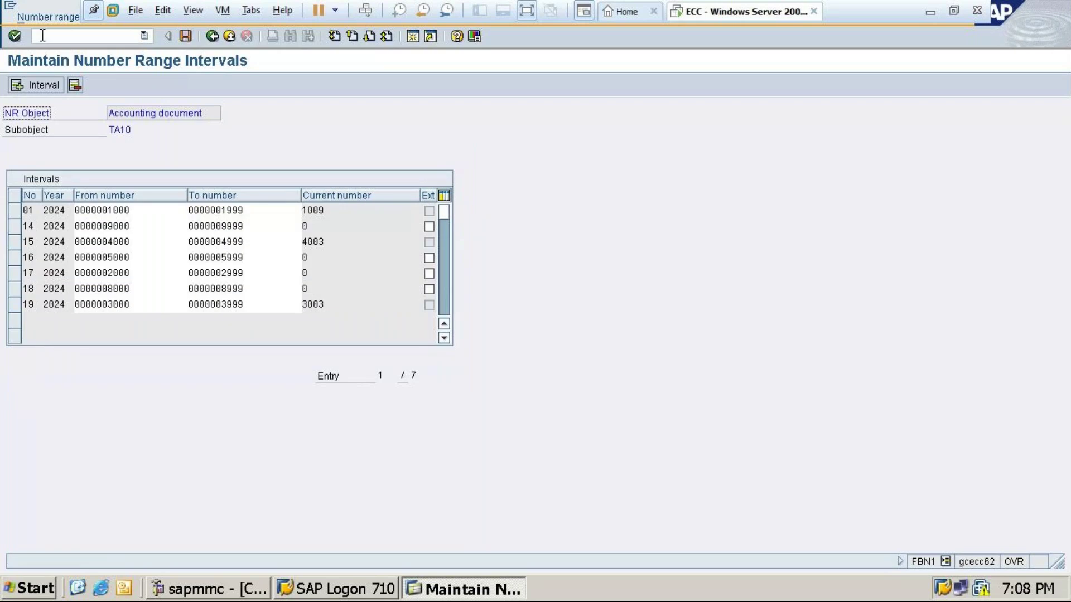
- Save the TA10 number range intervals, accept the transport notice, and select interval 14
click(187, 39)
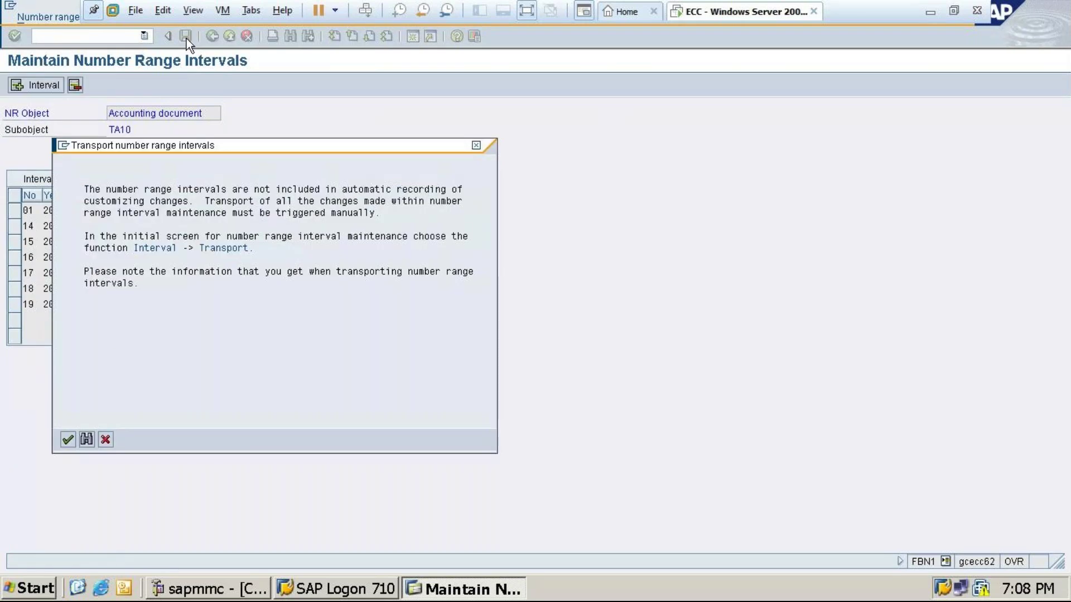
click(67, 440)
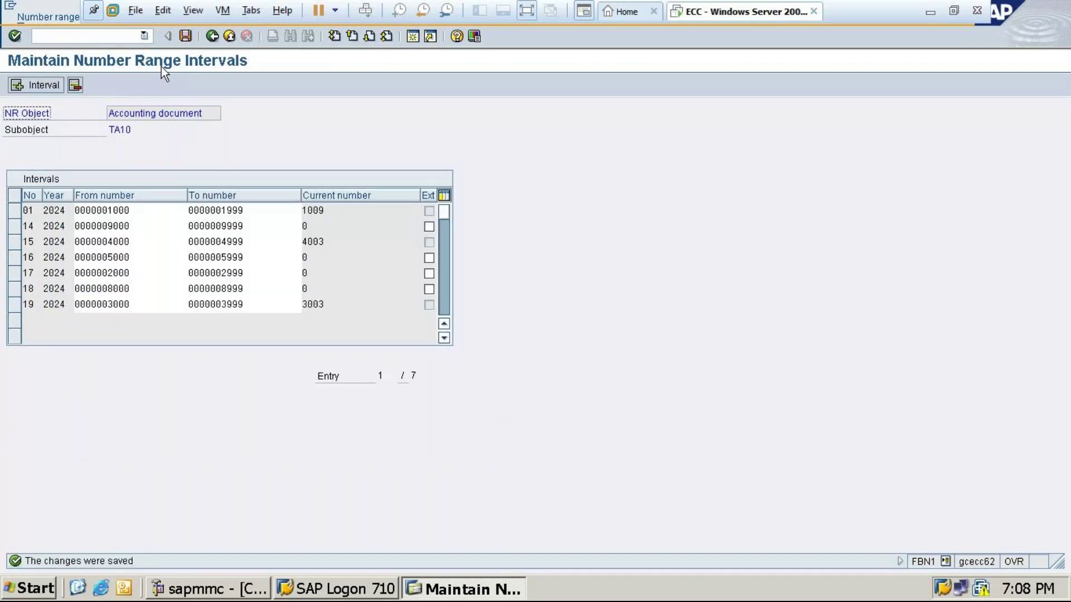
click(183, 35)
click(14, 226)
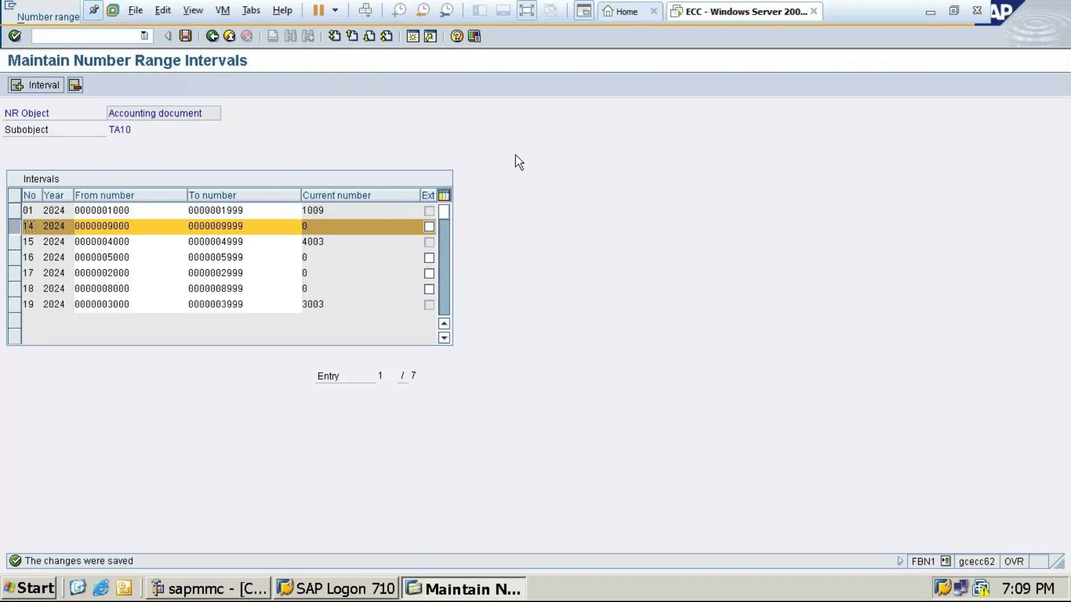
- Switch to the GoTo Meeting window to check the participants' responses, and return to the SAP session
click(927, 13)
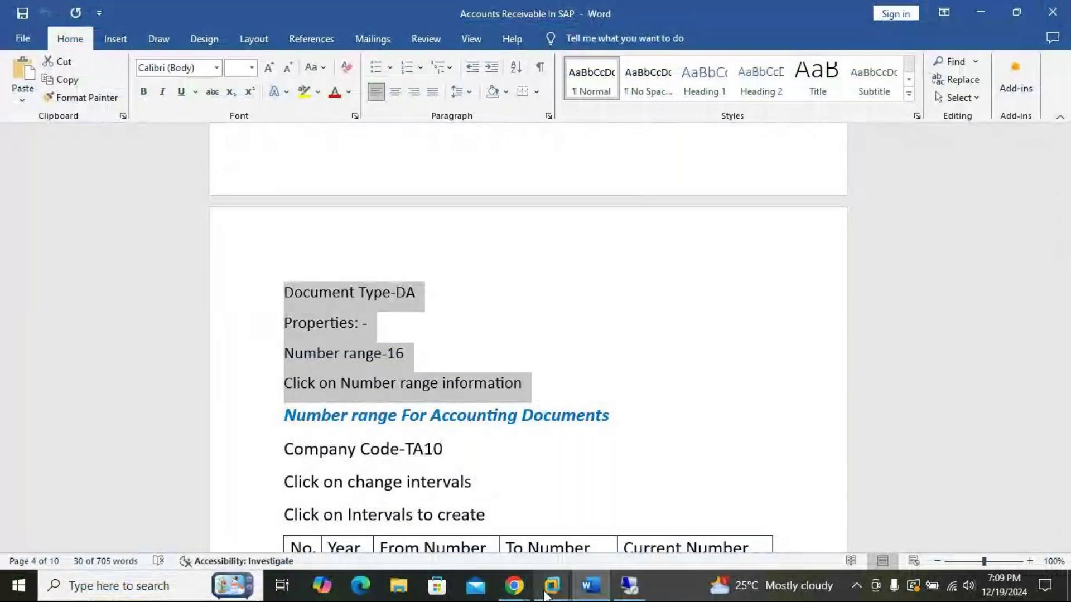
mouse_move(514, 586)
click(570, 528)
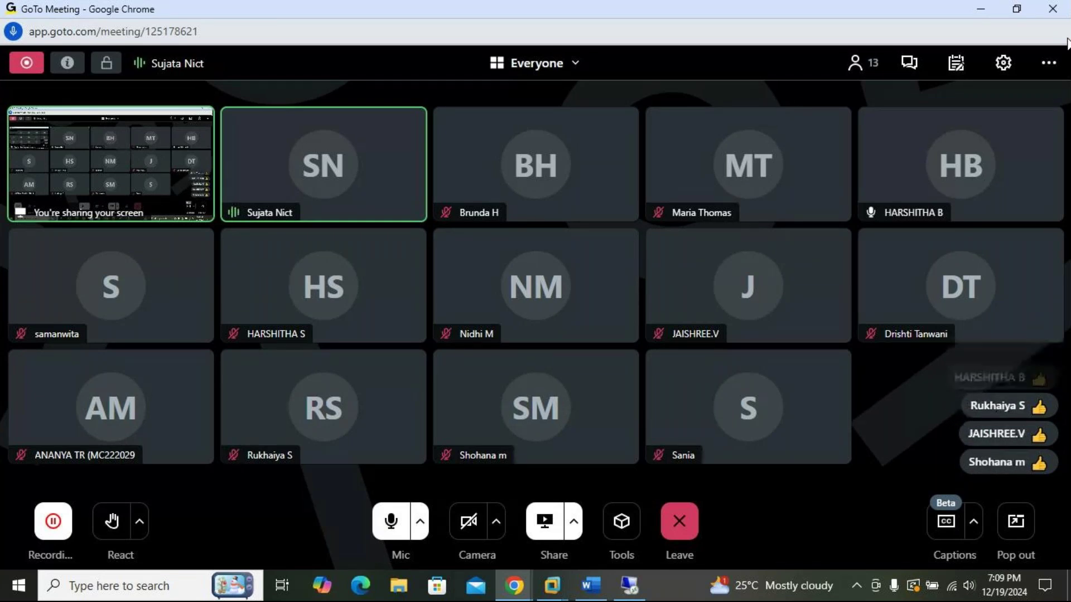
click(980, 9)
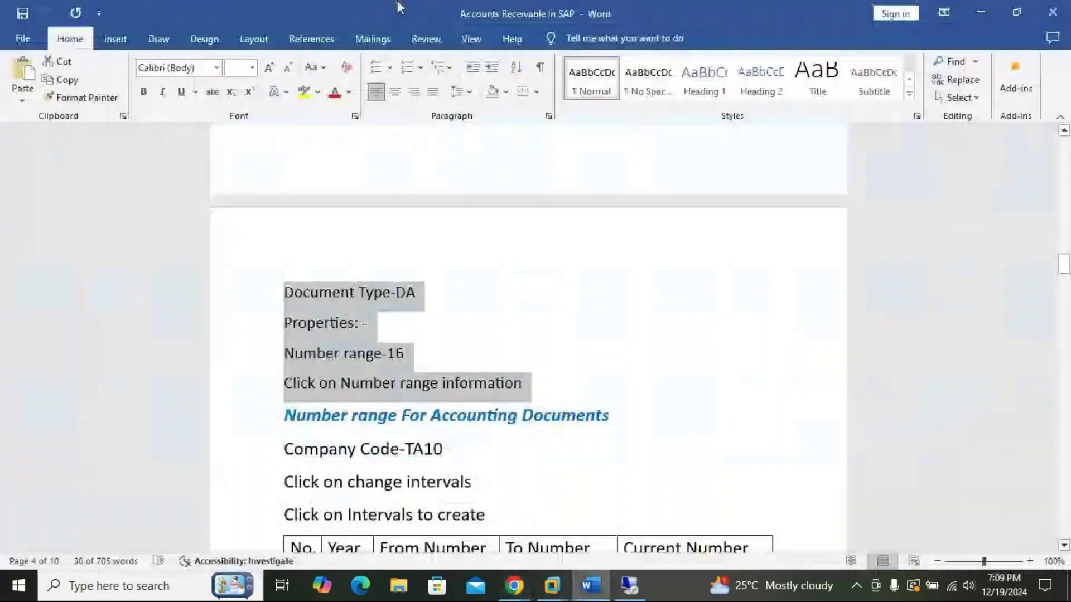
mouse_move(564, 596)
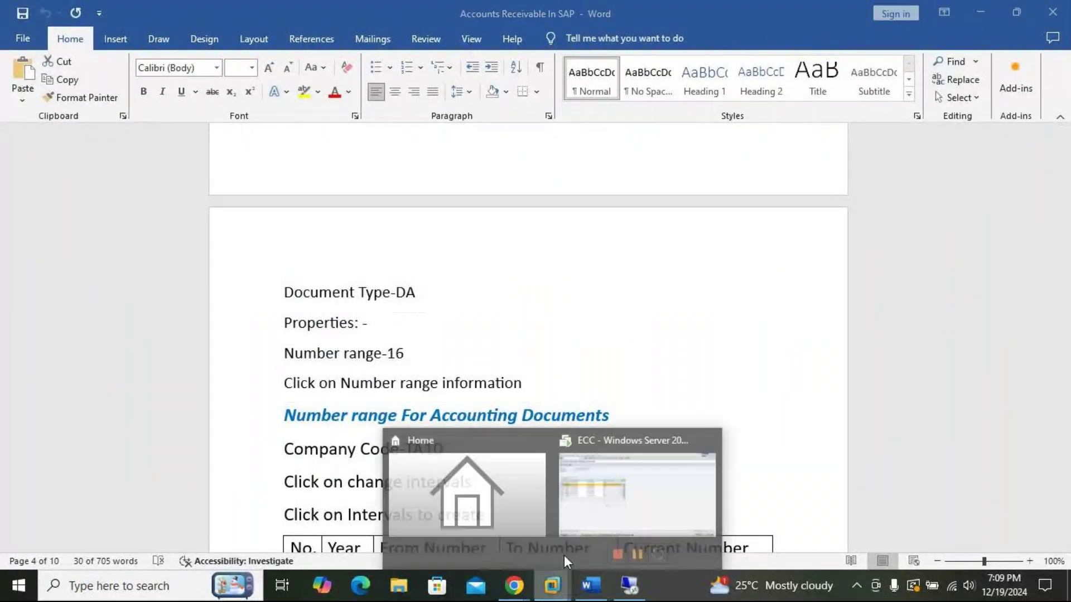
click(660, 485)
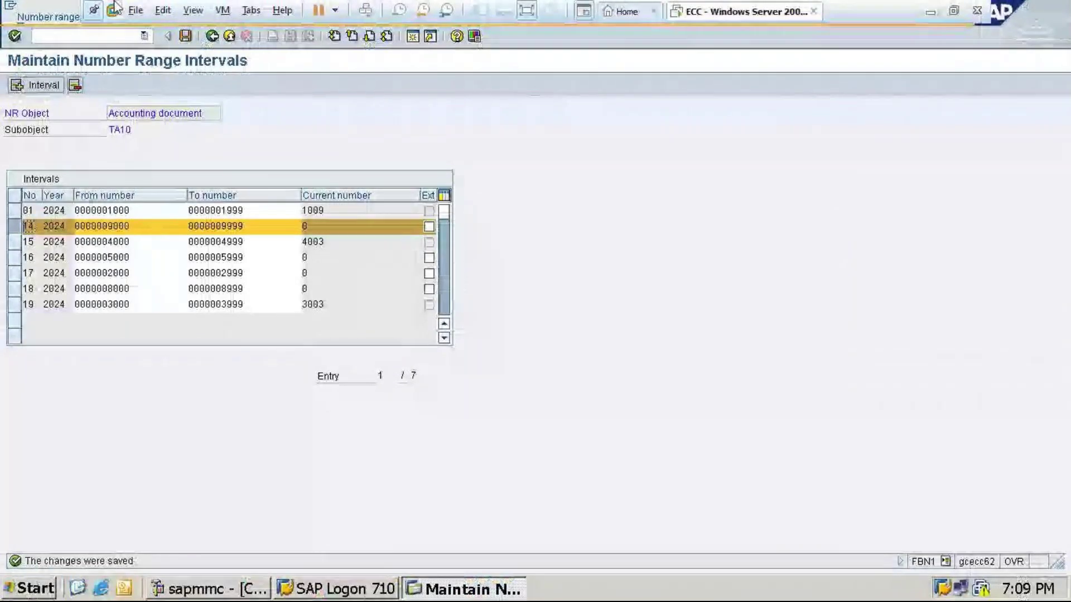
- Return to the DZ Customer payment details, save them, and go back to the document types overview
click(212, 36)
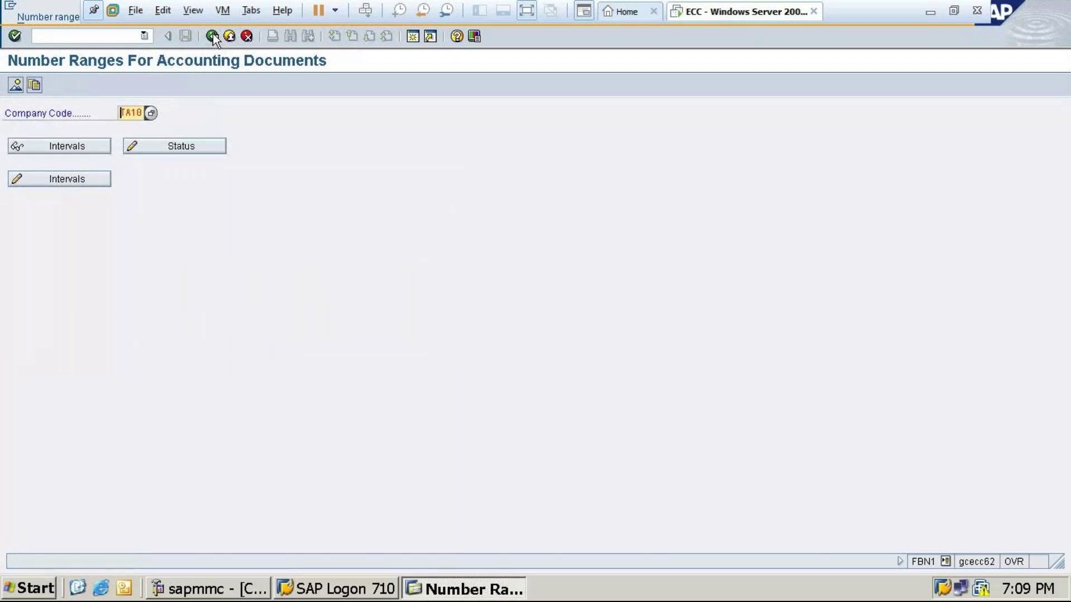
click(212, 37)
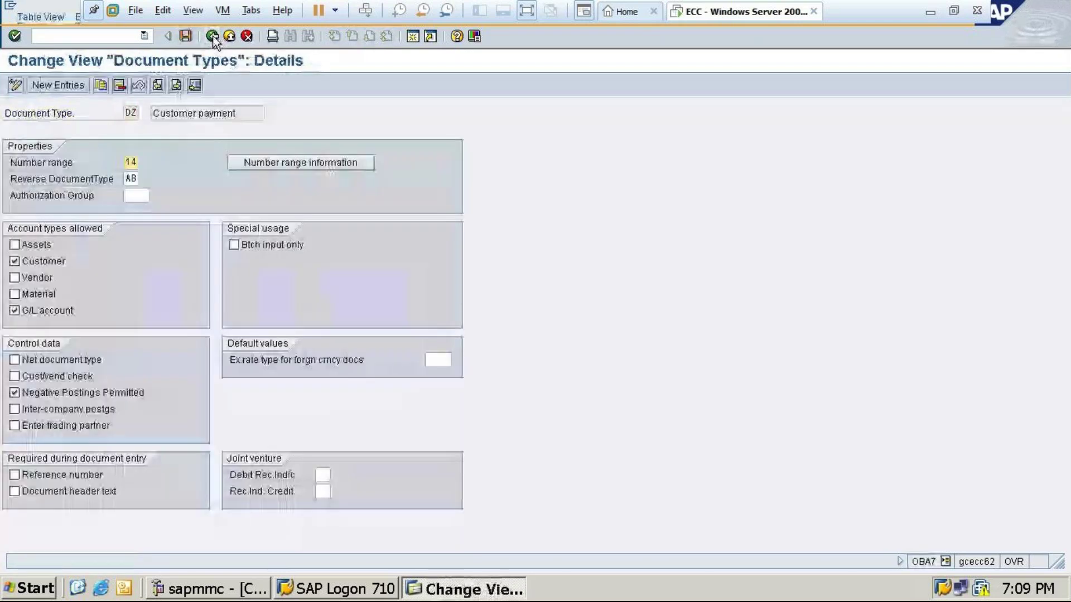
click(181, 37)
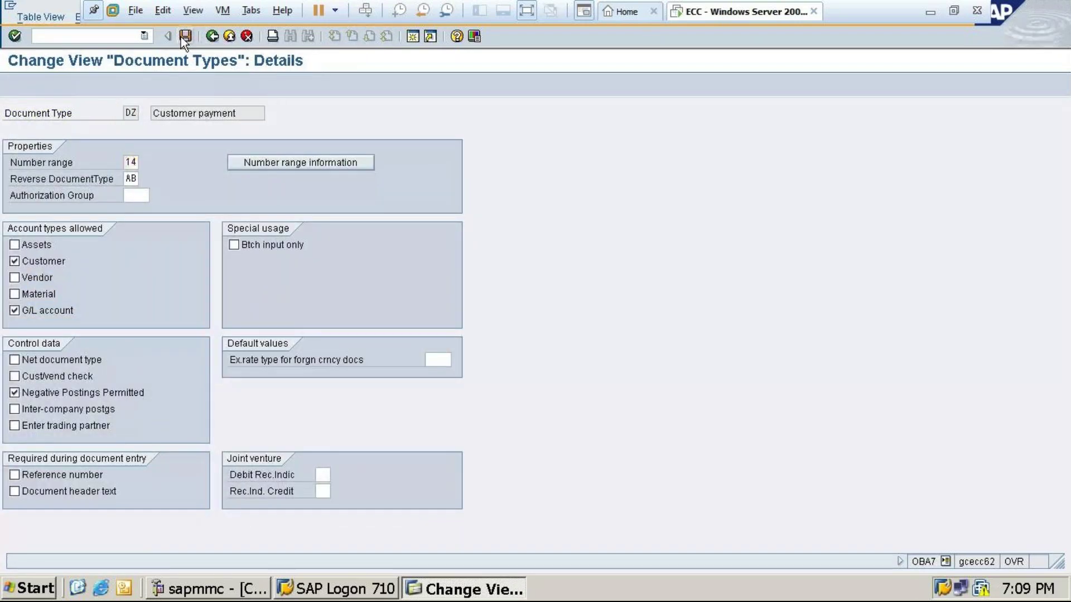
click(212, 37)
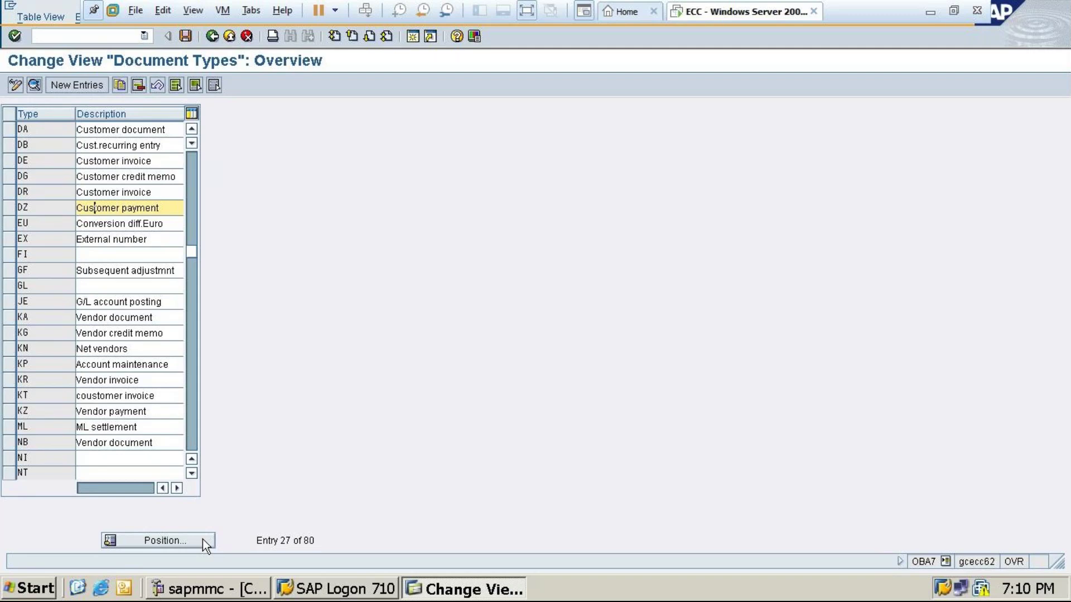
click(1016, 600)
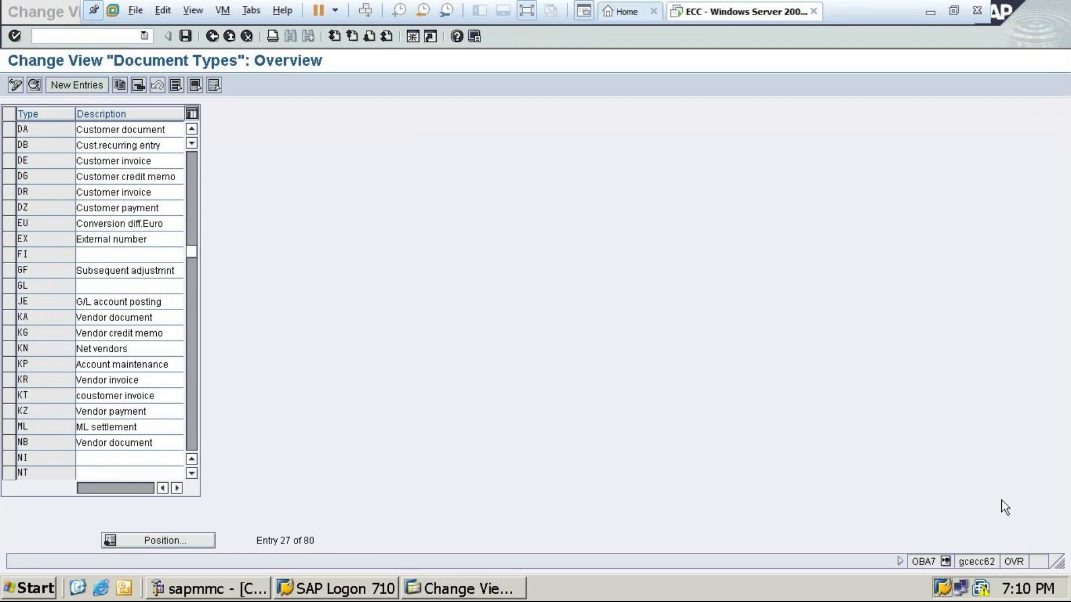
click(758, 98)
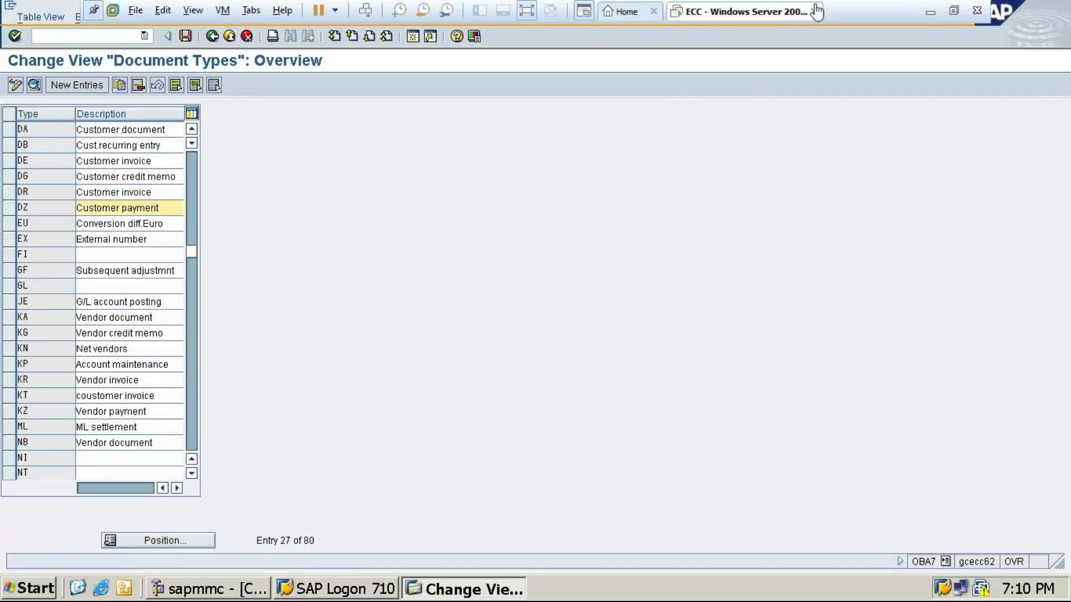
click(930, 12)
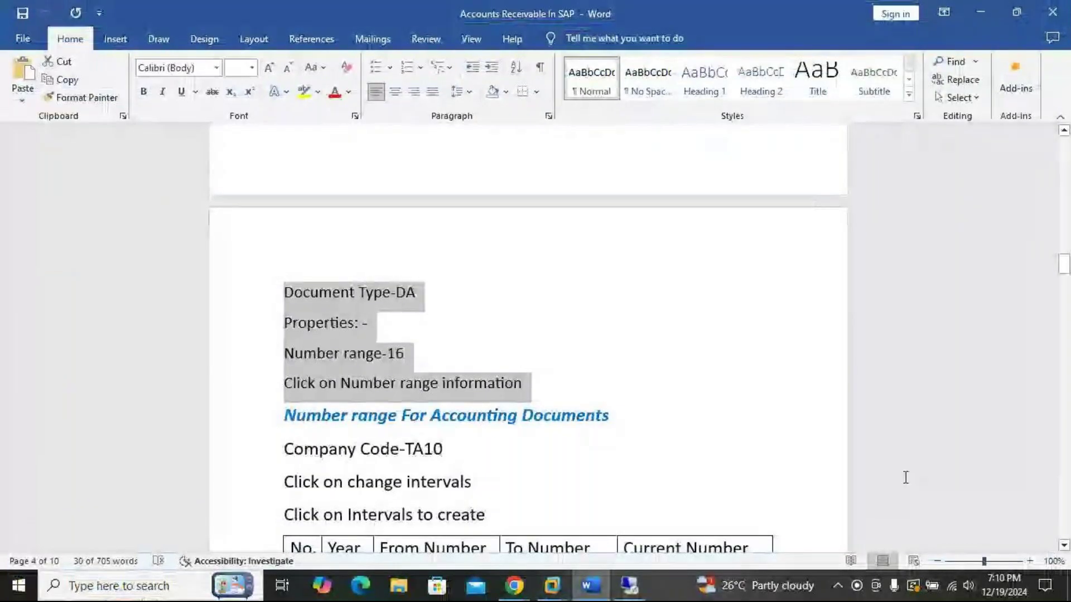
click(987, 592)
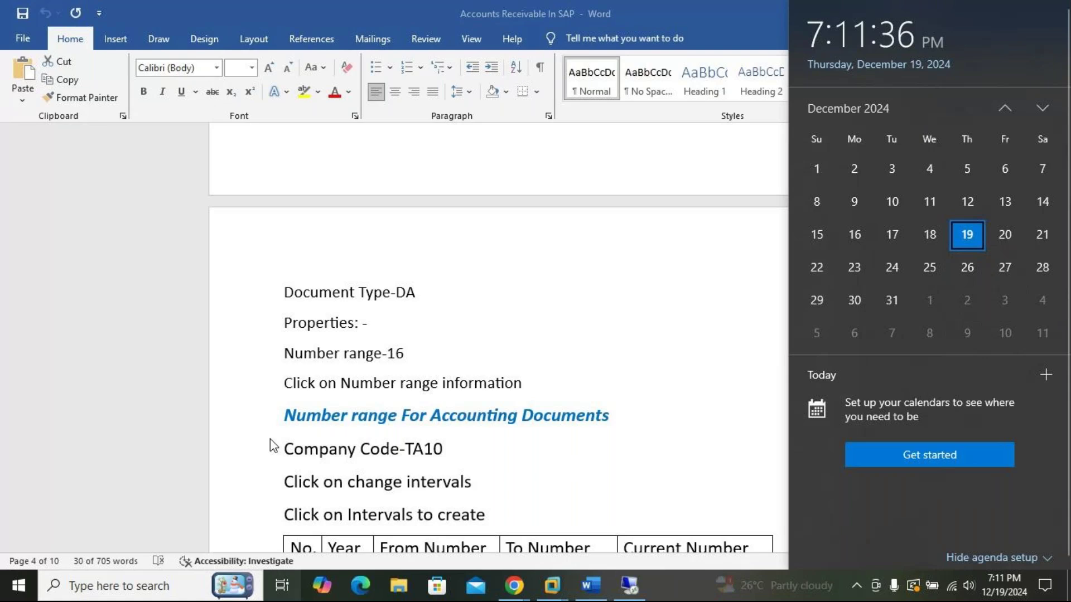
click(661, 312)
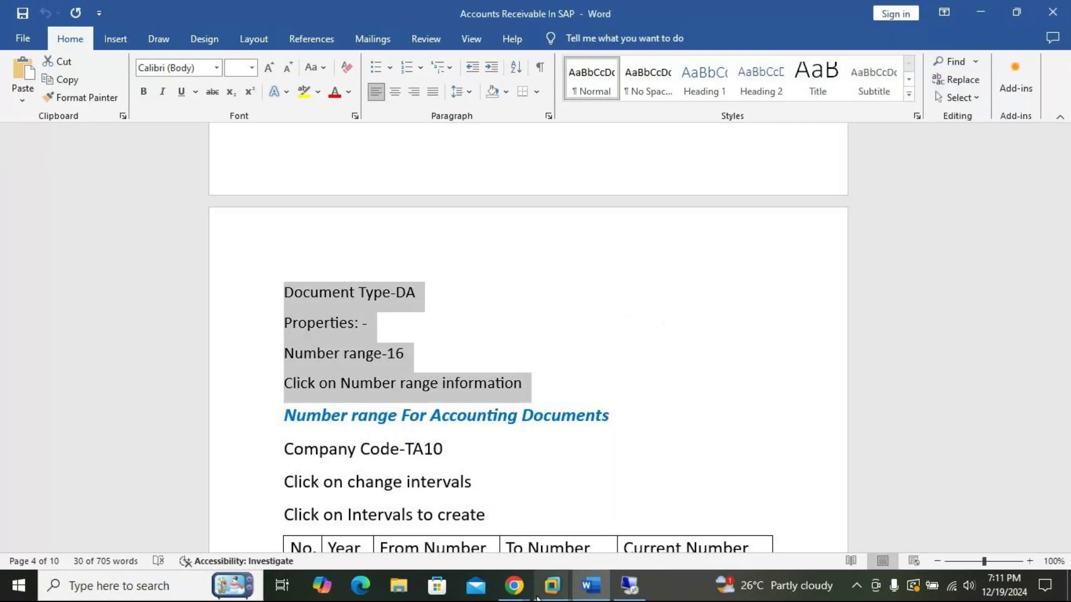
- Switch back to the SAP session and leave the document types overview for the SAP Easy Access screen
click(552, 586)
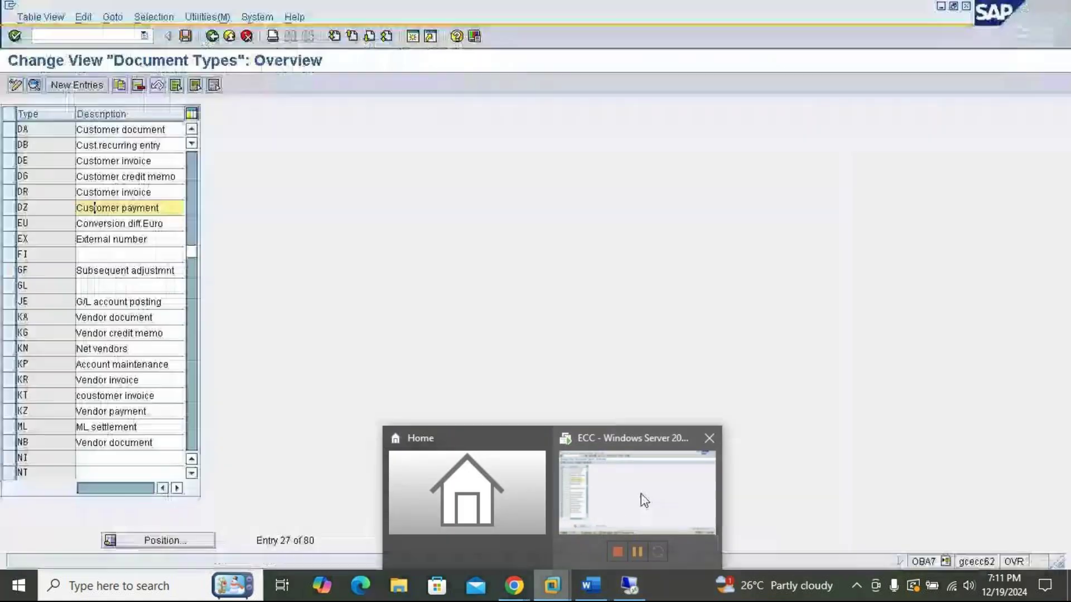
click(641, 500)
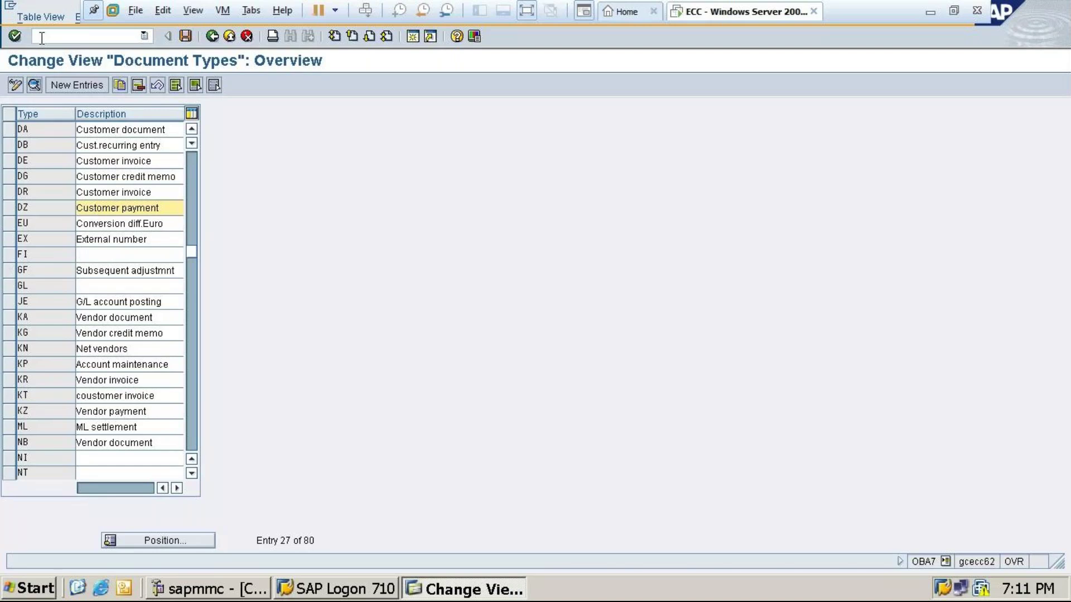
click(212, 36)
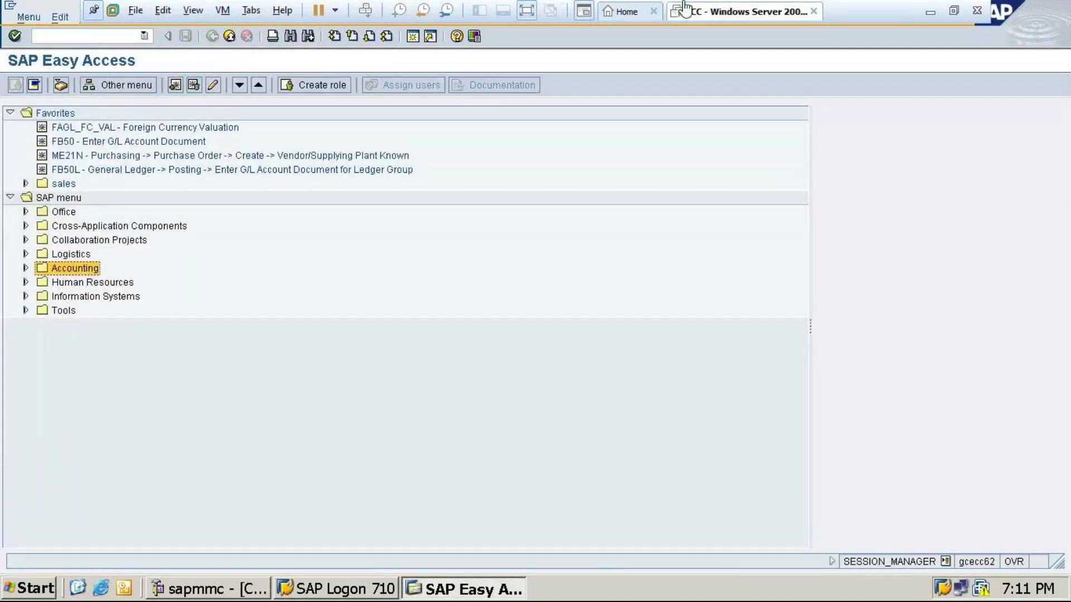
- Switch to the Accounts Receivable notes in Word and highlight the Tolerance Group for Customer instructions
click(929, 12)
scroll(430, 442, down, 3)
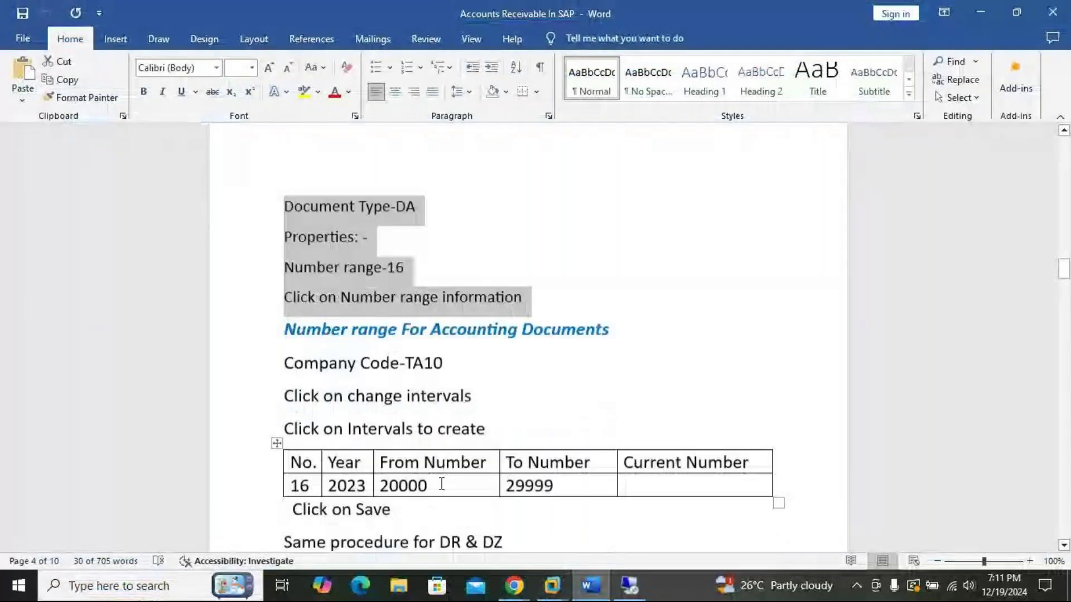
scroll(521, 370, down, 4)
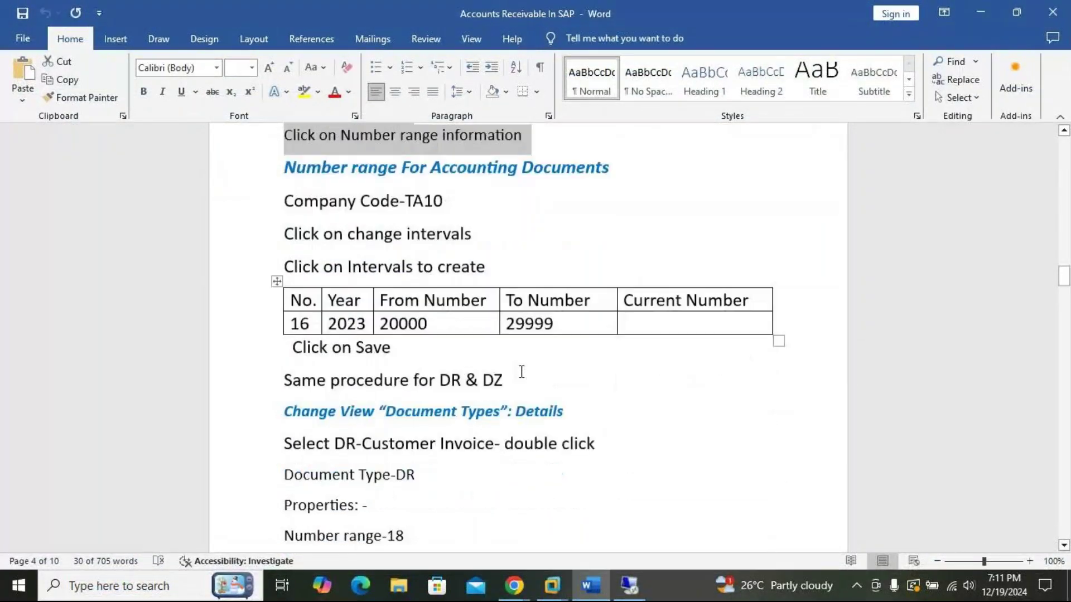
scroll(521, 371, down, 7)
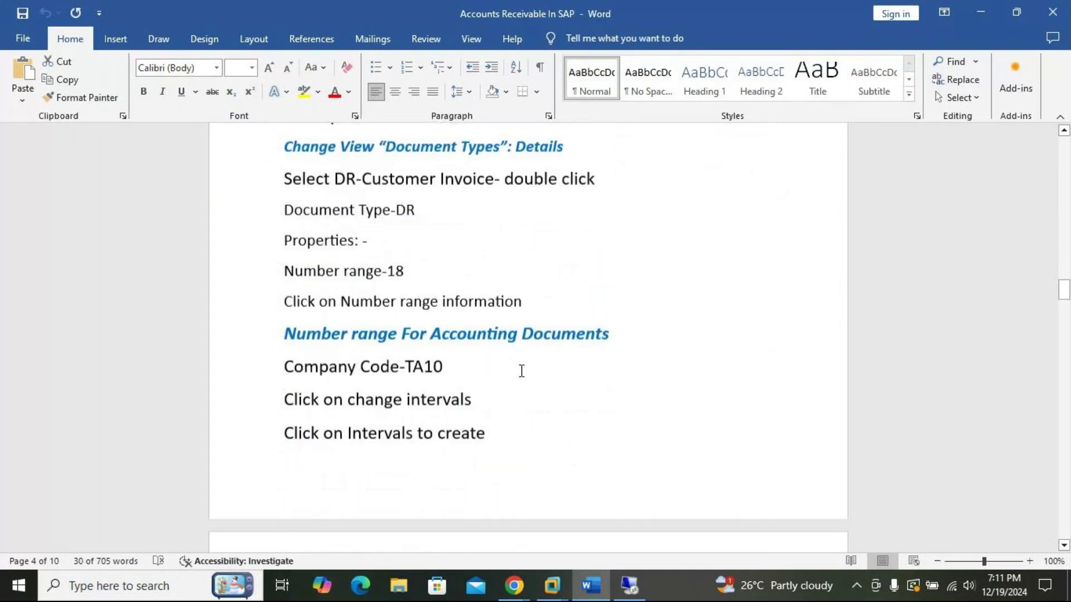
scroll(421, 279, down, 5)
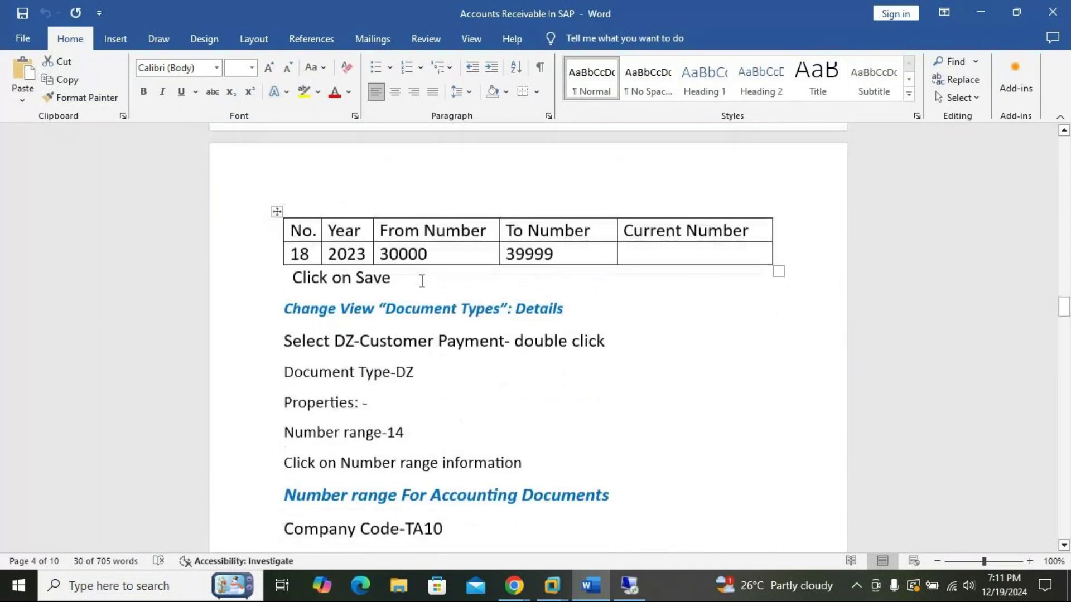
scroll(420, 279, down, 5)
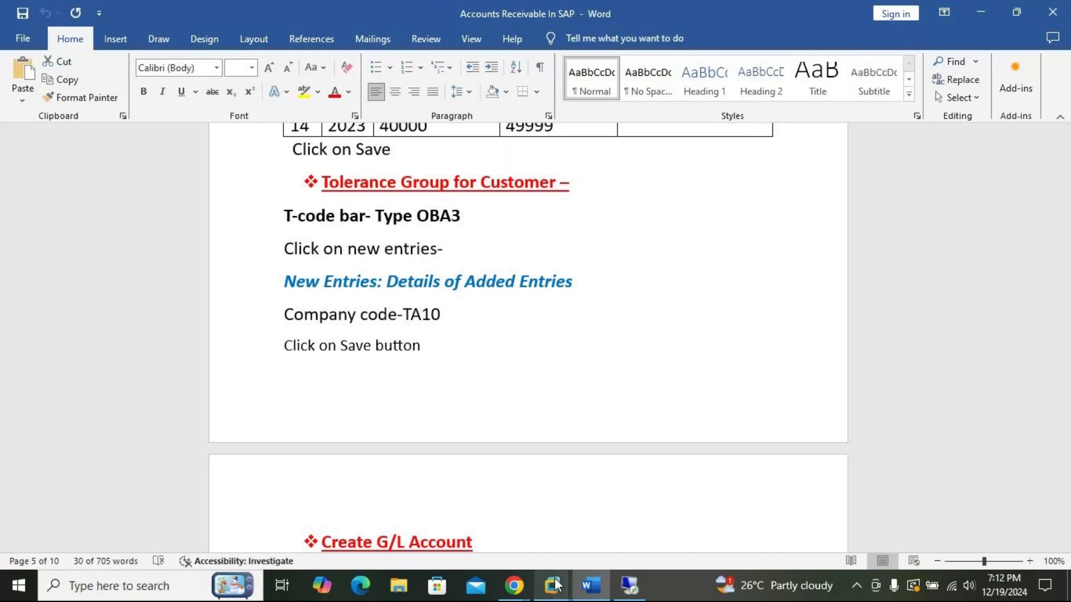
drag(322, 182, 604, 357)
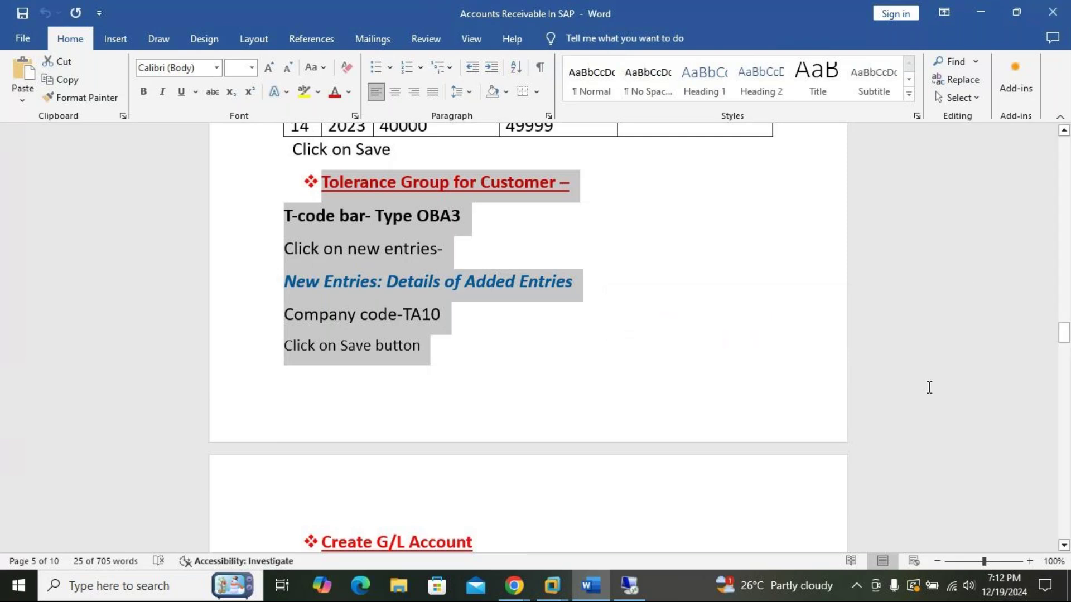
- Review the Tolerance Group for Customer notes, and check the participants' responses in the GoTo Meeting window
scroll(853, 355, down, 2)
scroll(819, 344, down, 1)
scroll(727, 404, up, 3)
scroll(729, 404, up, 2)
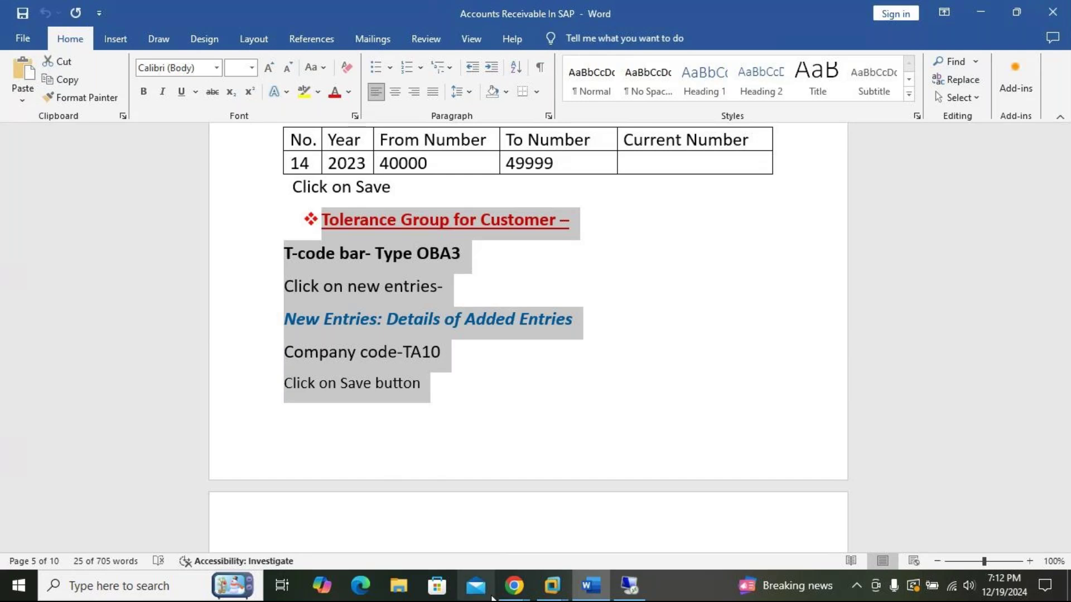
click(528, 589)
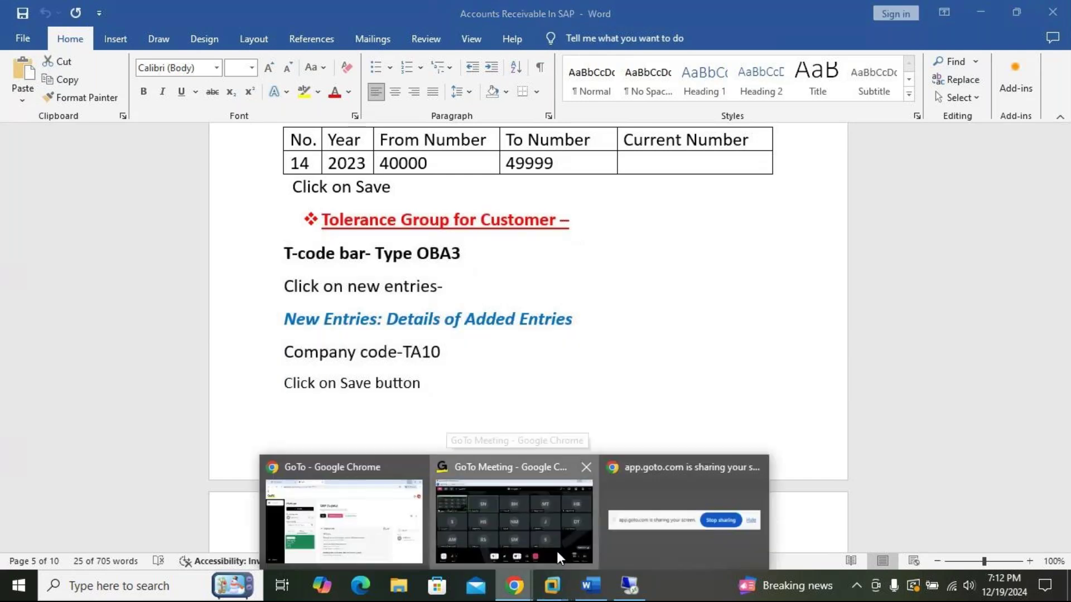
click(516, 505)
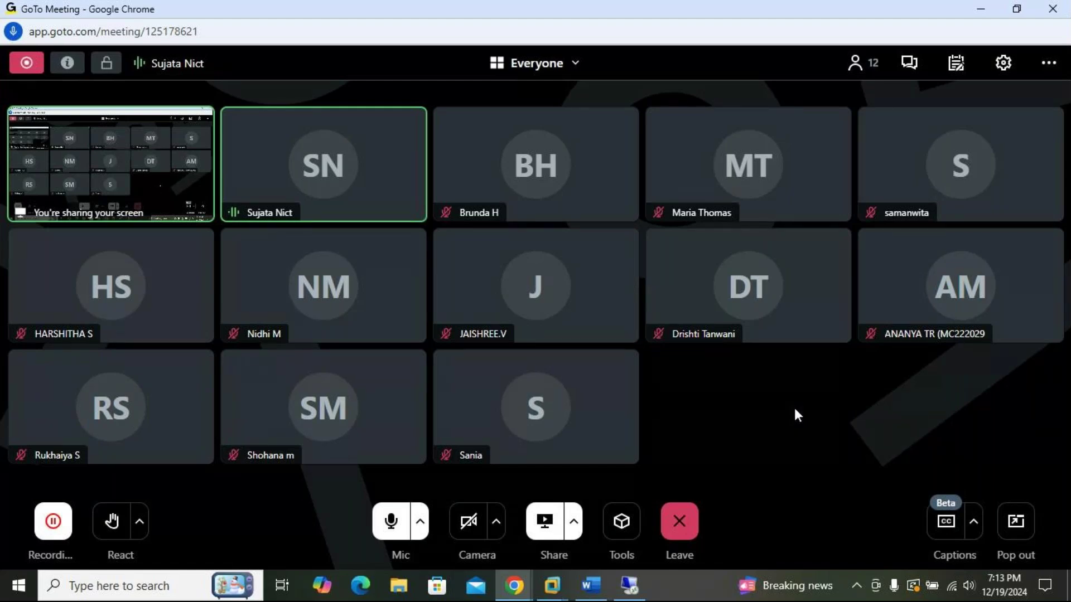
click(980, 12)
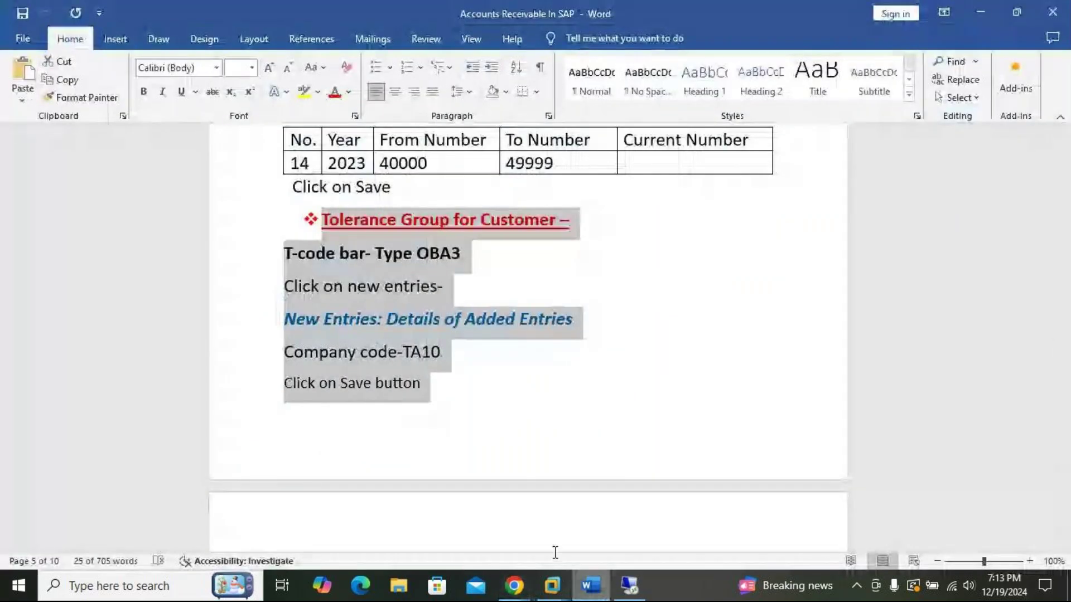
- Switch to the SAP session and open the Customer/Vendor Tolerances overview with transaction OBA3
click(552, 586)
click(672, 521)
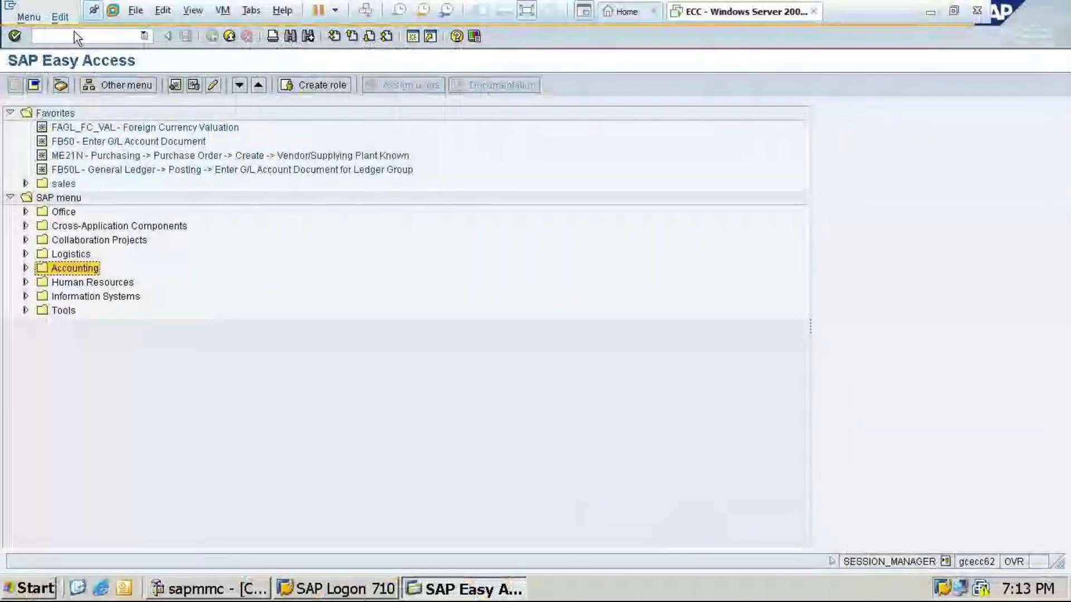
text(/n)
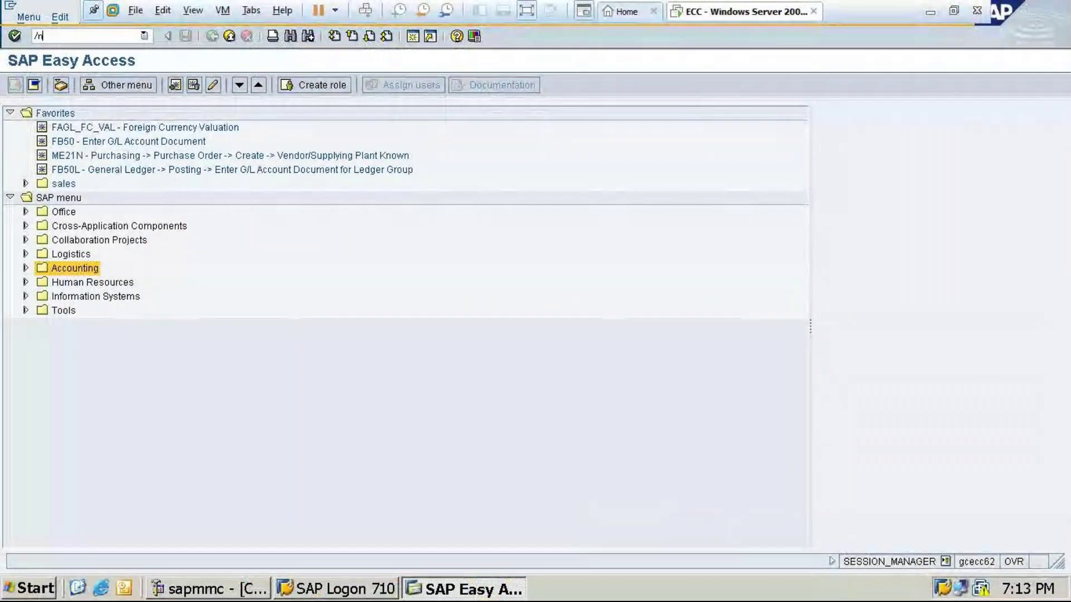
text(dba3)
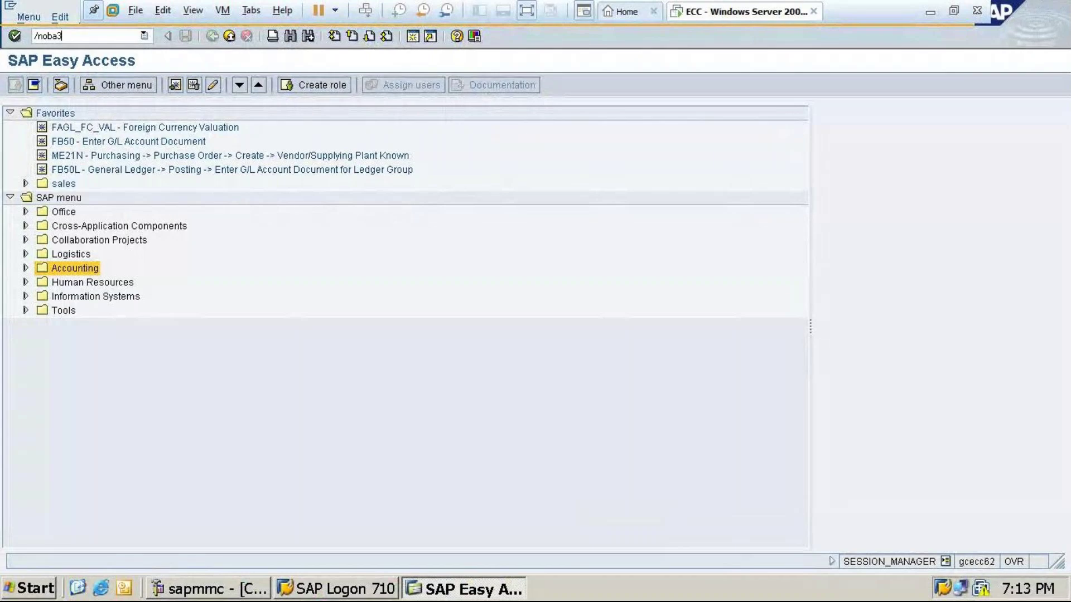
key(Return)
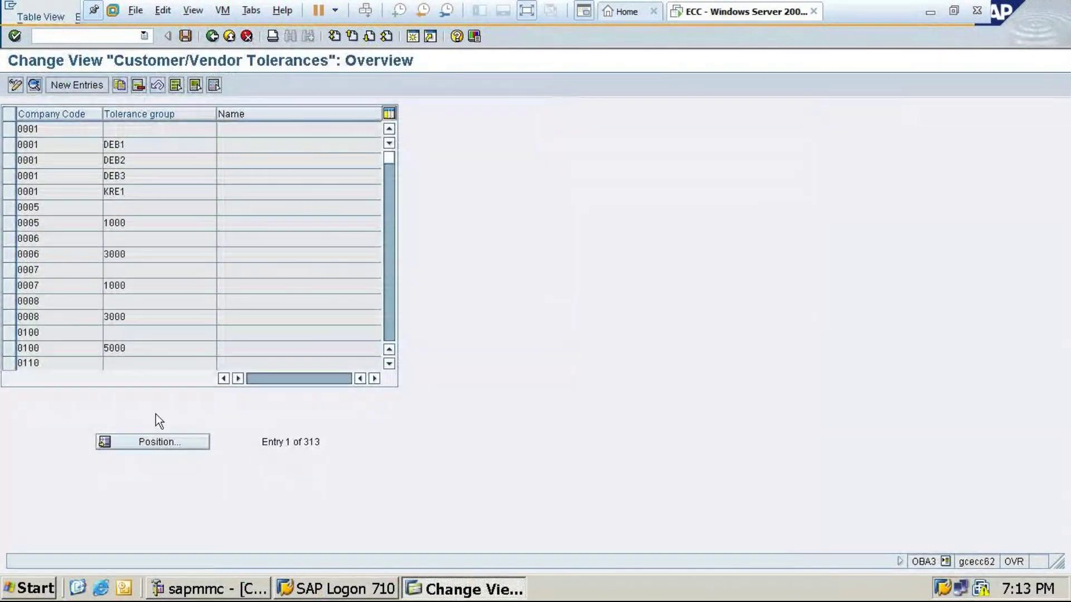
- Locate company code TA10 in the tolerances overview, view its tolerance details, and return to SAP Easy Access
click(149, 440)
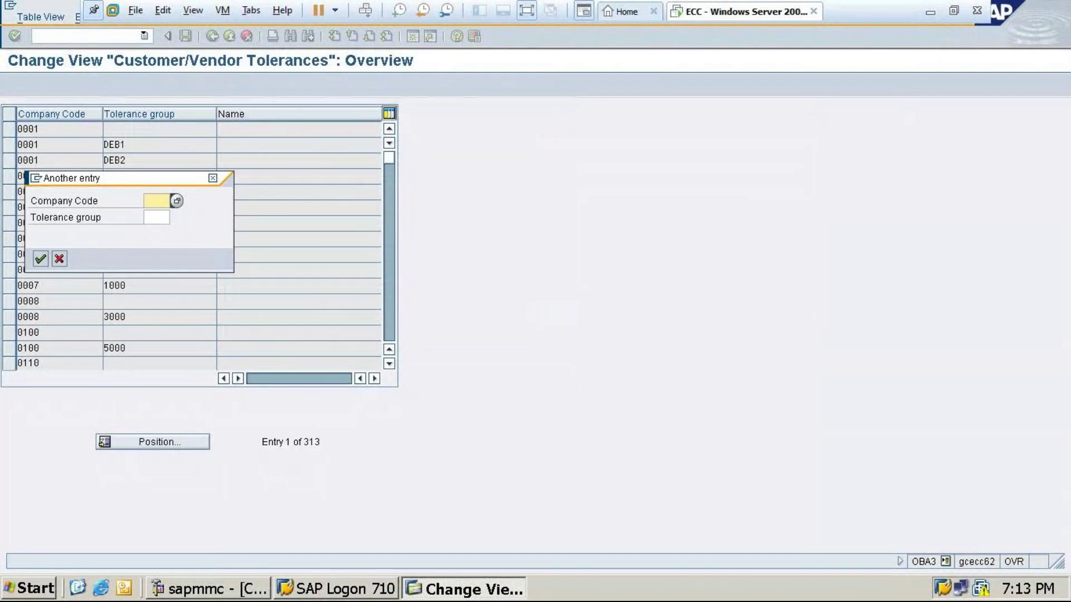
text(ta10)
key(Return)
double_click(59, 129)
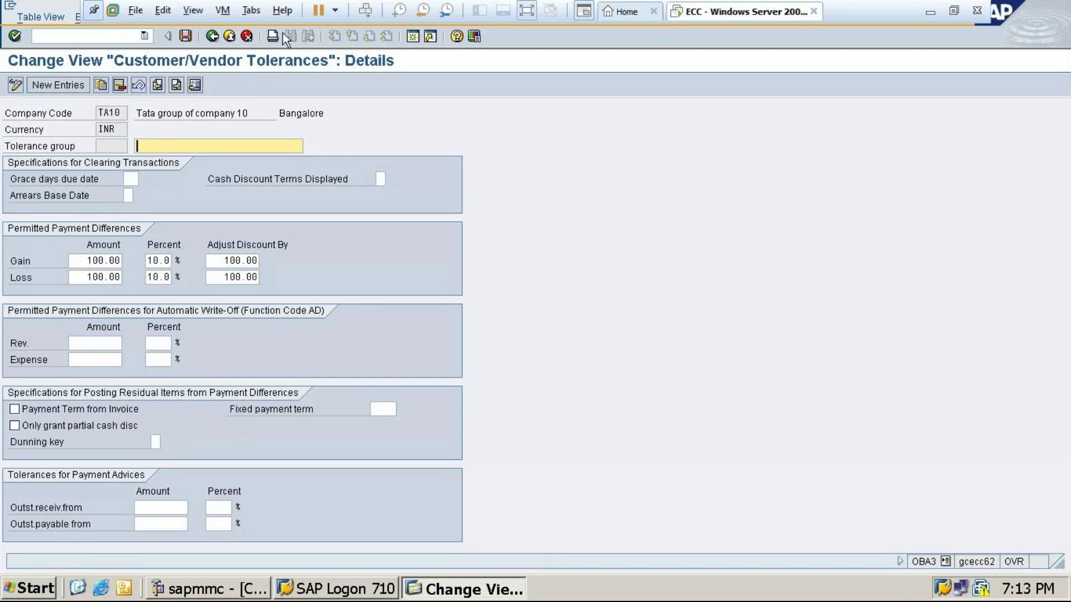
click(212, 37)
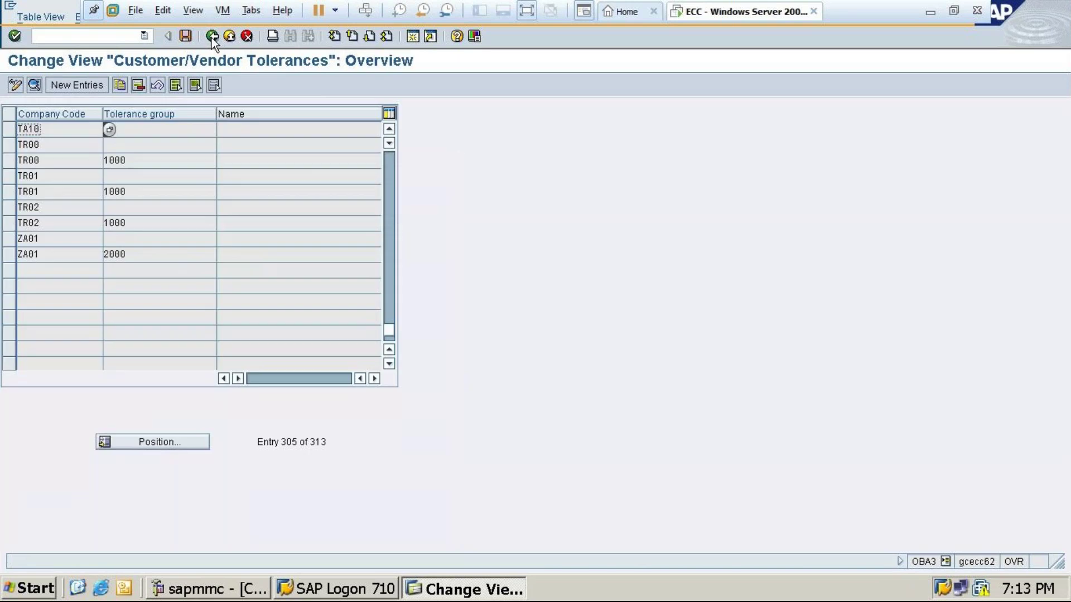
click(212, 37)
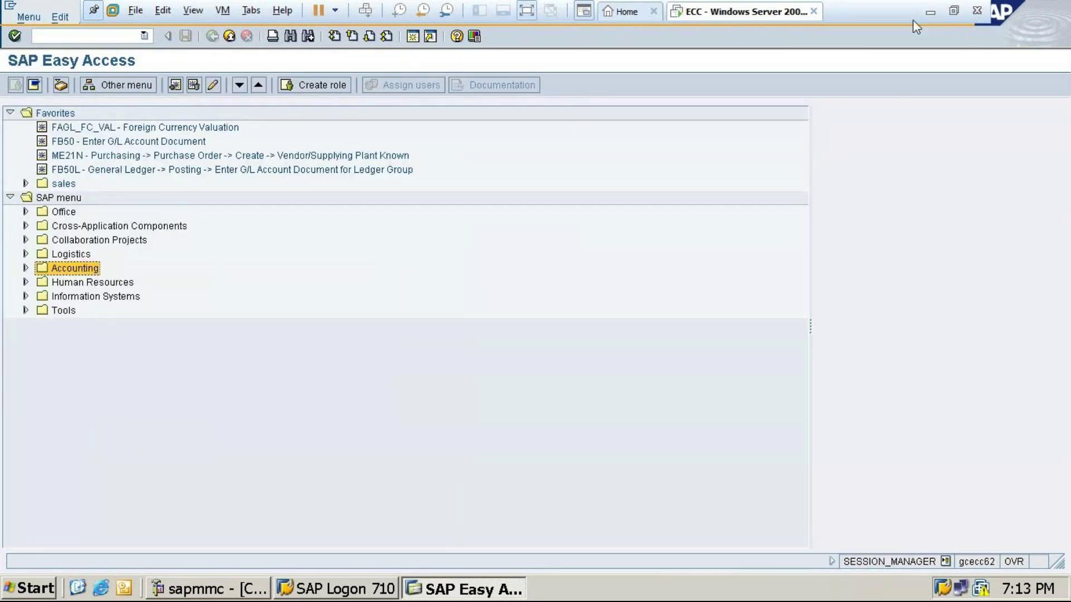
- Switch to the Accounts Receivable notes in Word and read the instructions for creating G/L accounts, customers and customer invoices
click(931, 12)
scroll(673, 373, down, 9)
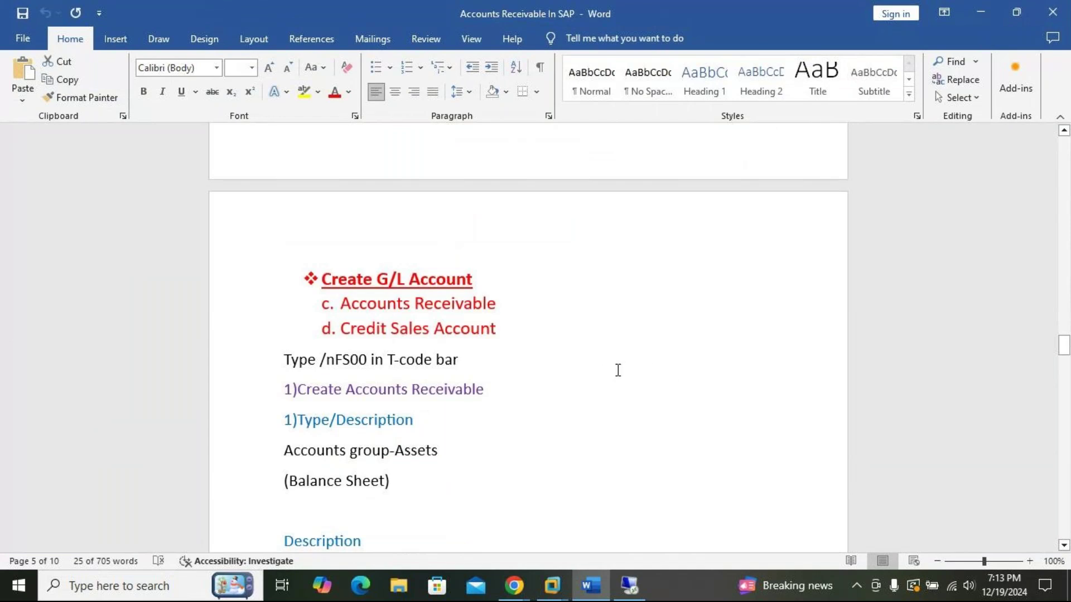
scroll(618, 370, down, 10)
scroll(618, 370, down, 10)
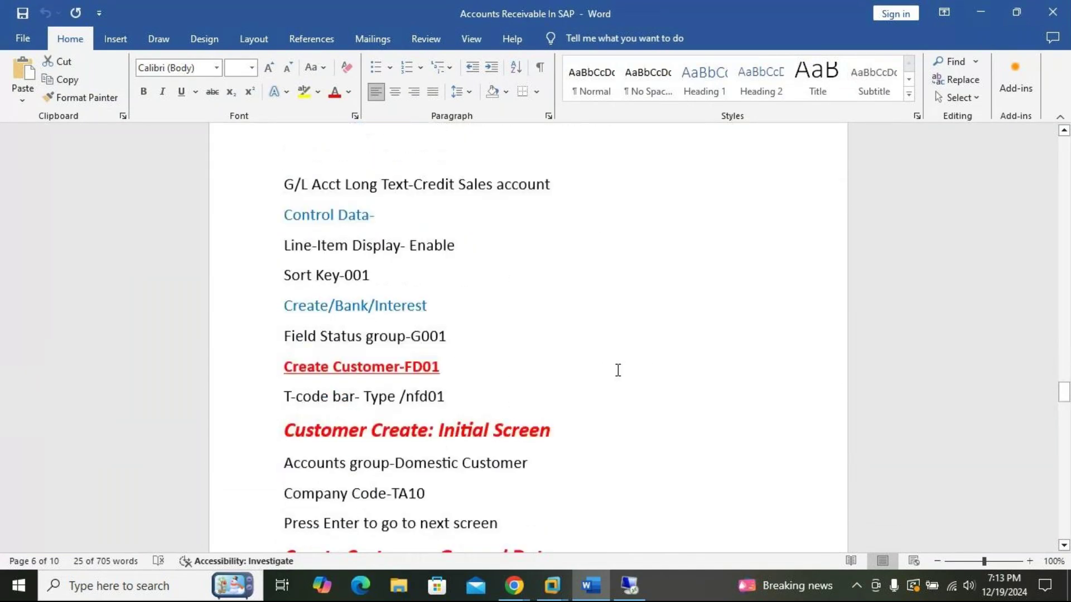
scroll(618, 370, down, 8)
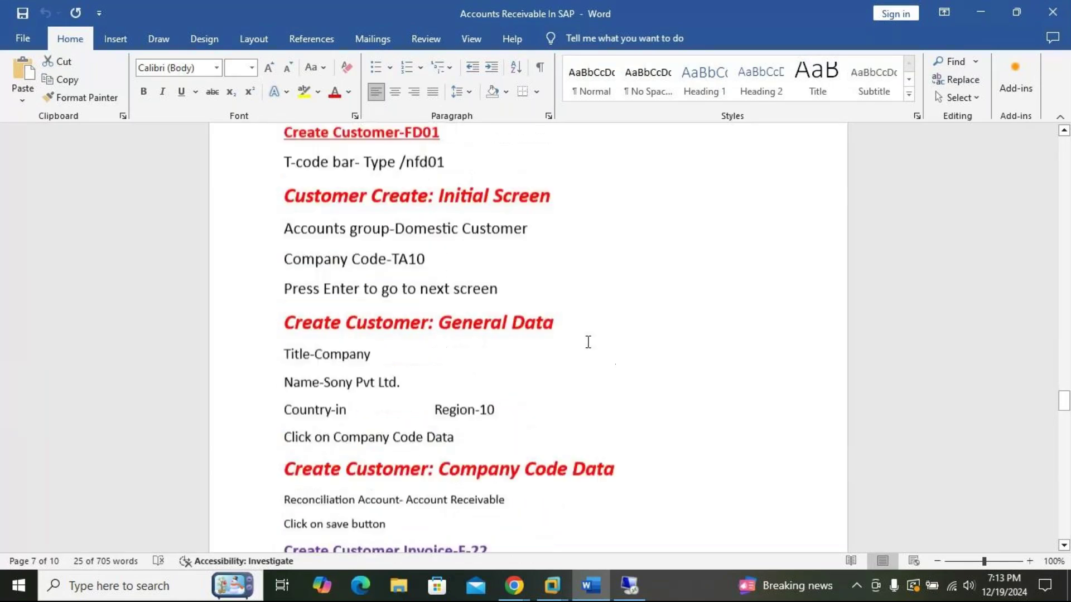
scroll(588, 341, down, 9)
scroll(588, 342, down, 4)
scroll(588, 341, up, 4)
scroll(588, 342, up, 5)
scroll(588, 341, up, 9)
- Switch back to the SAP session and open central G/L account maintenance with transaction FS00
mouse_move(552, 586)
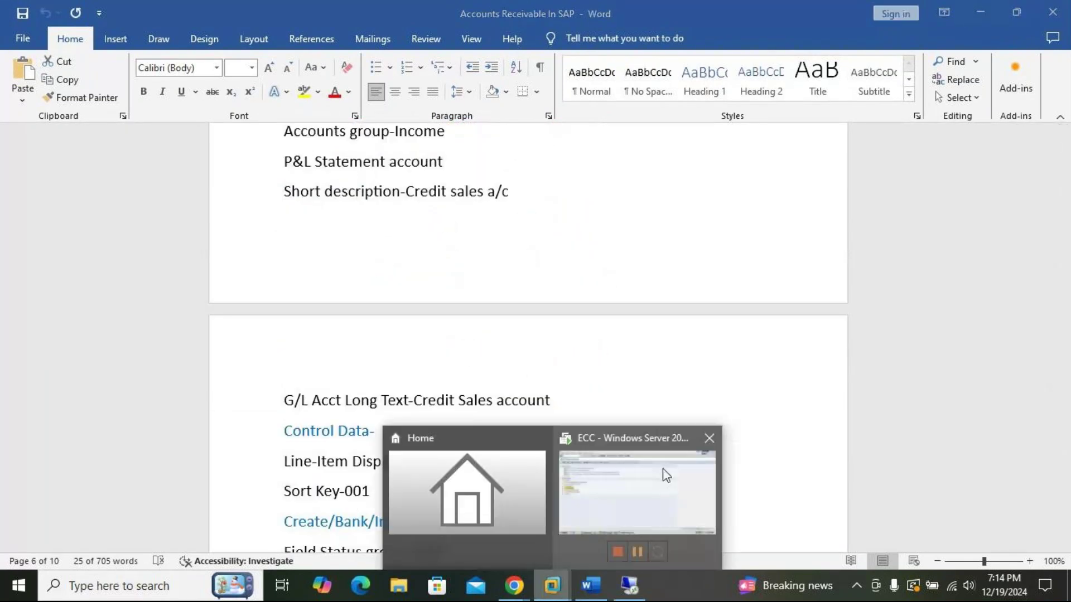
click(666, 476)
click(116, 34)
text(/n)
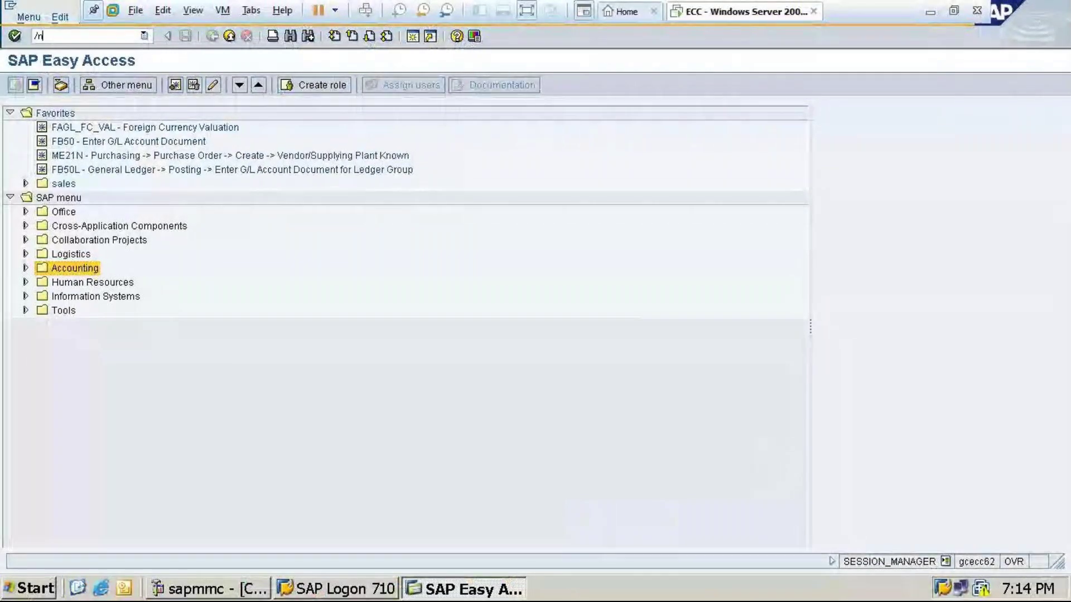
text(fs00)
key(Return)
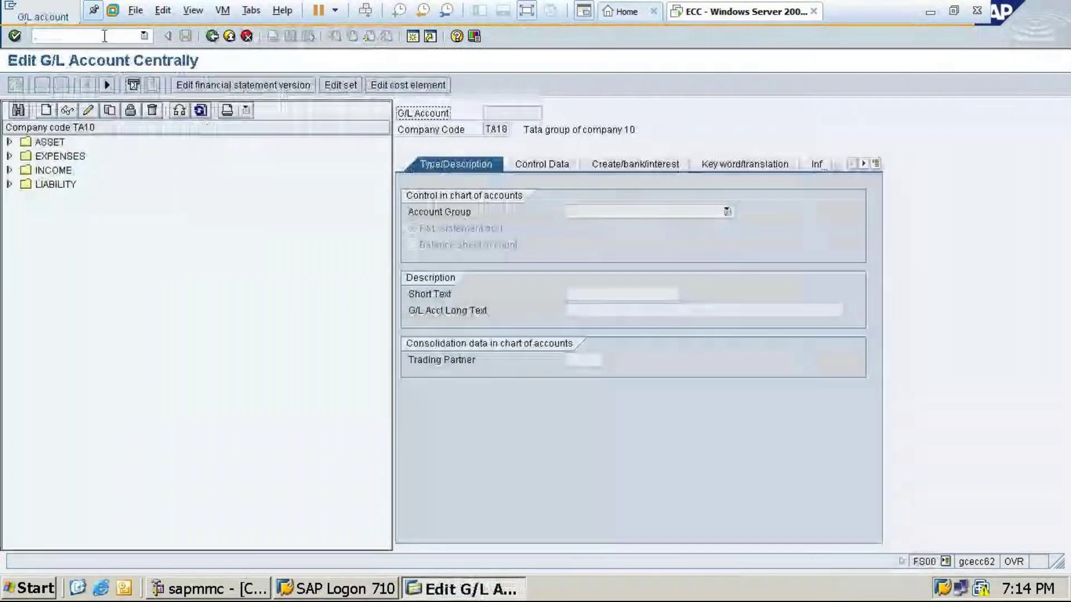
- Expand the ASSET and INCOME account groups and display the sundry debtor G/L account
click(10, 142)
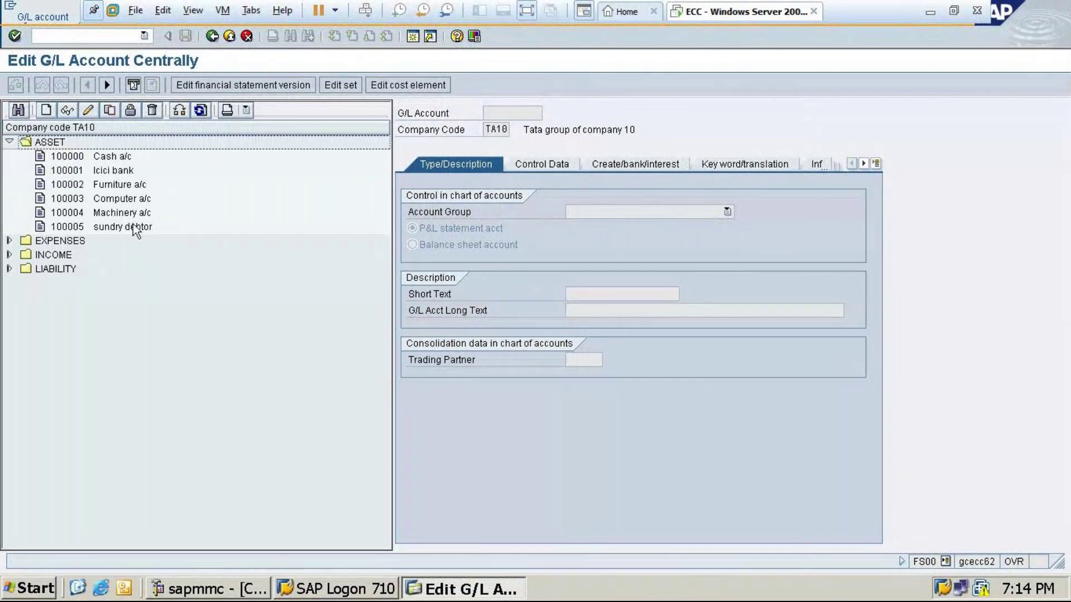
click(6, 255)
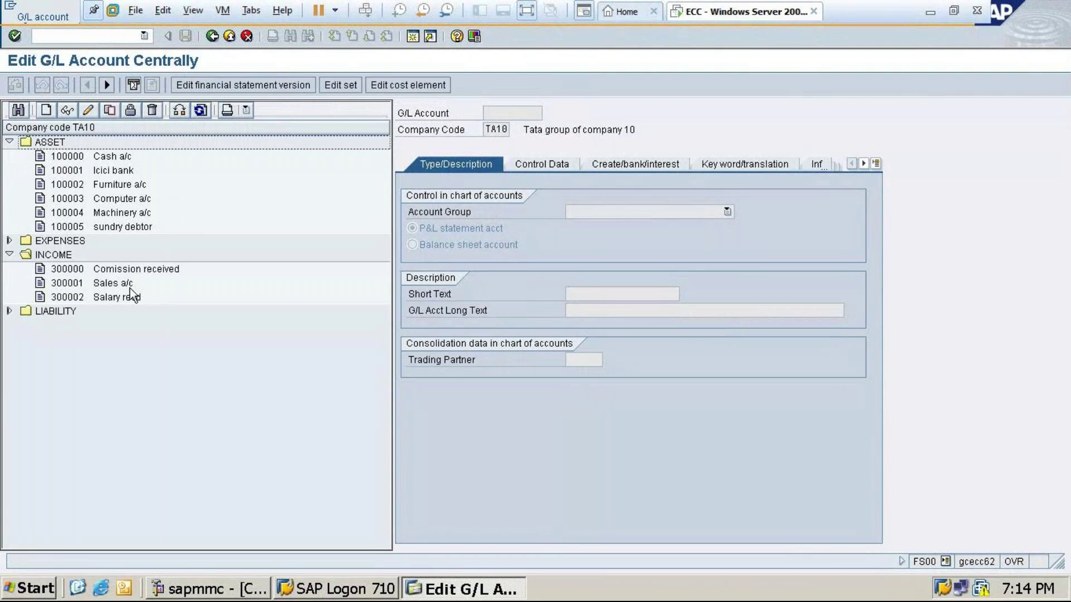
click(133, 228)
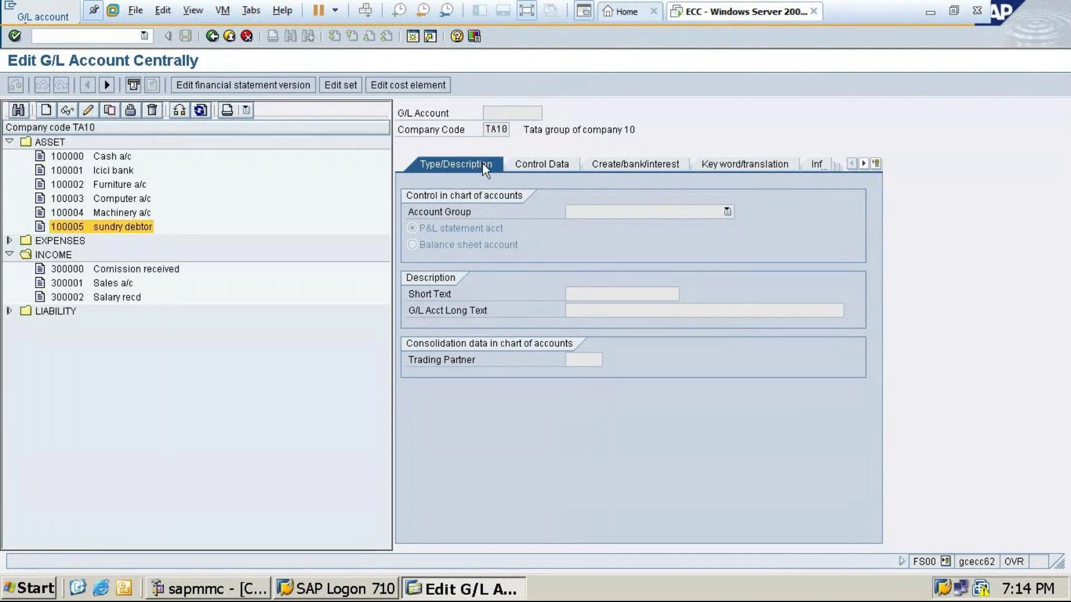
click(65, 111)
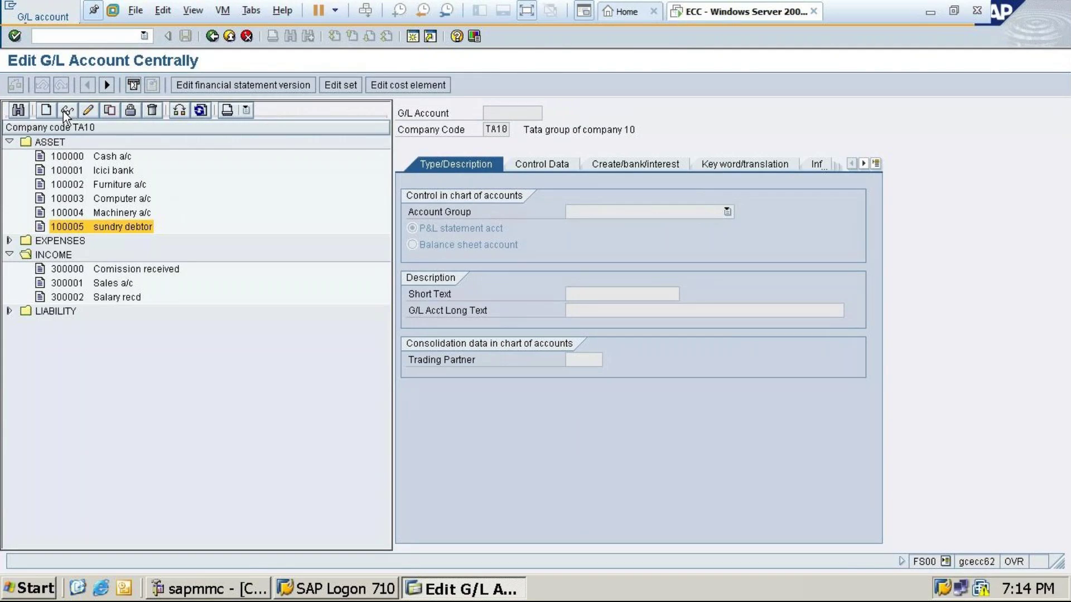
- Examine the sundry debtor account's control data and its document creation settings, including the field status group
click(529, 166)
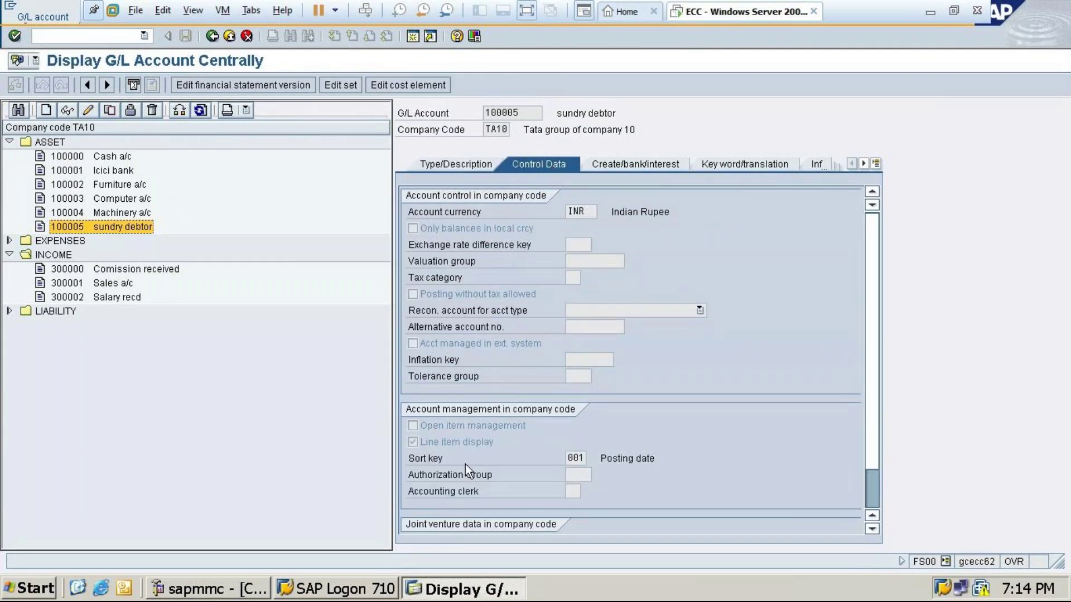
click(608, 162)
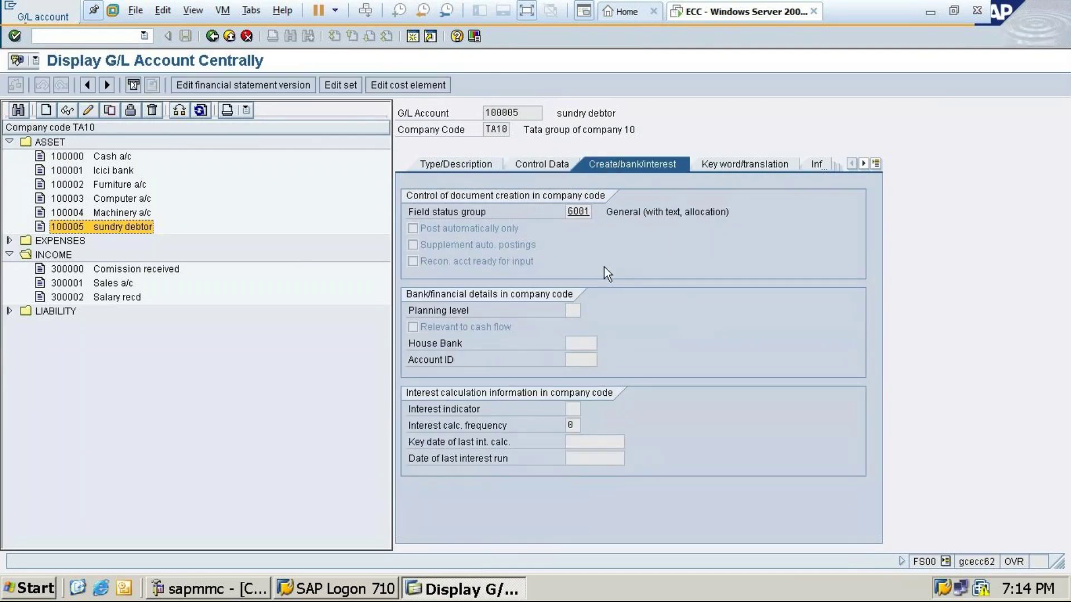
click(589, 212)
- Change the sundry debtor account's field status group to G067 Reconciliation accounts and save the account
click(89, 109)
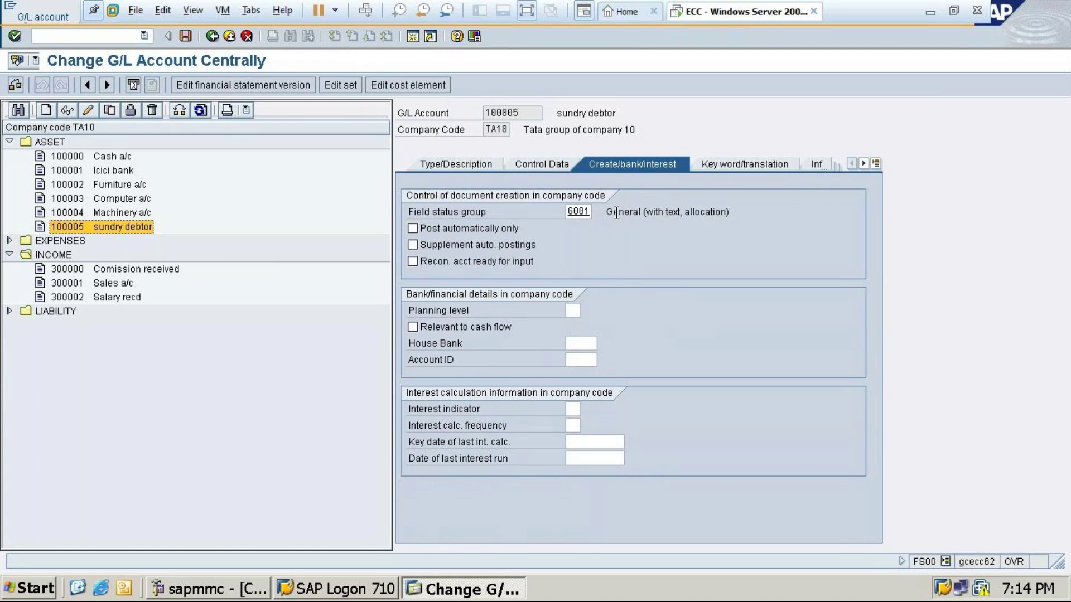
click(587, 212)
click(597, 212)
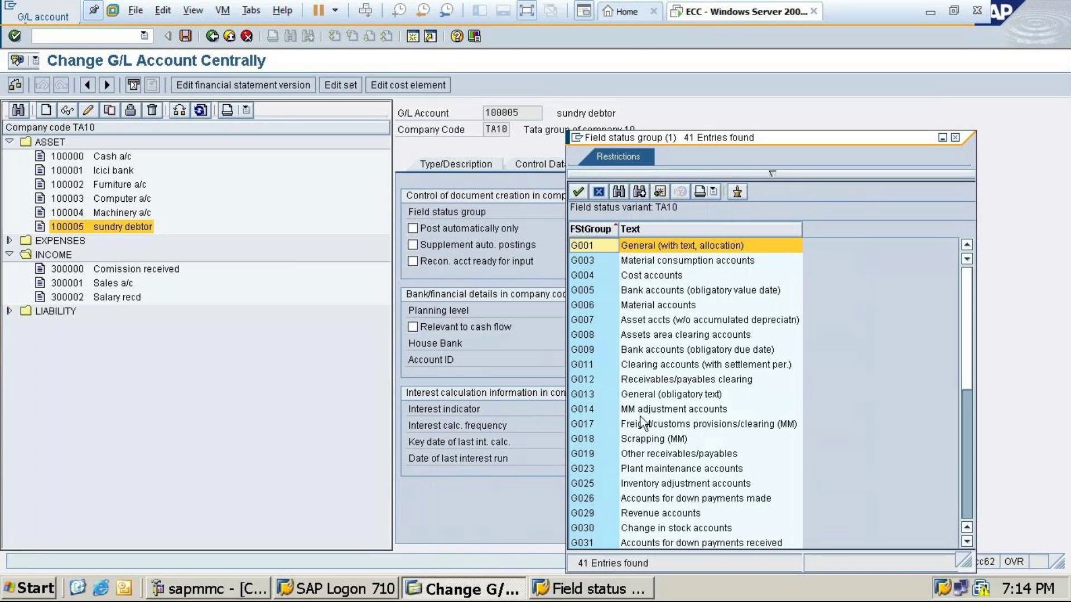
scroll(576, 438, down, 5)
scroll(686, 410, down, 2)
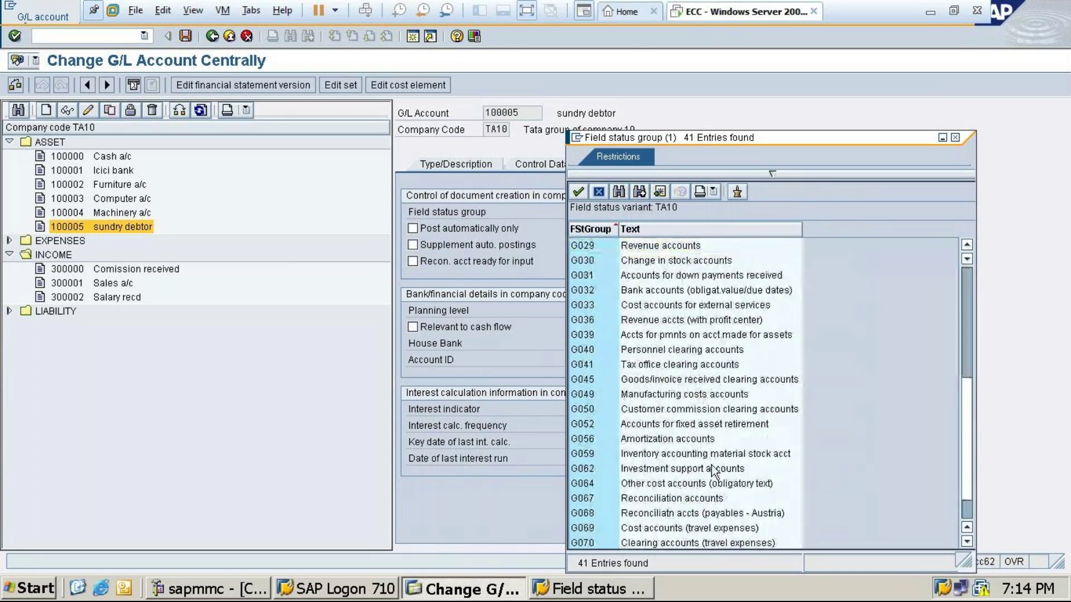
click(686, 498)
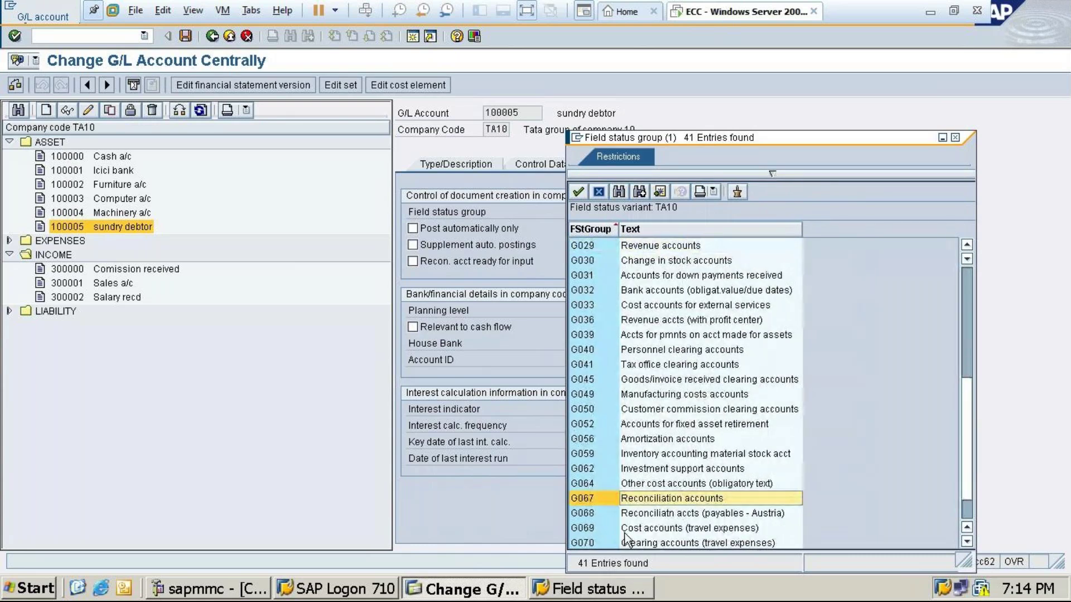
double_click(626, 500)
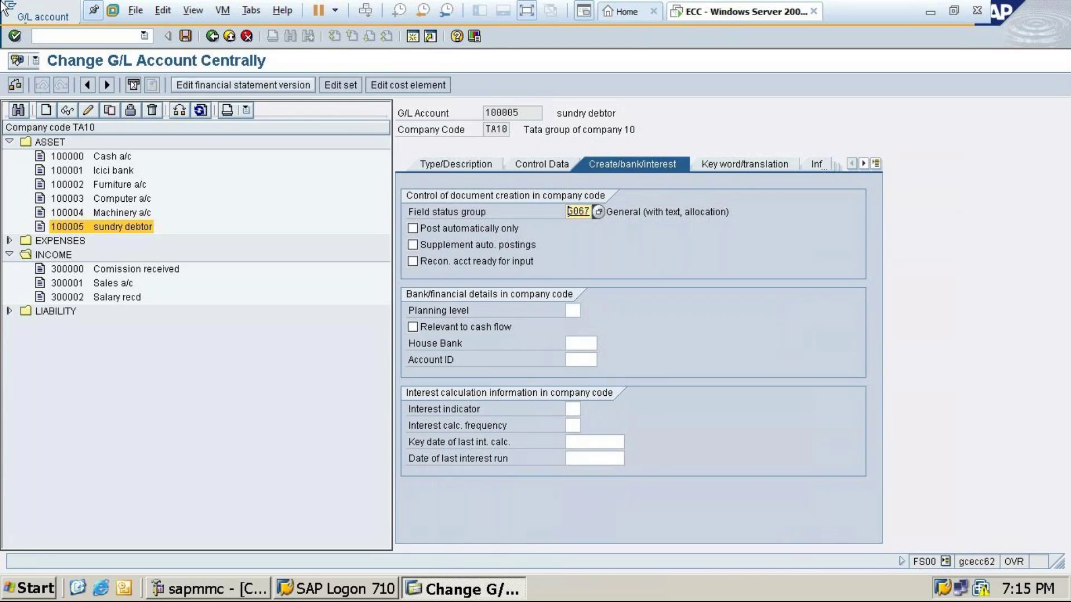
click(187, 36)
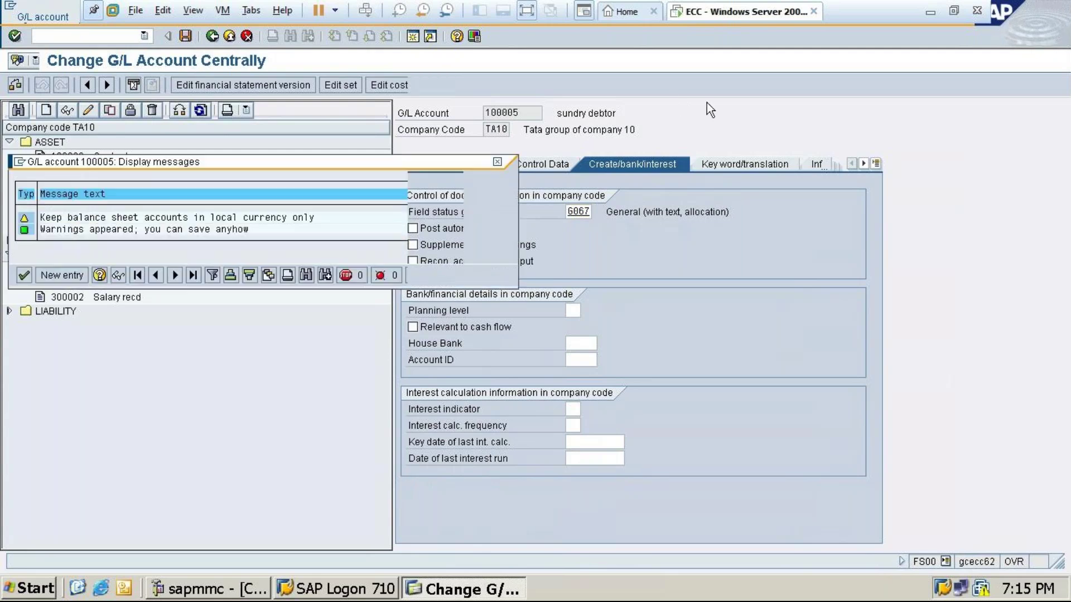
click(23, 275)
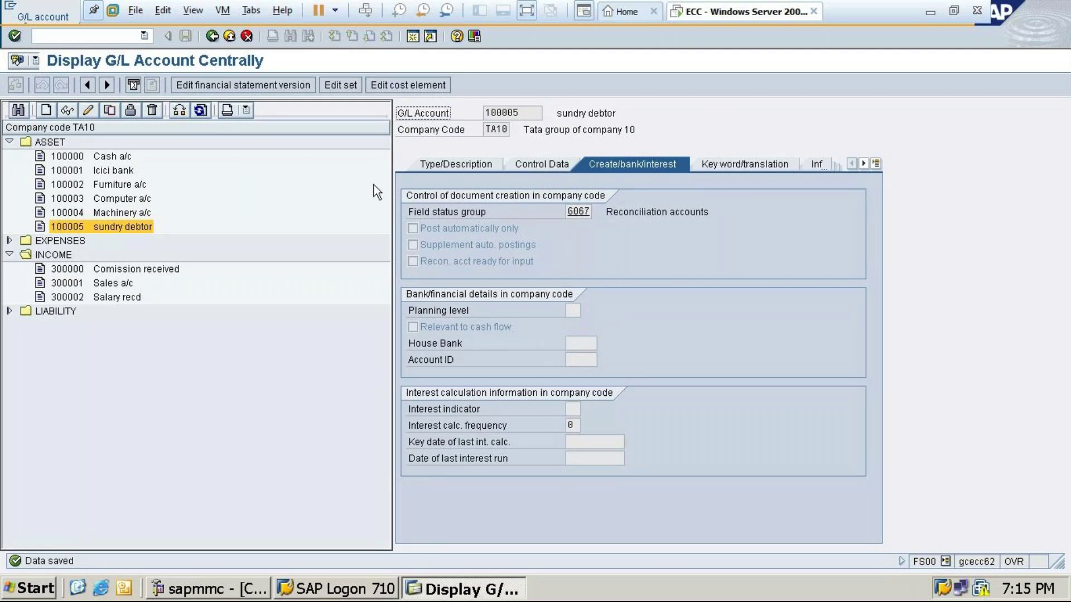
- View the sundry debtor account's type and description data, and check the participants' responses in the GoTo Meeting window
click(450, 165)
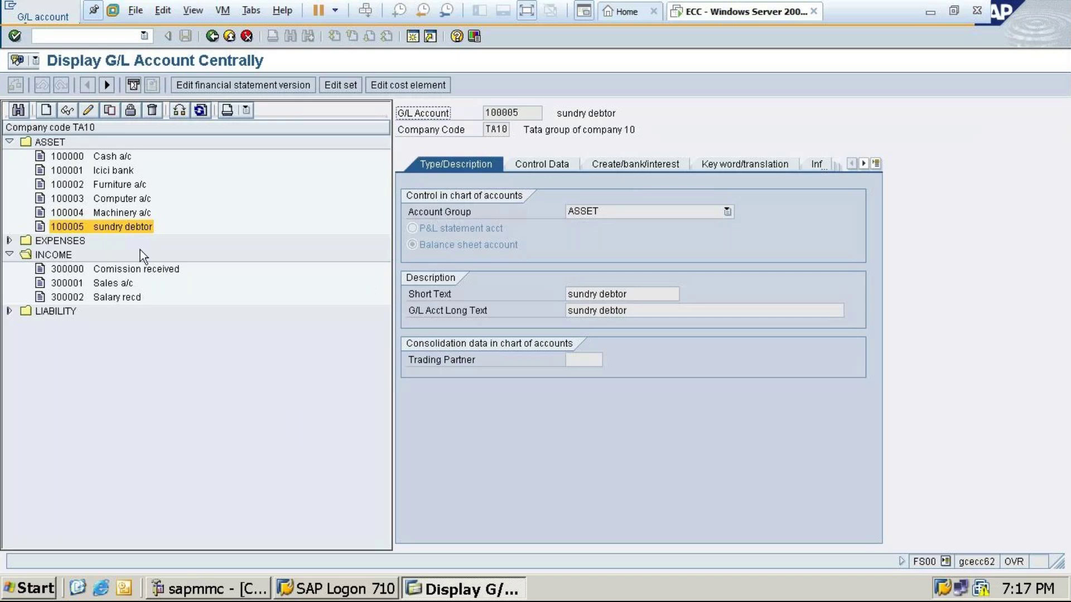
click(930, 12)
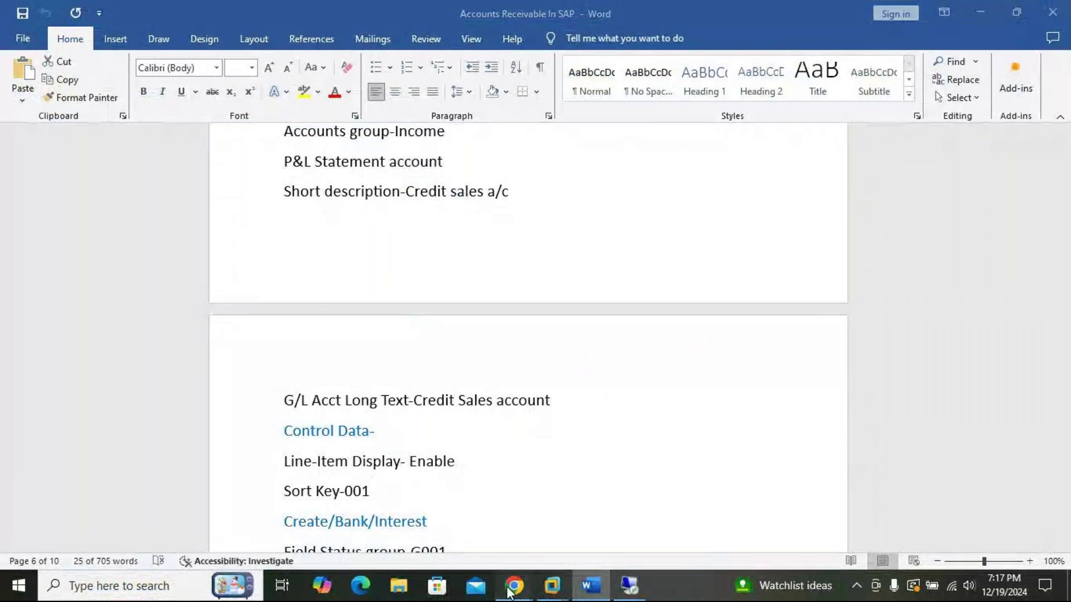
mouse_move(514, 586)
click(562, 543)
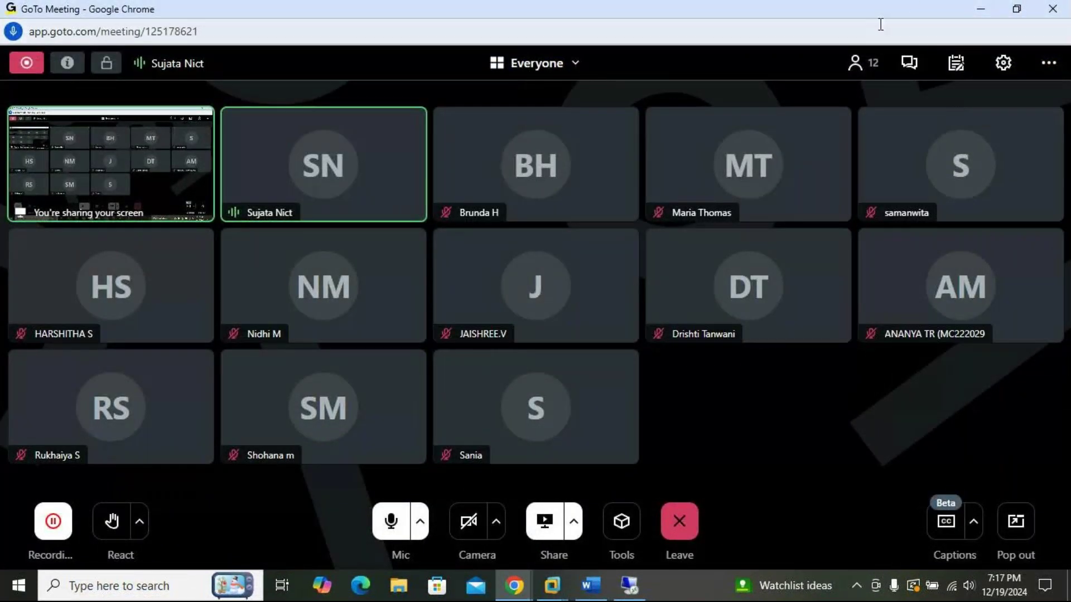
click(982, 8)
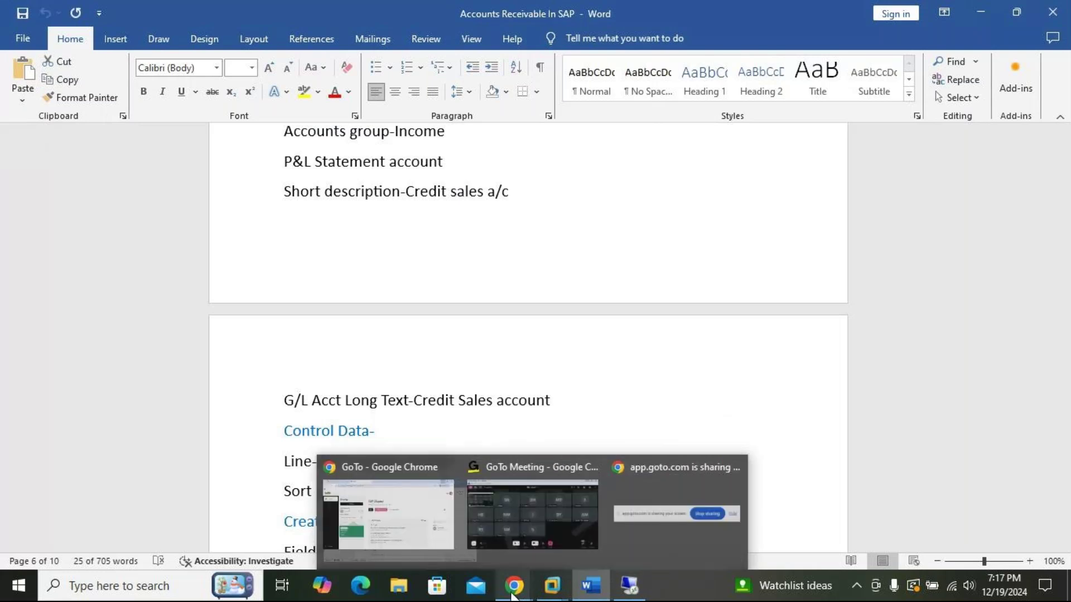
- Switch to the SAP virtual machine, display the Sales a/c G/L account, and view its control data and document creation settings
click(512, 592)
mouse_move(553, 583)
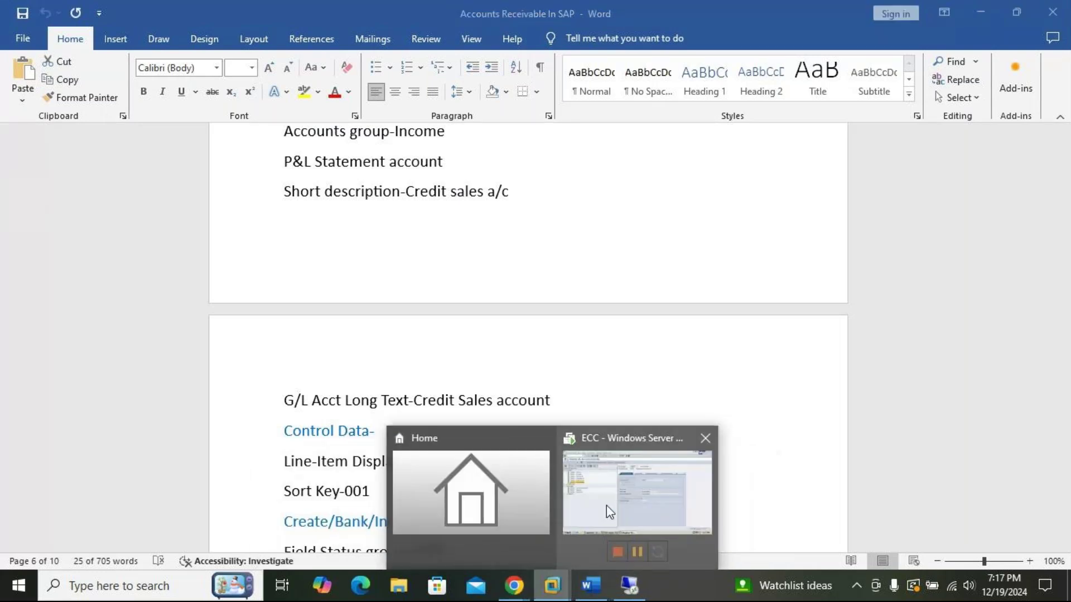
click(584, 516)
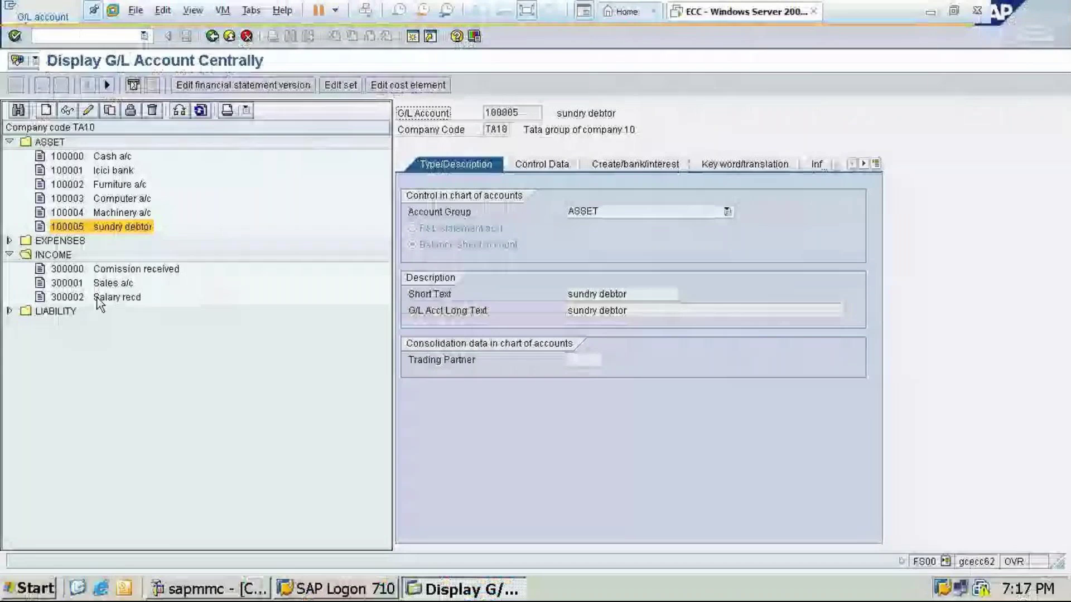
click(75, 283)
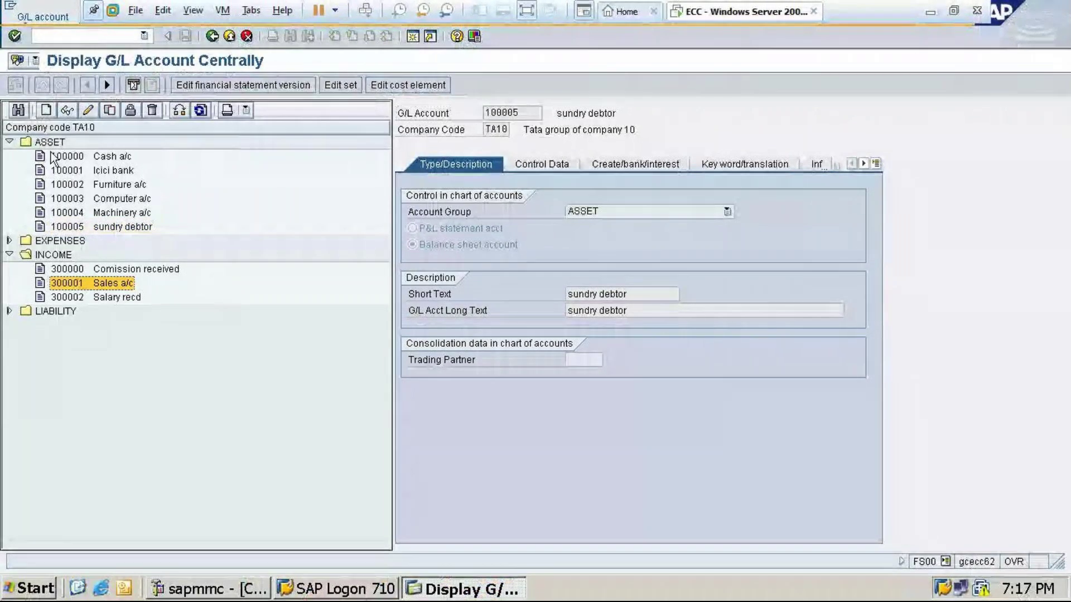
click(67, 112)
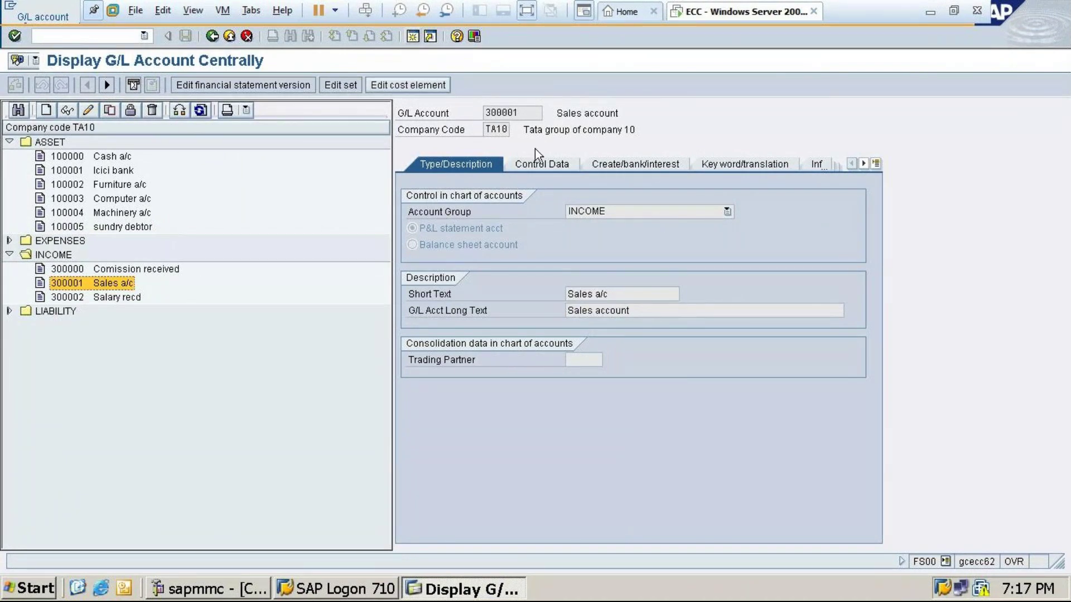
click(540, 167)
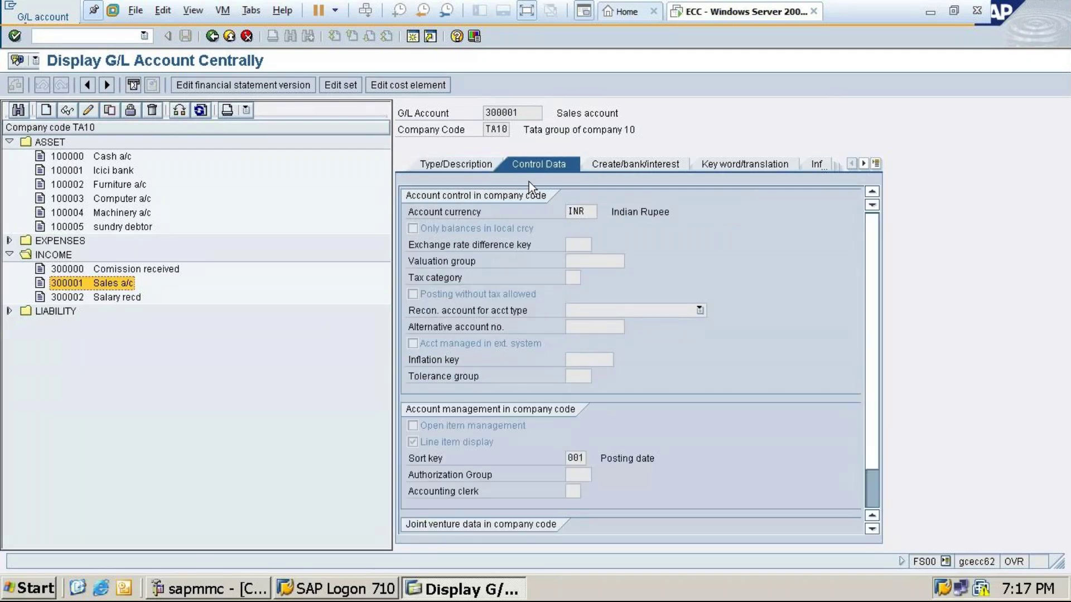
click(618, 164)
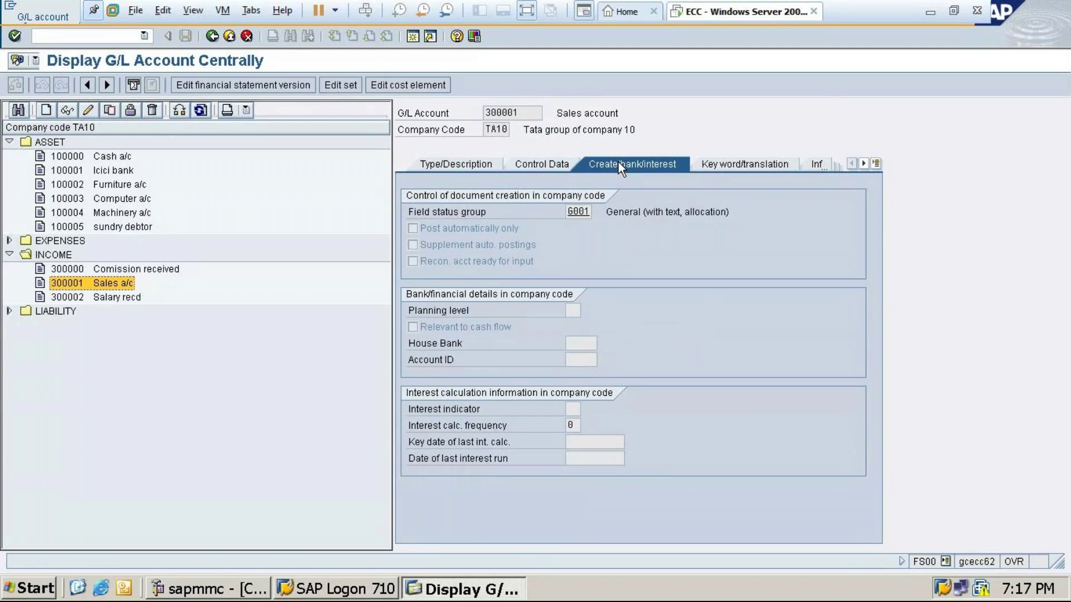
- Display the Icici bank G/L account's field status group and expand the LIABILITY account group
click(108, 171)
click(68, 110)
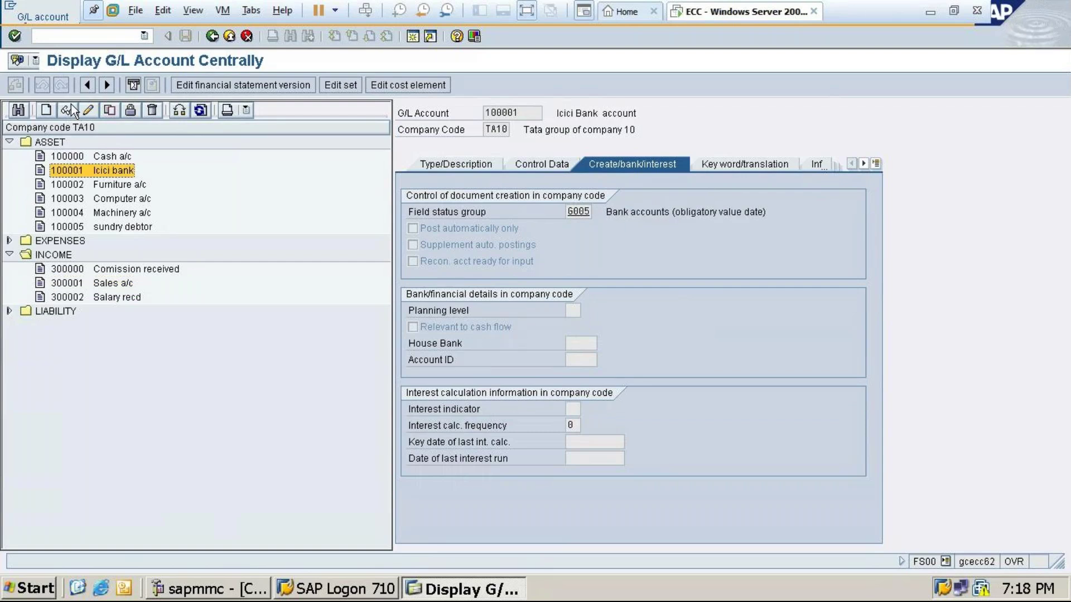
click(175, 383)
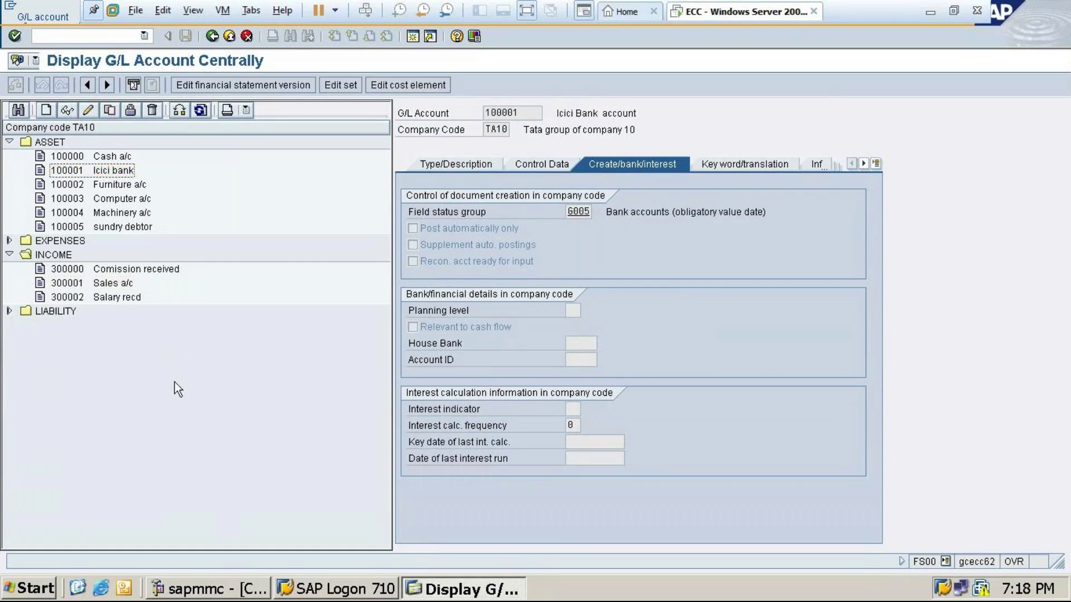
click(9, 311)
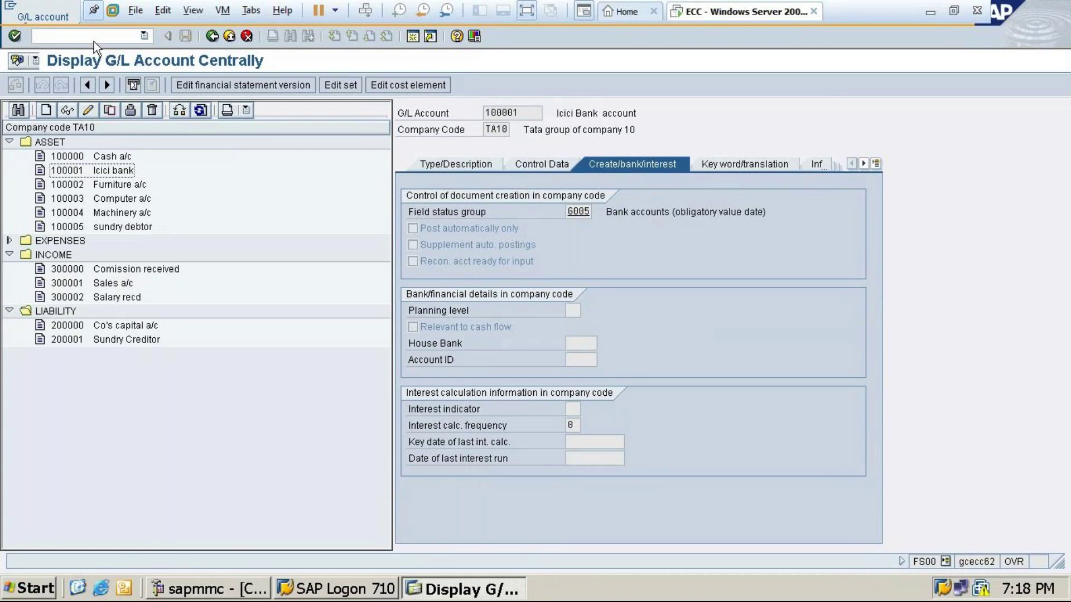
- Switch to the Word notes and review the G/L account instructions for accounts receivable and credit sales, down to the customer creation section
click(929, 11)
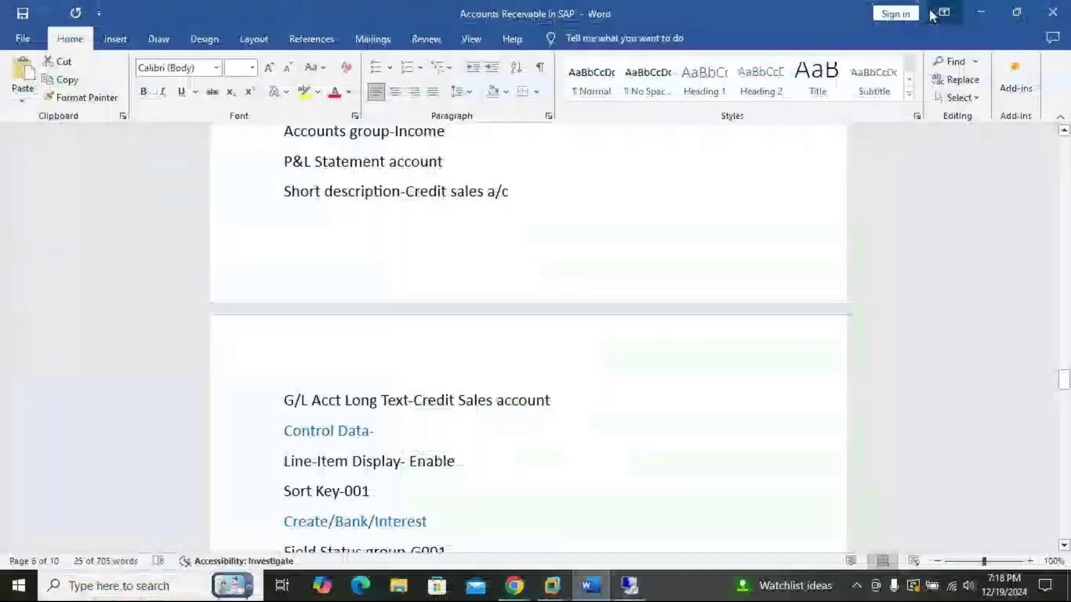
scroll(696, 305, down, 5)
scroll(696, 305, down, 7)
scroll(692, 302, down, 4)
scroll(693, 302, up, 11)
scroll(694, 301, up, 2)
scroll(694, 301, down, 1)
scroll(693, 301, up, 4)
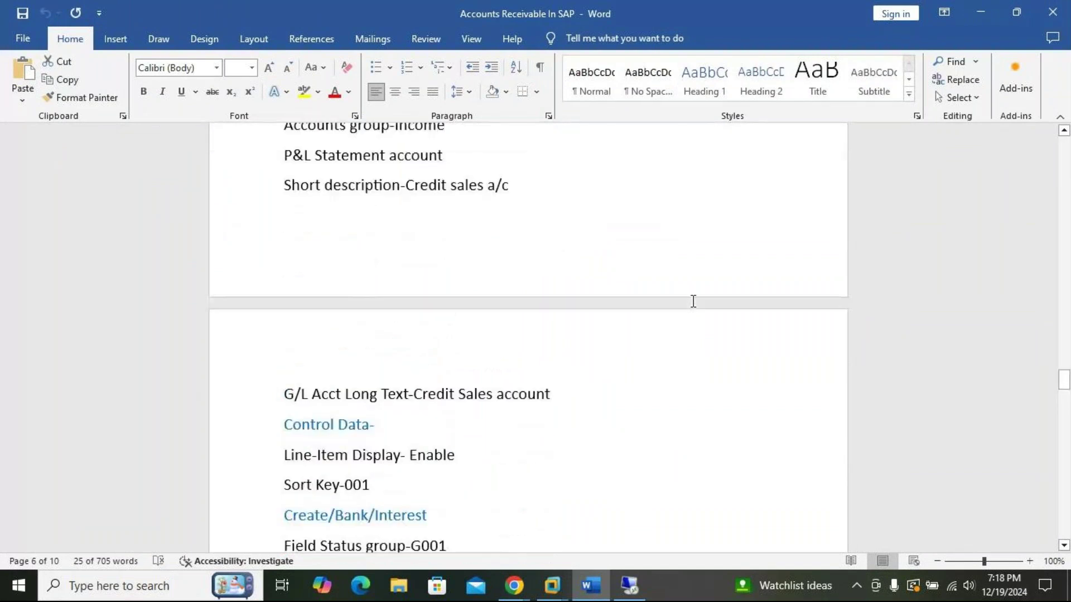
scroll(694, 302, up, 3)
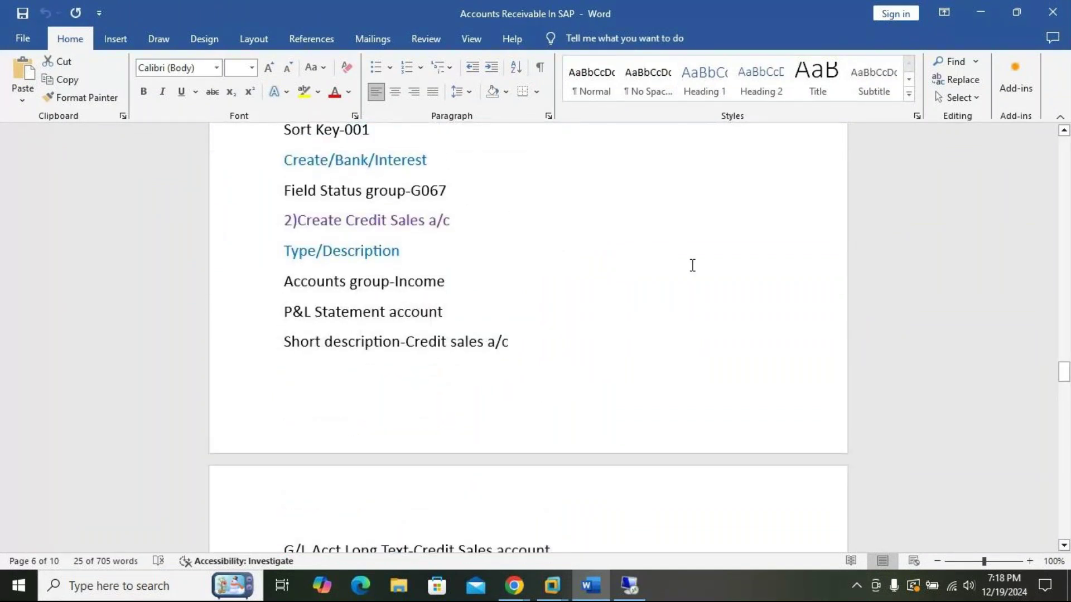
scroll(692, 265, up, 3)
scroll(690, 265, up, 2)
scroll(686, 263, up, 3)
scroll(687, 320, down, 2)
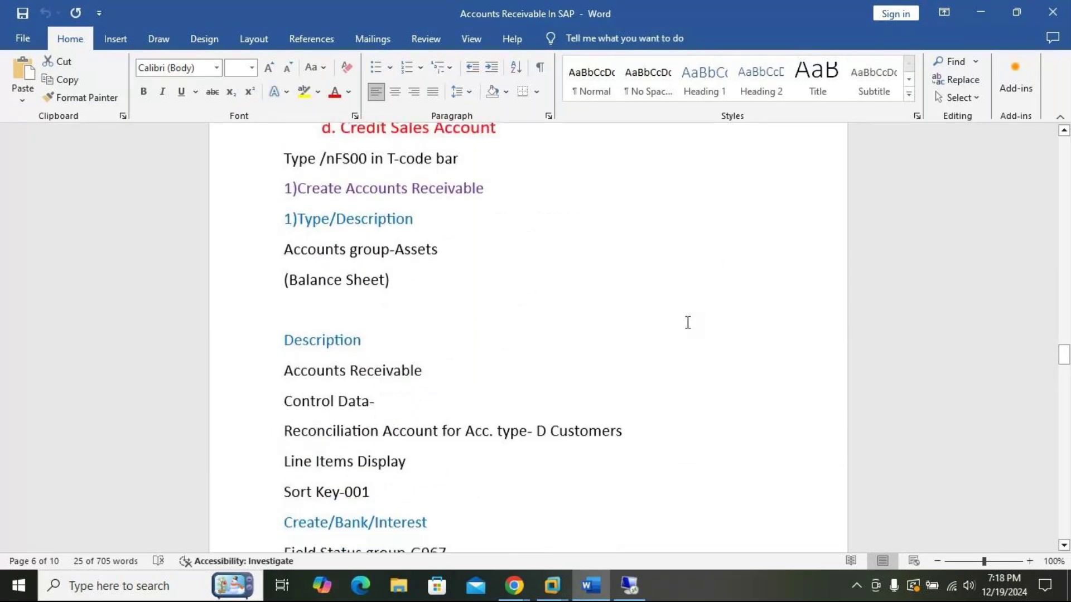
scroll(688, 322, up, 6)
scroll(687, 323, down, 3)
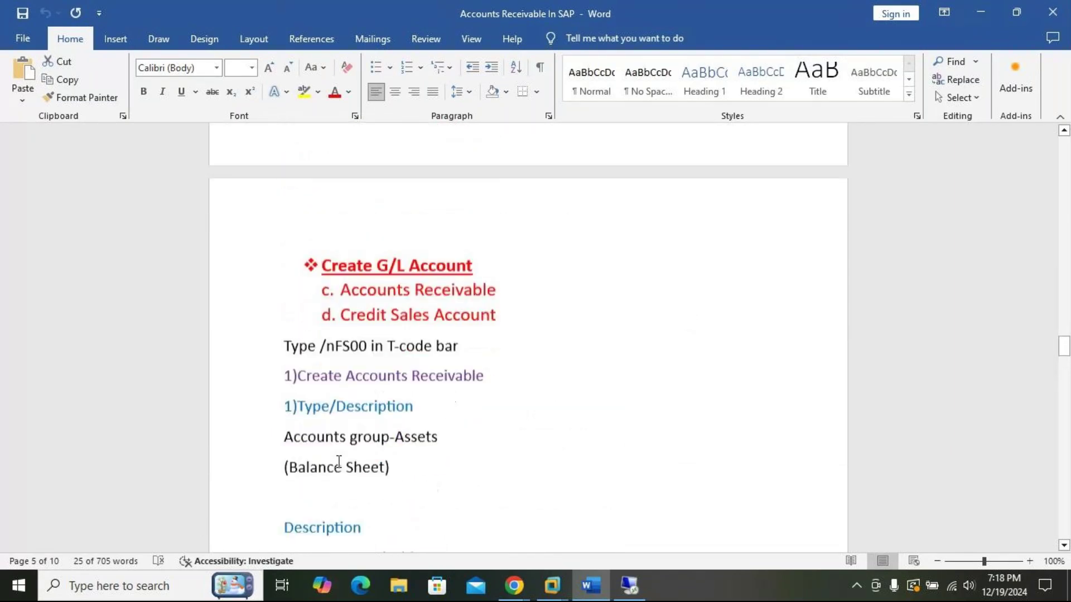
scroll(339, 462, down, 5)
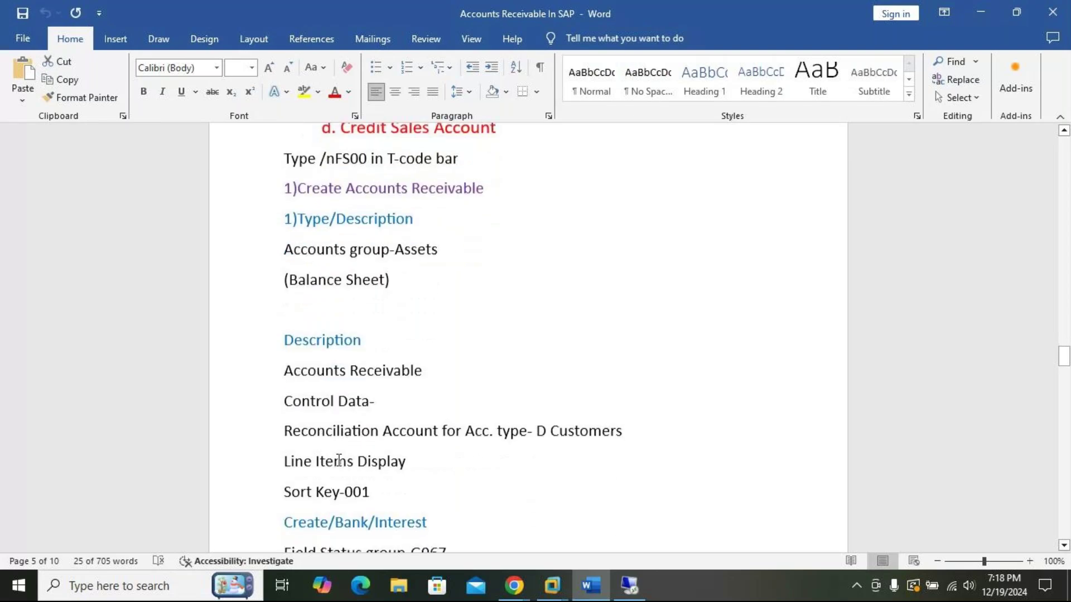
scroll(333, 412, down, 10)
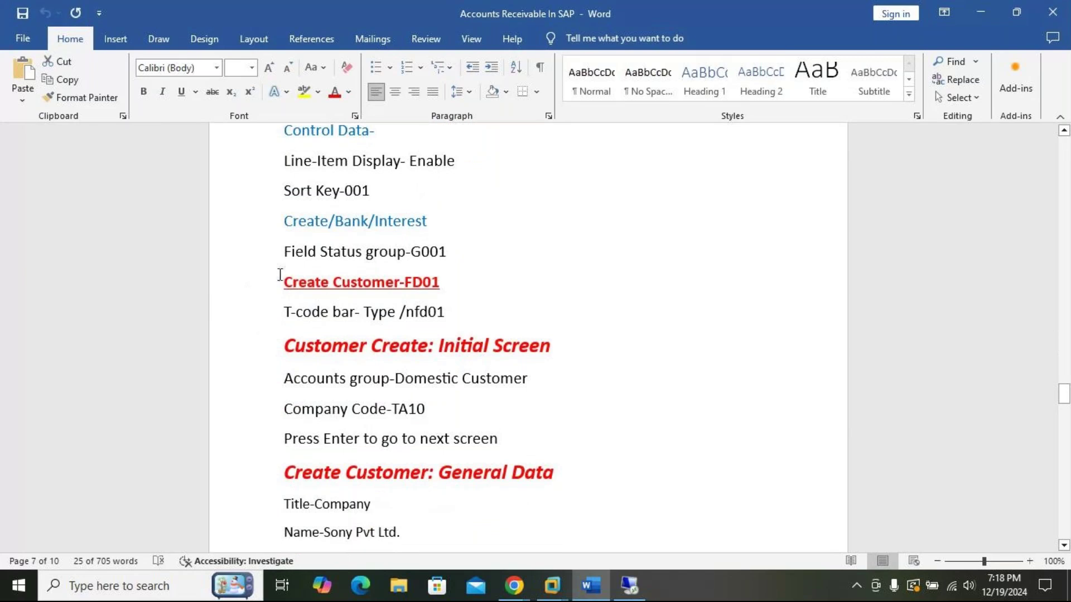
- Highlight the Create Customer-FD01 heading and its T-code line in the notes, and check the participants in the GoTo Meeting window
drag(285, 287, 524, 308)
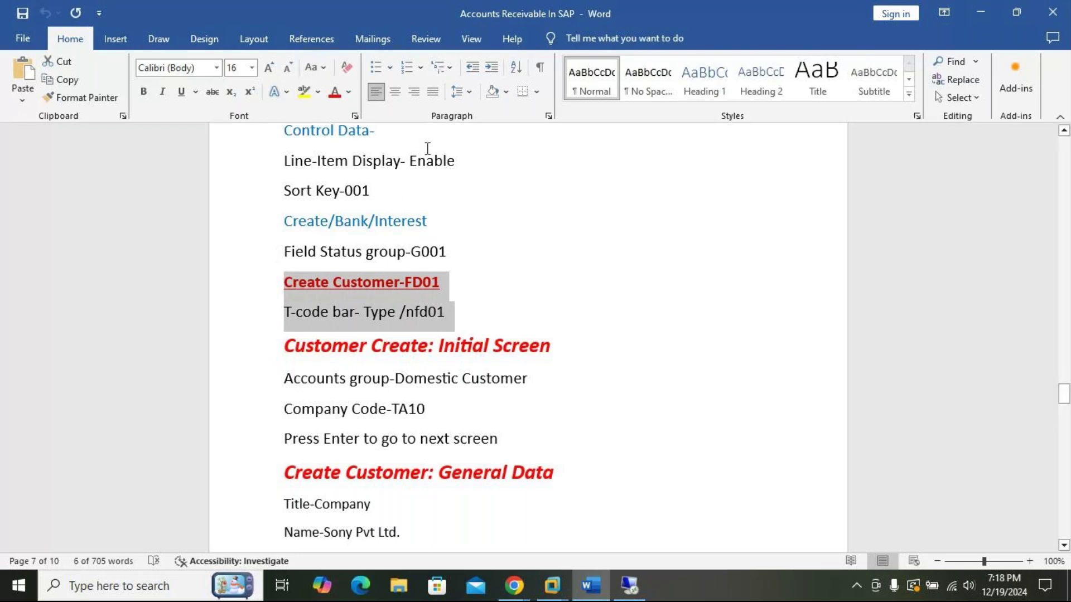
scroll(454, 201, down, 3)
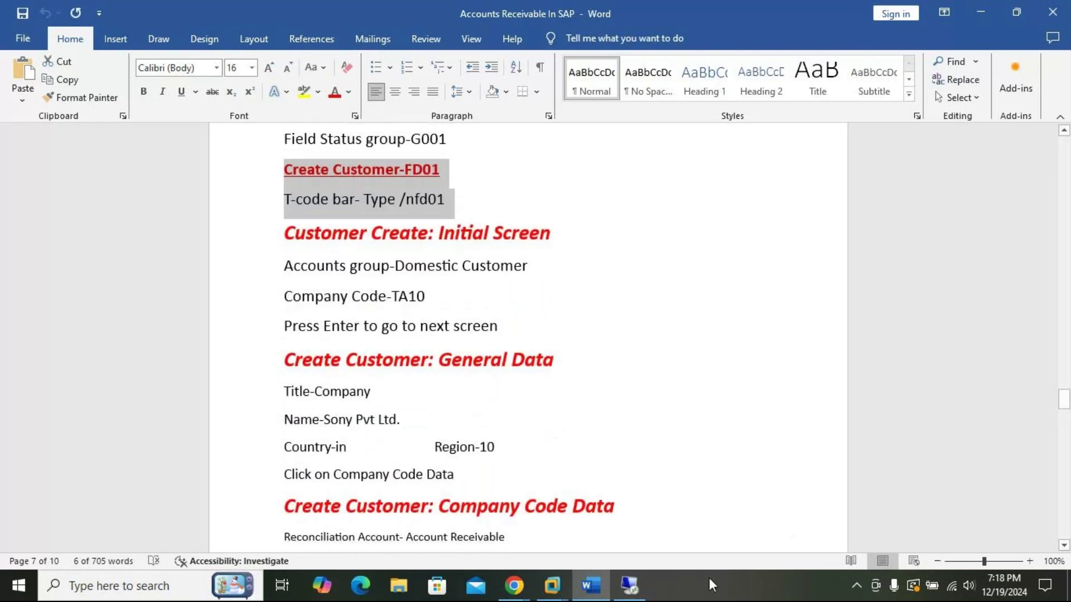
click(515, 586)
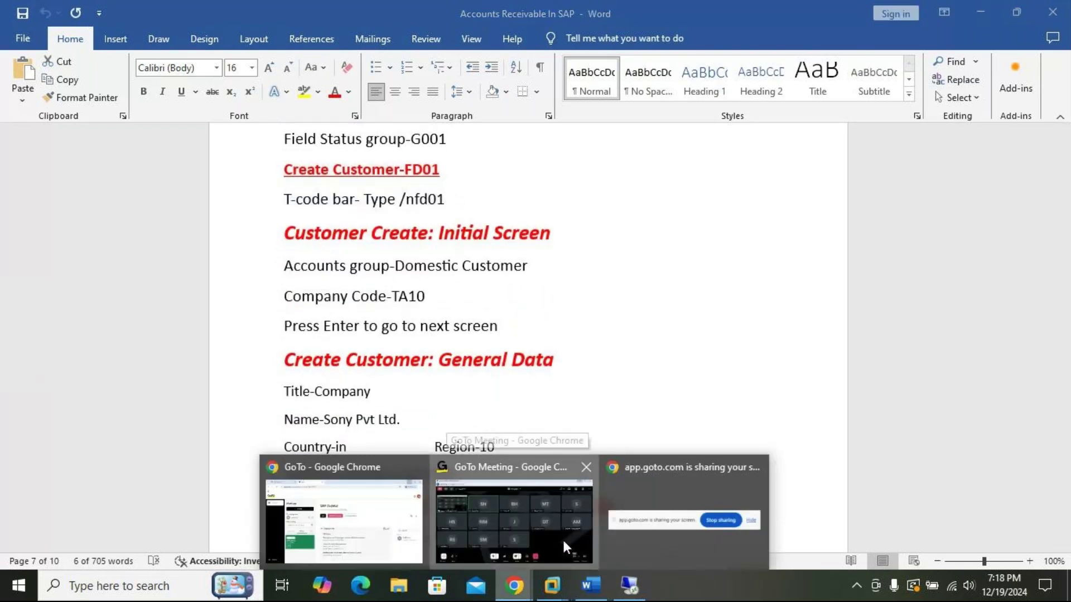
click(583, 553)
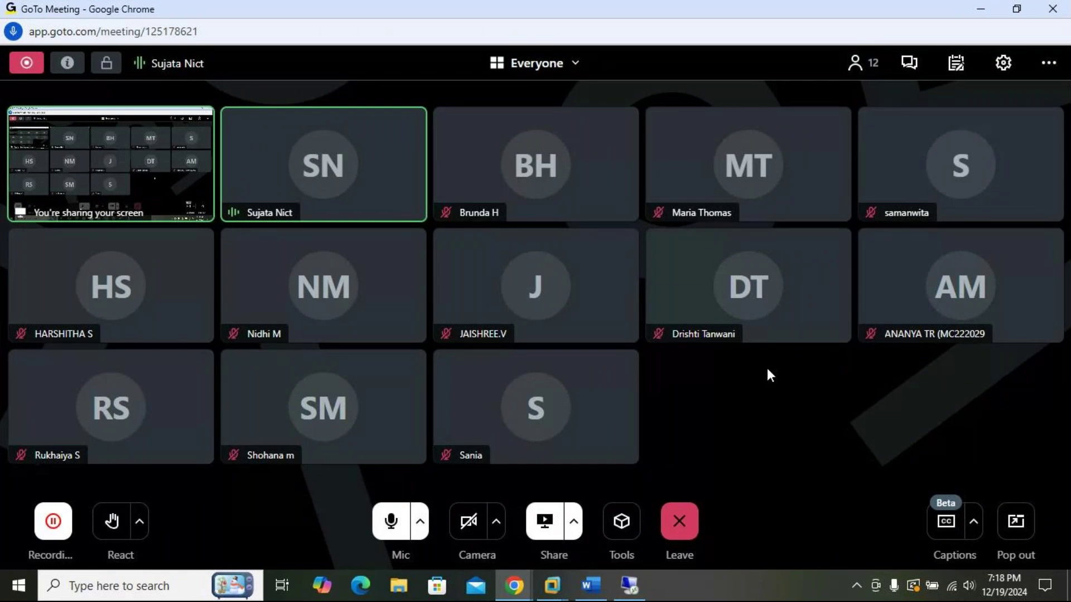
click(983, 12)
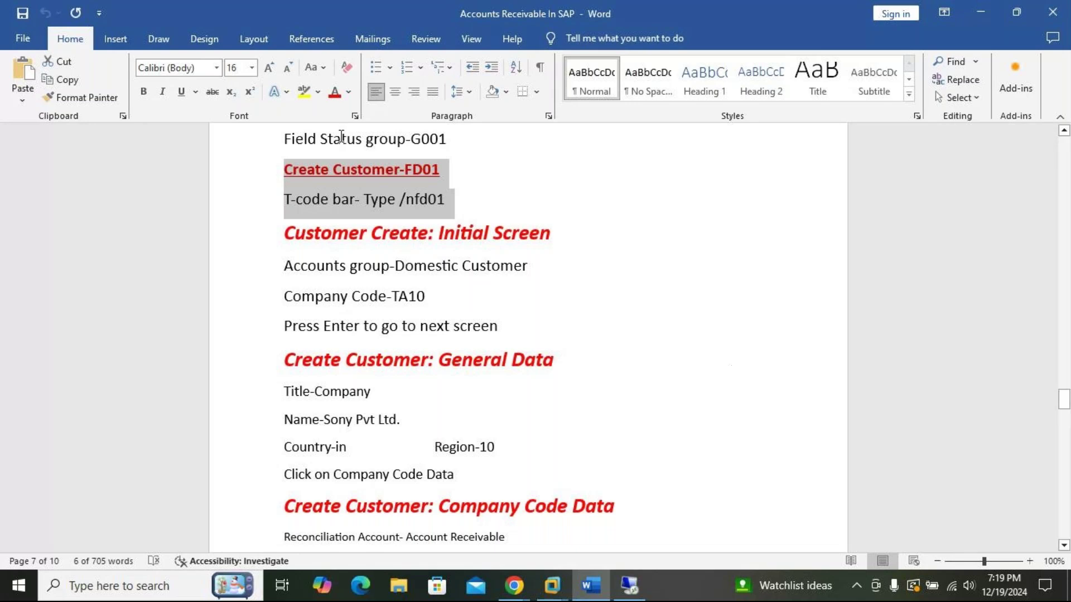
- Highlight the full customer creation instructions in the notes, from Create Customer-FD01 through the company code data and save line
click(254, 207)
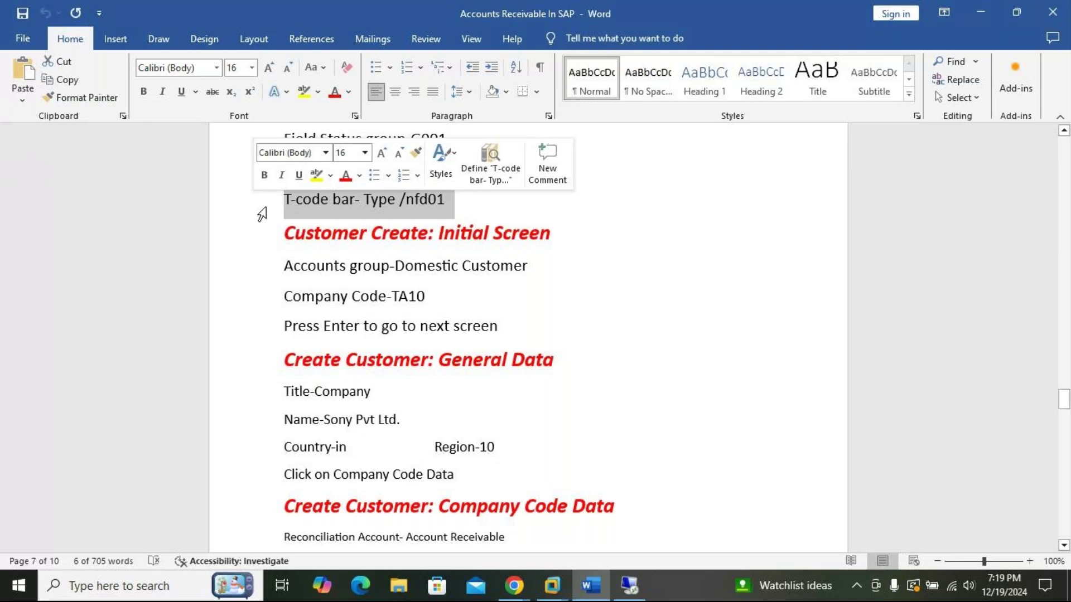
click(478, 200)
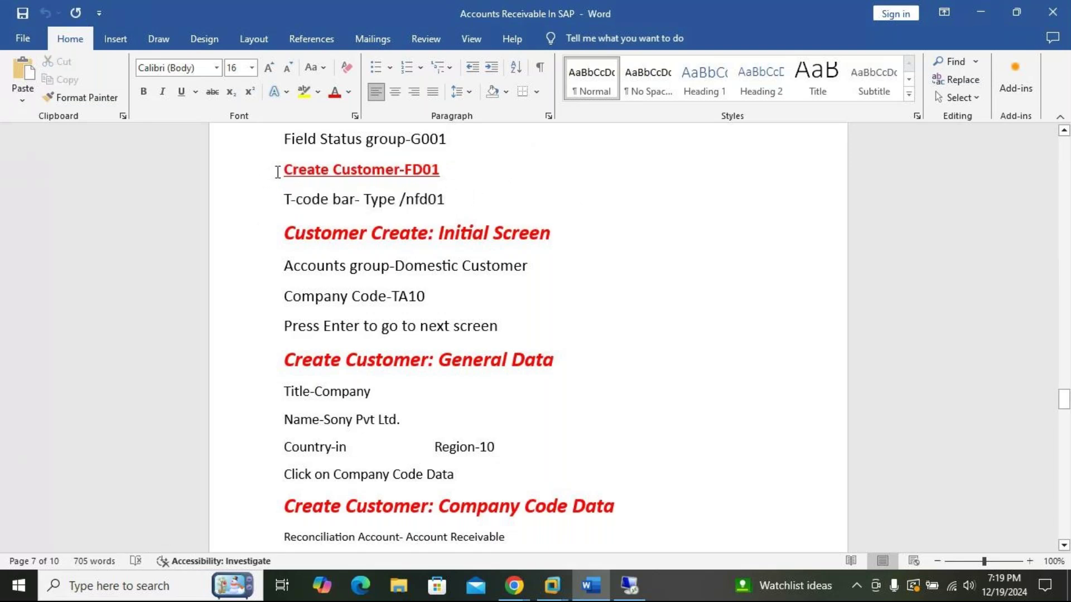
drag(284, 169, 619, 491)
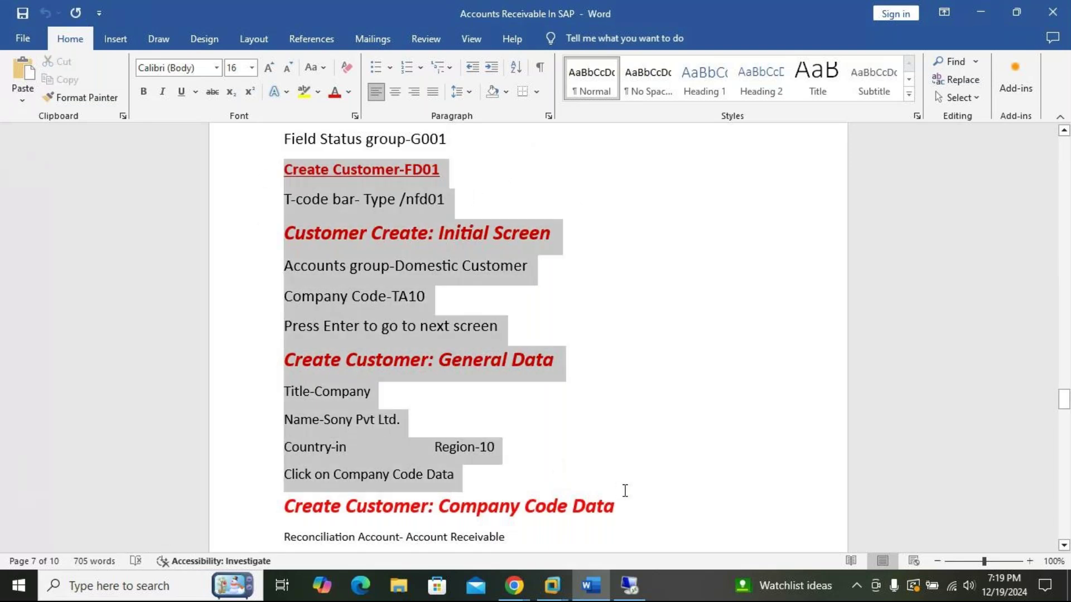
drag(625, 491, 545, 413)
scroll(660, 394, up, 2)
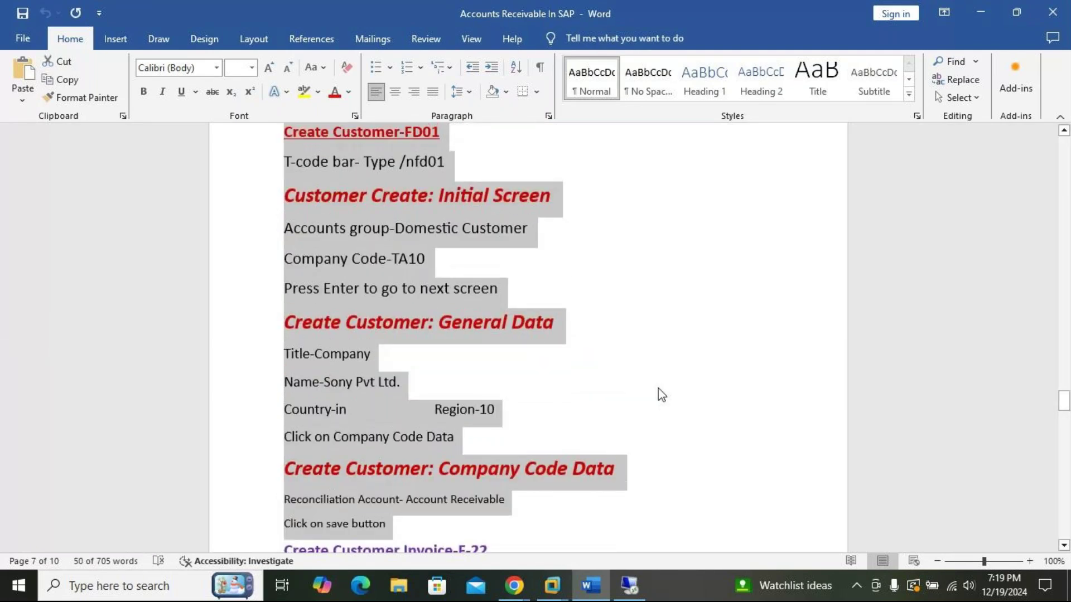
scroll(660, 394, up, 1)
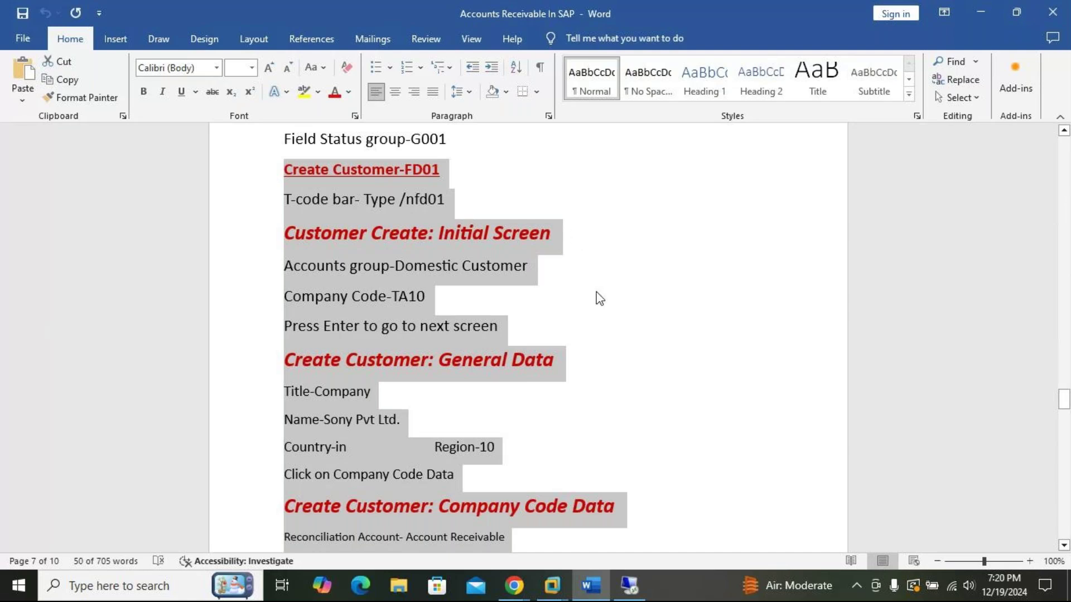
scroll(600, 299, down, 1)
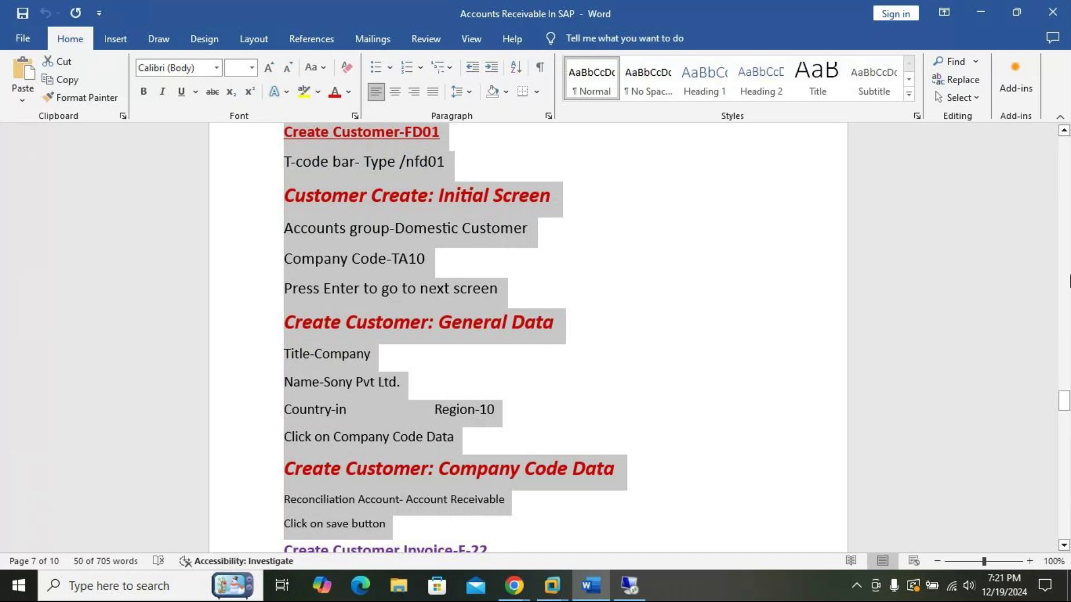
- Switch to the GoTo Meeting window to check for participants' reactions and questions
click(514, 585)
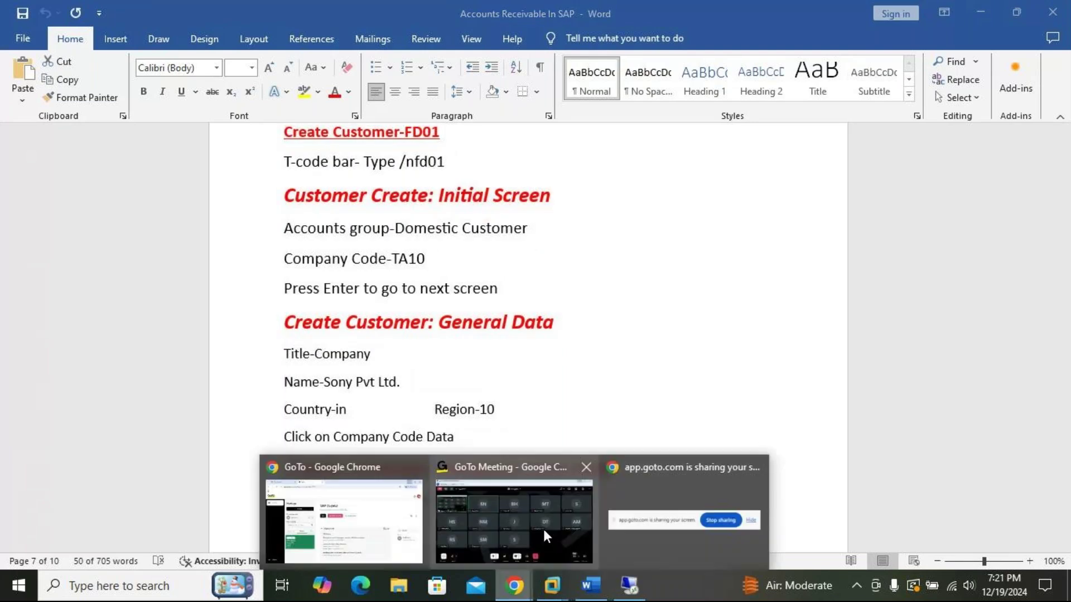
click(544, 534)
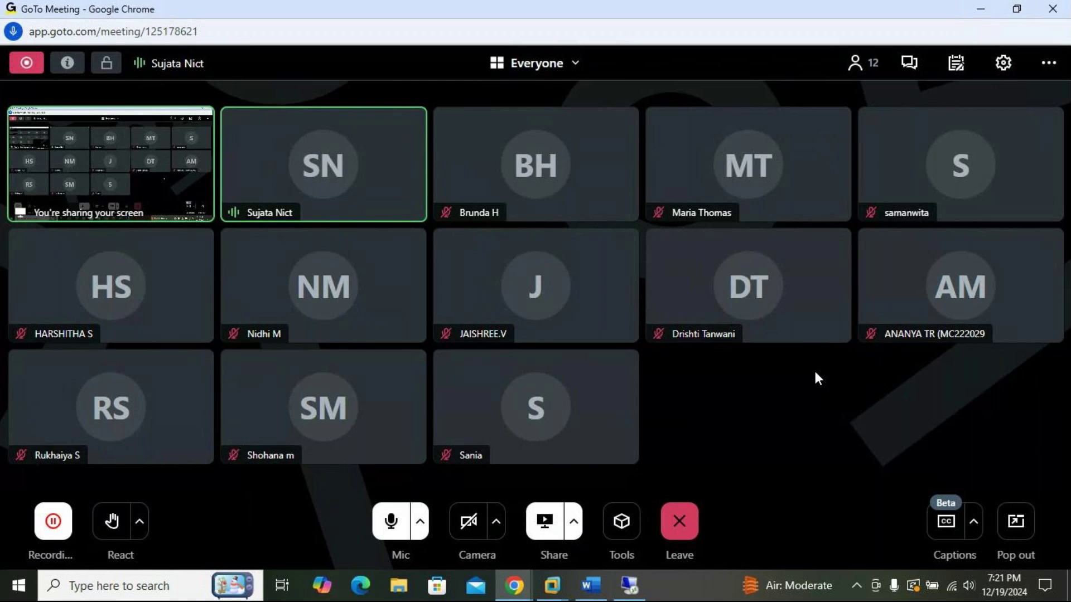
click(983, 13)
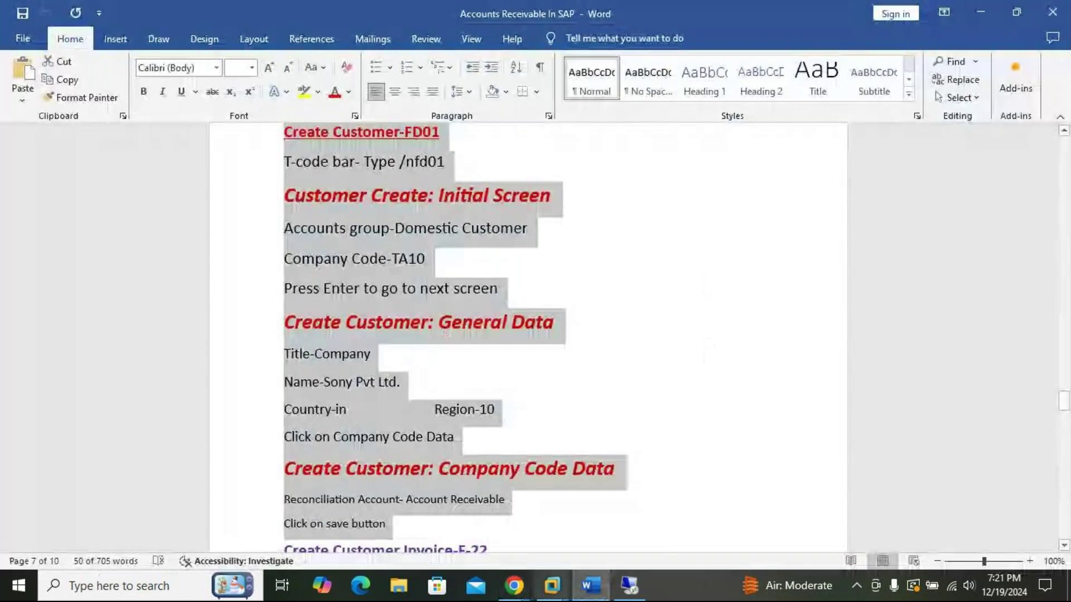
mouse_move(516, 589)
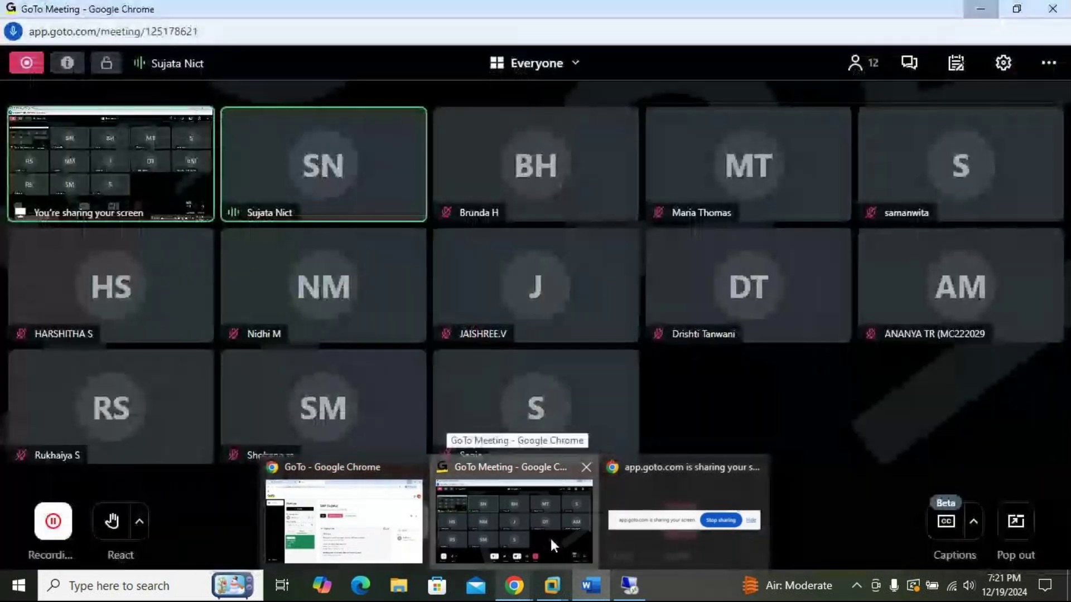
click(551, 539)
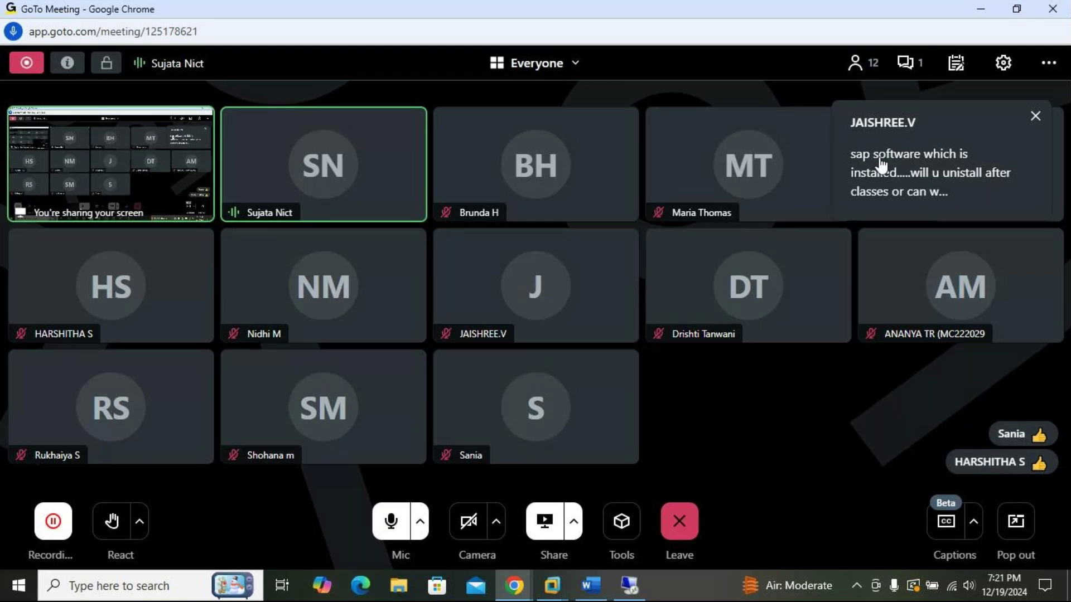
- Read the participants' messages in the GoTo Meeting chat, reopening it for the newer ones
click(906, 64)
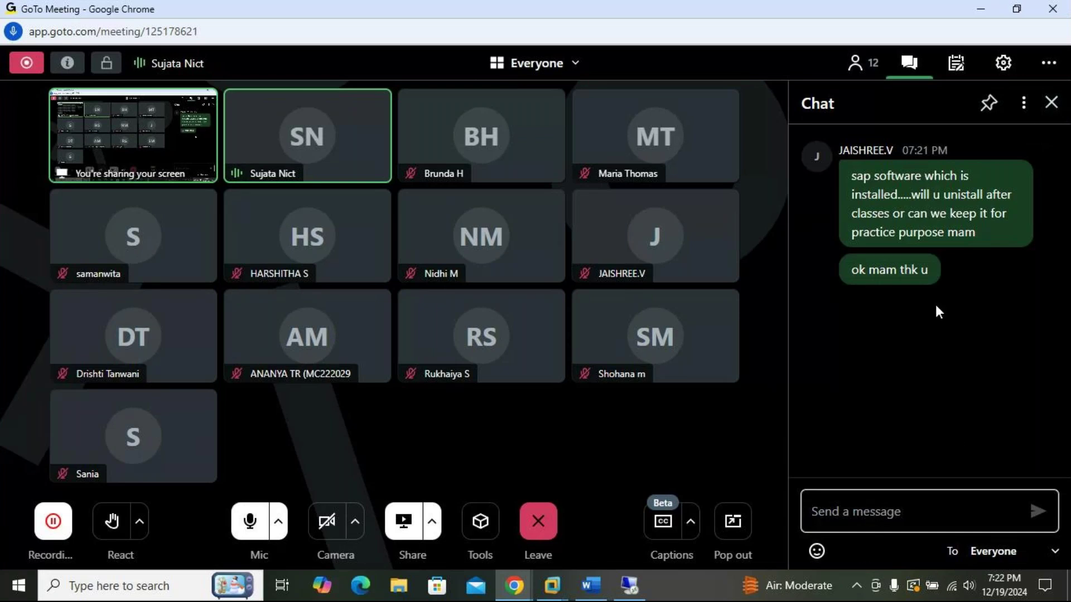
click(1051, 103)
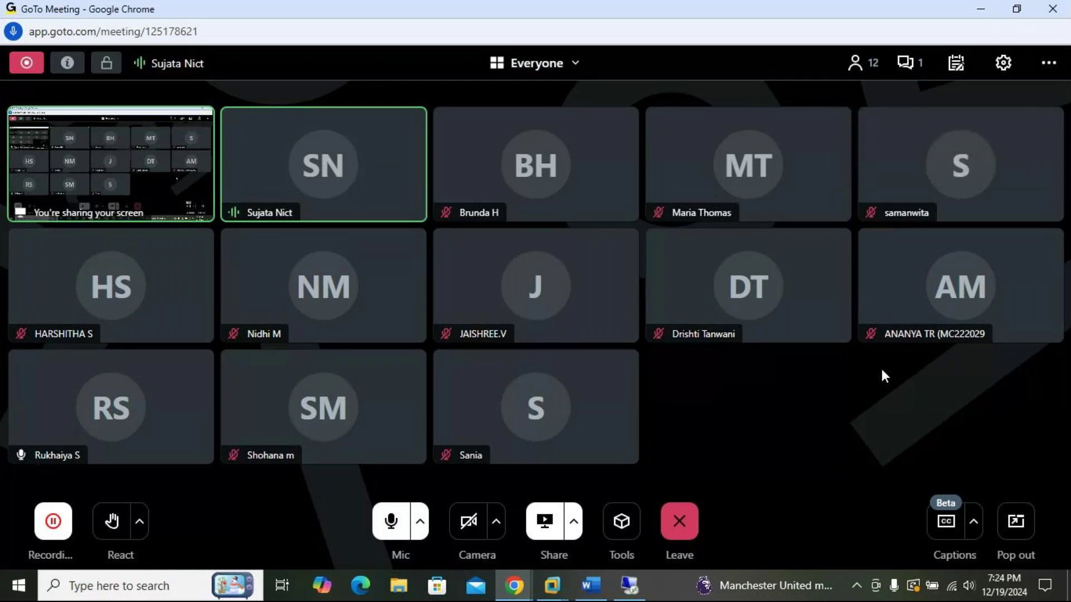
click(909, 63)
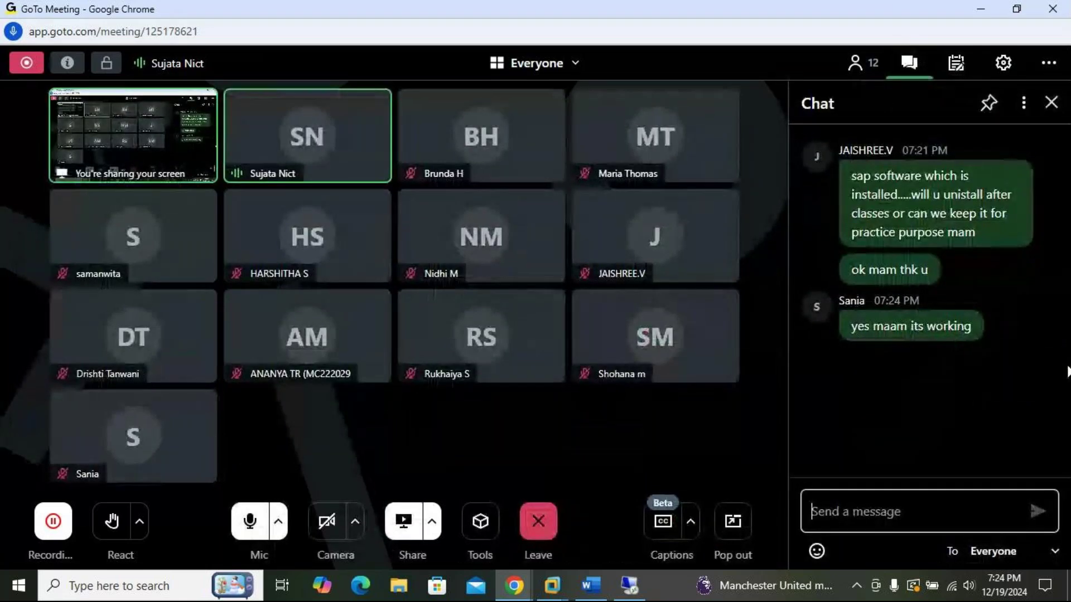
click(1051, 102)
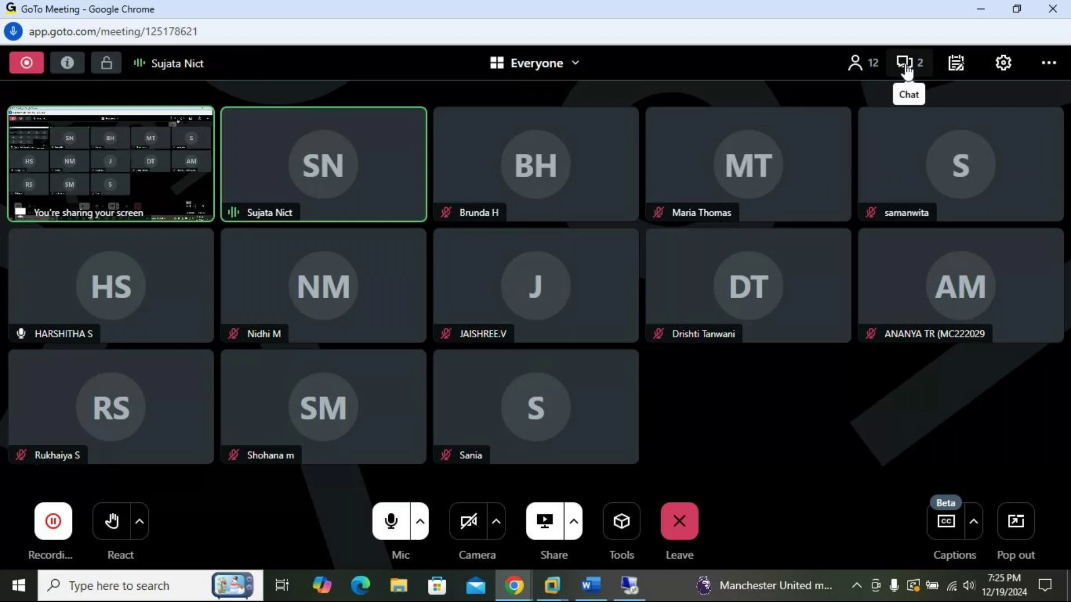
click(910, 62)
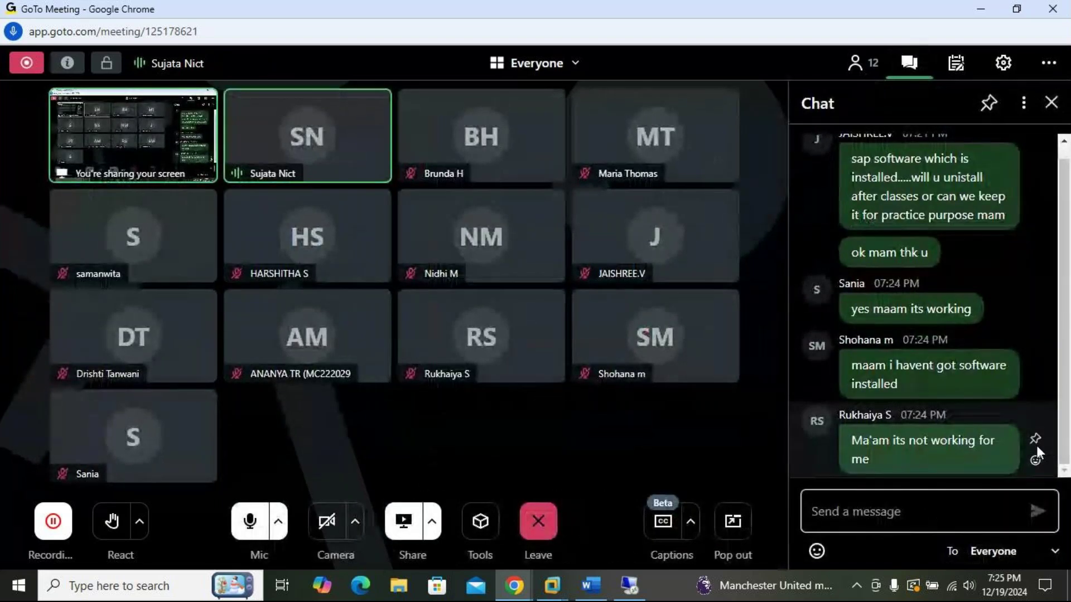
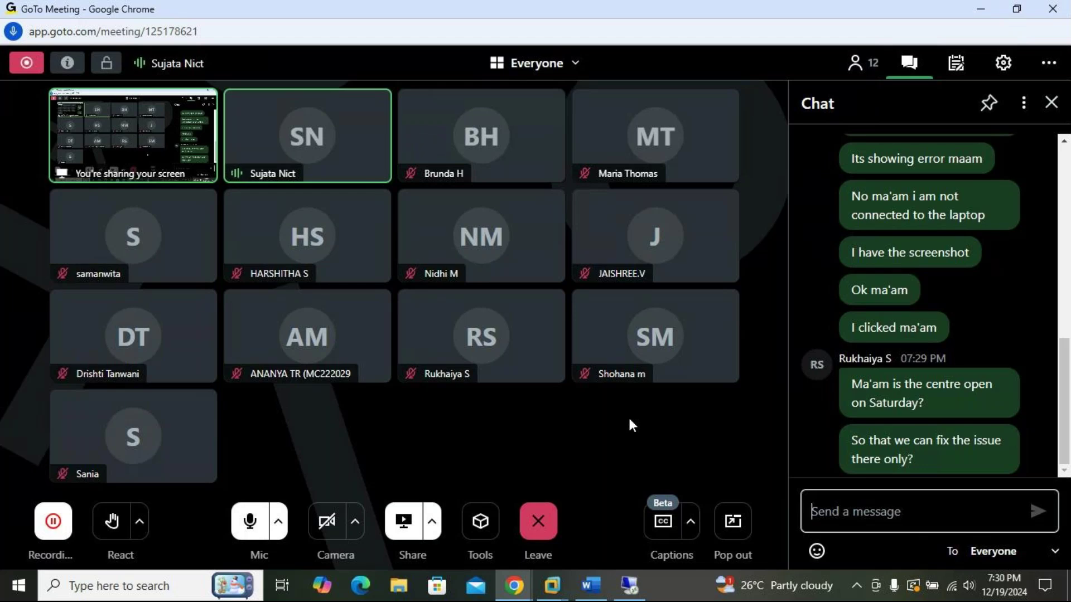
mouse_move(519, 318)
- Close the meeting chat and end the GoTo Meeting session for all participants
click(1051, 104)
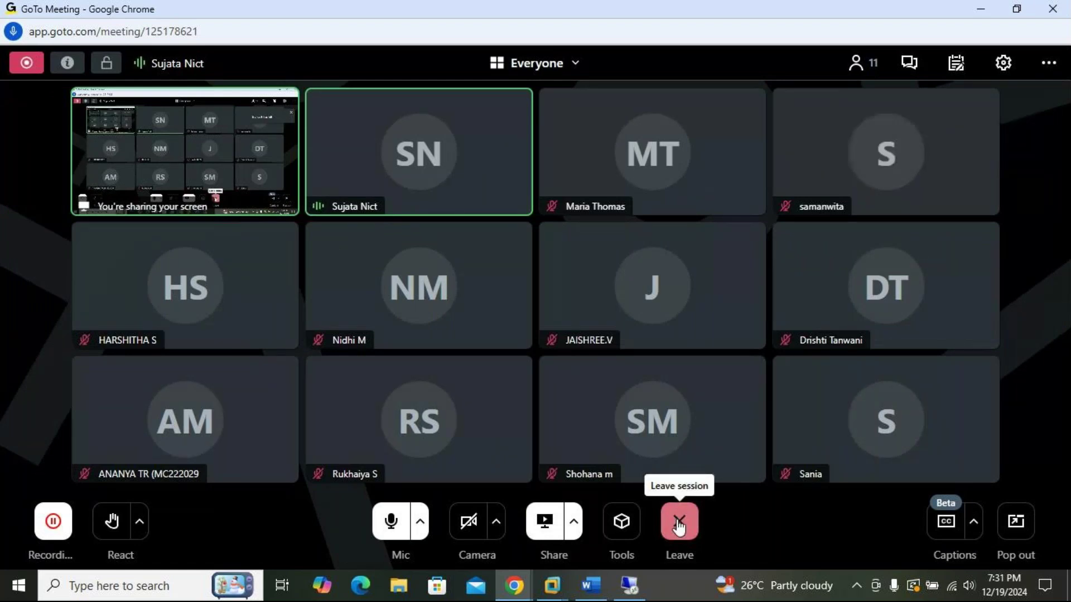
click(679, 523)
click(680, 452)
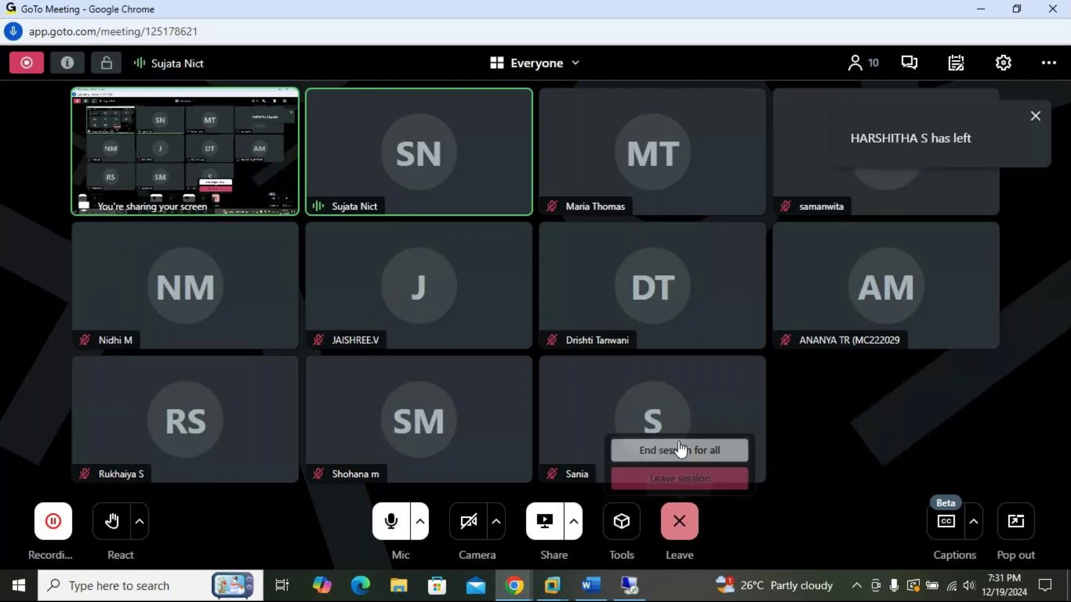